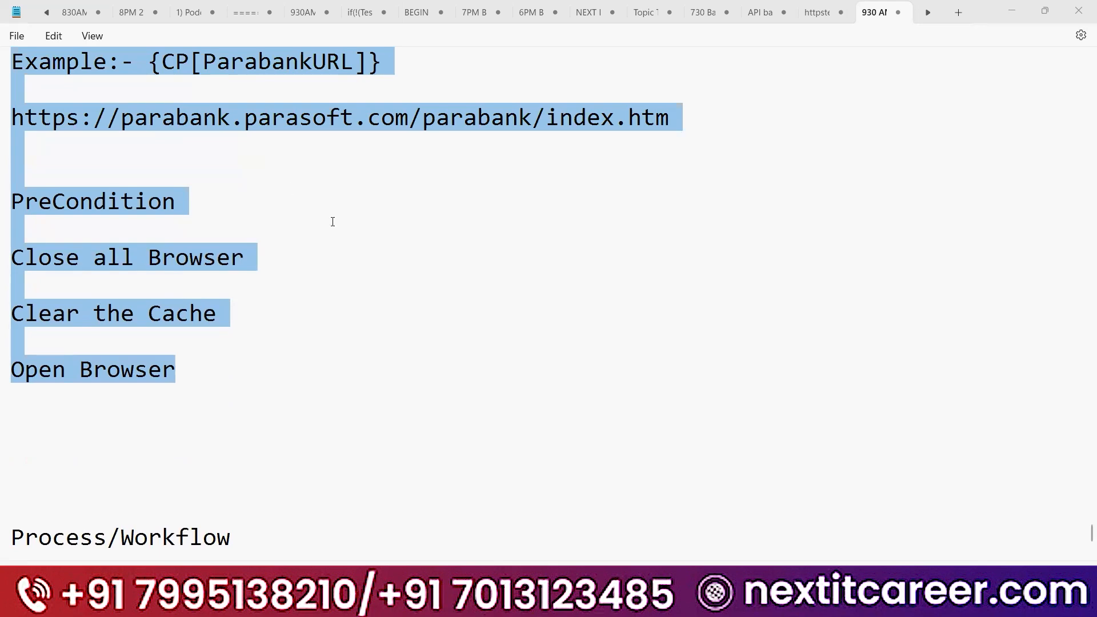
# - Highlight the {CP[ParabankURL]} syntax example in the notes
pyautogui.click(255, 62)
pyautogui.moveTo(150, 62)
pyautogui.mouseDown()
pyautogui.moveTo(434, 60)
pyautogui.moveTo(145, 62)
pyautogui.mouseUp()
pyautogui.click(369, 64)
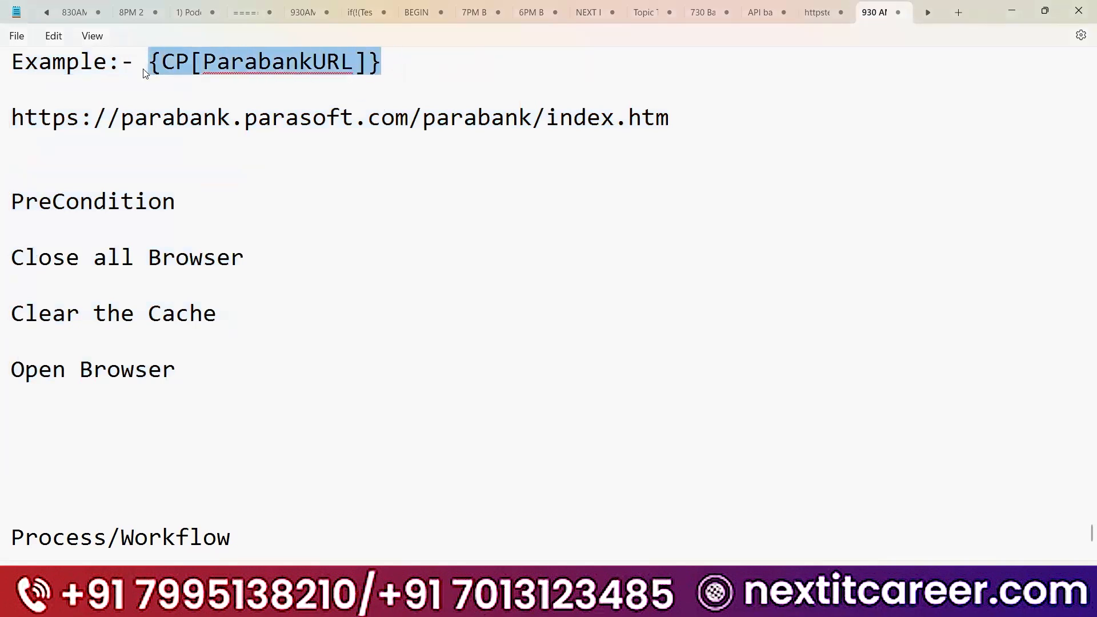
pyautogui.click(190, 102)
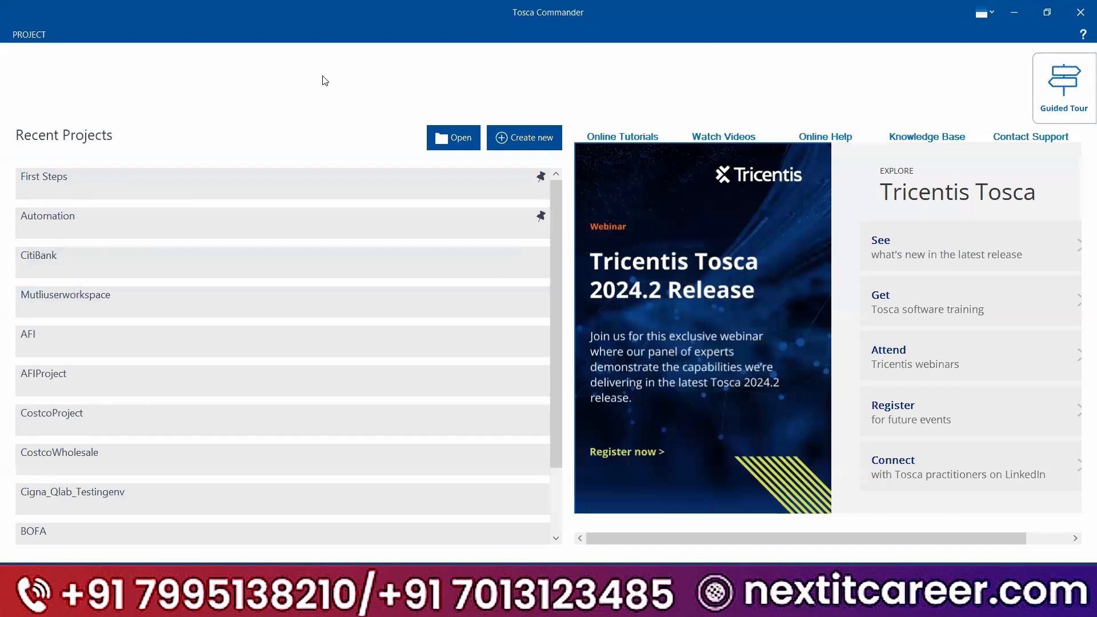
# - Open the Mutliuserworkspace project in Tosca Commander and log in with the Admin username
pyautogui.click(113, 308)
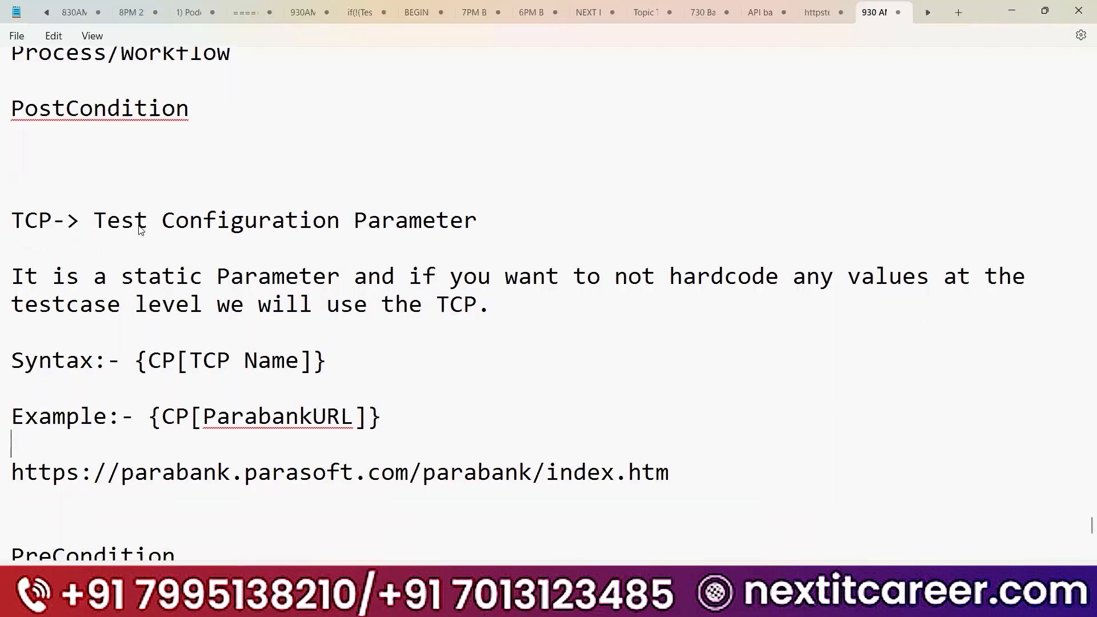
pyautogui.scroll(-1, 164, 282)
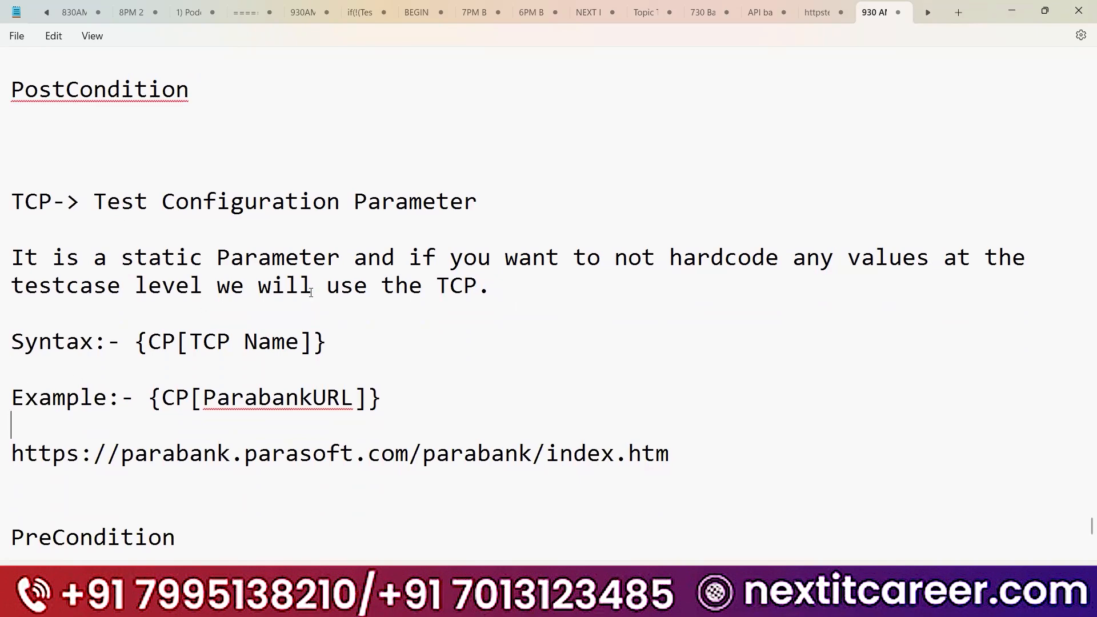
pyautogui.moveTo(506, 286); pyautogui.dragTo(11, 257)
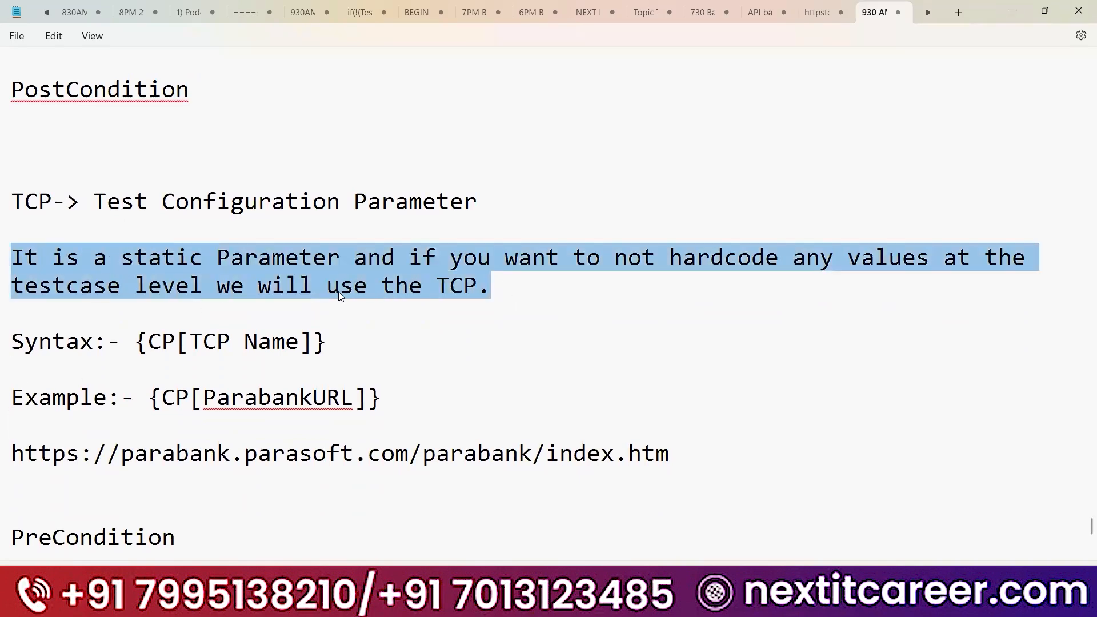
pyautogui.hotkey('alt', 'Tab')
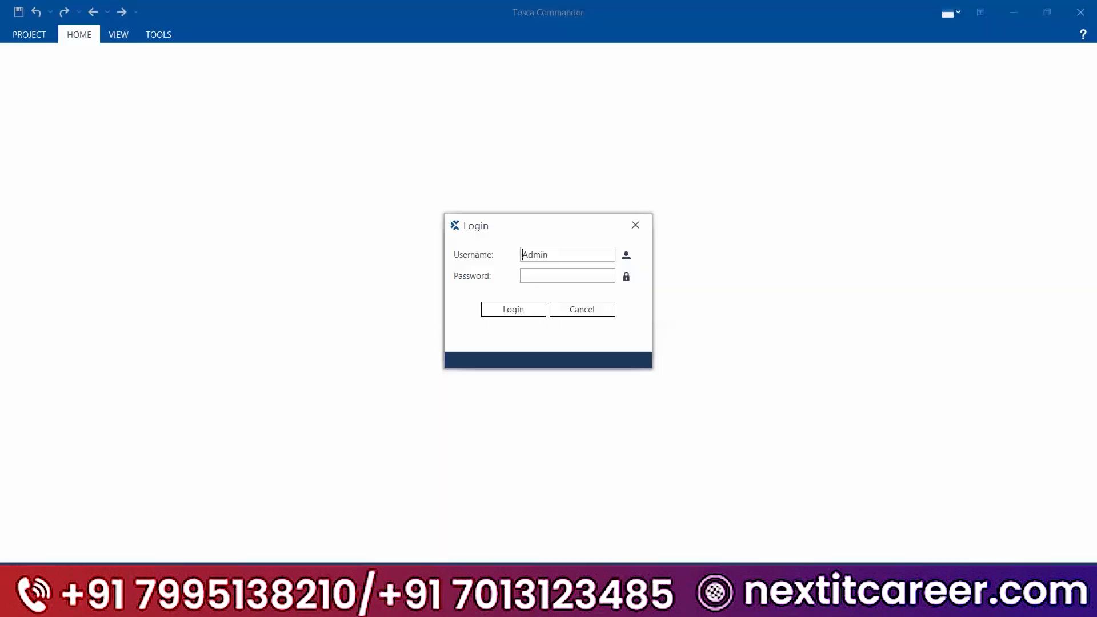
pyautogui.click(491, 313)
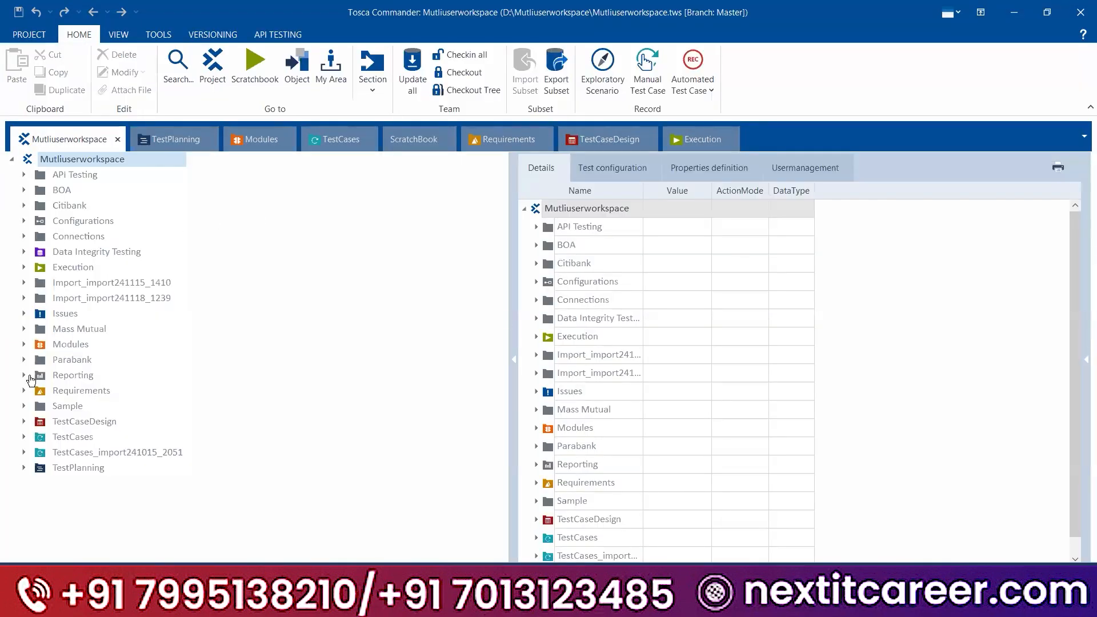
# - Expand the Parabank folder down through QA1 to the contents of Account Creation Portal
pyautogui.click(24, 360)
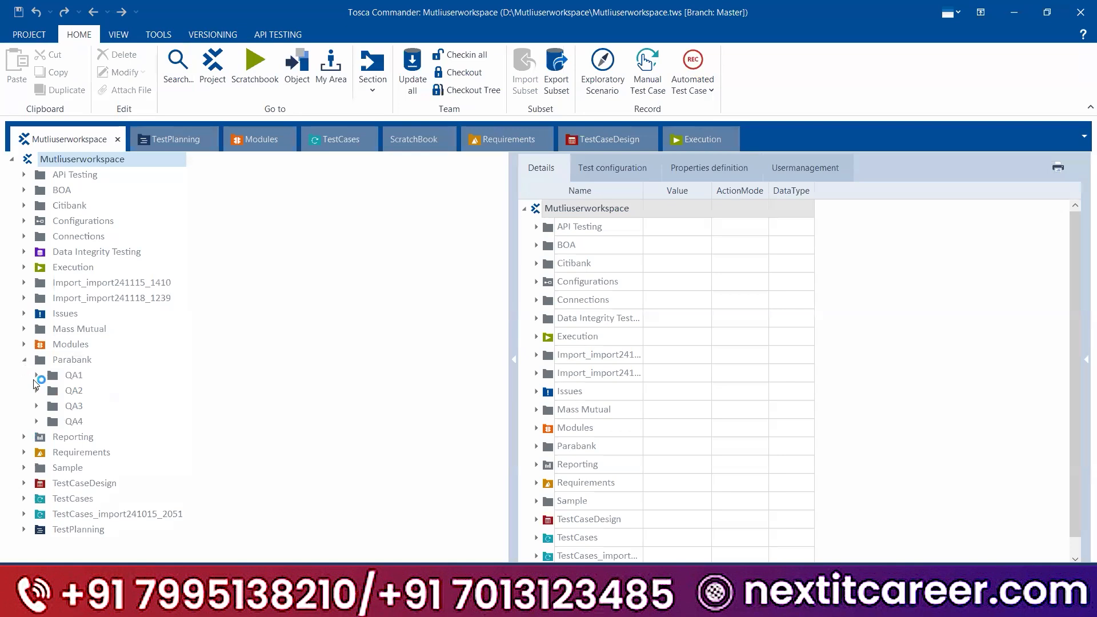
pyautogui.click(36, 376)
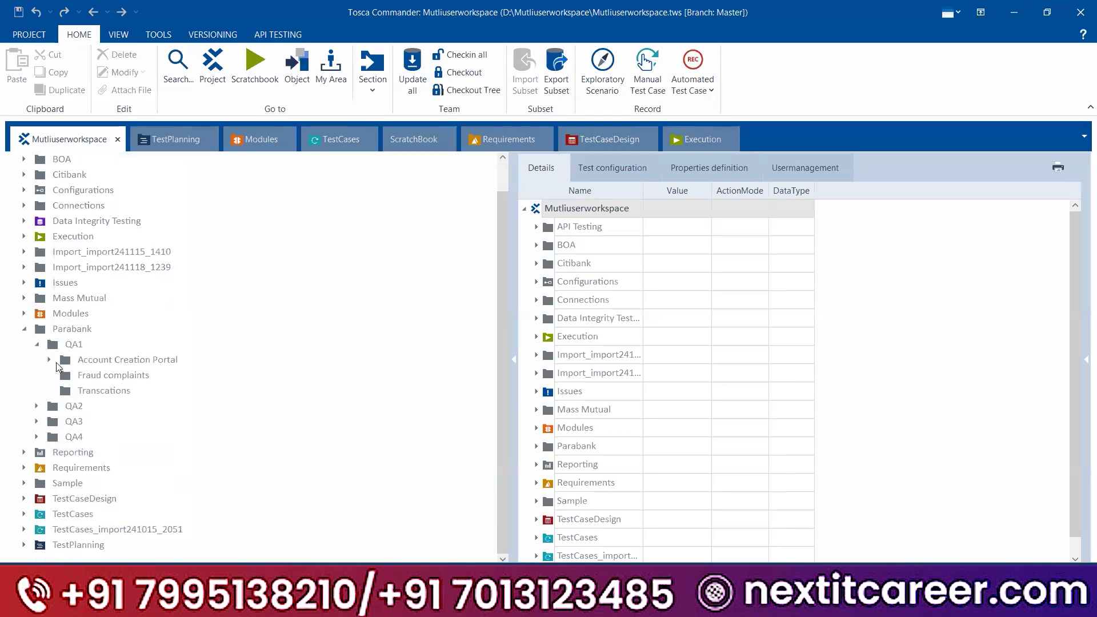
pyautogui.click(49, 361)
pyautogui.scroll(-2, 49, 364)
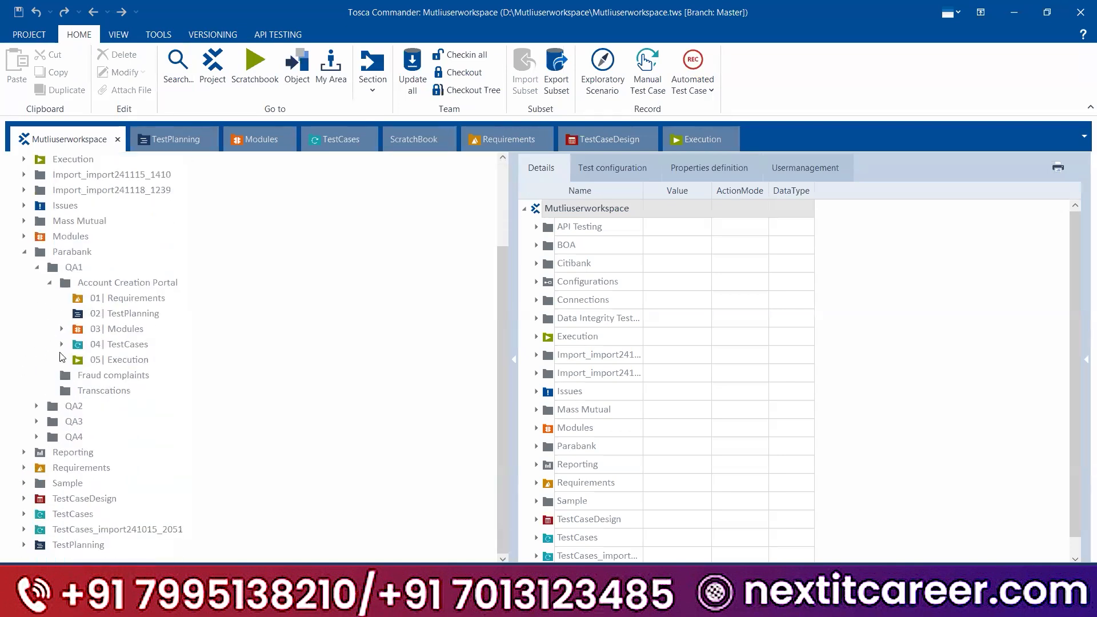
# - Expand 04| TestCases through Sprint 36 and InWork to show the folders of the Account Creation test case
pyautogui.click(62, 345)
pyautogui.click(75, 360)
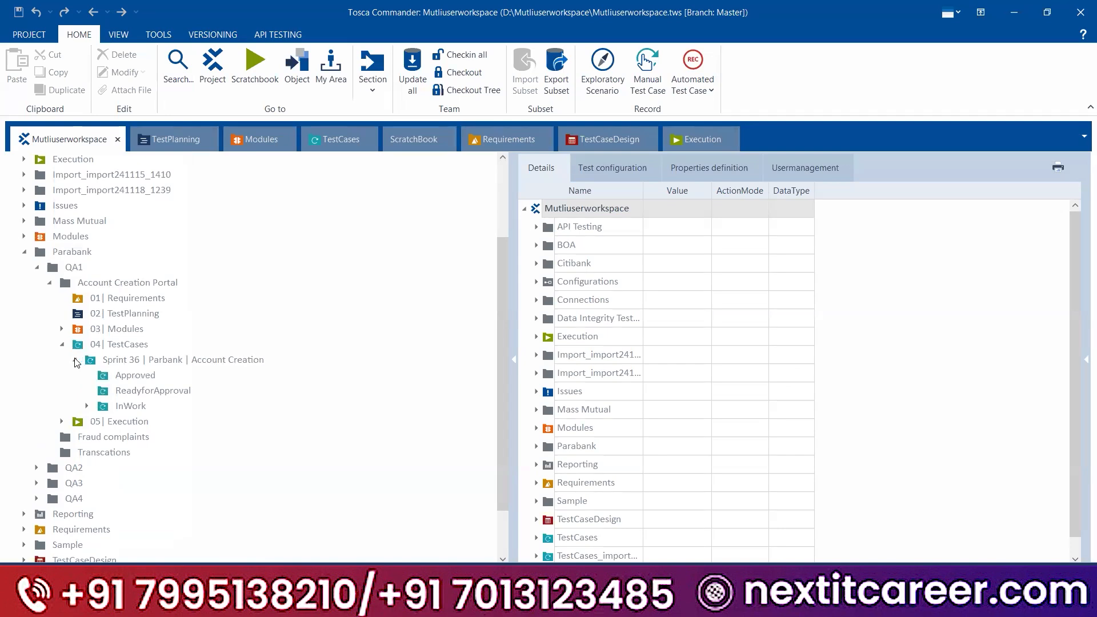
pyautogui.click(87, 406)
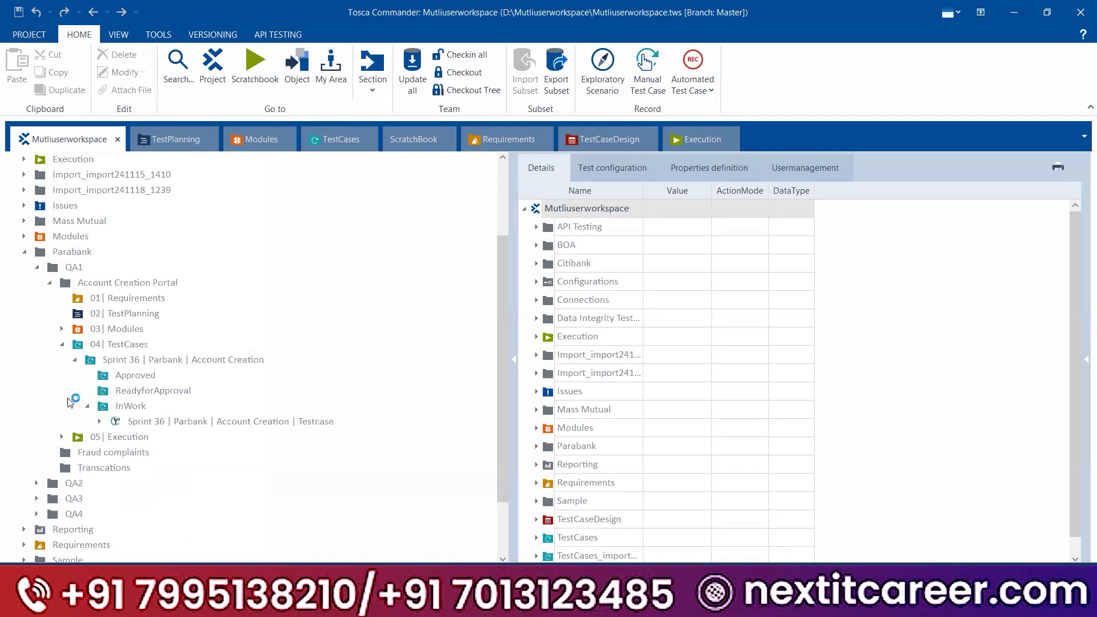
pyautogui.scroll(-2, 72, 399)
pyautogui.click(100, 344)
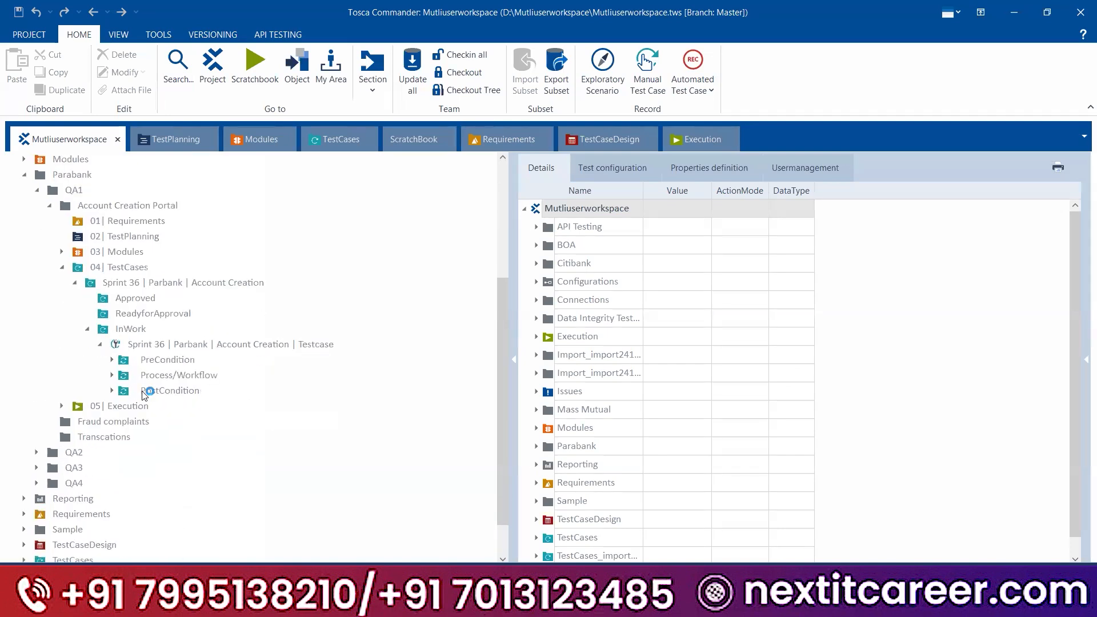
pyautogui.click(112, 359)
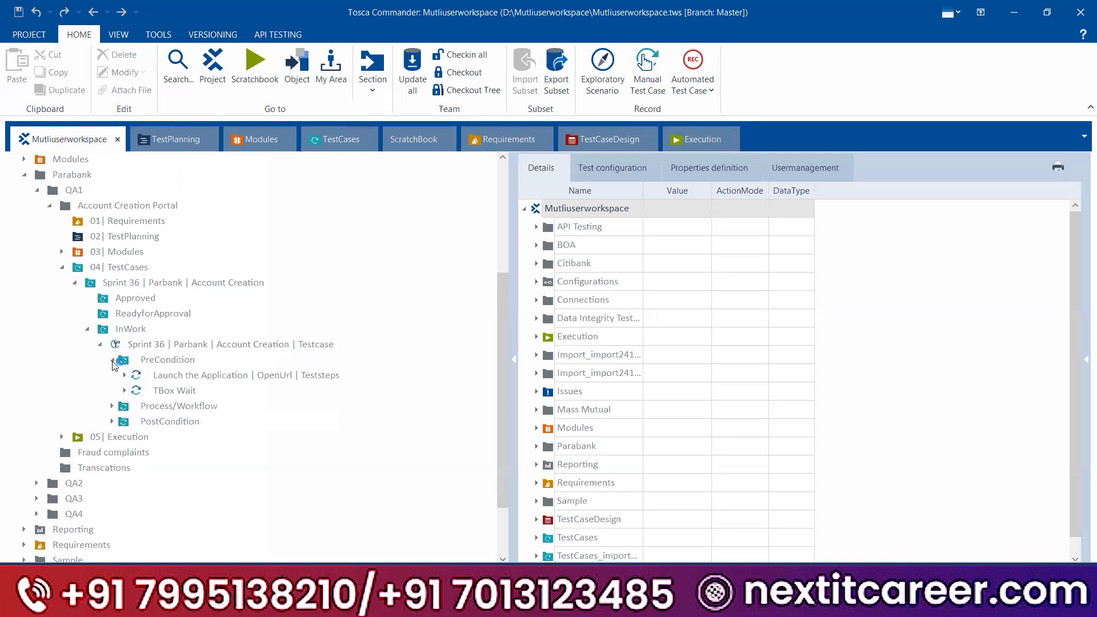
pyautogui.click(112, 359)
pyautogui.scroll(2, 54, 318)
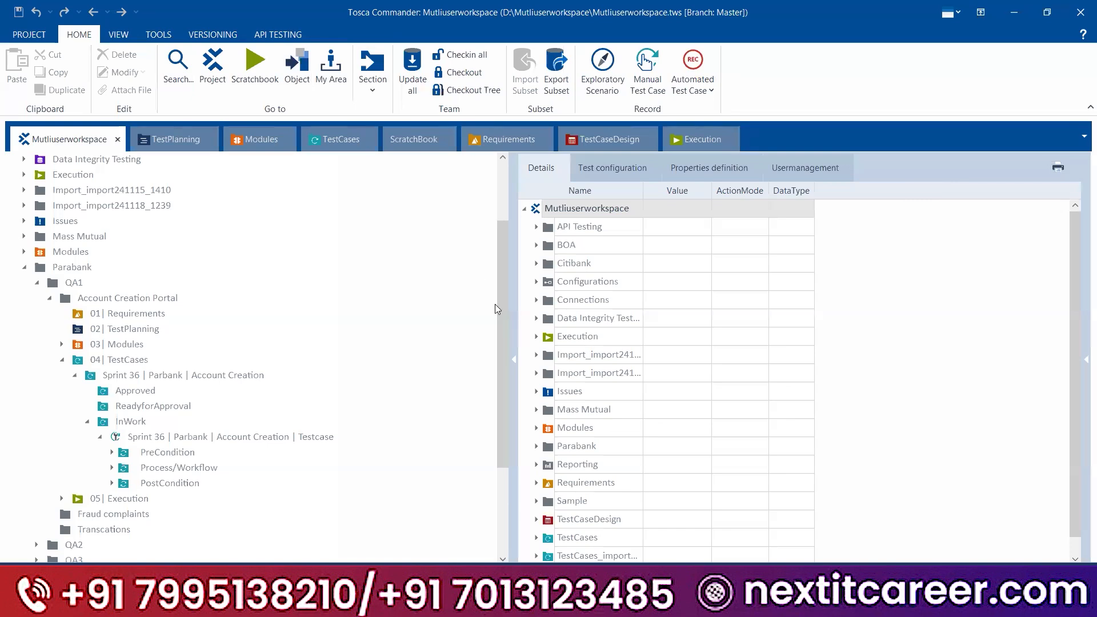
# - Check out the whole 03| Modules tree of the Account Creation Portal
pyautogui.click(122, 426)
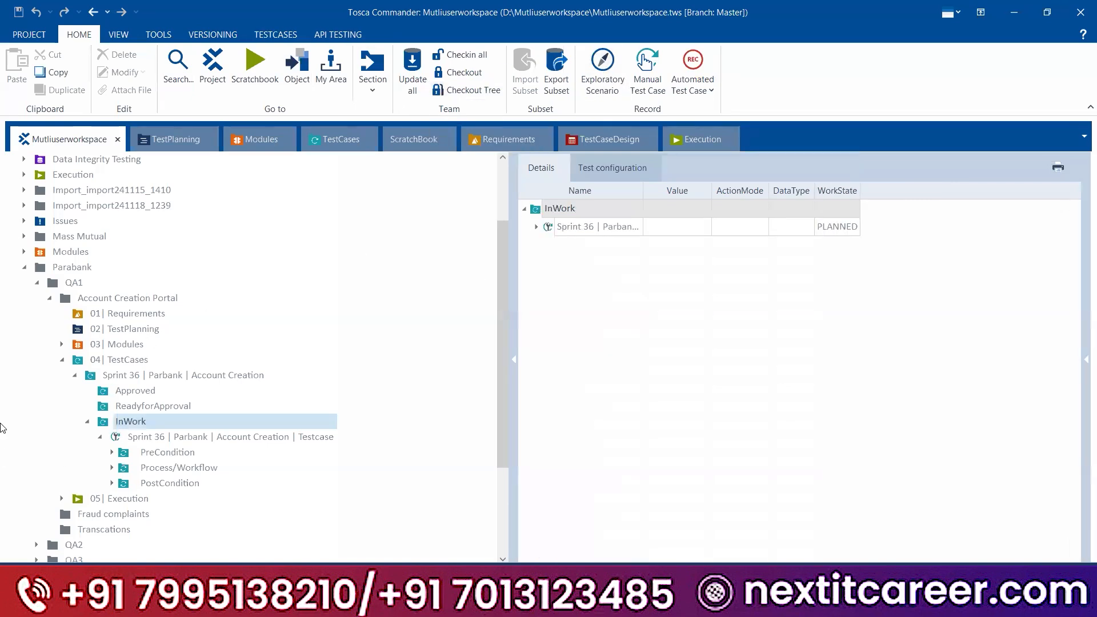
pyautogui.click(61, 345)
pyautogui.click(118, 349)
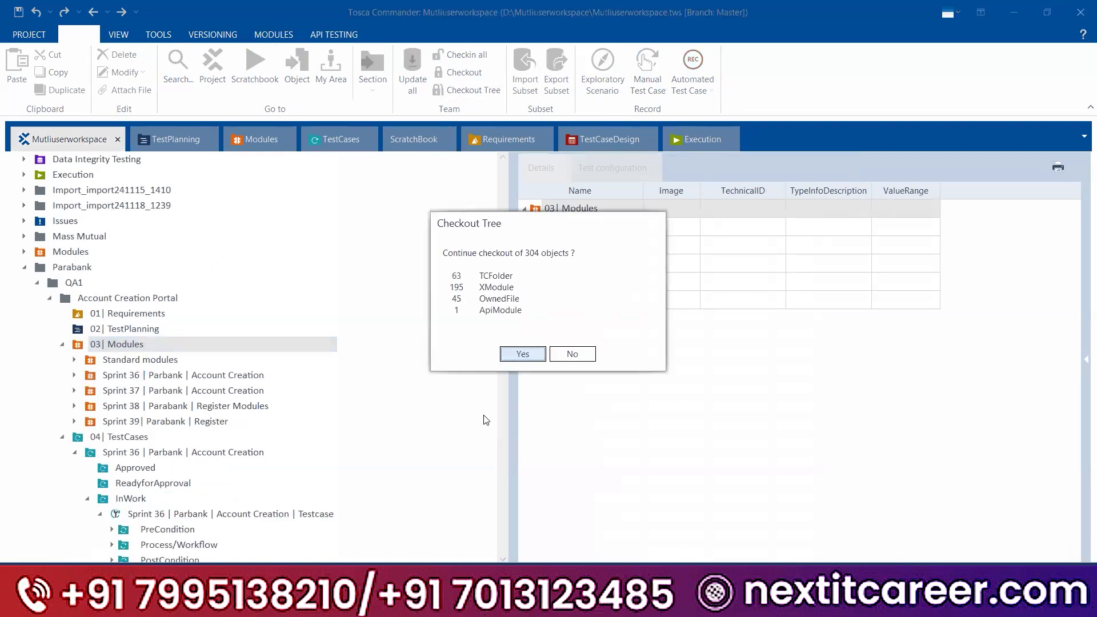
pyautogui.click(522, 357)
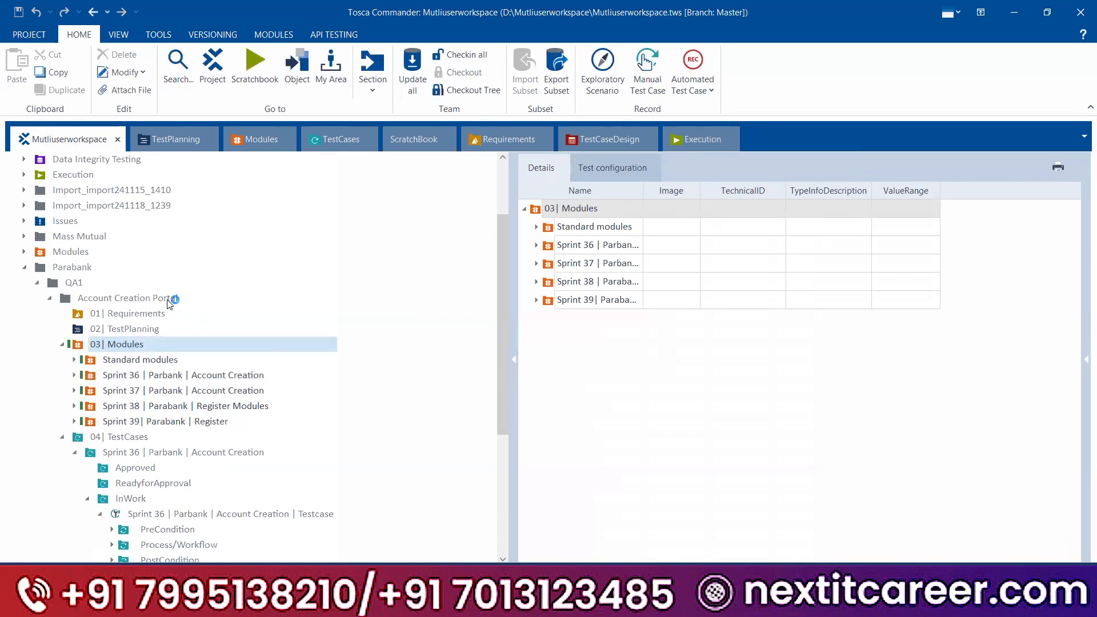
# - Check out the whole QA1 folder tree
pyautogui.click(75, 283)
pyautogui.click(466, 90)
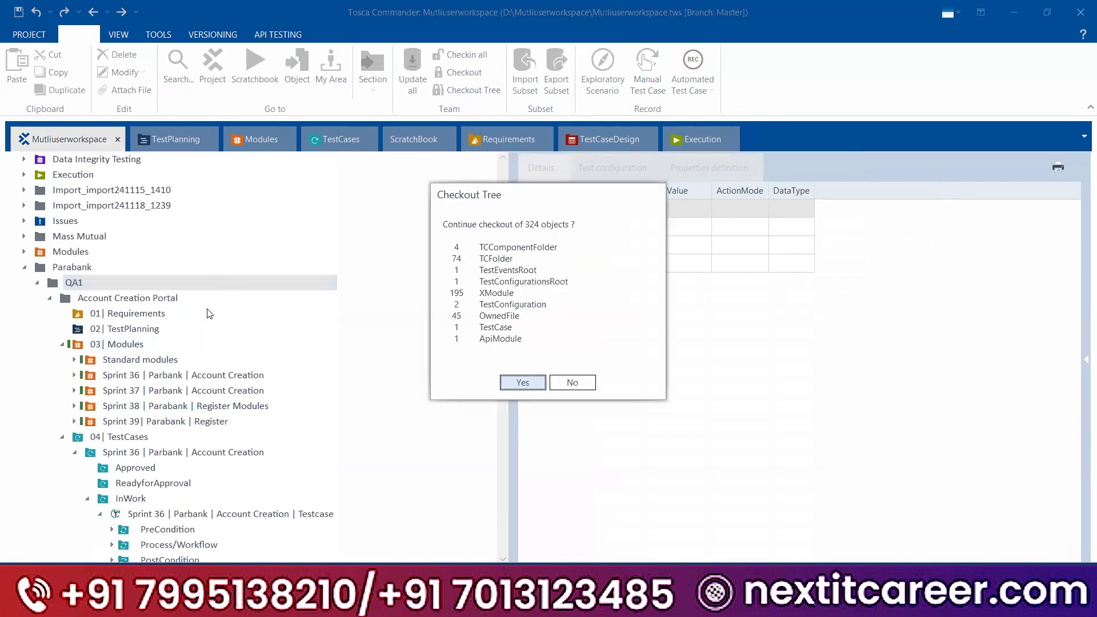
pyautogui.click(523, 382)
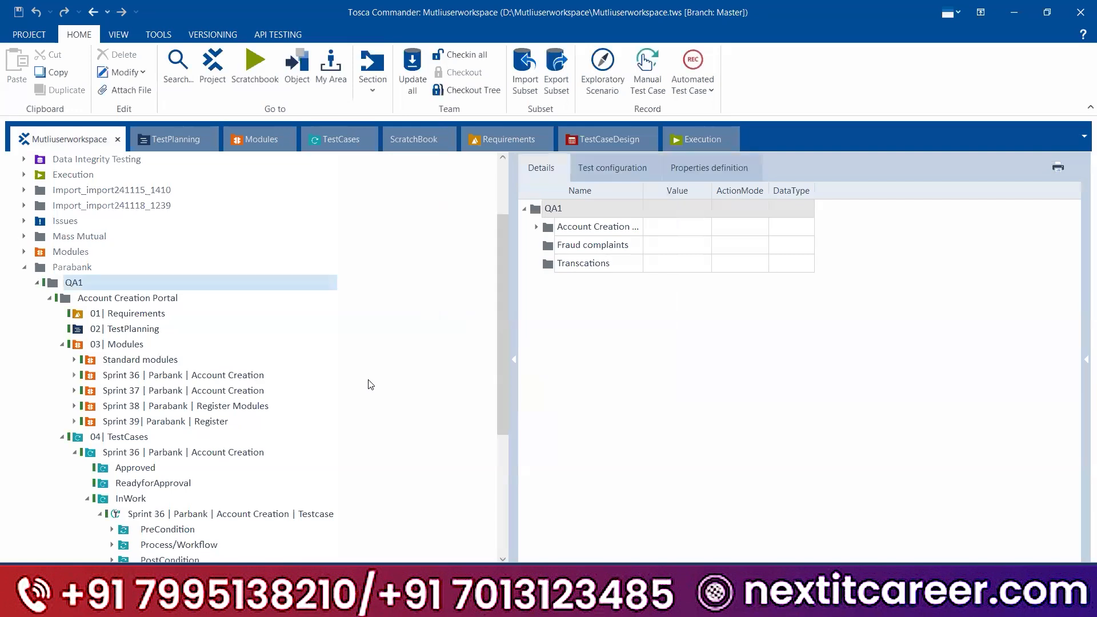
# - Review the contents of the test case's PreCondition, Process/Workflow and PostCondition folders
pyautogui.scroll(-3, 274, 378)
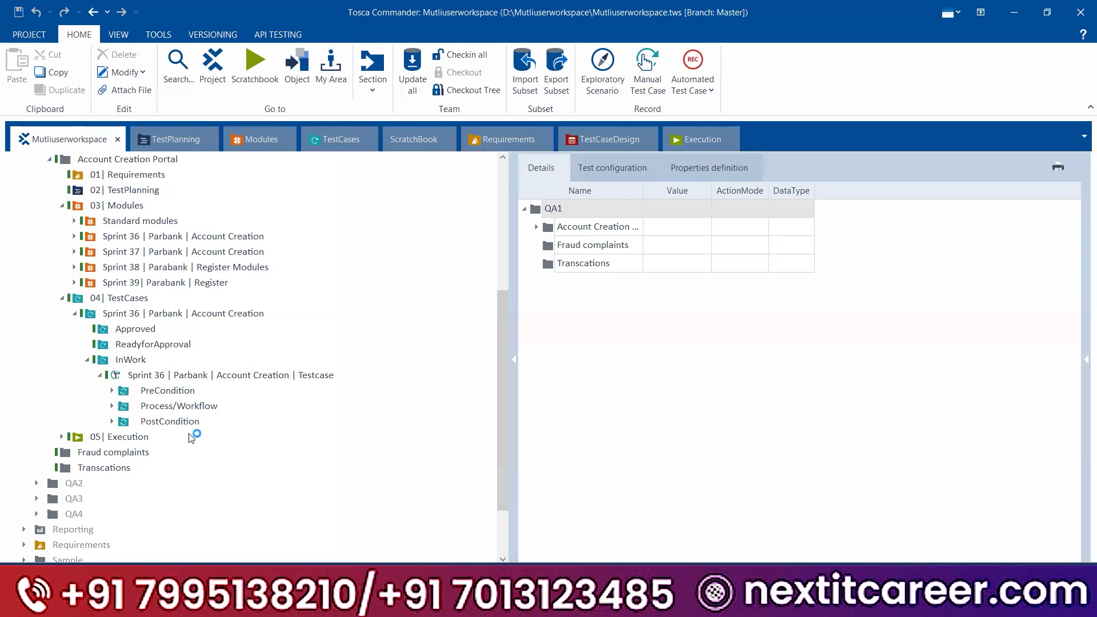
pyautogui.click(157, 393)
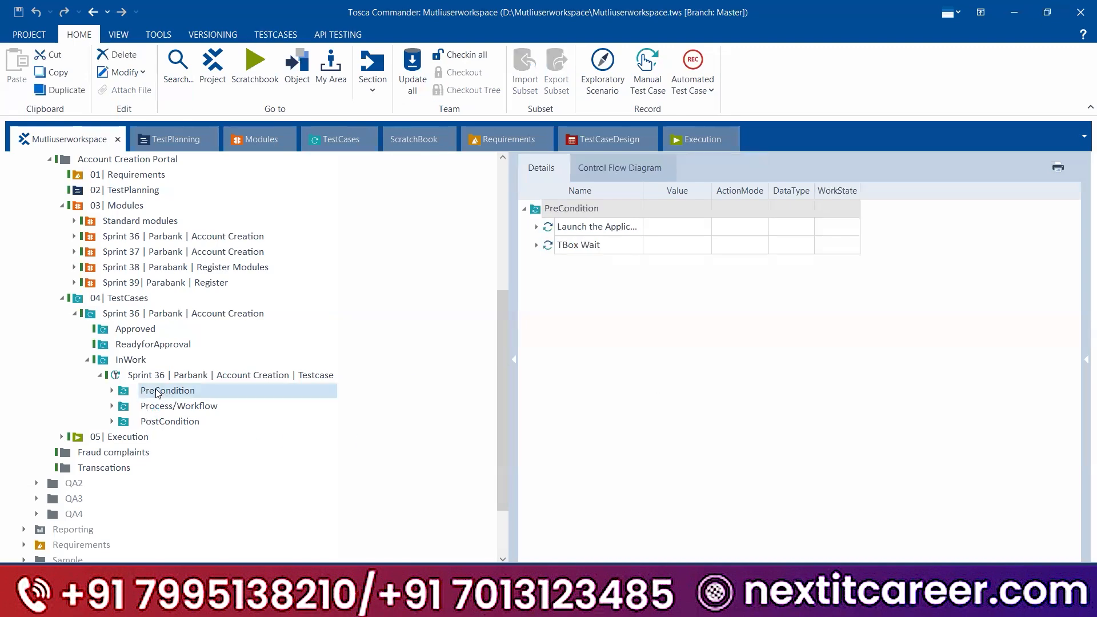
pyautogui.click(161, 406)
pyautogui.click(159, 423)
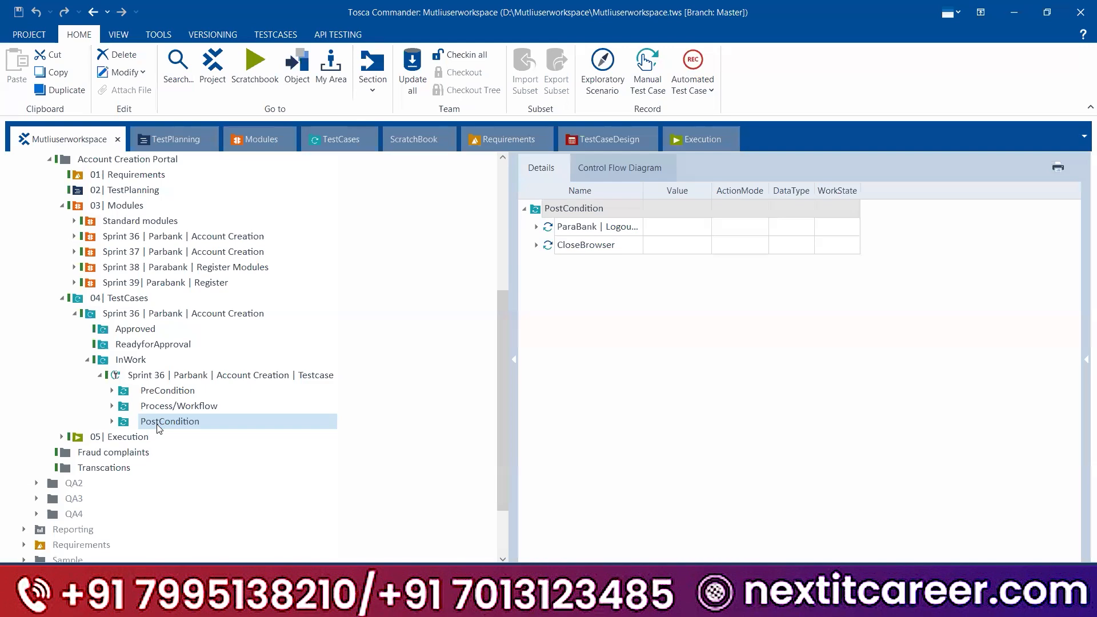
# - Show the test configuration of the Sprint 36 Account Creation test case and widen its Value column
pyautogui.click(168, 376)
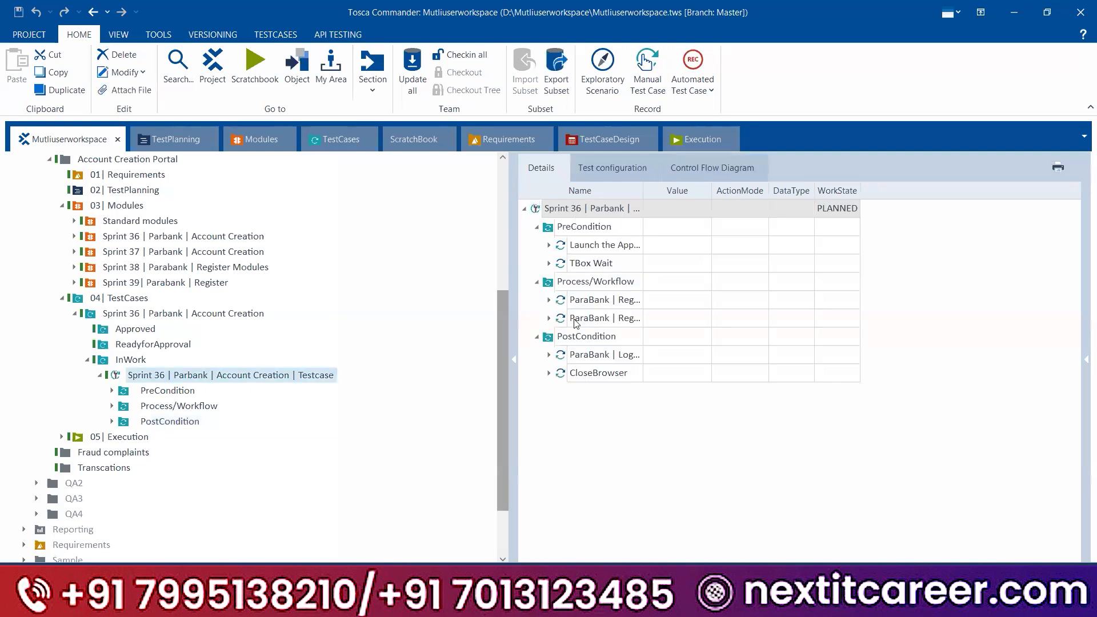
pyautogui.click(616, 172)
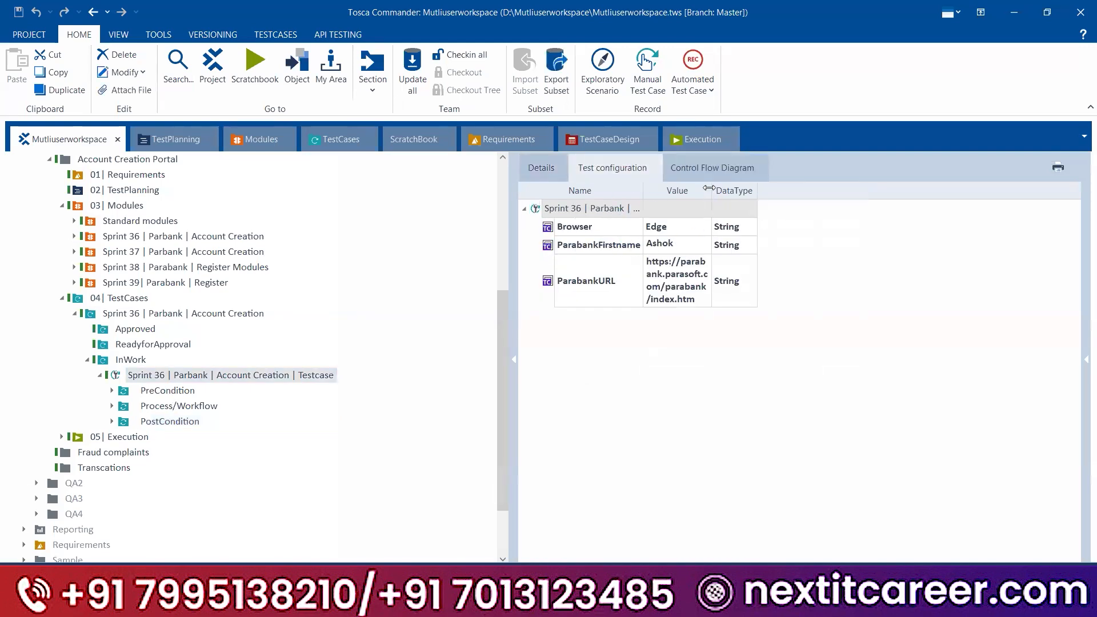
pyautogui.moveTo(712, 192); pyautogui.dragTo(868, 192)
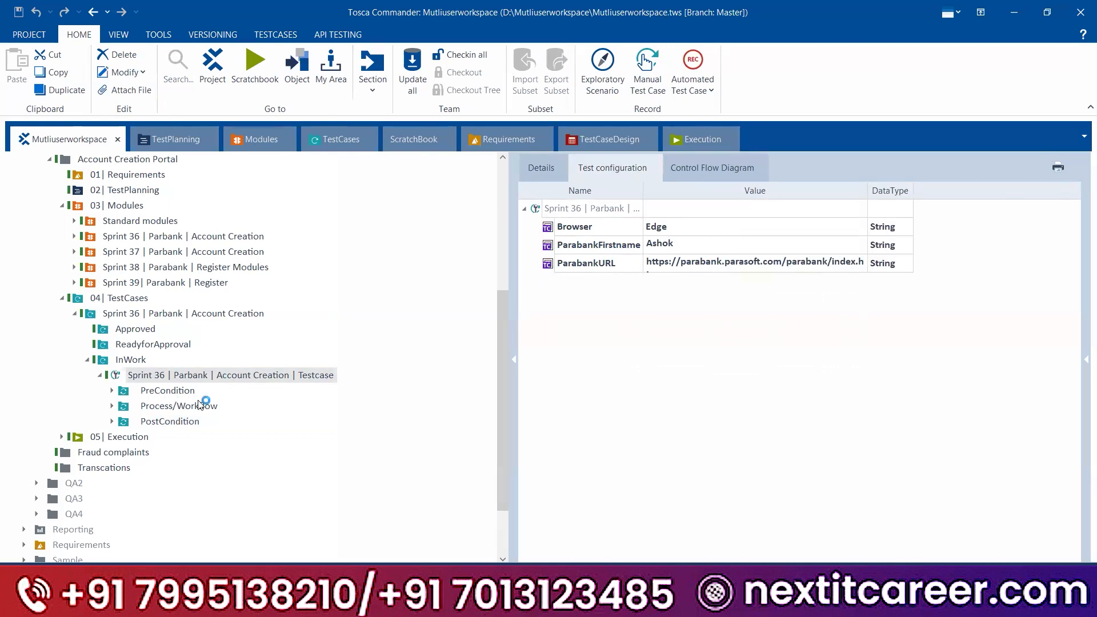
# - Add a test configuration parameter named ParabankLastName to the Sprint 36 test case
pyautogui.rightClick(588, 208)
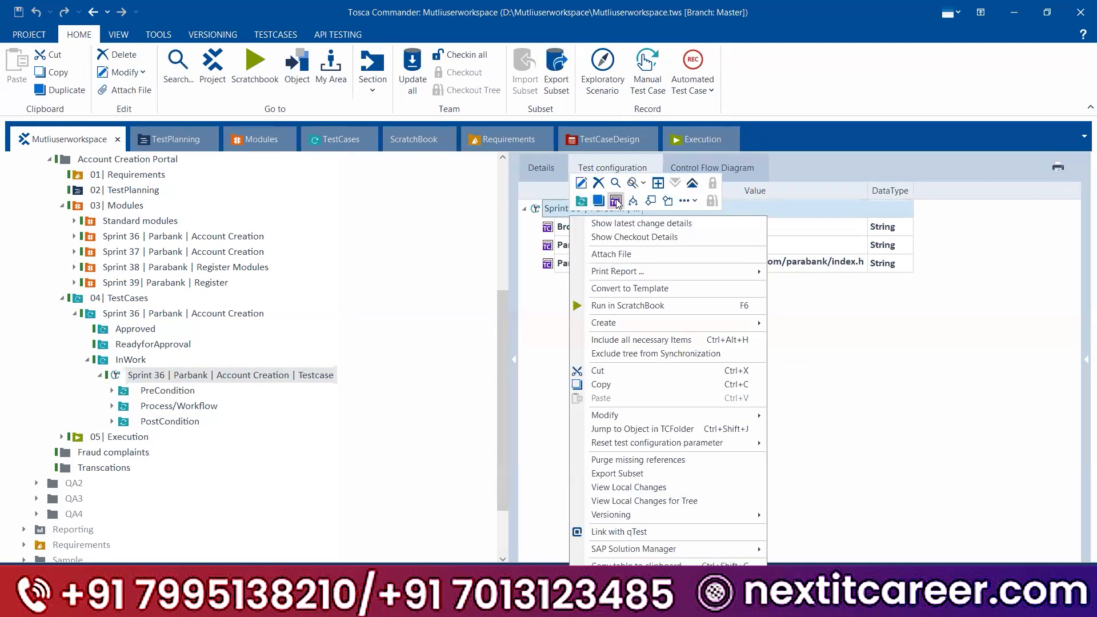
pyautogui.click(615, 198)
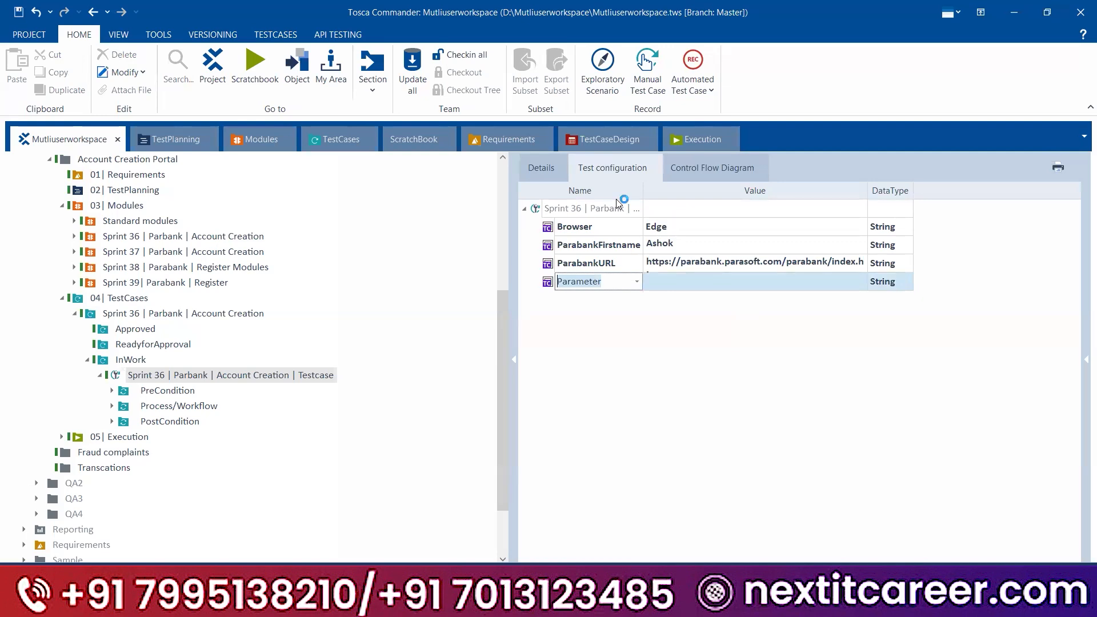
pyautogui.write('First')
pyautogui.press('BackSpace')
pyautogui.press('BackSpace')
pyautogui.press('BackSpace')
pyautogui.press('BackSpace')
pyautogui.press('BackSpace')
pyautogui.write('PageSync')
pyautogui.press('BackSpace')
pyautogui.press('BackSpace')
pyautogui.press('BackSpace')
pyautogui.press('BackSpace')
pyautogui.press('BackSpace')
pyautogui.press('BackSpace')
pyautogui.write('rabankLastName')
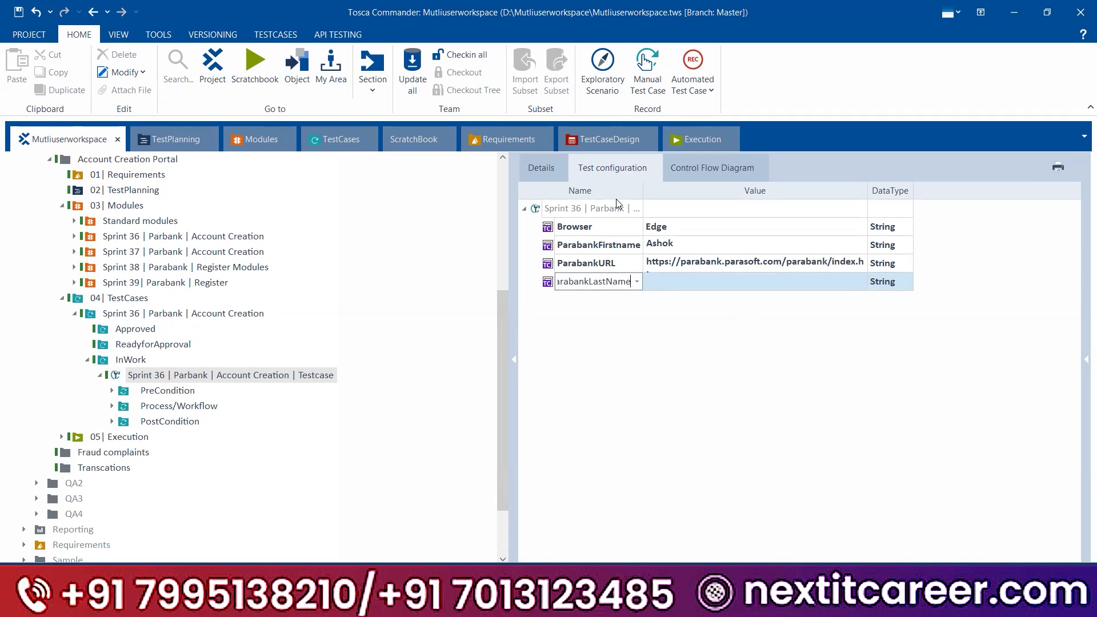
pyautogui.press('Return')
# - Add another test configuration parameter to the Sprint 36 test case and name it ParabankAddress
pyautogui.hotkey('ctrl', 'c')
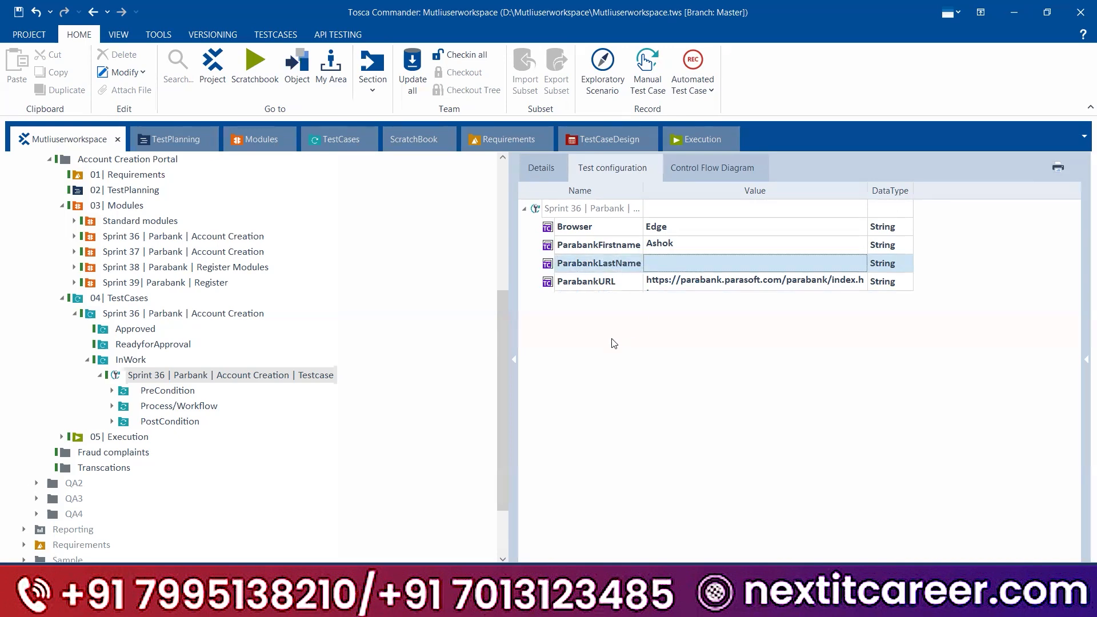
pyautogui.rightClick(571, 205)
pyautogui.click(633, 227)
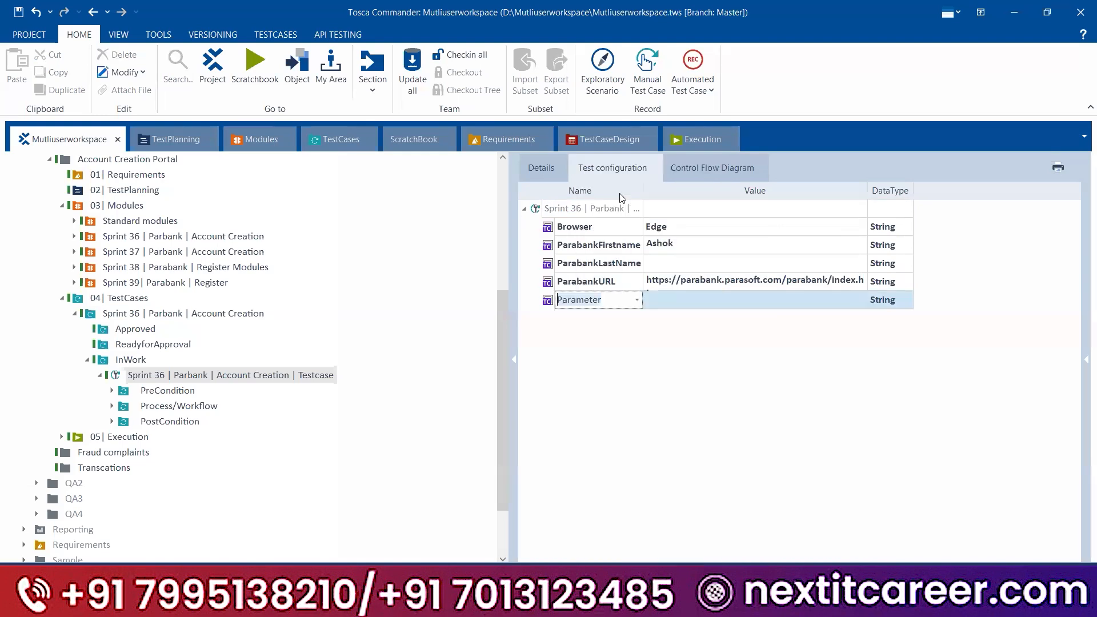
pyautogui.hotkey('ctrl', 'v')
pyautogui.press('Return')
pyautogui.press('End')
pyautogui.press('BackSpace')
pyautogui.press('BackSpace')
pyautogui.press('BackSpace')
pyautogui.press('BackSpace')
pyautogui.press('BackSpace')
pyautogui.press('BackSpace')
pyautogui.press('BackSpace')
pyautogui.press('BackSpace')
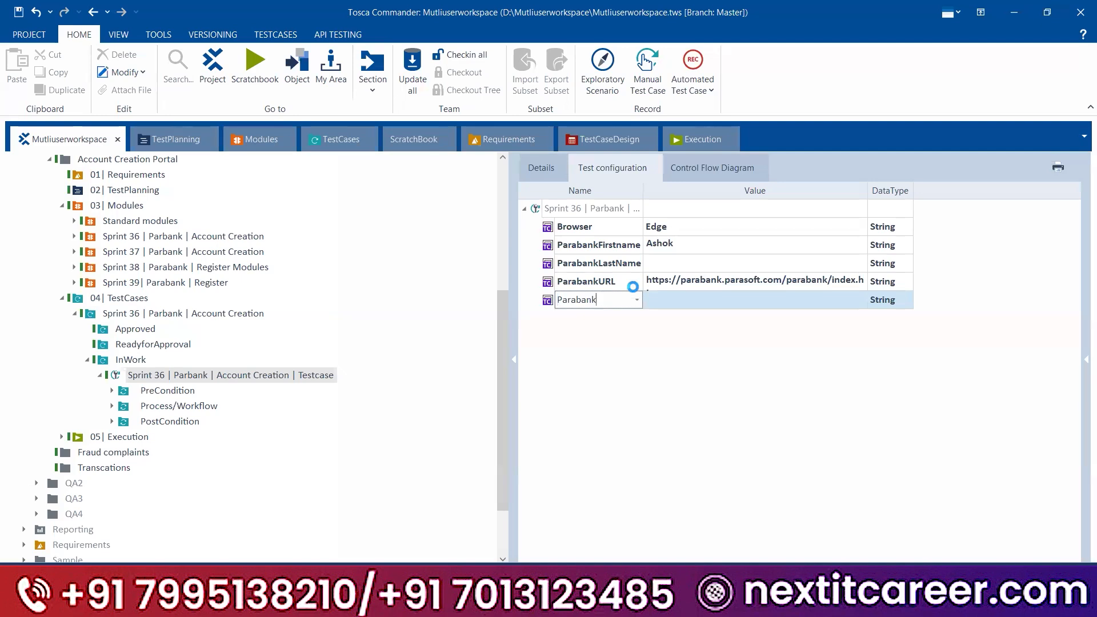
pyautogui.press('Return')
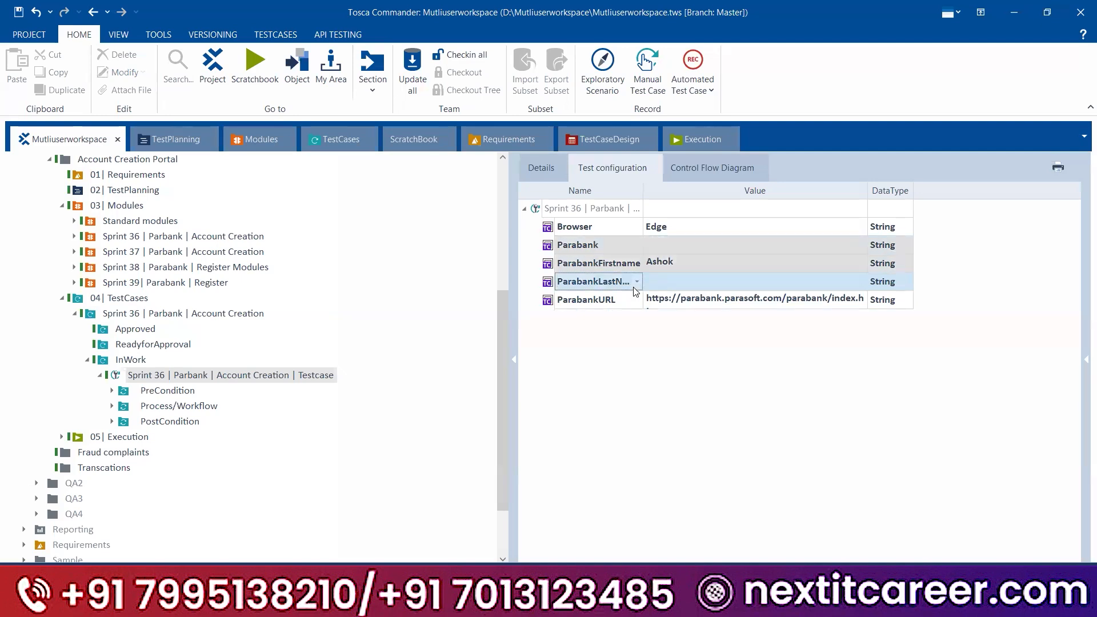
pyautogui.click(624, 245)
pyautogui.click(613, 248)
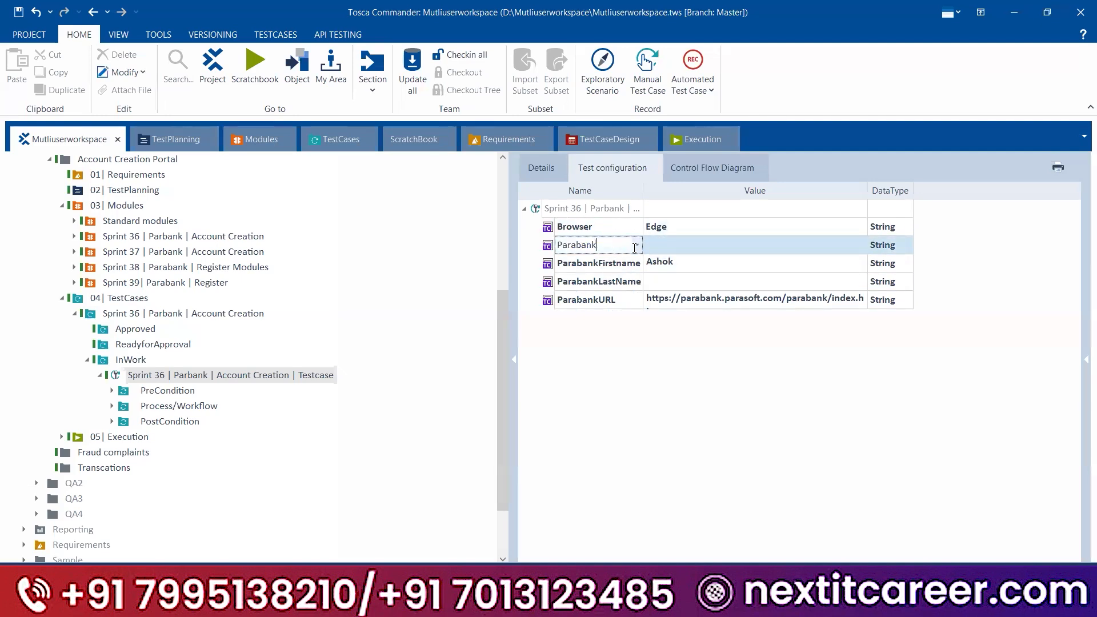
pyautogui.write('Address')
pyautogui.press('Return')
# - Enter the customer's last name as the ParabankLastName value and set the ParabankAddress value to Hyderabad in the test configuration
pyautogui.click(661, 279)
pyautogui.click(661, 279)
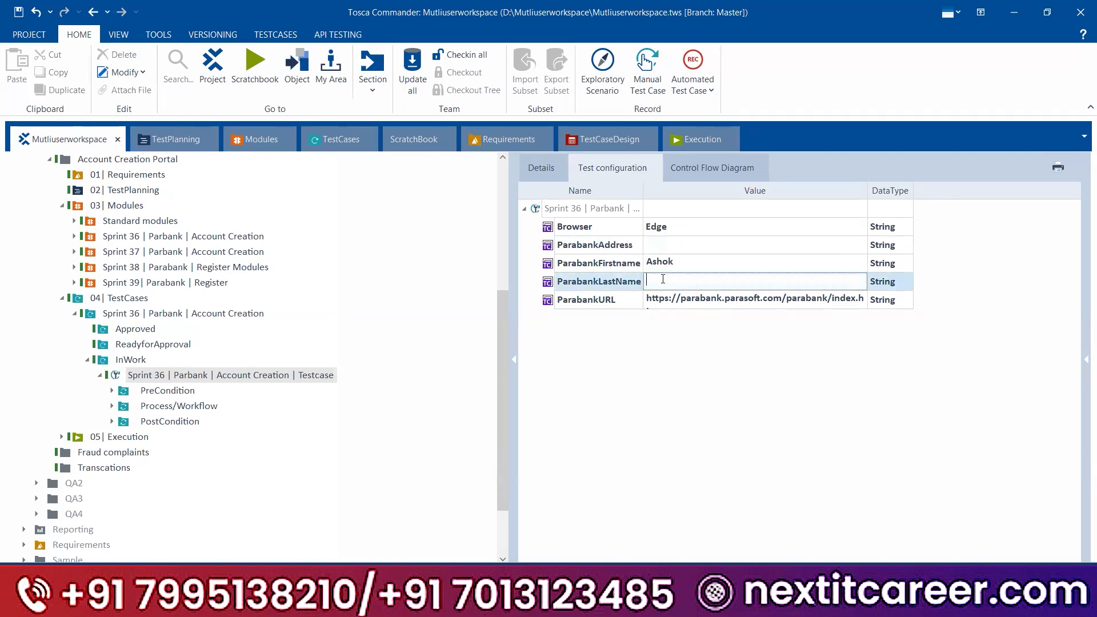
pyautogui.write('Kumar')
pyautogui.click(666, 245)
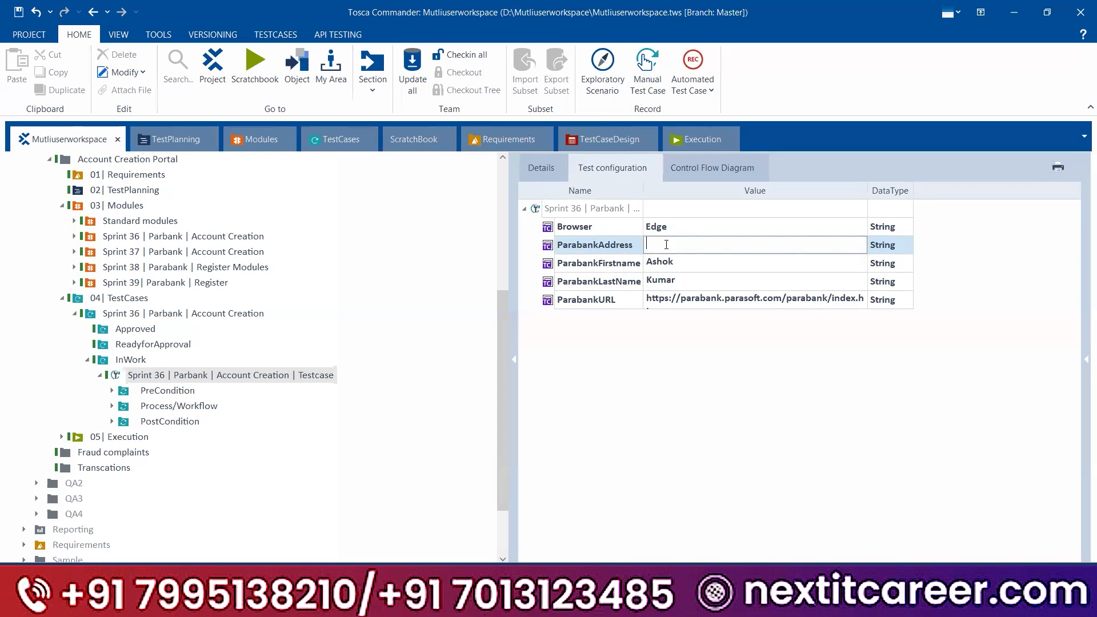
pyautogui.write('Hyderabad')
pyautogui.click(708, 409)
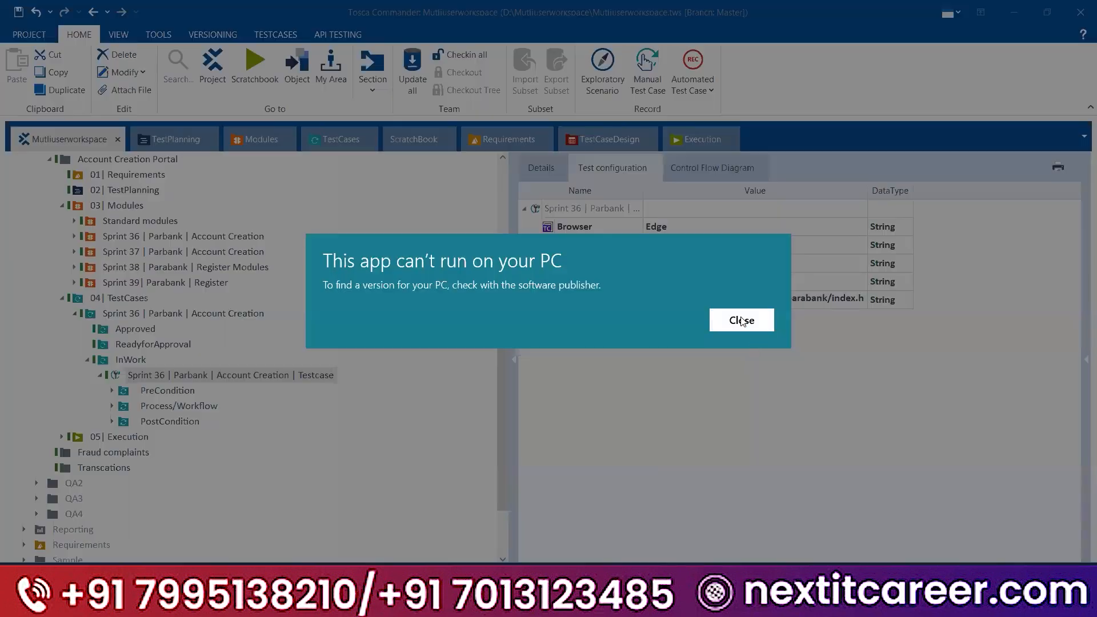
pyautogui.click(742, 320)
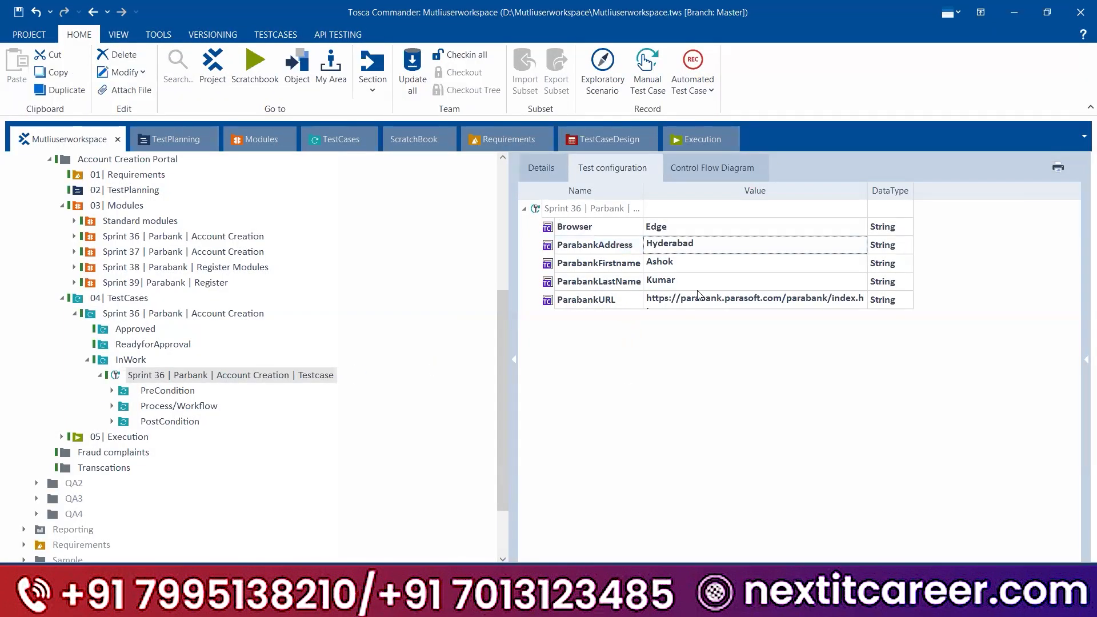
# - Set the customer.lastName value in the ParaBank | Register Testdata input step under Process/Workflow to {CP[ParabankLastName]}
pyautogui.click(113, 406)
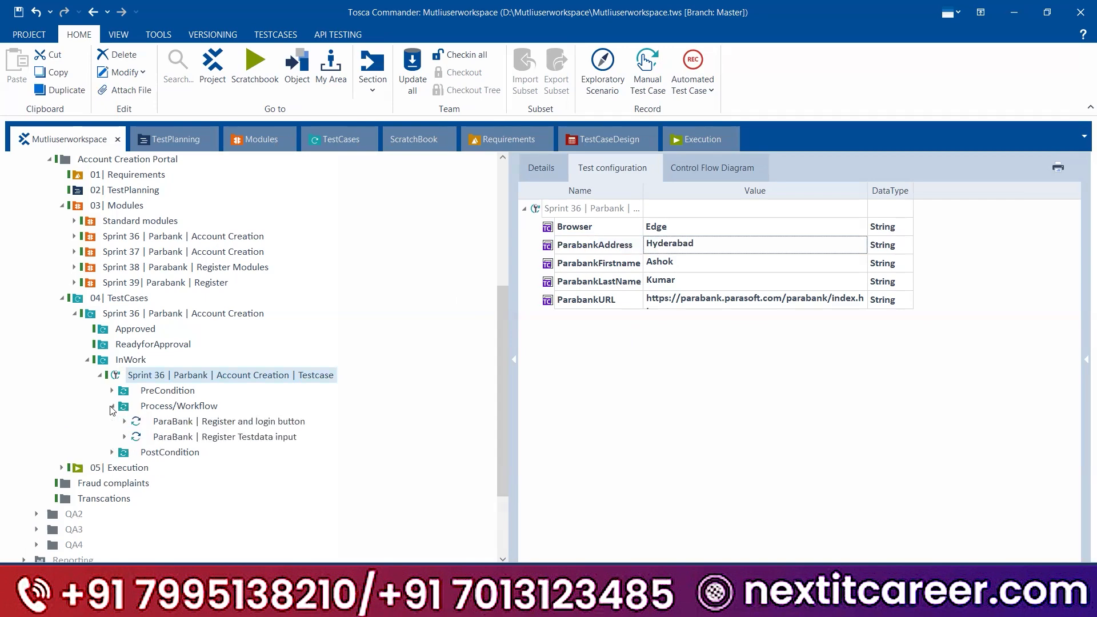
pyautogui.click(275, 436)
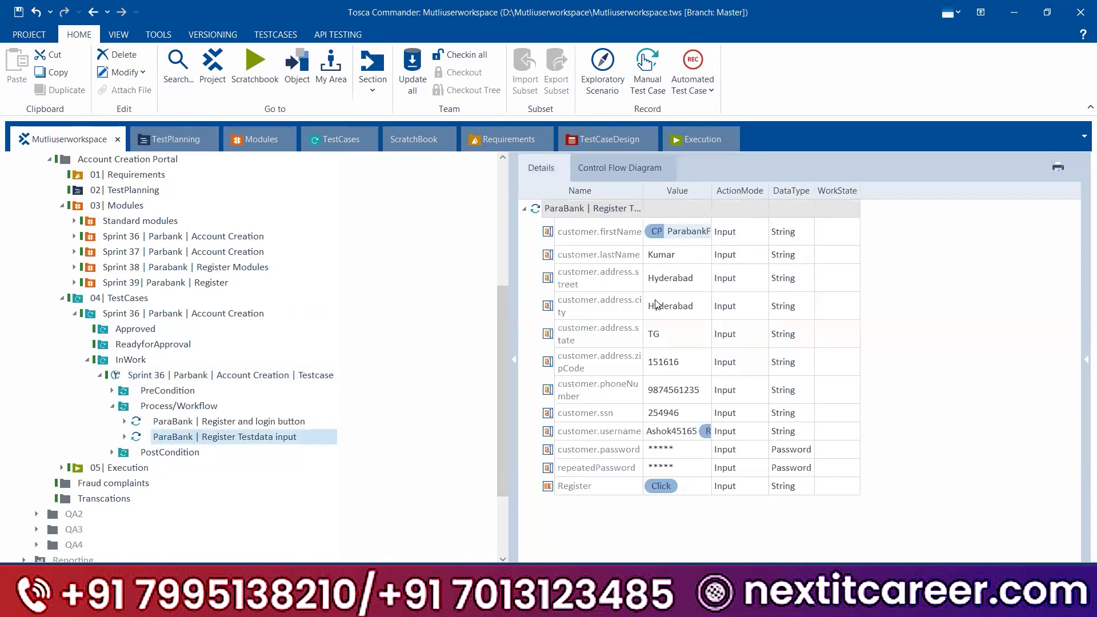
pyautogui.moveTo(711, 187); pyautogui.dragTo(1050, 169)
pyautogui.click(678, 259)
pyautogui.click(675, 259)
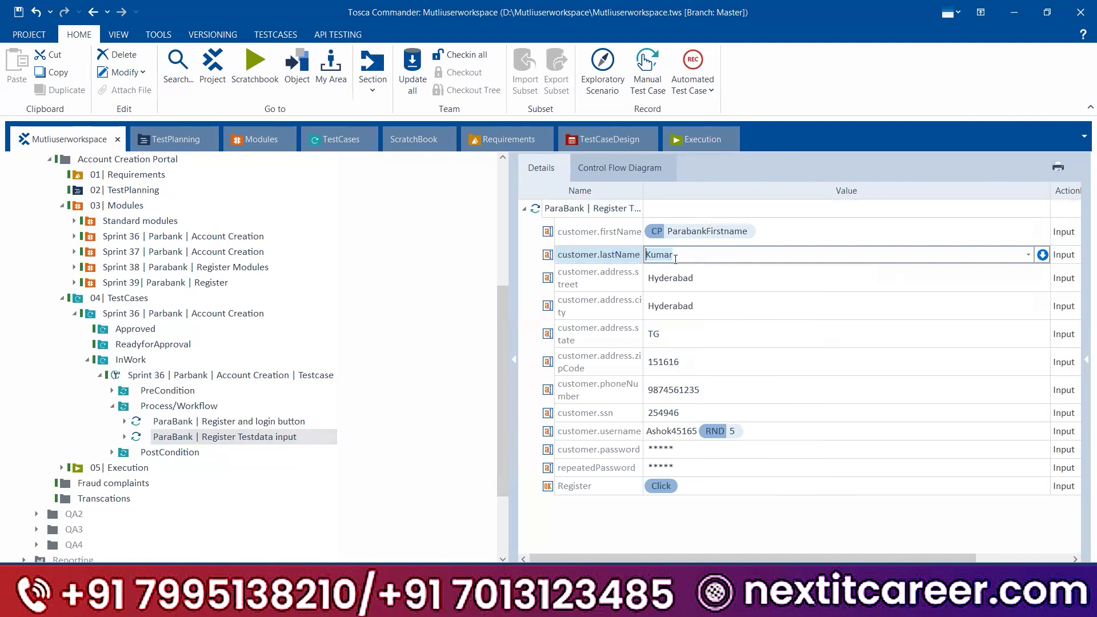
pyautogui.press('BackSpace')
pyautogui.write('{CP[')
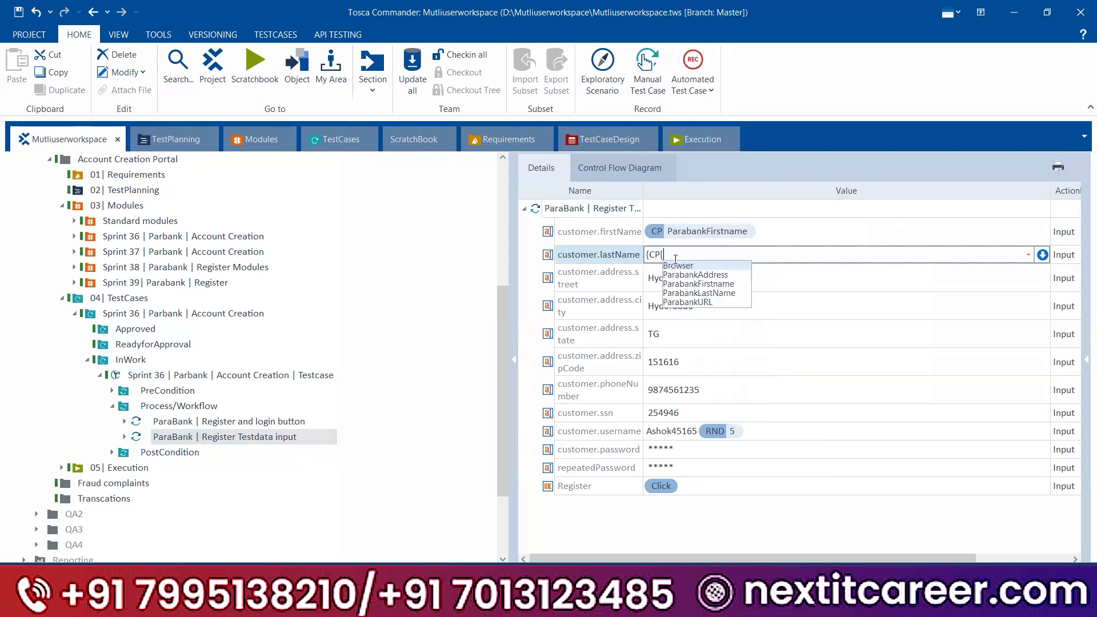
pyautogui.press('Down')
pyautogui.press('Down')
pyautogui.press('Down')
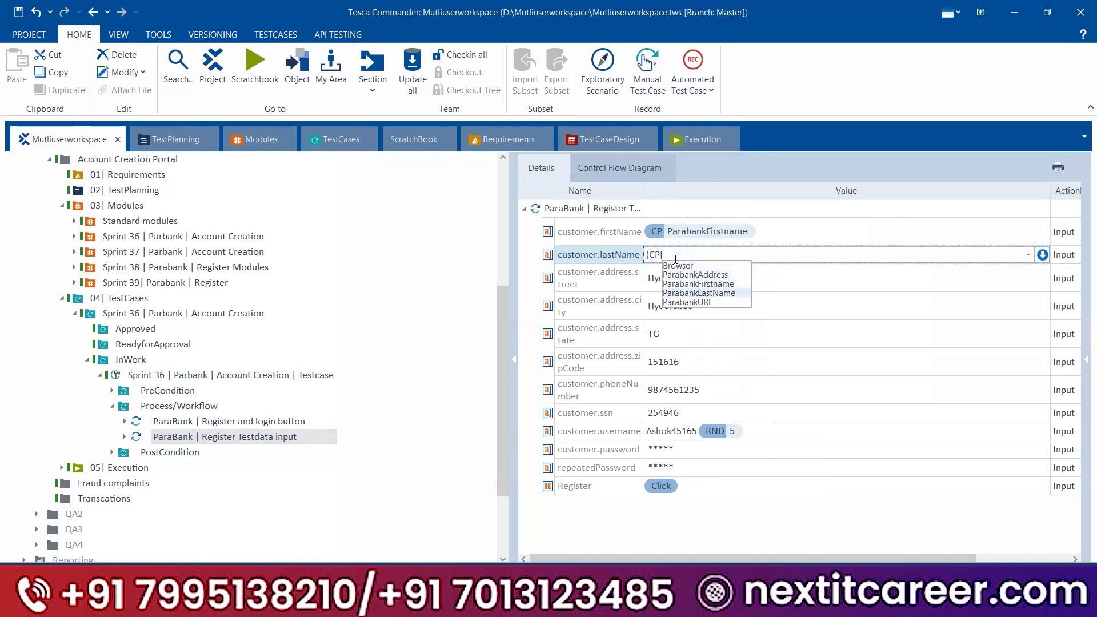
pyautogui.press('Return')
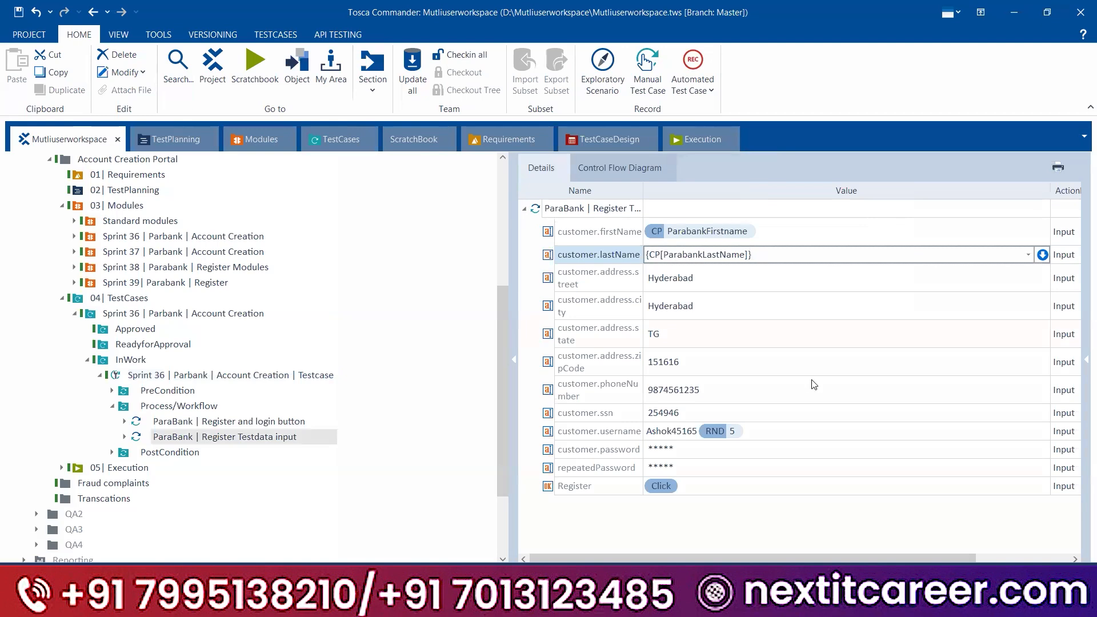
pyautogui.click(813, 384)
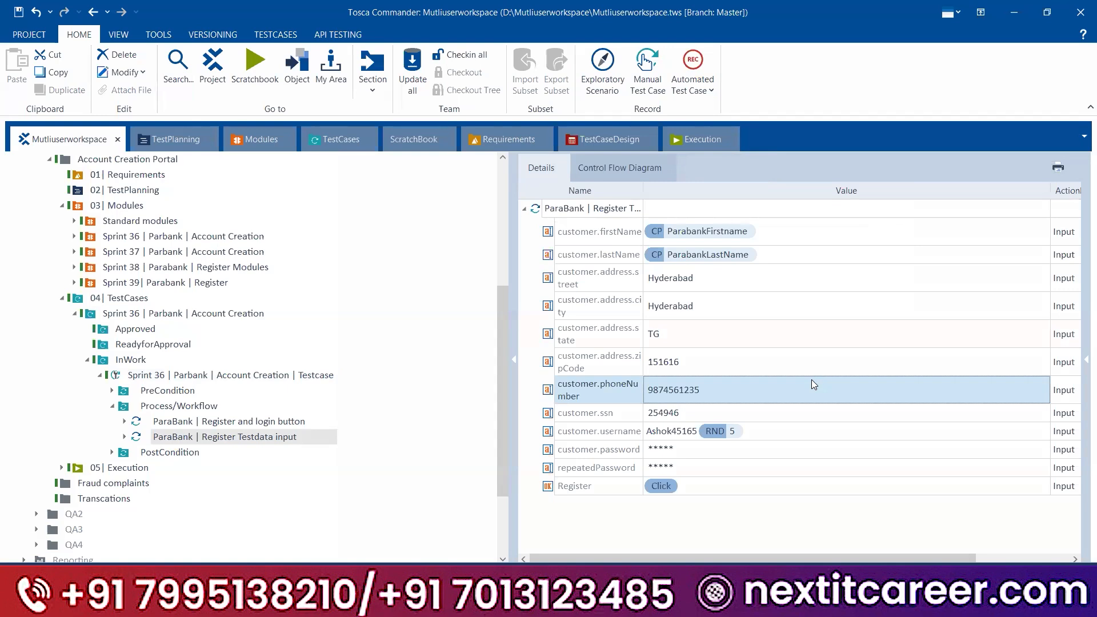
# - Duplicate the ParaBank | Register Testdata input step by pasting twelve copies of it into the Process/Workflow folder
pyautogui.click(201, 422)
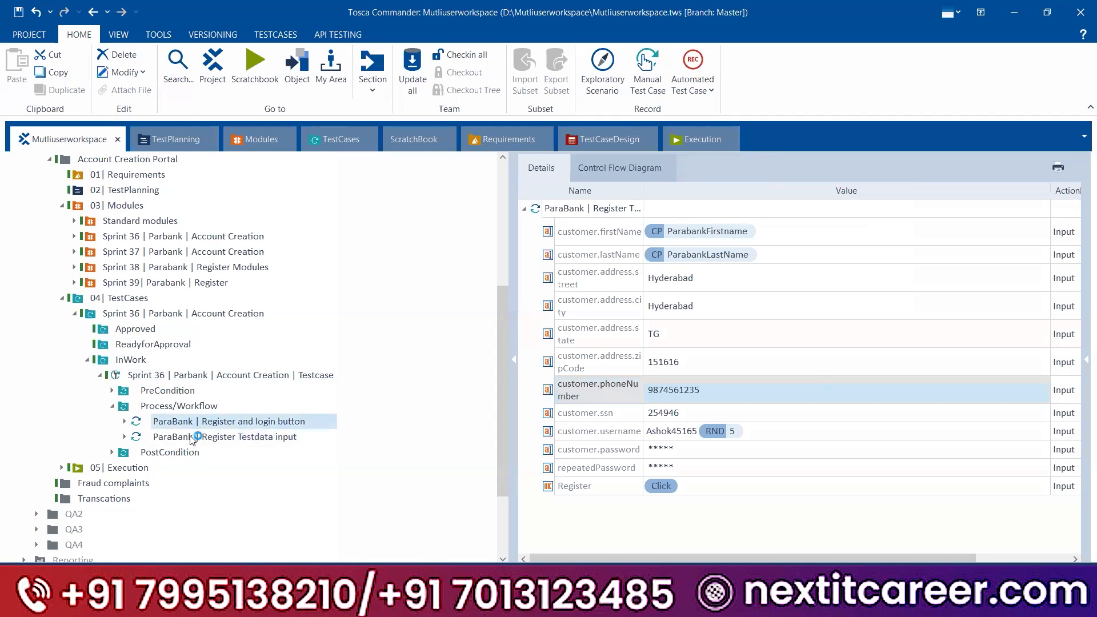
pyautogui.click(192, 438)
pyautogui.click(207, 407)
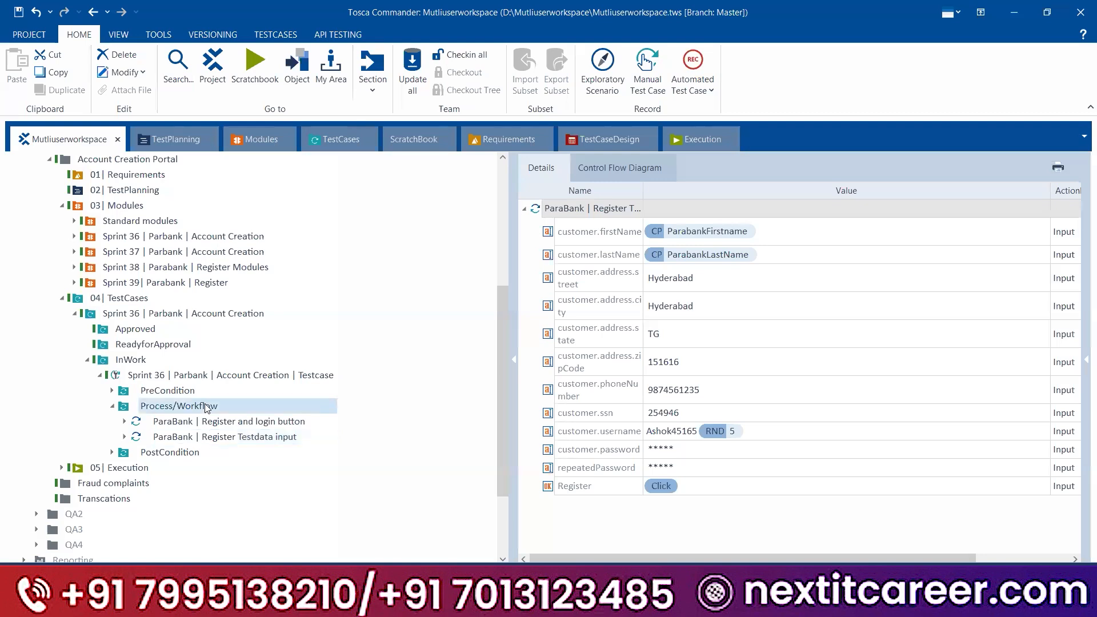
pyautogui.hotkey('ctrl', 'v')
pyautogui.hotkey('ctrl', 'v')
pyautogui.hotkey('ctrl', 'v')
pyautogui.hotkey('ctrl', 'v')
pyautogui.hotkey('ctrl', 'v')
pyautogui.hotkey('ctrl', 'v')
pyautogui.hotkey('ctrl', 'v')
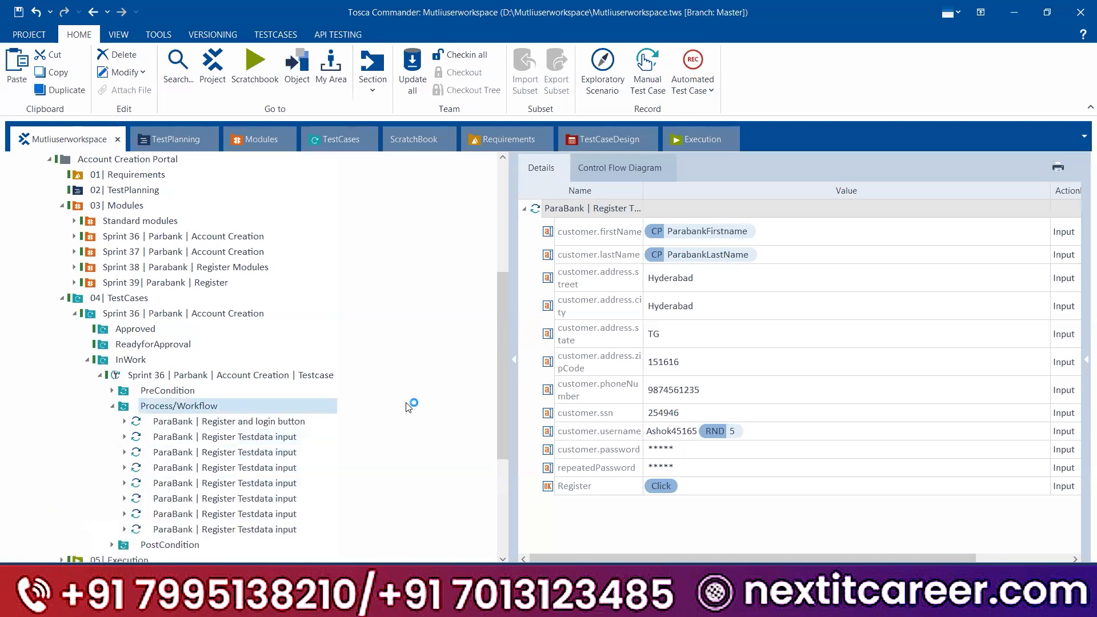
pyautogui.hotkey('ctrl', 'v')
pyautogui.hotkey('ctrl', 'v')
pyautogui.hotkey('ctrl', 'v')
pyautogui.hotkey('ctrl', 'v')
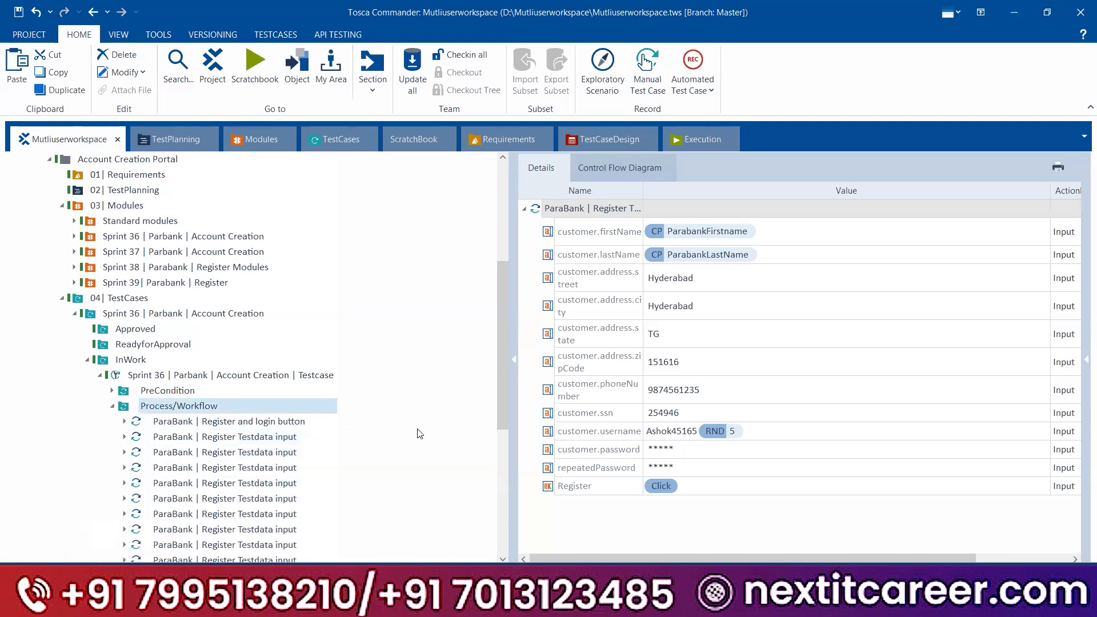
# - Compare the values in the duplicated Register Testdata input steps with the test configuration parameters of the Sprint 36 test case
pyautogui.scroll(-2, 420, 433)
pyautogui.click(244, 423)
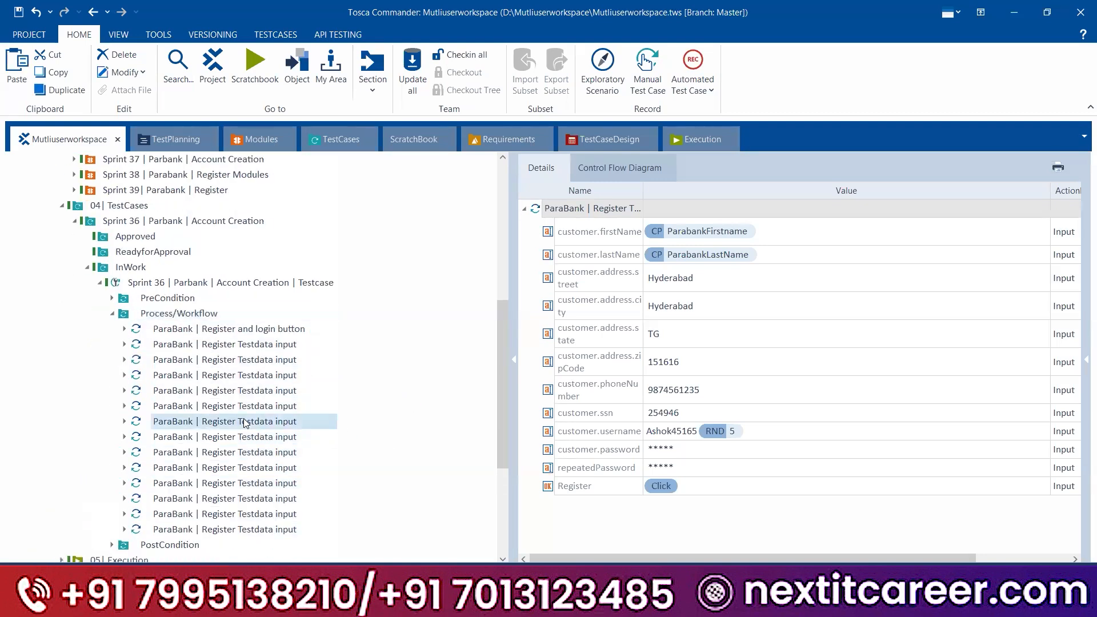
pyautogui.click(242, 500)
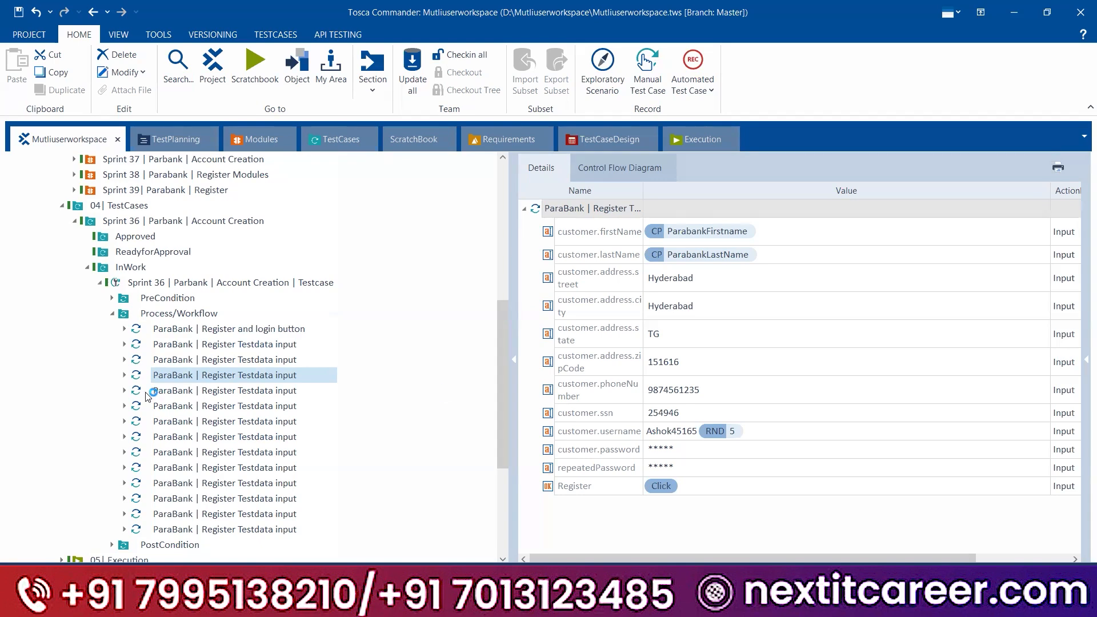
pyautogui.click(114, 315)
pyautogui.click(146, 300)
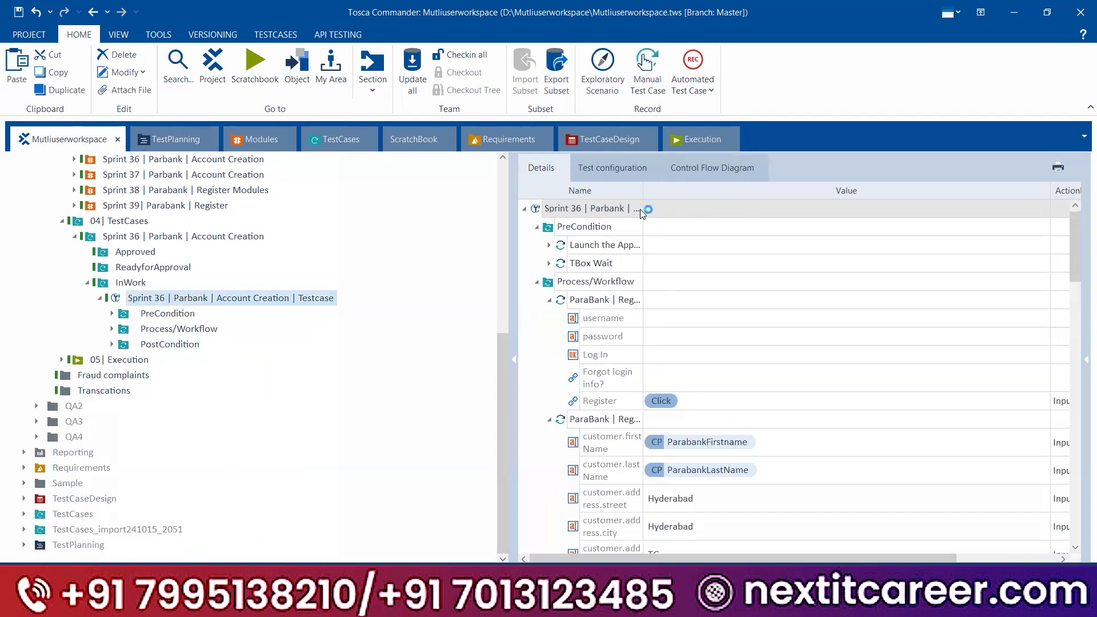
pyautogui.click(614, 161)
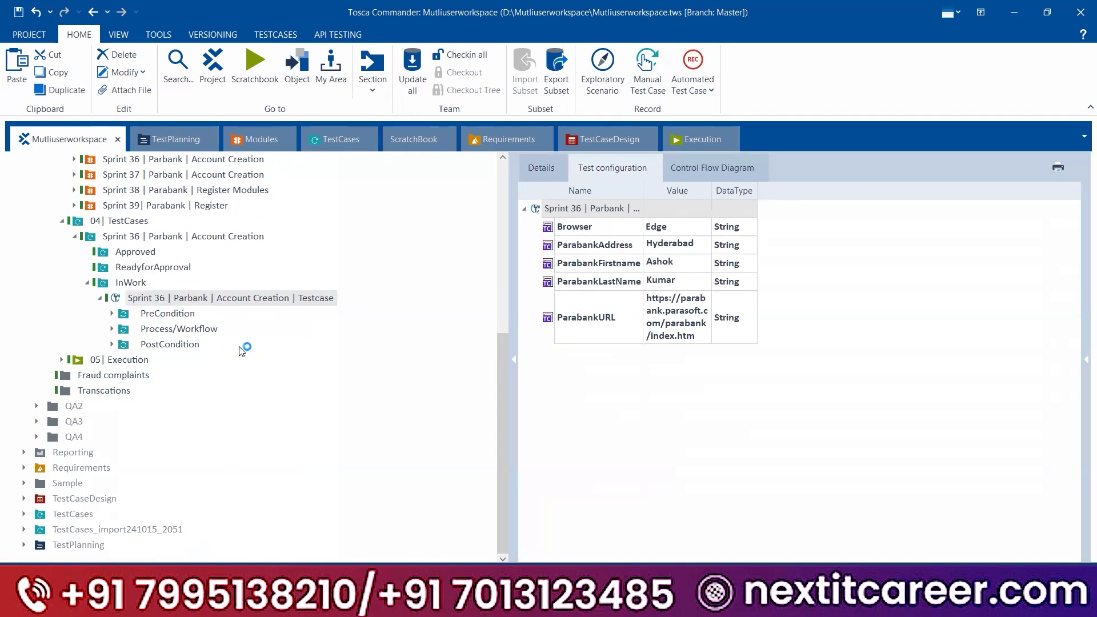
pyautogui.click(112, 329)
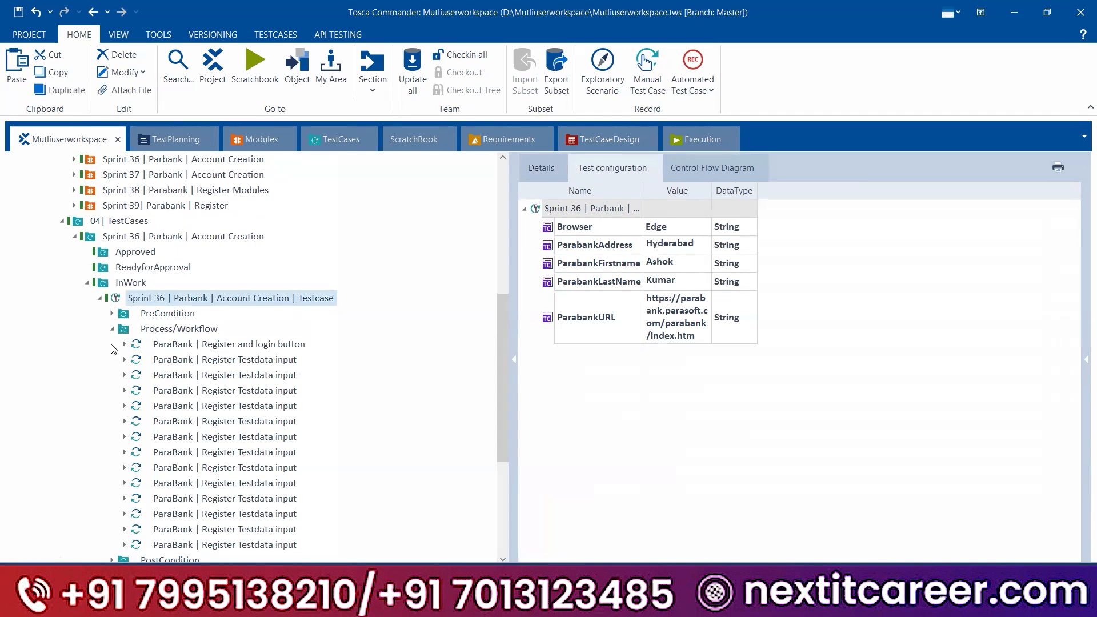
pyautogui.click(264, 421)
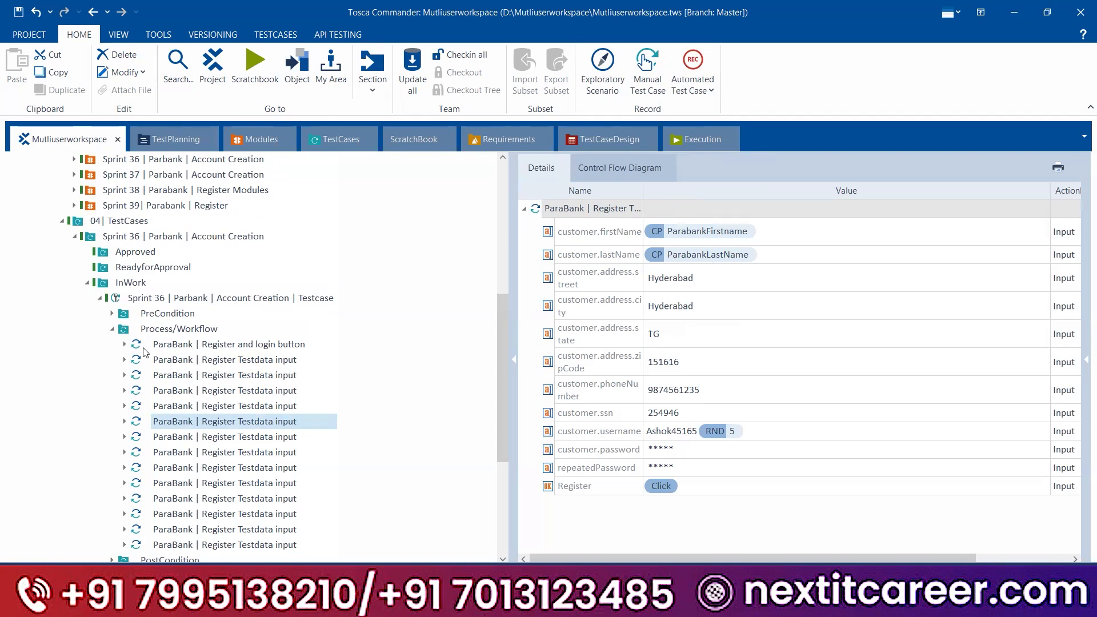
pyautogui.click(112, 330)
pyautogui.click(163, 298)
pyautogui.click(628, 174)
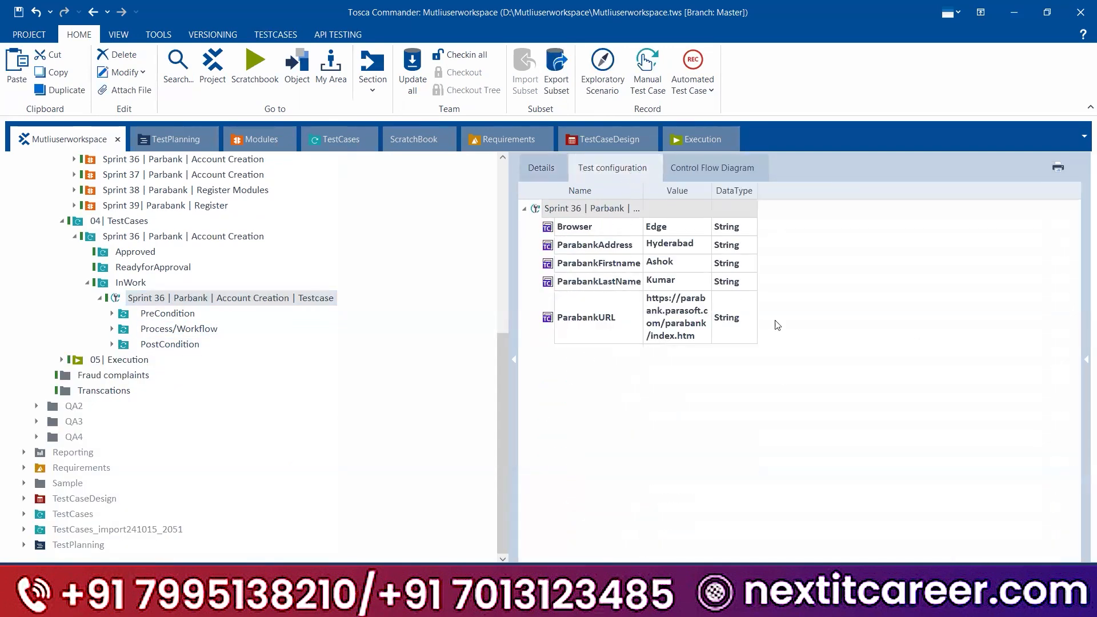
# - Show the Sprint 36 test case's details and collapse its Process/Workflow, PostCondition and PreCondition folders and its root entry
pyautogui.click(542, 169)
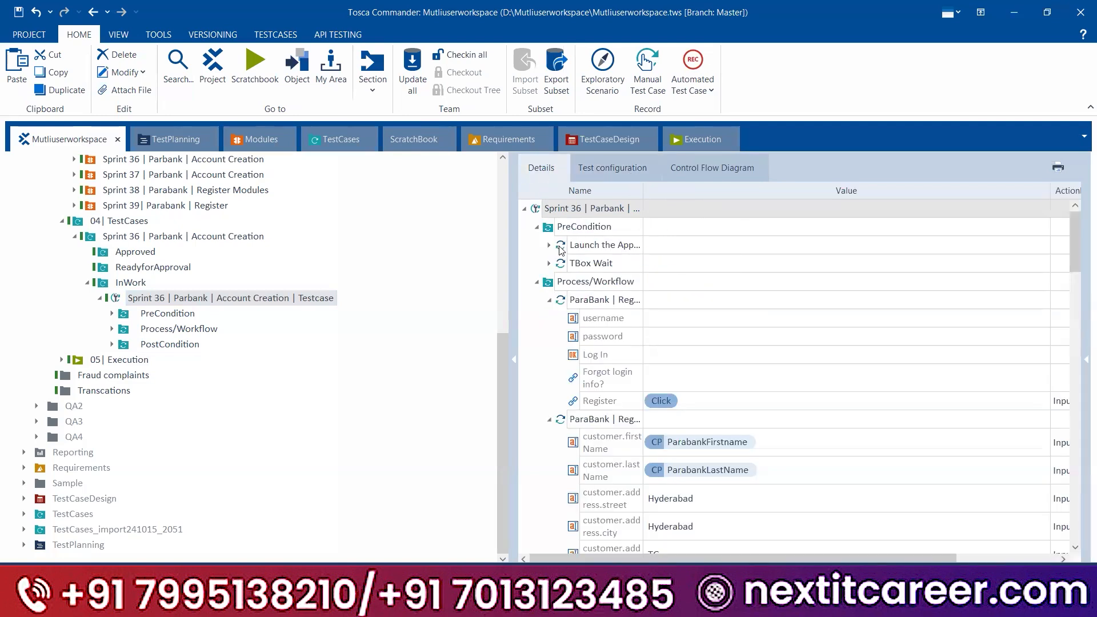
pyautogui.click(537, 281)
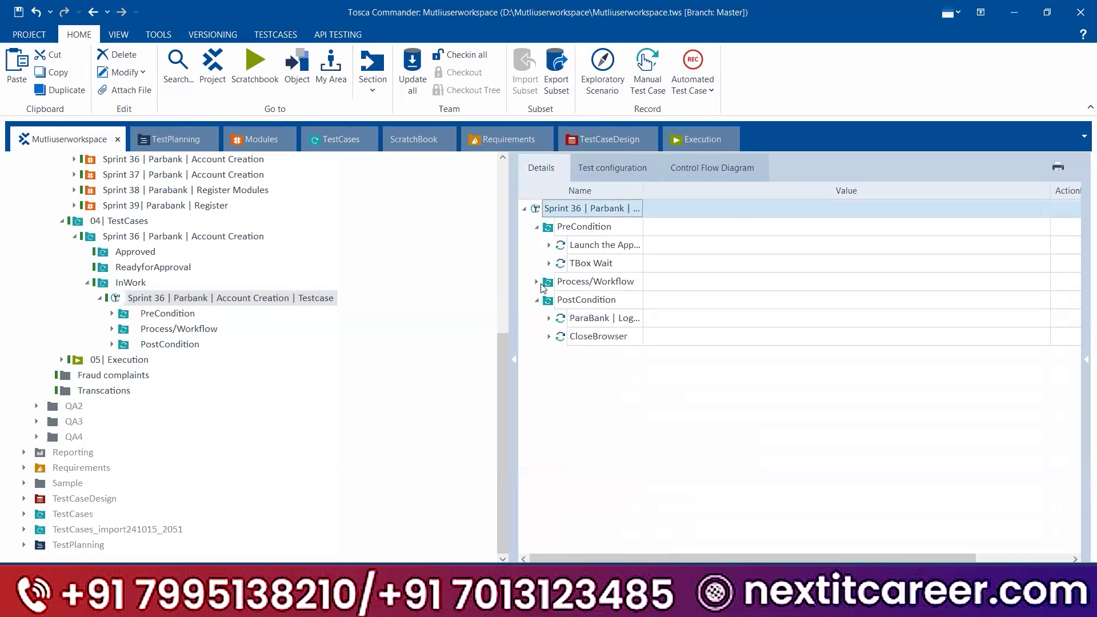
pyautogui.click(536, 300)
pyautogui.click(539, 227)
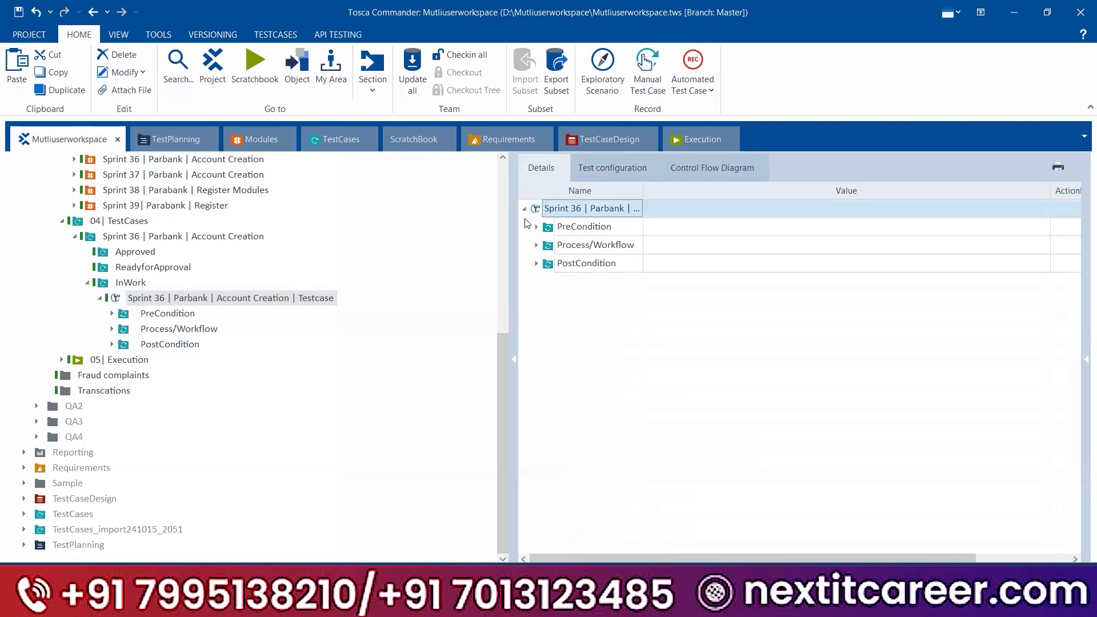
pyautogui.click(524, 209)
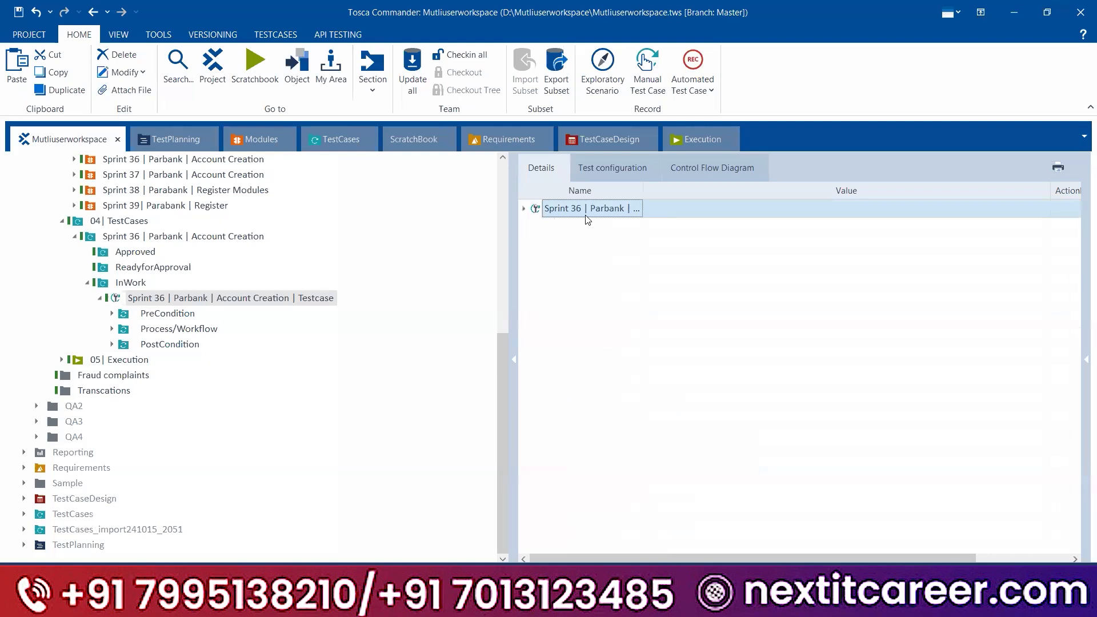
# - Examine the steps in the test case's PreCondition, Process/Workflow and PostCondition folders one after another
pyautogui.click(101, 300)
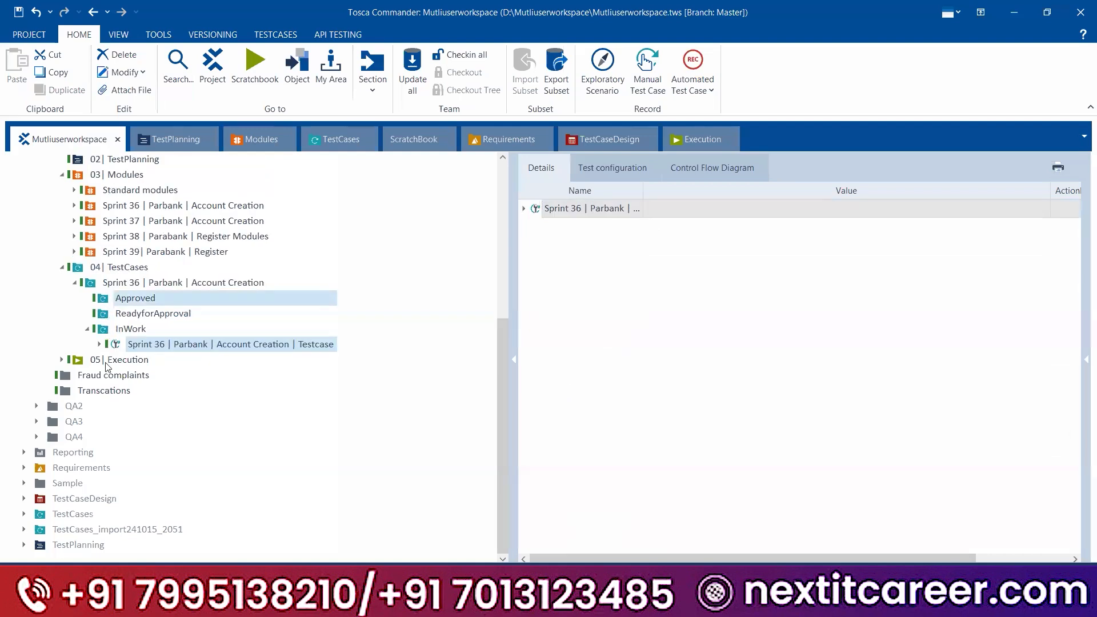
pyautogui.click(98, 344)
pyautogui.scroll(-1, 80, 340)
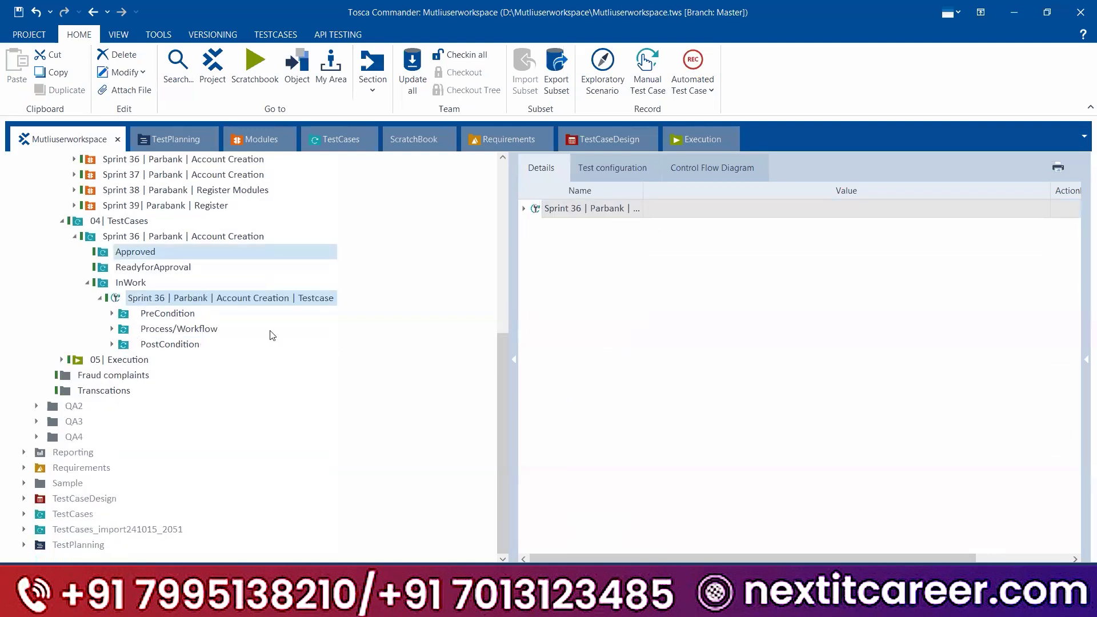
pyautogui.click(168, 314)
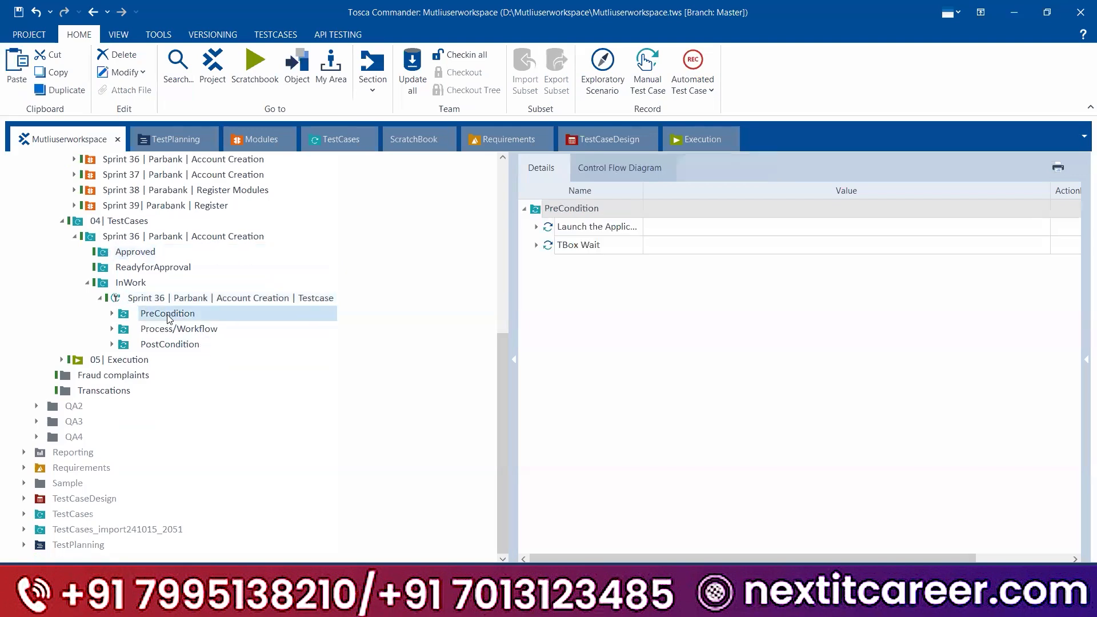
pyautogui.click(175, 331)
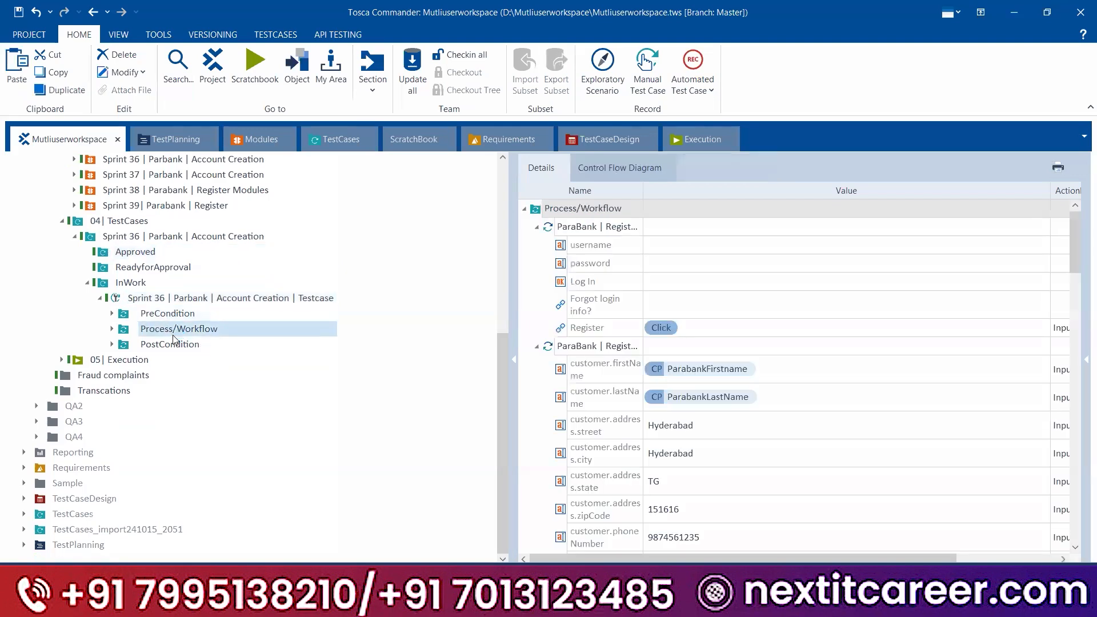
pyautogui.click(176, 346)
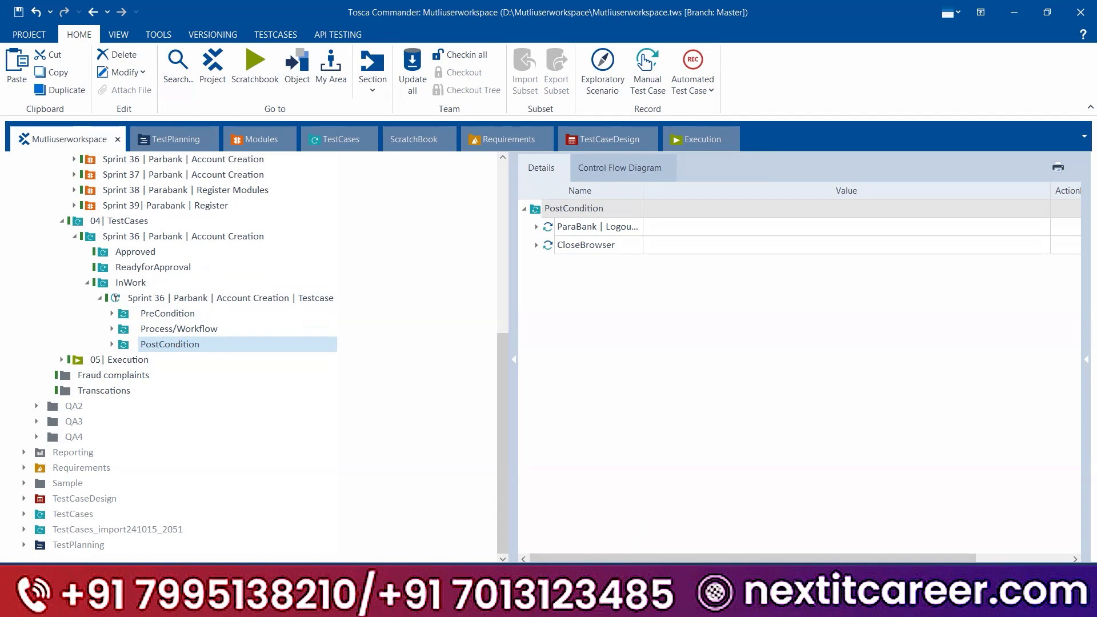
# - Switch to the Notepad notes and highlight the PreCondition entries Open Browser, Close all Browser and Clear the Cache
pyautogui.hotkey('alt', 'Tab')
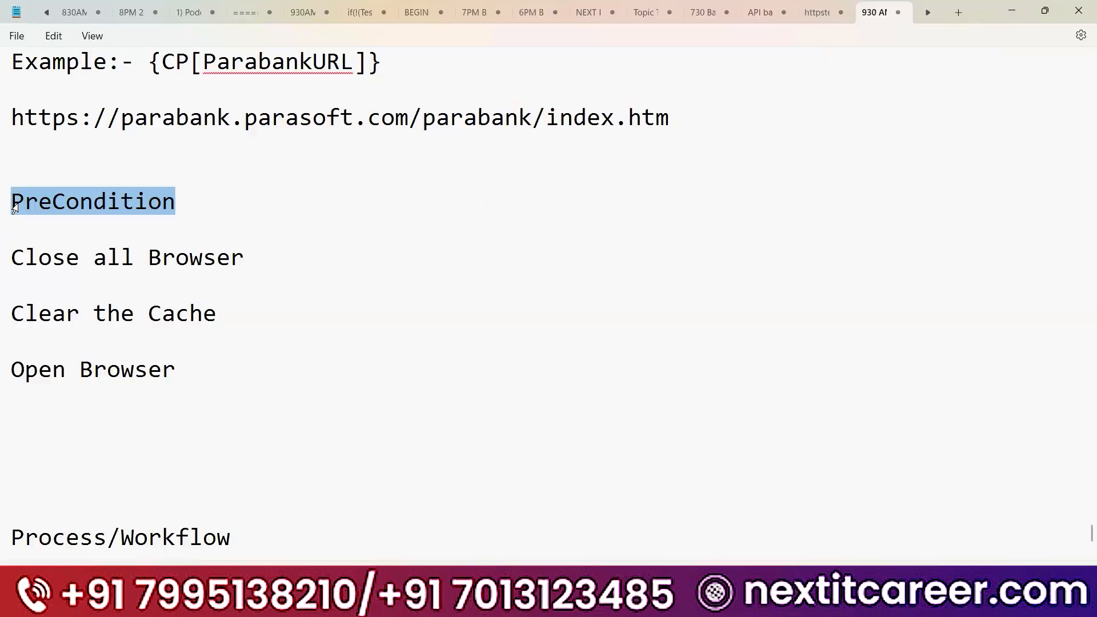
pyautogui.click(461, 280)
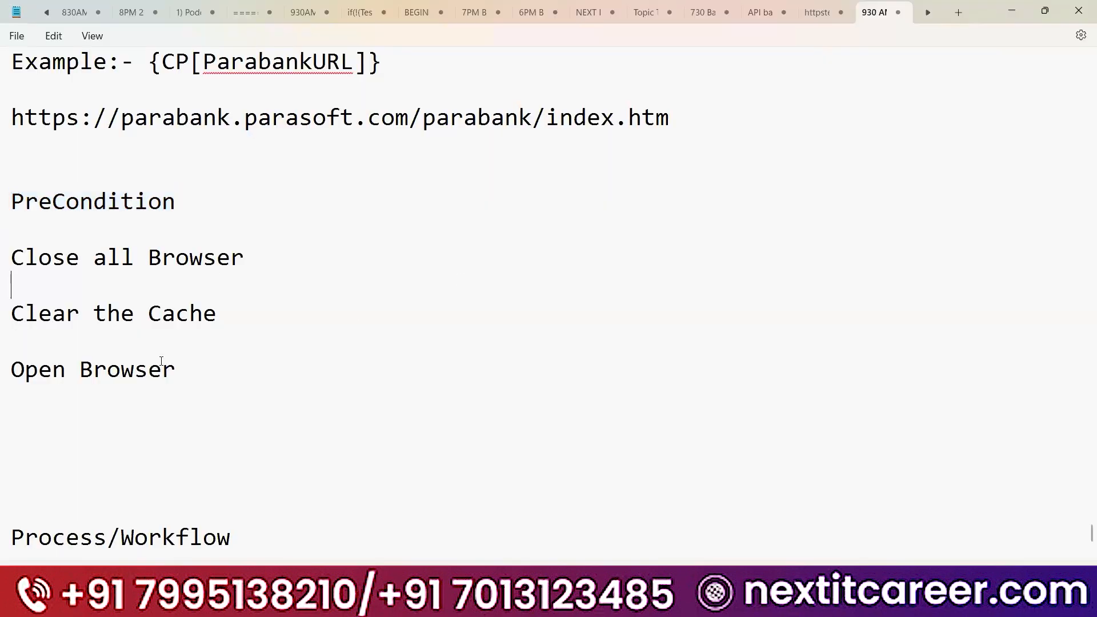
pyautogui.moveTo(176, 369); pyautogui.dragTo(10, 369)
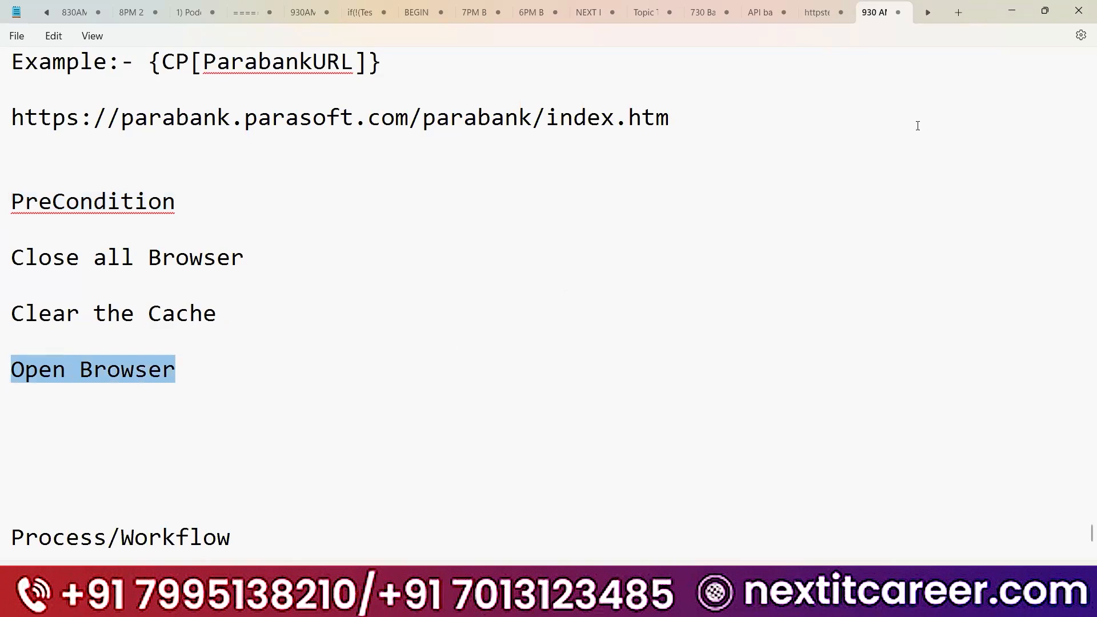
pyautogui.moveTo(270, 303); pyautogui.dragTo(14, 262)
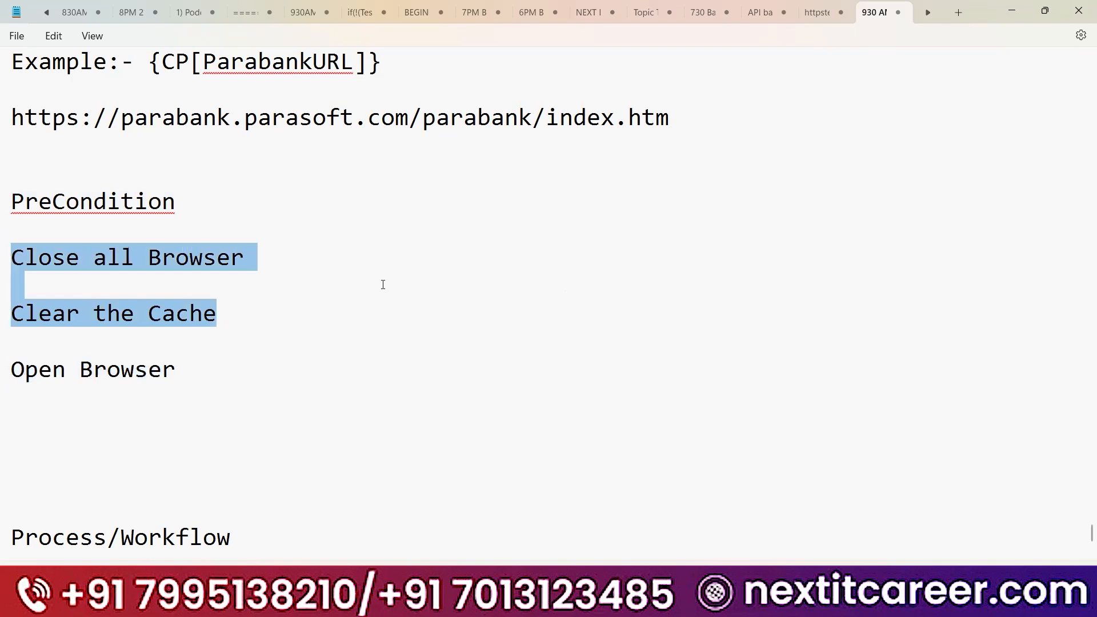
# - Delete the Process/Workflow and PostCondition lines at the end of the notes, along with the blank lines above them
pyautogui.scroll(-2, 383, 285)
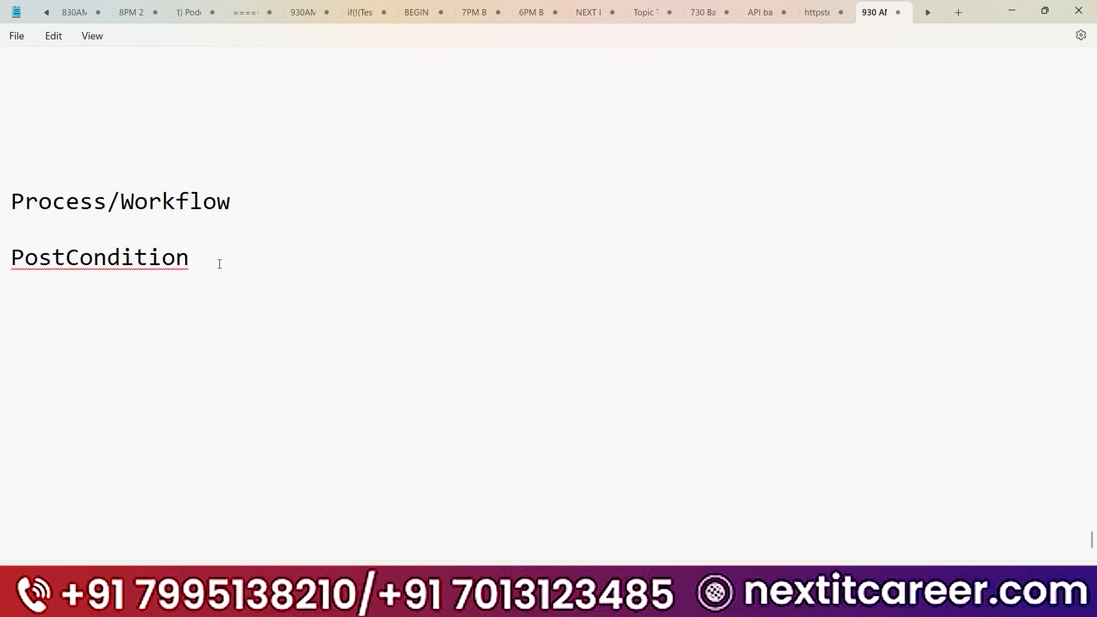
pyautogui.moveTo(220, 263); pyautogui.dragTo(3, 196)
pyautogui.press('BackSpace')
pyautogui.press('BackSpace')
pyautogui.press('BackSpace')
pyautogui.press('BackSpace')
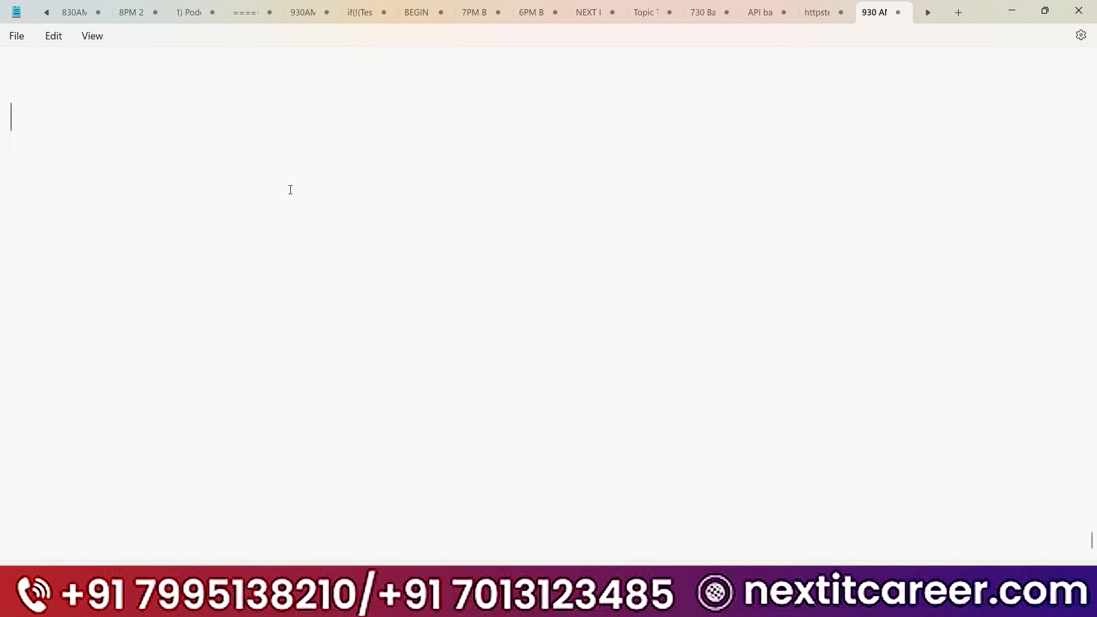
# - Add a separator line of equals signs to the end of the notes, followed by the date 16-12-2024
pyautogui.write('=============================================')
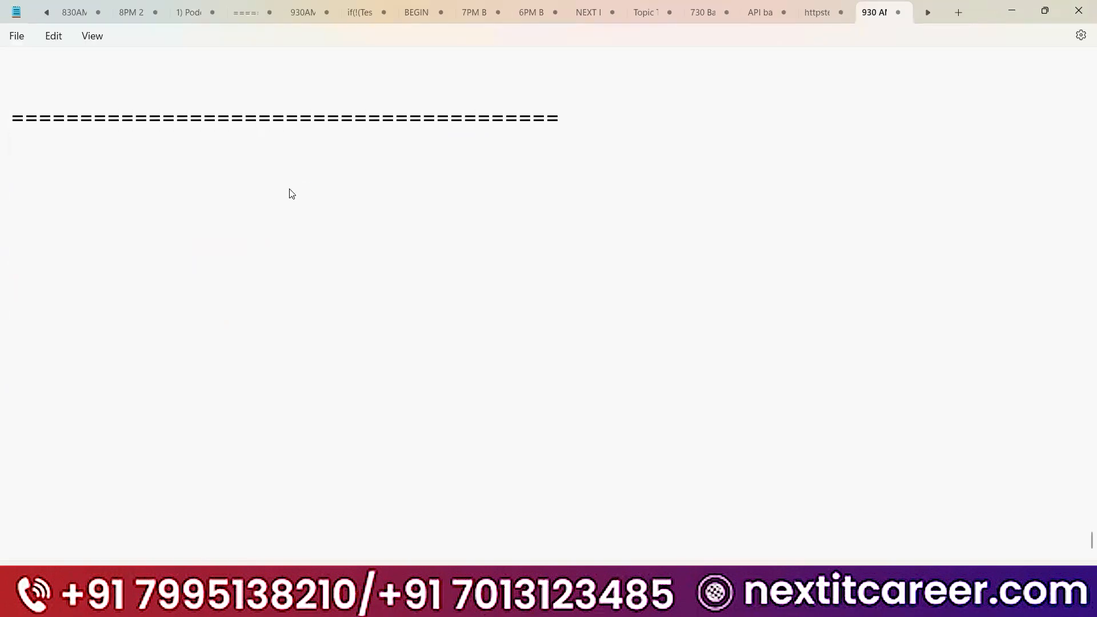
pyautogui.write('=======================')
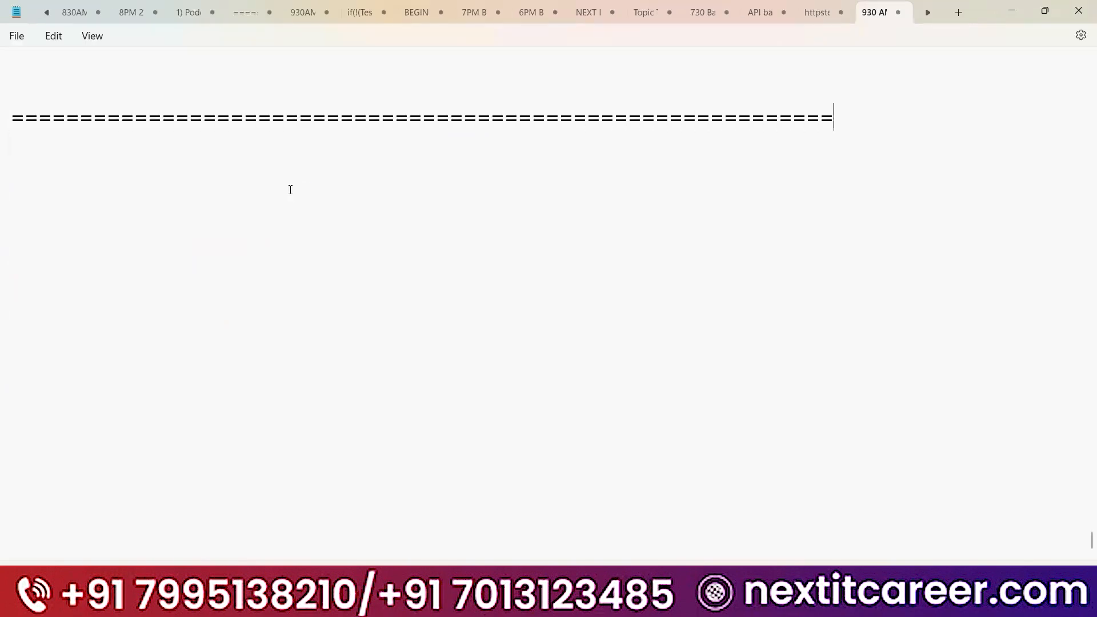
pyautogui.press('Return')
pyautogui.press('Return')
pyautogui.write('16-12-2024')
pyautogui.press('Return')
pyautogui.press('Return')
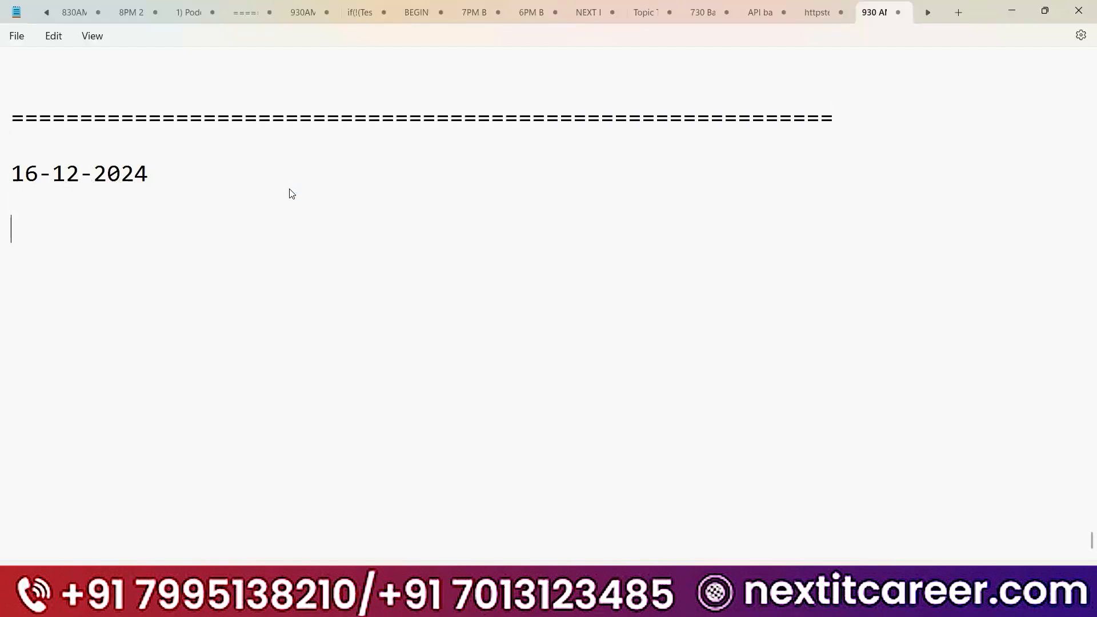
pyautogui.write('Automatr cl')
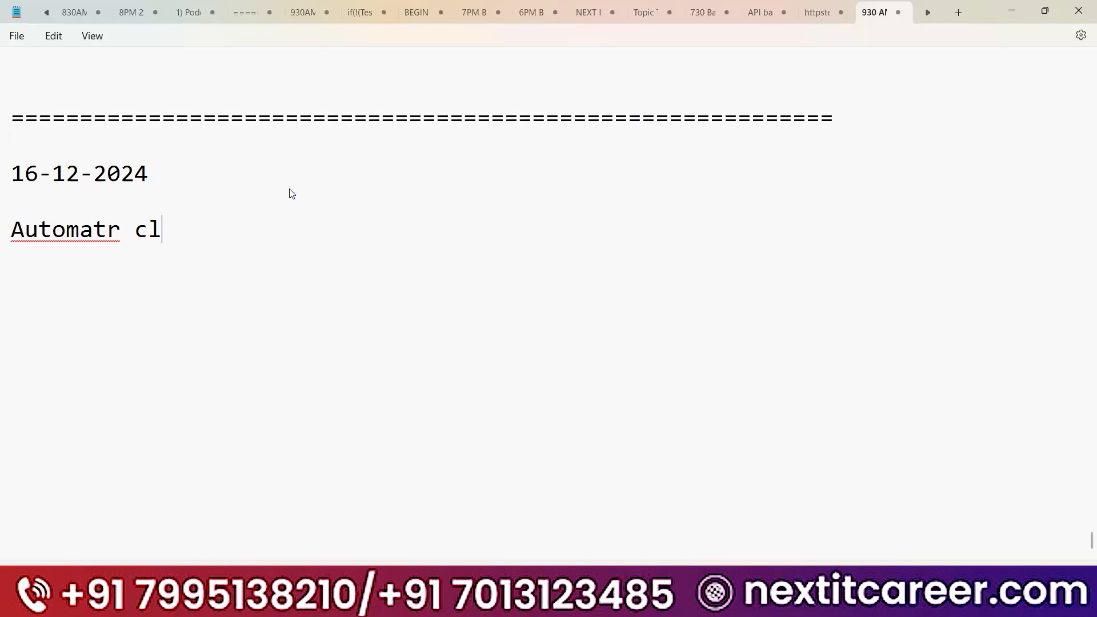
pyautogui.press('BackSpace')
pyautogui.press('BackSpace')
pyautogui.press('BackSpace')
pyautogui.press('BackSpace')
pyautogui.write('e C')
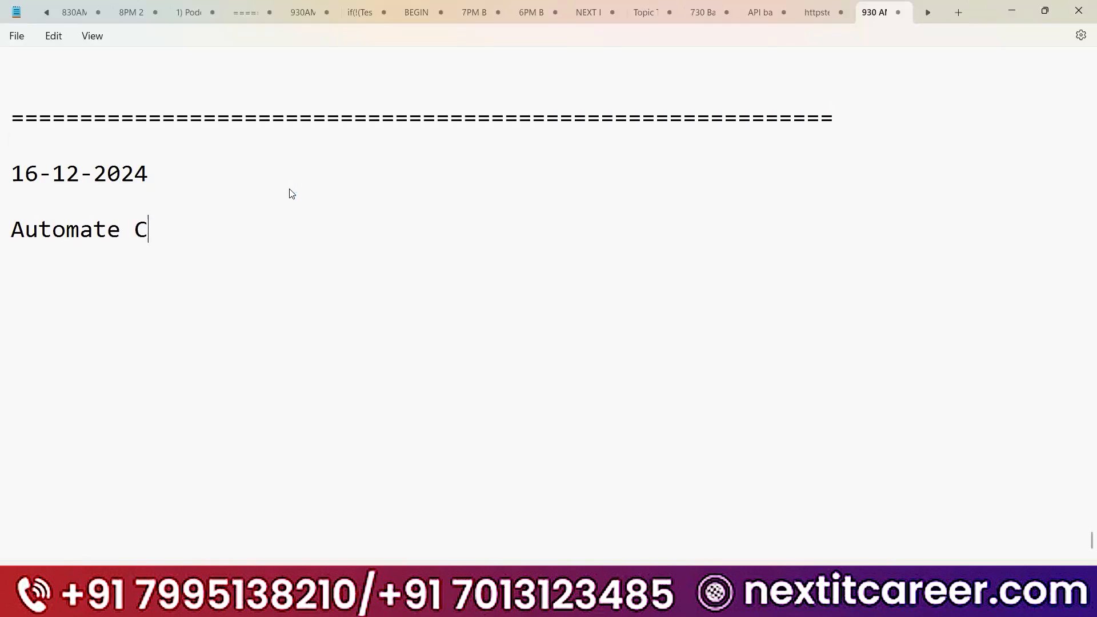
pyautogui.press('BackSpace')
pyautogui.press('BackSpace')
pyautogui.press('BackSpace')
pyautogui.press('BackSpace')
pyautogui.press('BackSpace')
pyautogui.press('BackSpace')
pyautogui.press('BackSpace')
pyautogui.press('BackSpace')
pyautogui.press('BackSpace')
pyautogui.press('BackSpace')
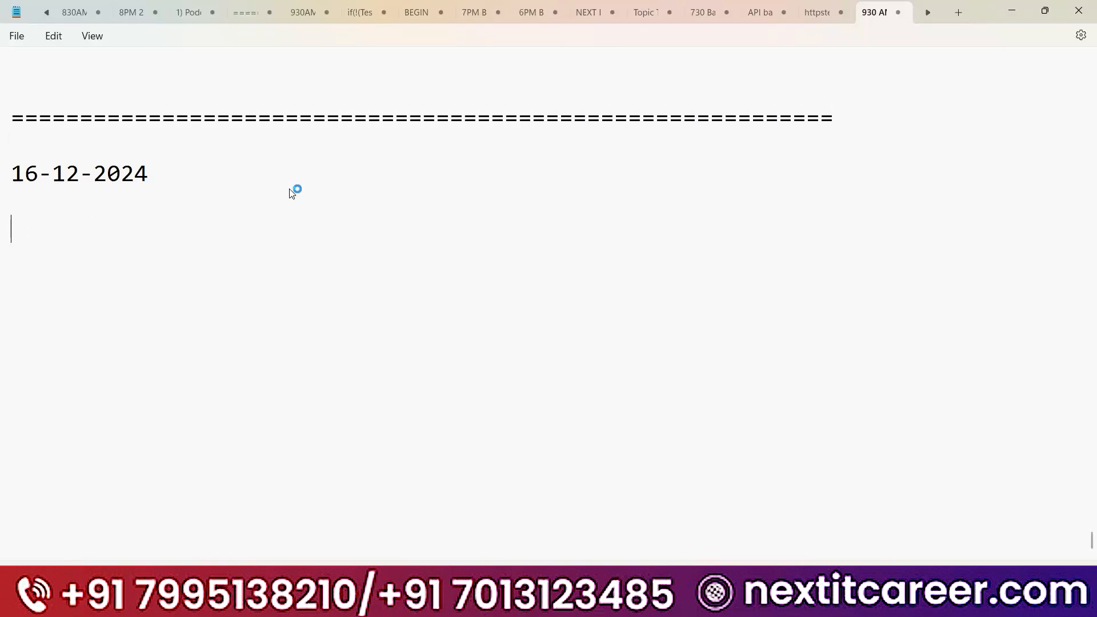
# - Write the heading "Precondition" below the date, followed by the item "1) Close all the Browsers"
pyautogui.write('Precdondi')
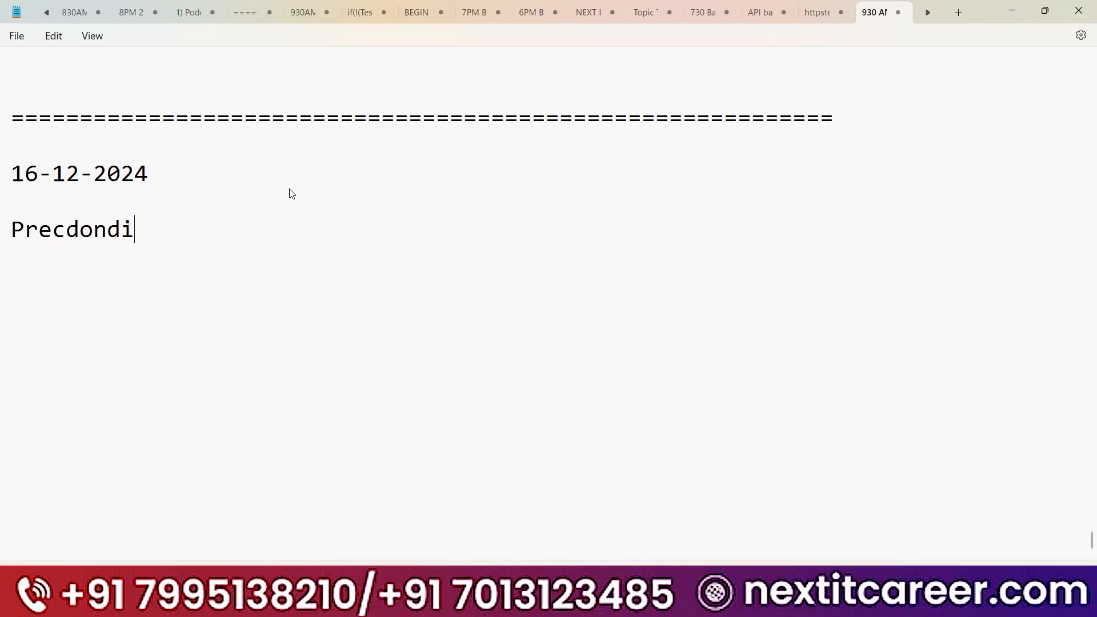
pyautogui.press('BackSpace')
pyautogui.press('BackSpace')
pyautogui.press('BackSpace')
pyautogui.press('BackSpace')
pyautogui.press('BackSpace')
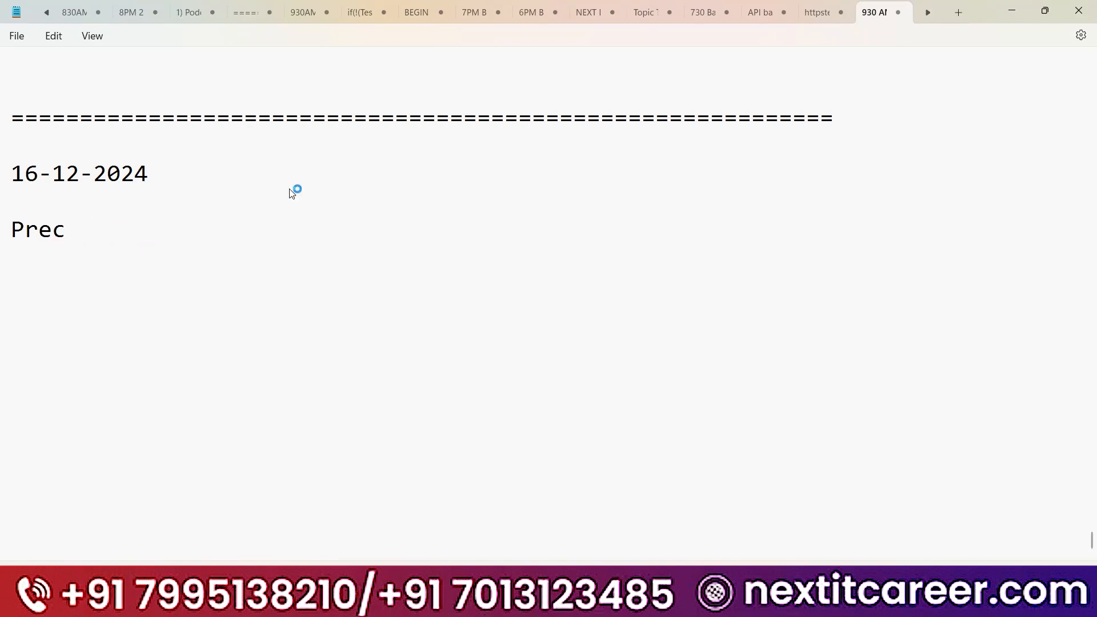
pyautogui.write('ondition  ')
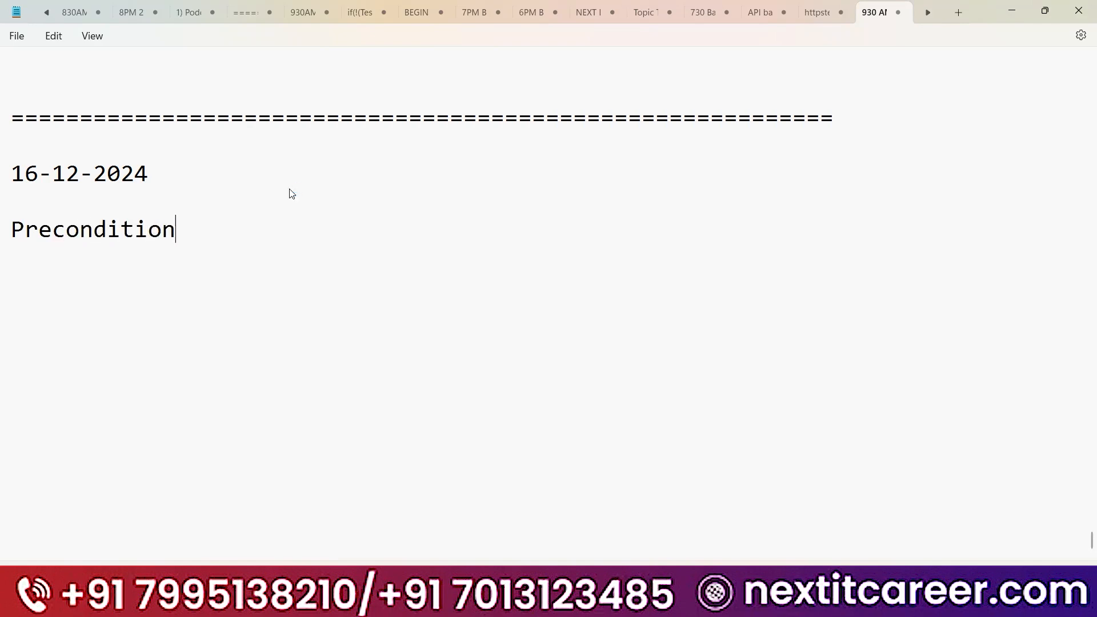
pyautogui.write('1) Close al')
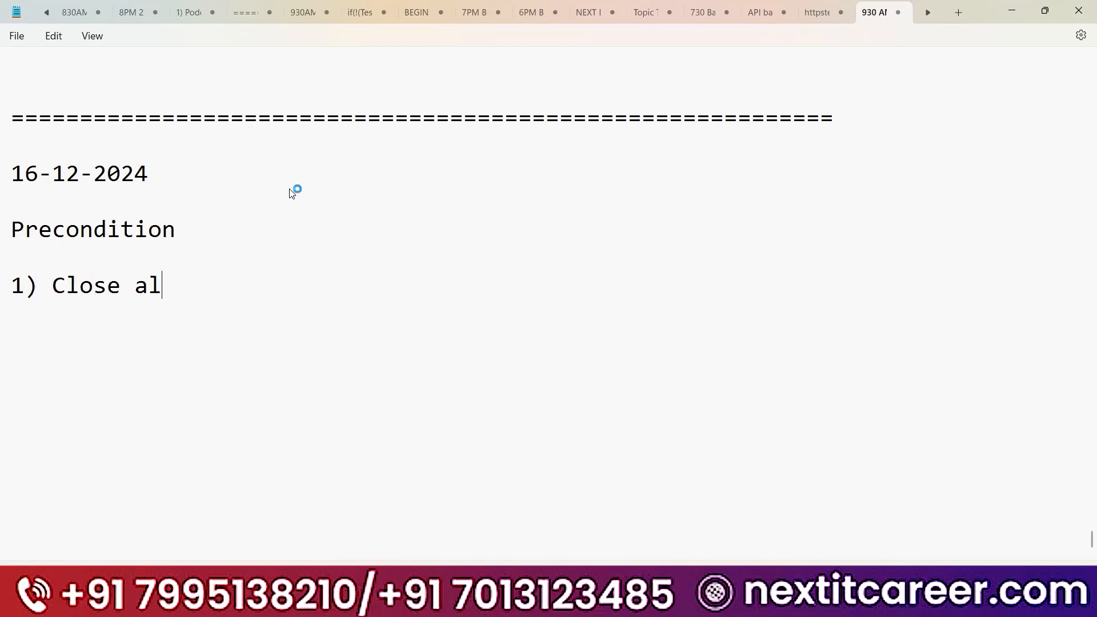
pyautogui.write('l the Brows')
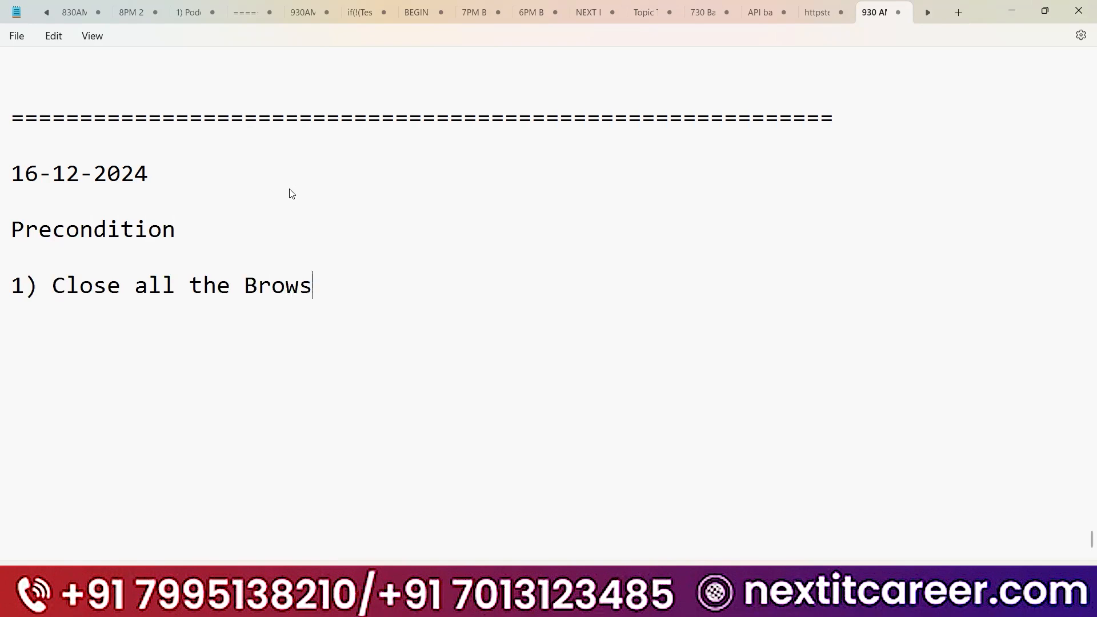
pyautogui.write('ers')
pyautogui.press('Return')
# - Add the question "How to Automate close all the Browsers in Tosca?" below the first precondition item
pyautogui.write('How to A')
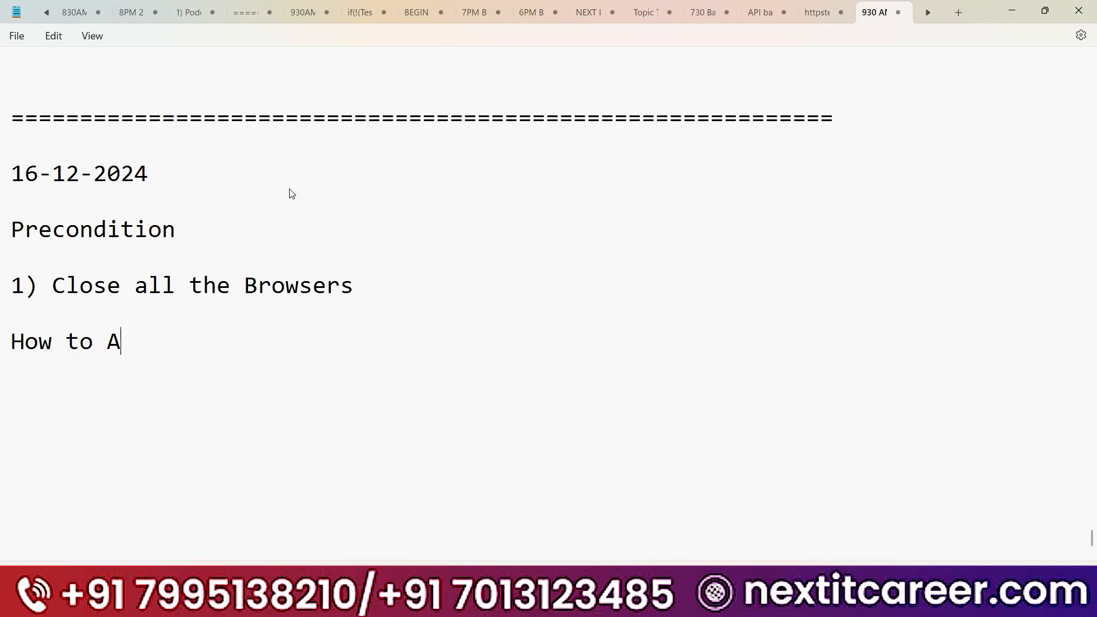
pyautogui.write('utomate co')
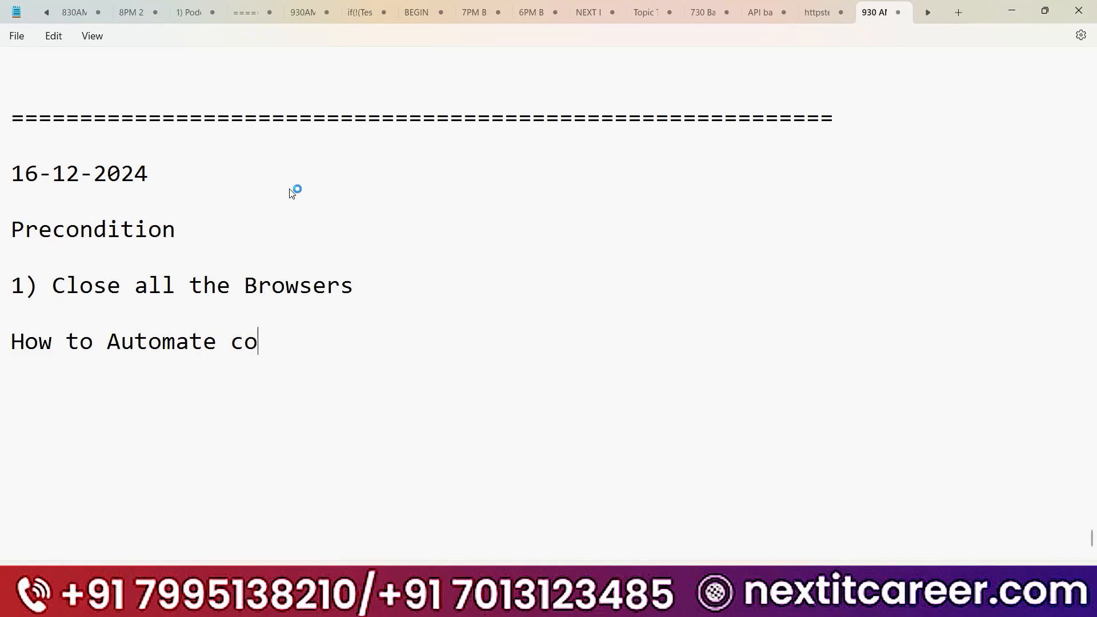
pyautogui.press('BackSpace')
pyautogui.write('k')
pyautogui.press('BackSpace')
pyautogui.press('BackSpace')
pyautogui.write('close all the')
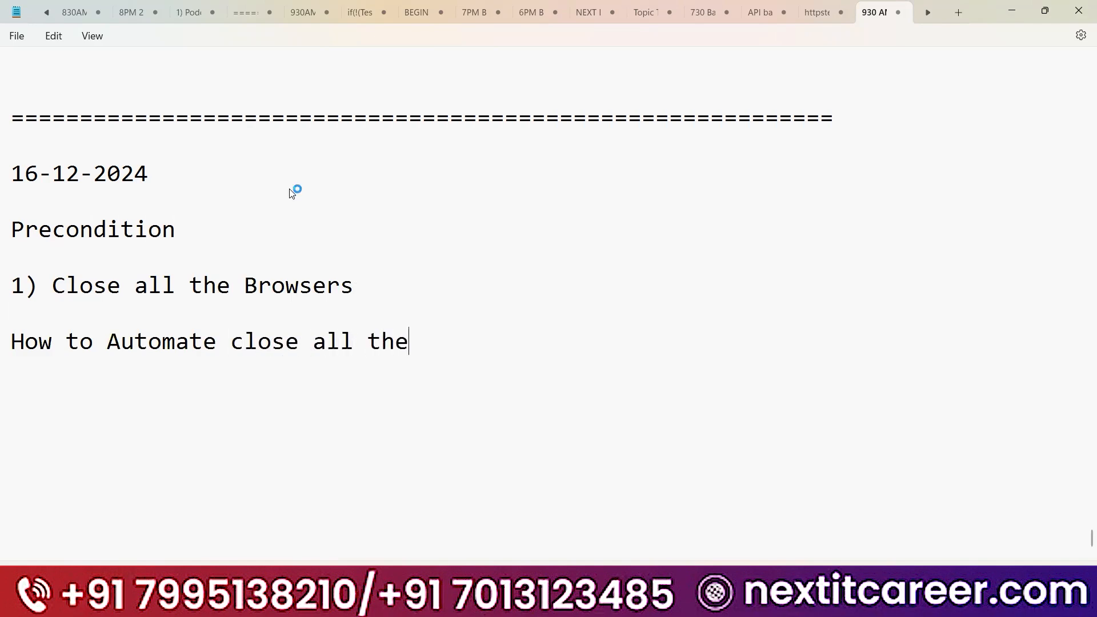
pyautogui.write(' Browsers')
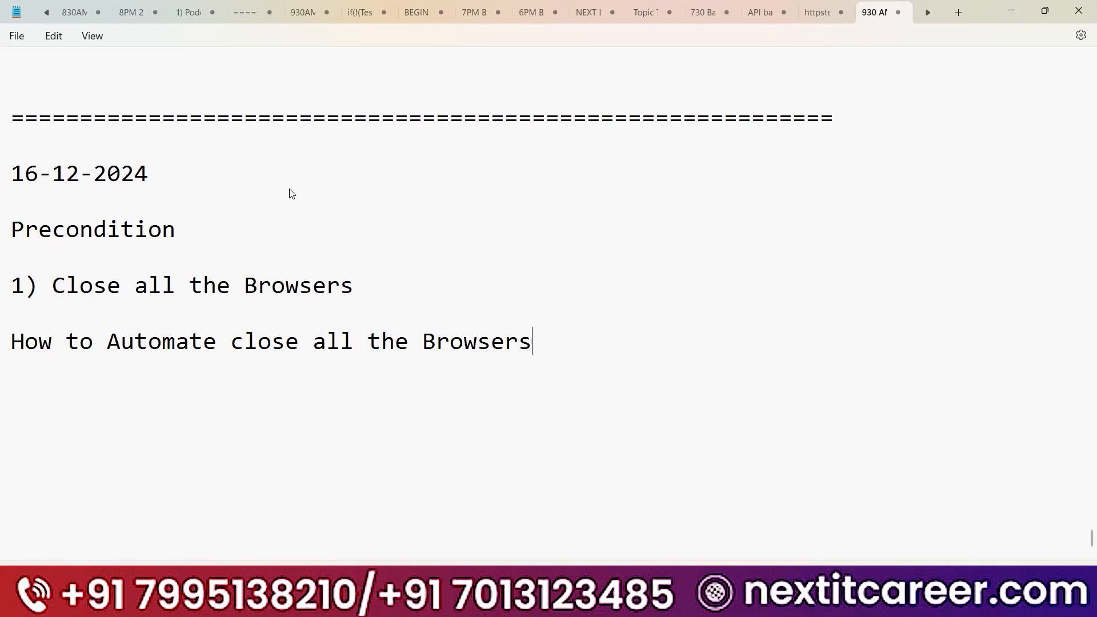
pyautogui.write(' in Tosca?')
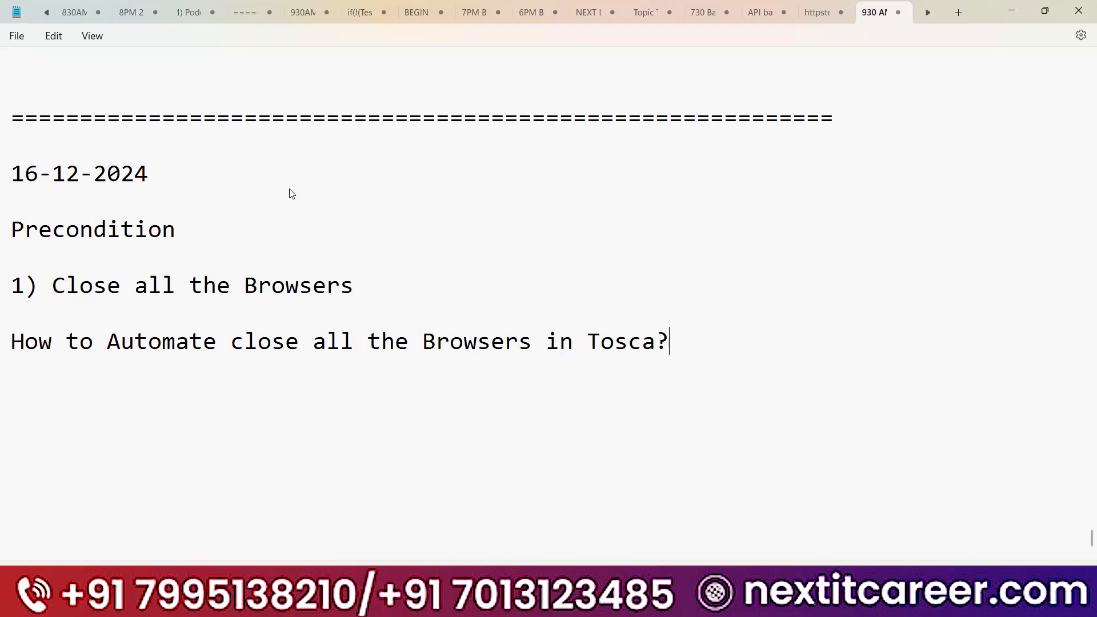
pyautogui.press('Return')
# - Switch to Tosca Commander and create a folder named Close All Browsers inside the test case's PreCondition folder
pyautogui.hotkey('alt', 'Tab')
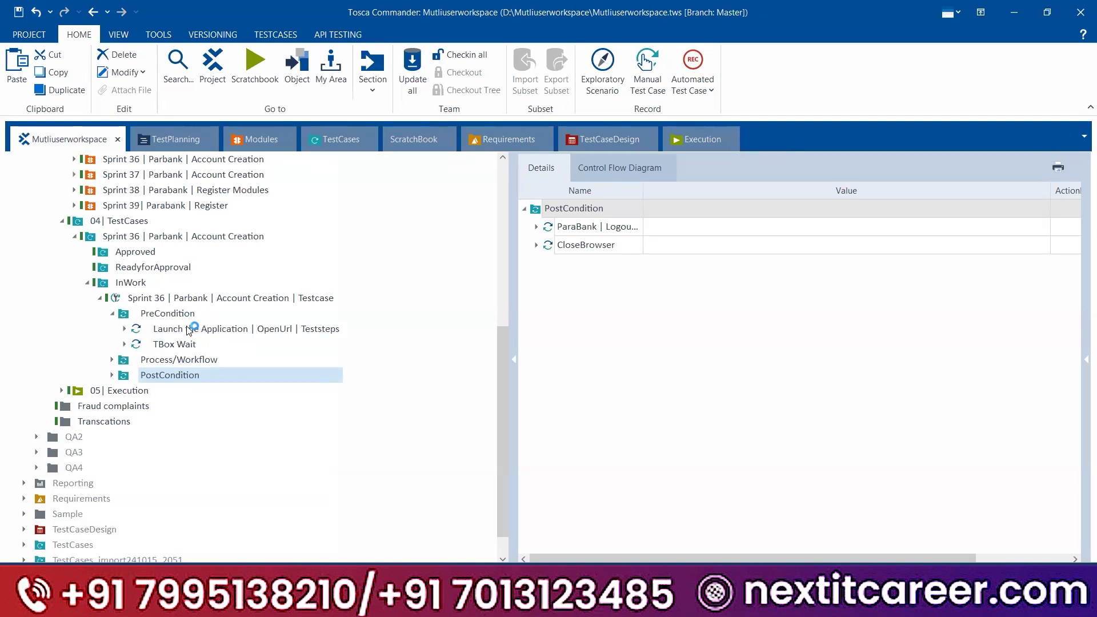
pyautogui.click(176, 314)
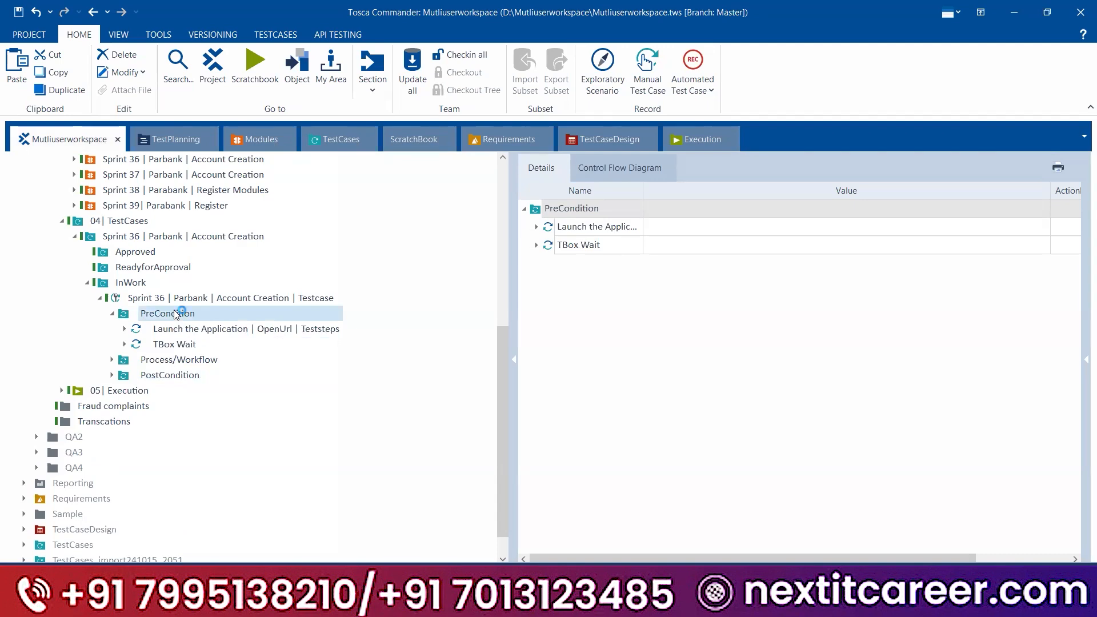
pyautogui.rightClick(176, 314)
pyautogui.click(185, 298)
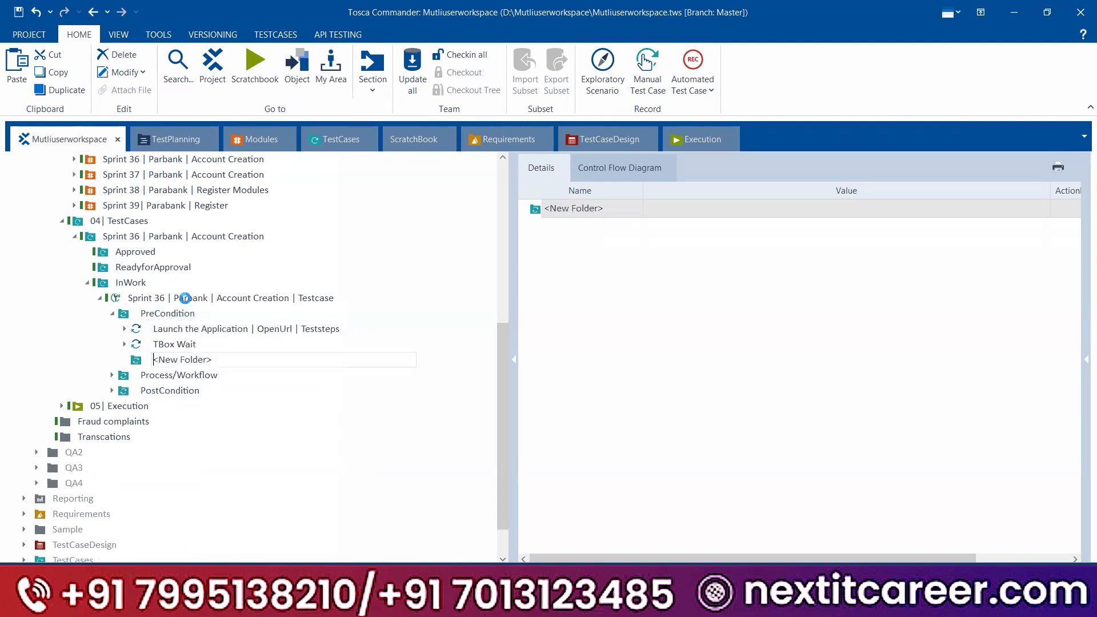
pyautogui.write('Close All Browsers')
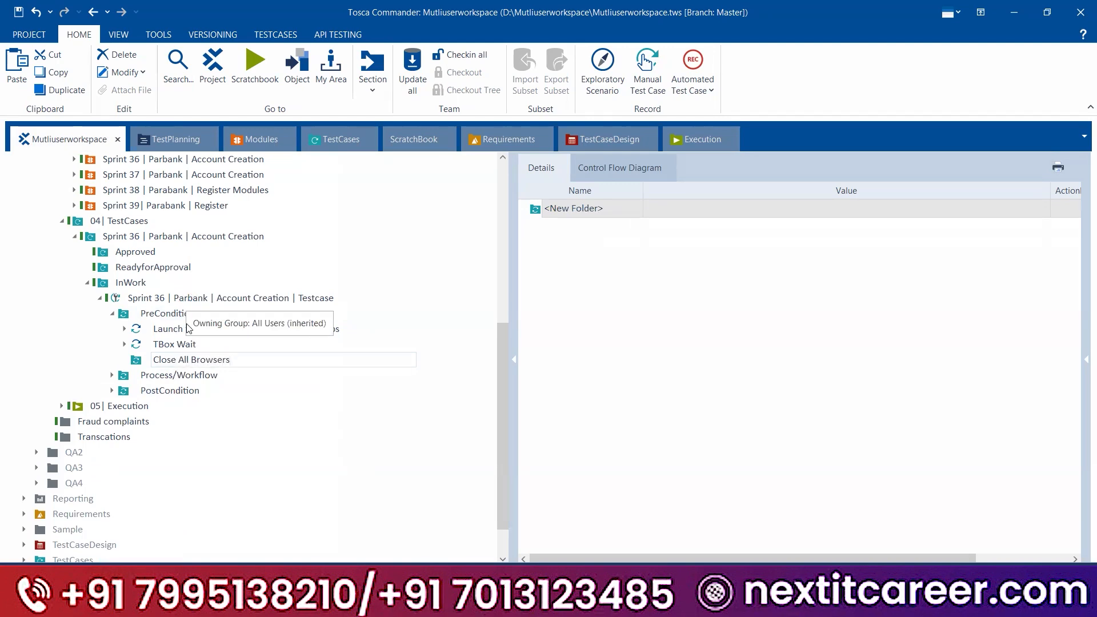
pyautogui.click(184, 343)
# - Move the Close All Browsers folder above the Launch the Application step within PreCondition
pyautogui.moveTo(157, 359); pyautogui.dragTo(144, 324)
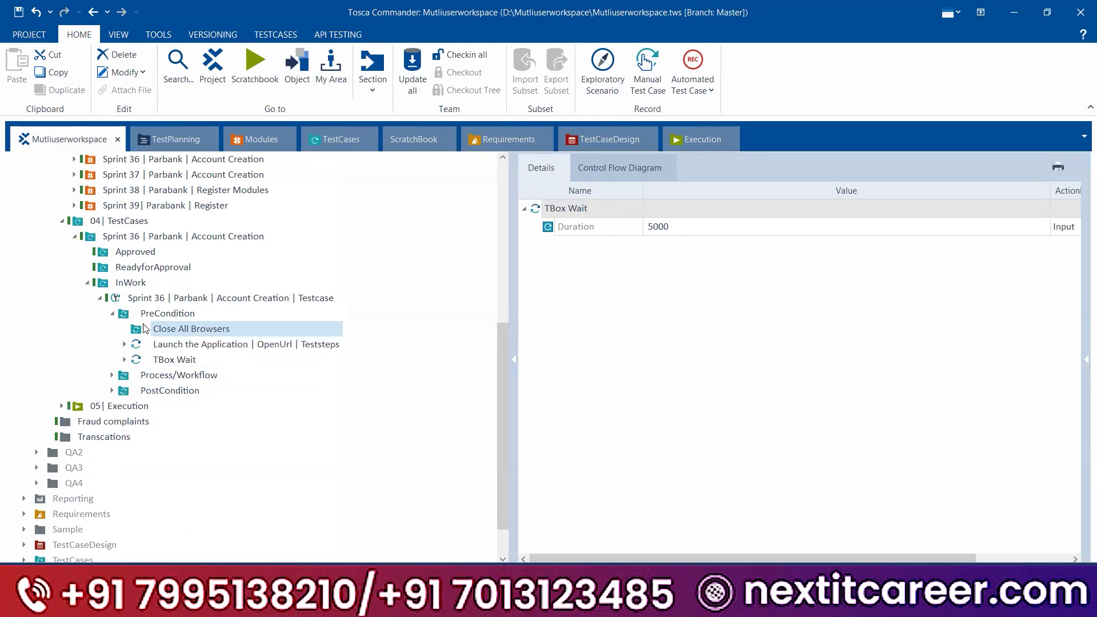
pyautogui.hotkey('ctrl', 'z')
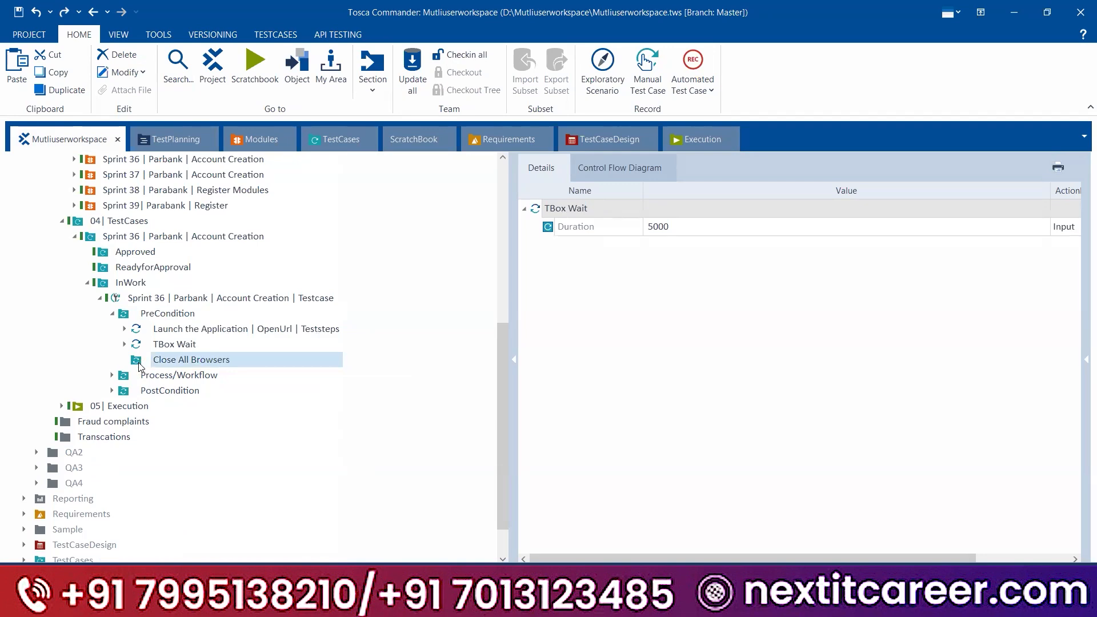
pyautogui.moveTo(139, 364); pyautogui.dragTo(141, 328)
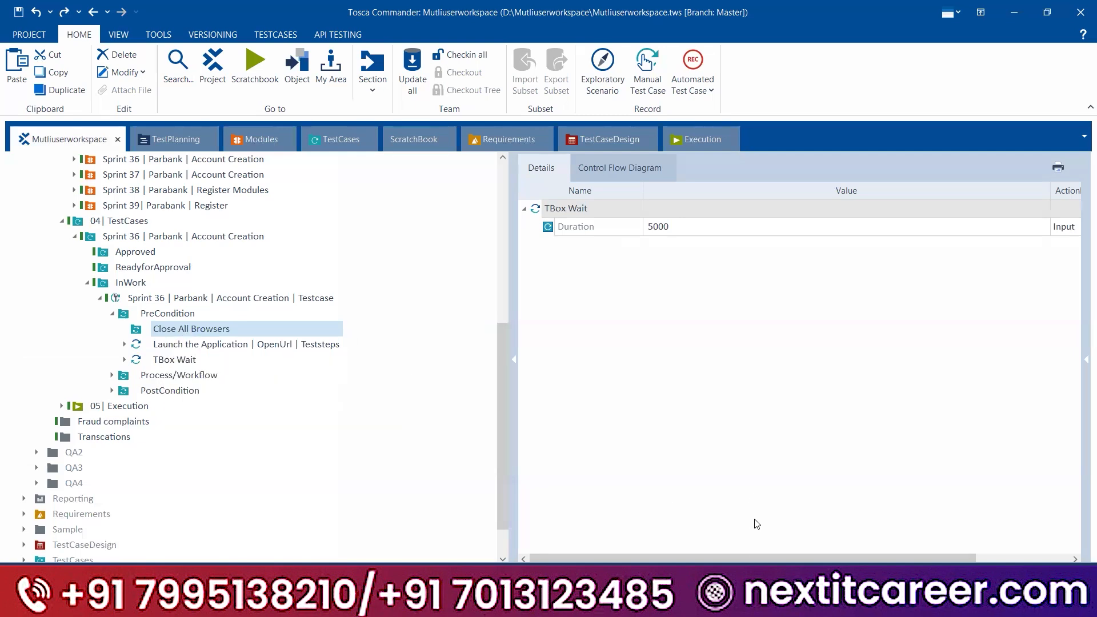
# - Switch to the Notepad notes and highlight the question about automating the closing of all browsers in Tosca
pyautogui.hotkey('alt', 'Tab')
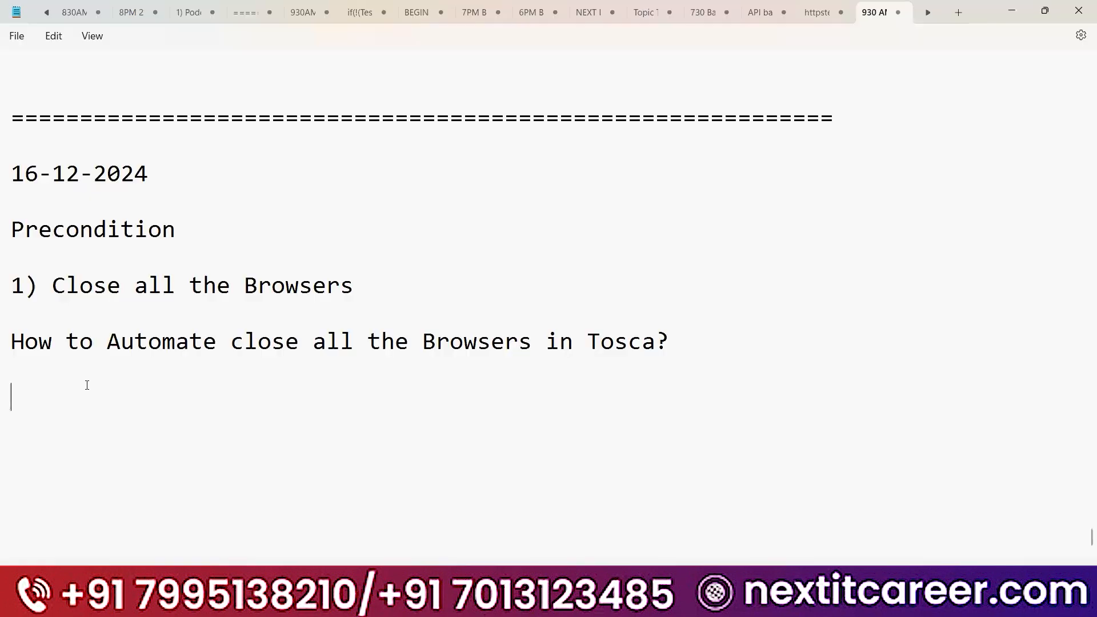
pyautogui.moveTo(705, 348); pyautogui.dragTo(2, 350)
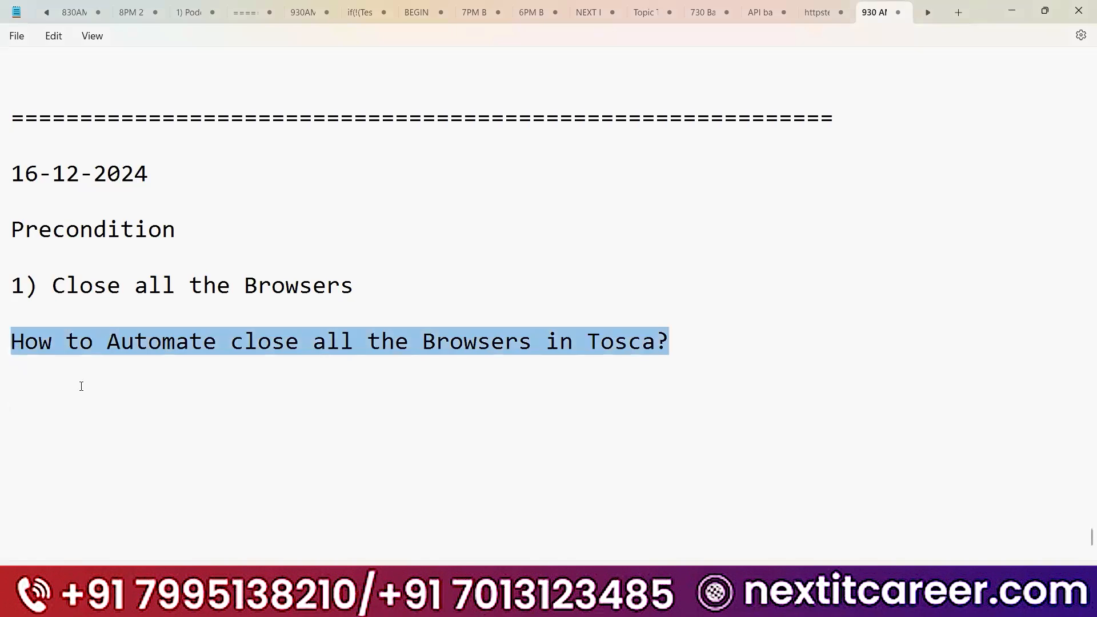
pyautogui.click(81, 386)
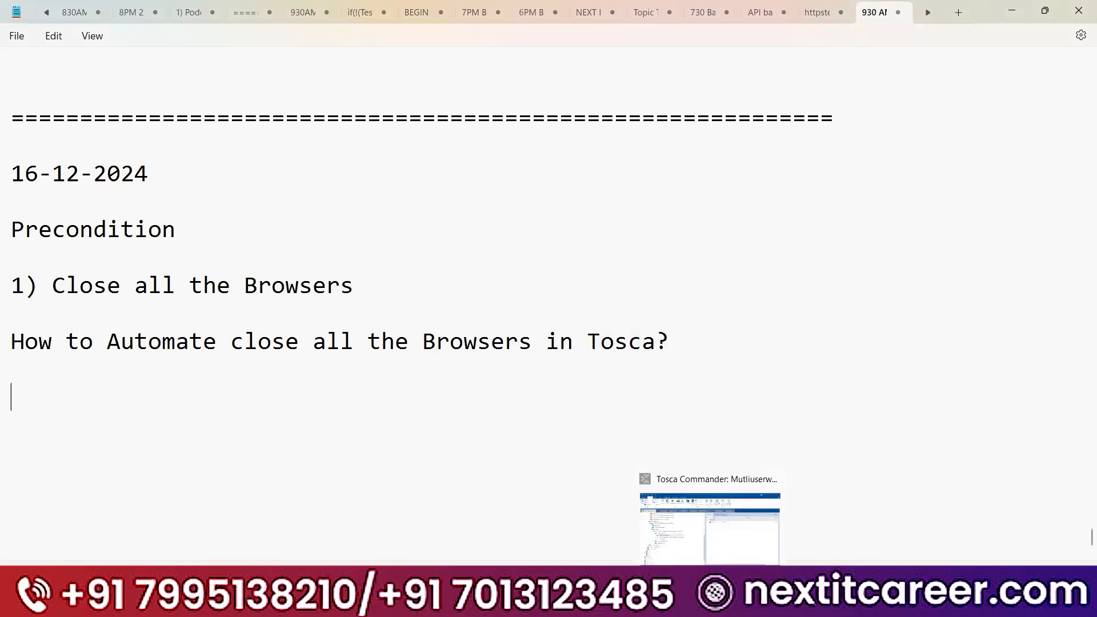
# - Switch to Tosca Commander and examine the Basic Windows Operations modules in TBox Automation Tools under Standard modules
pyautogui.click(712, 603)
pyautogui.scroll(4, 48, 326)
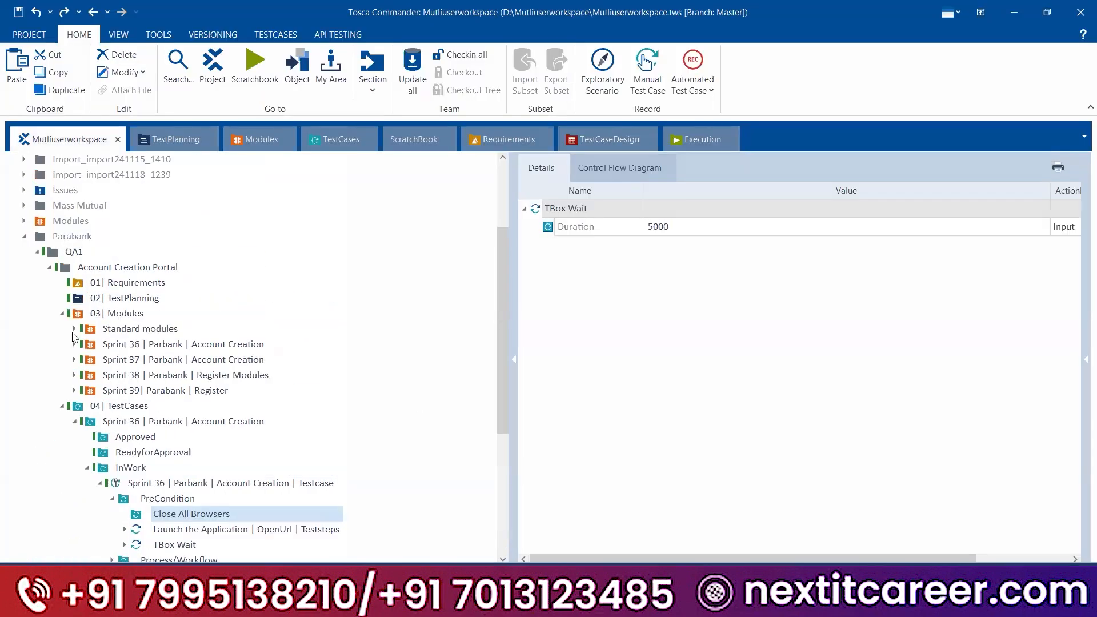
pyautogui.click(74, 330)
pyautogui.click(87, 344)
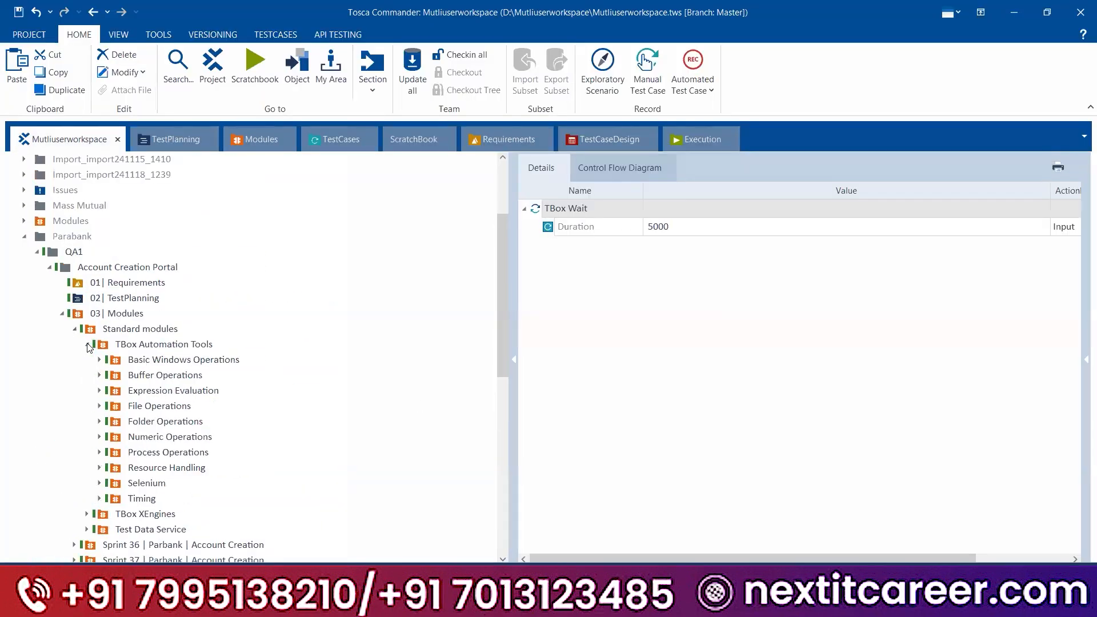
pyautogui.click(99, 360)
pyautogui.click(175, 360)
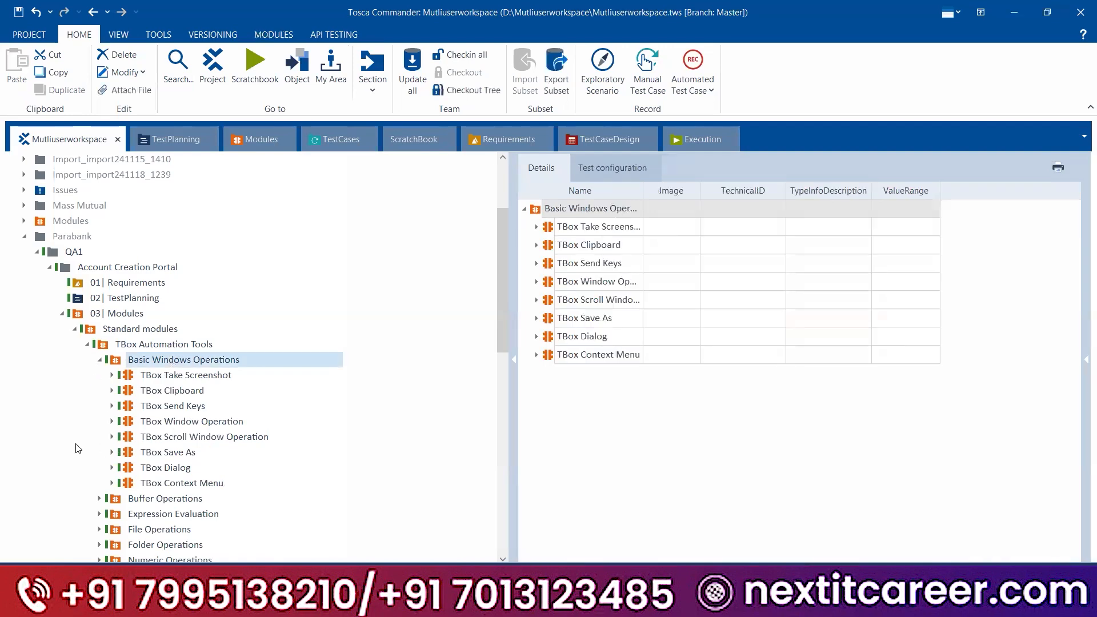
pyautogui.click(101, 362)
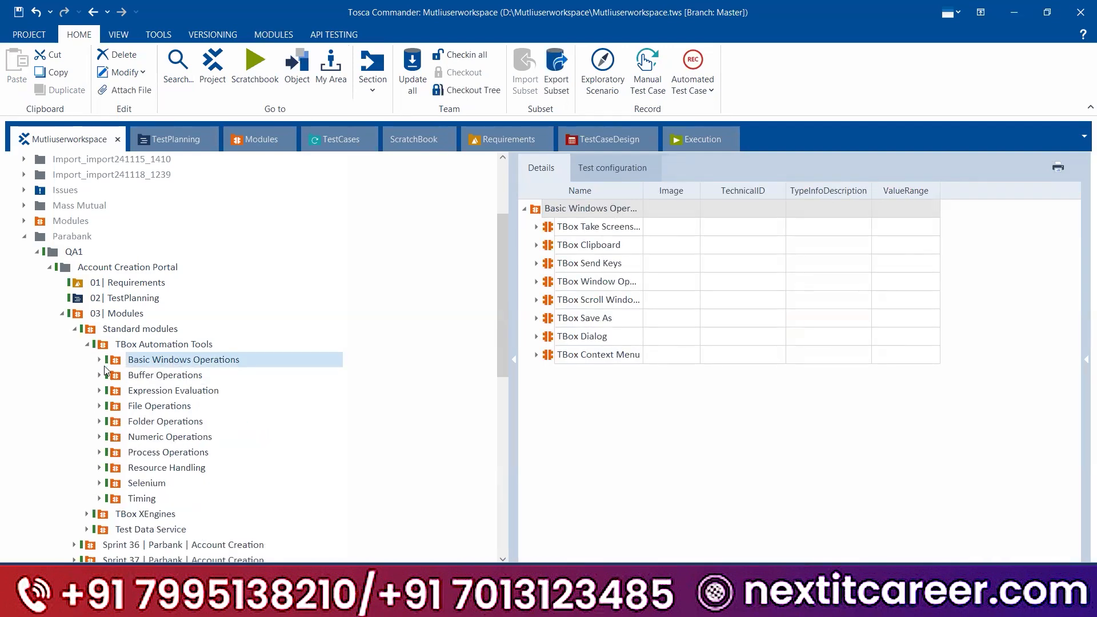
# - Show the Process Operations modules under TBox Automation Tools and copy the folder name Process Operations
pyautogui.scroll(-1, 143, 371)
pyautogui.click(209, 409)
pyautogui.click(590, 231)
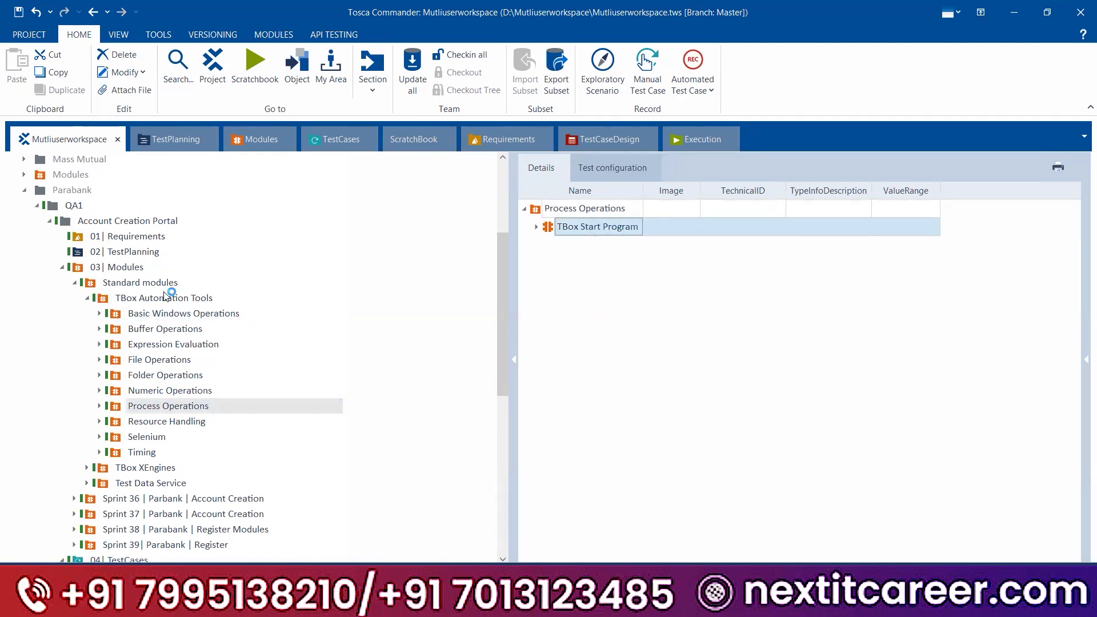
pyautogui.click(594, 211)
pyautogui.click(594, 211)
pyautogui.hotkey('ctrl', 'c')
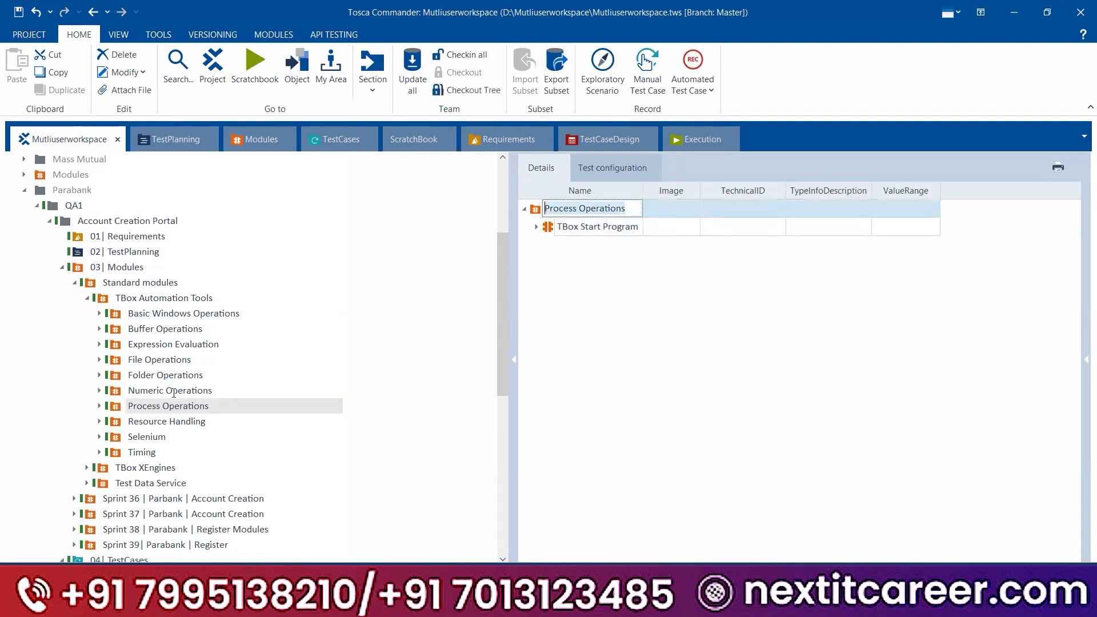
# - Switch to the Notepad notes and write "Standard Modules -->" below the question about closing all browsers, correcting the spelling of Standard
pyautogui.hotkey('alt', 'Tab')
pyautogui.scroll(-2, 498, 242)
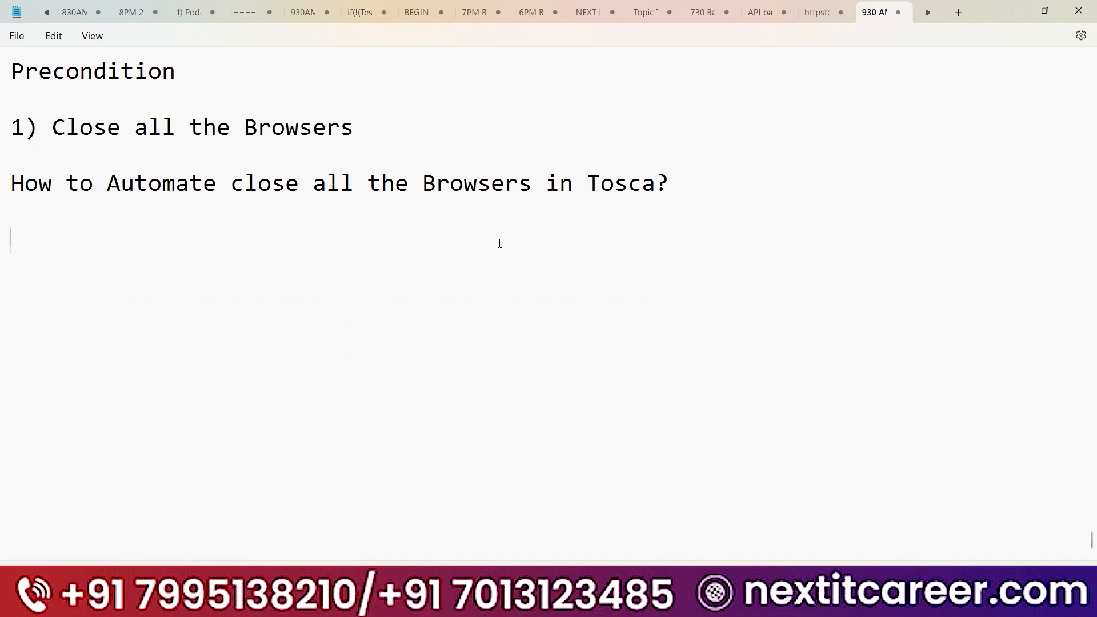
pyautogui.write('S')
pyautogui.write('nadar')
pyautogui.press('BackSpace')
pyautogui.press('BackSpace')
pyautogui.press('BackSpace')
pyautogui.press('BackSpace')
pyautogui.press('BackSpace')
pyautogui.write('andara Modu')
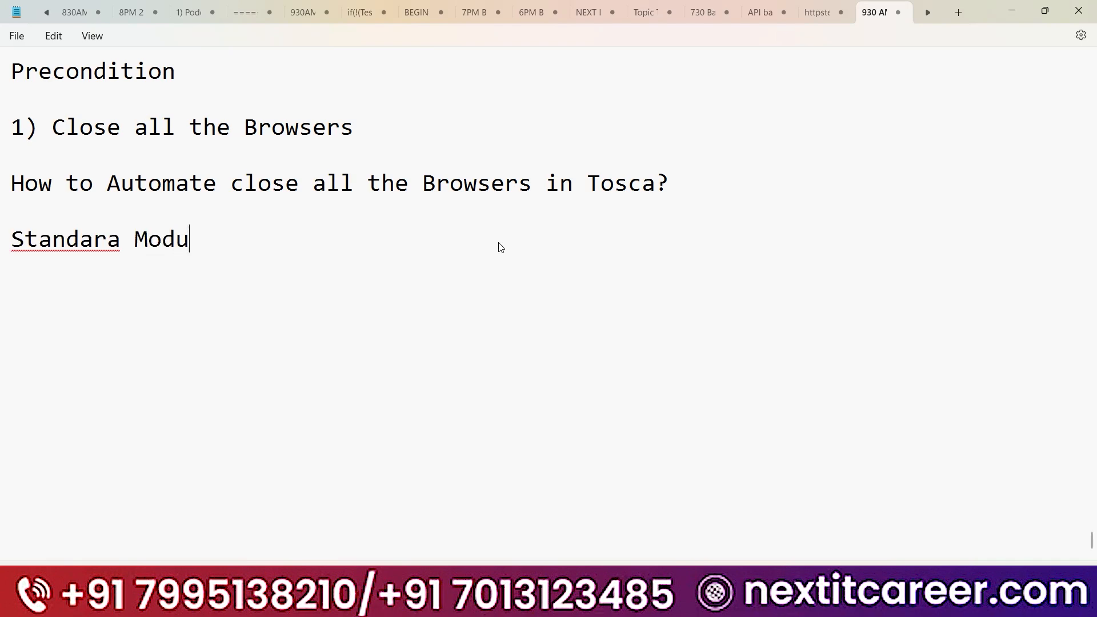
pyautogui.write('les -->')
pyautogui.rightClick(66, 249)
pyautogui.moveTo(252, 265)
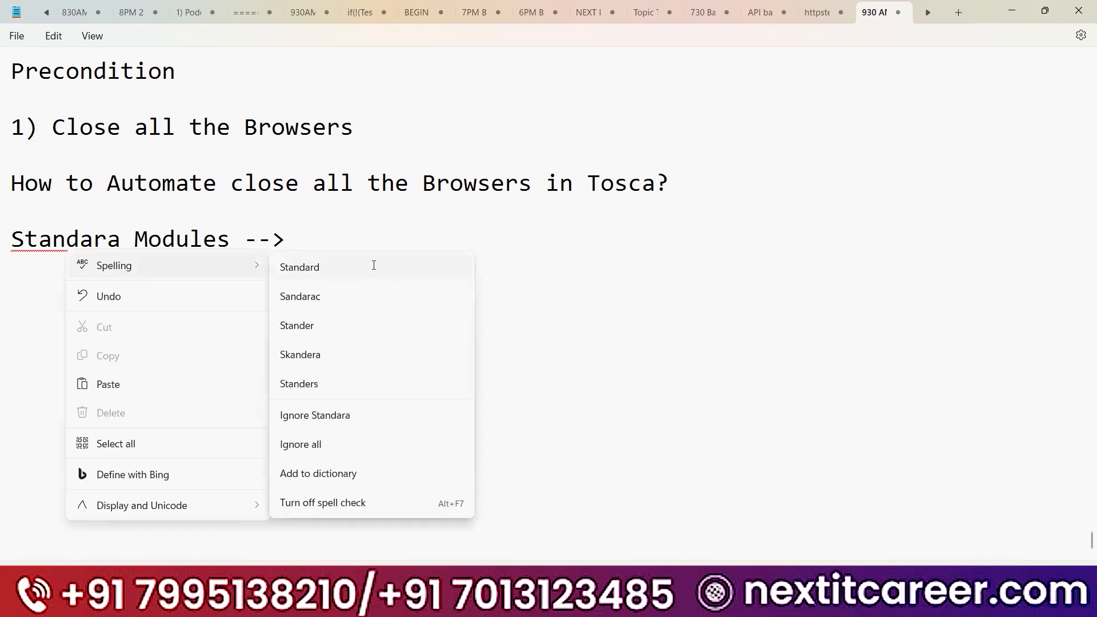
pyautogui.click(342, 264)
# - Check the module hierarchy in Tosca Commander and extend the path in the notes with "Tbox Automation Tool --> Process Operations -->"
pyautogui.hotkey('alt', 'Tab')
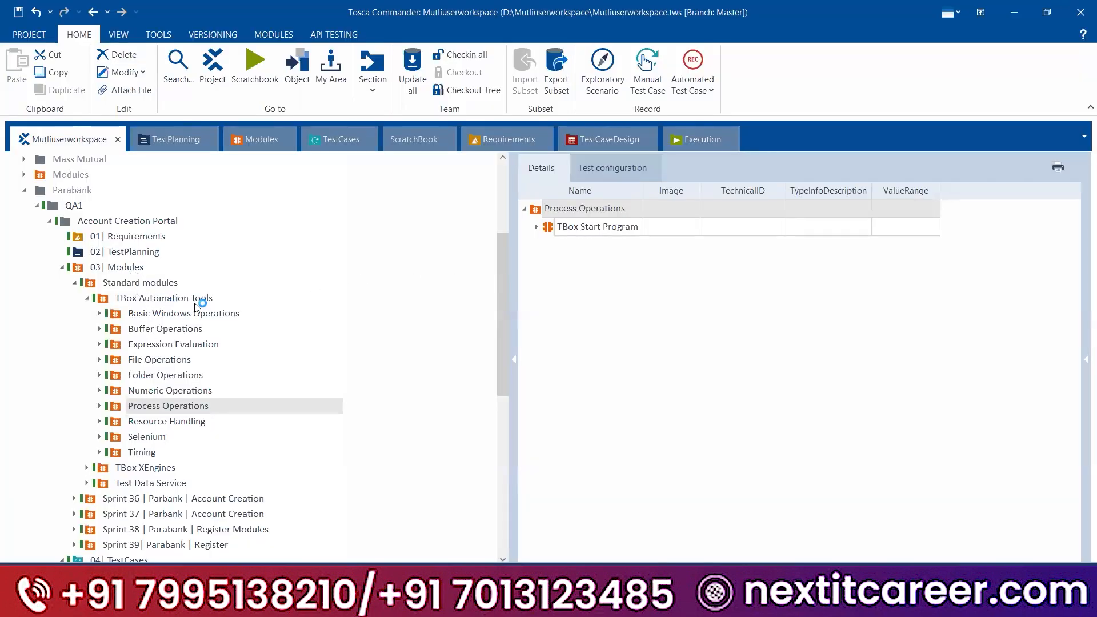
pyautogui.hotkey('alt', 'Tab')
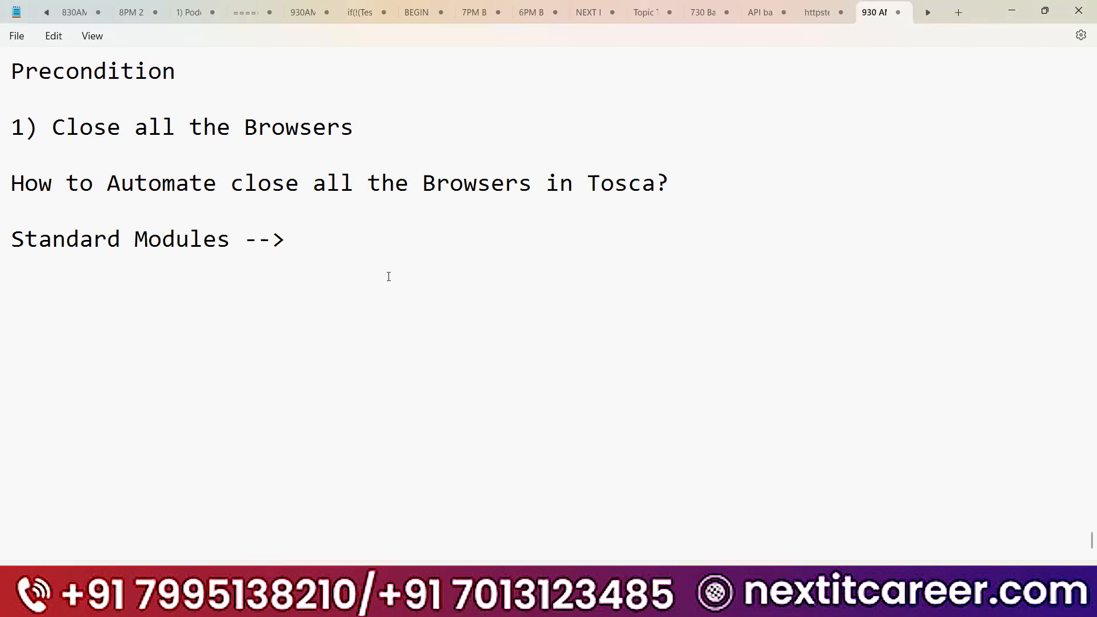
pyautogui.write('Tbox Auto')
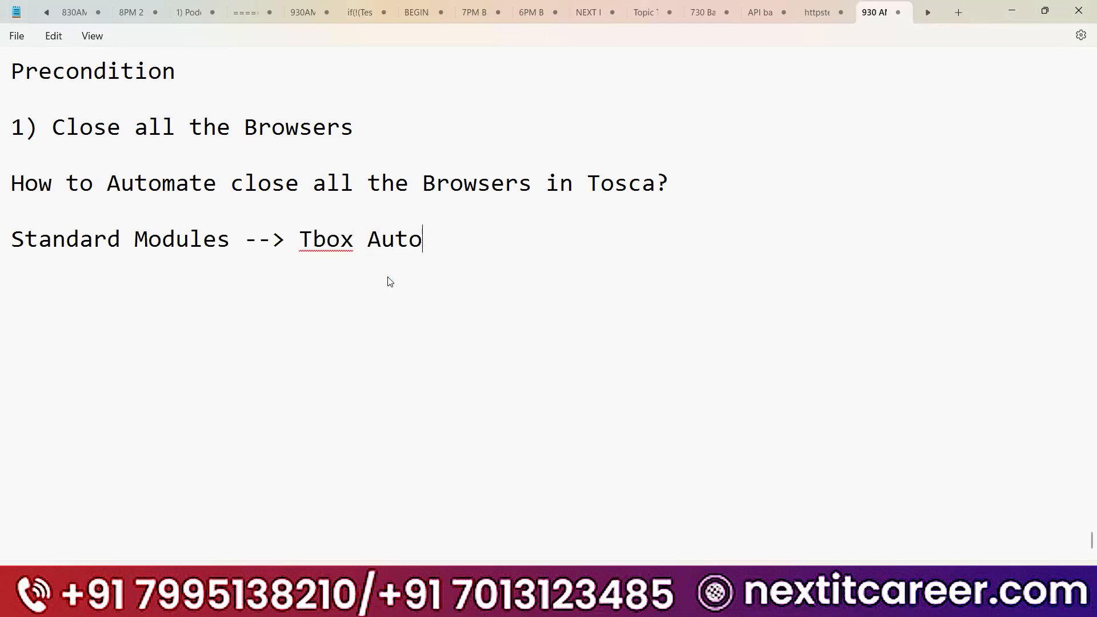
pyautogui.write('mation Too')
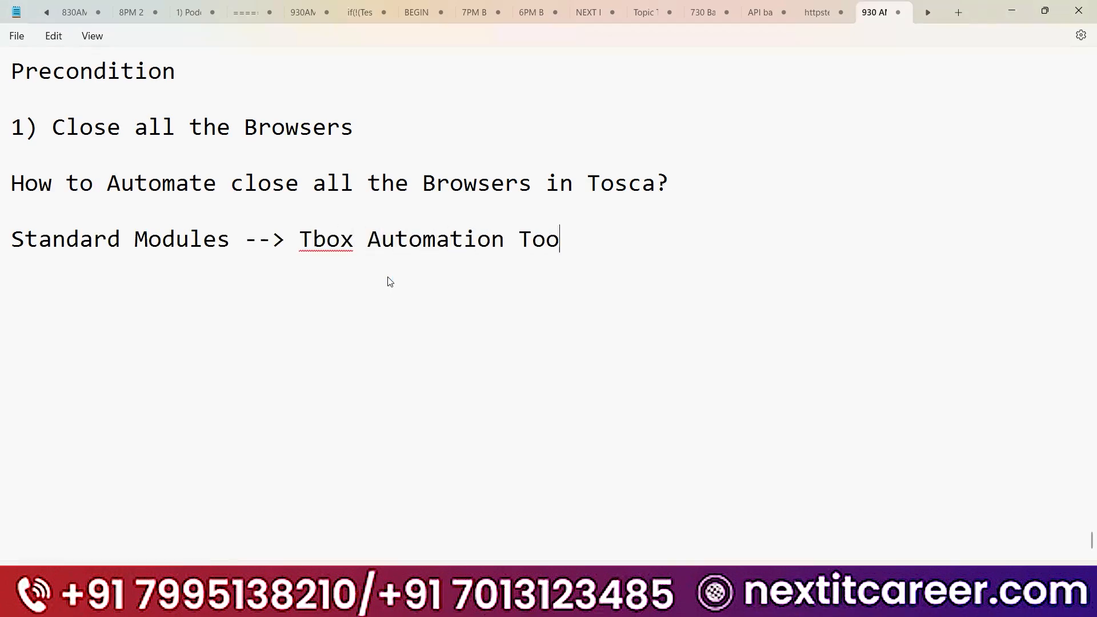
pyautogui.write('l --?')
pyautogui.press('BackSpace')
pyautogui.write('?')
pyautogui.press('BackSpace')
pyautogui.write('>')
pyautogui.hotkey('ctrl', 'v')
pyautogui.write('-->')
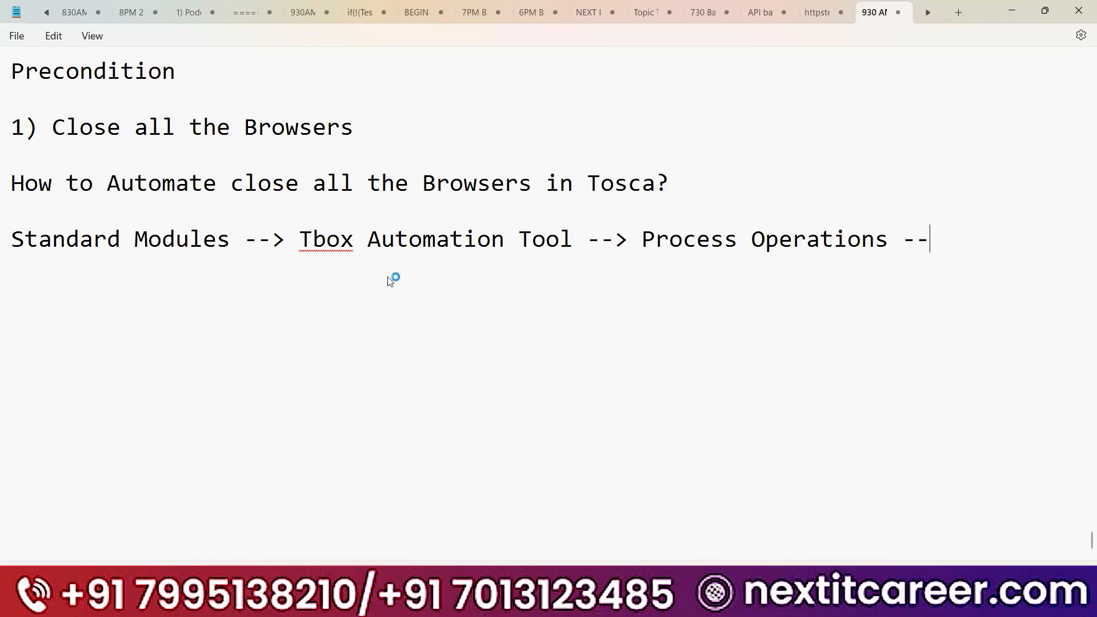
# - Copy the module name TBox Start Program from Tosca Commander and append it to the end of the path in the Notepad notes
pyautogui.hotkey('alt', 'Tab')
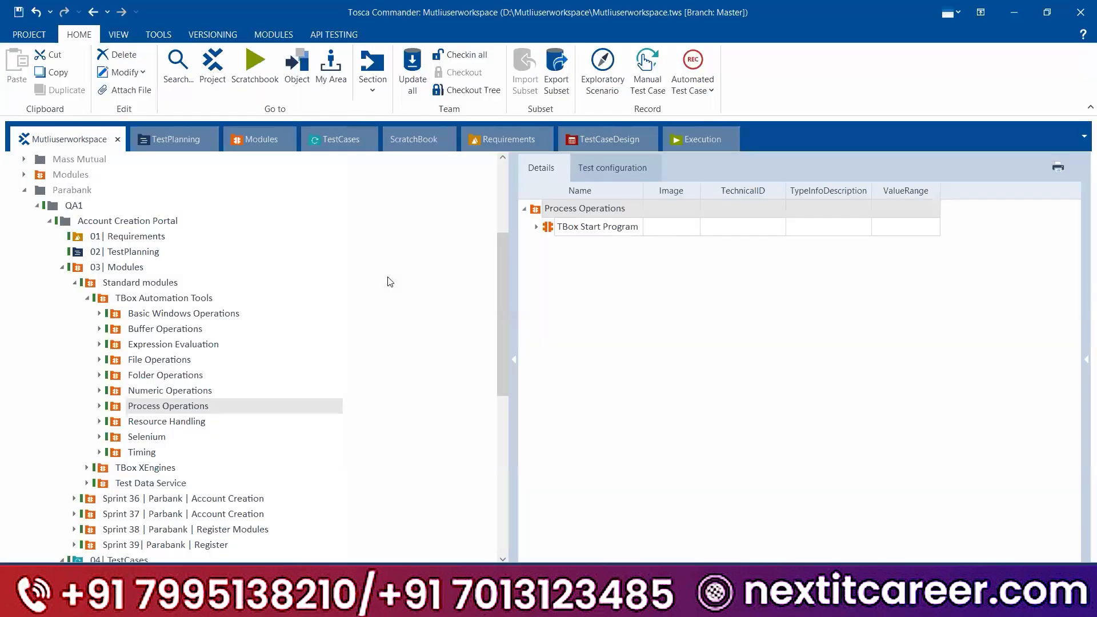
pyautogui.click(630, 228)
pyautogui.click(630, 229)
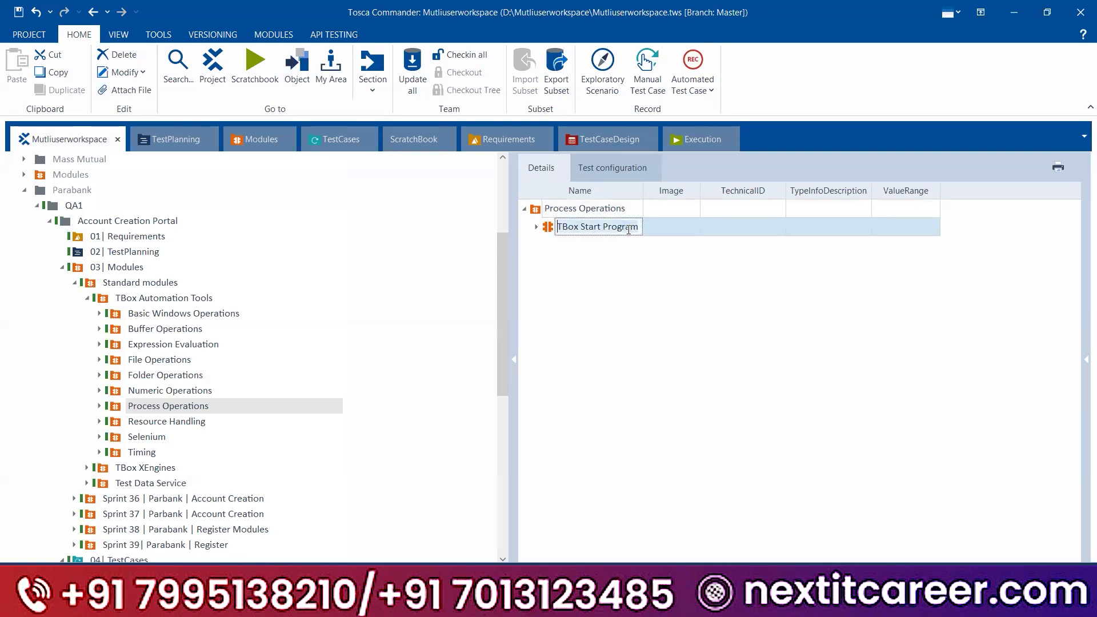
pyautogui.hotkey('ctrl', 'c')
pyautogui.hotkey('alt', 'Tab')
pyautogui.hotkey('ctrl', 'v')
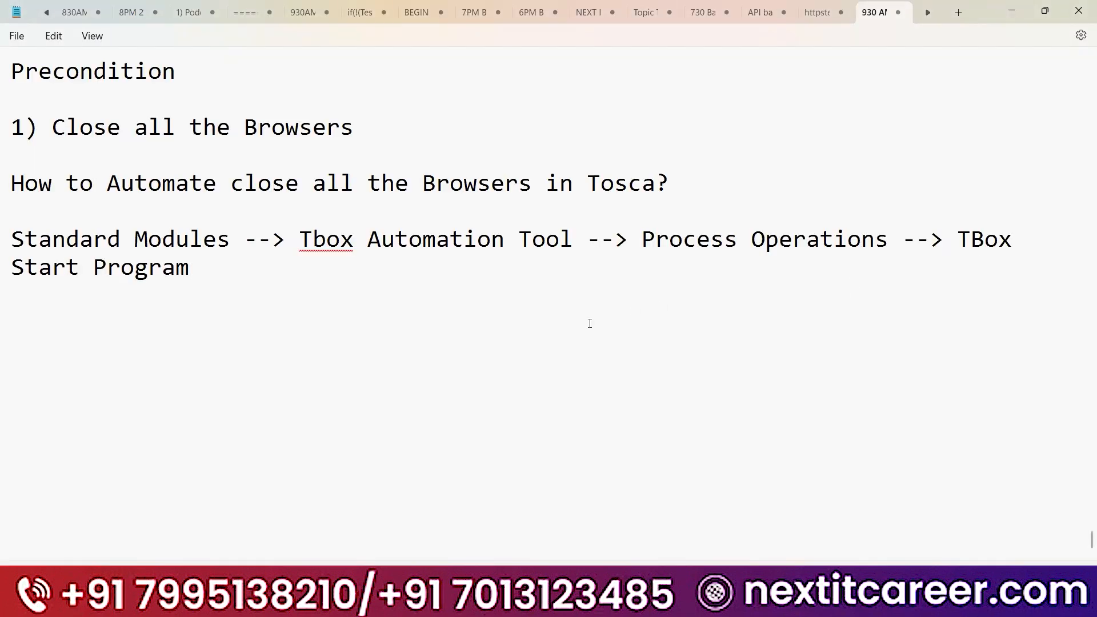
pyautogui.press('Return')
pyautogui.press('Return')
# - Switch to Tosca Commander and add the TBox Start Program module as a test step in PreCondition's Close All Browsers folder
pyautogui.hotkey('alt', 'Tab')
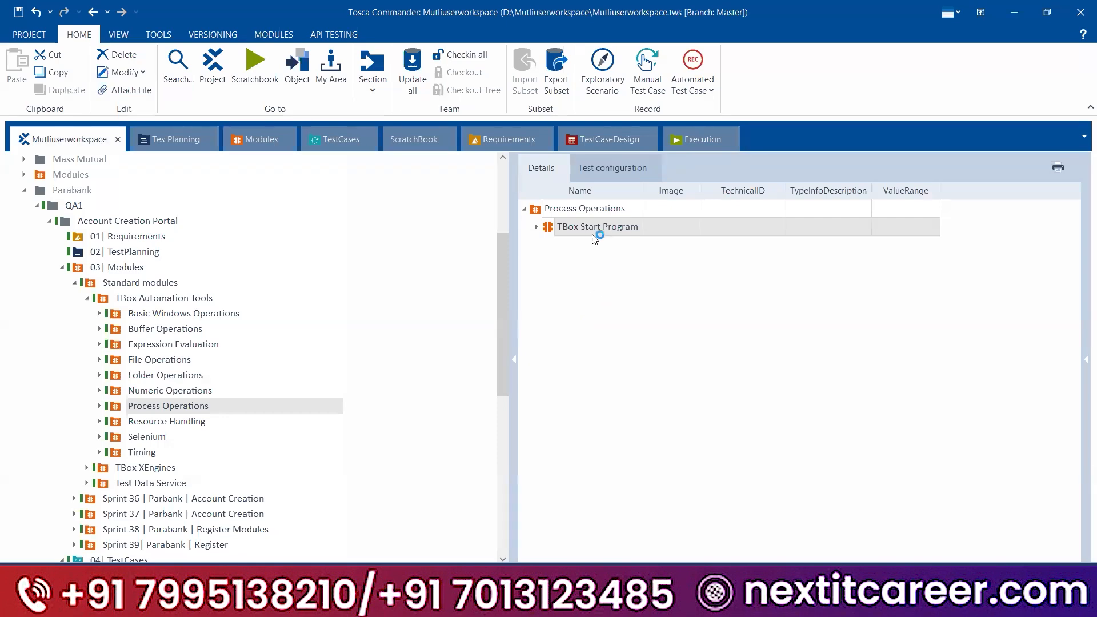
pyautogui.scroll(-8, 205, 389)
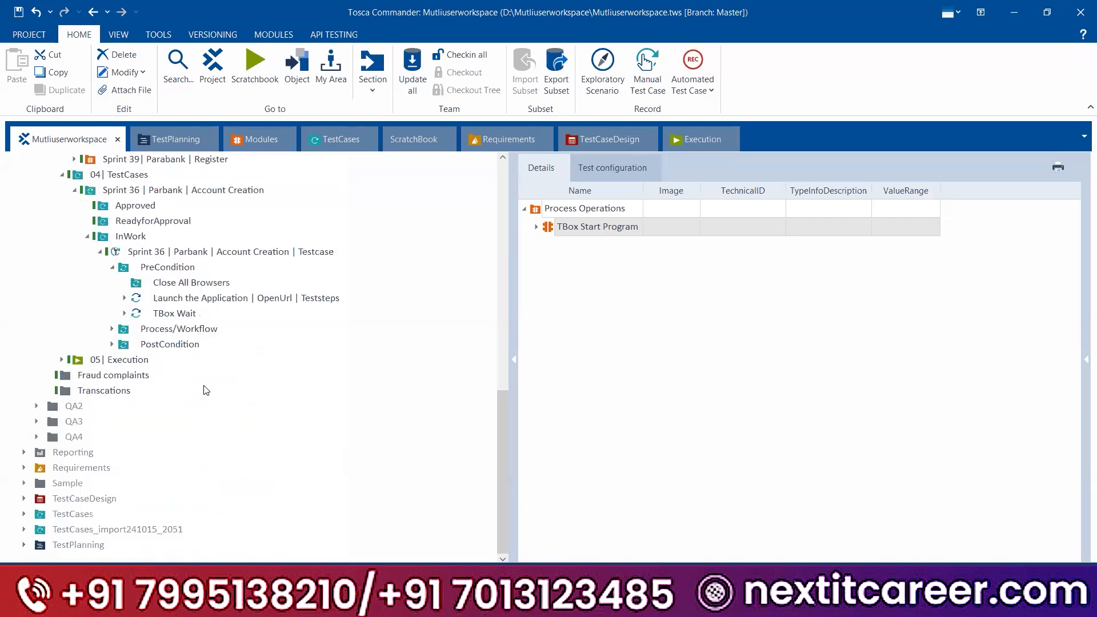
pyautogui.moveTo(550, 228); pyautogui.dragTo(636, 245)
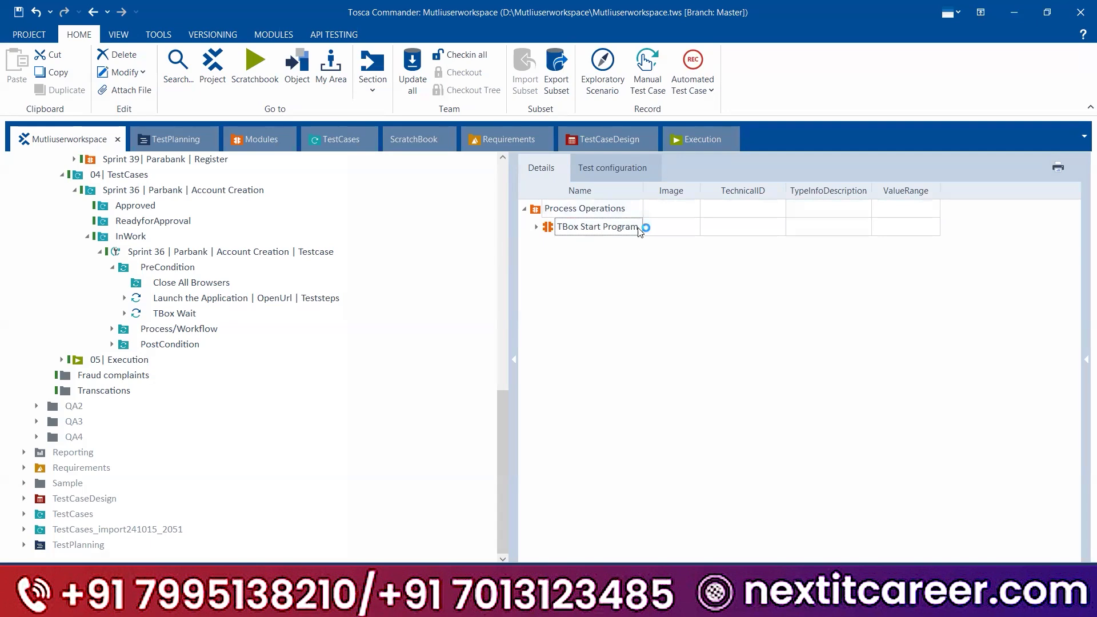
pyautogui.click(641, 226)
pyautogui.click(589, 270)
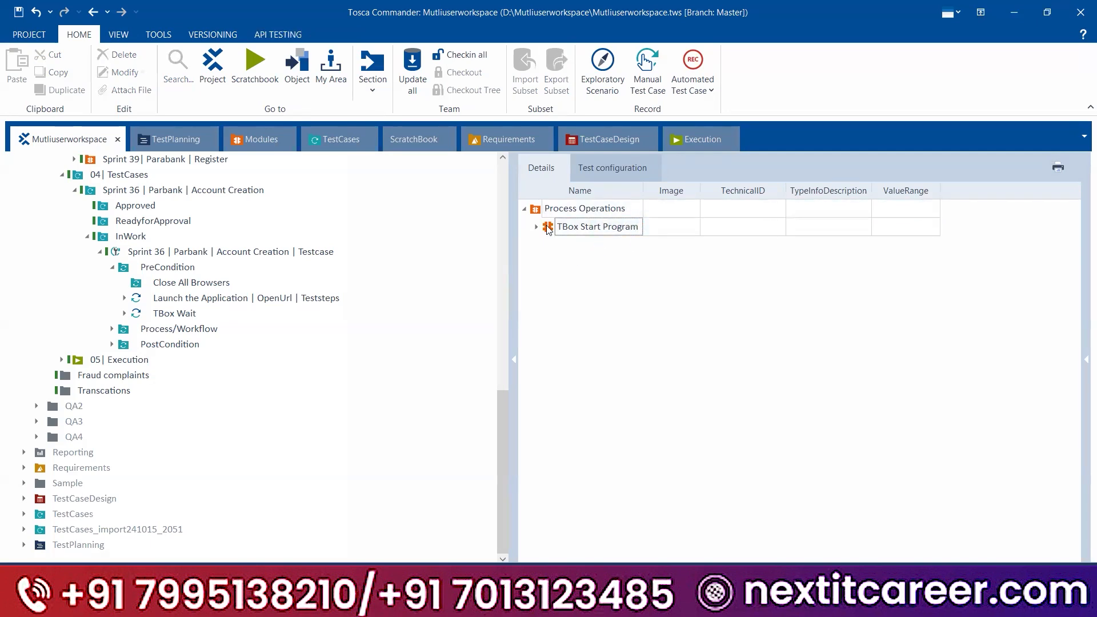
pyautogui.moveTo(548, 229); pyautogui.dragTo(167, 289)
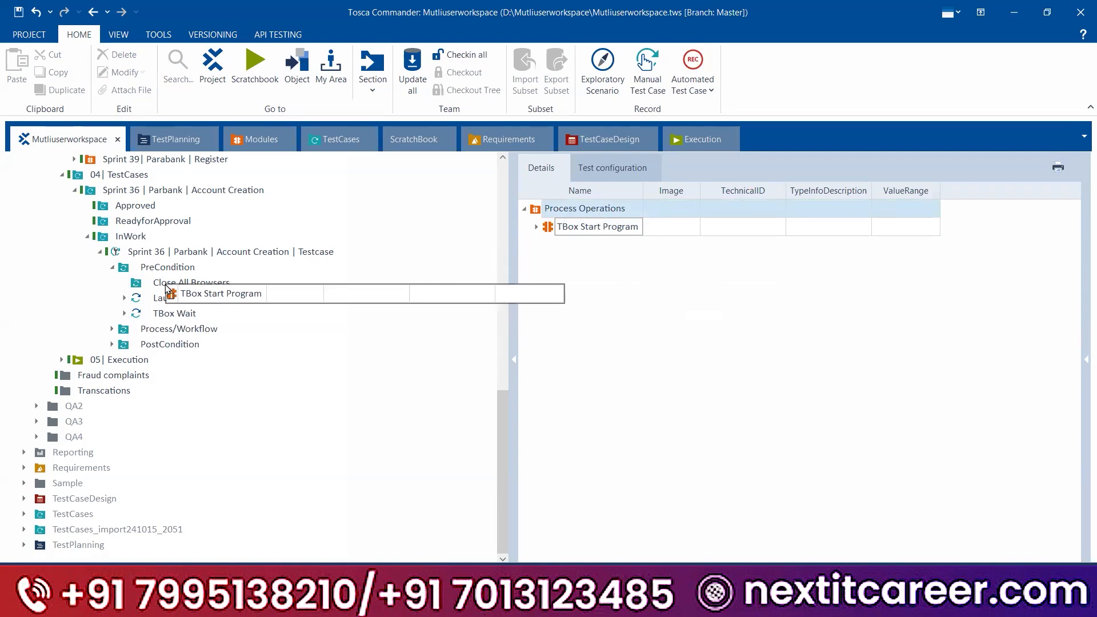
pyautogui.moveTo(167, 289); pyautogui.dragTo(165, 286)
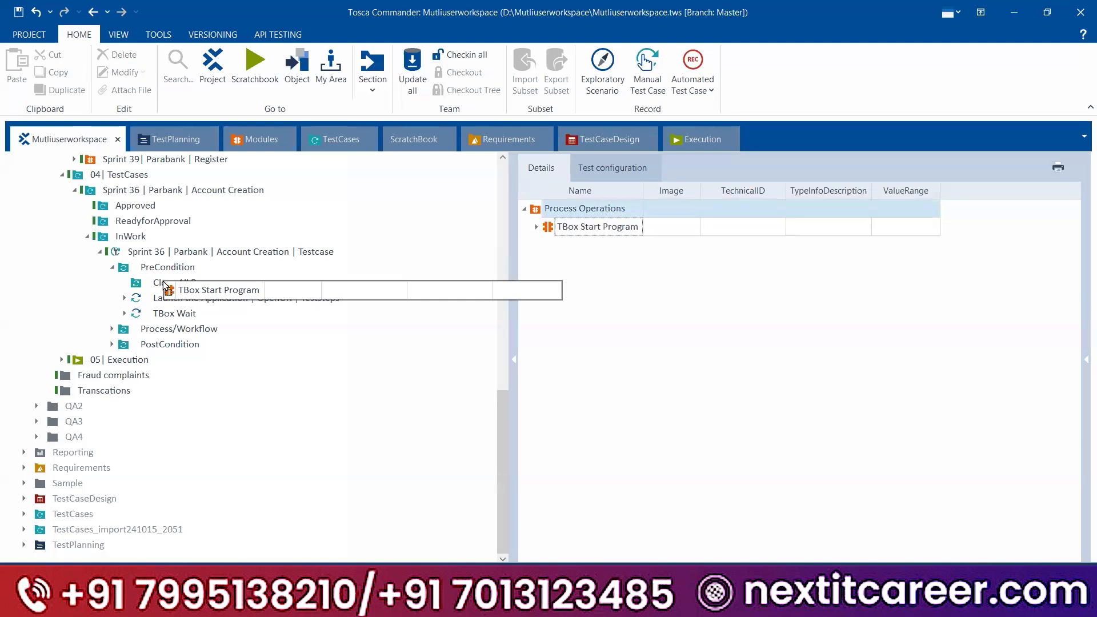
pyautogui.moveTo(165, 285); pyautogui.dragTo(164, 285)
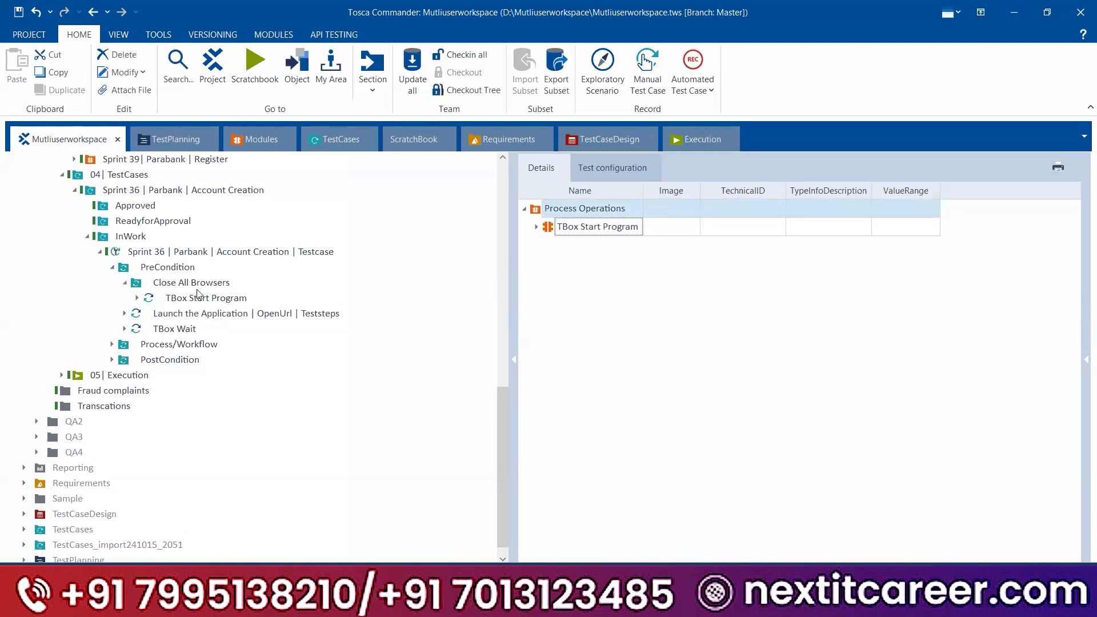
# - Expand the test step inside Close All Browsers and rename it "Close All Chrome Browser | TBox Start Program"
pyautogui.click(197, 284)
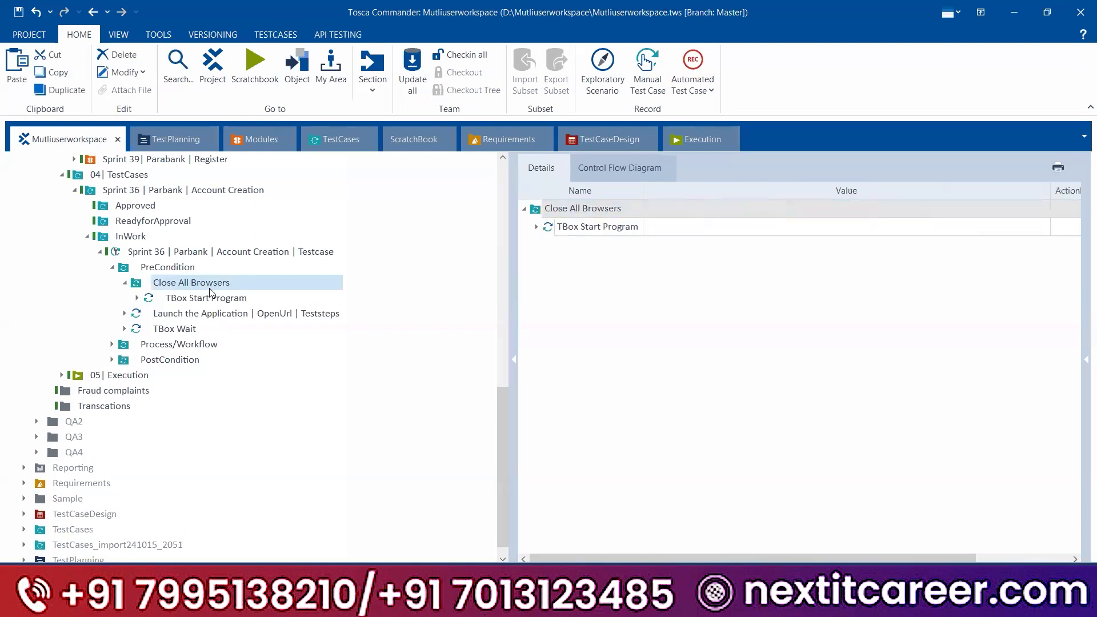
pyautogui.click(536, 226)
pyautogui.moveTo(643, 190); pyautogui.dragTo(822, 191)
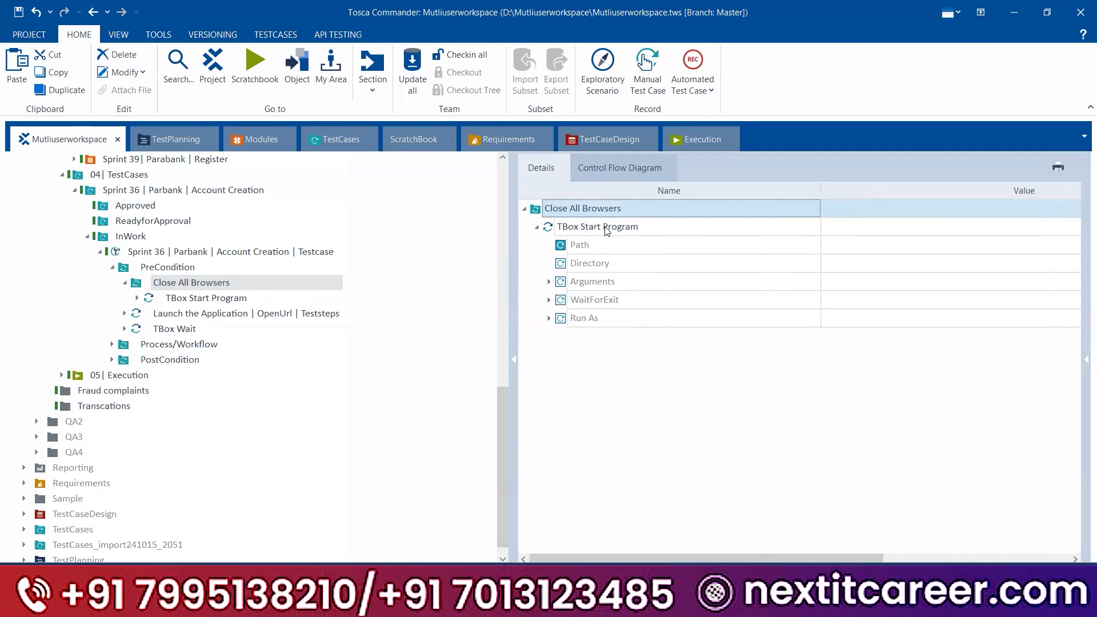
pyautogui.click(607, 228)
pyautogui.click(607, 228)
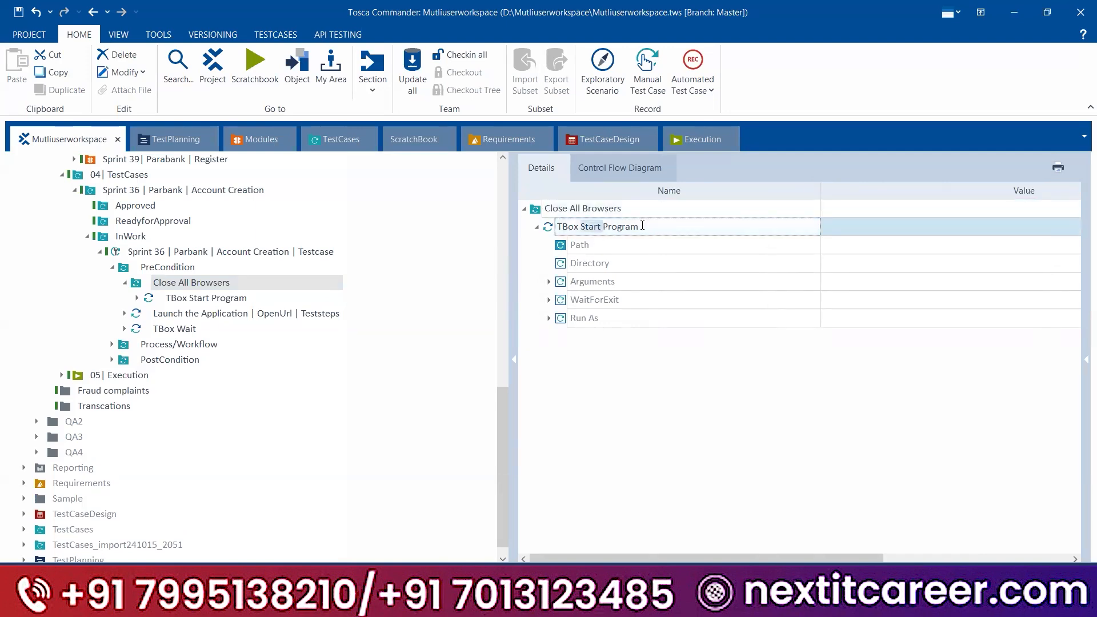
pyautogui.press('Home')
pyautogui.write('Close Chrome Browse')
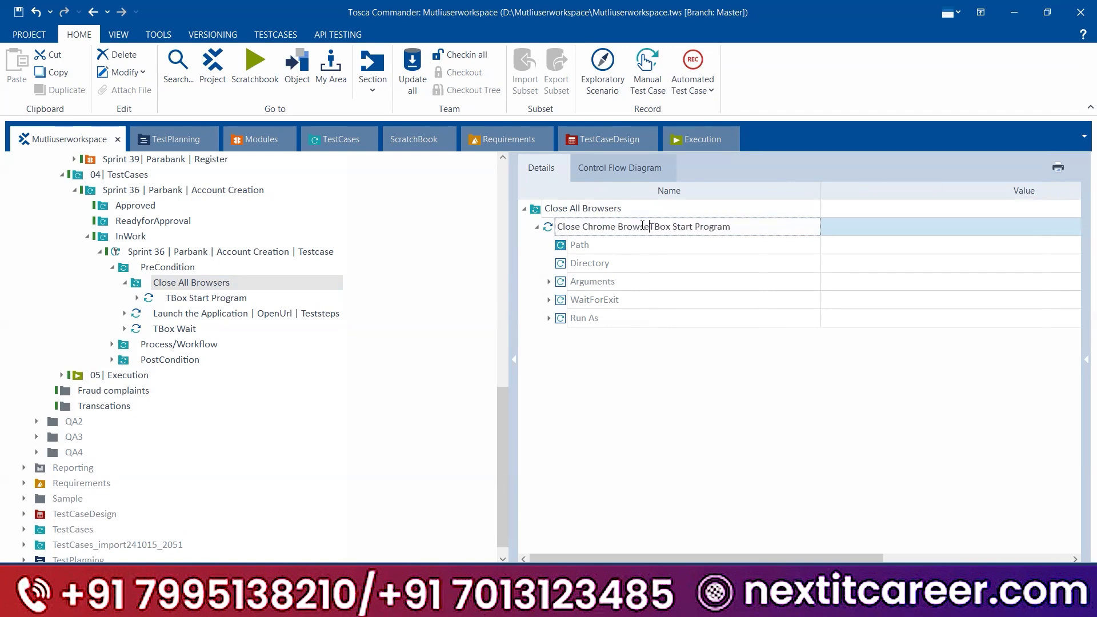
pyautogui.write('r ')
pyautogui.write('| ')
pyautogui.write('All')
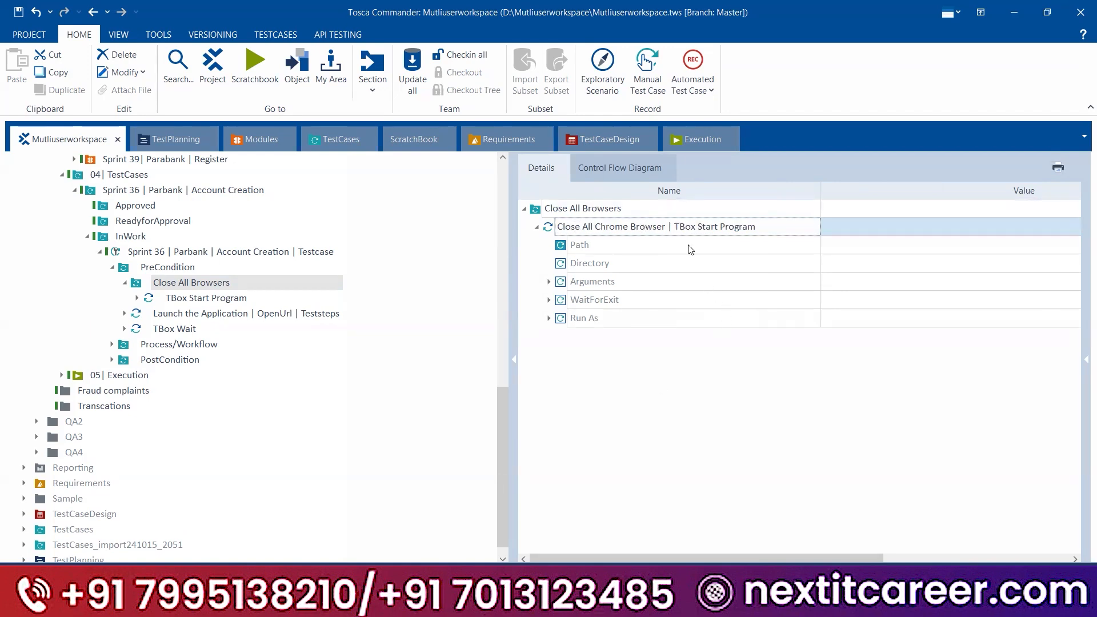
pyautogui.moveTo(697, 227)
pyautogui.mouseDown()
pyautogui.moveTo(764, 225)
pyautogui.moveTo(676, 224)
pyautogui.mouseUp()
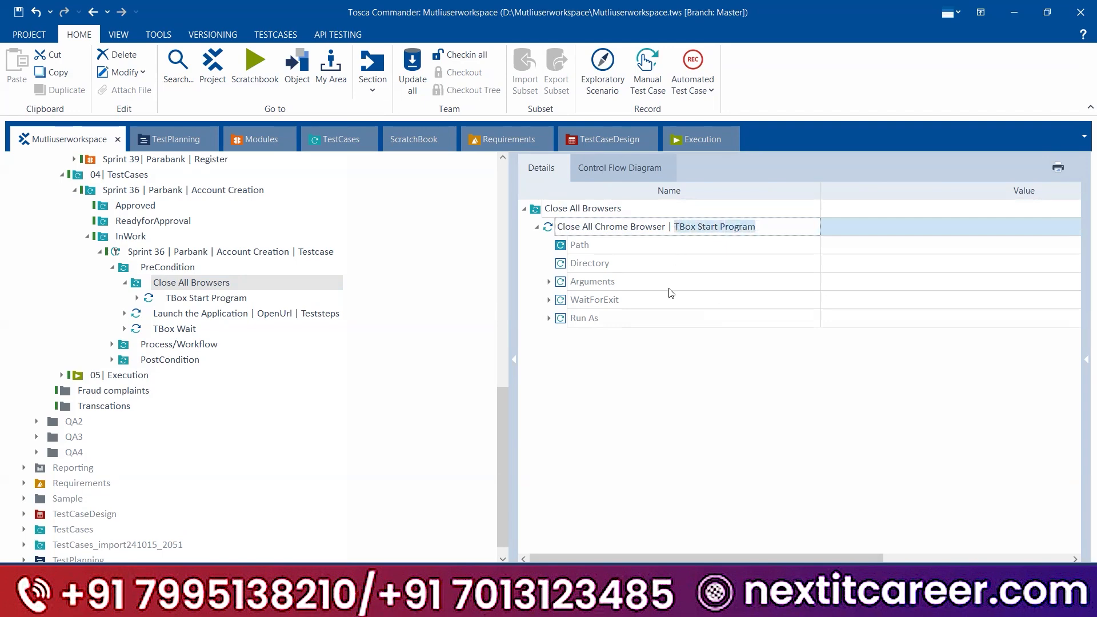
pyautogui.click(681, 227)
pyautogui.moveTo(669, 226); pyautogui.dragTo(835, 218)
pyautogui.press('BackSpace')
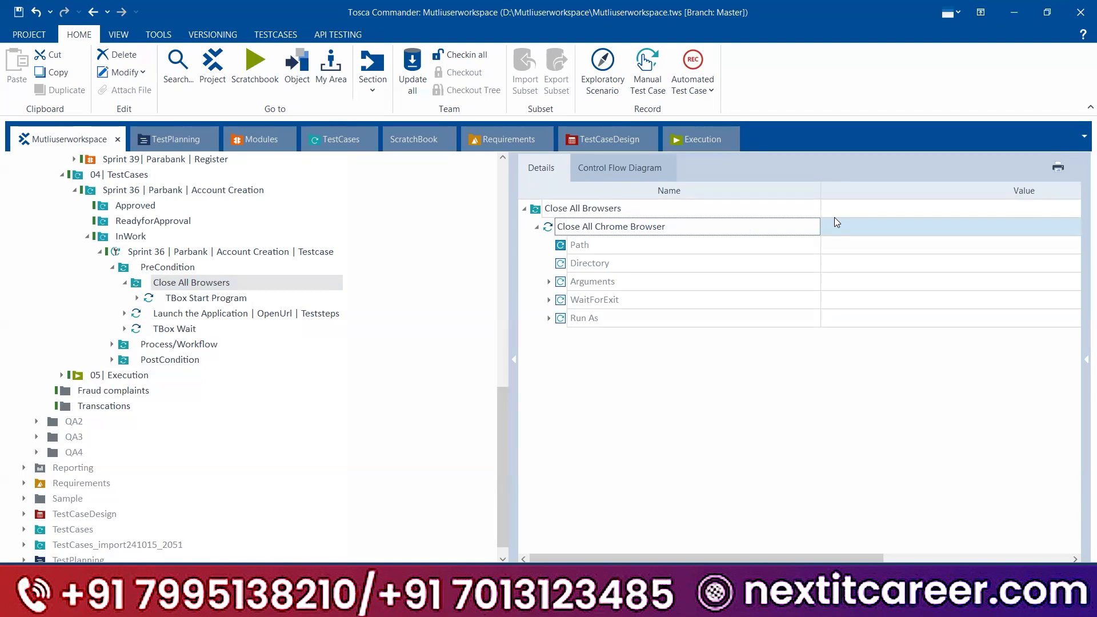
pyautogui.hotkey('ctrl', 'z')
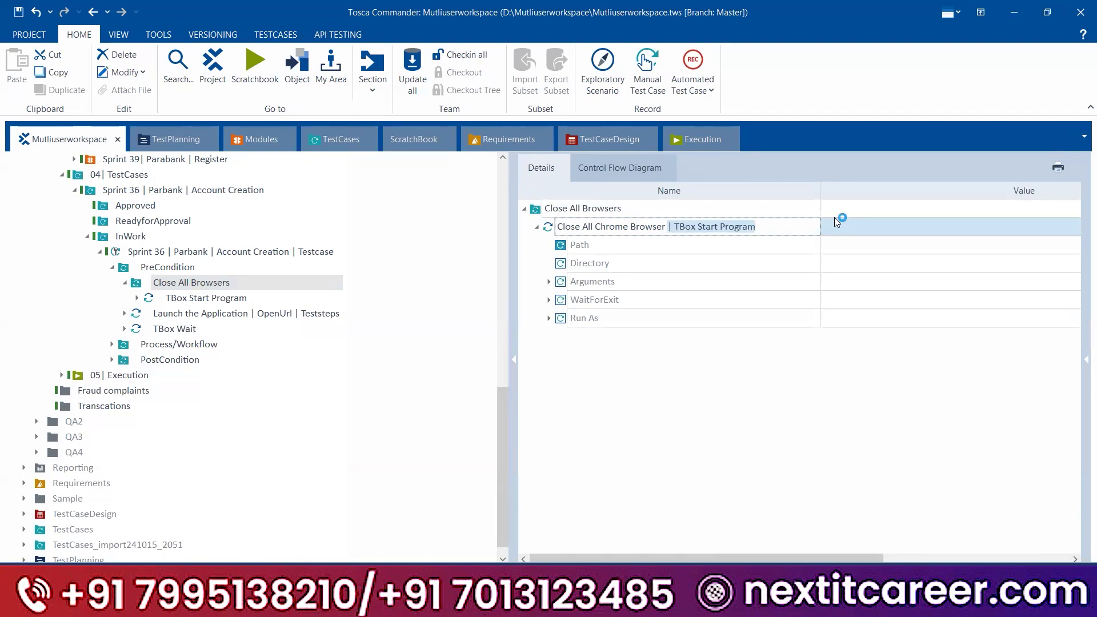
# - Confirm the test step's new name, narrow the name column and open the Path value for editing
pyautogui.press('Return')
pyautogui.click(583, 244)
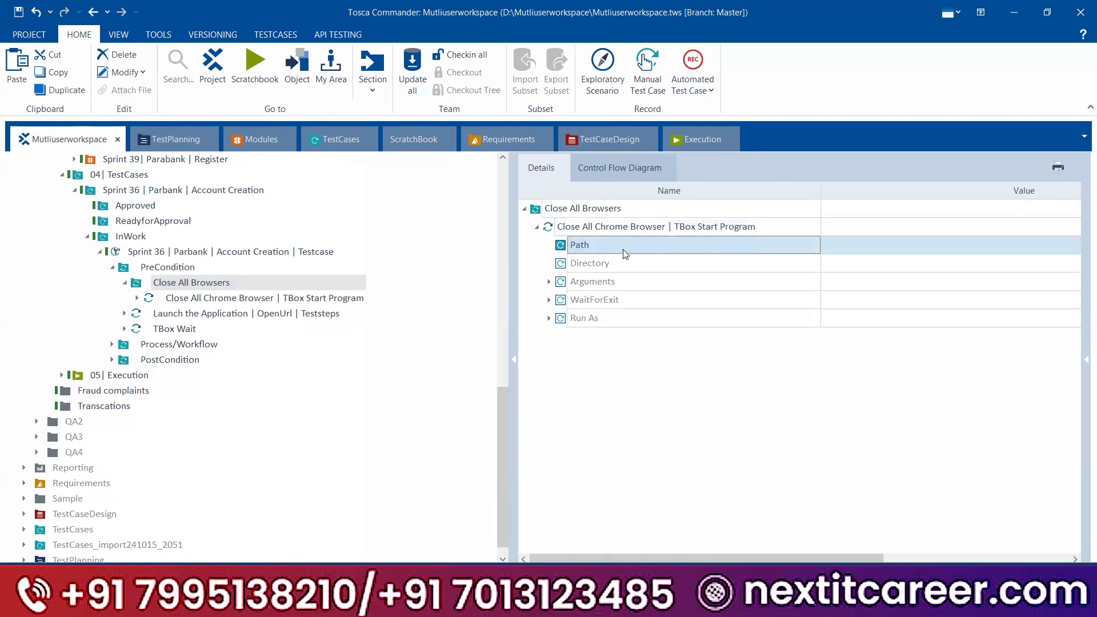
pyautogui.moveTo(820, 191); pyautogui.dragTo(676, 191)
pyautogui.click(631, 242)
pyautogui.click(720, 239)
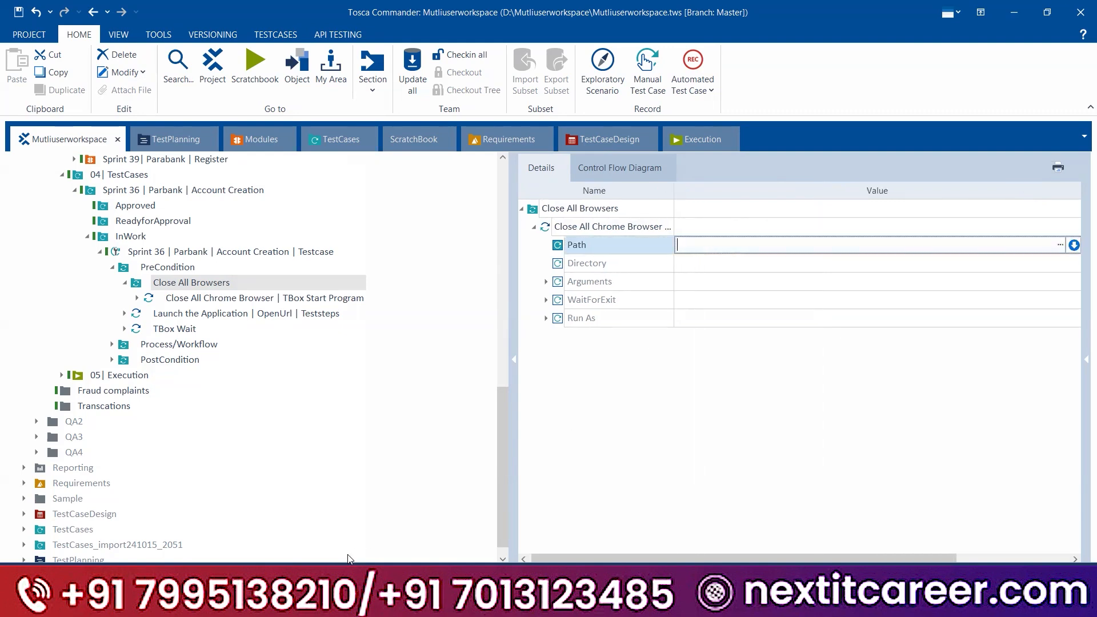
# - Find Google Chrome through the Windows search and open the folder that holds its actual application file
pyautogui.moveTo(645, 607)
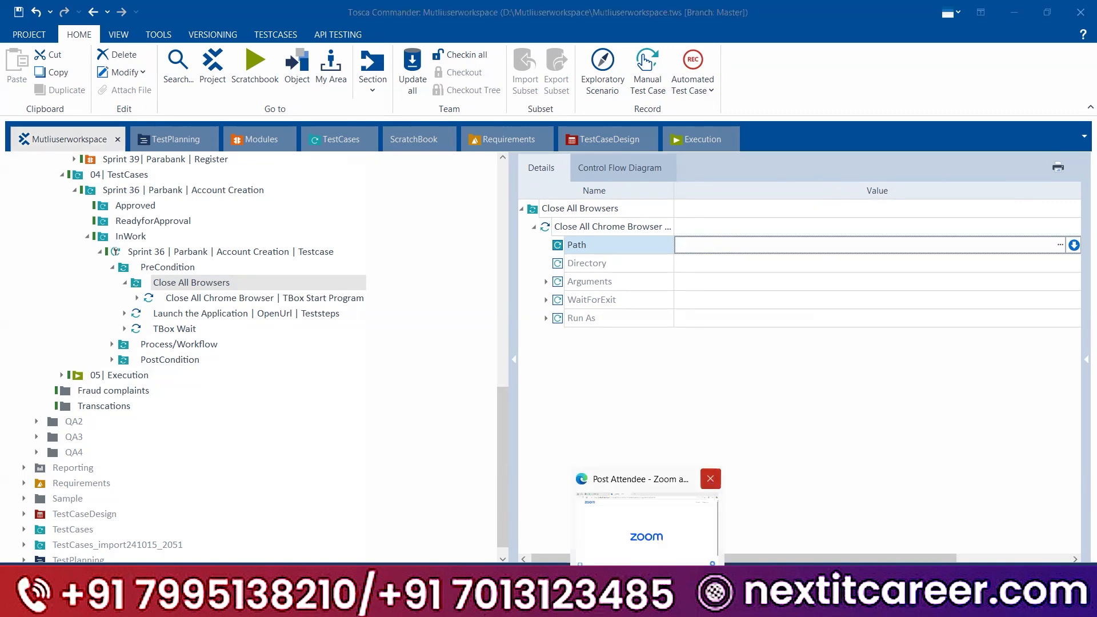
pyautogui.press('super')
pyautogui.write('chrome')
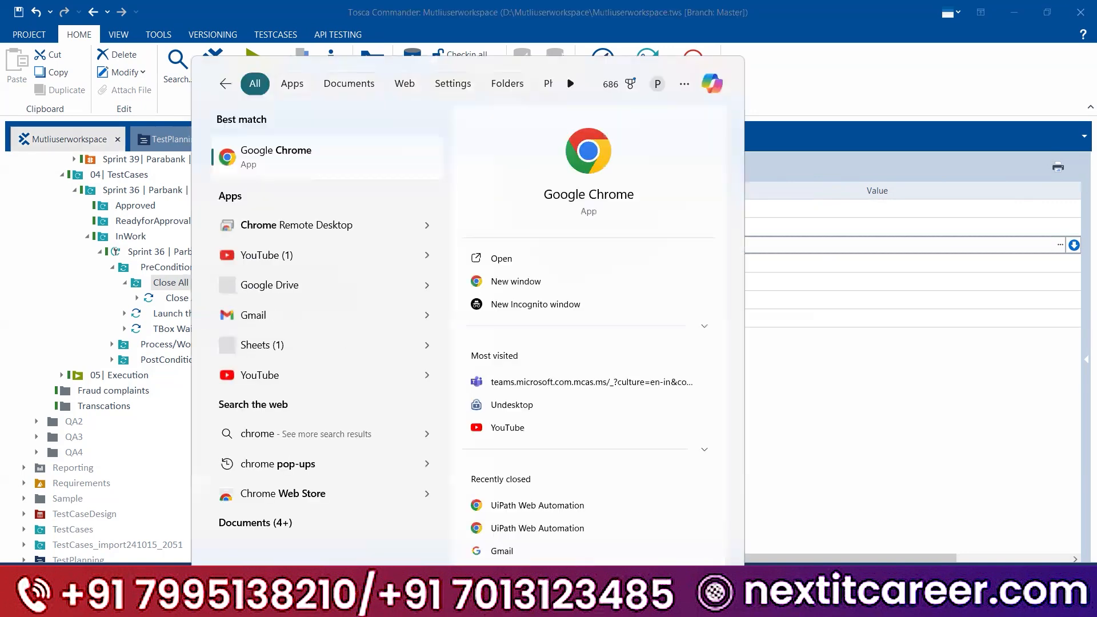
pyautogui.rightClick(266, 174)
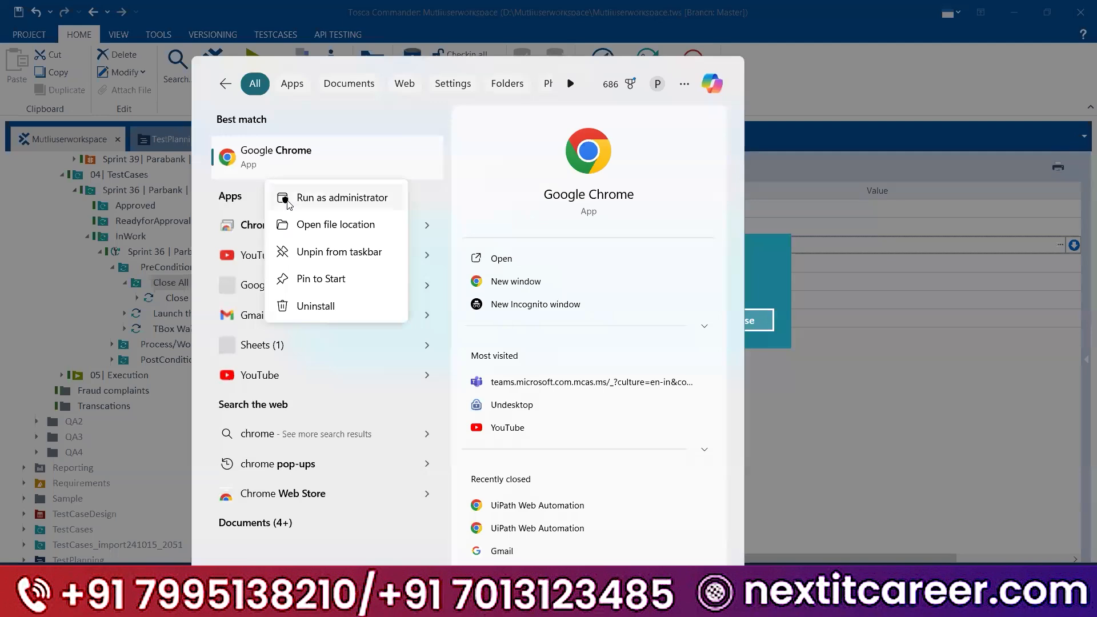
pyautogui.click(336, 224)
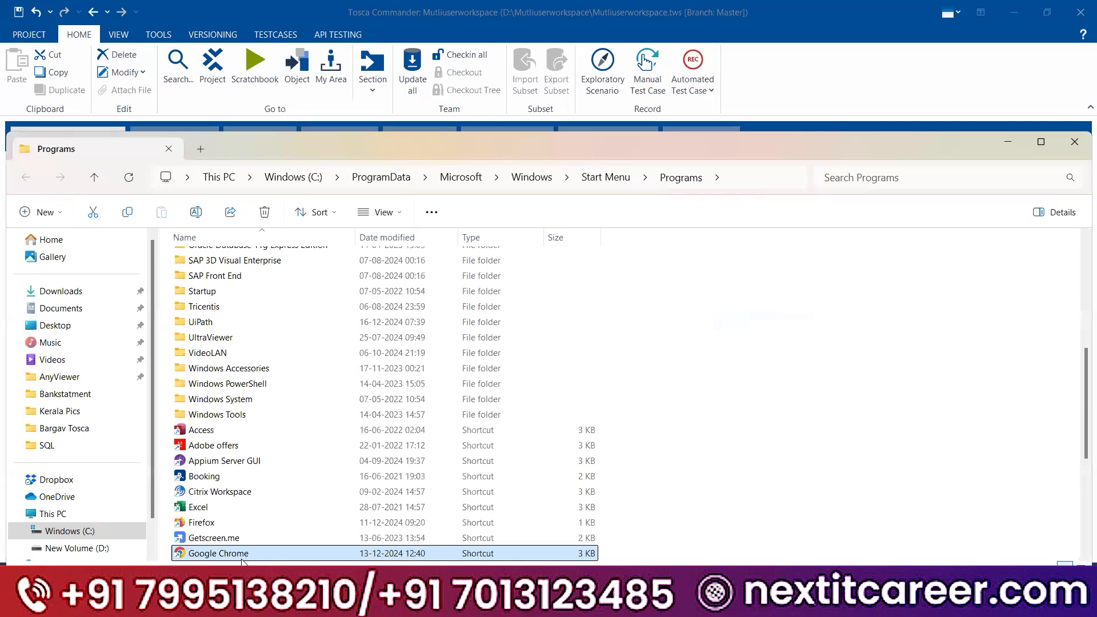
pyautogui.rightClick(242, 560)
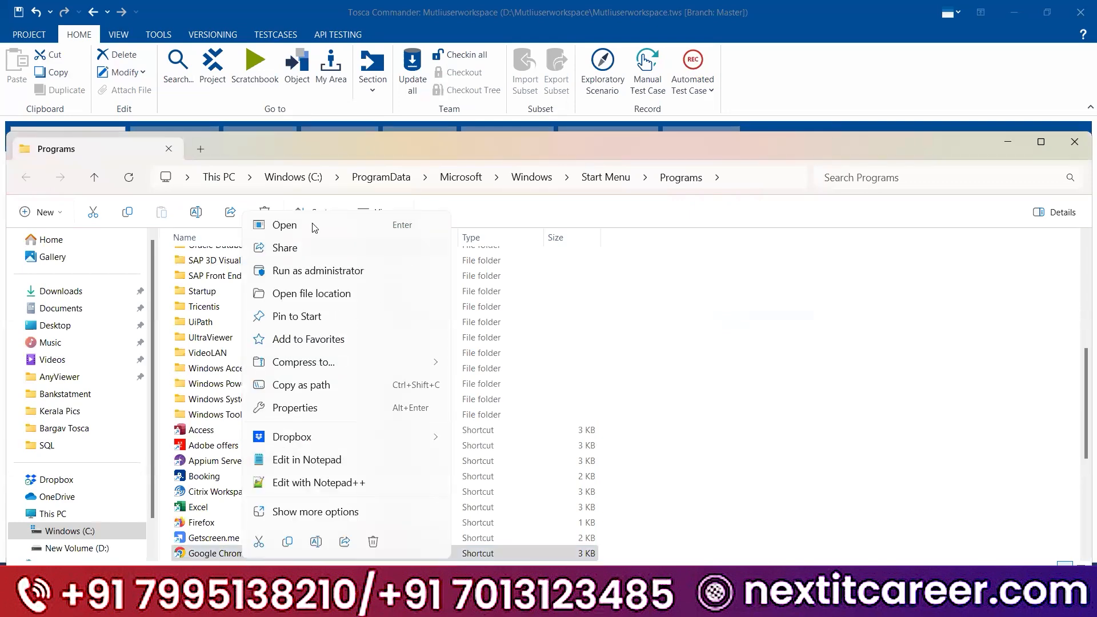
pyautogui.click(303, 511)
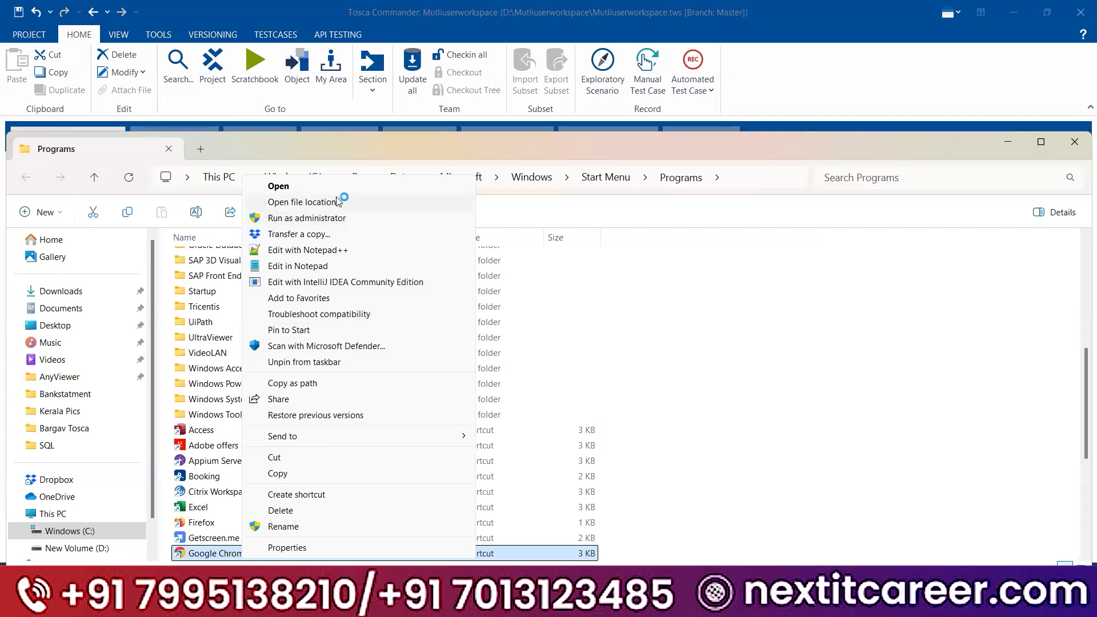
pyautogui.click(338, 202)
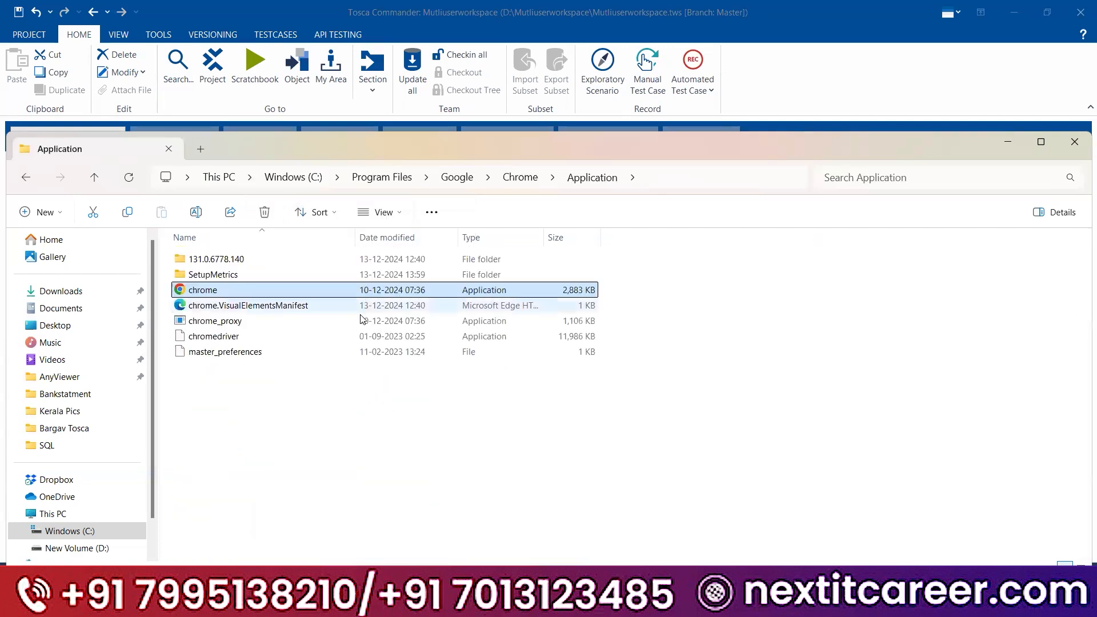
# - Inspect the general and detailed file properties of the chrome application, including its original filename
pyautogui.rightClick(223, 295)
pyautogui.click(282, 510)
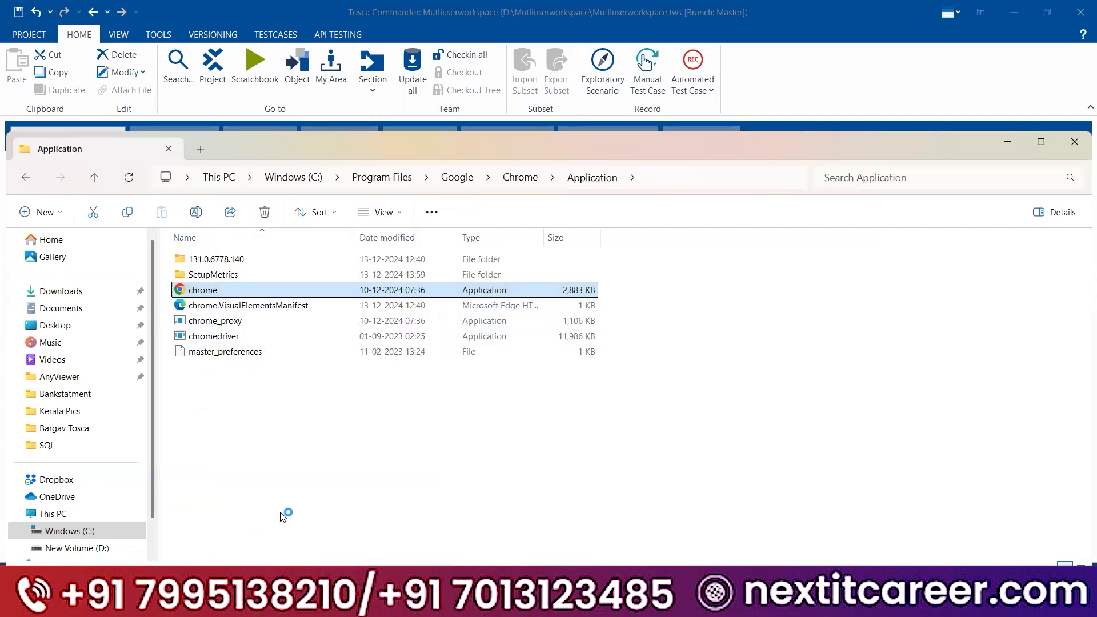
pyautogui.click(266, 555)
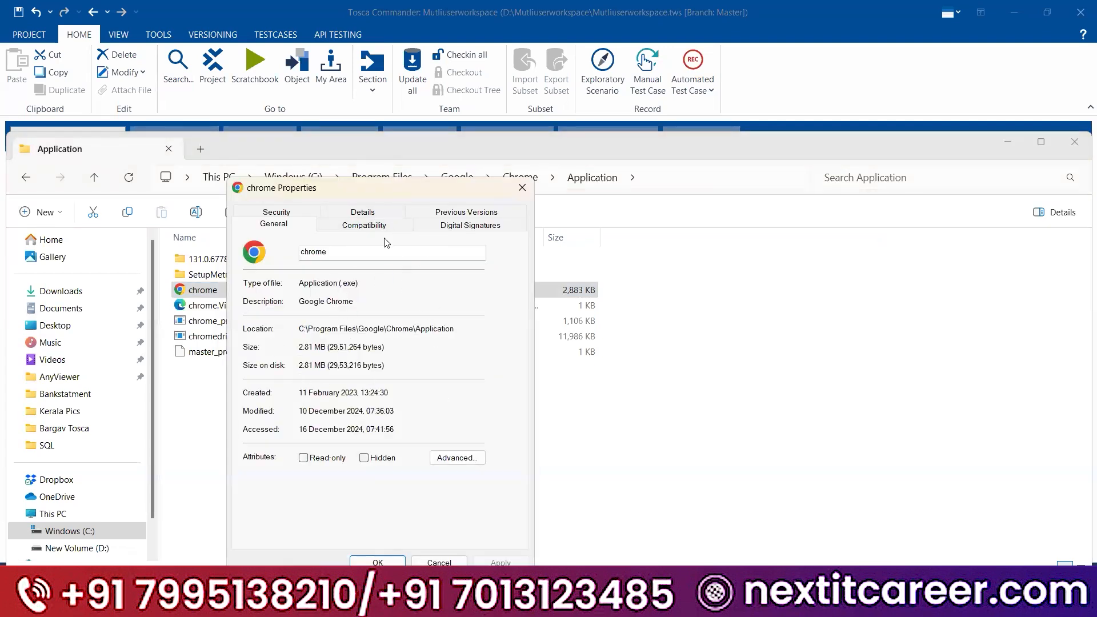
pyautogui.click(363, 215)
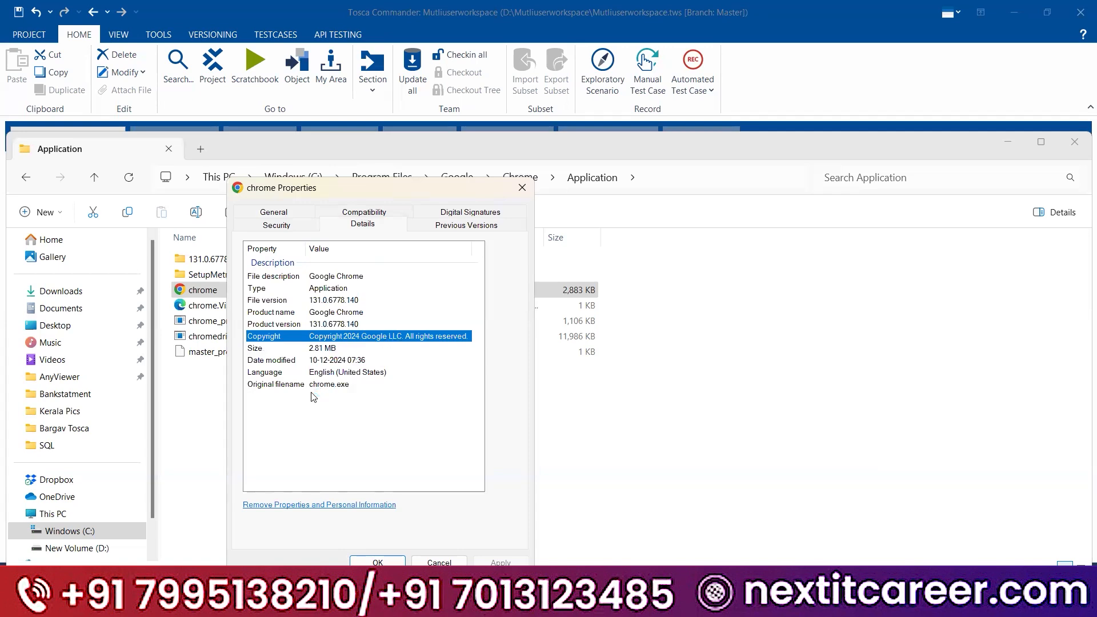
pyautogui.click(521, 195)
# - Copy the chrome application's path and set the test step's Path in Tosca Commander to C:\Program Files\Google\Chrome\Application\chrome.exe, without quotation marks
pyautogui.rightClick(208, 292)
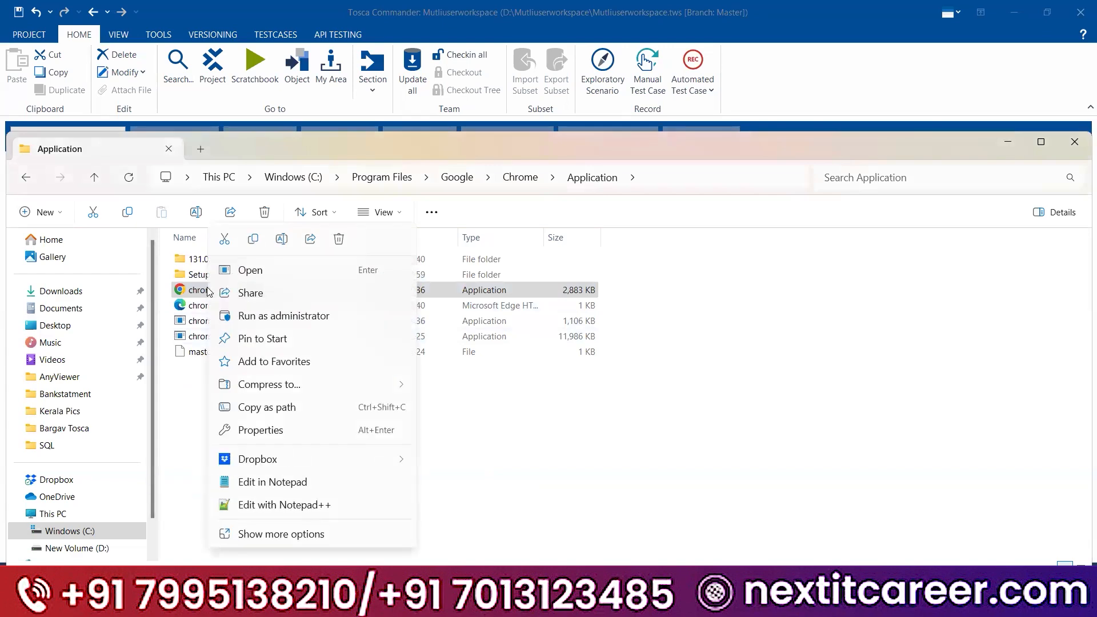
pyautogui.click(255, 408)
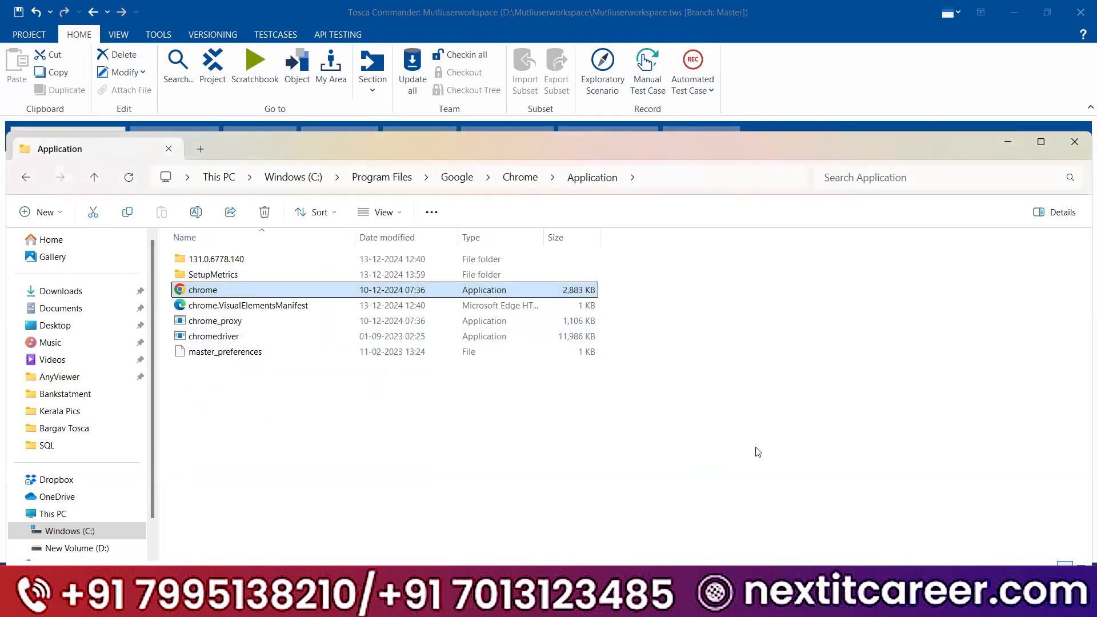
pyautogui.click(515, 602)
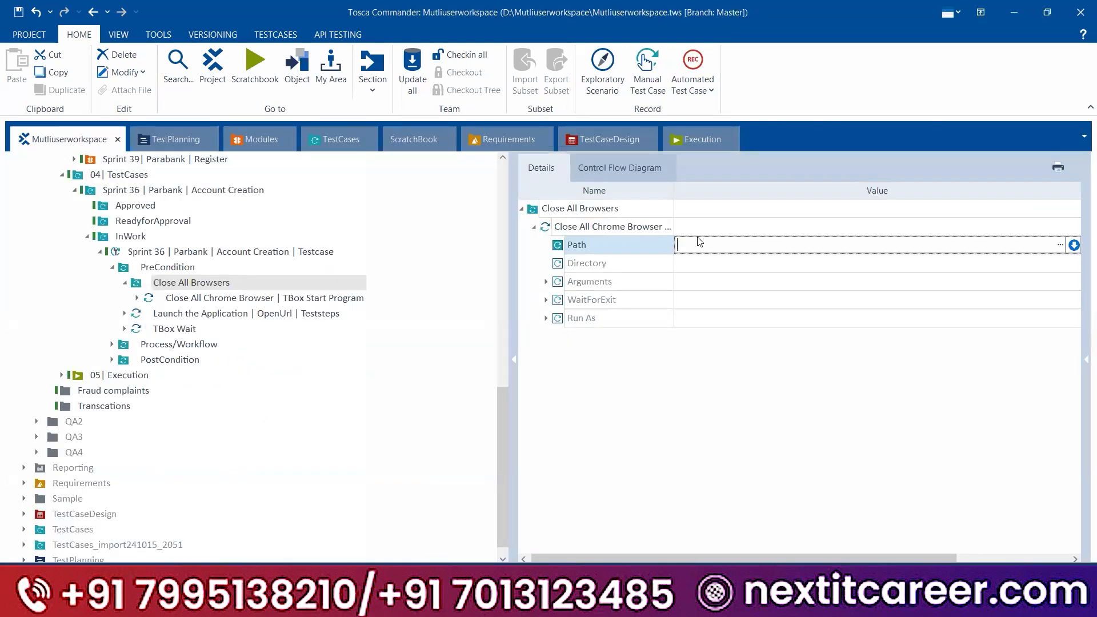
pyautogui.write('"C:\\Program Files\\Google\\Chrome\\Application\\chrome.exe"')
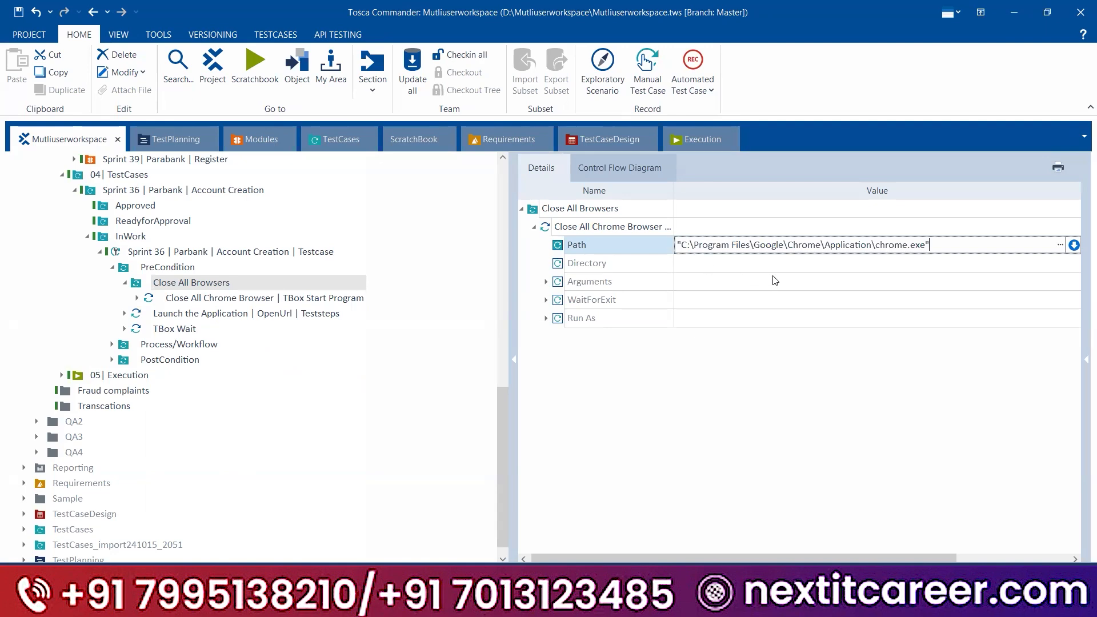
pyautogui.press('BackSpace')
pyautogui.click(680, 246)
pyautogui.press('BackSpace')
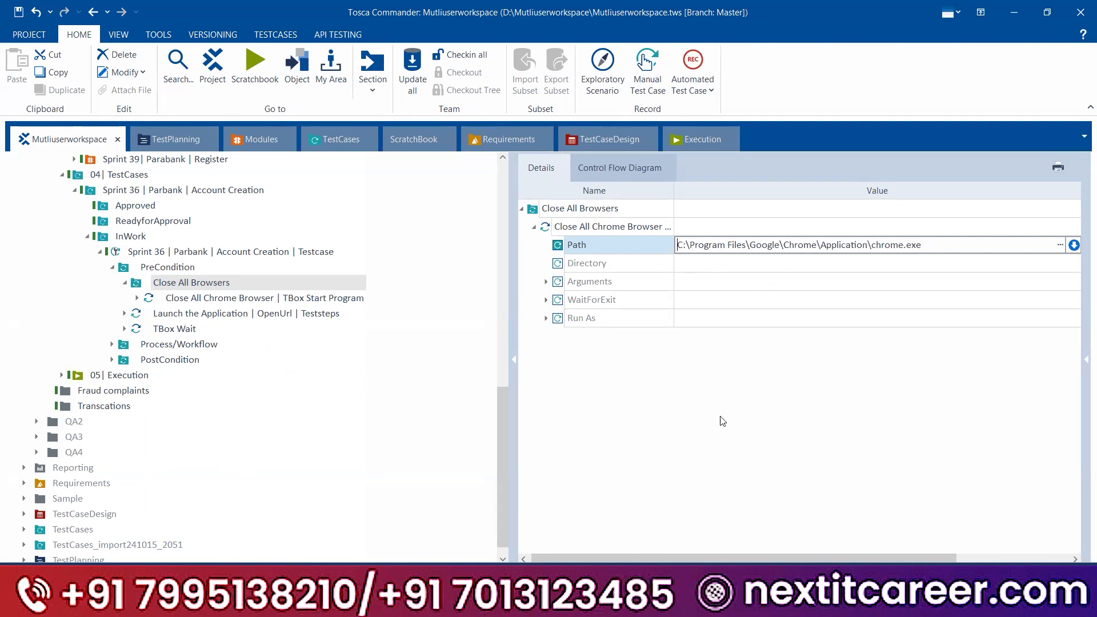
pyautogui.click(722, 423)
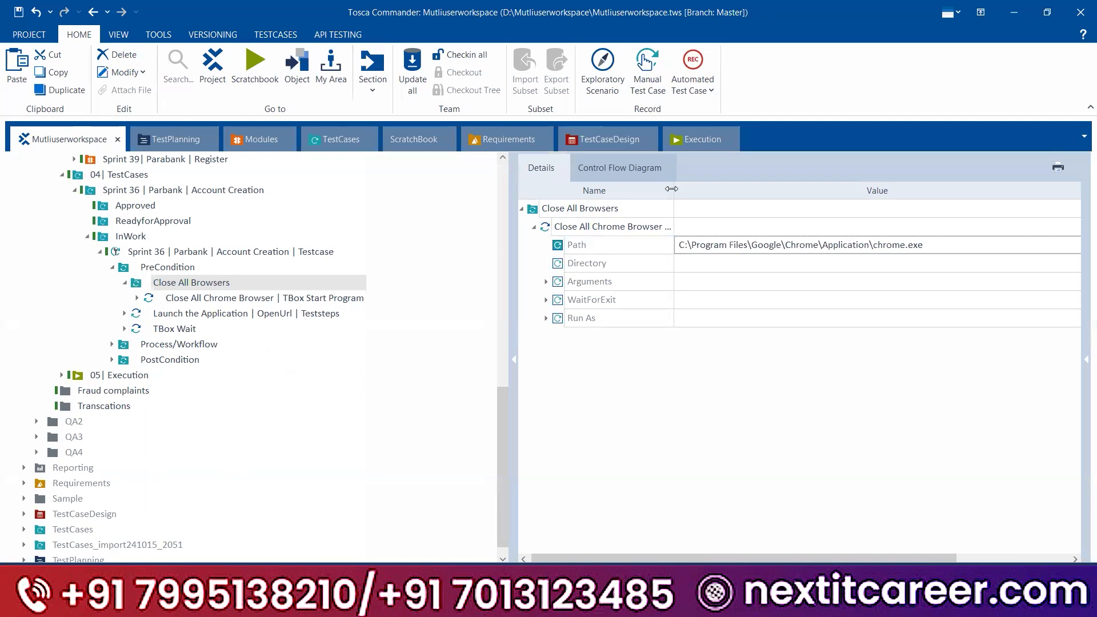
# - Run the Close All Chrome Browser test step in the ScratchBook, minimize the File Explorer window and return to Tosca Commander
pyautogui.moveTo(675, 194); pyautogui.dragTo(824, 194)
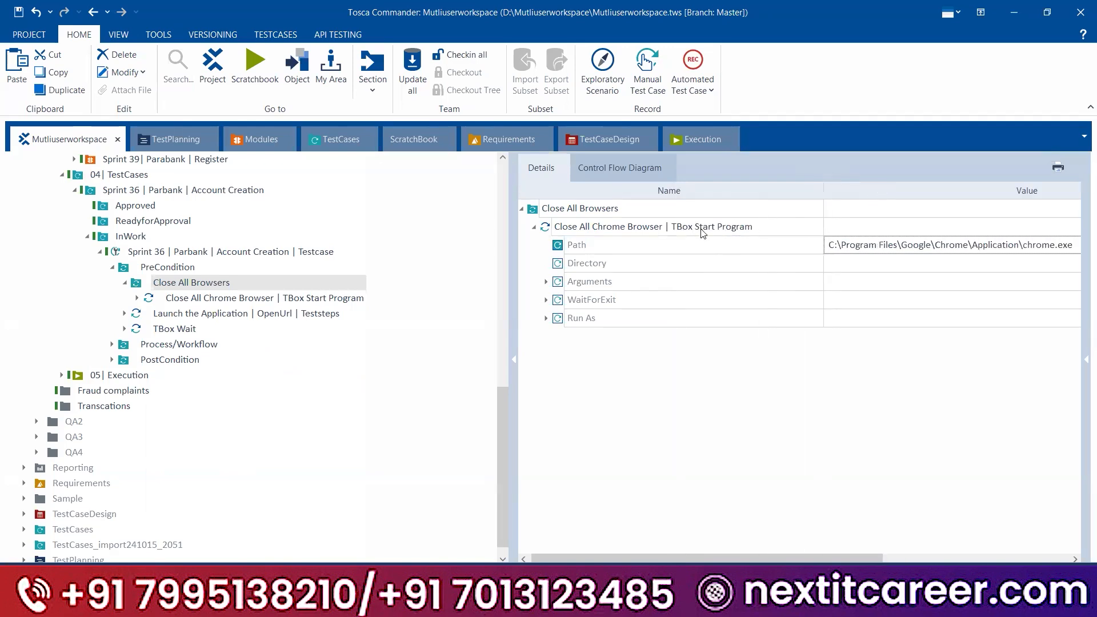
pyautogui.rightClick(663, 227)
pyautogui.click(693, 297)
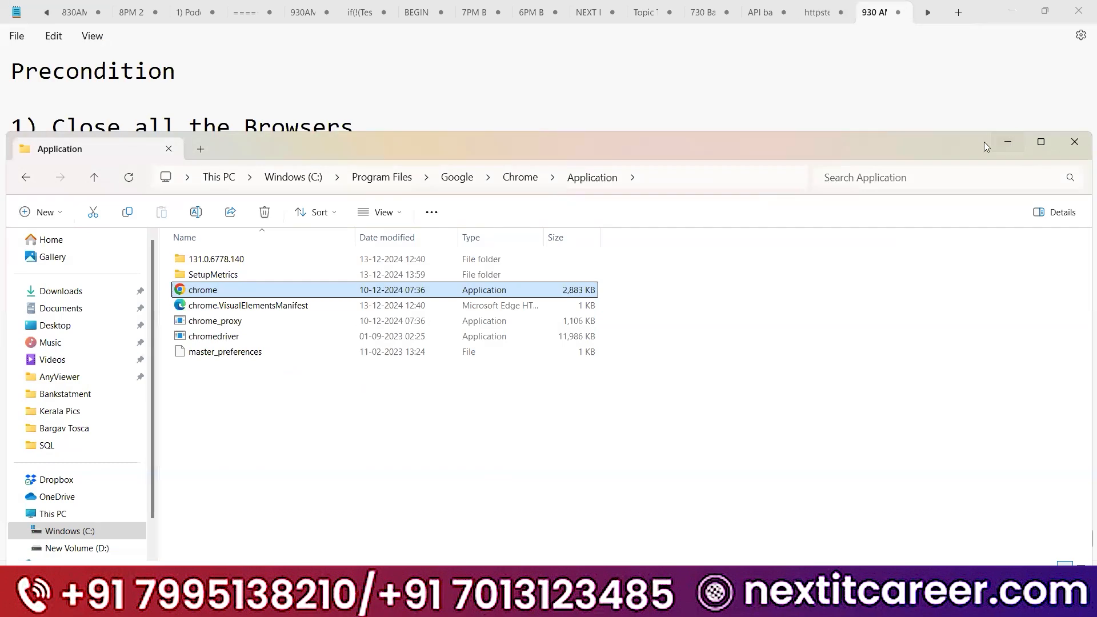
pyautogui.click(1008, 142)
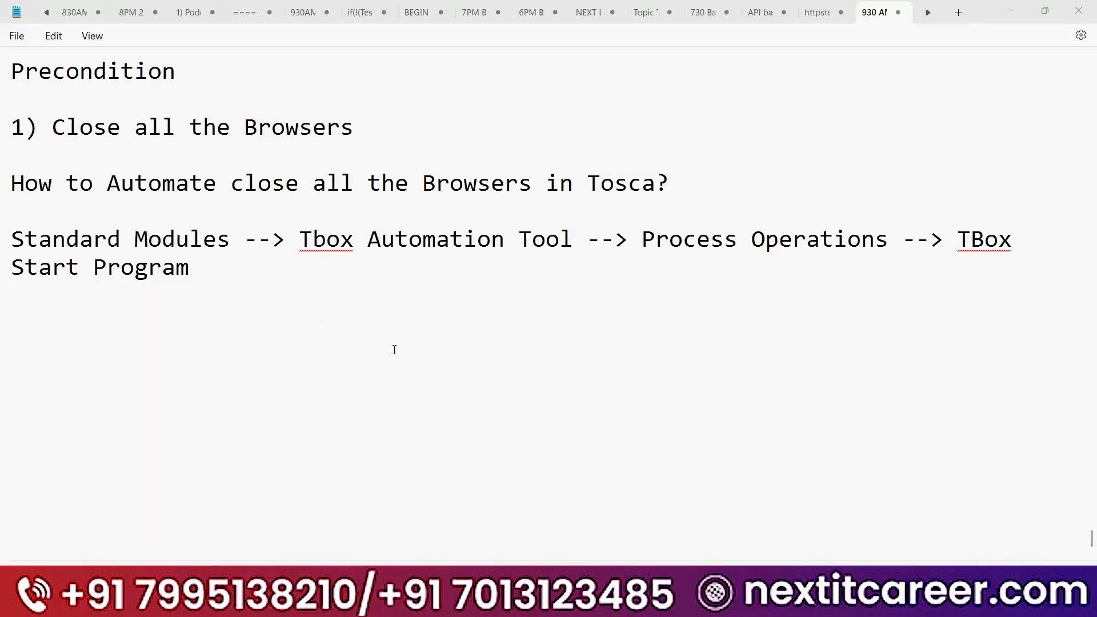
pyautogui.hotkey('alt', 'Tab')
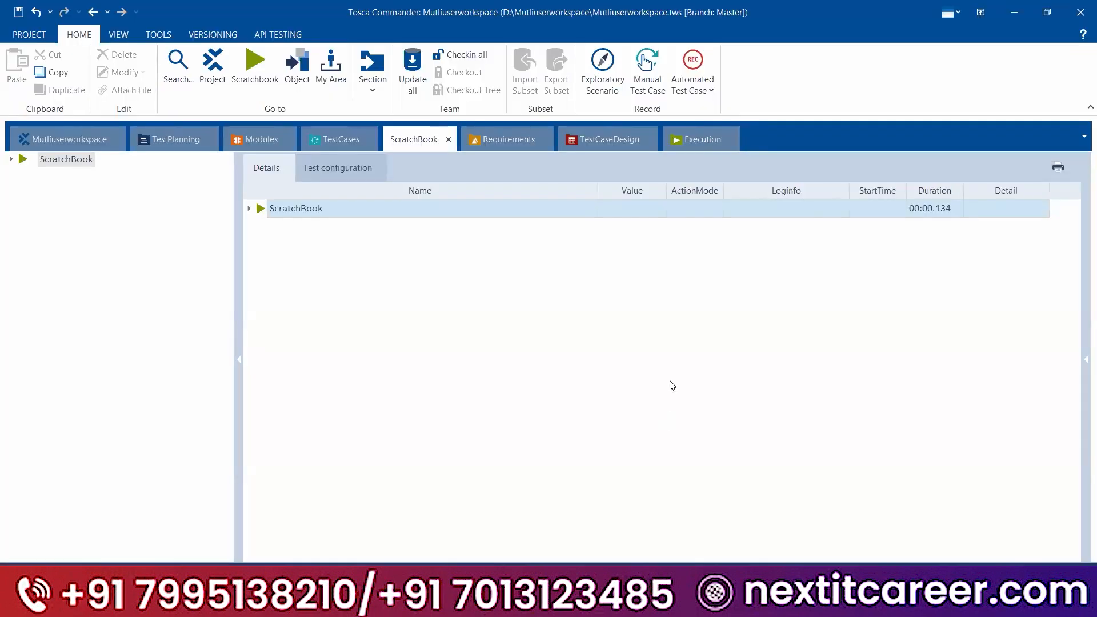
# - Return to the Close All Browsers details in Mutliuserworkspace, expand Arguments and set the first Argument to /f
pyautogui.click(63, 139)
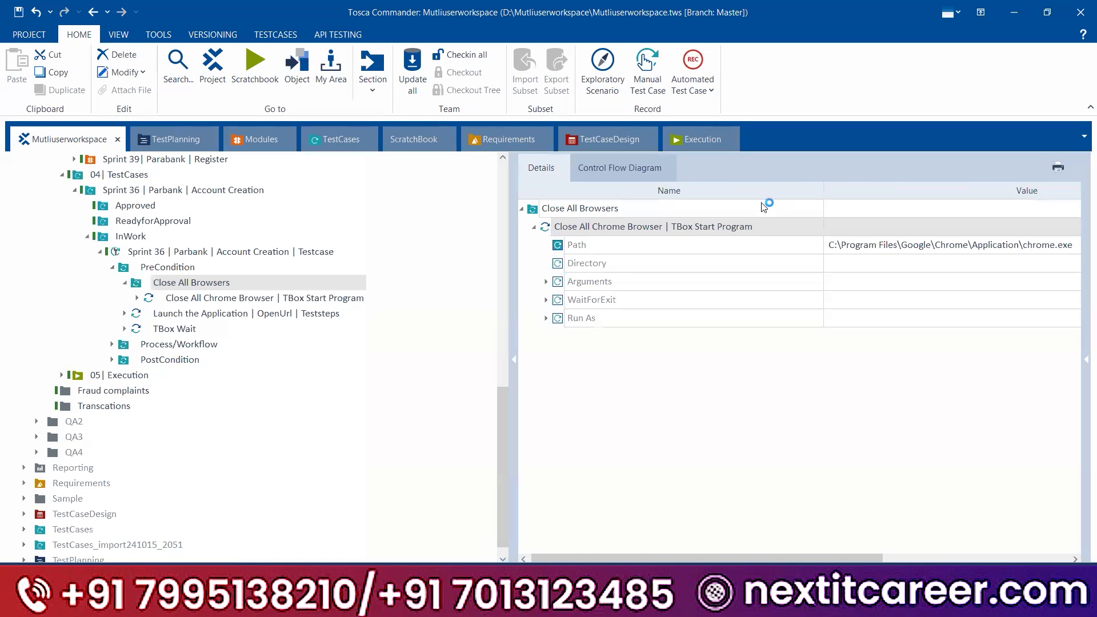
pyautogui.moveTo(820, 187); pyautogui.dragTo(763, 189)
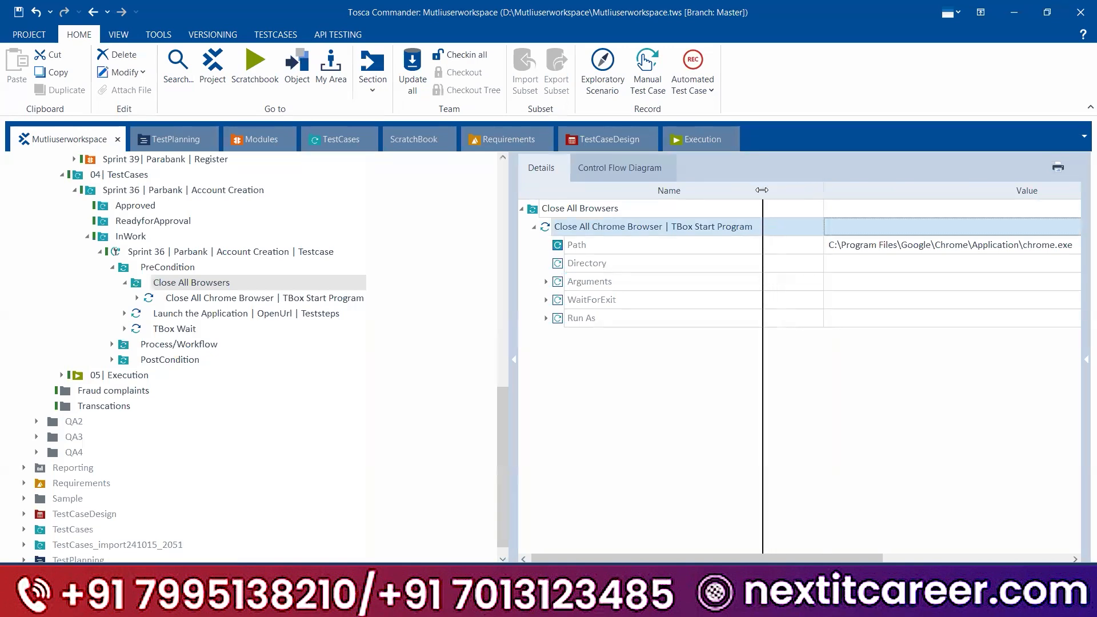
pyautogui.click(546, 281)
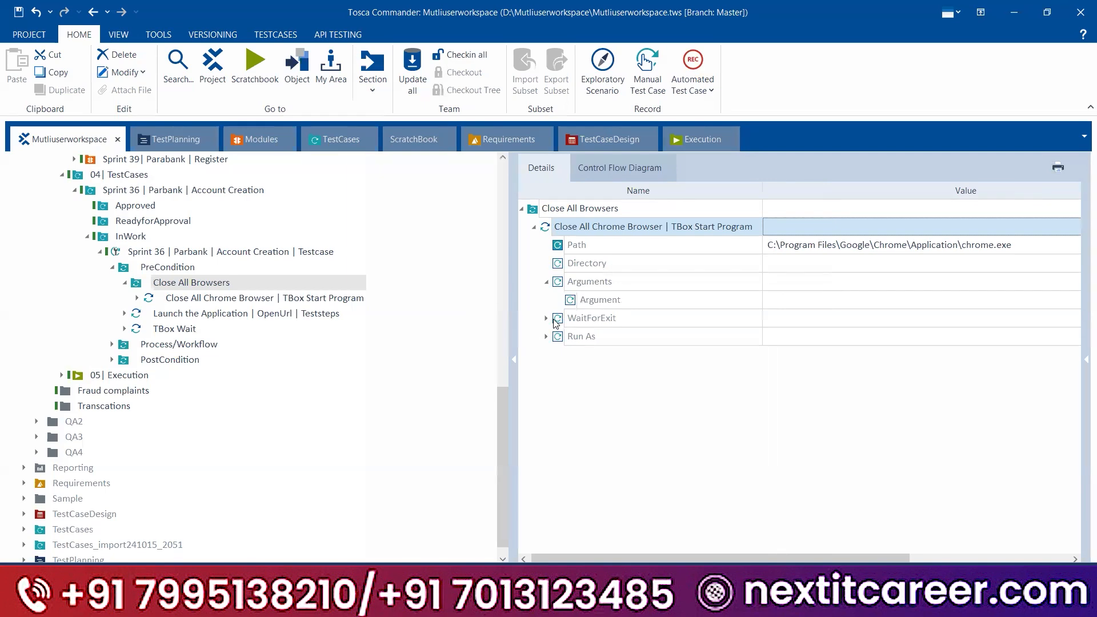
pyautogui.moveTo(556, 324)
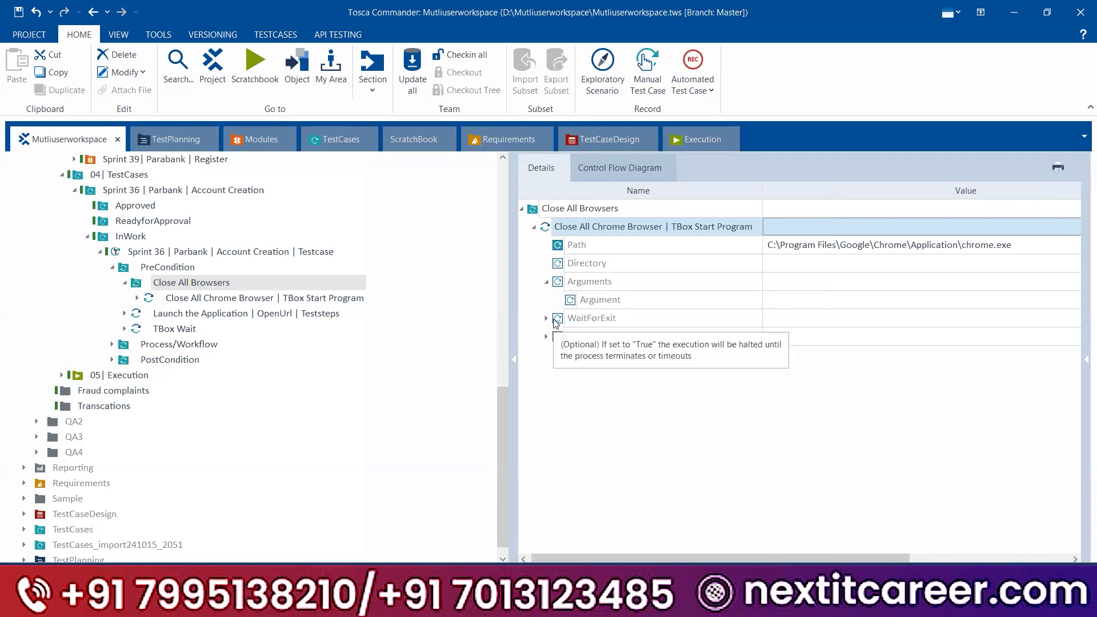
pyautogui.click(779, 296)
pyautogui.click(778, 296)
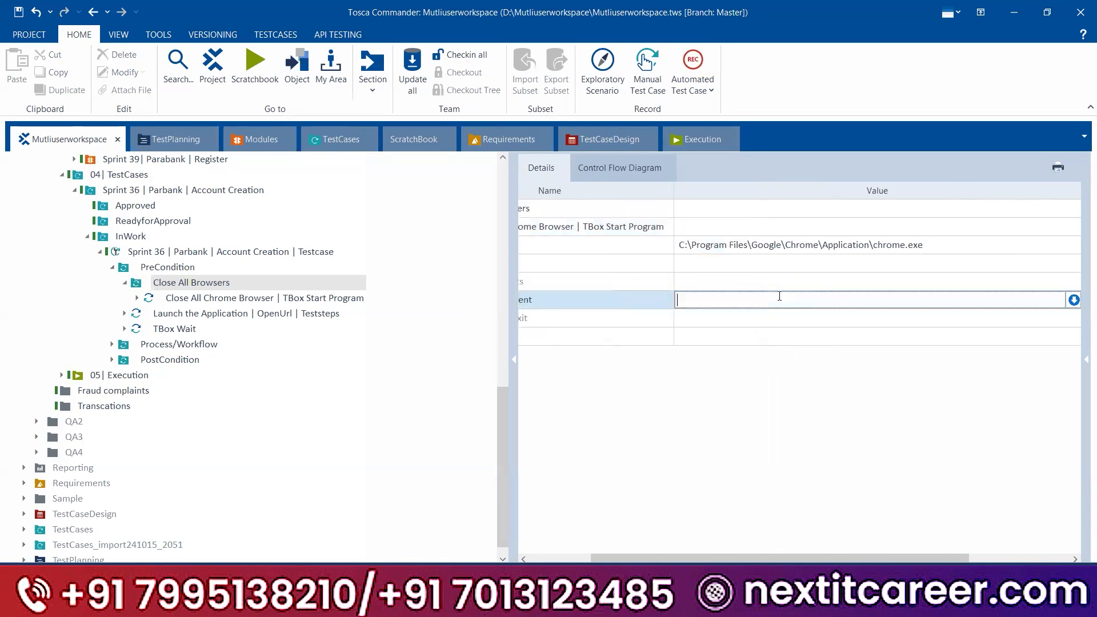
pyautogui.write('/f')
pyautogui.press('Return')
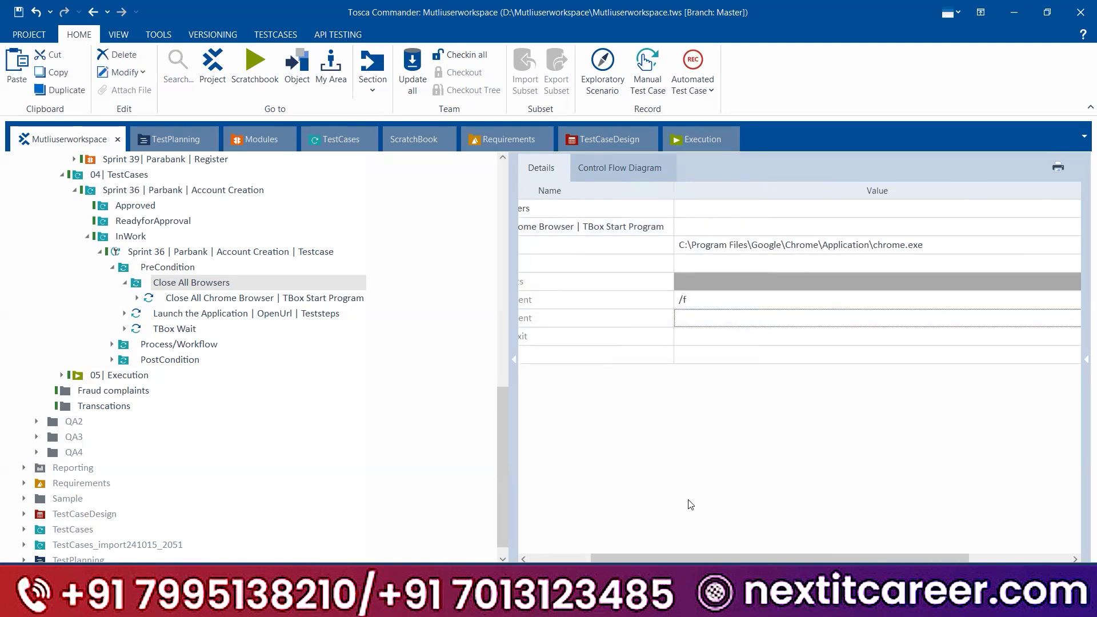
# - Set the second Argument of the Close All Chrome Browser test step to /im
pyautogui.moveTo(709, 557); pyautogui.dragTo(648, 556)
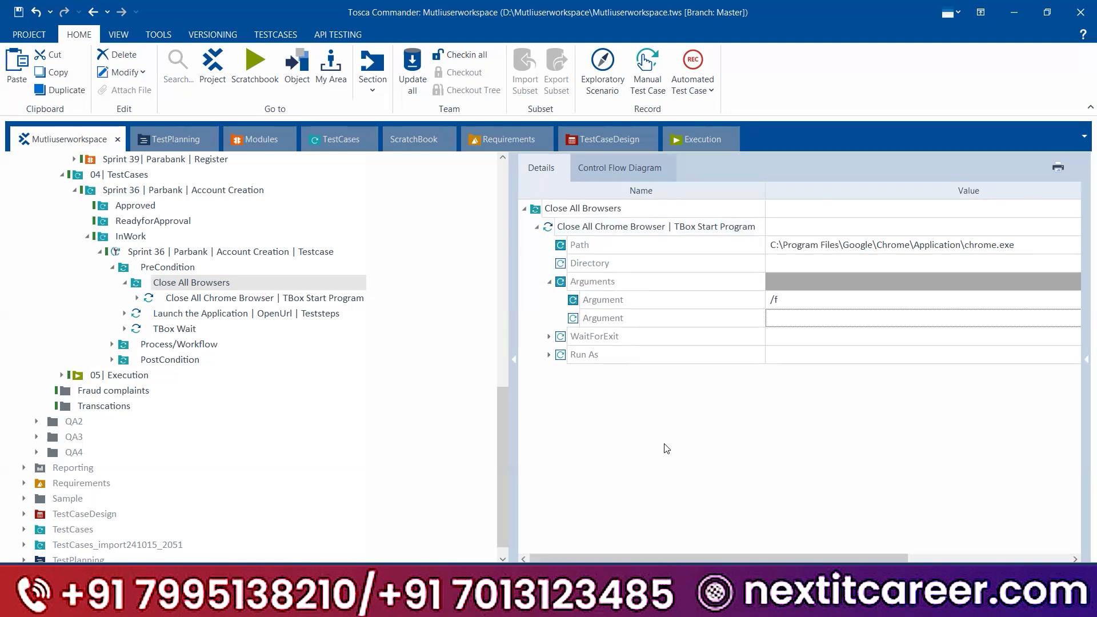
pyautogui.click(786, 319)
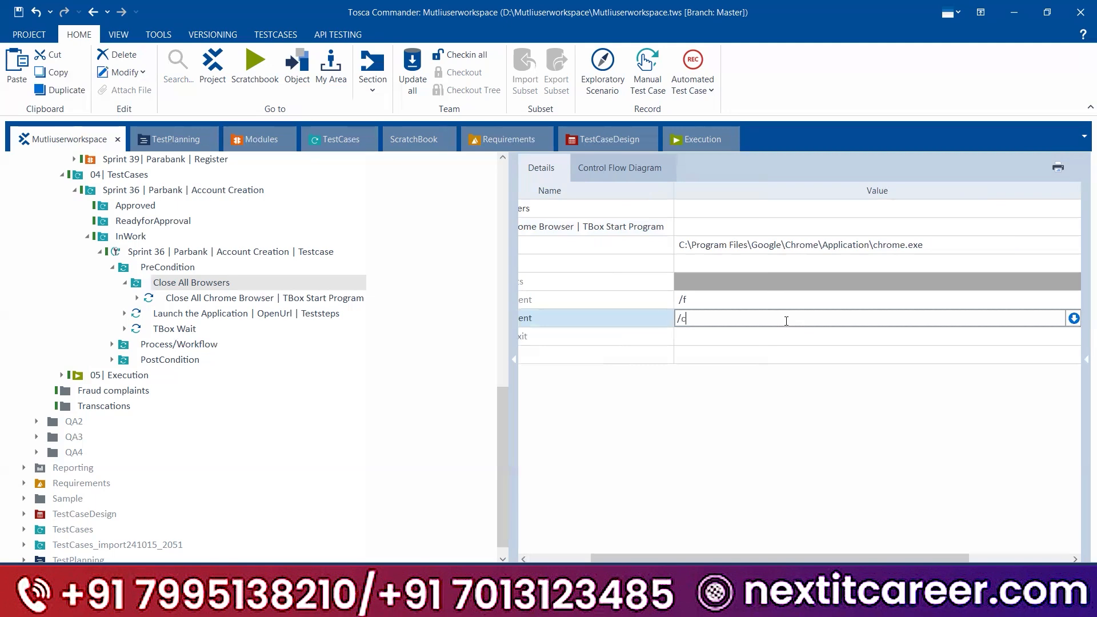
pyautogui.write('/im')
pyautogui.press('Return')
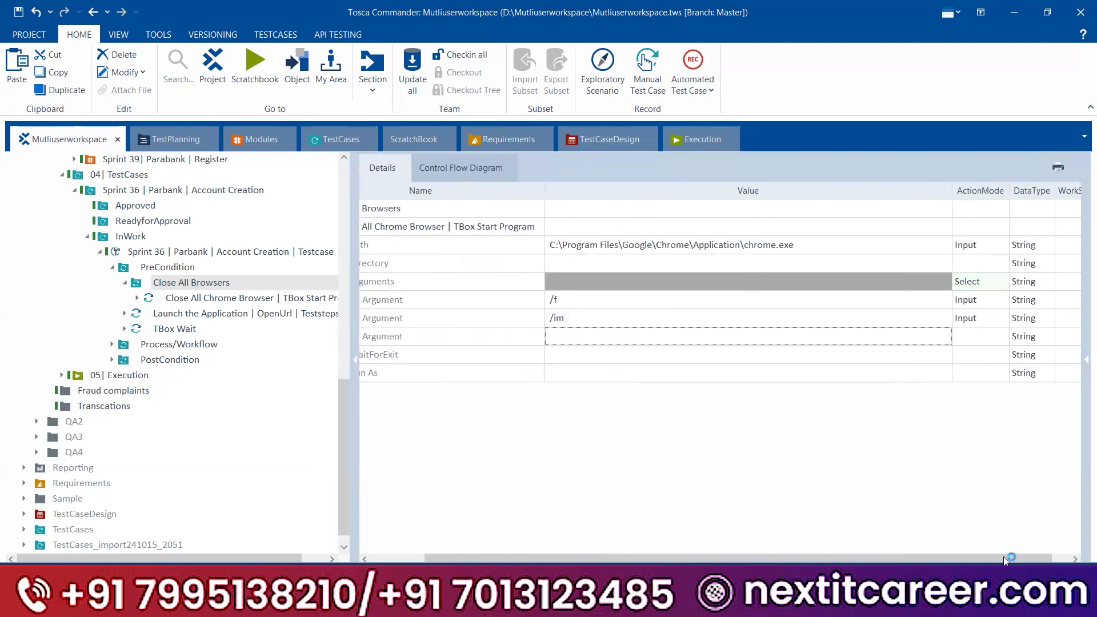
pyautogui.moveTo(499, 561); pyautogui.dragTo(402, 551)
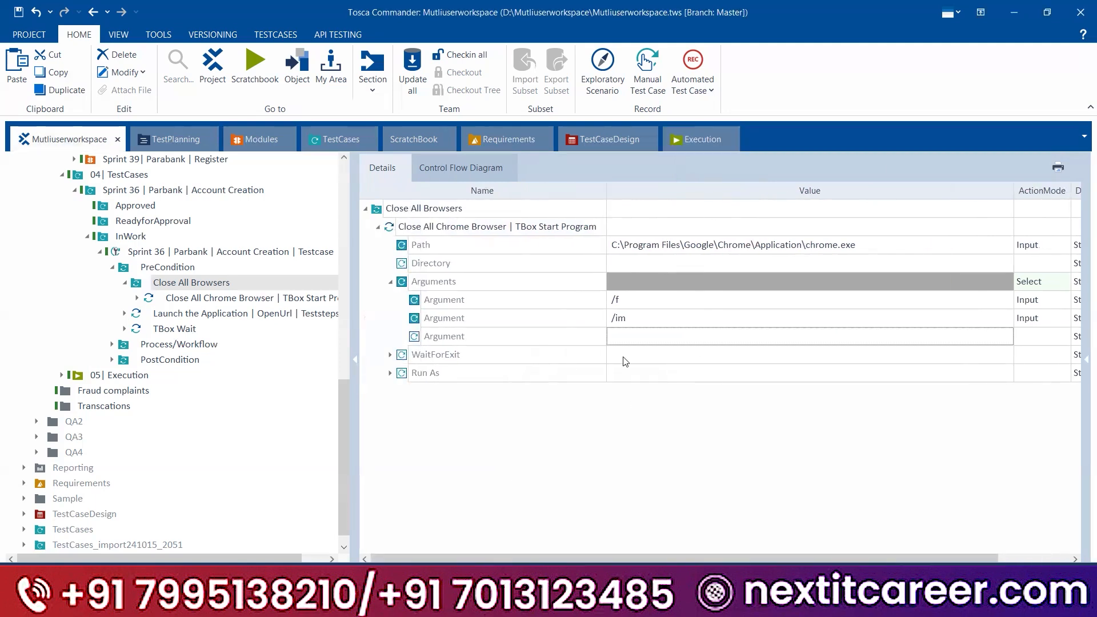
pyautogui.press('super')
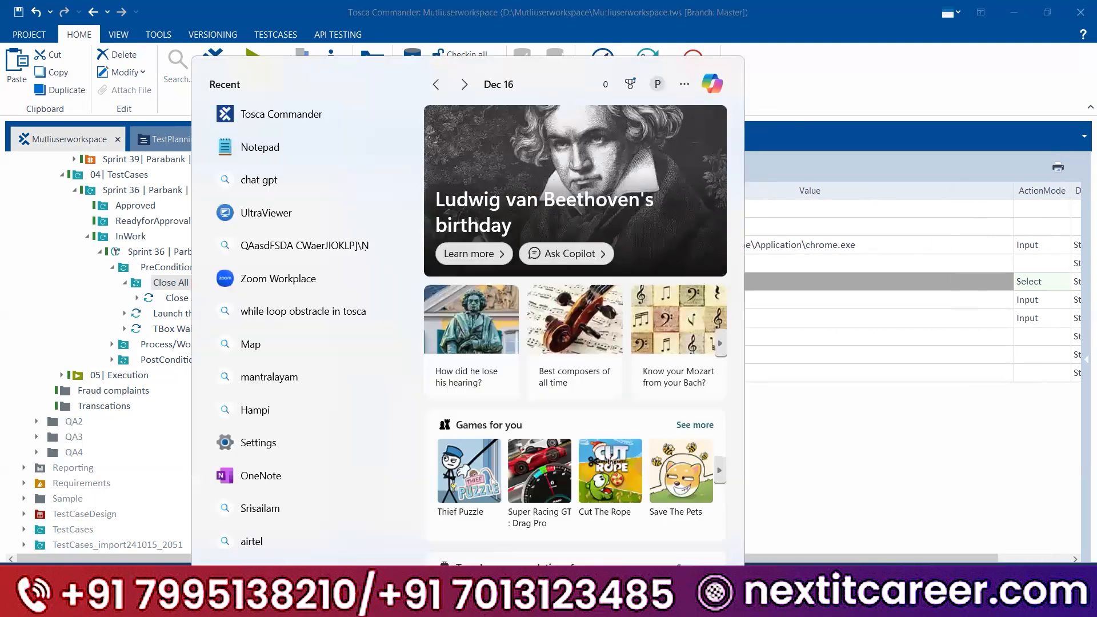
pyautogui.write('chro')
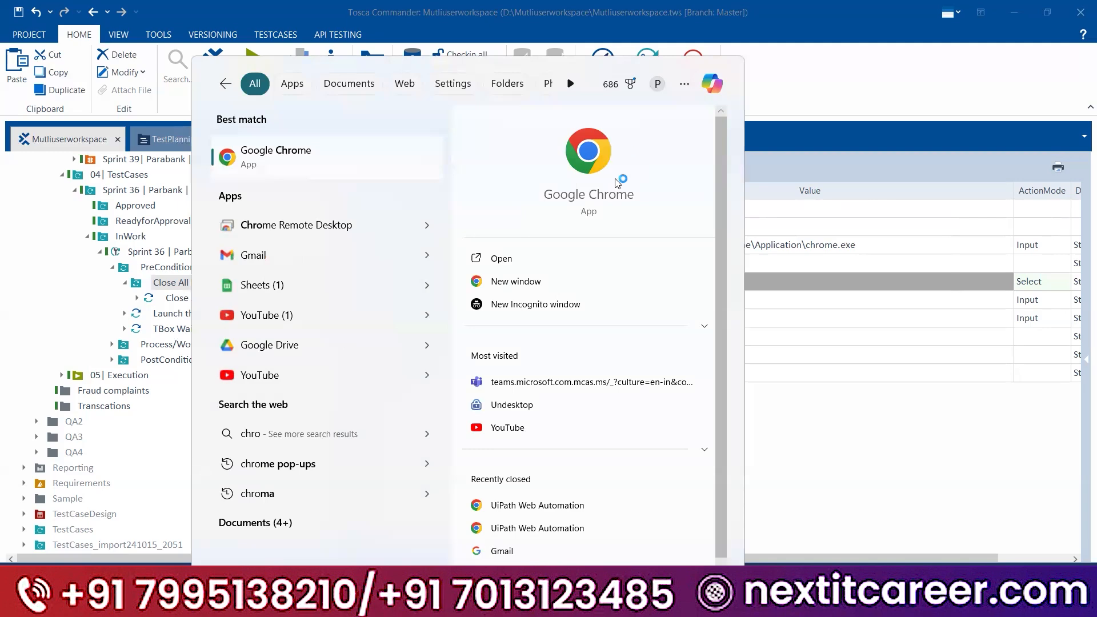
pyautogui.click(824, 384)
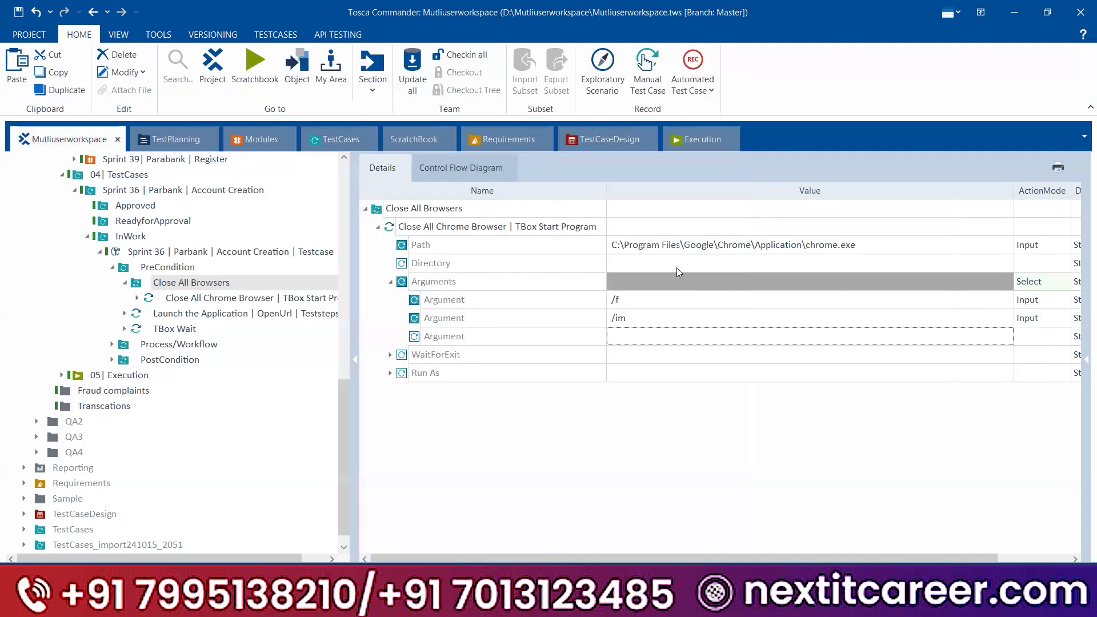
pyautogui.click(501, 228)
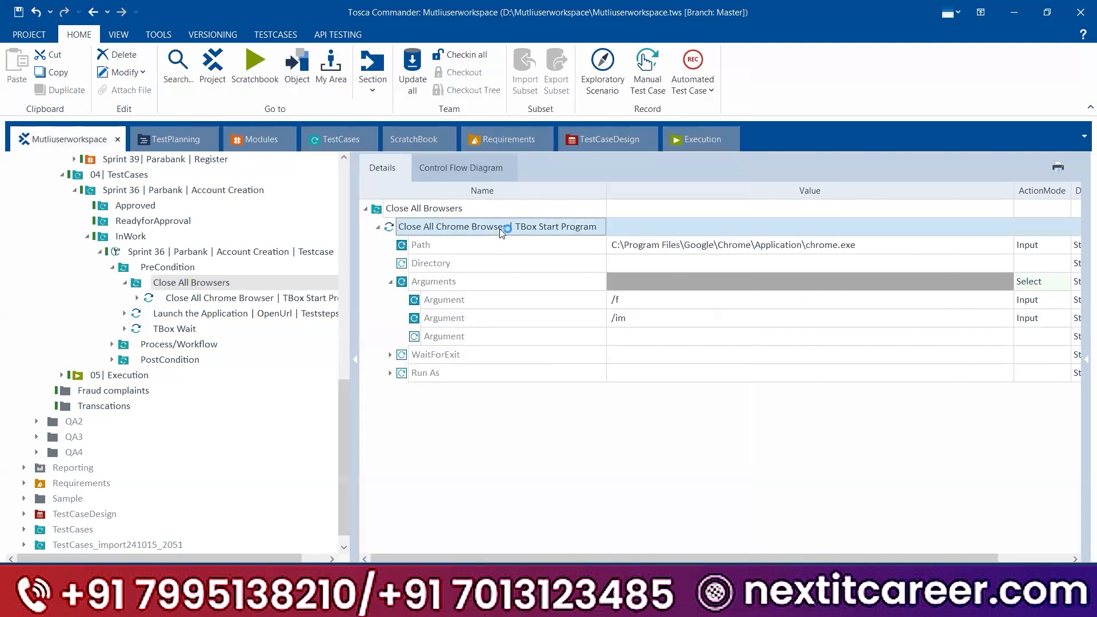
pyautogui.click(637, 251)
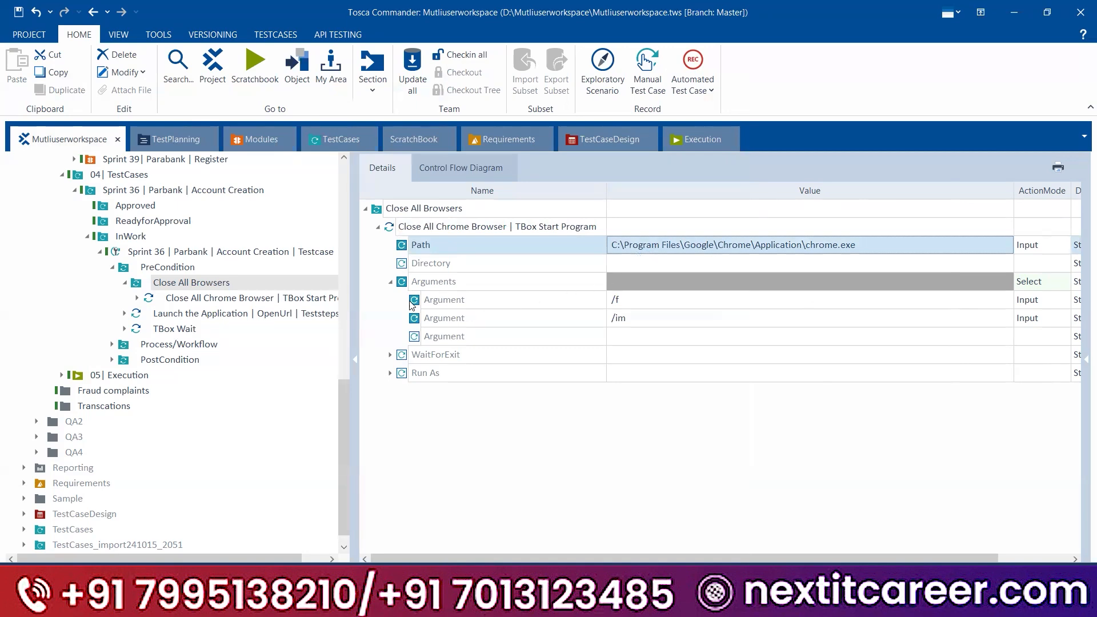
pyautogui.click(452, 302)
pyautogui.click(626, 303)
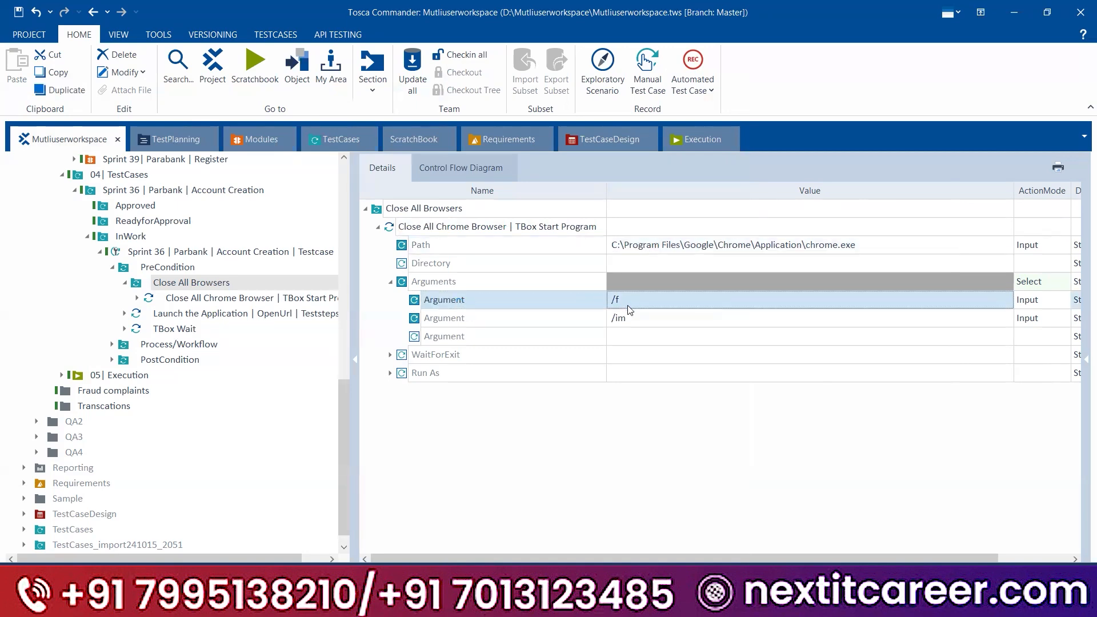
pyautogui.click(628, 317)
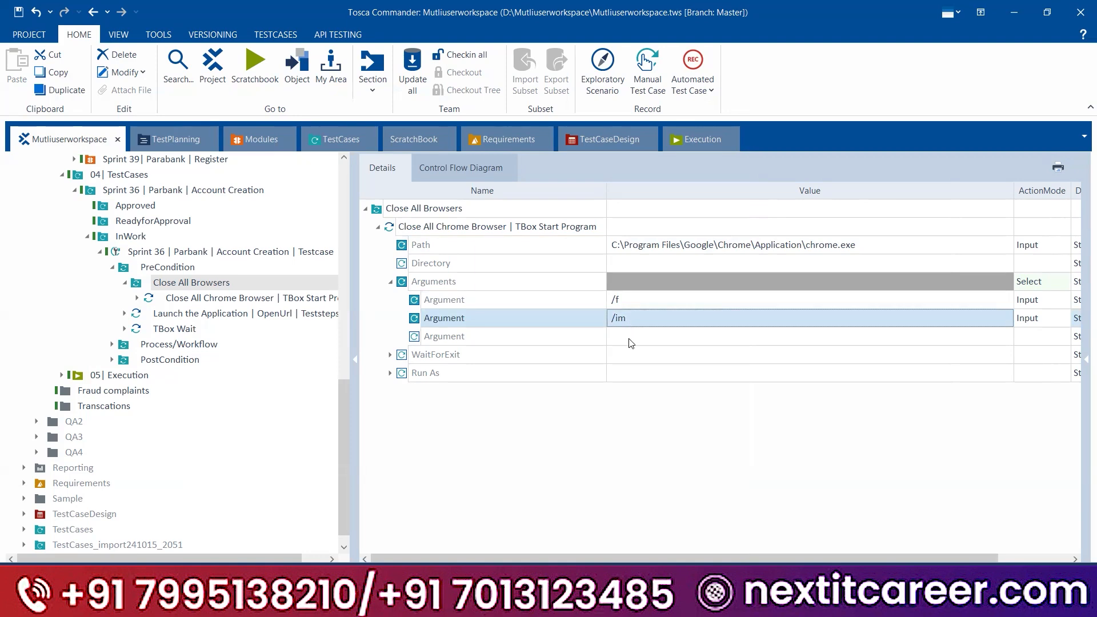
# - Copy chrome.exe from the Path value into the third Argument of Close All Chrome Browser and narrow the Value column
pyautogui.click(630, 339)
pyautogui.click(634, 331)
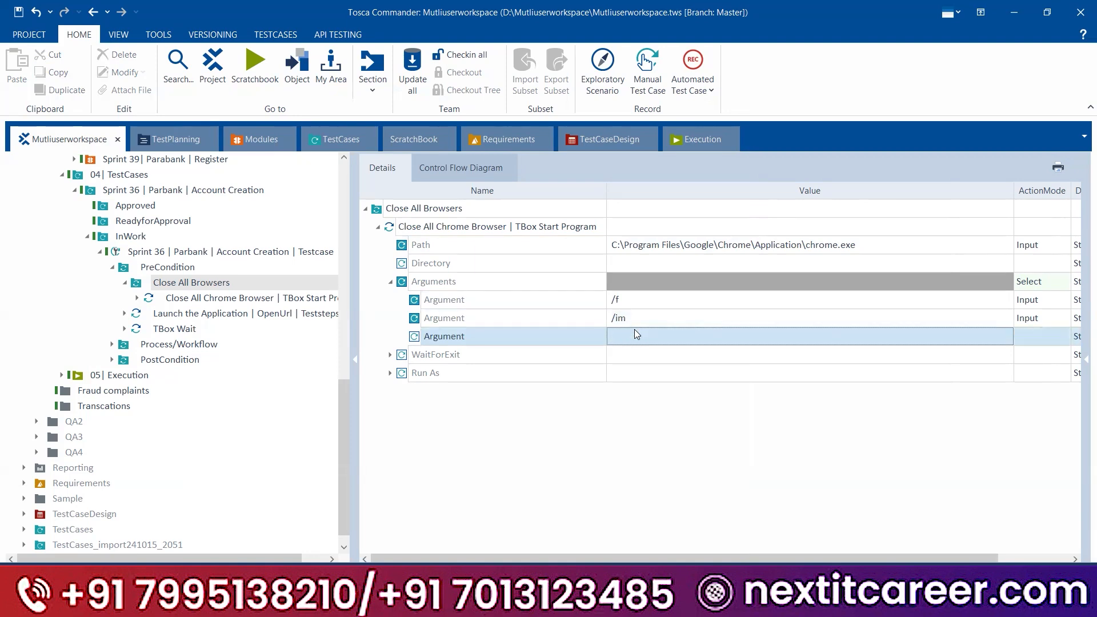
pyautogui.click(634, 331)
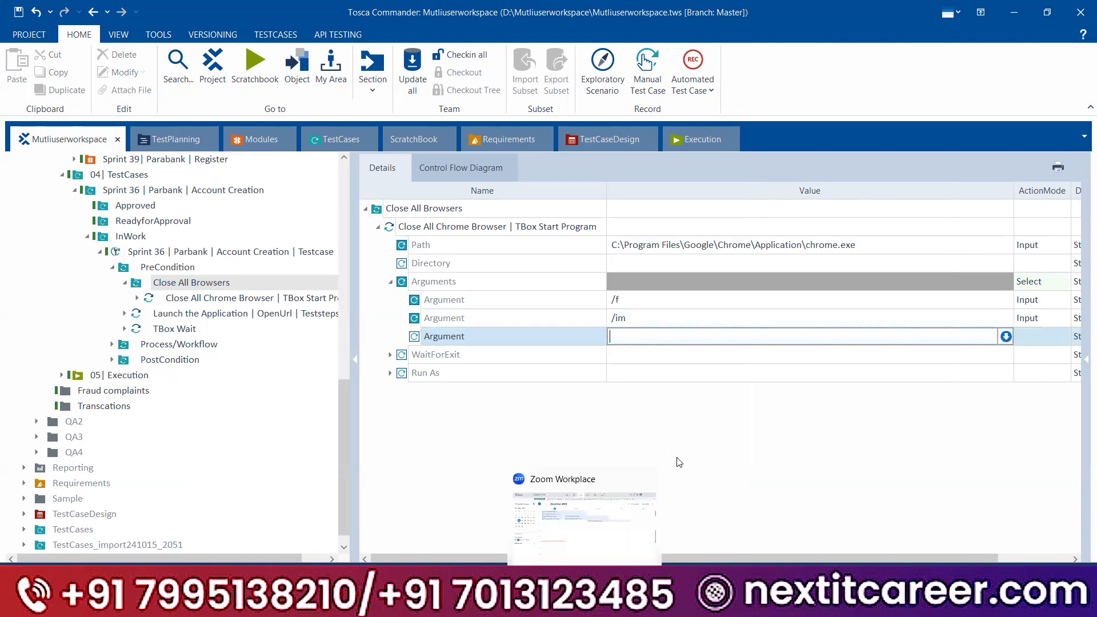
pyautogui.click(822, 244)
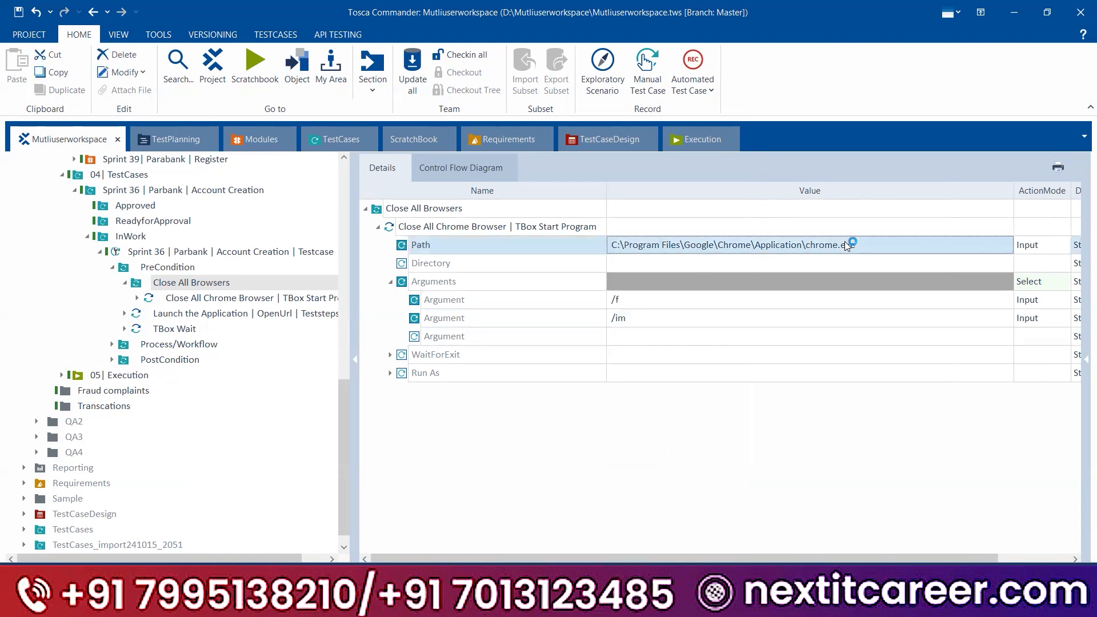
pyautogui.doubleClick(806, 245)
pyautogui.hotkey('ctrl', 'c')
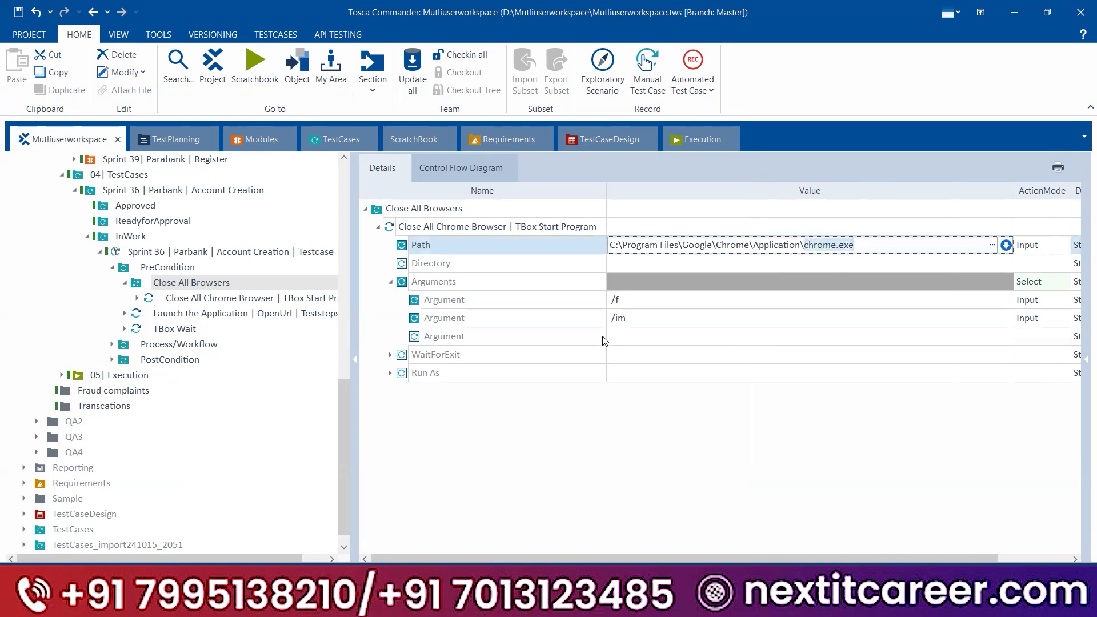
pyautogui.click(625, 334)
pyautogui.click(625, 334)
pyautogui.hotkey('ctrl', 'v')
pyautogui.press('Return')
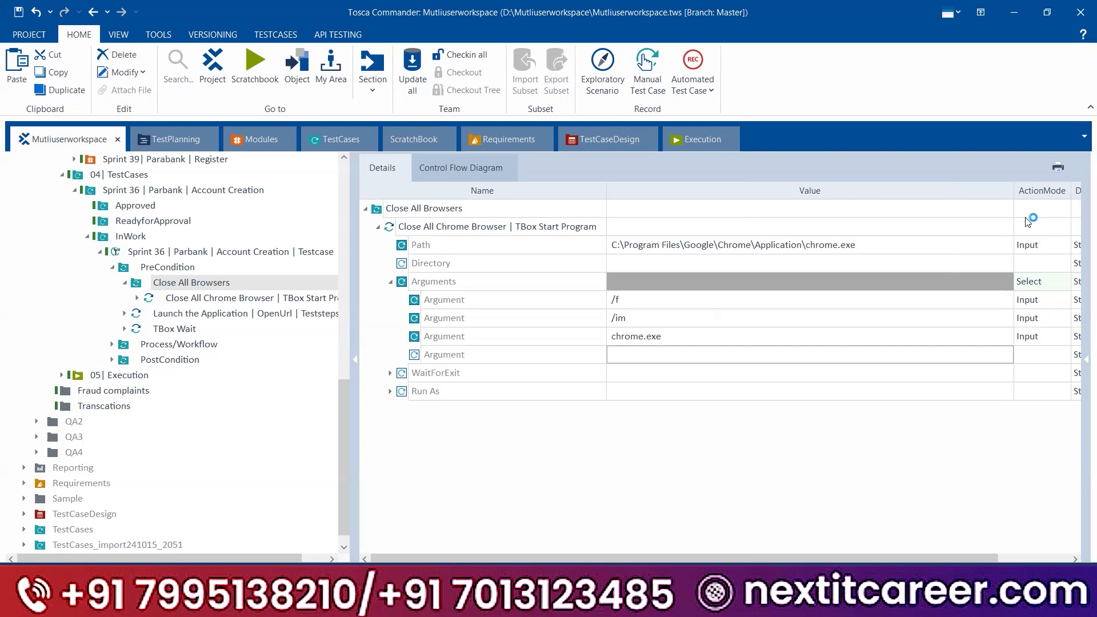
pyautogui.moveTo(1013, 190); pyautogui.dragTo(872, 190)
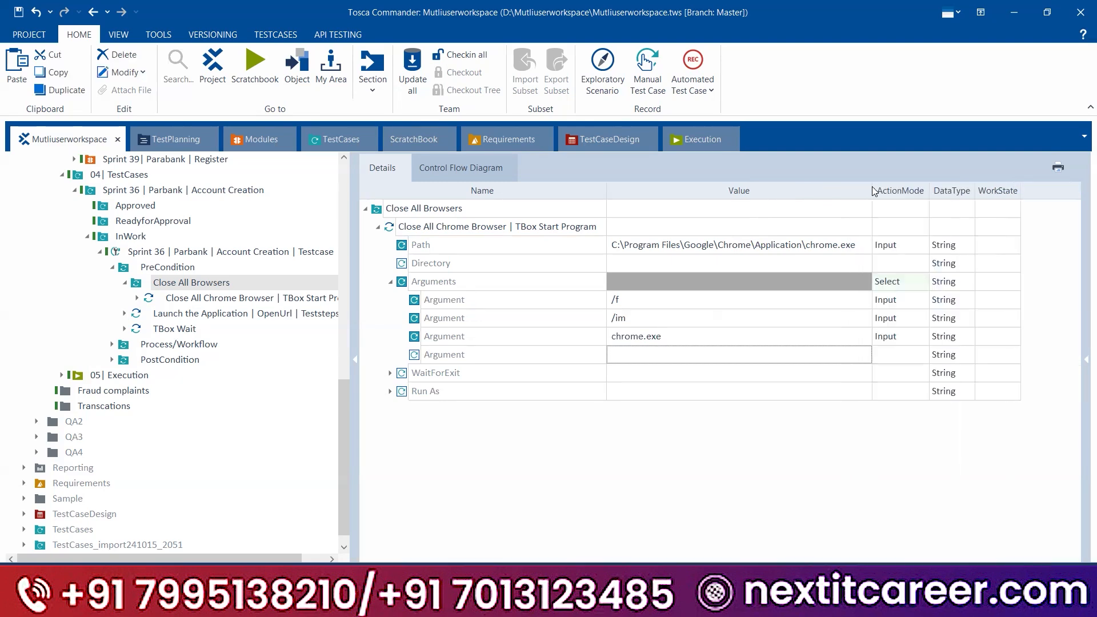
# - Switch to Chrome and open parabank.parasoft.com/parabank/index.htm in the existing tab and again in a second tab
pyautogui.click(571, 604)
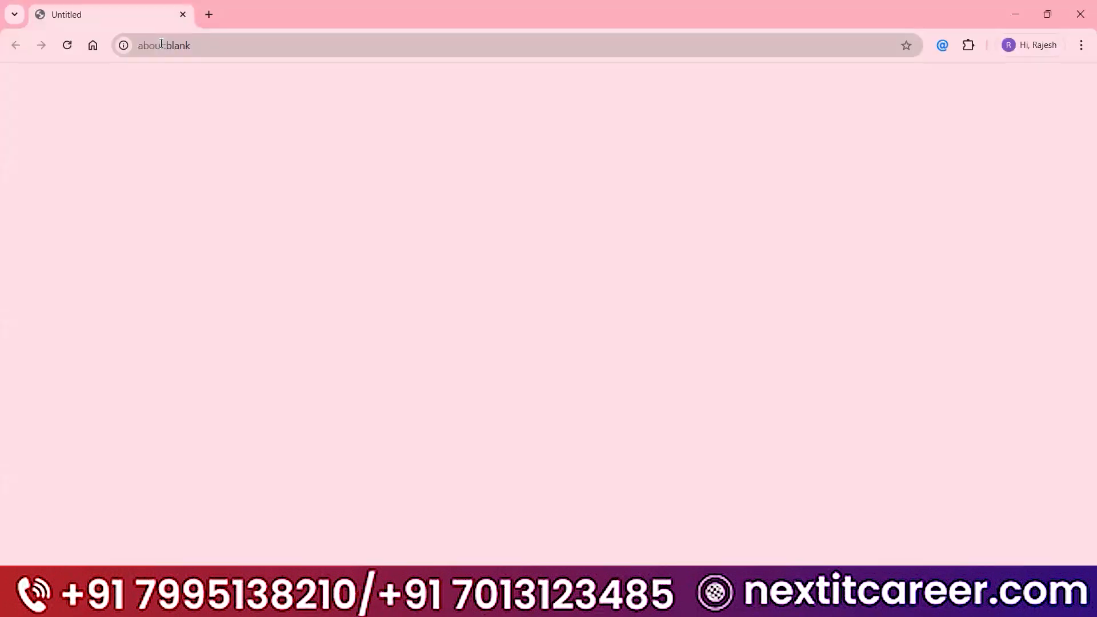
pyautogui.click(161, 44)
pyautogui.write('p')
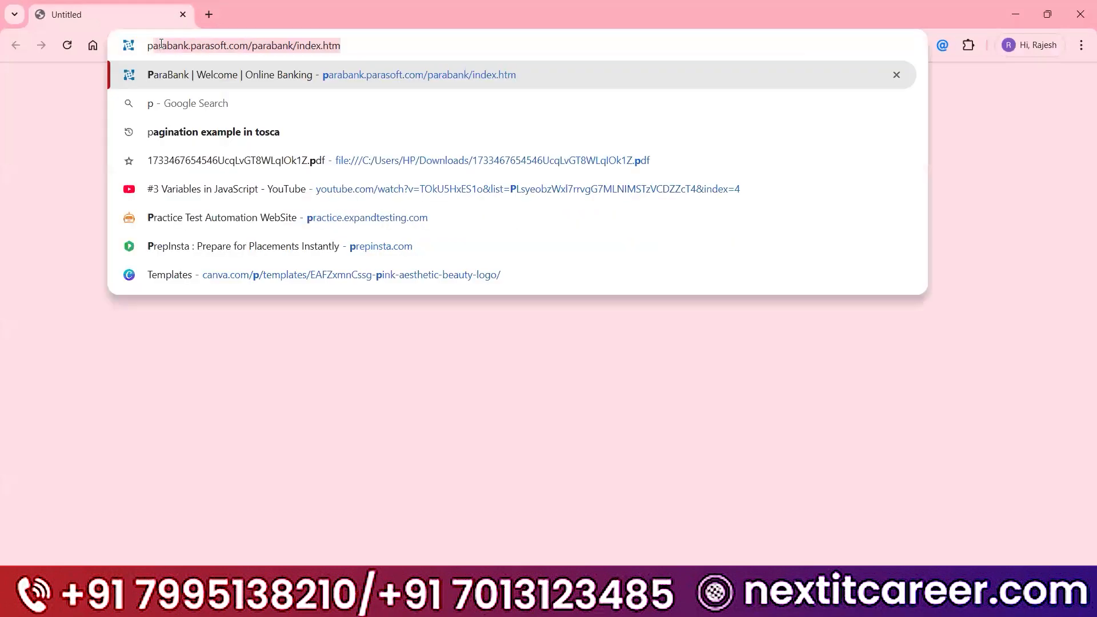
pyautogui.press('Return')
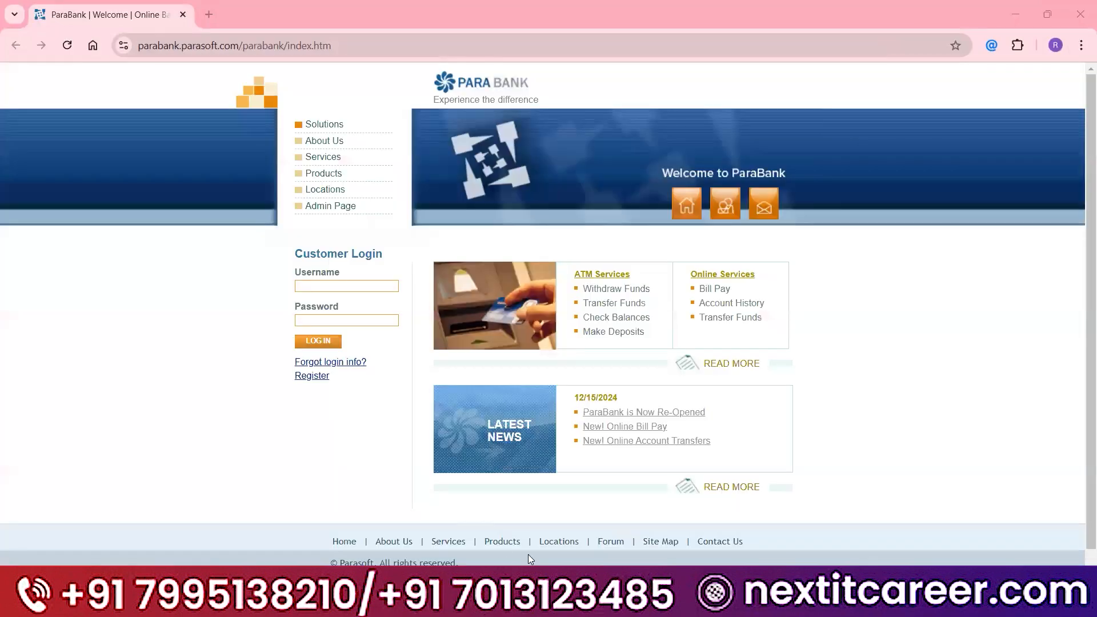
pyautogui.click(223, 46)
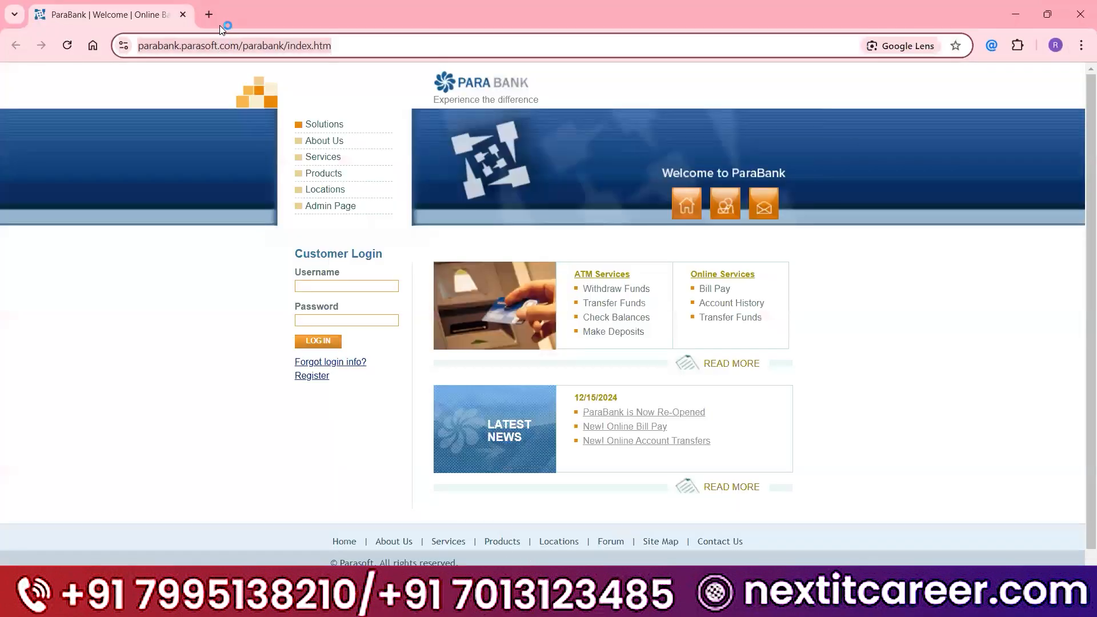
pyautogui.click(209, 20)
pyautogui.hotkey('ctrl', 'v')
pyautogui.press('Return')
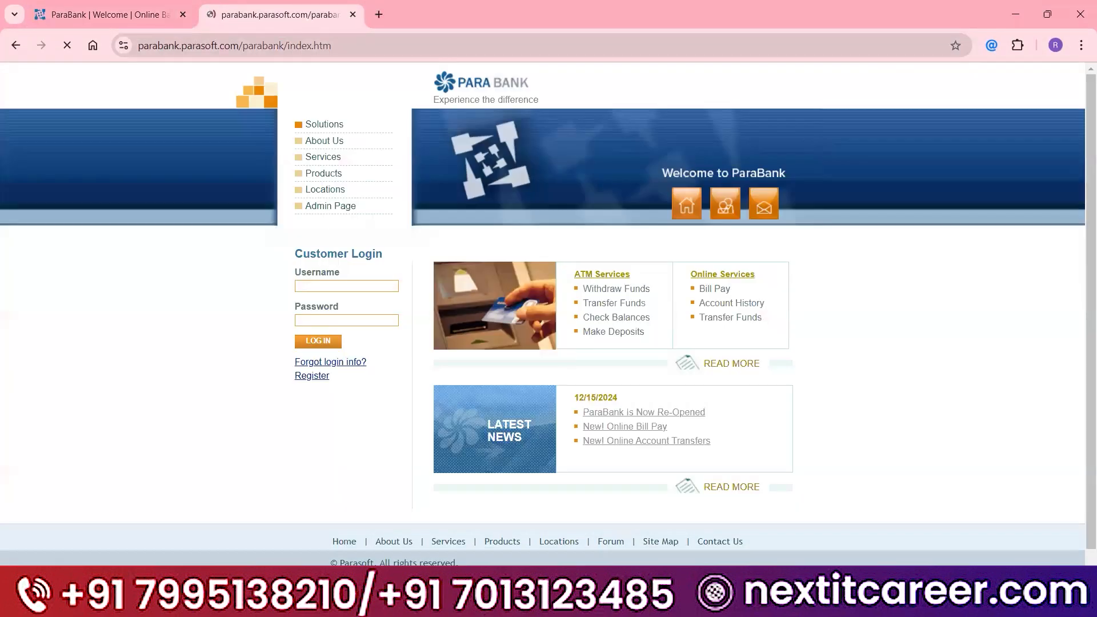
# - Open a new Chrome window and load the Demo Web Shop site, demowebshop.tricentis.com
pyautogui.rightClick(711, 602)
pyautogui.click(679, 519)
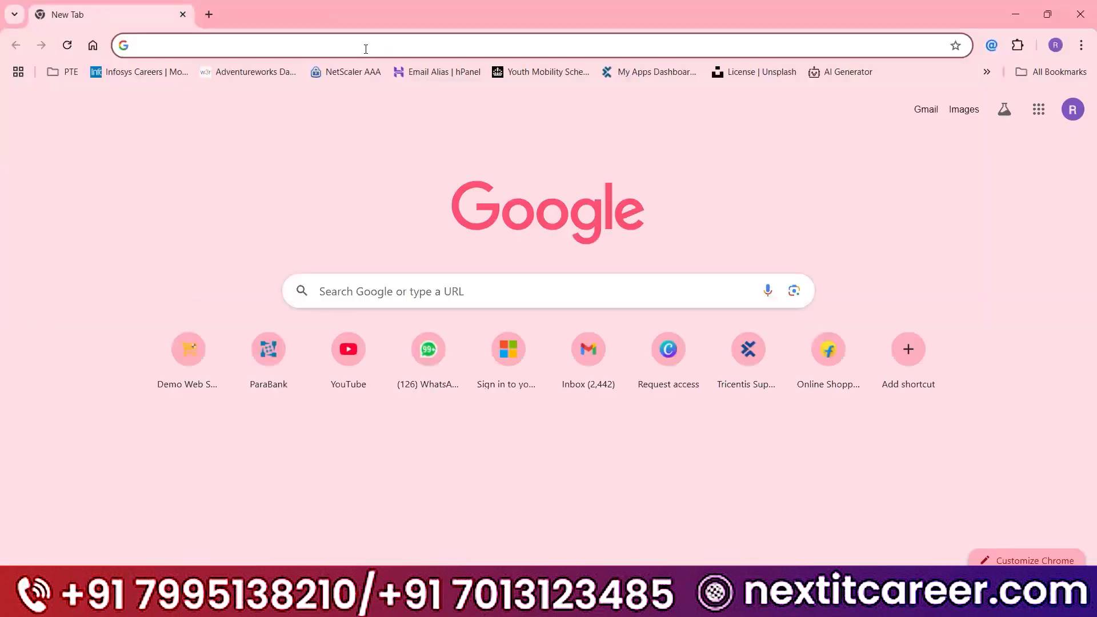
pyautogui.write('de')
pyautogui.press('Return')
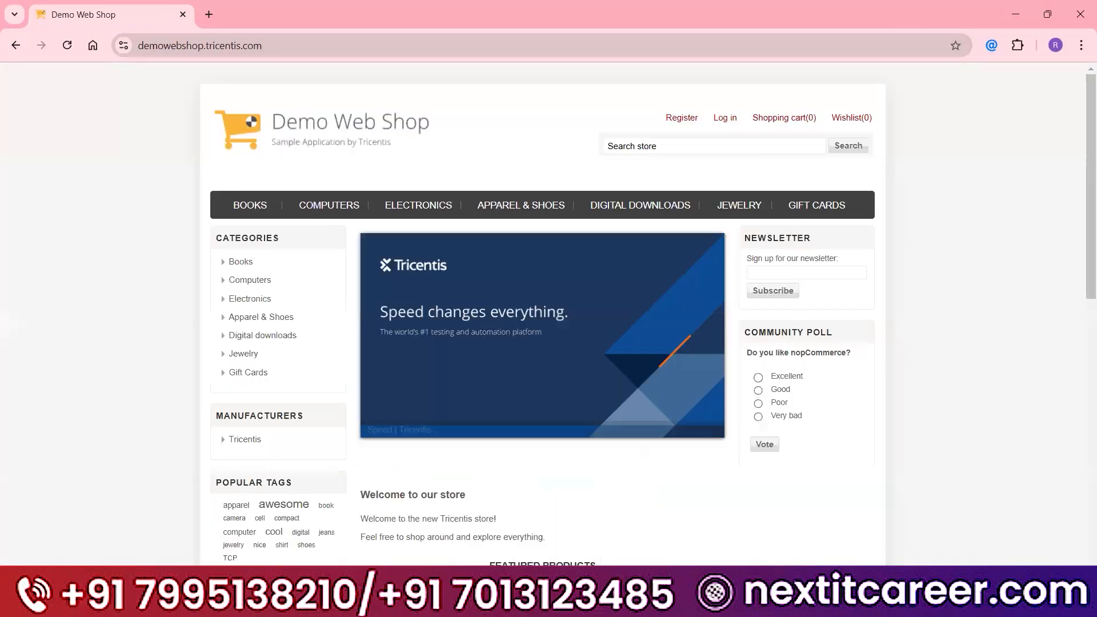
# - Switch to Tosca Commander, run the Close All Chrome Browser test step in the ScratchBook, and check the open Chrome windows
pyautogui.click(680, 601)
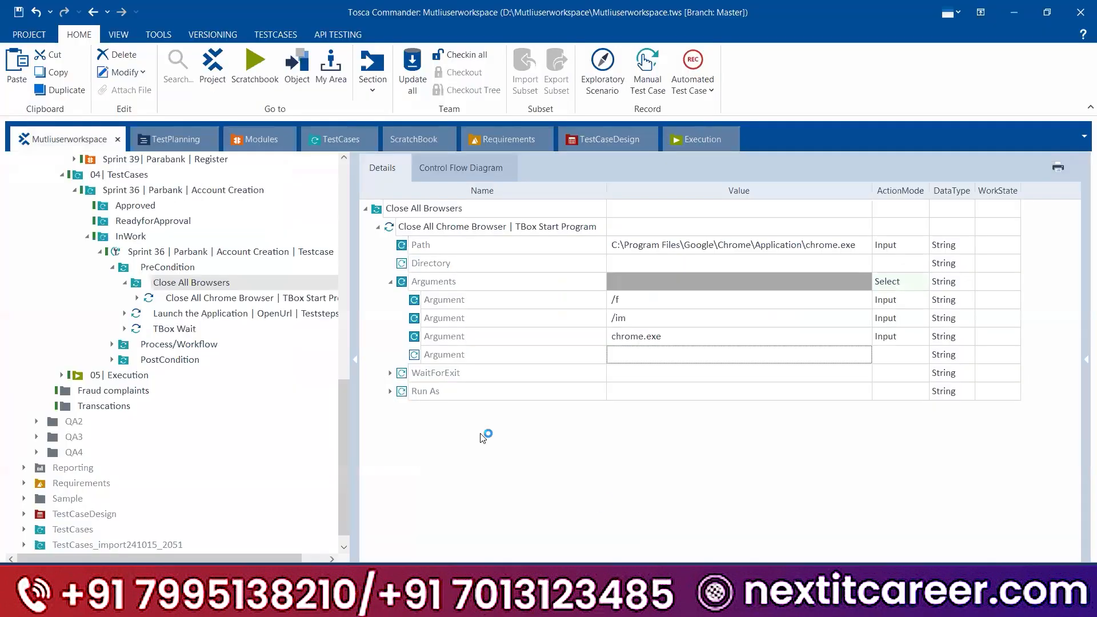
pyautogui.rightClick(390, 227)
pyautogui.click(452, 291)
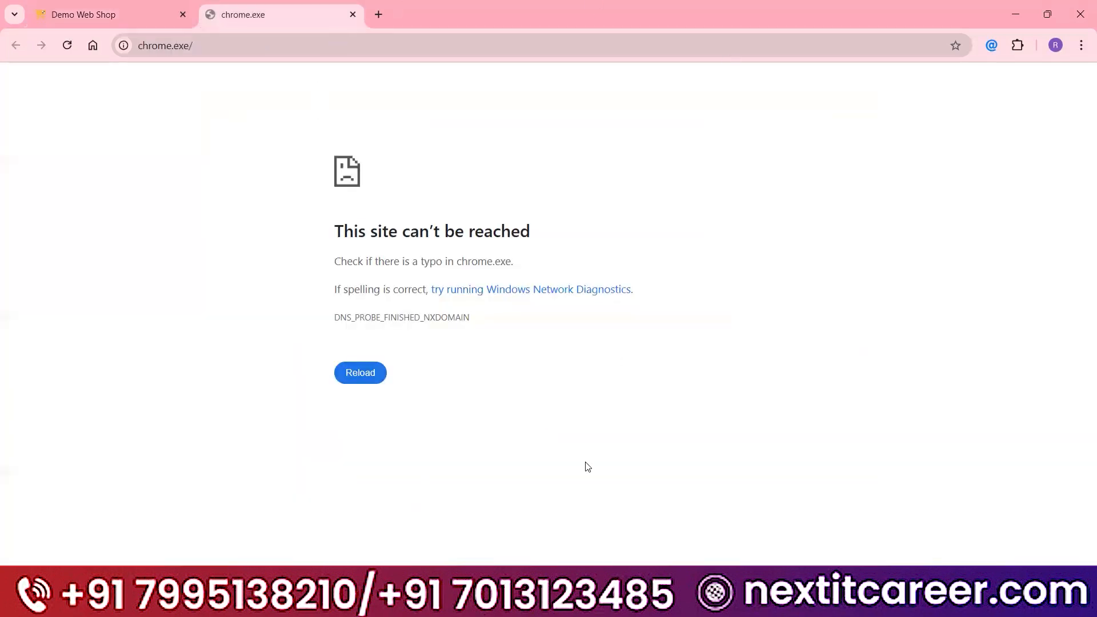
pyautogui.moveTo(712, 597)
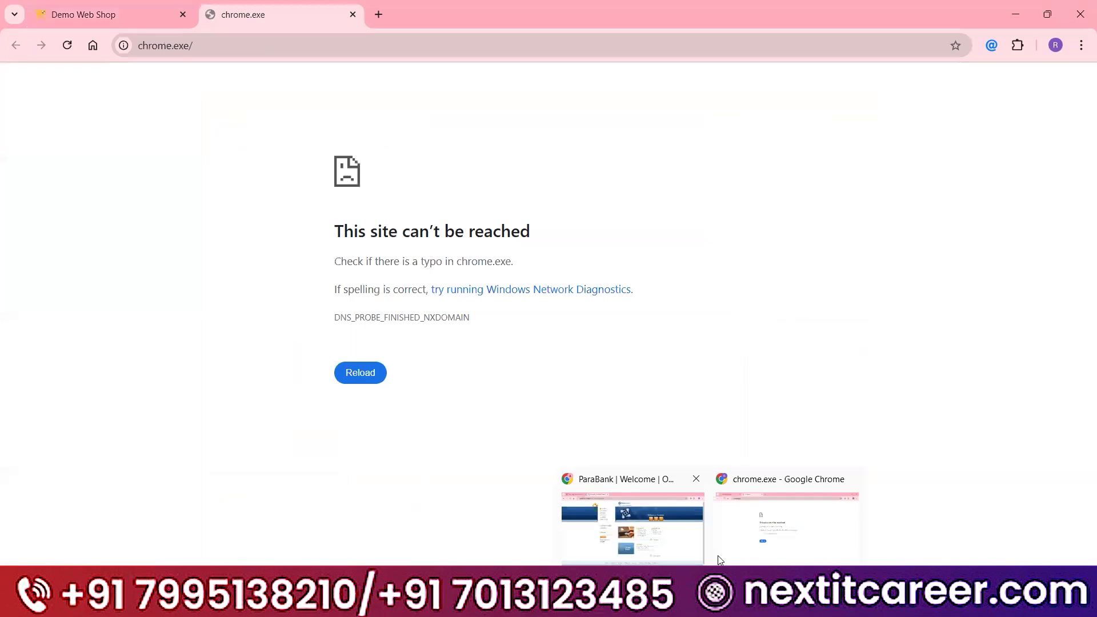
pyautogui.click(652, 539)
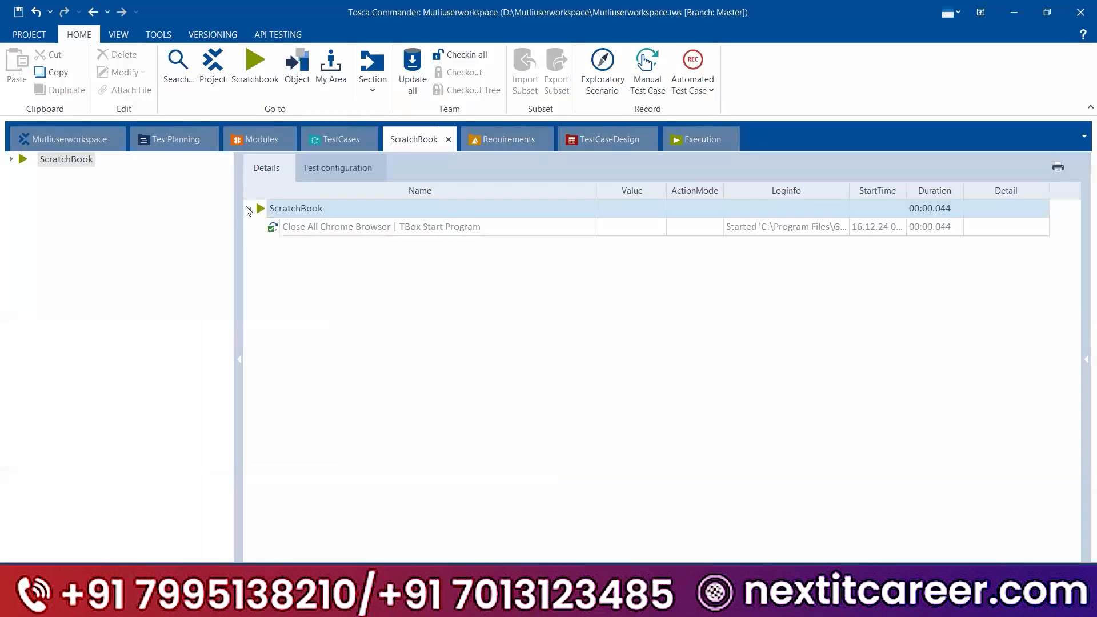
# - Read the full Loginfo entry for the Close All Chrome Browser run in the ScratchBook
pyautogui.click(787, 231)
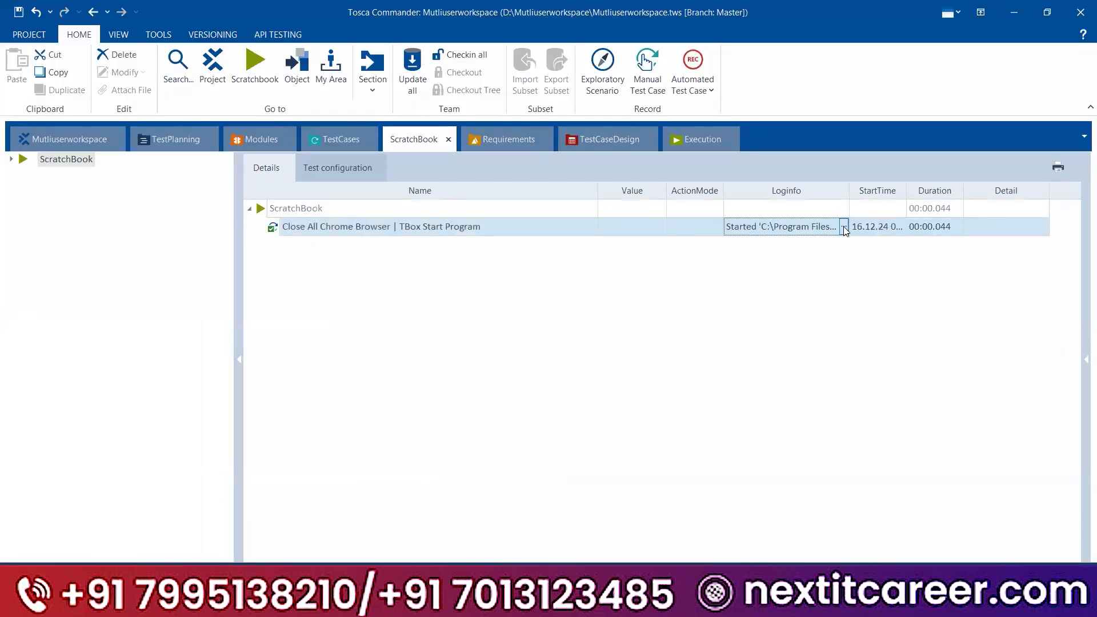
pyautogui.click(844, 227)
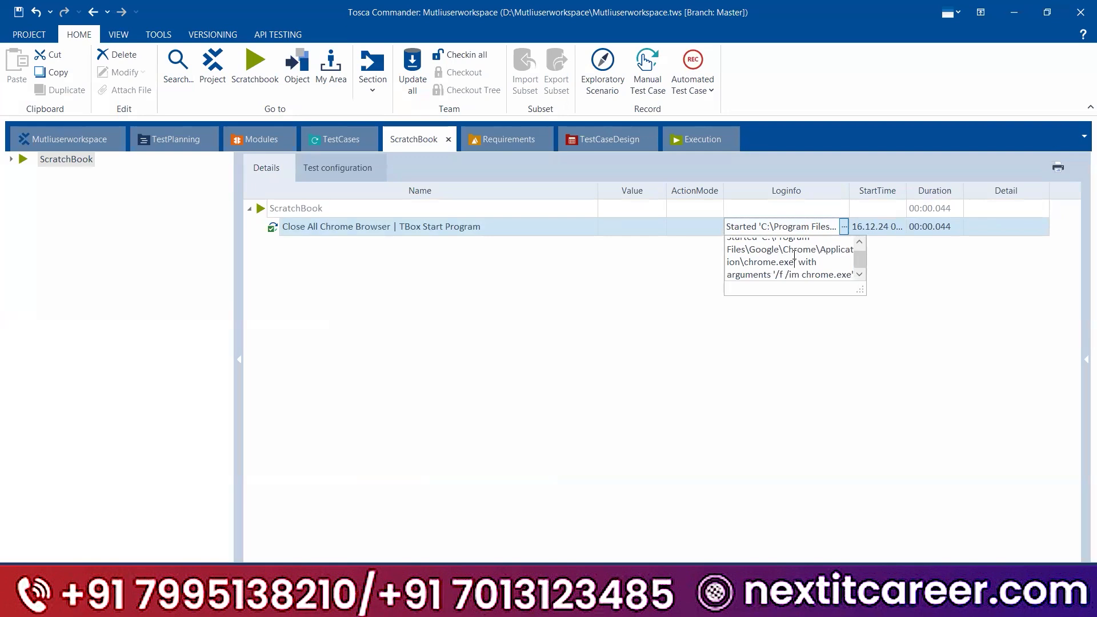
pyautogui.click(509, 315)
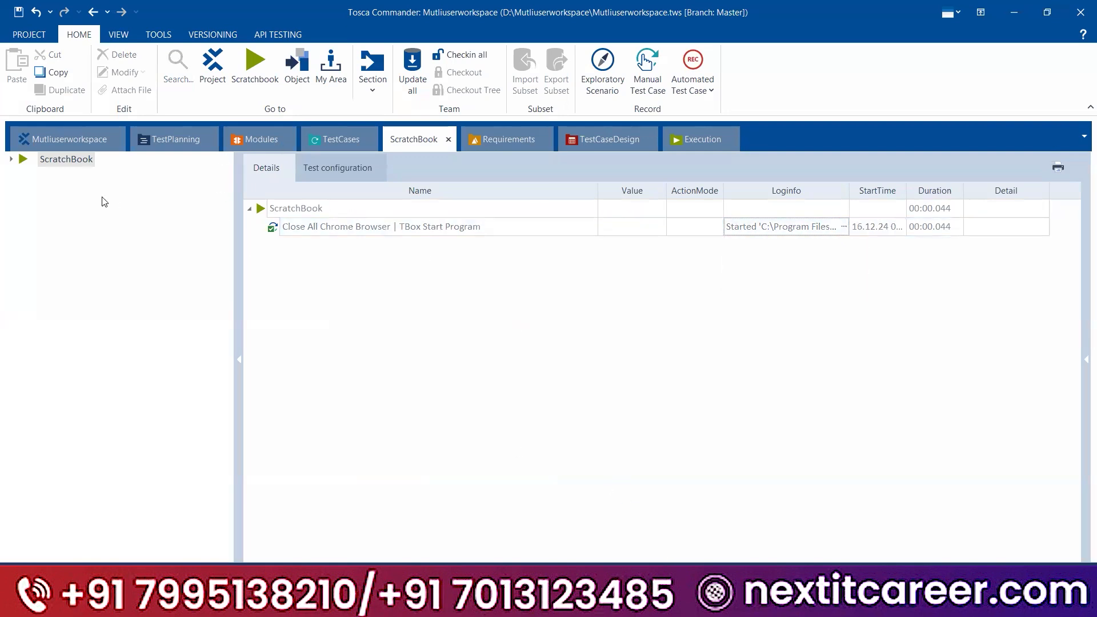
# - Return to the Close All Chrome Browser test step in Mutliuserworkspace and replace its Path value with taskkill
pyautogui.click(64, 142)
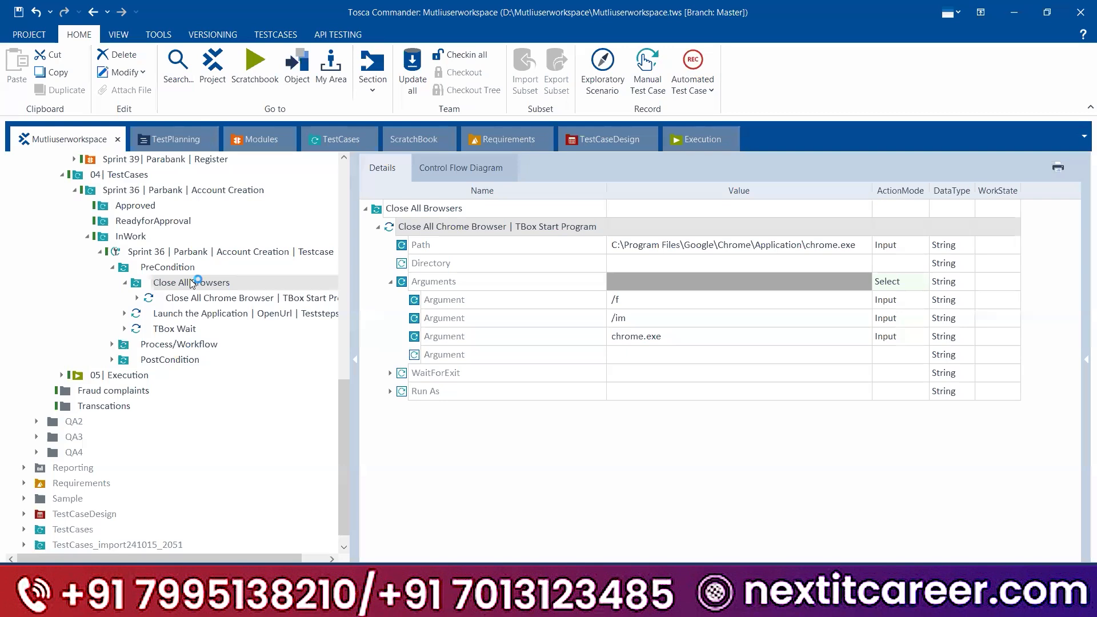
pyautogui.click(193, 297)
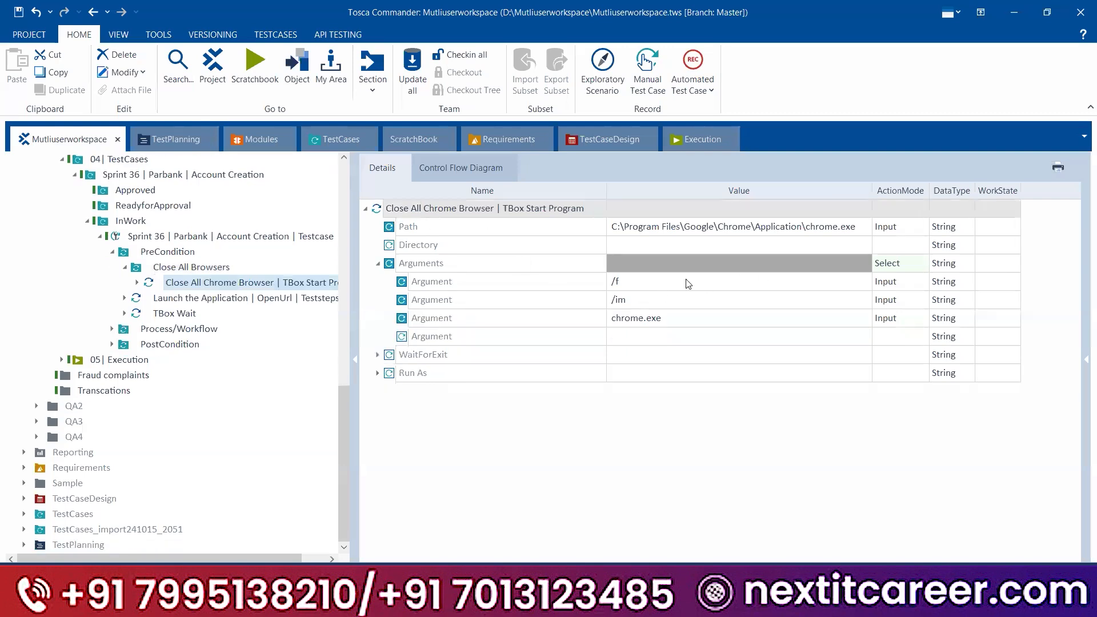
pyautogui.click(461, 230)
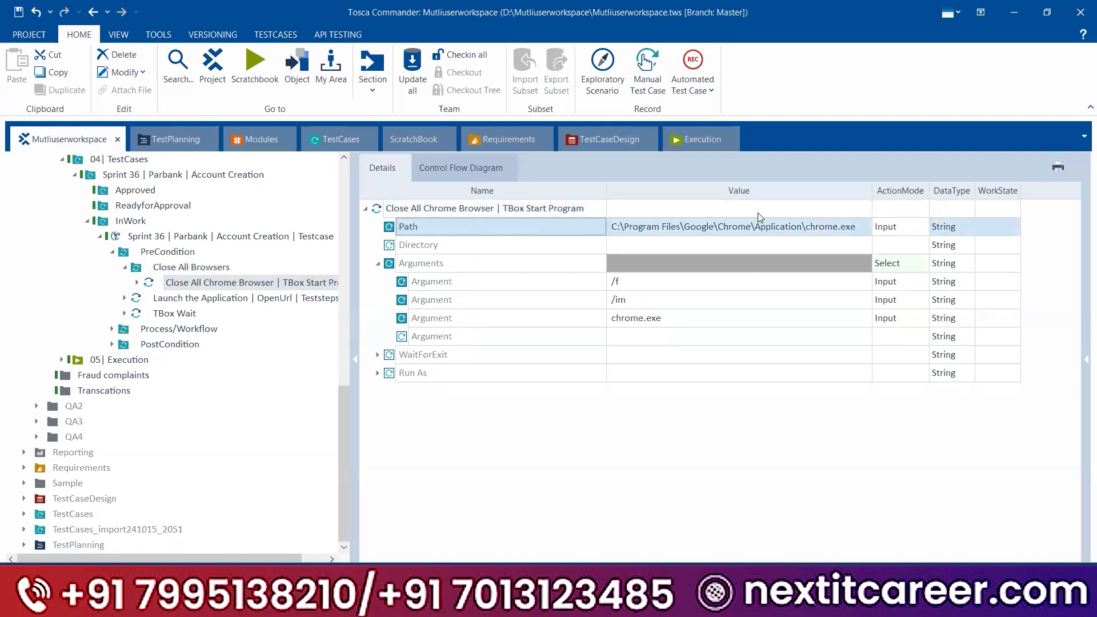
pyautogui.click(747, 231)
pyautogui.click(747, 230)
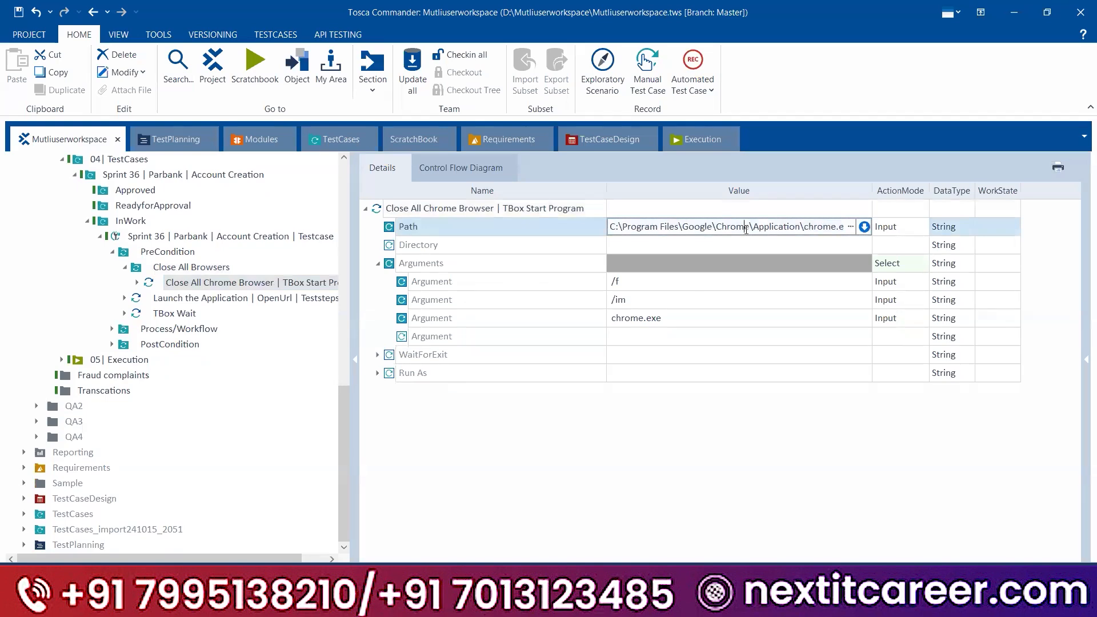
pyautogui.hotkey('ctrl', 'a')
pyautogui.press('BackSpace')
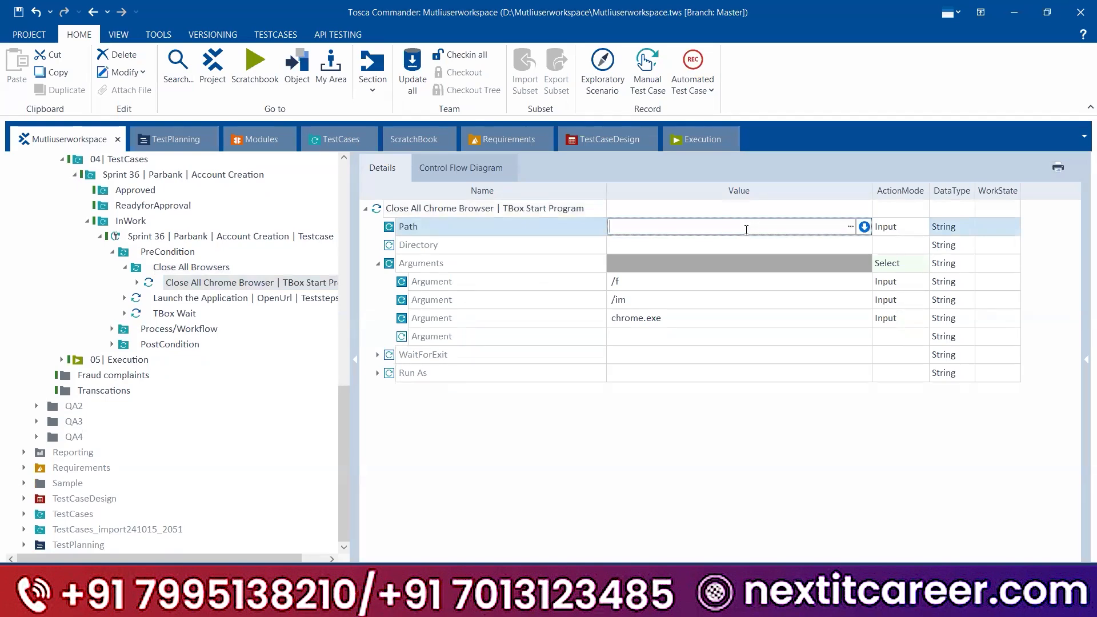
pyautogui.write('taskkill')
pyautogui.click(703, 445)
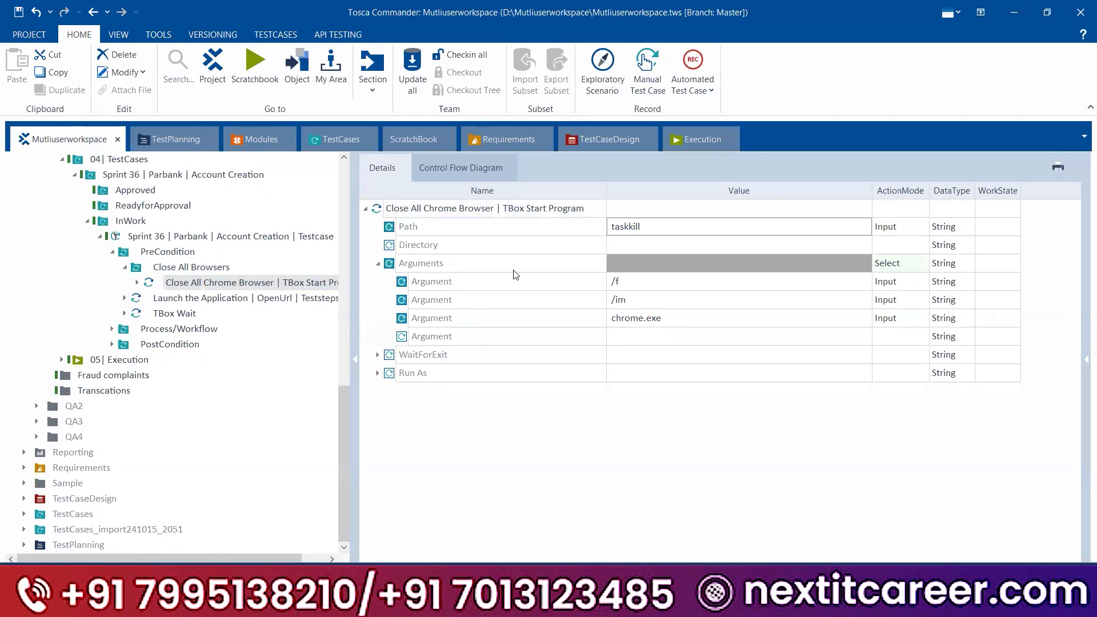
# - Delete the Close All Chrome Browser test step from the Close All Browsers folder
pyautogui.click(654, 227)
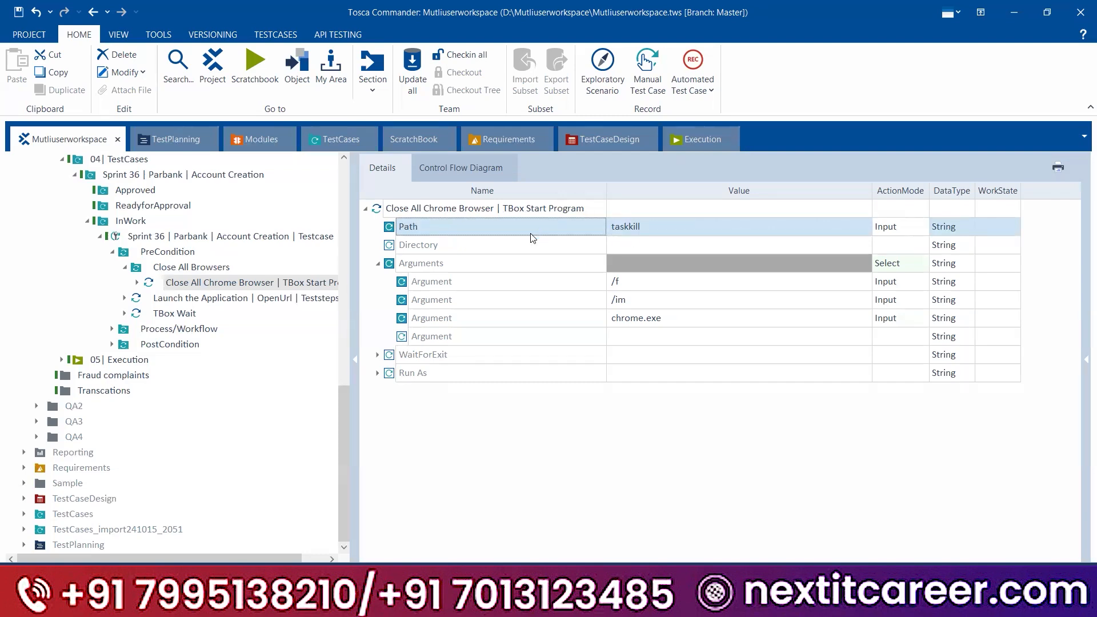
pyautogui.click(646, 229)
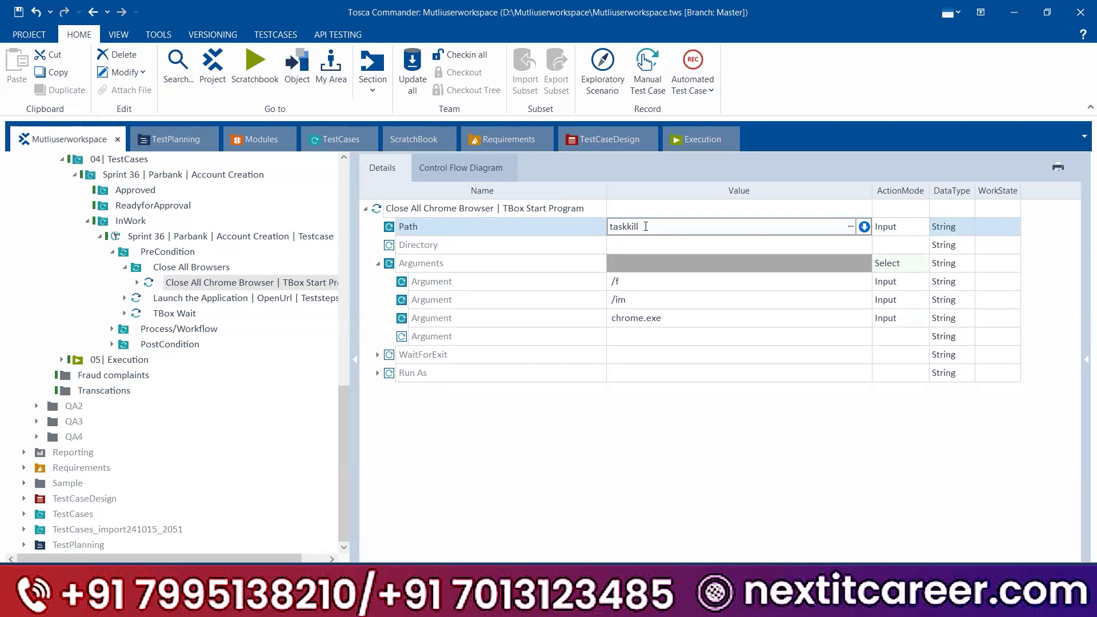
pyautogui.rightClick(417, 212)
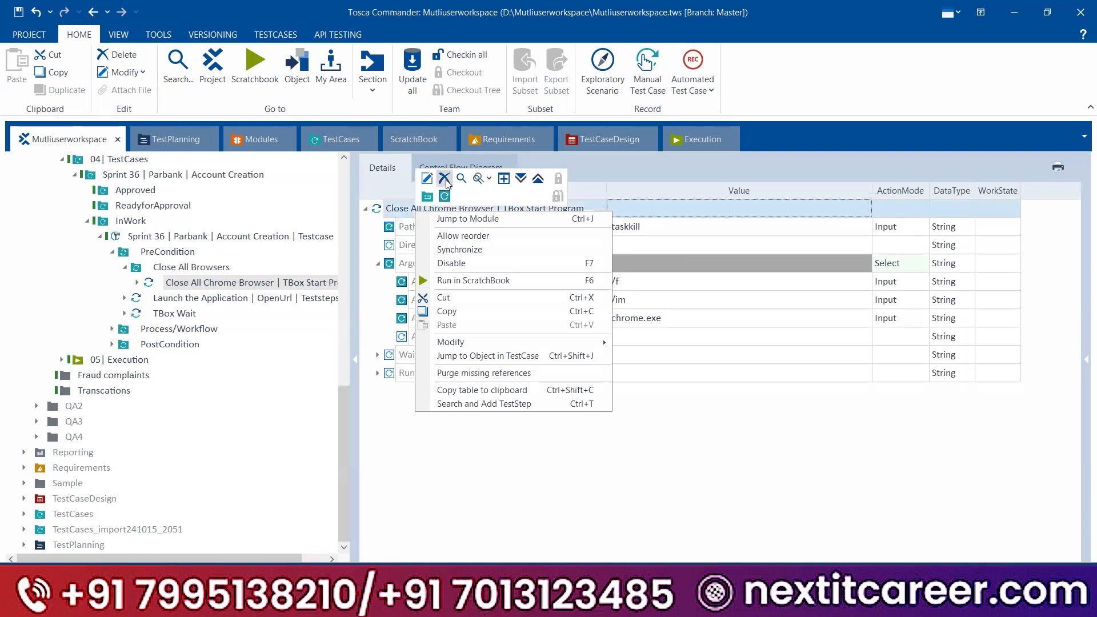
pyautogui.click(444, 178)
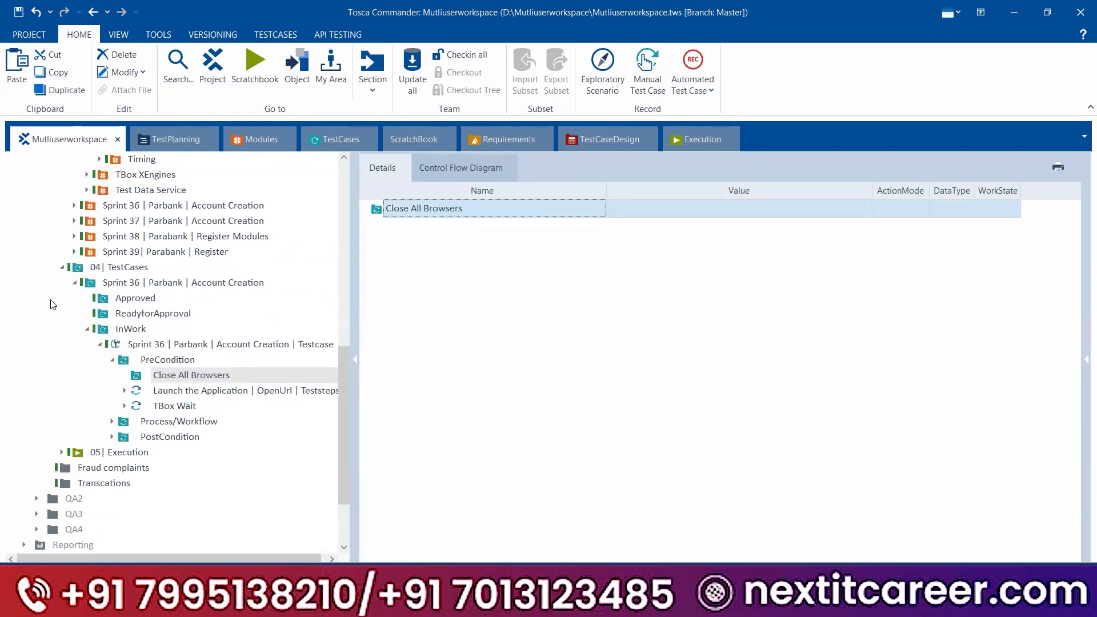
# - Add the TBox Start Program module from Process Operations to the Close All Browsers folder and display that folder's contents
pyautogui.scroll(5, 52, 303)
pyautogui.click(186, 345)
pyautogui.scroll(-4, 206, 361)
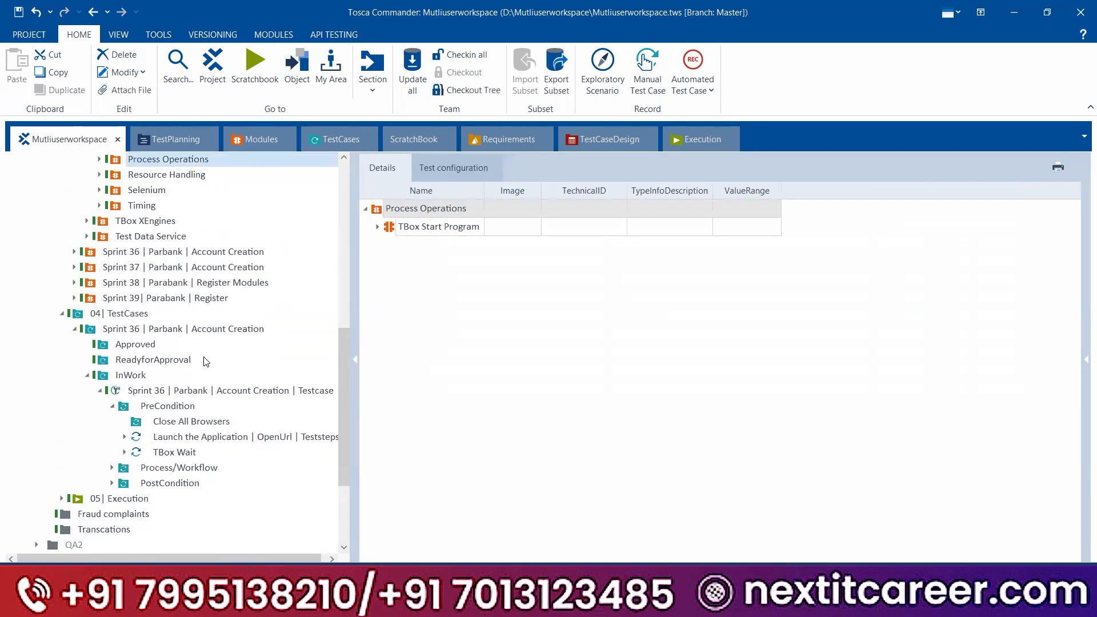
pyautogui.scroll(-3, 206, 361)
pyautogui.moveTo(400, 227); pyautogui.dragTo(181, 283)
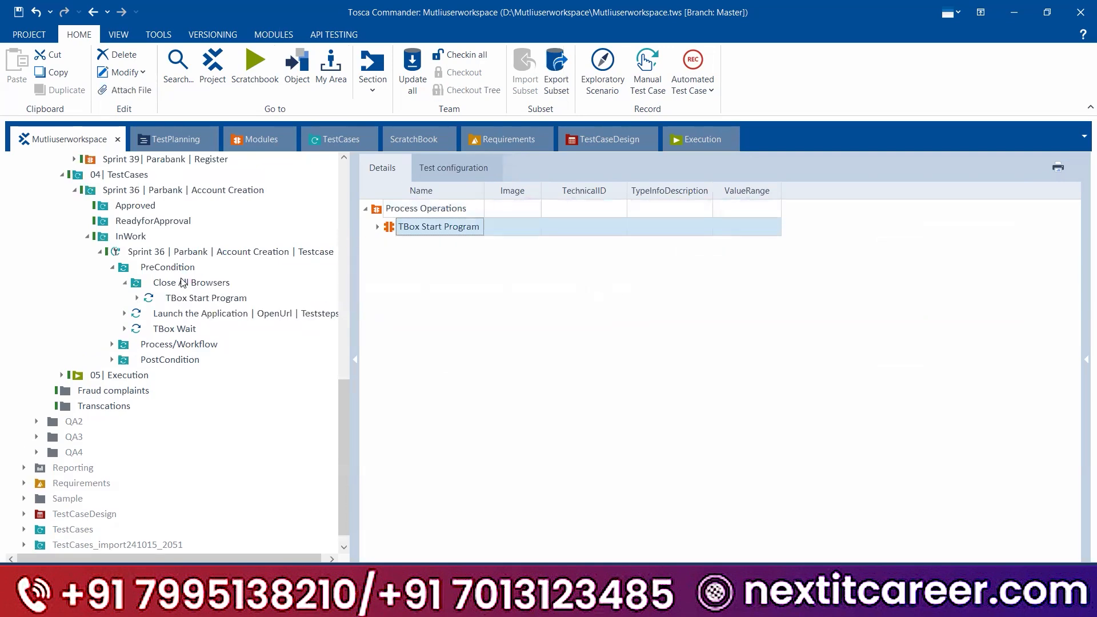
pyautogui.click(152, 285)
# - Try renaming the new TBox Start Program test step as Close All Chrome Browser
pyautogui.click(421, 227)
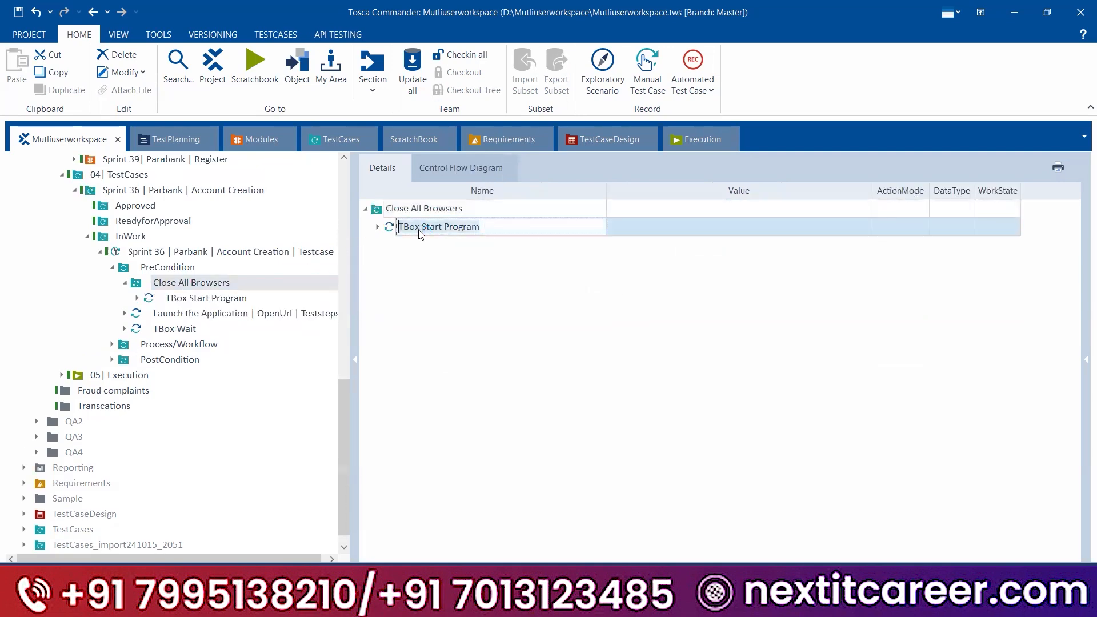
pyautogui.write('Close ')
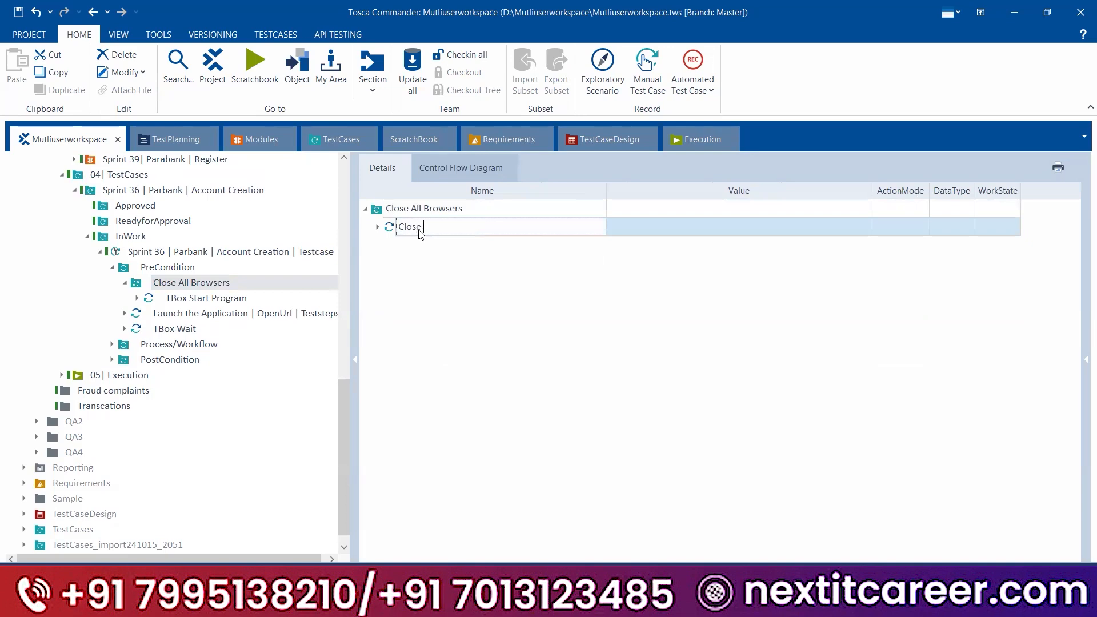
pyautogui.write('All Chrome Borw')
pyautogui.write('ser')
pyautogui.press('BackSpace')
pyautogui.press('BackSpace')
pyautogui.press('BackSpace')
pyautogui.press('BackSpace')
pyautogui.press('BackSpace')
pyautogui.press('BackSpace')
pyautogui.write('rowser')
pyautogui.press('Return')
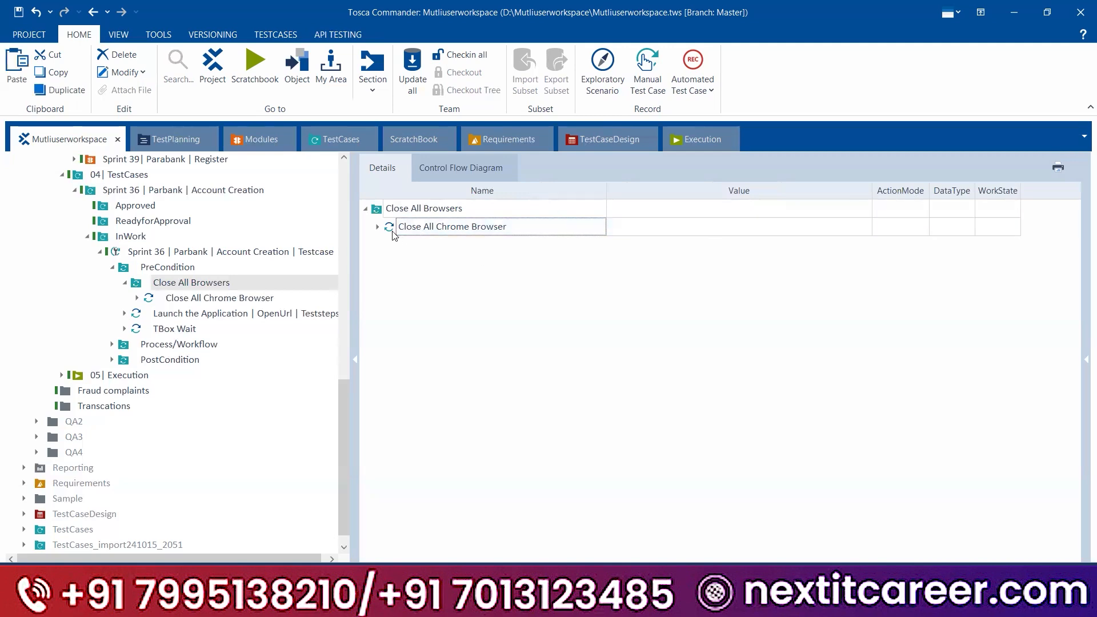
pyautogui.hotkey('ctrl', 'z')
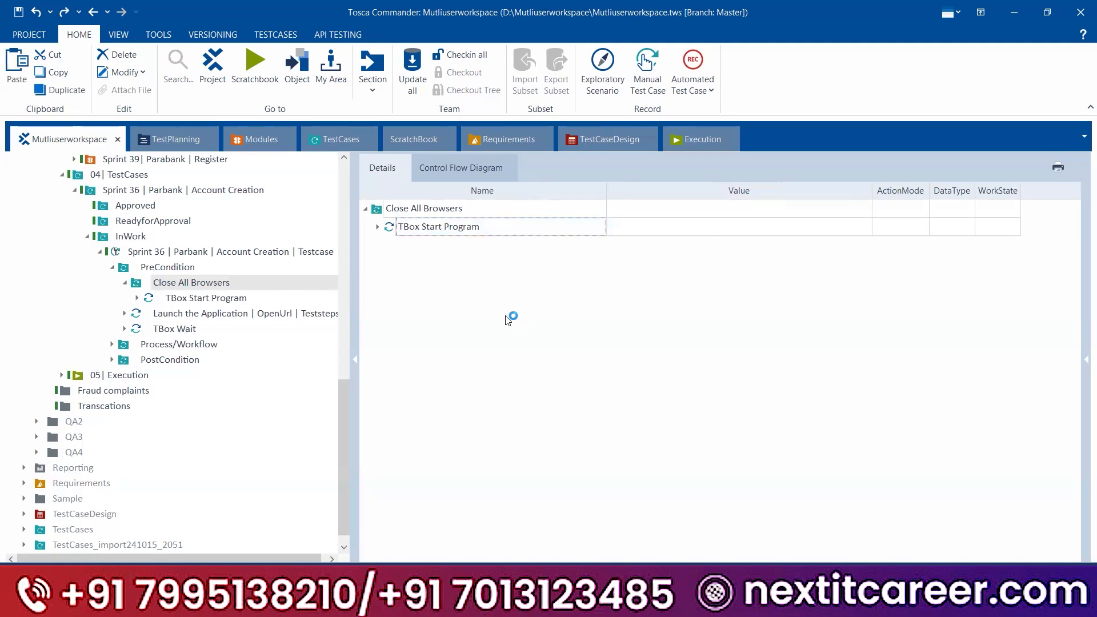
# - Rename the TBox Start Program test step as "Close all Browsers | TBox Start Program"
pyautogui.click(405, 226)
pyautogui.press('Home')
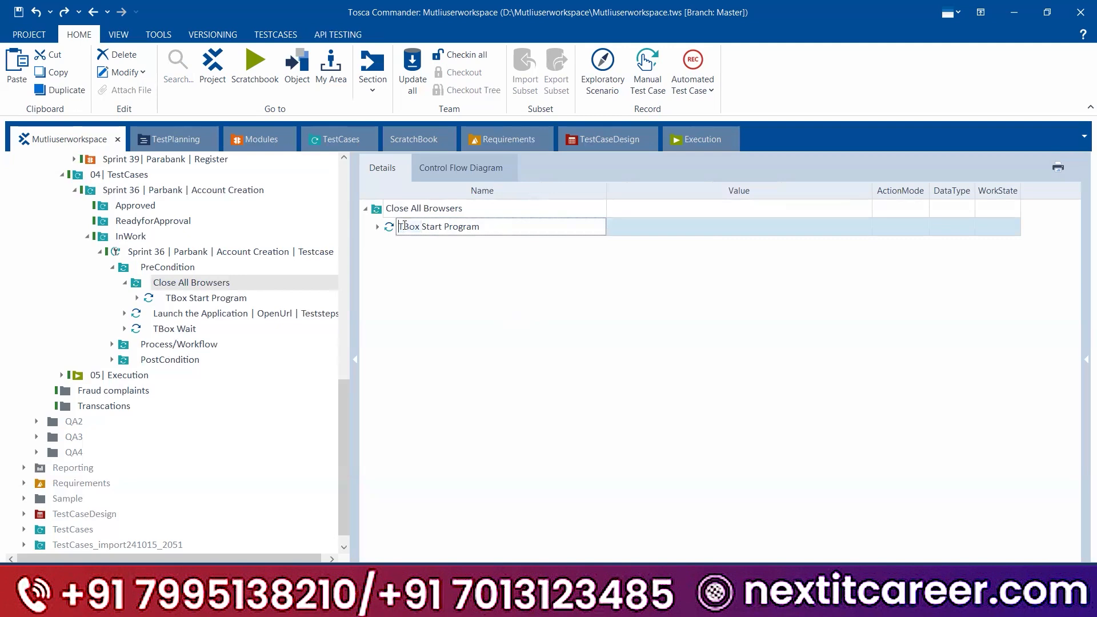
pyautogui.write('Cl')
pyautogui.write('ose al')
pyautogui.write('l Browsers')
pyautogui.write(' |')
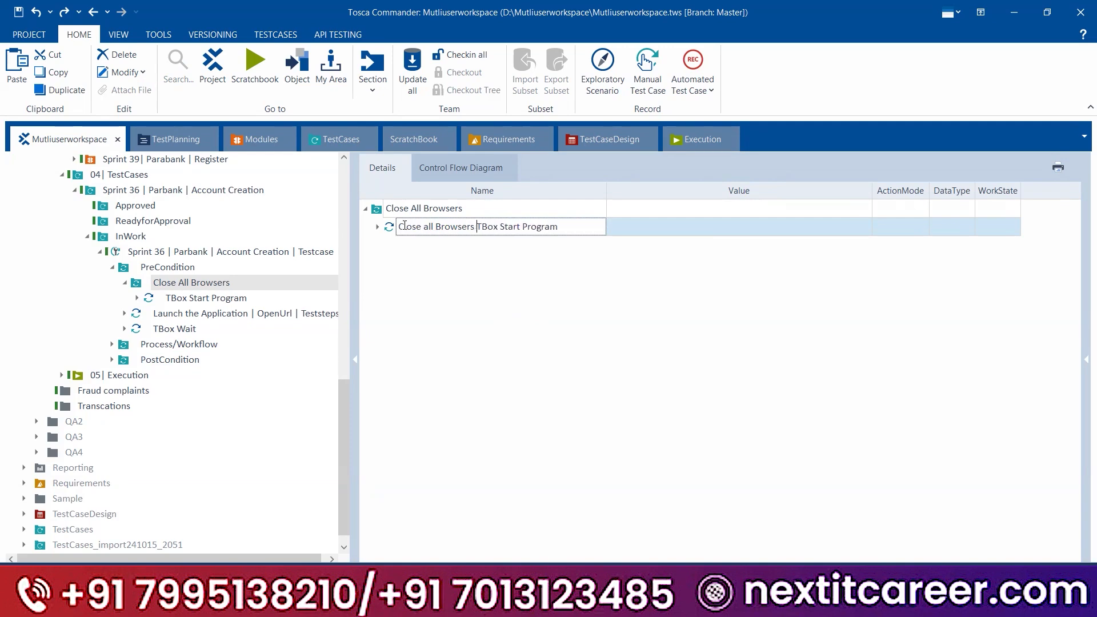
pyautogui.press('Return')
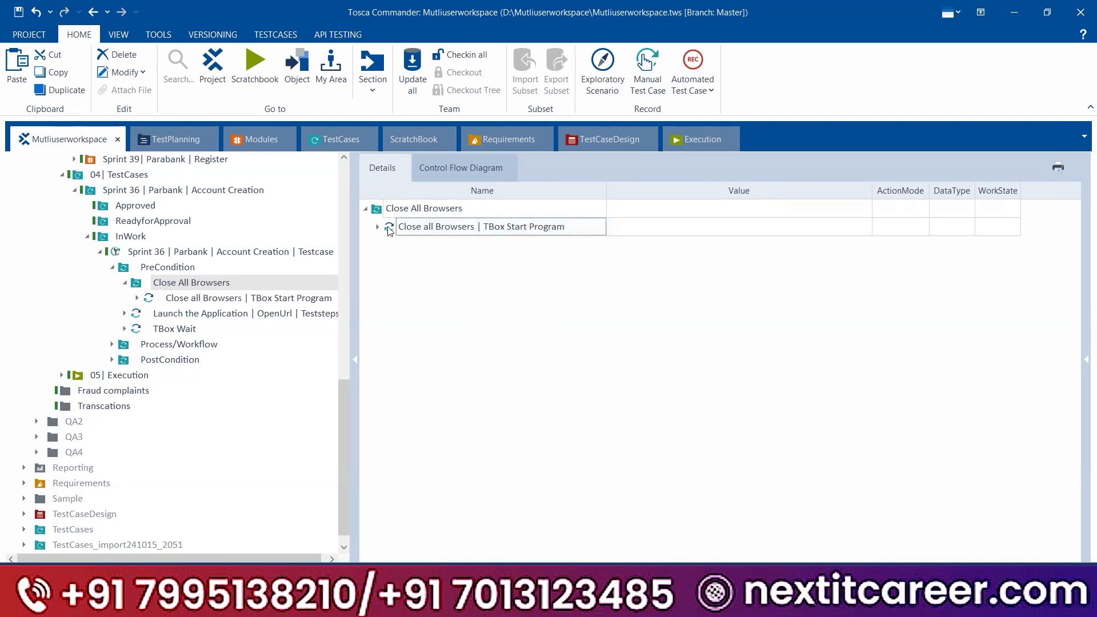
# - Expand the Close all Browsers | TBox Start Program test step and set its Path value to taskkill
pyautogui.click(377, 227)
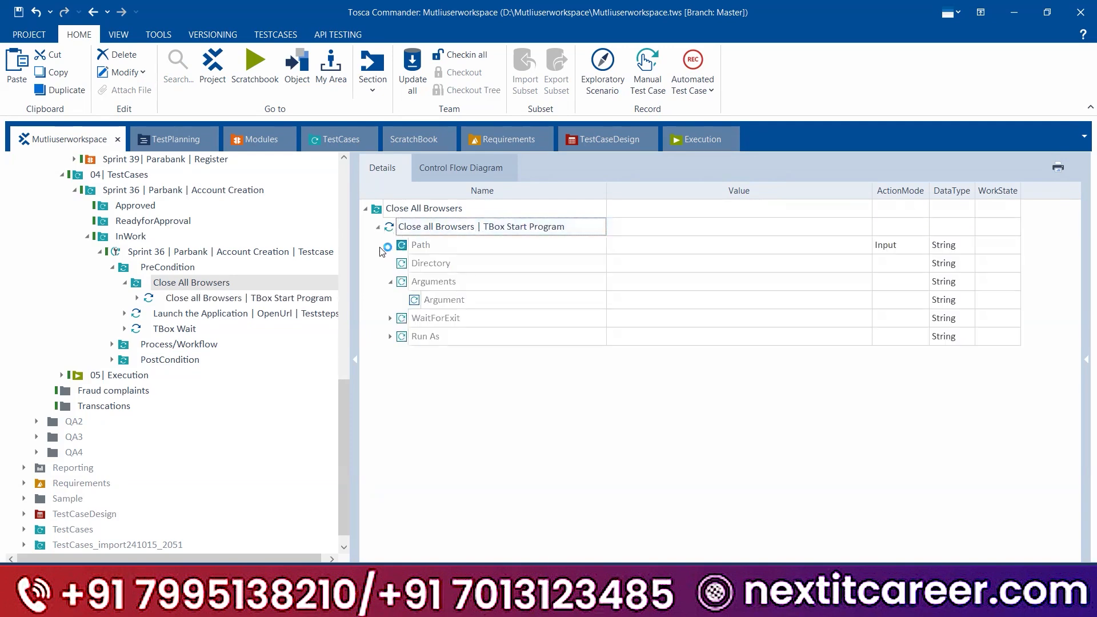
pyautogui.click(646, 243)
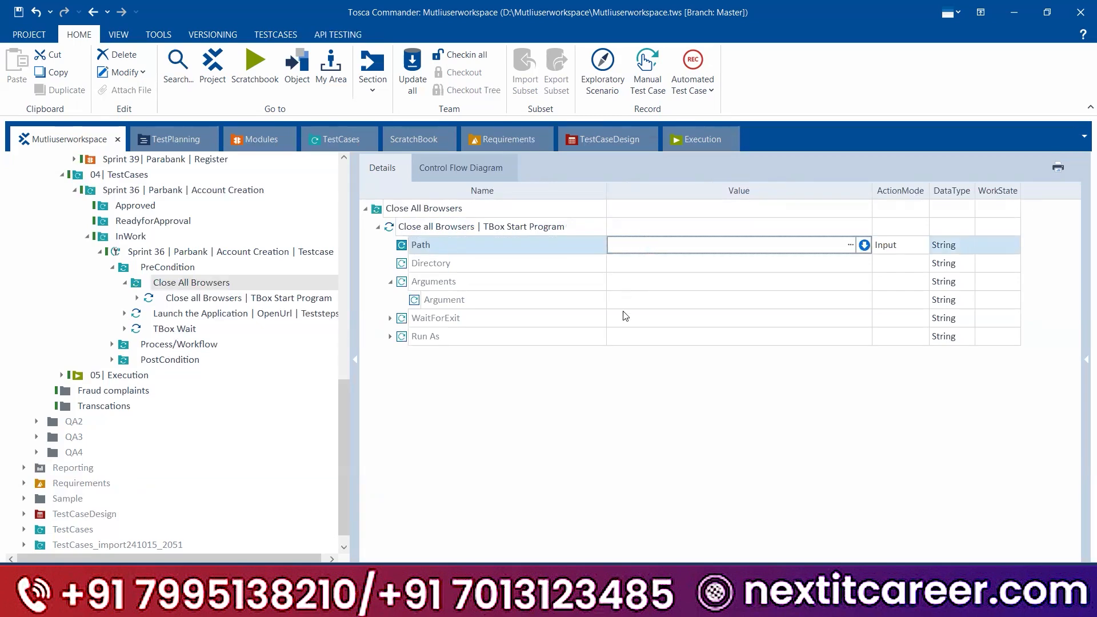
pyautogui.click(612, 403)
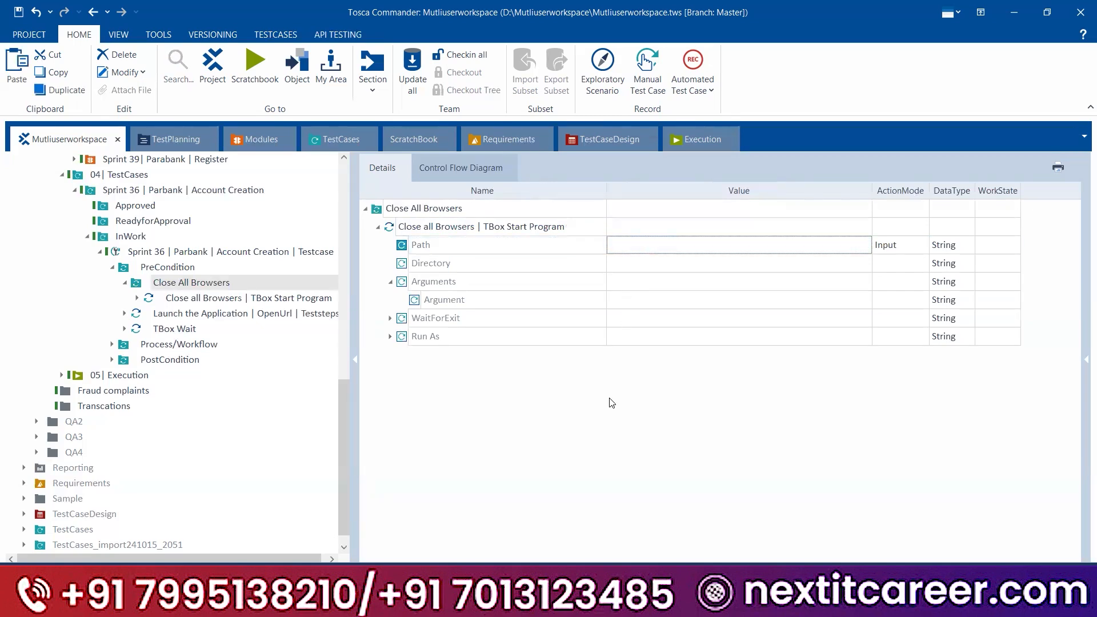
pyautogui.click(487, 298)
pyautogui.click(640, 229)
pyautogui.click(634, 244)
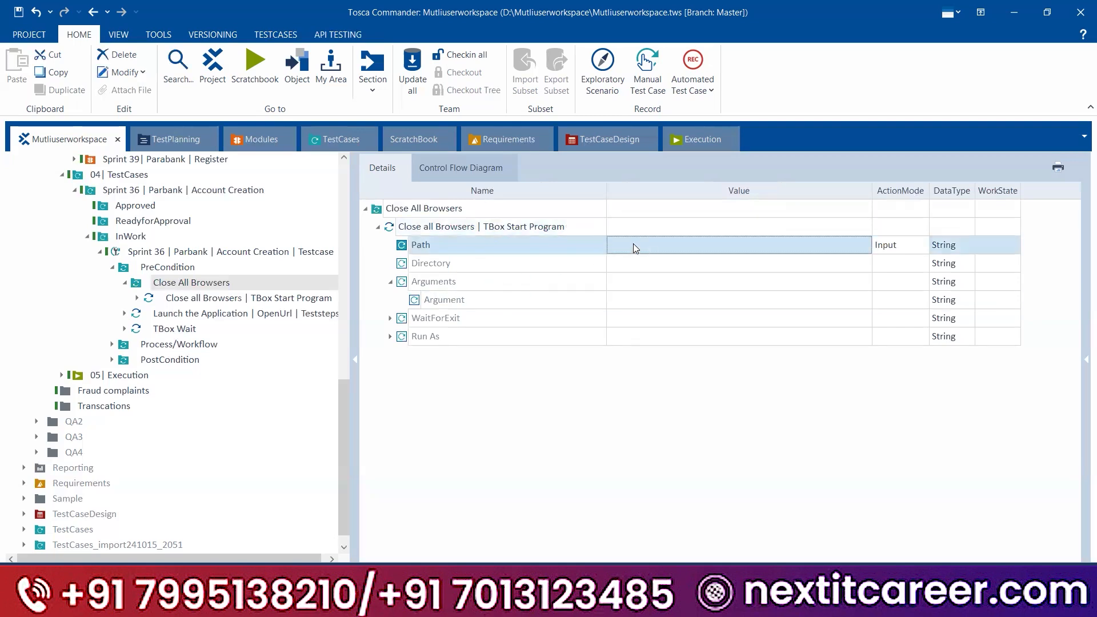
pyautogui.click(633, 243)
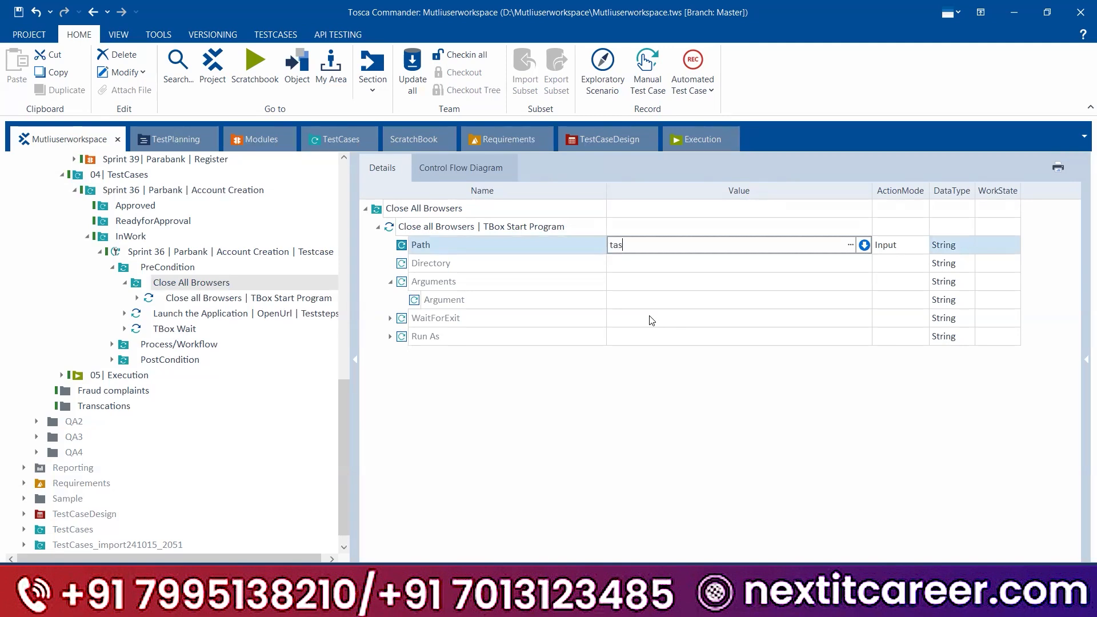
pyautogui.write('taskkill')
# - Set the first two Argument values to /f and /im, and open the third Argument value for editing
pyautogui.click(638, 302)
pyautogui.write('/')
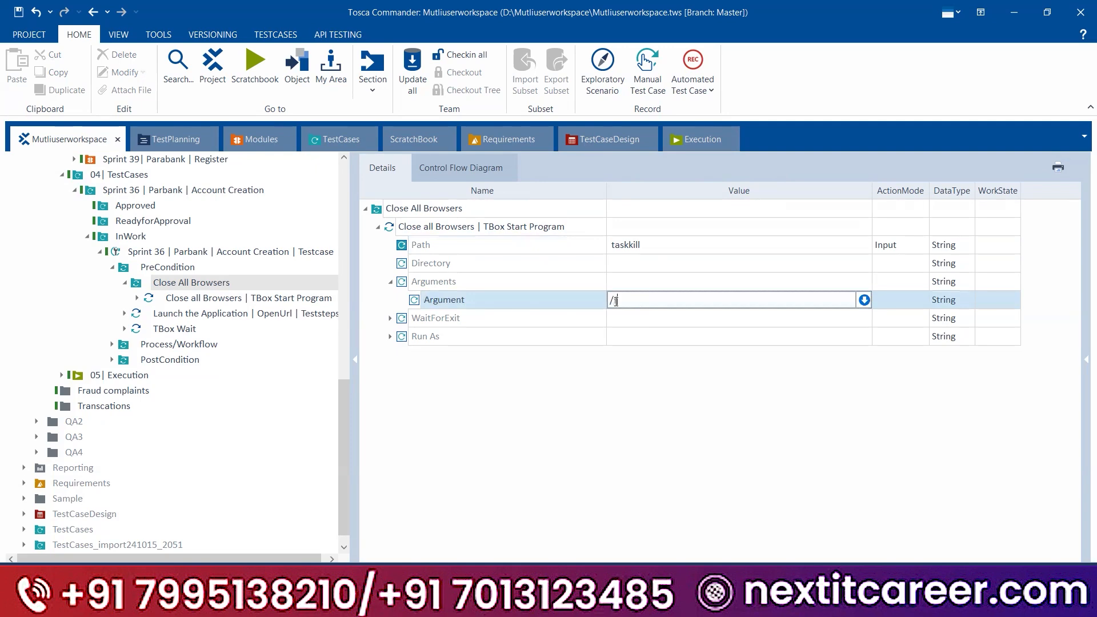
pyautogui.write('f')
pyautogui.press('Return')
pyautogui.click(624, 318)
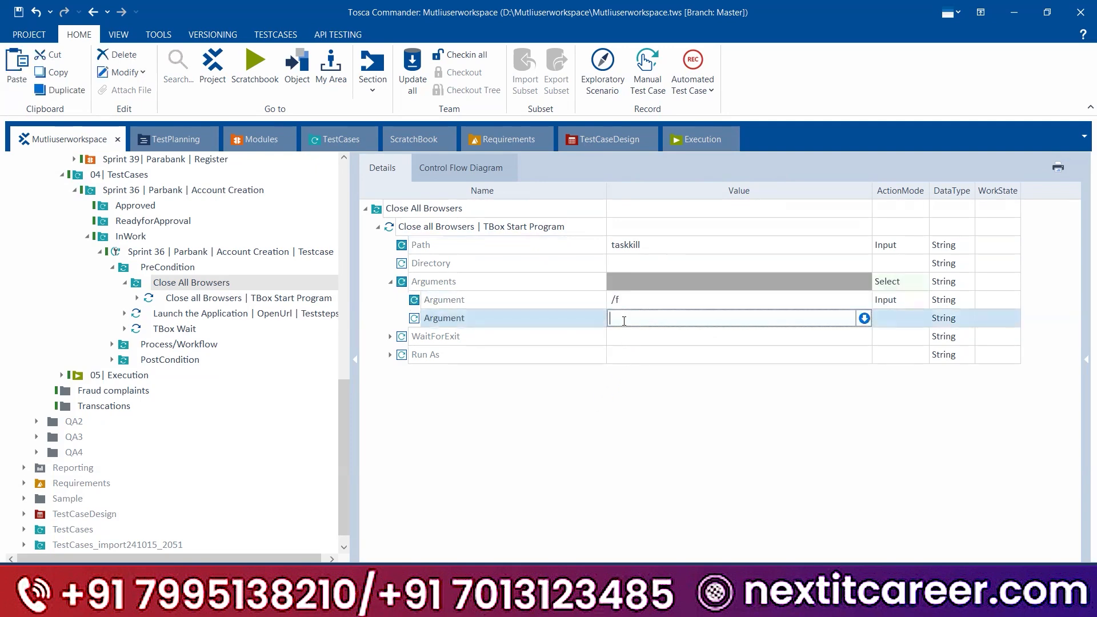
pyautogui.write('/im')
pyautogui.press('Return')
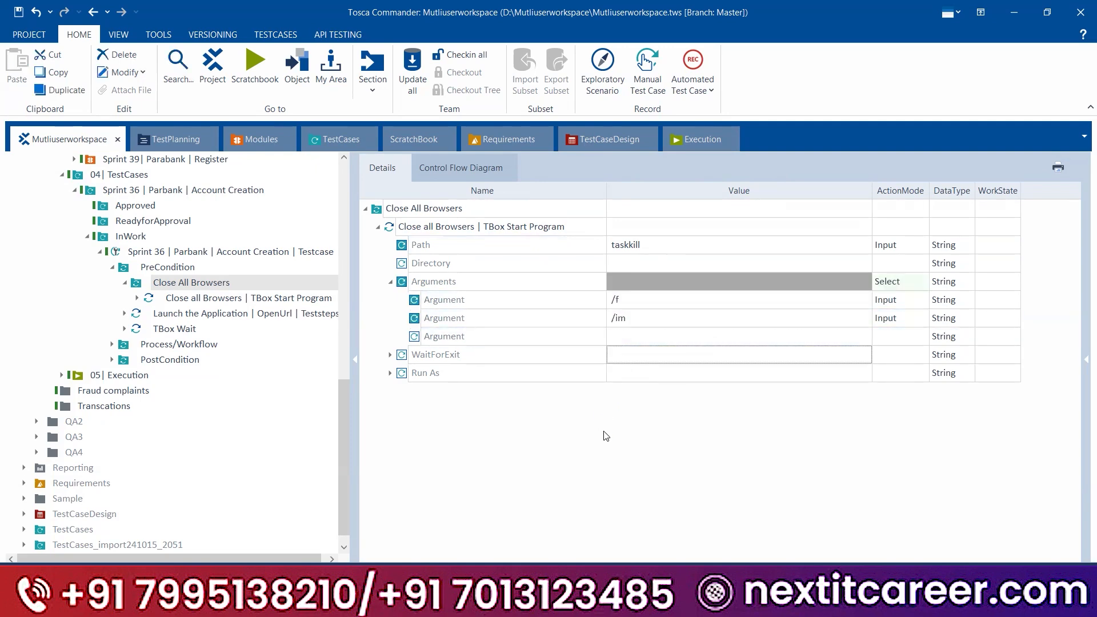
pyautogui.click(628, 334)
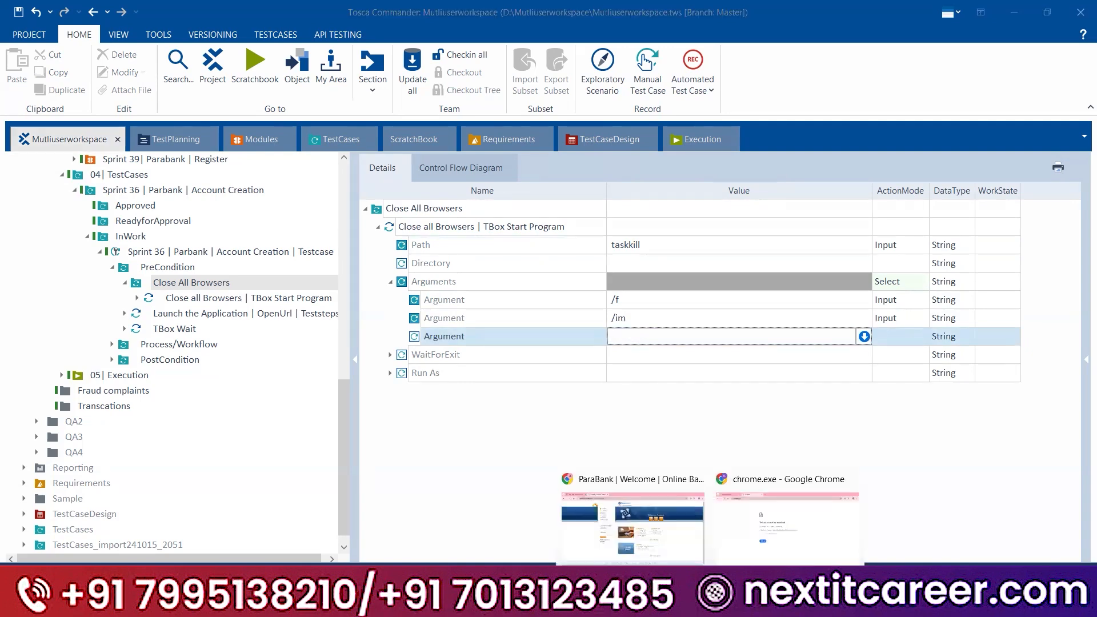
# - Locate Google Chrome's application file on disk and check its original filename in the file's detailed properties
pyautogui.press('super')
pyautogui.write('chrome')
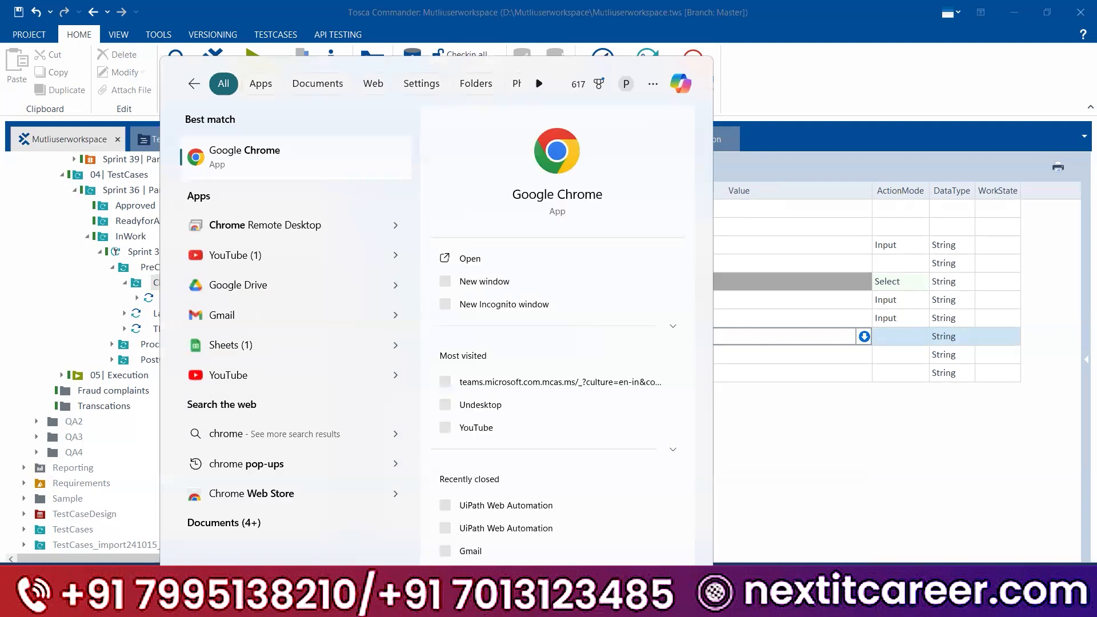
pyautogui.rightClick(267, 172)
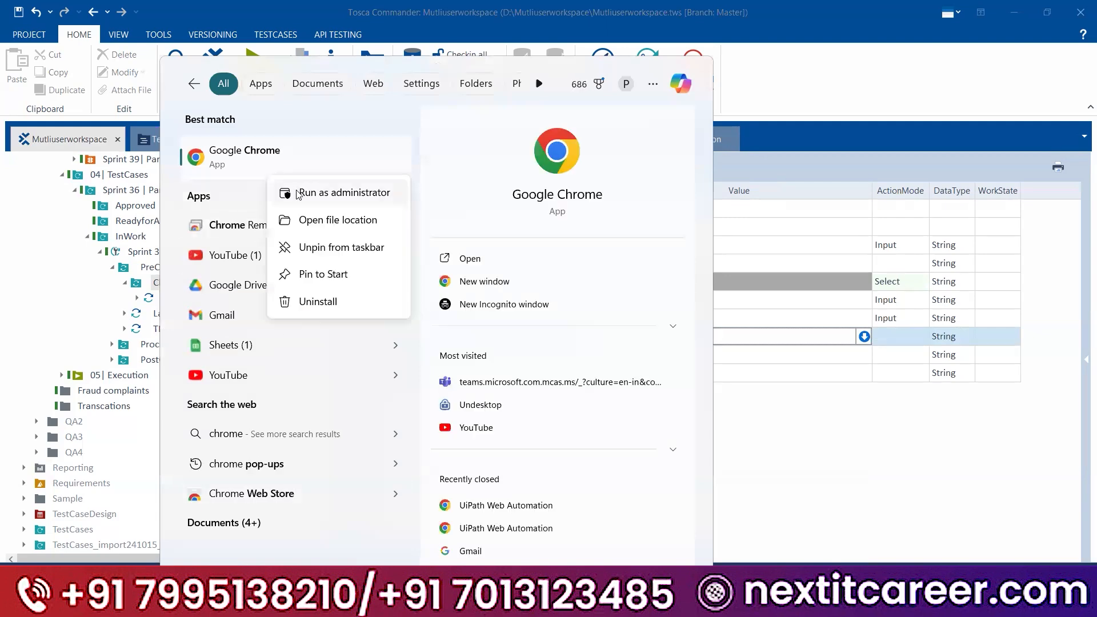
pyautogui.click(311, 220)
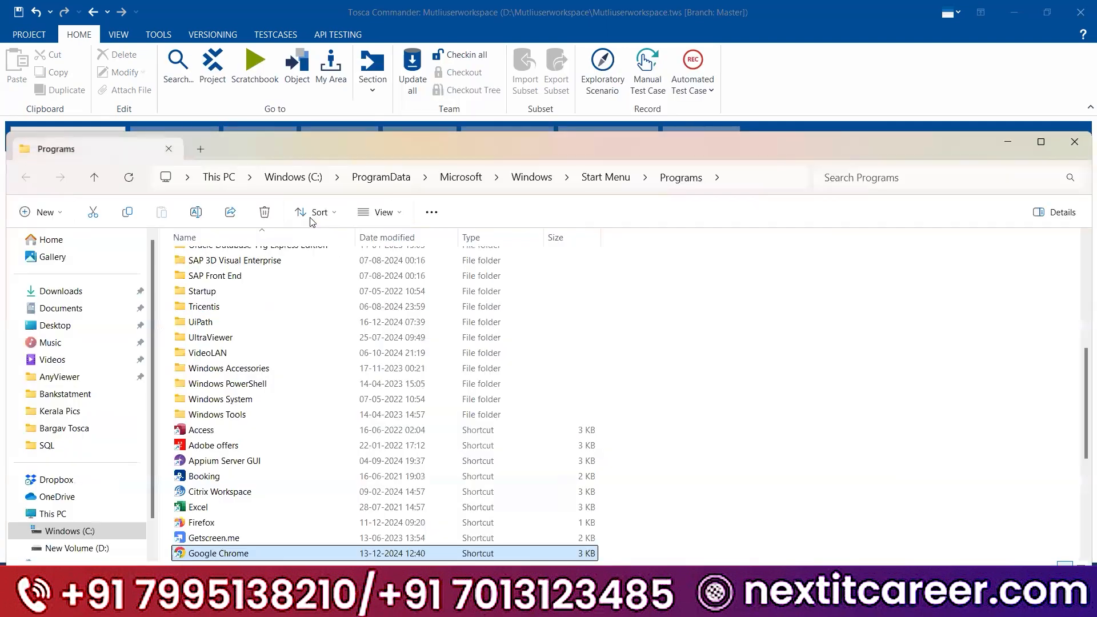
pyautogui.rightClick(213, 559)
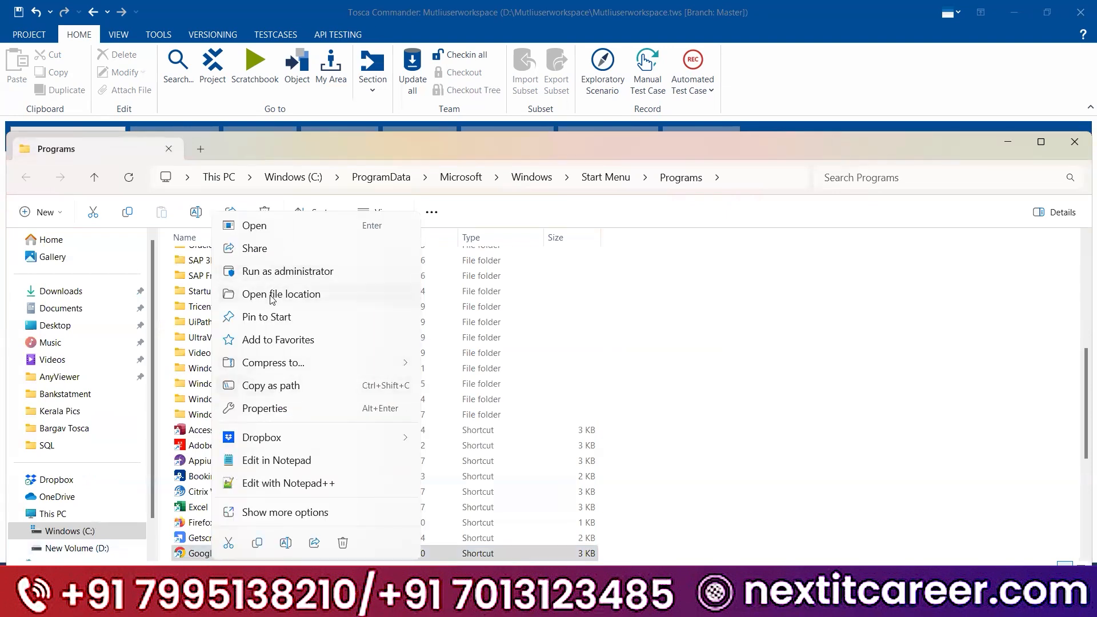
pyautogui.click(273, 299)
pyautogui.rightClick(220, 289)
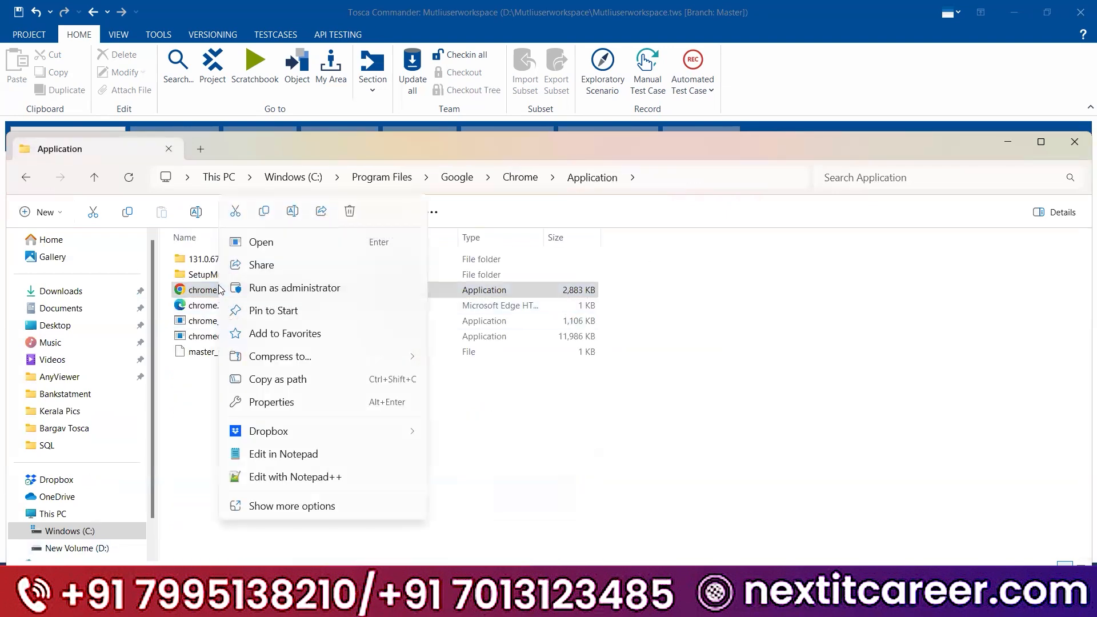
pyautogui.click(273, 508)
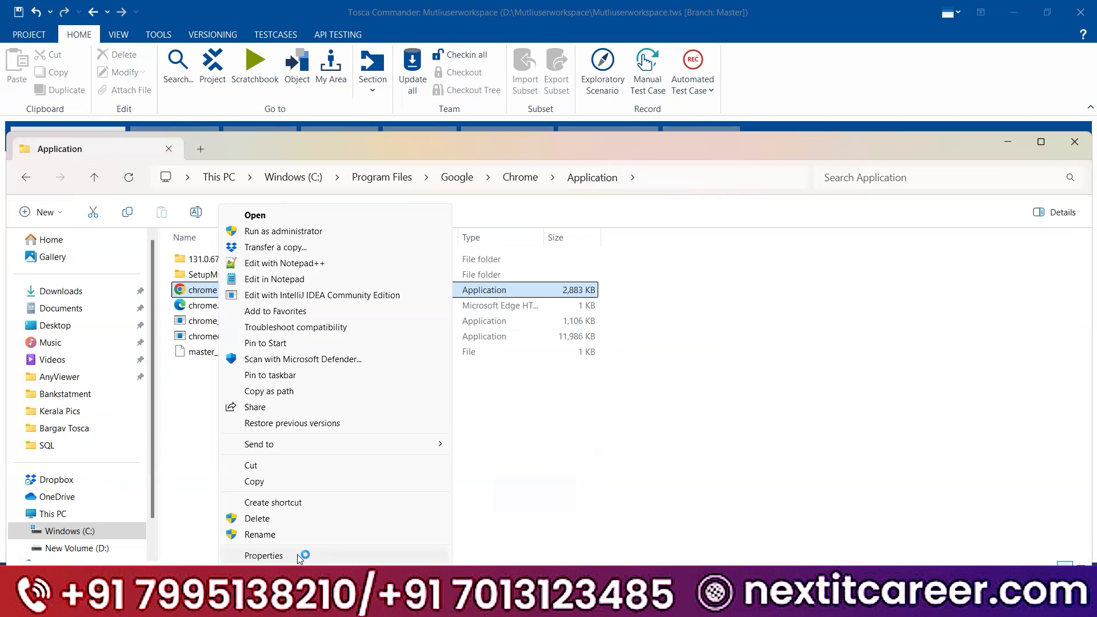
pyautogui.click(297, 555)
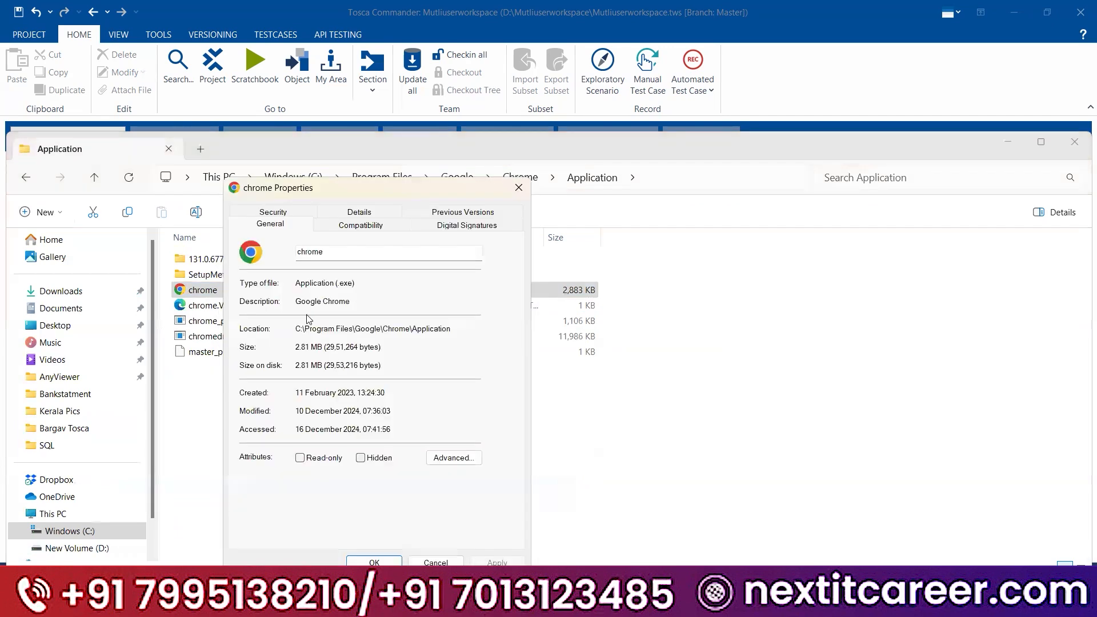
pyautogui.click(352, 213)
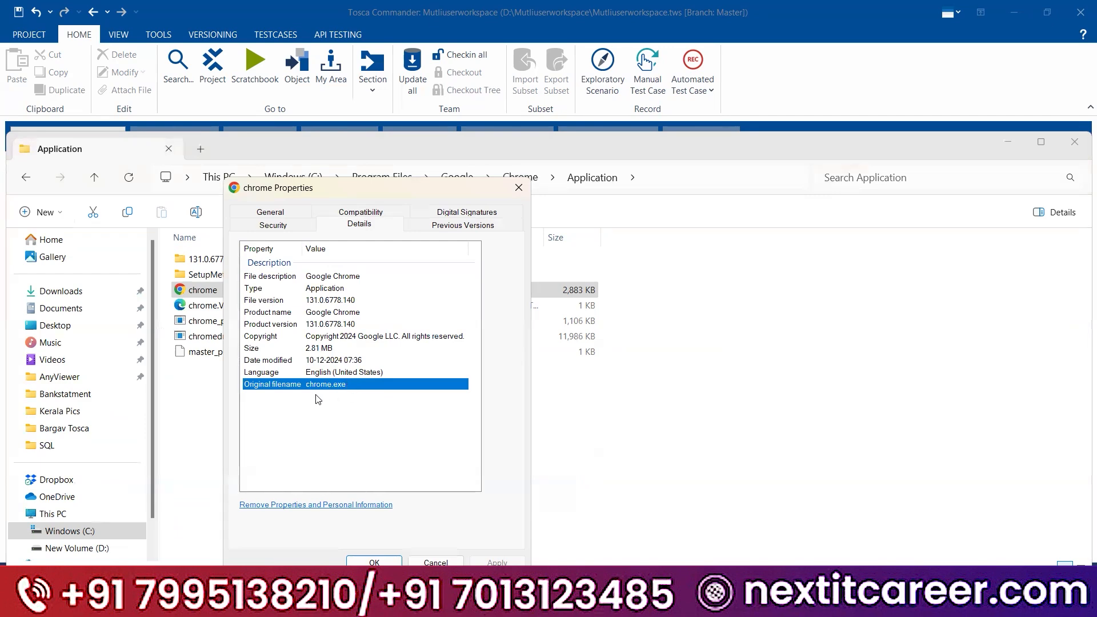
pyautogui.click(429, 563)
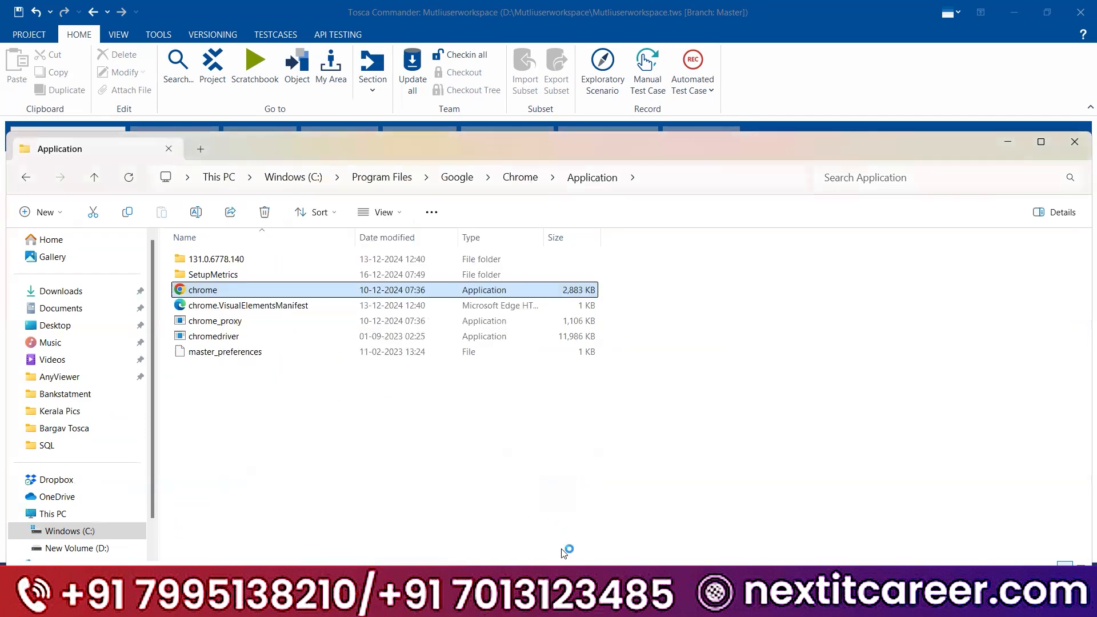
# - Switch back to Tosca Commander and set the third Argument value to chrome.exe
pyautogui.hotkey('alt', 'Tab')
pyautogui.write('chrome')
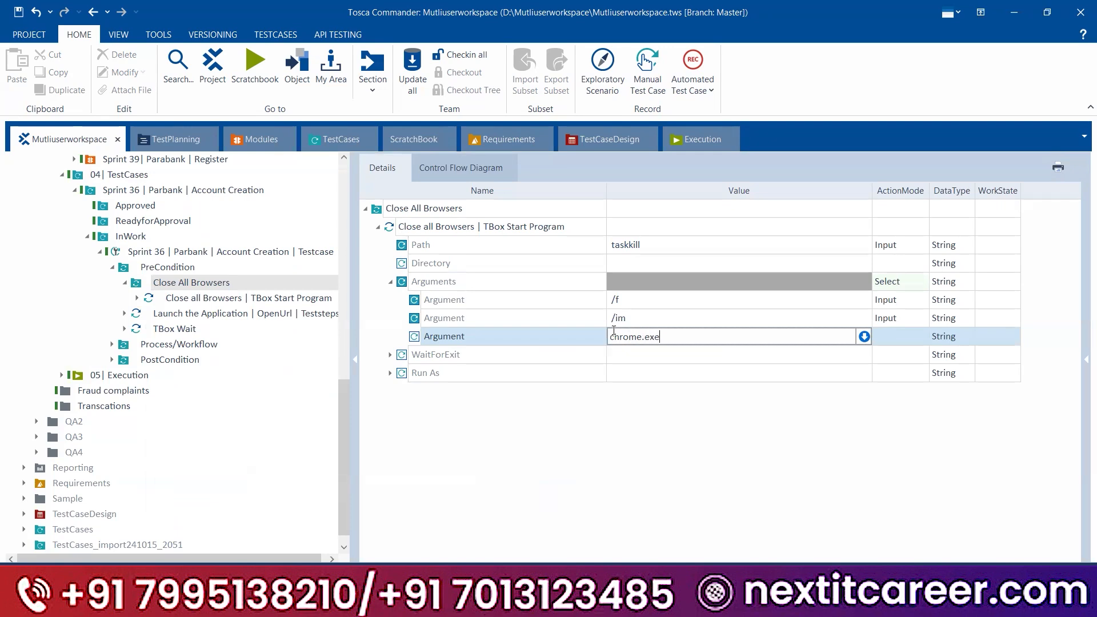
pyautogui.write('.exe')
pyautogui.press('Return')
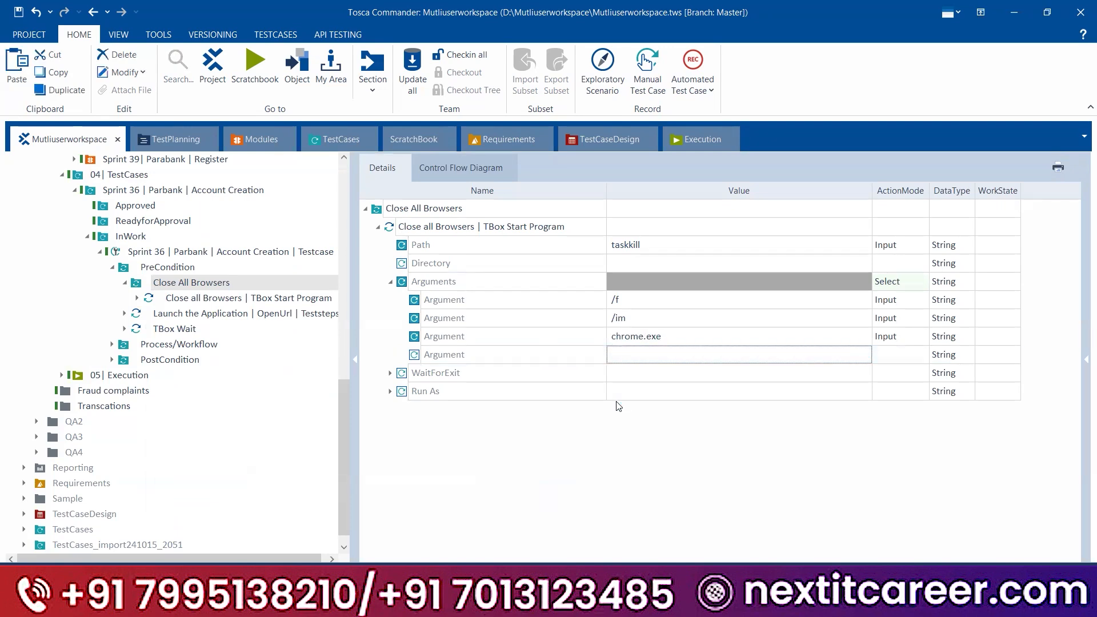
# - Review the Path and Argument values of the Close all Browsers | TBox Start Program test step and run it in the ScratchBook
pyautogui.click(678, 247)
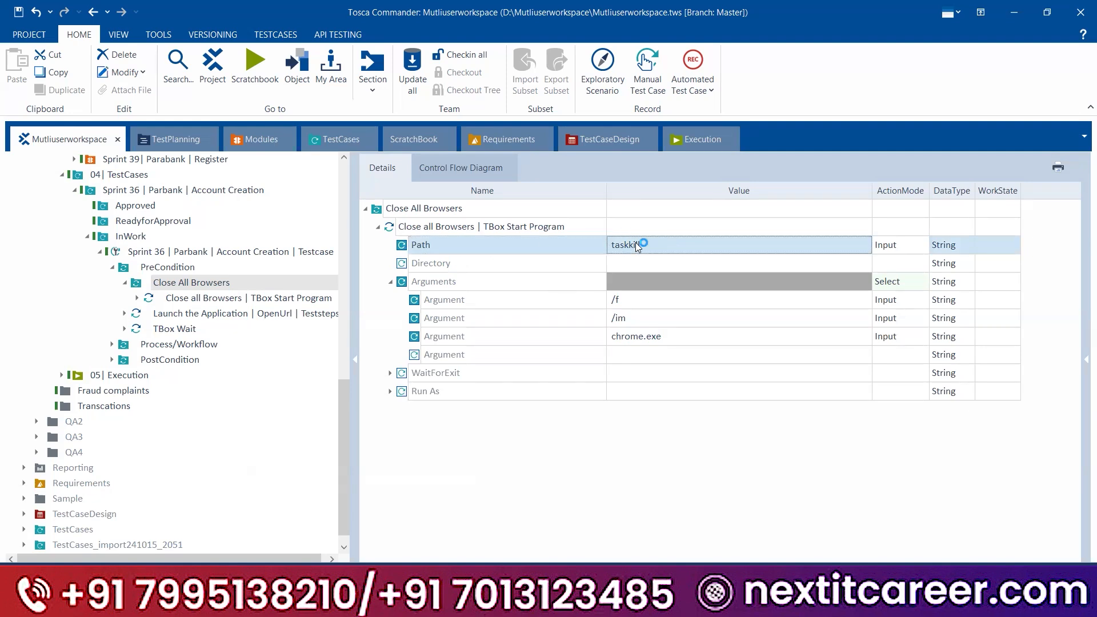
pyautogui.click(629, 300)
pyautogui.click(629, 316)
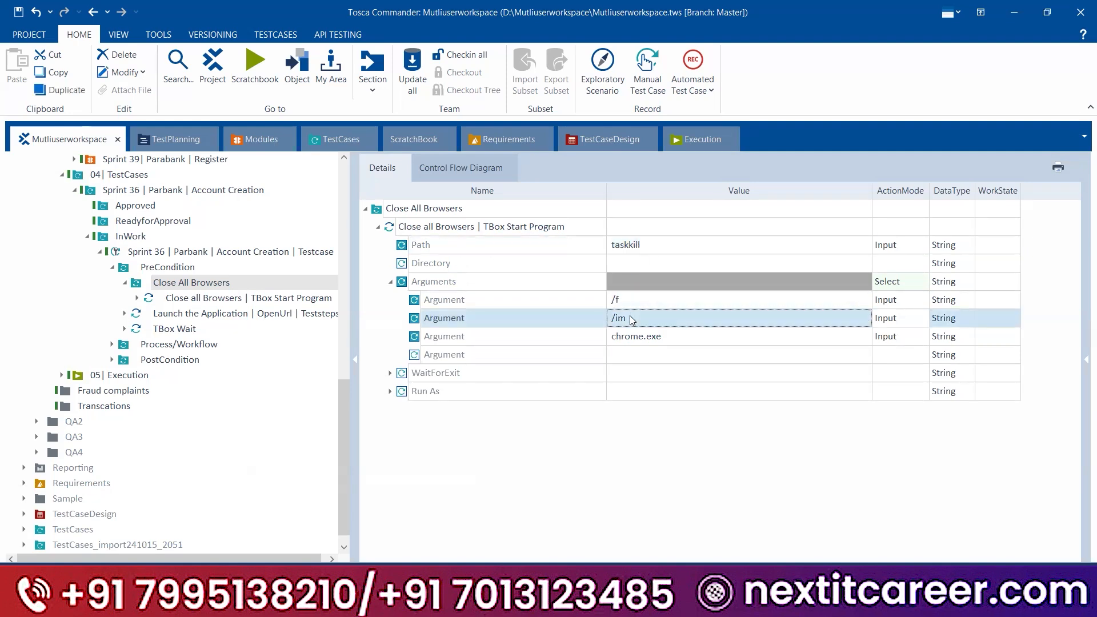
pyautogui.click(626, 246)
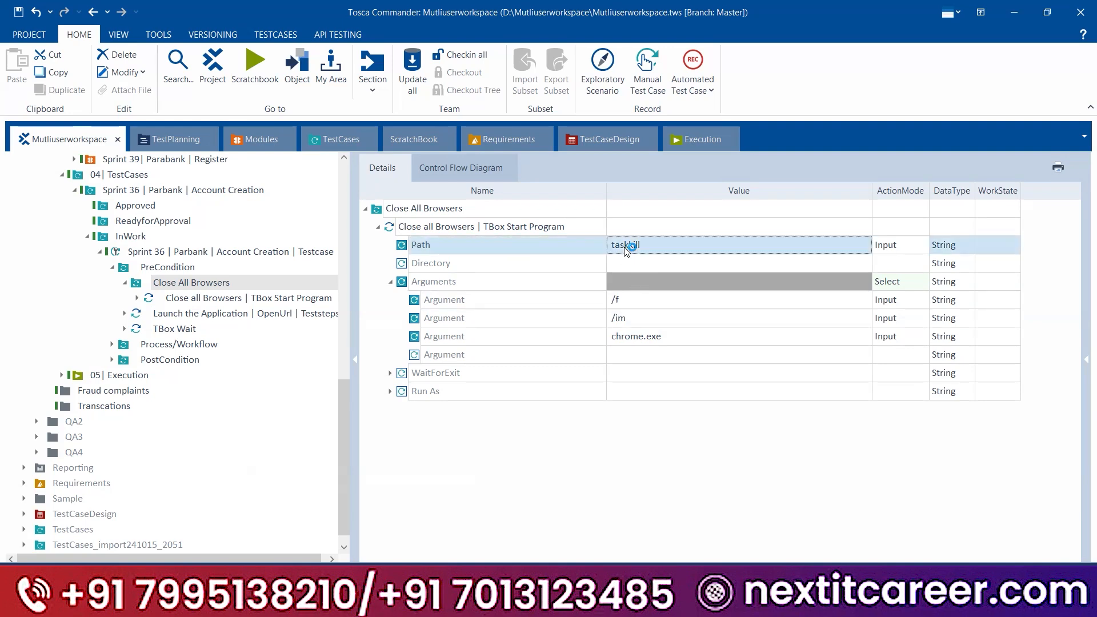
pyautogui.click(632, 299)
pyautogui.click(635, 339)
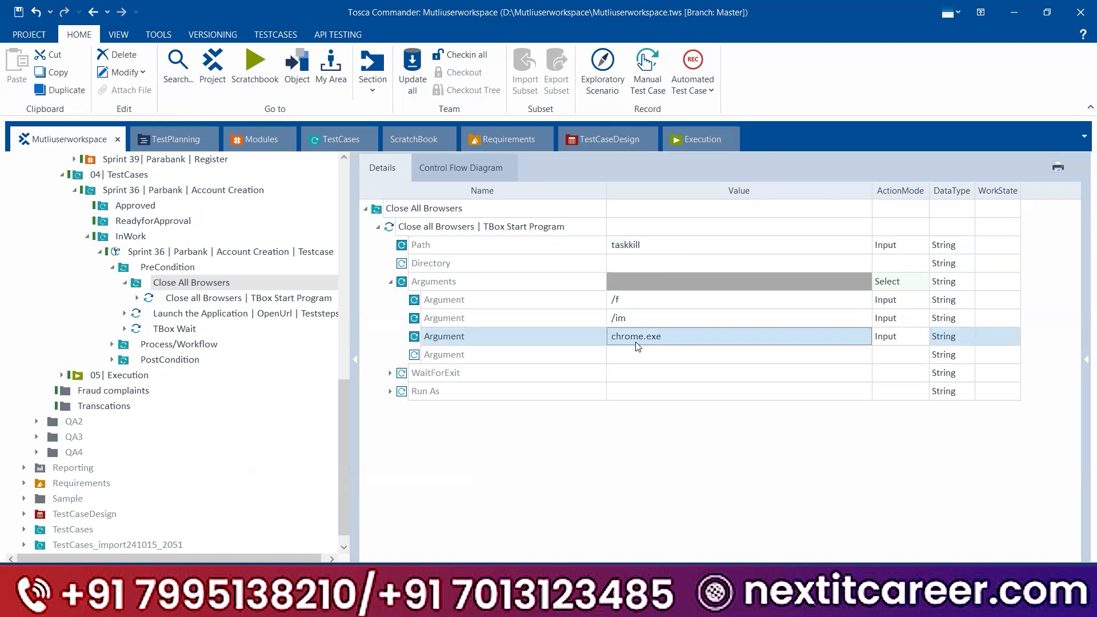
pyautogui.rightClick(451, 229)
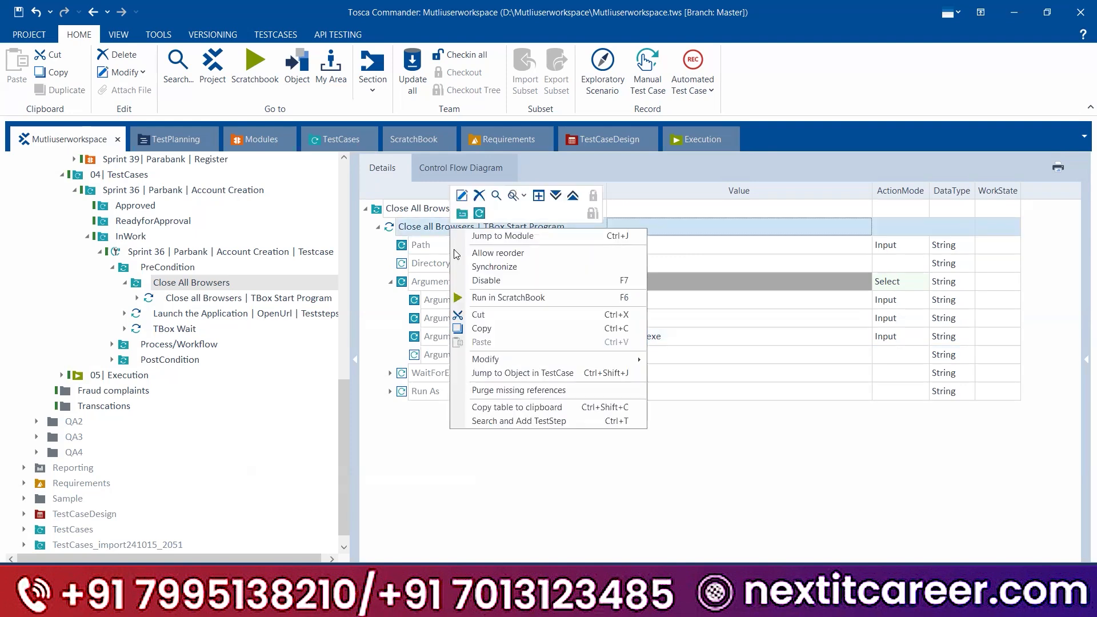
pyautogui.click(499, 298)
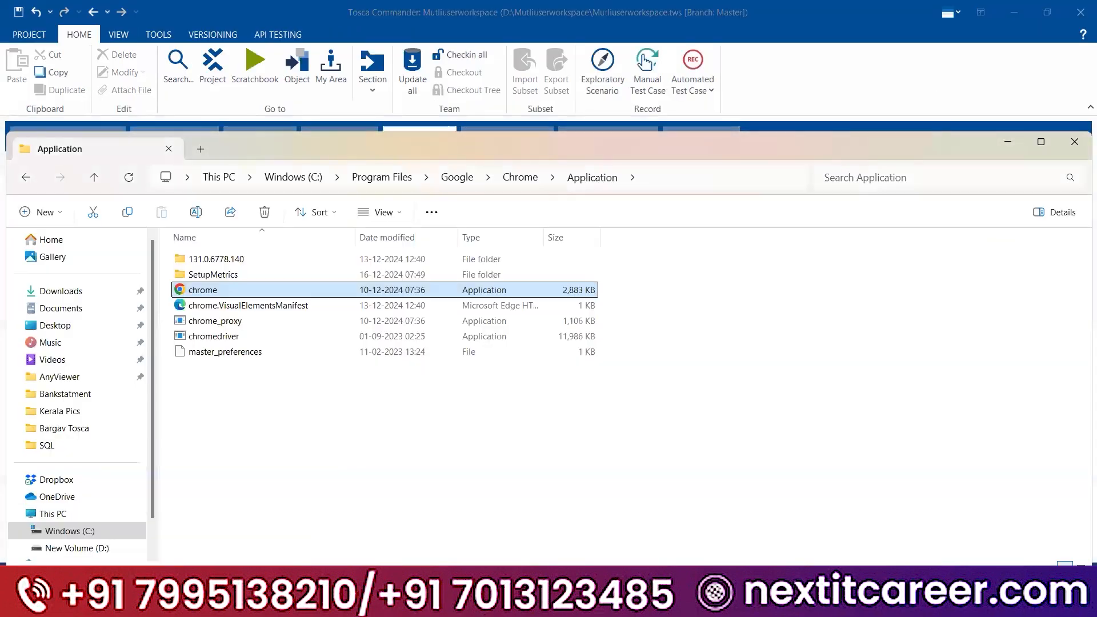
# - Close the Chrome Application folder window and return to the Mutliuserworkspace view in Tosca Commander
pyautogui.moveTo(680, 600)
pyautogui.click(1074, 142)
pyautogui.click(59, 141)
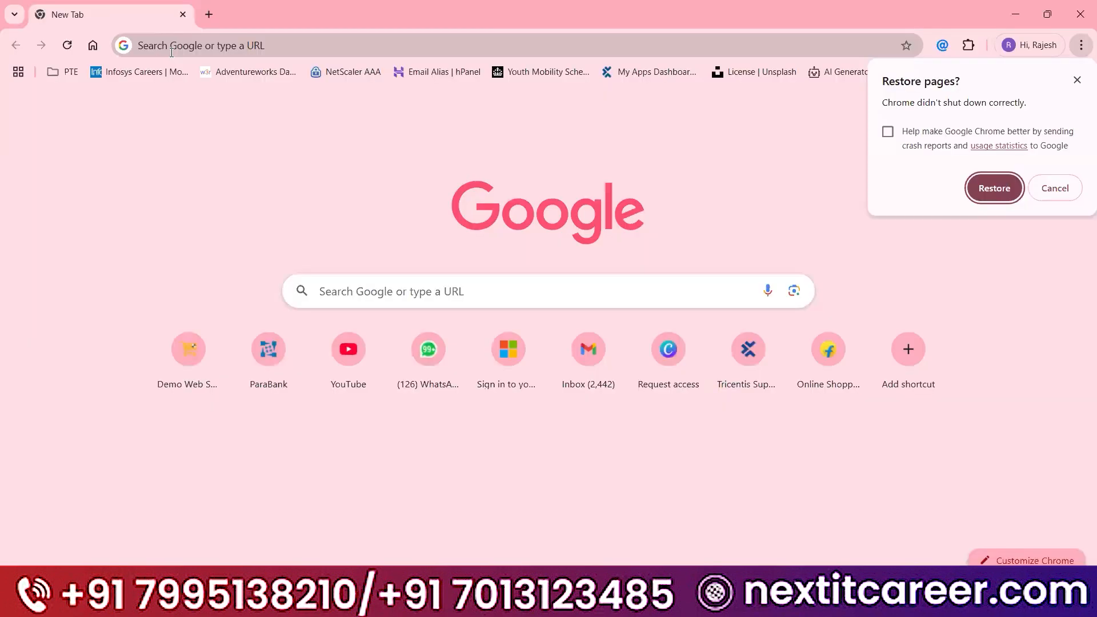
# - Switch to Chrome, open parabank.parasoft.com/parabank/index.htm in two tabs, and add two blank tabs
pyautogui.click(209, 44)
pyautogui.write('p')
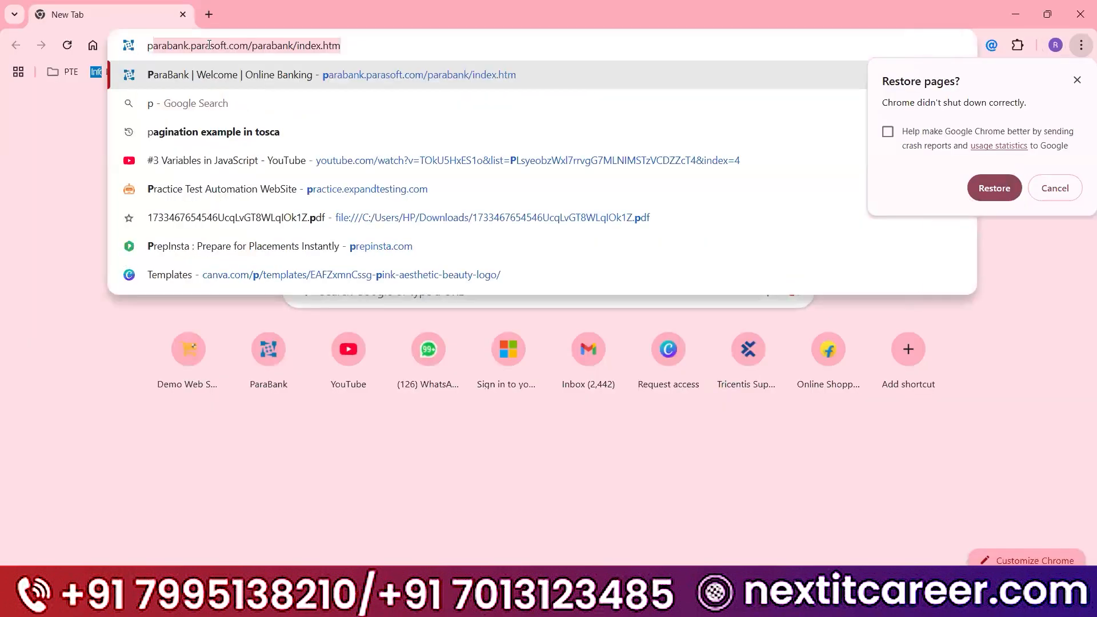
pyautogui.press('Return')
pyautogui.click(209, 14)
pyautogui.write('p')
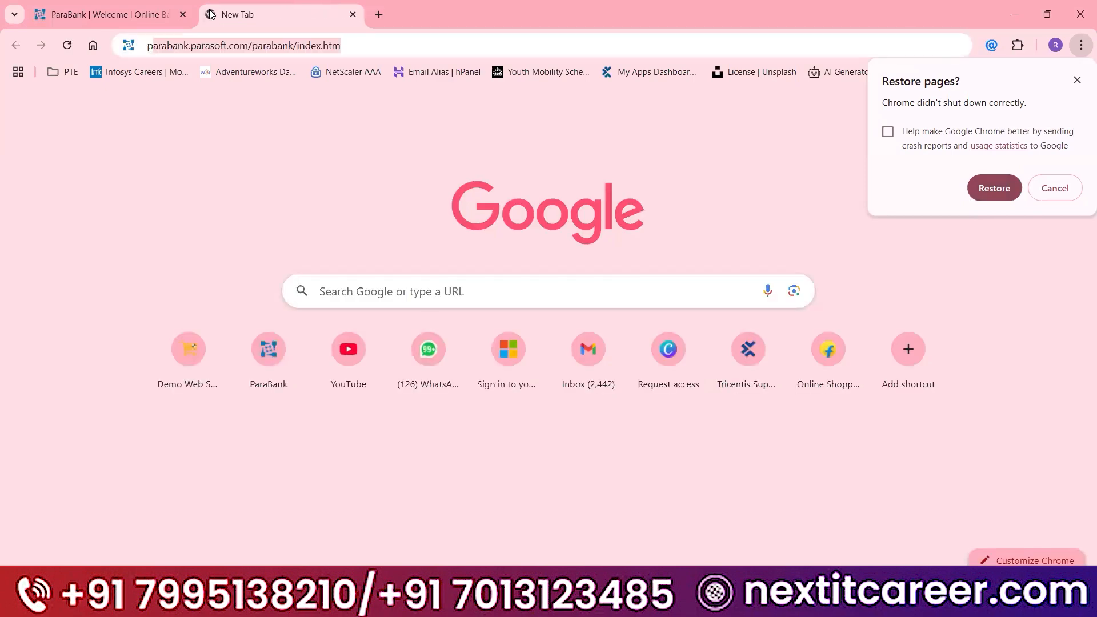
pyautogui.press('Return')
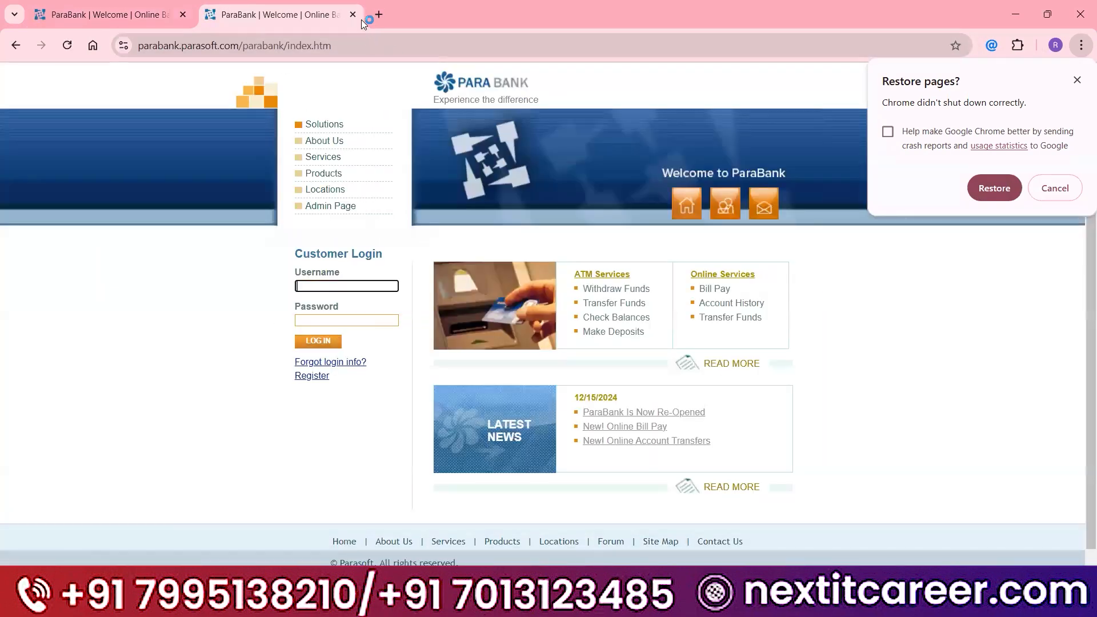
pyautogui.click(379, 14)
pyautogui.click(547, 15)
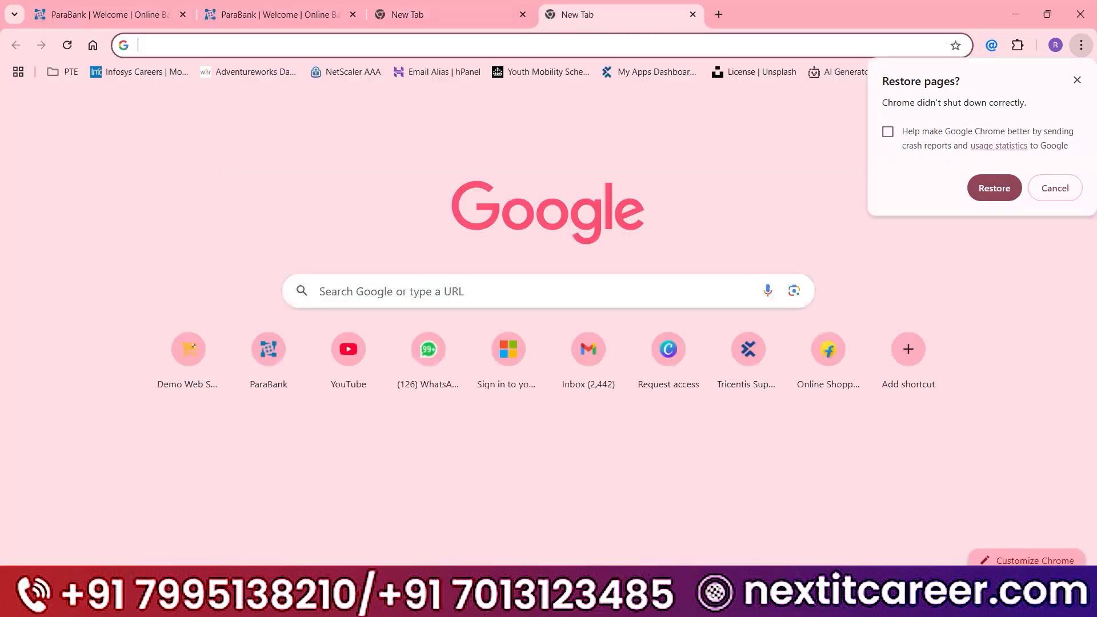
# - Open a second Chrome window with two blank tabs and return to the second ParaBank tab in the first window
pyautogui.rightClick(709, 602)
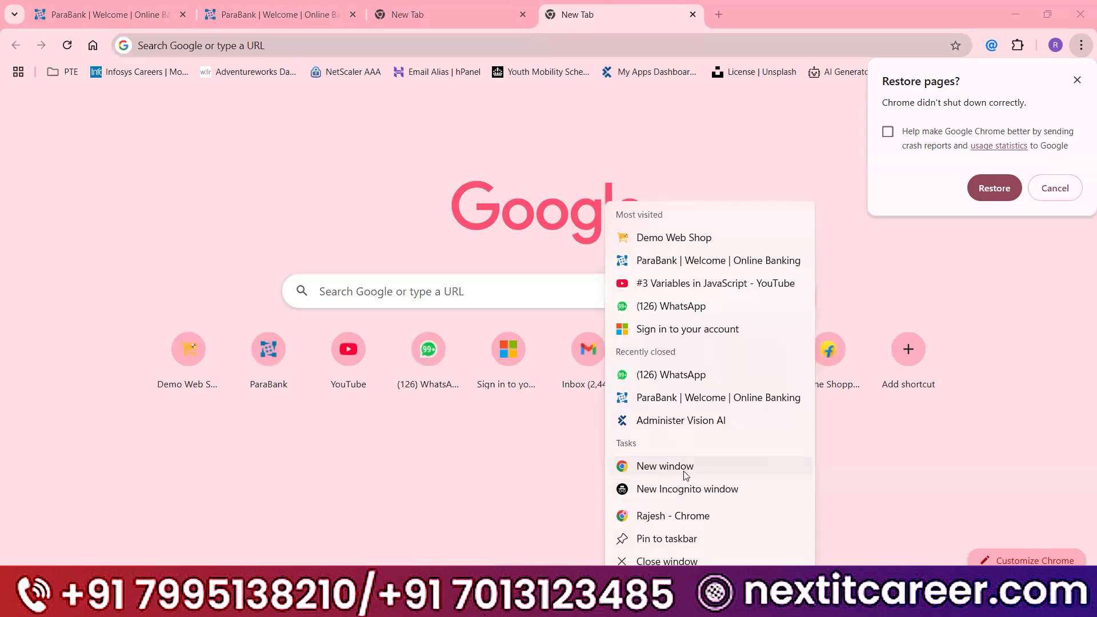
pyautogui.click(682, 516)
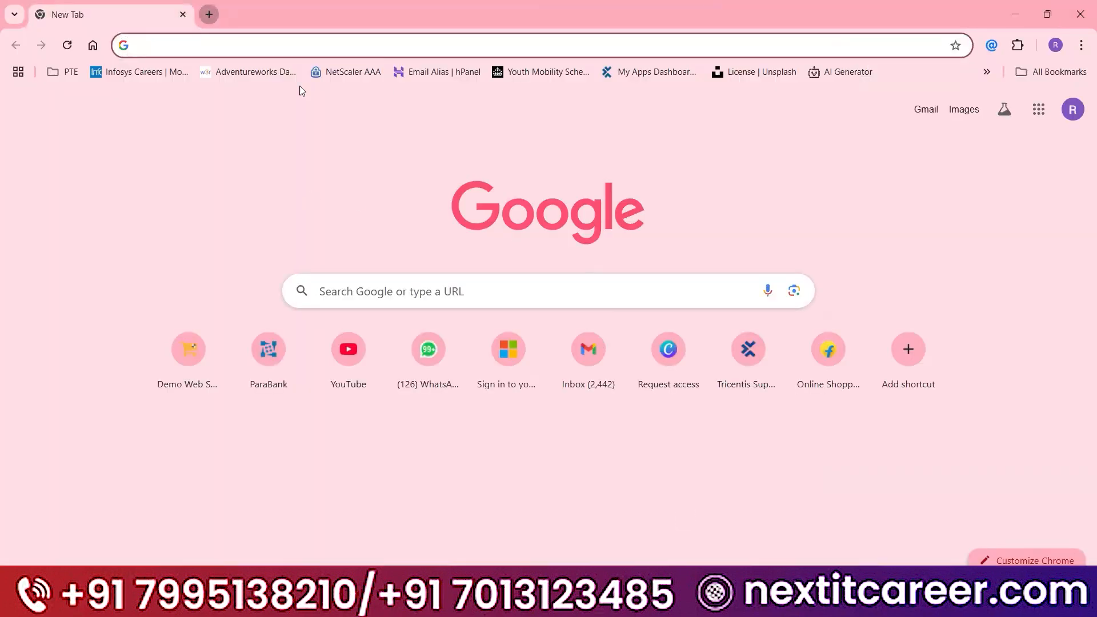
pyautogui.hotkey('ctrl', 't')
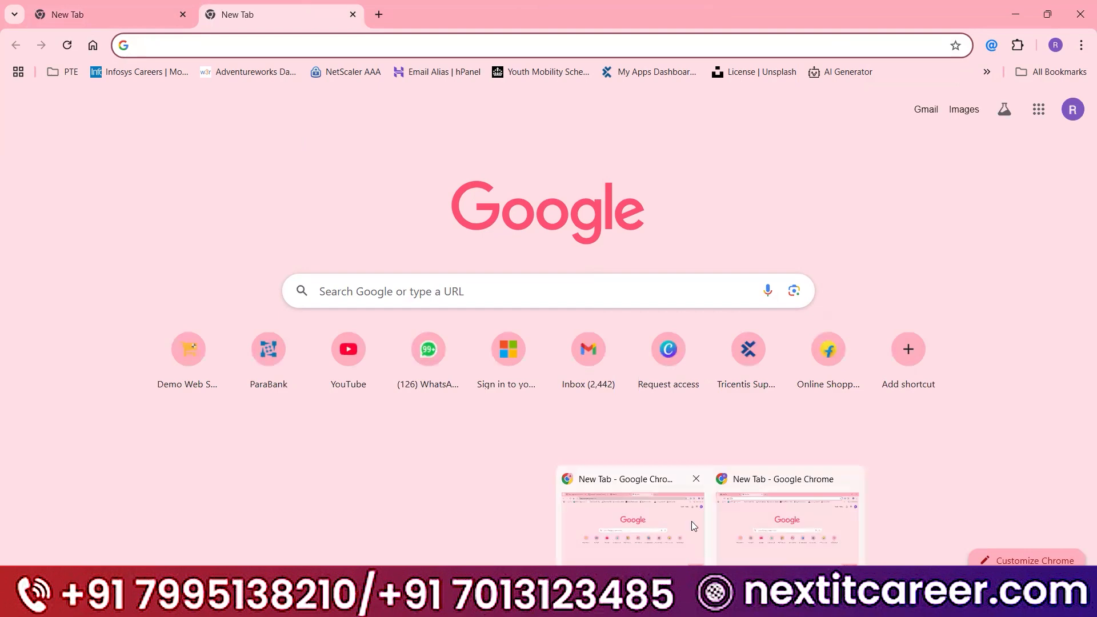
pyautogui.click(657, 527)
pyautogui.click(271, 5)
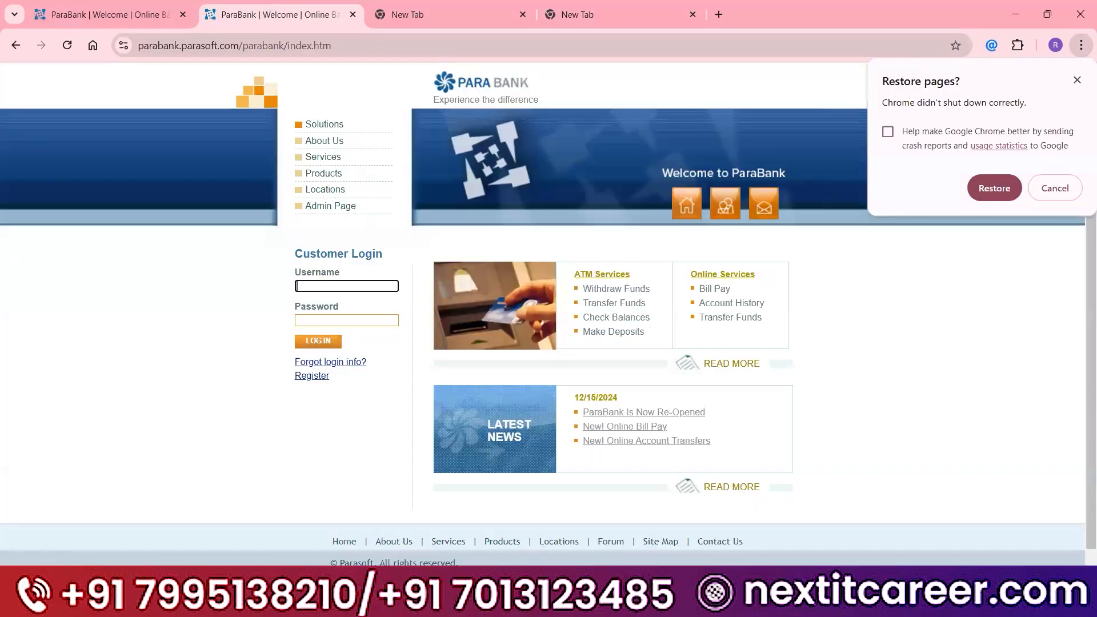
# - Switch to Tosca Commander, run the Close all Browsers | TBox Start Program test step in the ScratchBook, and return to the workspace
pyautogui.hotkey('alt', 'Tab')
pyautogui.rightClick(434, 231)
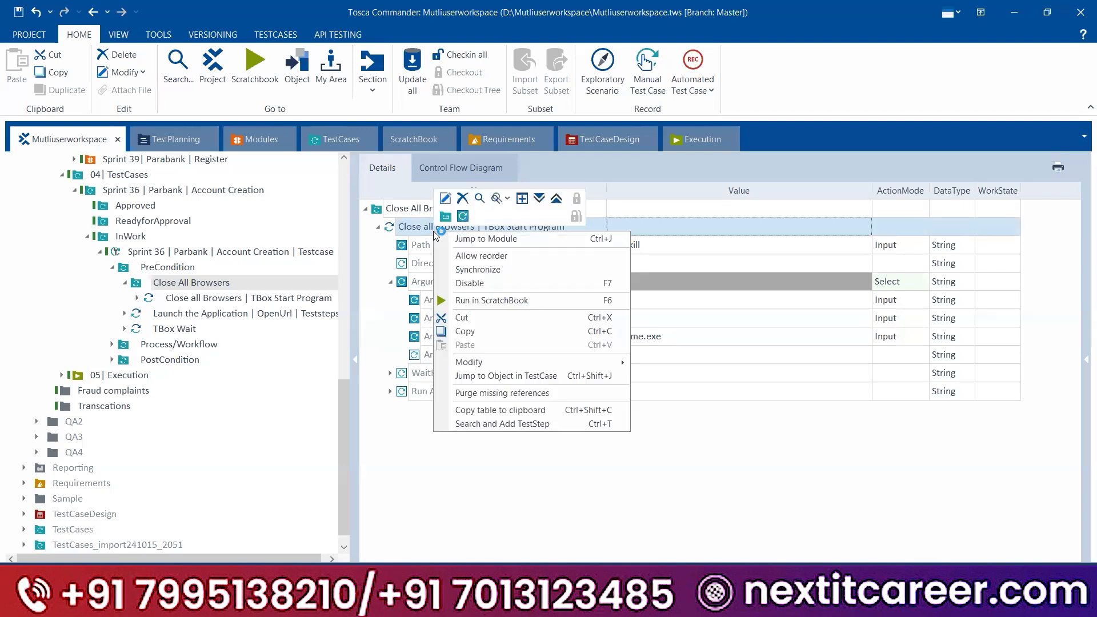
pyautogui.click(482, 302)
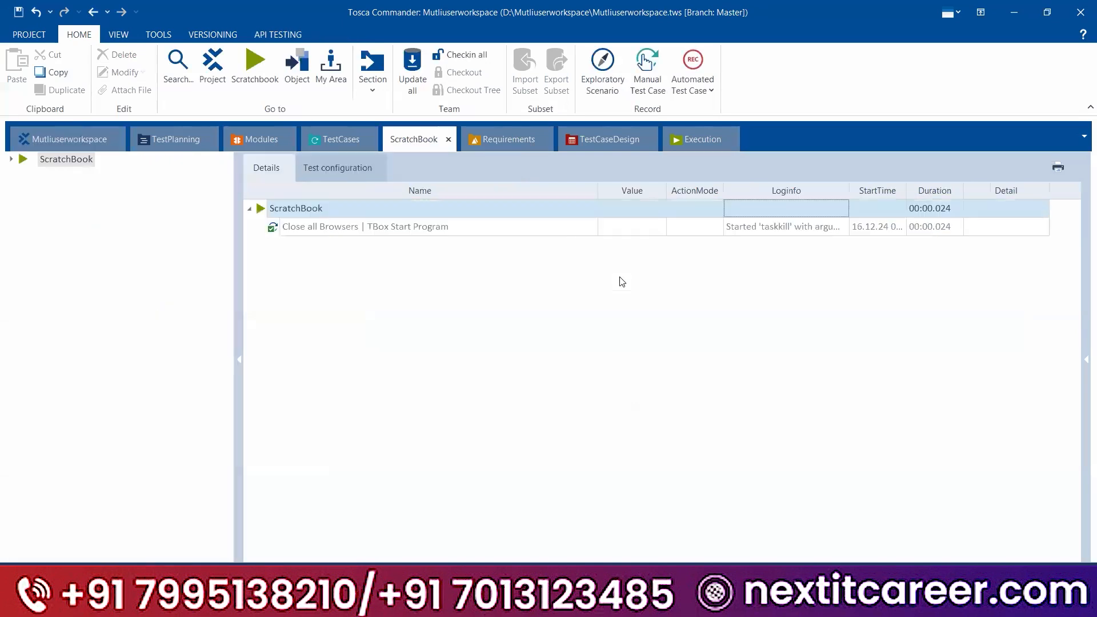
pyautogui.click(83, 140)
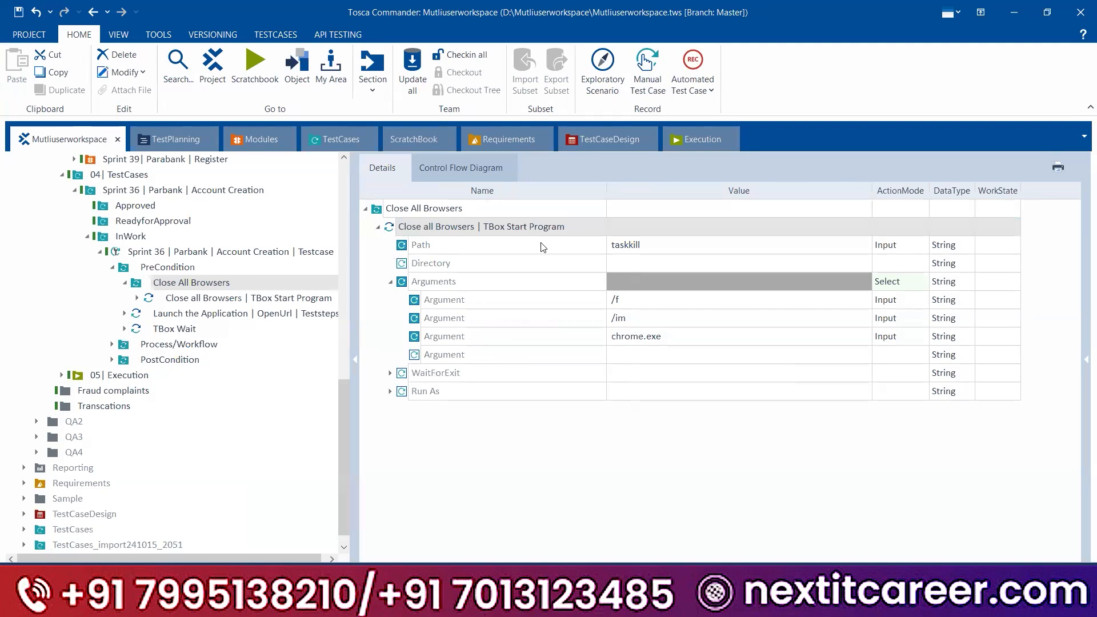
# - Switch to the Notepad notes and add a question Q1 asking which module you will use to close all the browsers
pyautogui.click(696, 600)
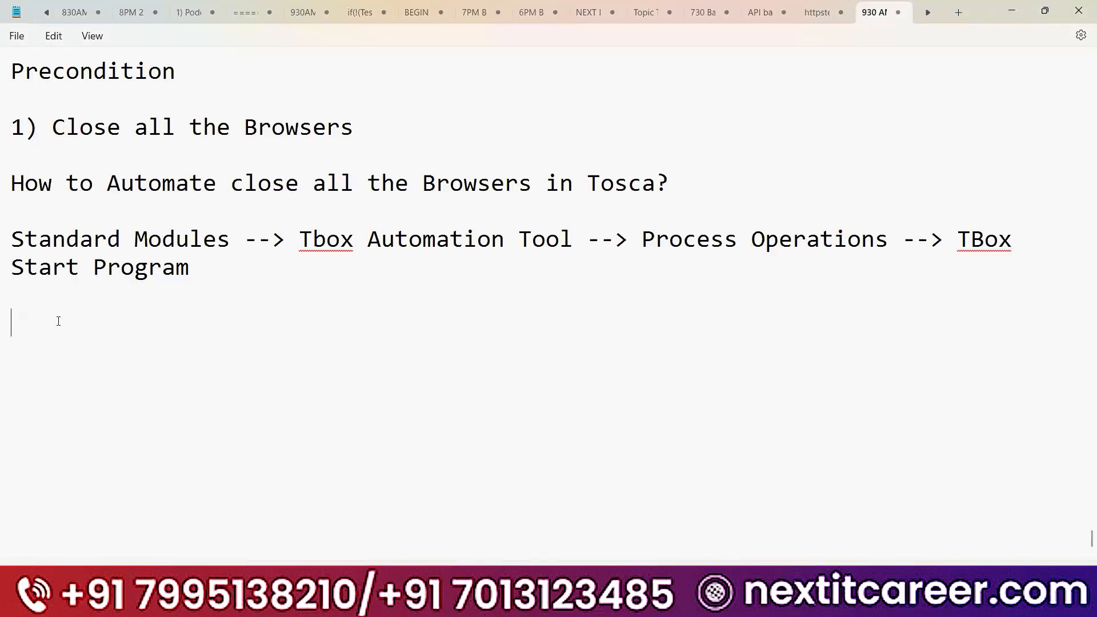
pyautogui.write('Q1) Which')
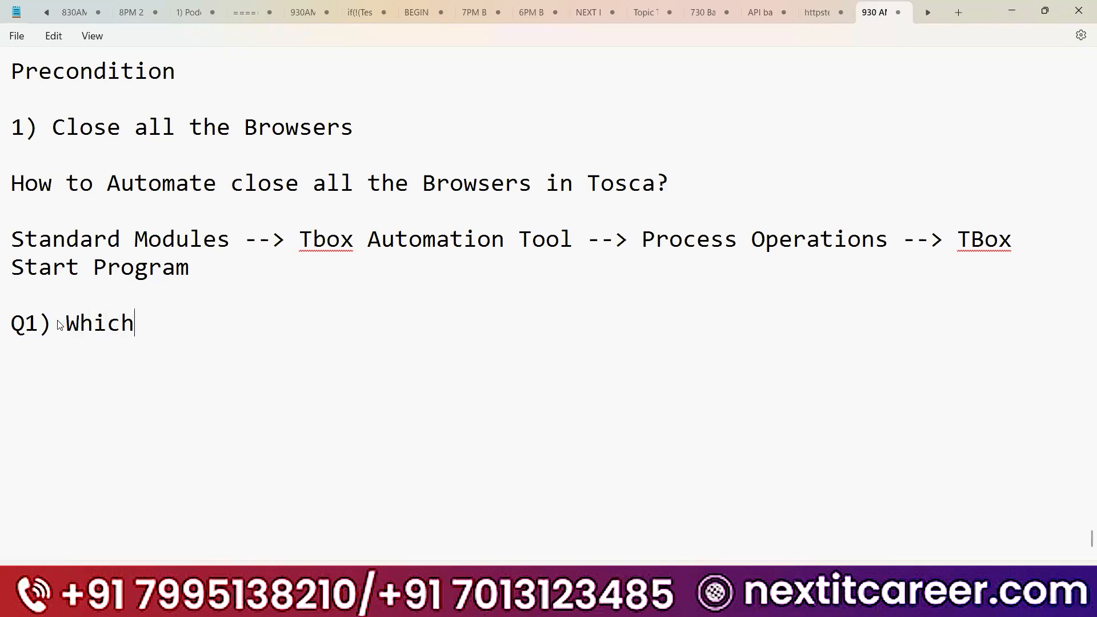
pyautogui.write(' module')
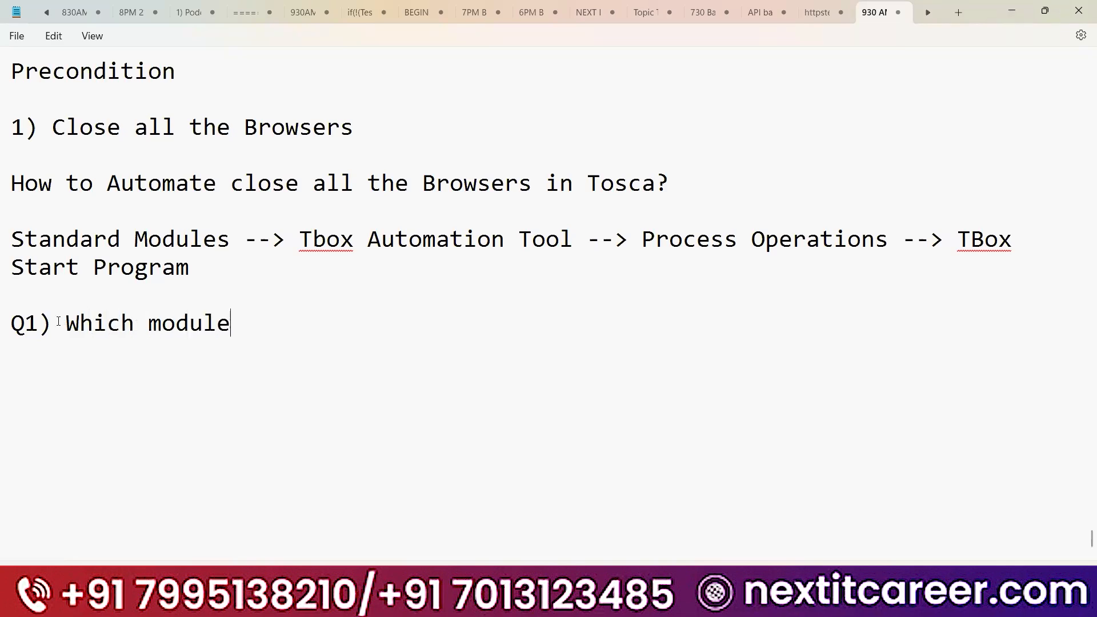
pyautogui.write(' you will uset')
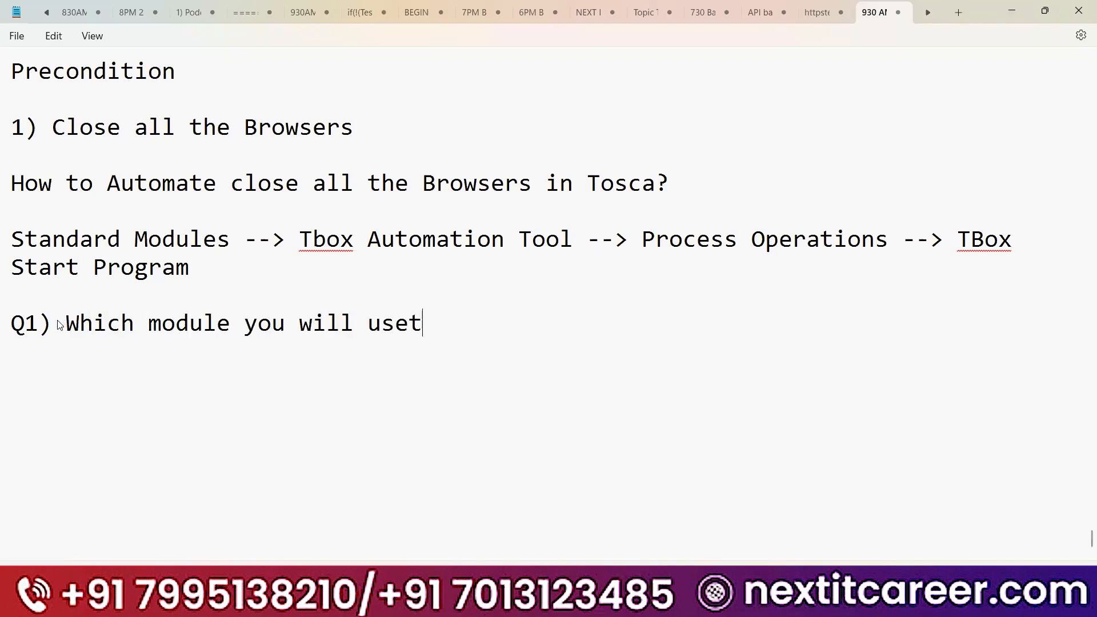
pyautogui.press('BackSpace')
pyautogui.write('to close all the ')
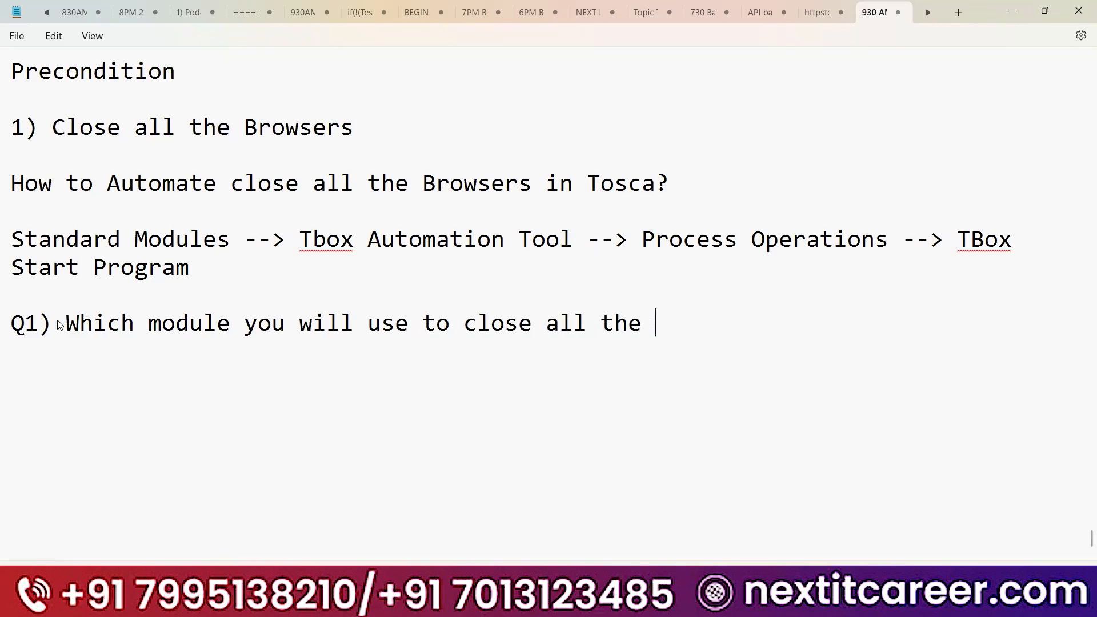
pyautogui.write('Brpow')
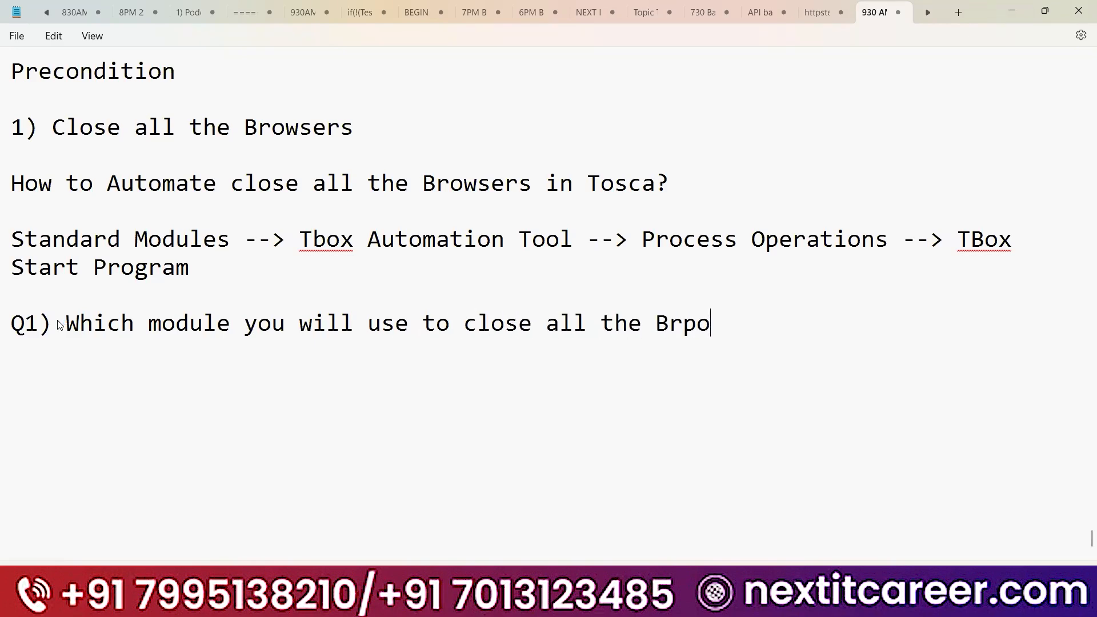
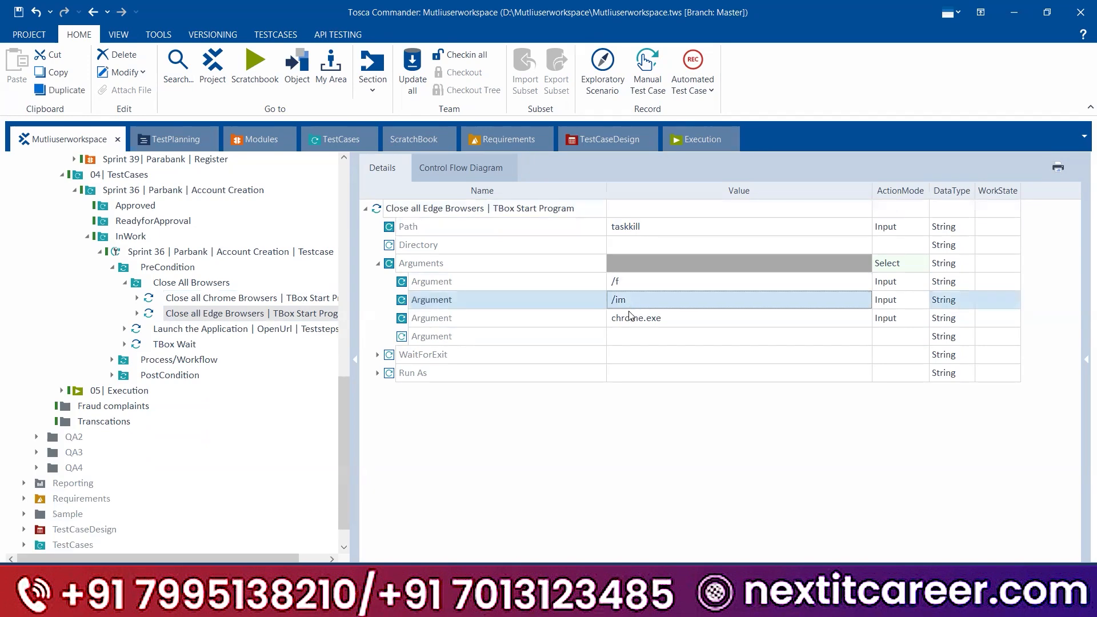
# - Set the third Argument value of the Close all Edge Browsers test step to edge.exe and compare it with the Chrome test step
pyautogui.click(631, 318)
pyautogui.click(633, 319)
pyautogui.click(639, 320)
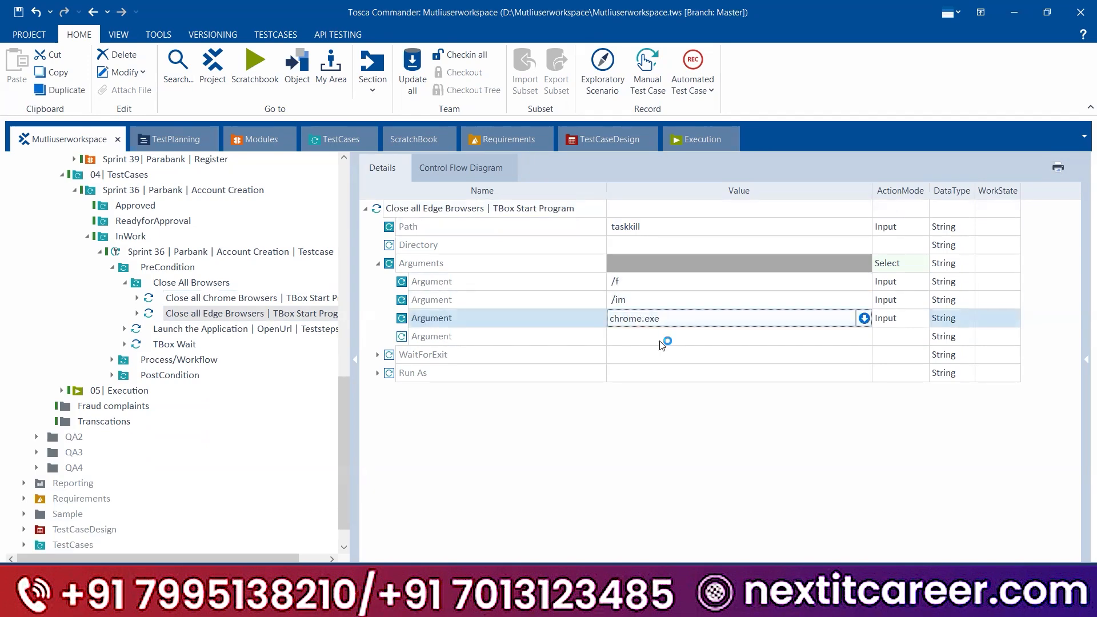
pyautogui.press('BackSpace')
pyautogui.press('BackSpace')
pyautogui.press('BackSpace')
pyautogui.press('BackSpace')
pyautogui.press('BackSpace')
pyautogui.press('BackSpace')
pyautogui.write('edge')
pyautogui.click(641, 439)
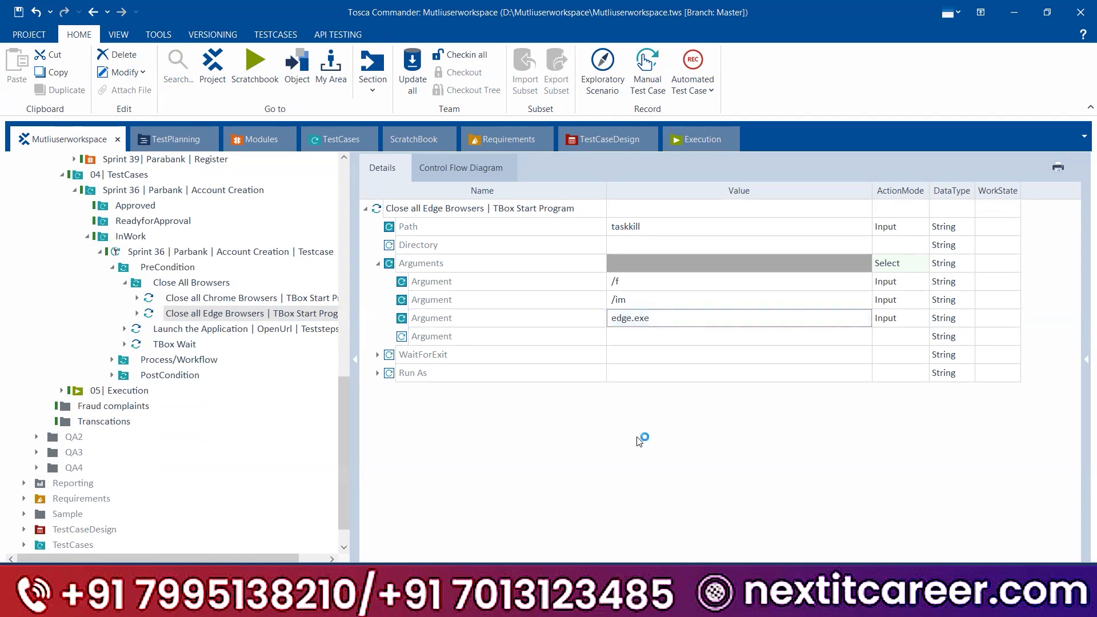
pyautogui.click(256, 299)
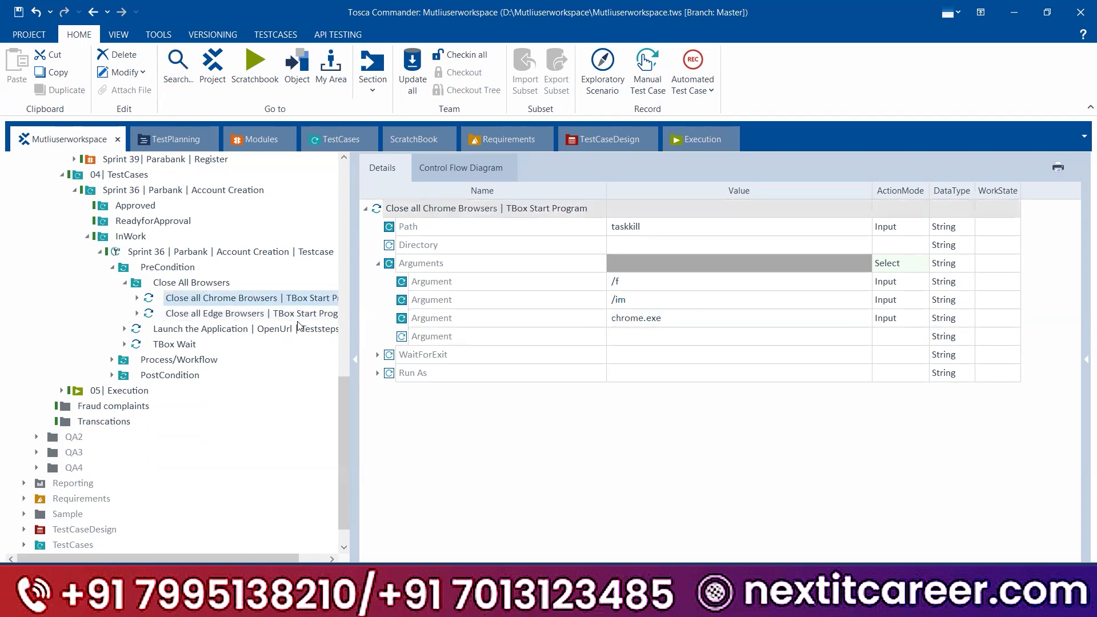
pyautogui.click(255, 313)
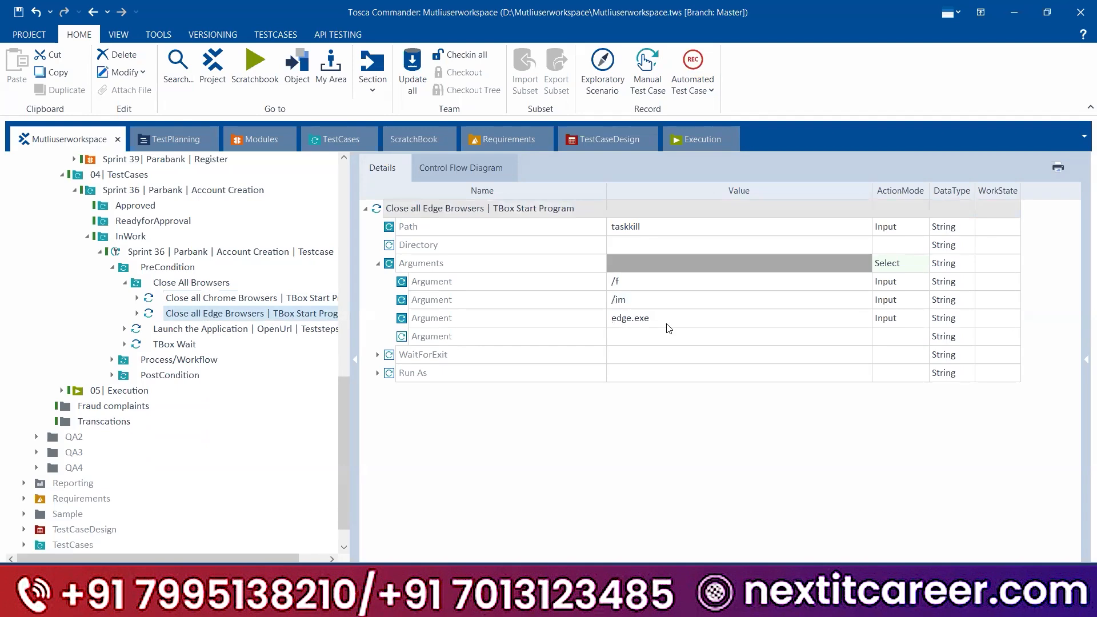
# - Locate Microsoft Edge's application file on disk and check its original filename in the file's detailed properties
pyautogui.press('super')
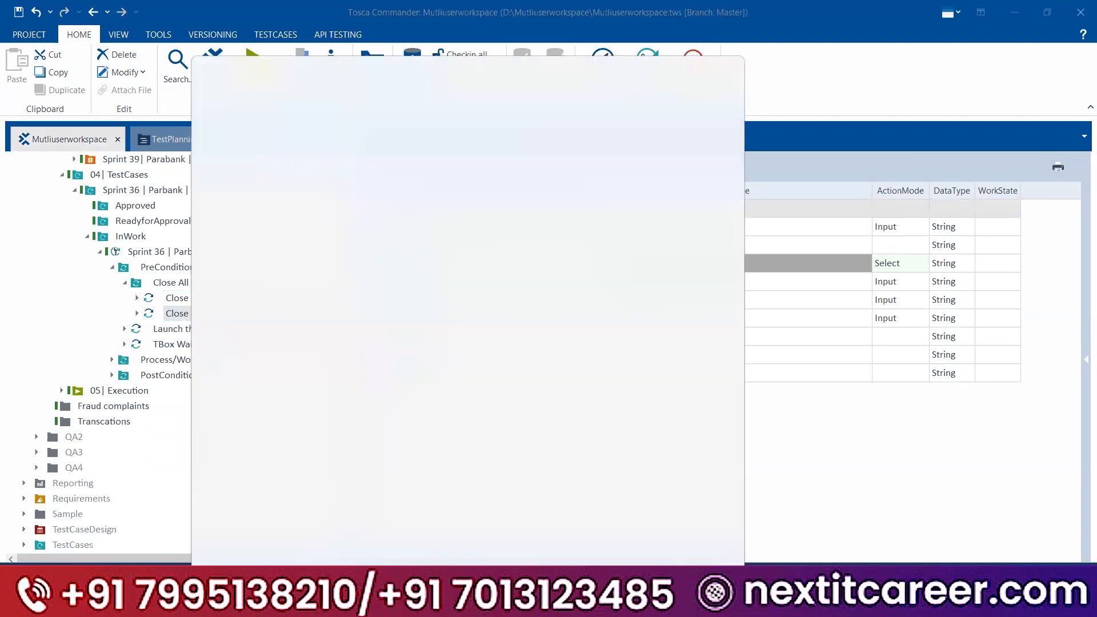
pyautogui.write('edge')
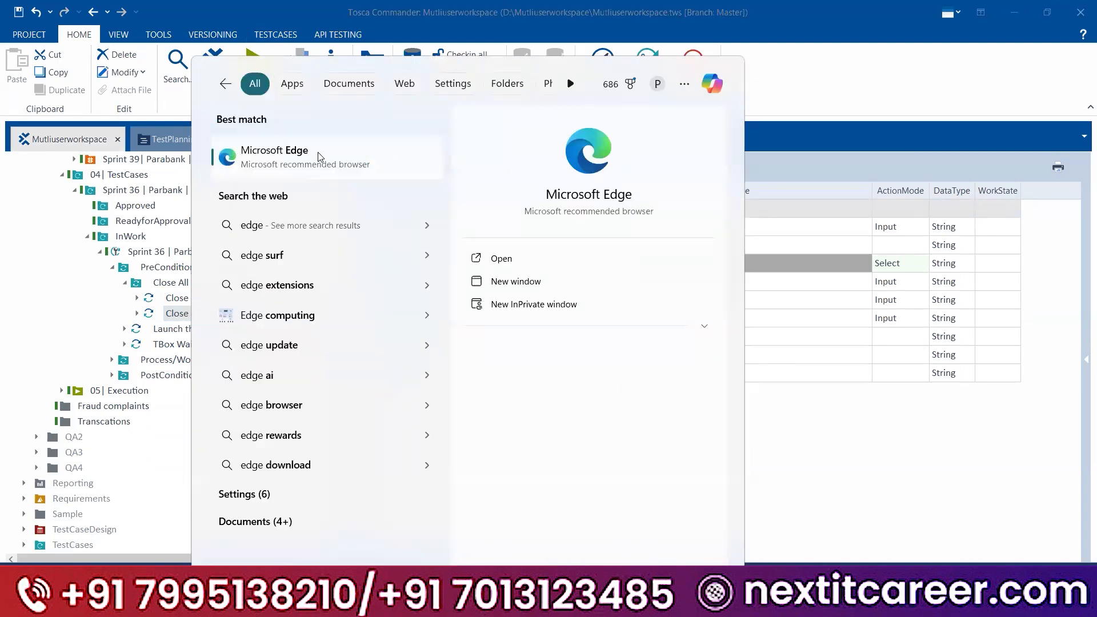
pyautogui.rightClick(320, 156)
pyautogui.click(366, 197)
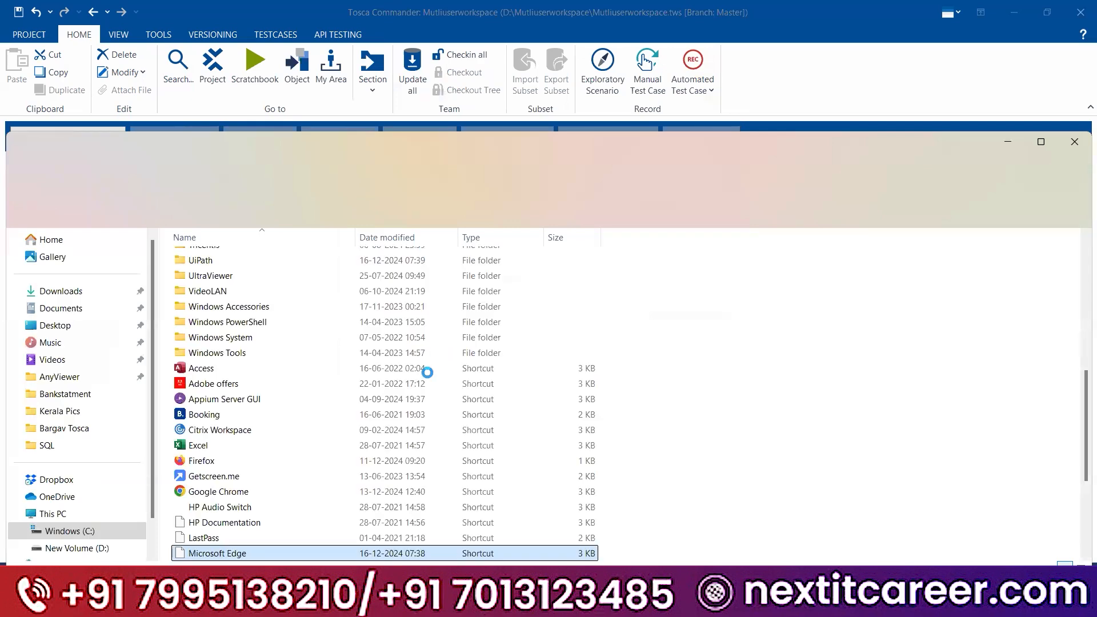
pyautogui.rightClick(246, 554)
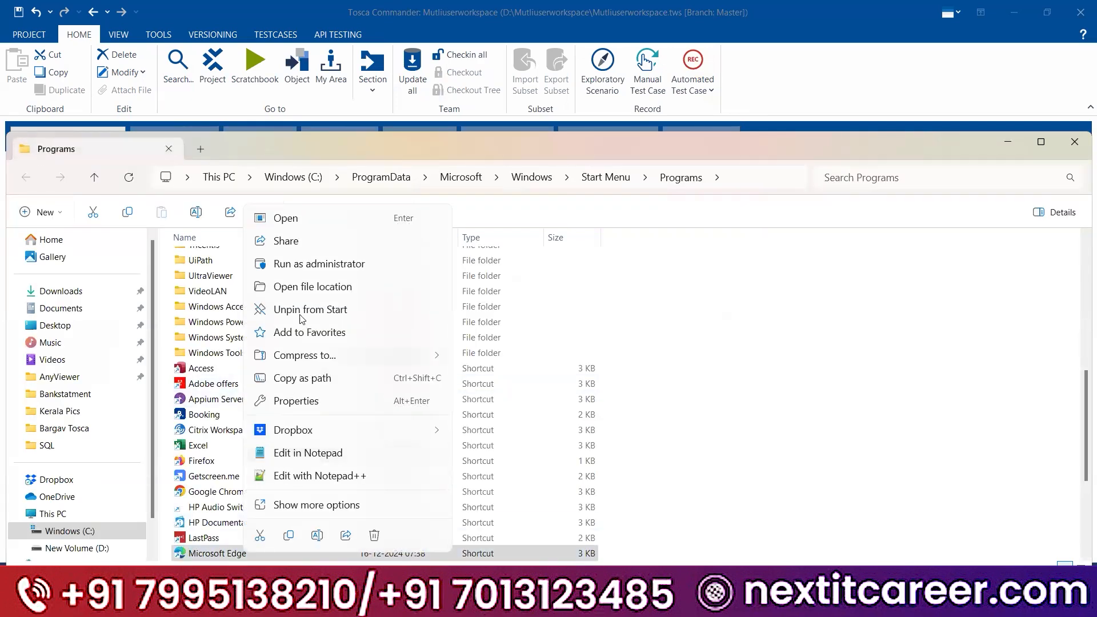
pyautogui.click(306, 287)
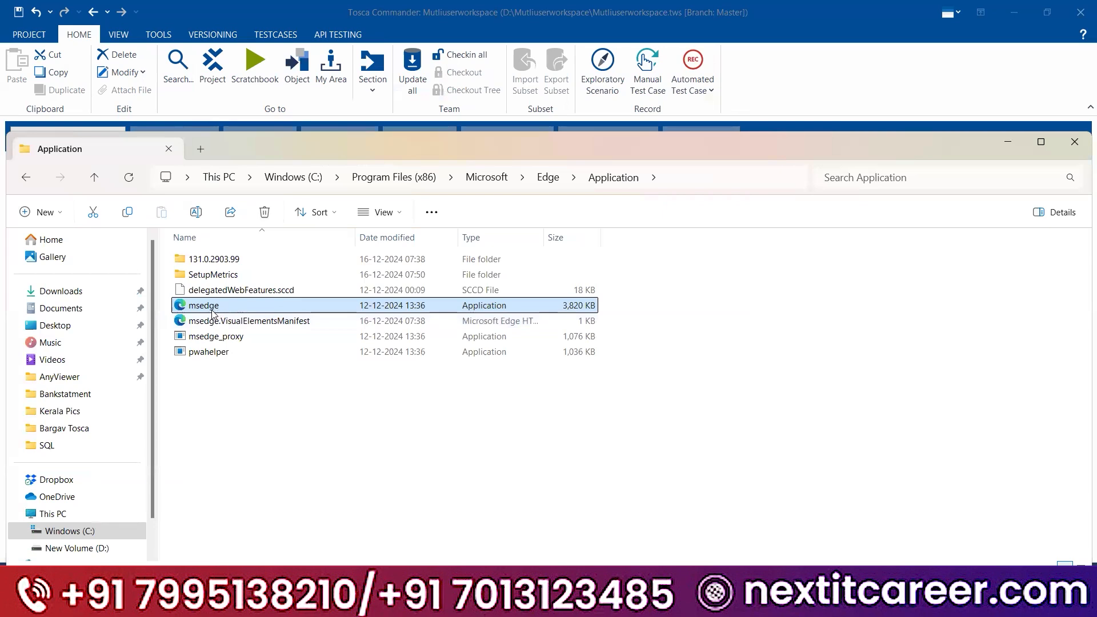
pyautogui.rightClick(234, 310)
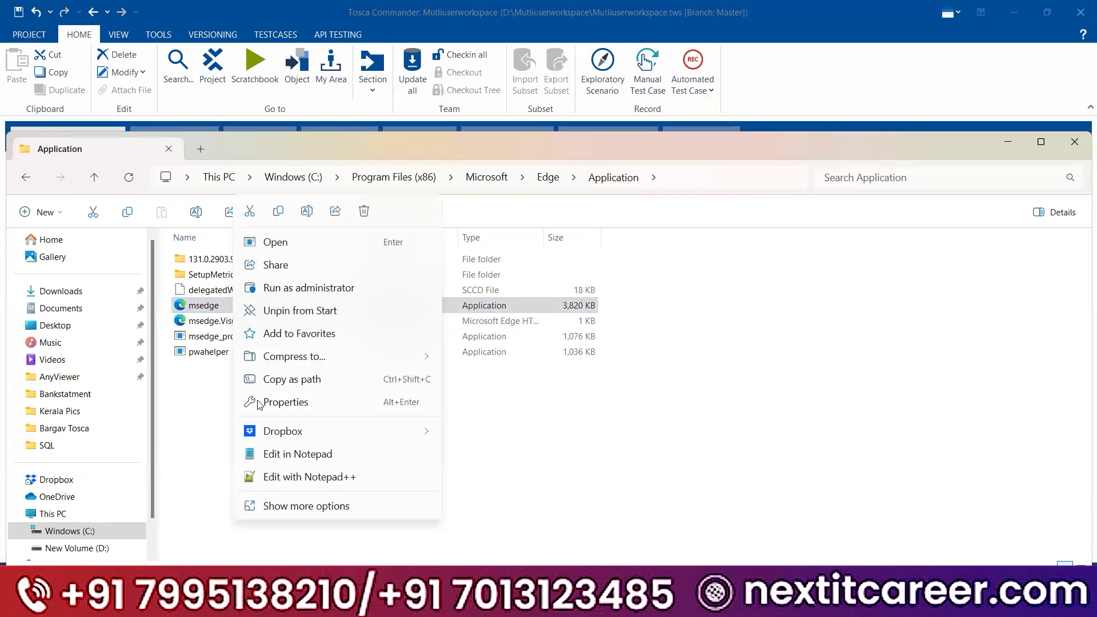
pyautogui.click(291, 505)
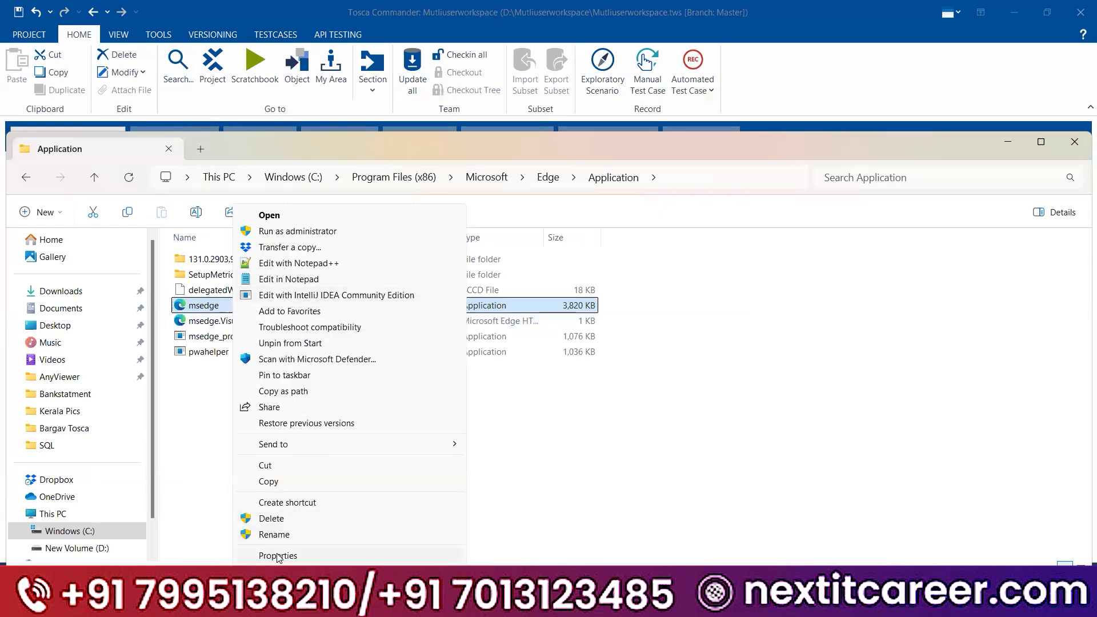
pyautogui.click(278, 556)
pyautogui.click(381, 226)
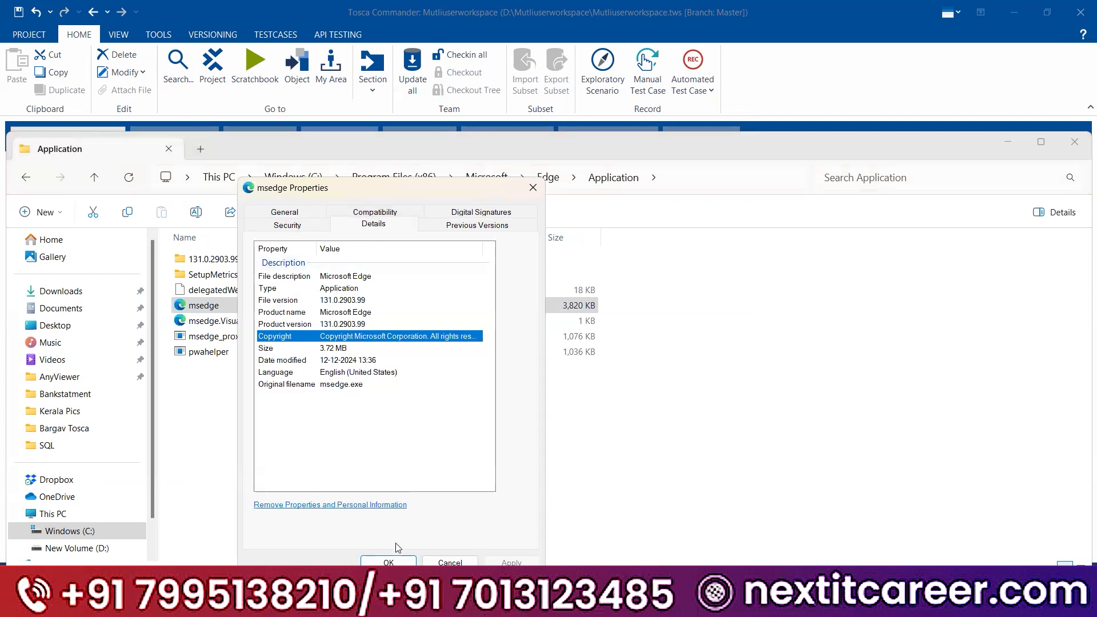
pyautogui.click(397, 560)
pyautogui.click(1074, 141)
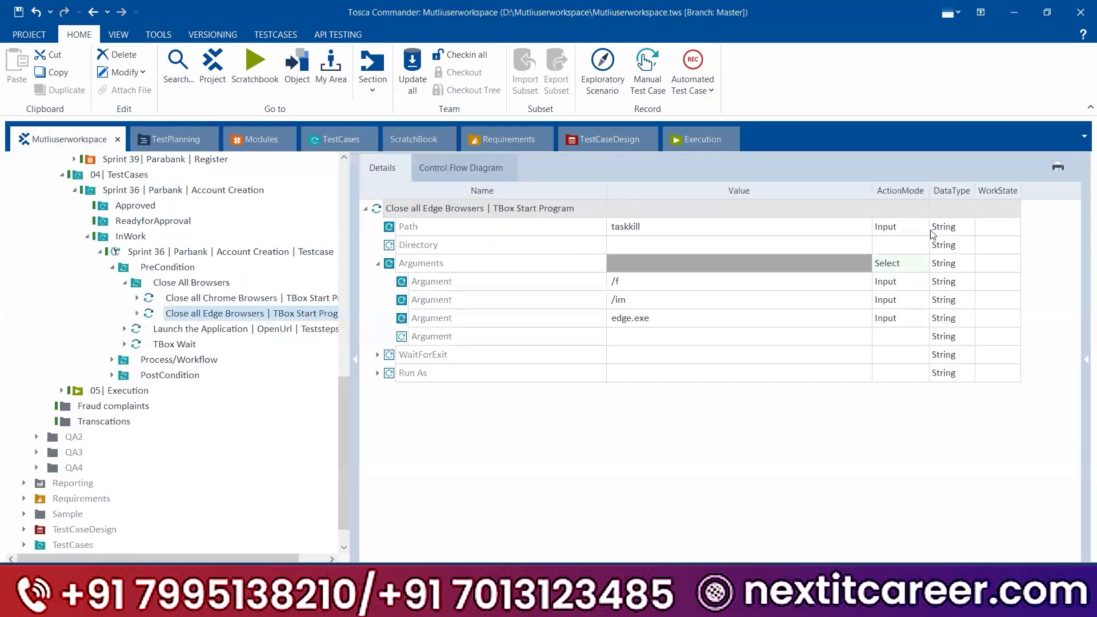
# - Correct the third Argument value of the Close all Edge Browsers test step to msedge.exe
pyautogui.click(641, 320)
pyautogui.click(644, 319)
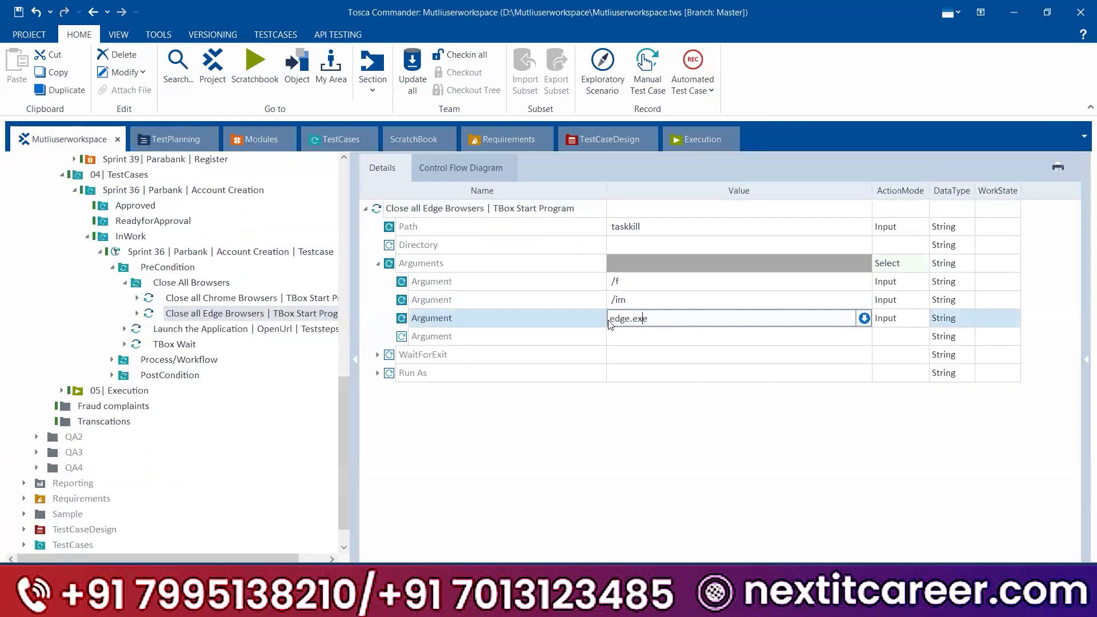
pyautogui.write('ms')
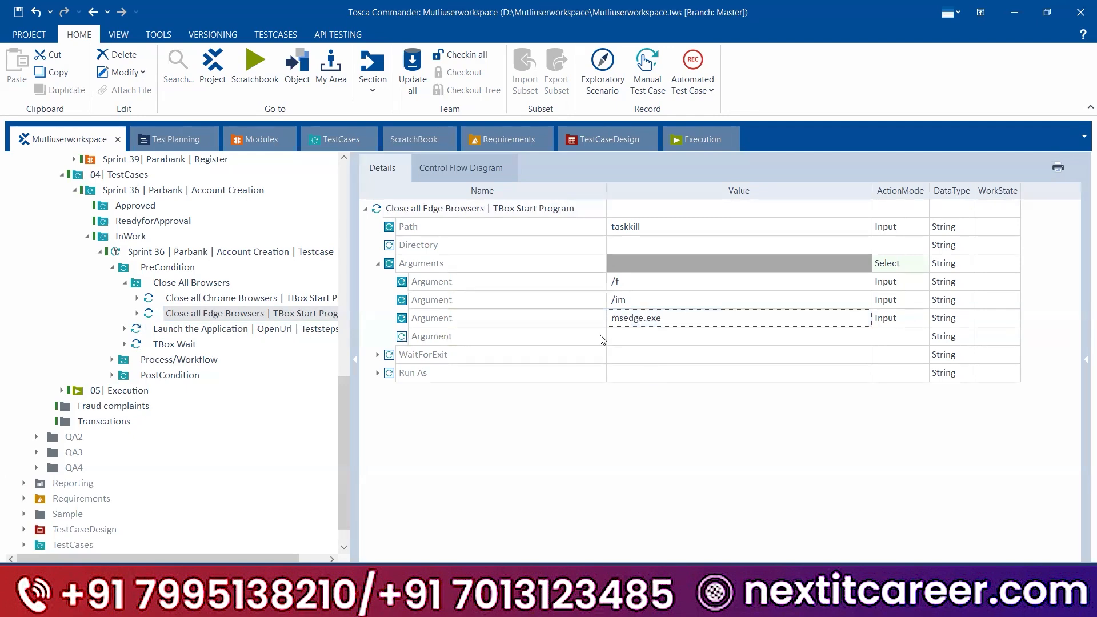
# - Run the Close all Edge Browsers test step in ScratchBook
pyautogui.rightClick(443, 205)
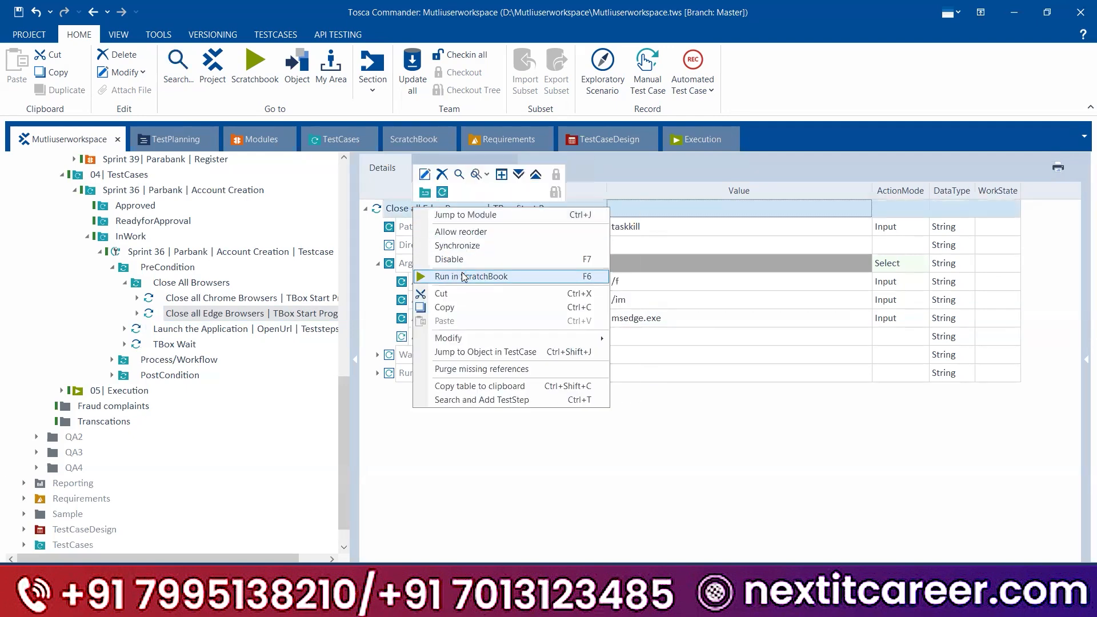
pyautogui.click(457, 275)
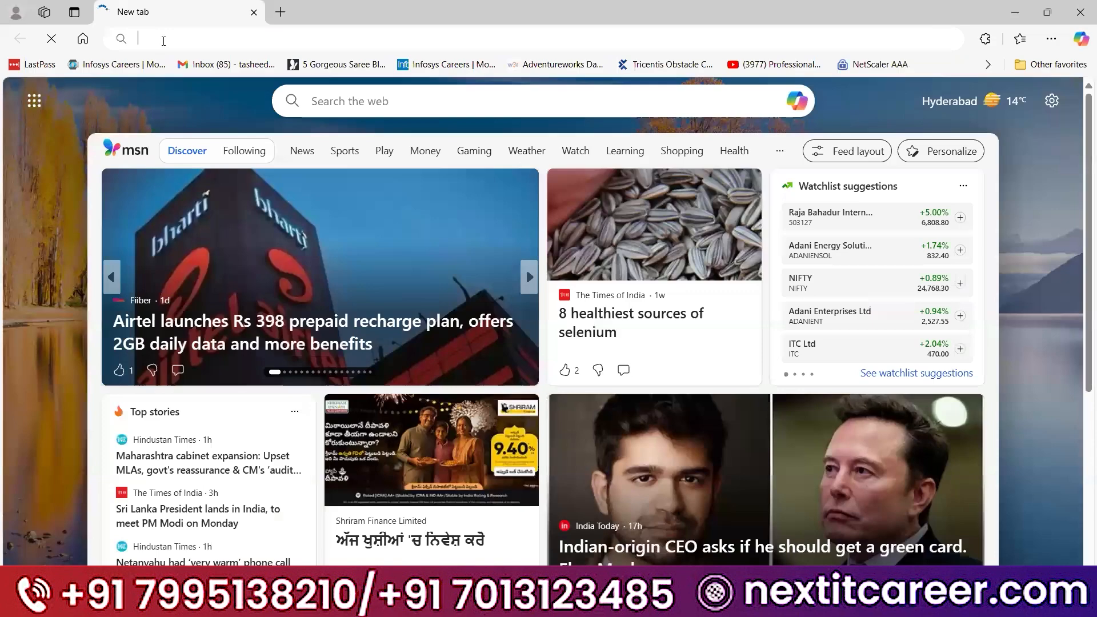
# - Switch to Microsoft Edge and open ParaBank, Demo Web Shop and Flipkart in separate tabs, dismissing any system message
pyautogui.write('pa')
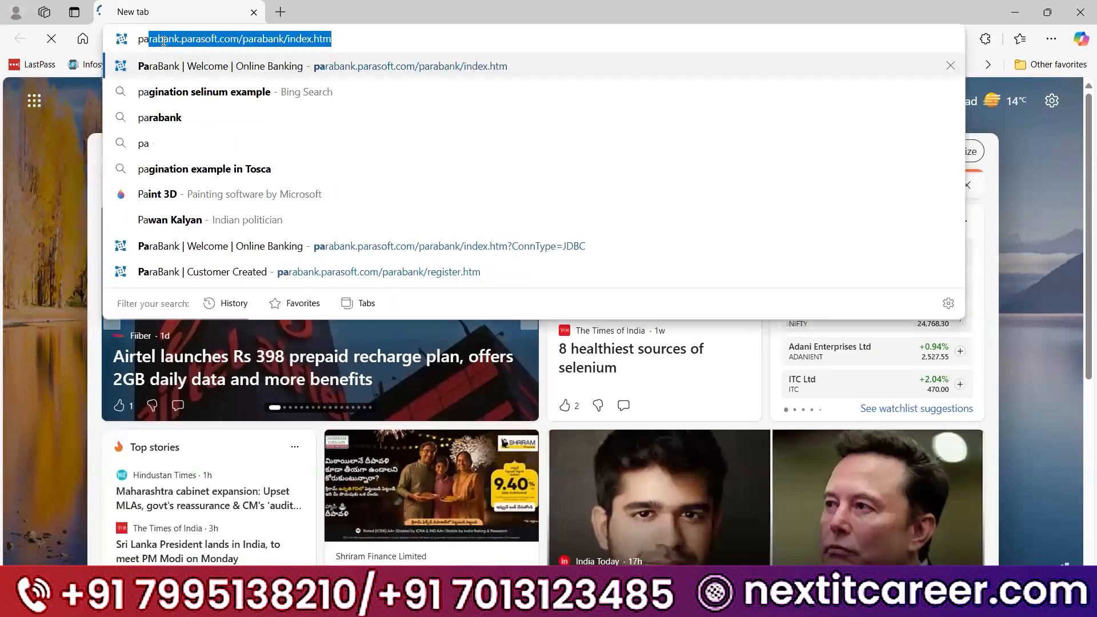
pyautogui.press('Return')
pyautogui.click(280, 12)
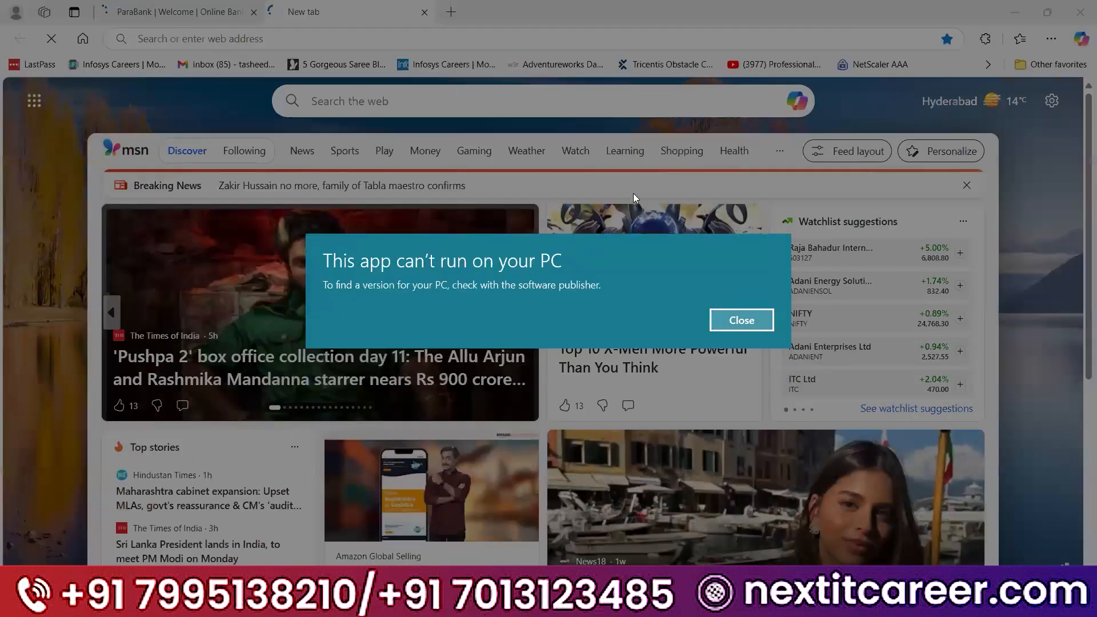
pyautogui.click(742, 320)
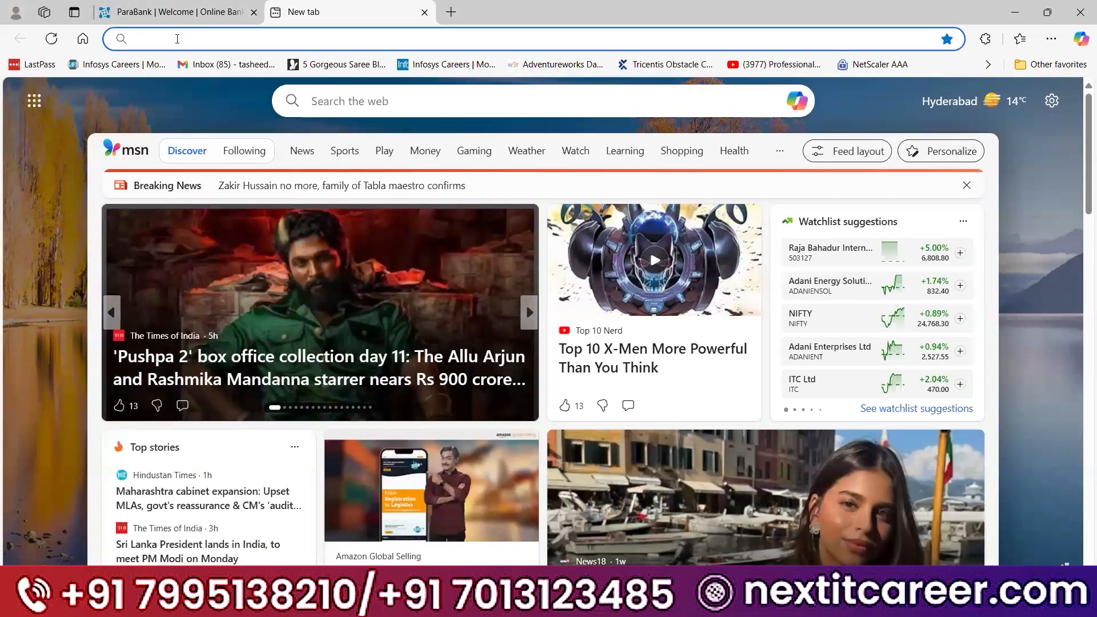
pyautogui.write('de')
pyautogui.press('Return')
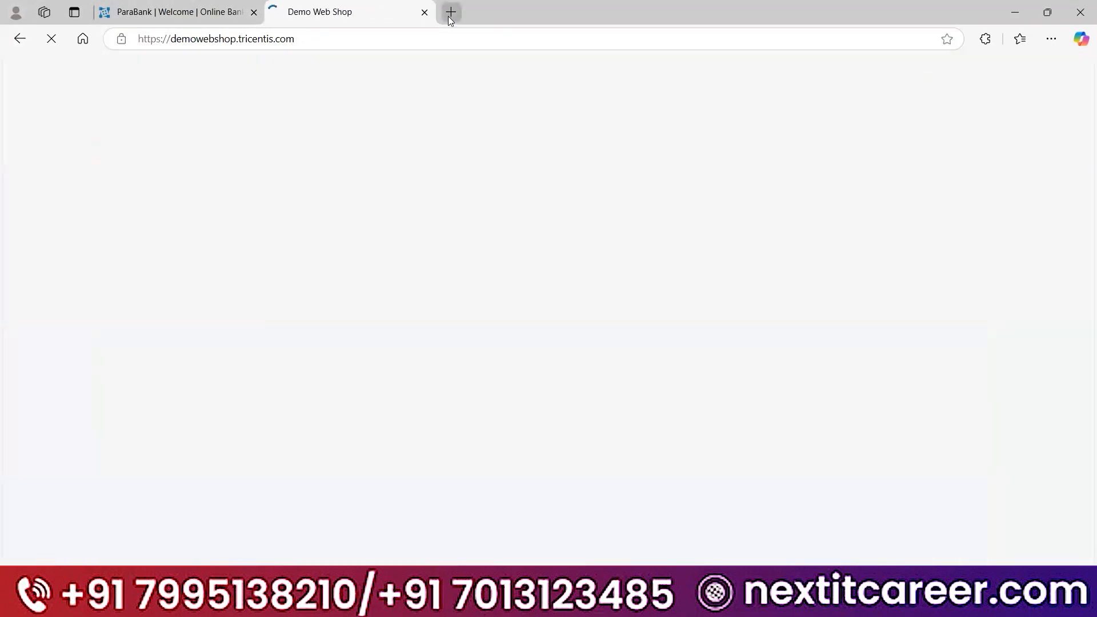
pyautogui.click(449, 13)
pyautogui.write('flipkart')
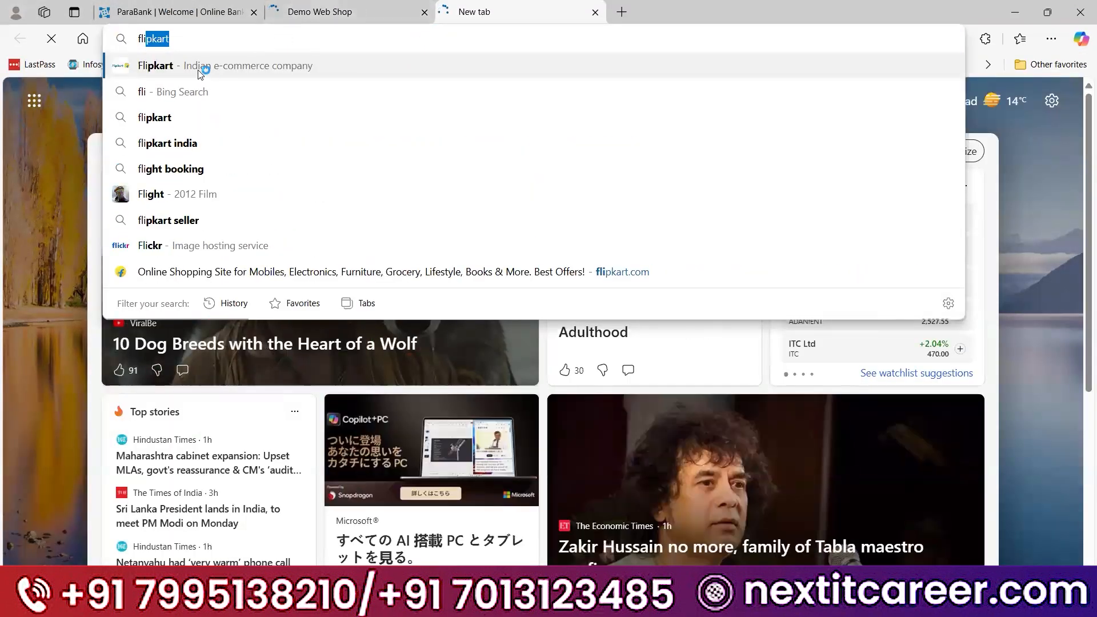
pyautogui.click(404, 63)
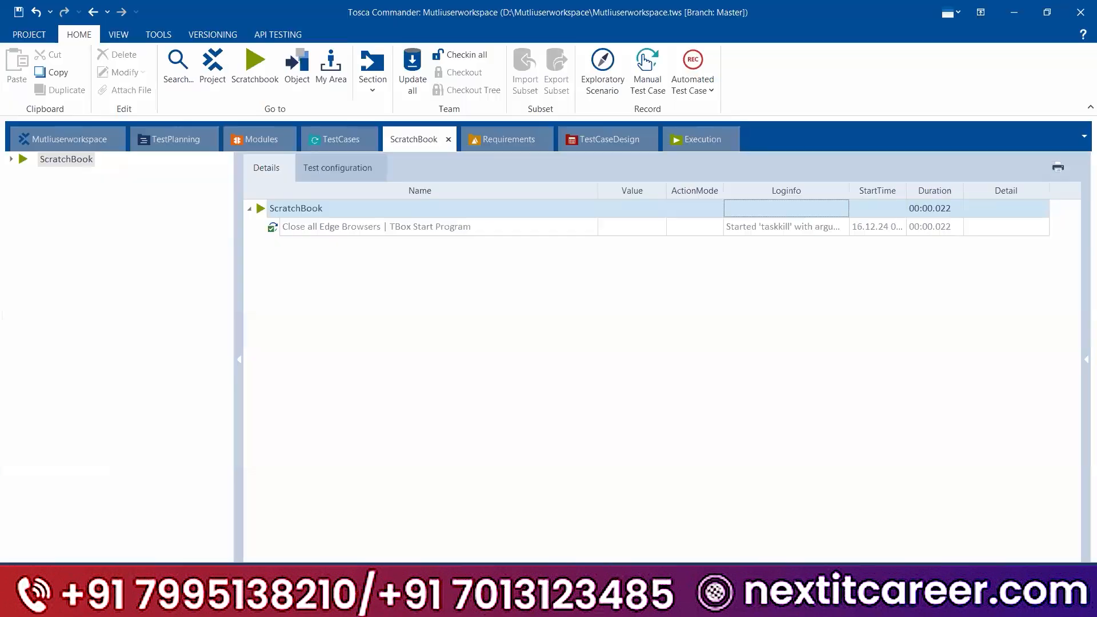
# - Return to the Mutliuserworkspace project in Tosca Commander and rerun the Close all Edge Browsers test step in ScratchBook
pyautogui.click(66, 139)
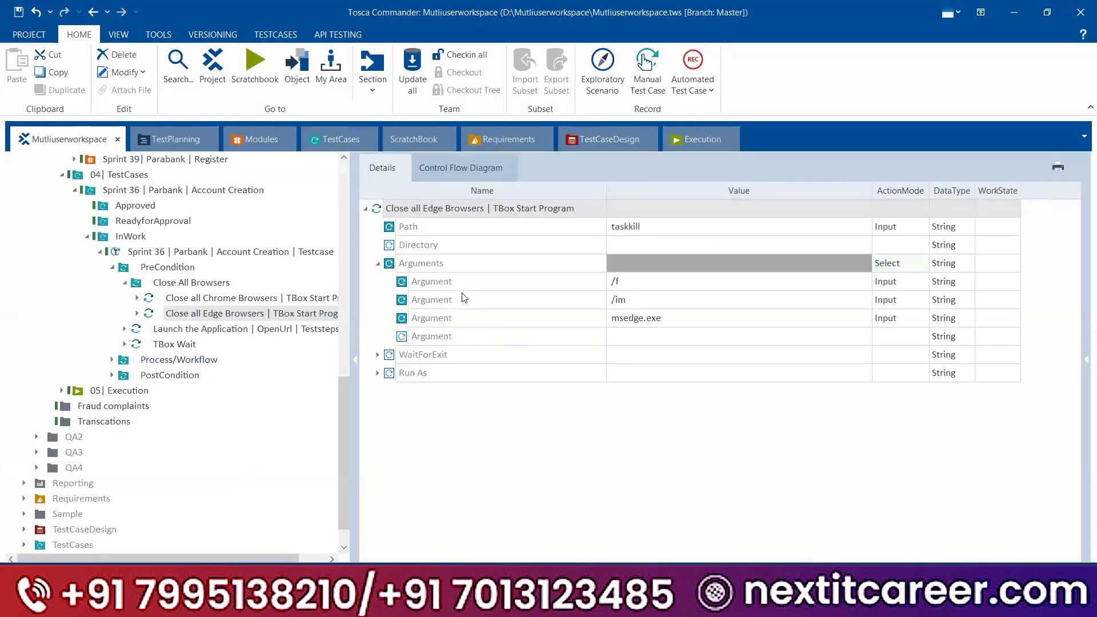
pyautogui.rightClick(413, 213)
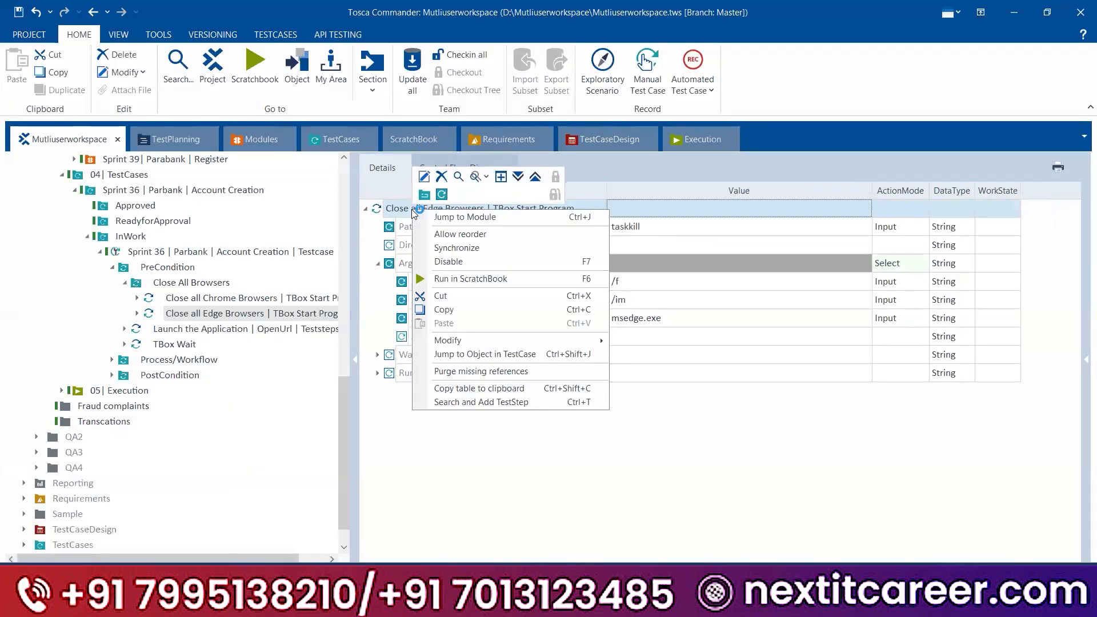
pyautogui.click(451, 276)
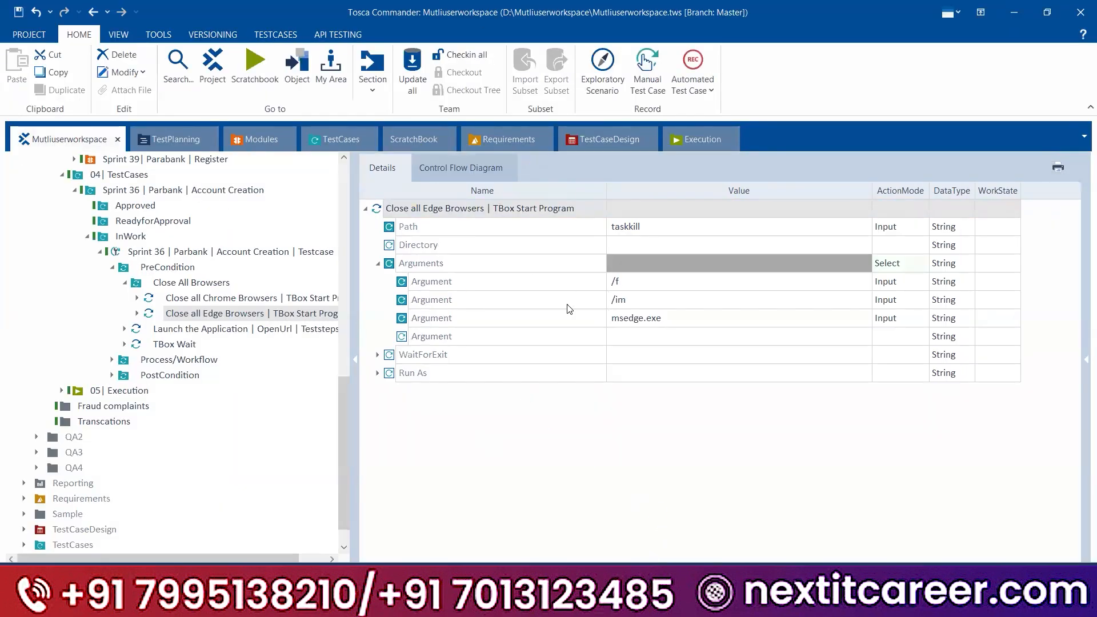
# - Copy the Close all Edge Browsers test step and paste the duplicate into the Close All Browsers folder
pyautogui.click(365, 209)
pyautogui.click(236, 298)
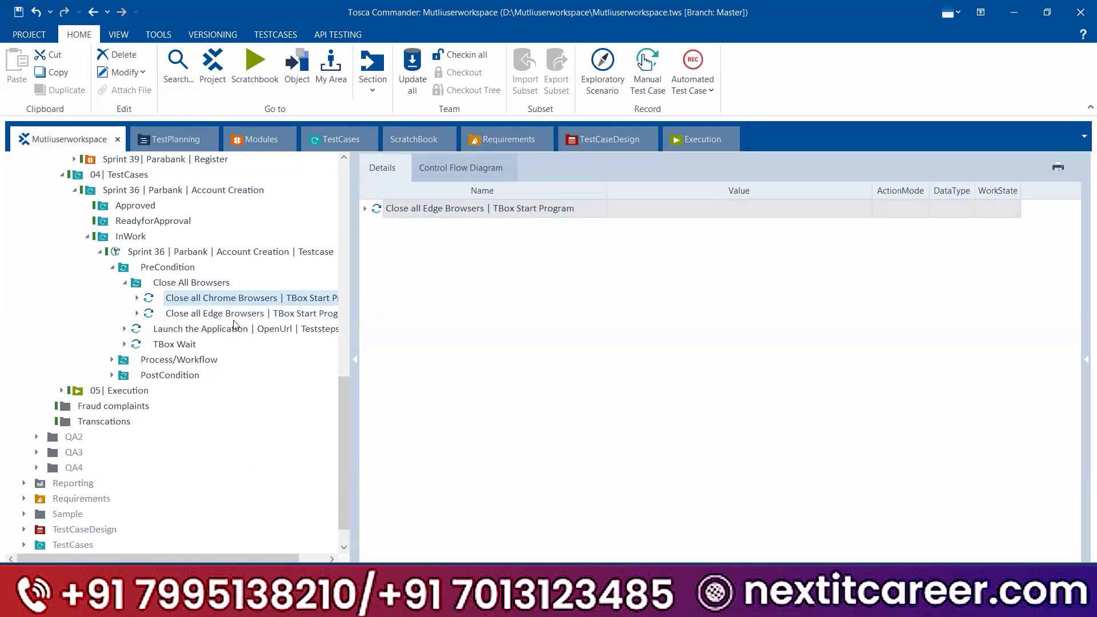
pyautogui.click(237, 318)
pyautogui.hotkey('ctrl', 'c')
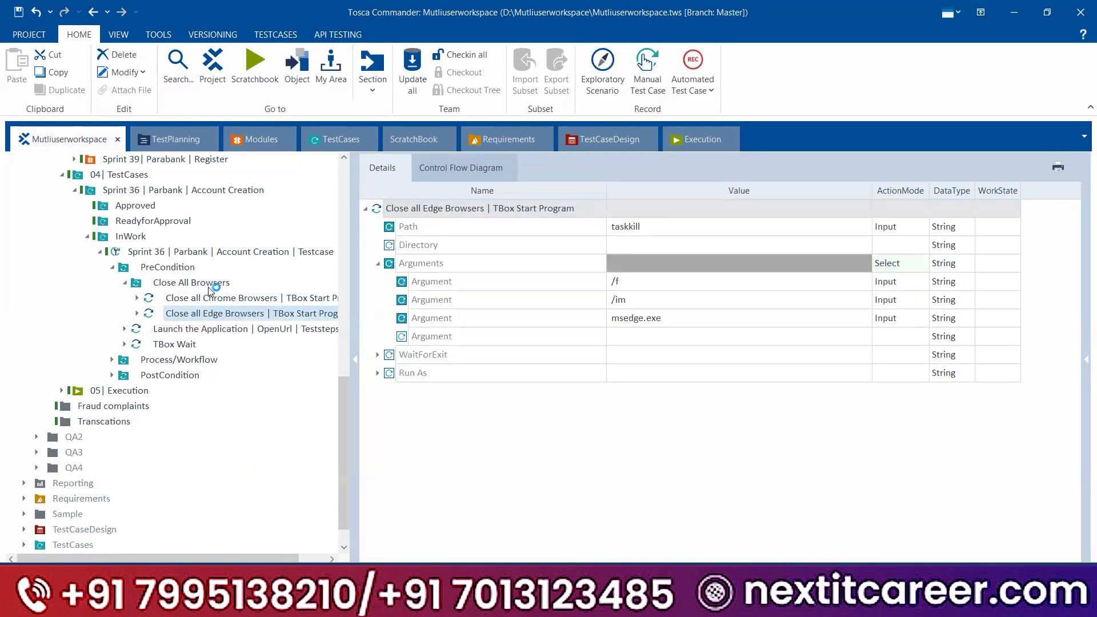
pyautogui.click(214, 286)
pyautogui.hotkey('ctrl', 'v')
# - Rename the duplicated test step to Close all FireFox Browsers | TBox Start Program and expand its Arguments
pyautogui.click(215, 334)
pyautogui.doubleClick(212, 330)
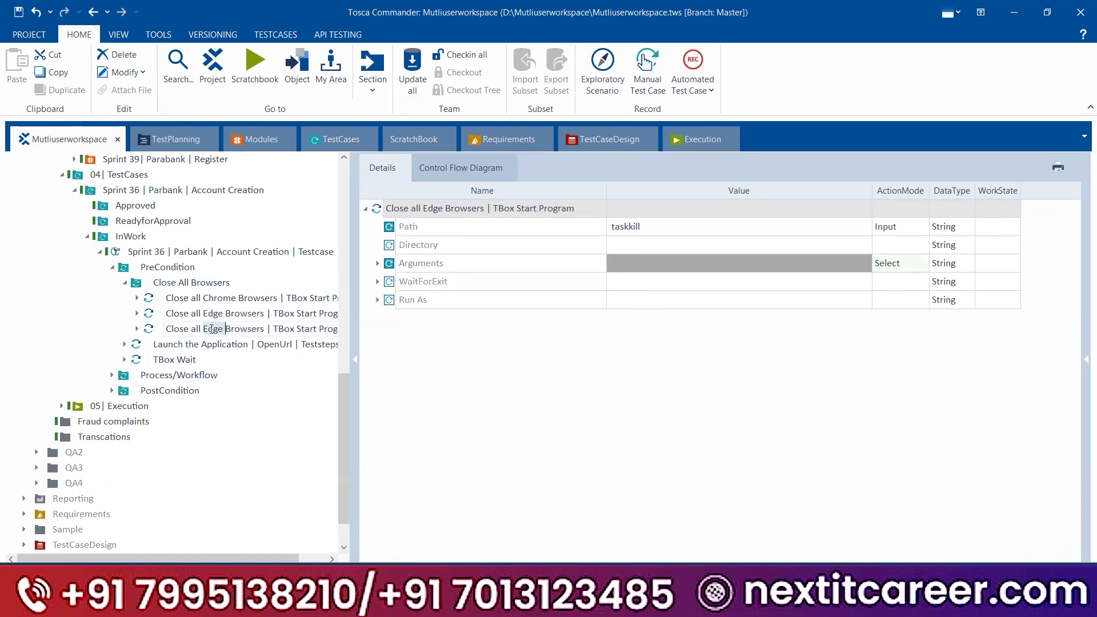
pyautogui.write('E')
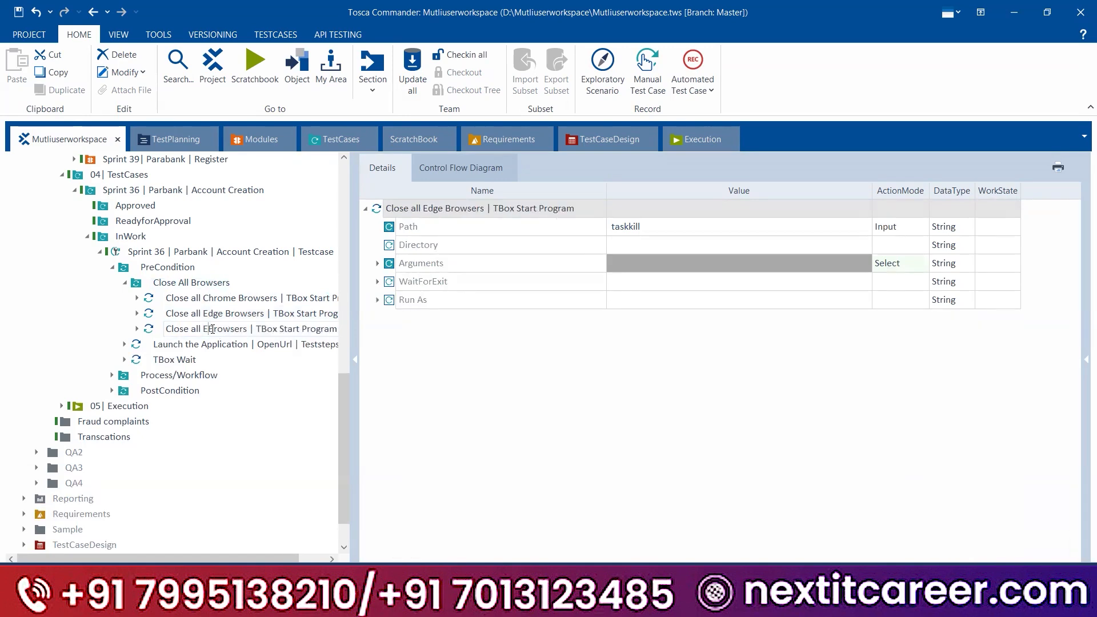
pyautogui.write('ire')
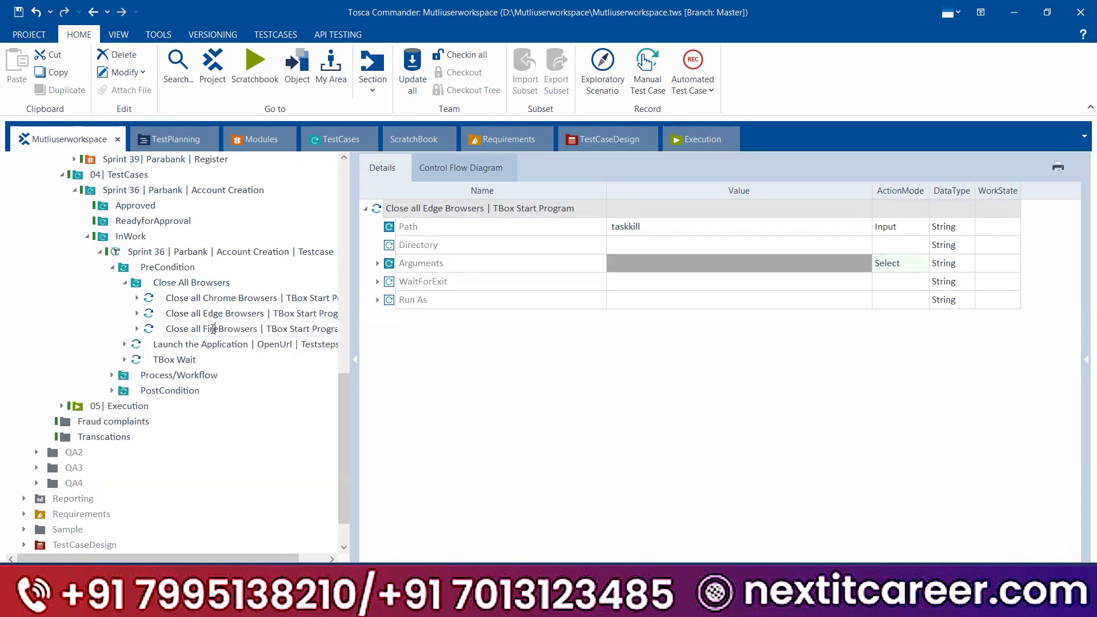
pyautogui.write('Fox')
pyautogui.click(216, 314)
pyautogui.click(217, 329)
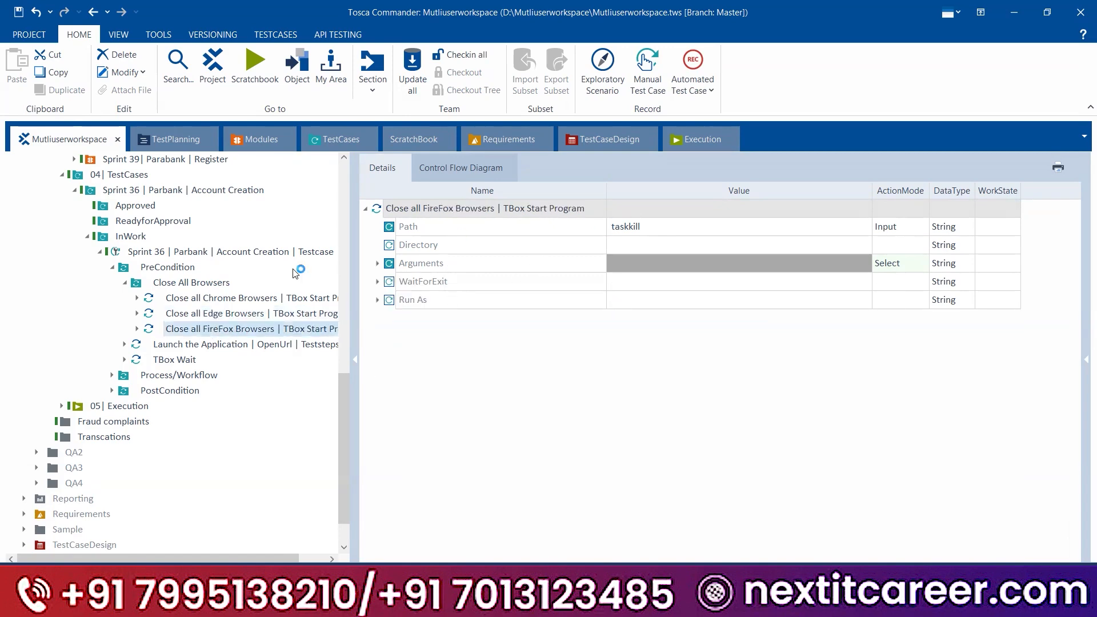
pyautogui.click(378, 264)
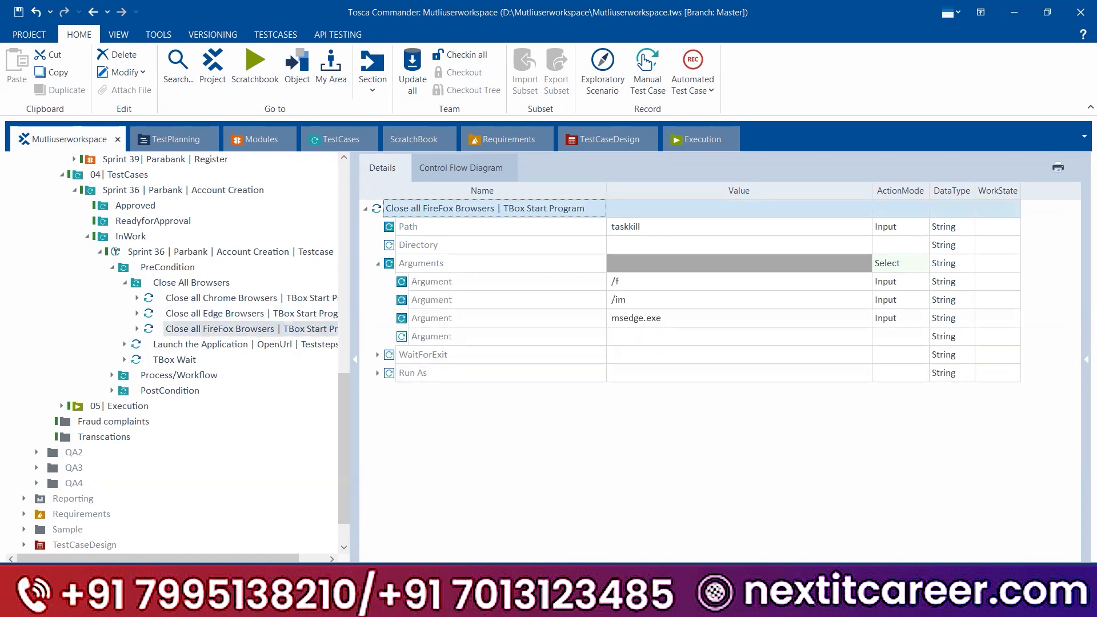
# - Find Firefox through the system search, go to its shortcut's file location and open the shortcut's properties
pyautogui.press('super')
pyautogui.write('fire')
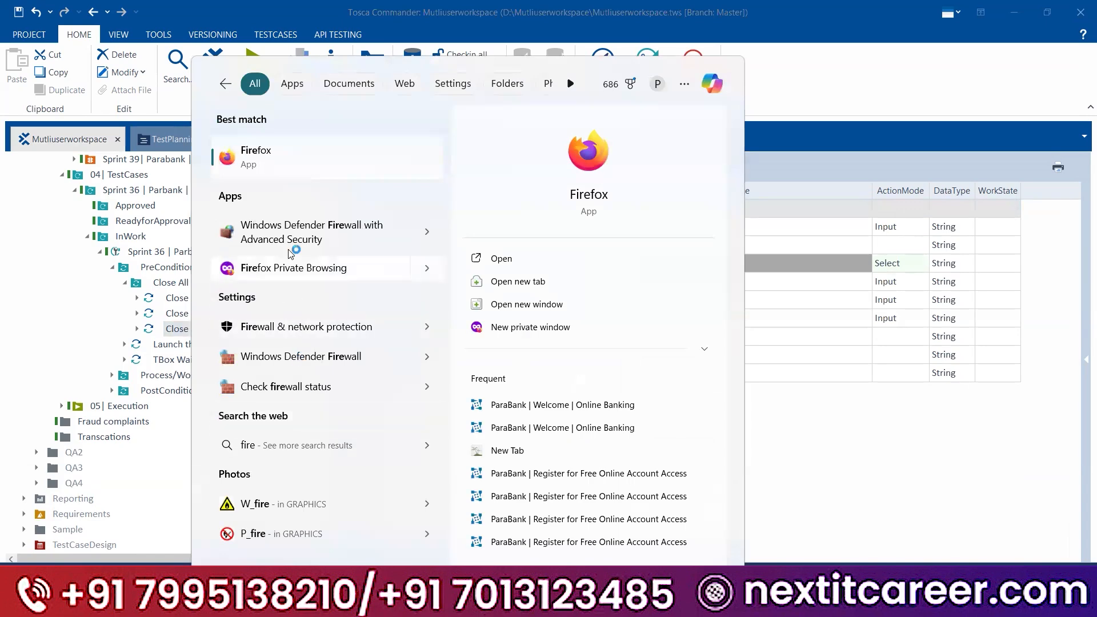
pyautogui.click(297, 171)
pyautogui.rightClick(297, 171)
pyautogui.click(343, 211)
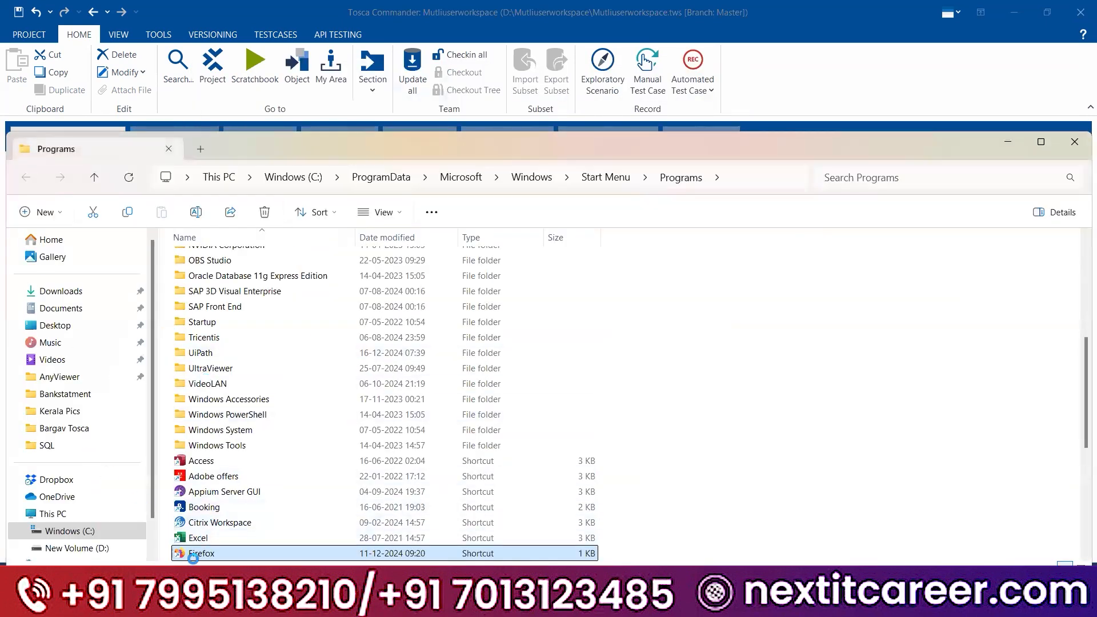
pyautogui.rightClick(194, 559)
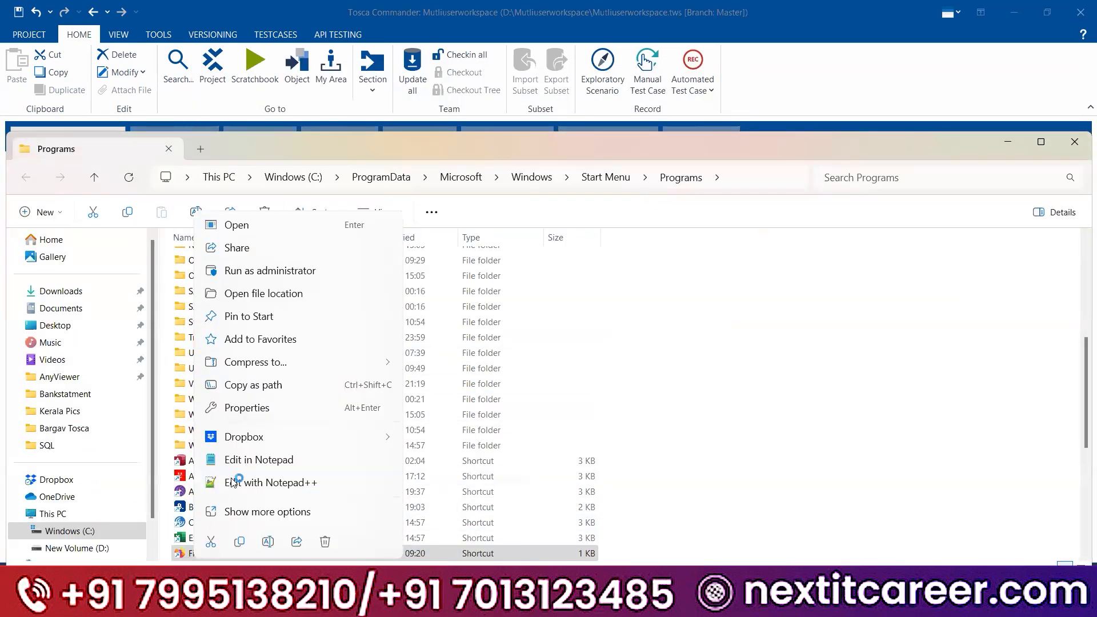
pyautogui.click(225, 517)
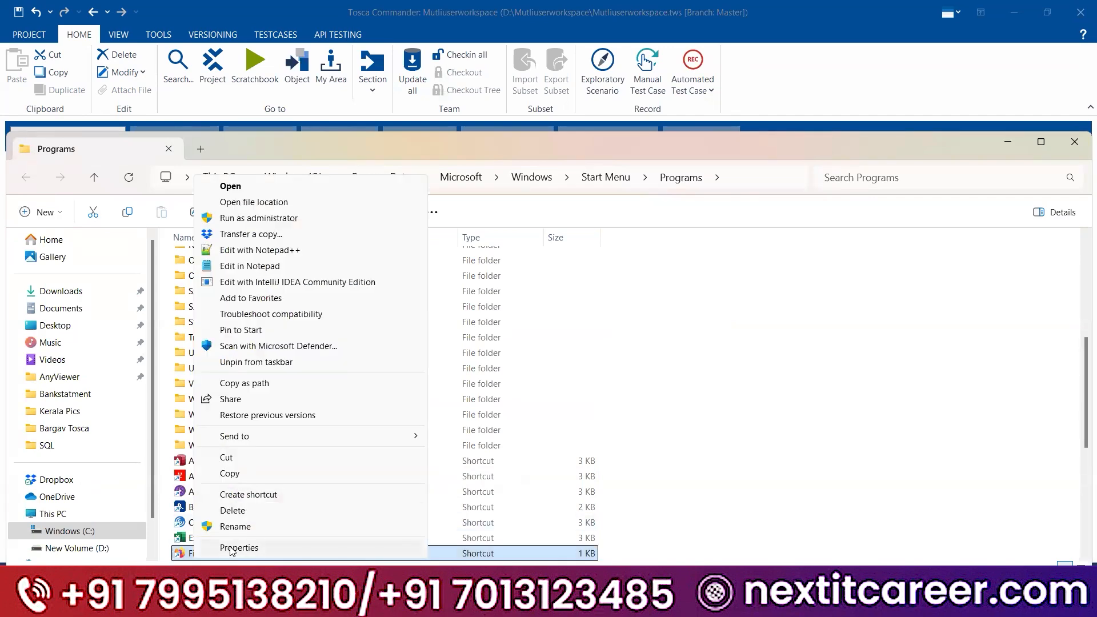
# - Check the executable name in the Firefox shortcut's target path and file details, and close the properties and folder windows
pyautogui.click(419, 322)
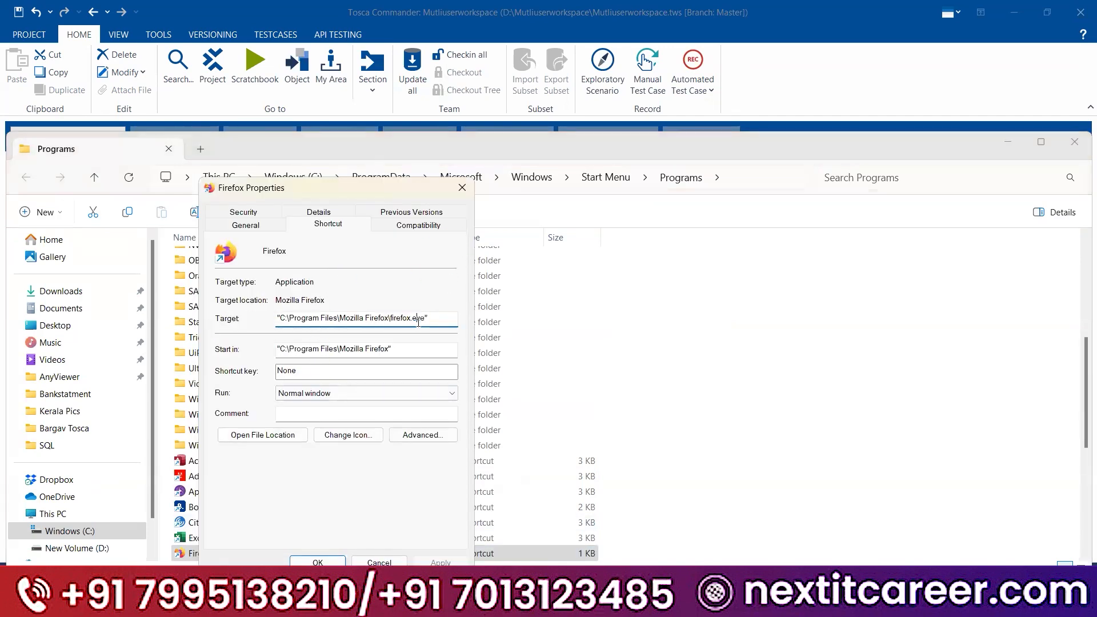
pyautogui.moveTo(392, 317); pyautogui.dragTo(422, 317)
pyautogui.click(412, 318)
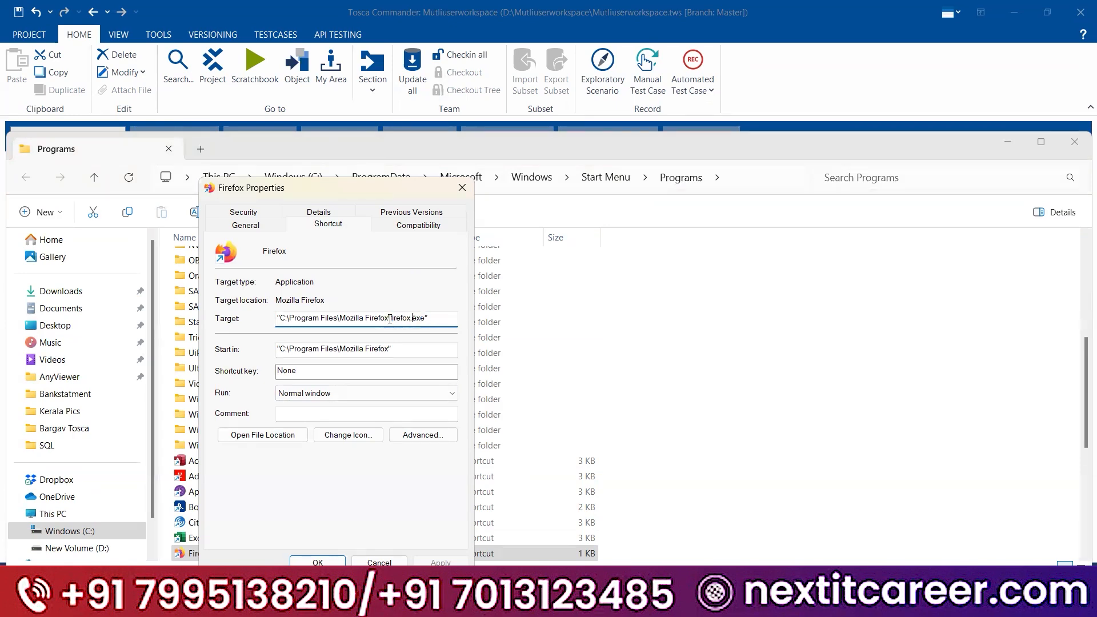
pyautogui.click(324, 216)
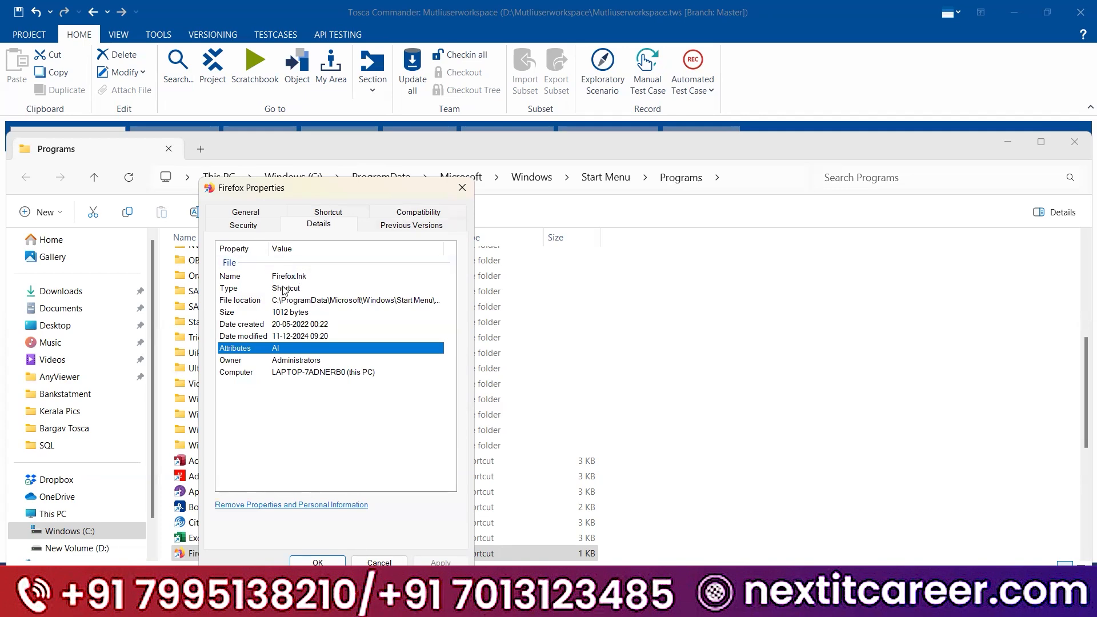
pyautogui.click(249, 216)
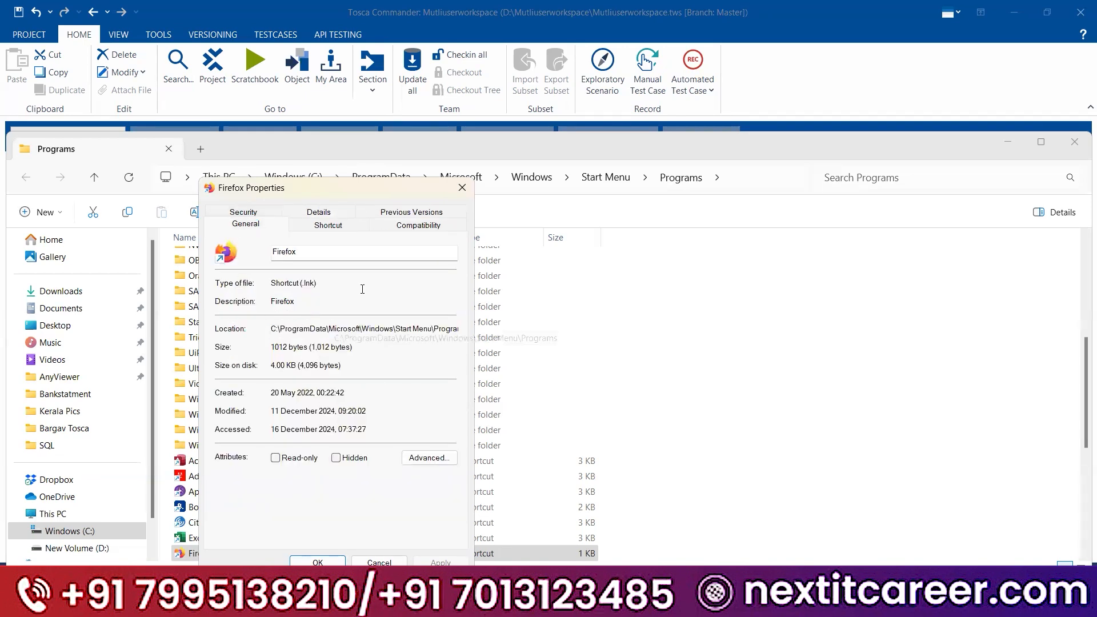
pyautogui.click(322, 215)
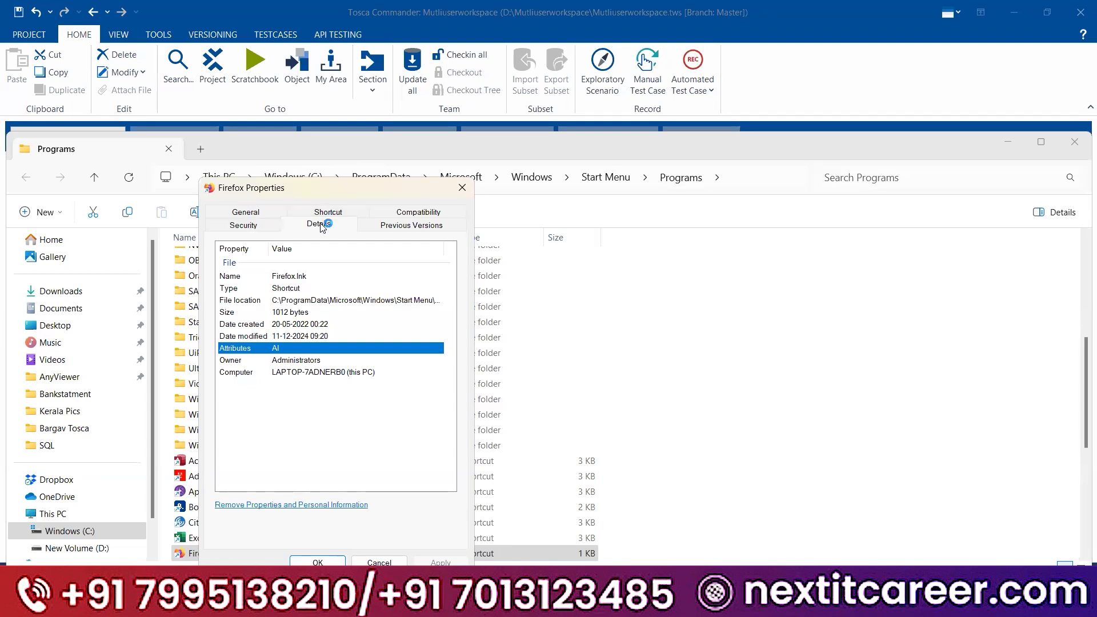
pyautogui.click(328, 214)
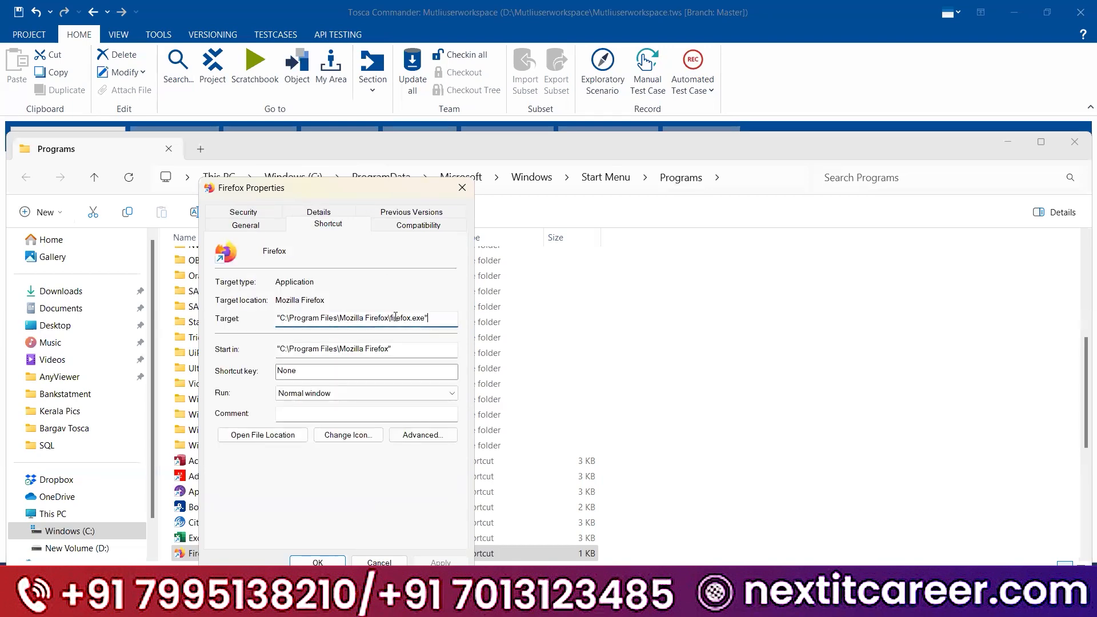
pyautogui.click(462, 187)
pyautogui.click(1060, 118)
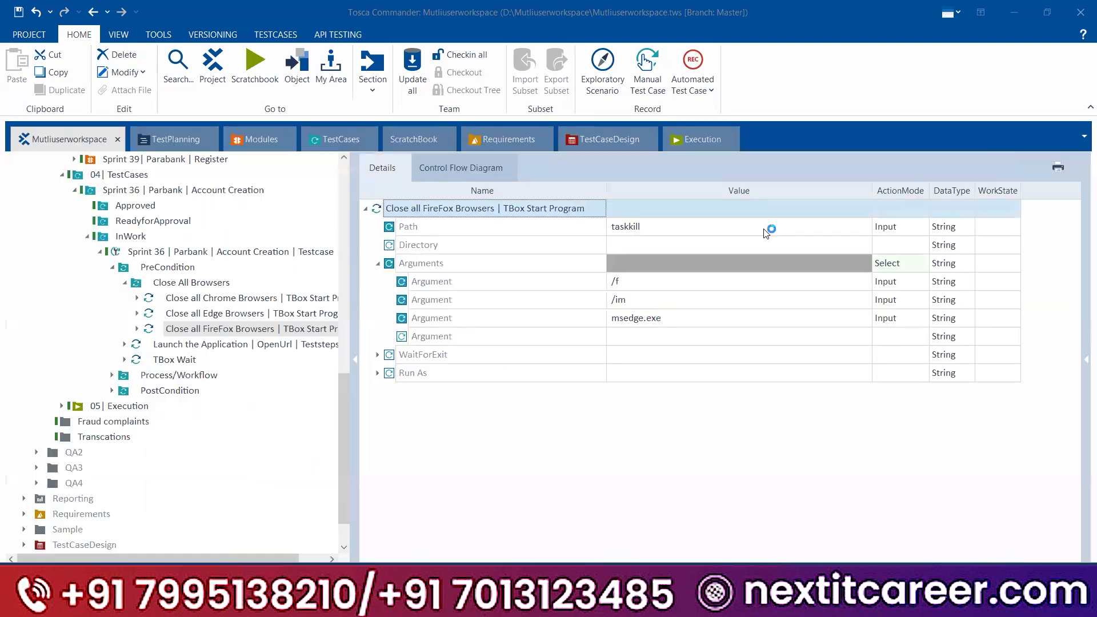
# - Set the third Argument value of the Close all FireFox Browsers test step to firefox.exe
pyautogui.click(627, 318)
pyautogui.click(619, 318)
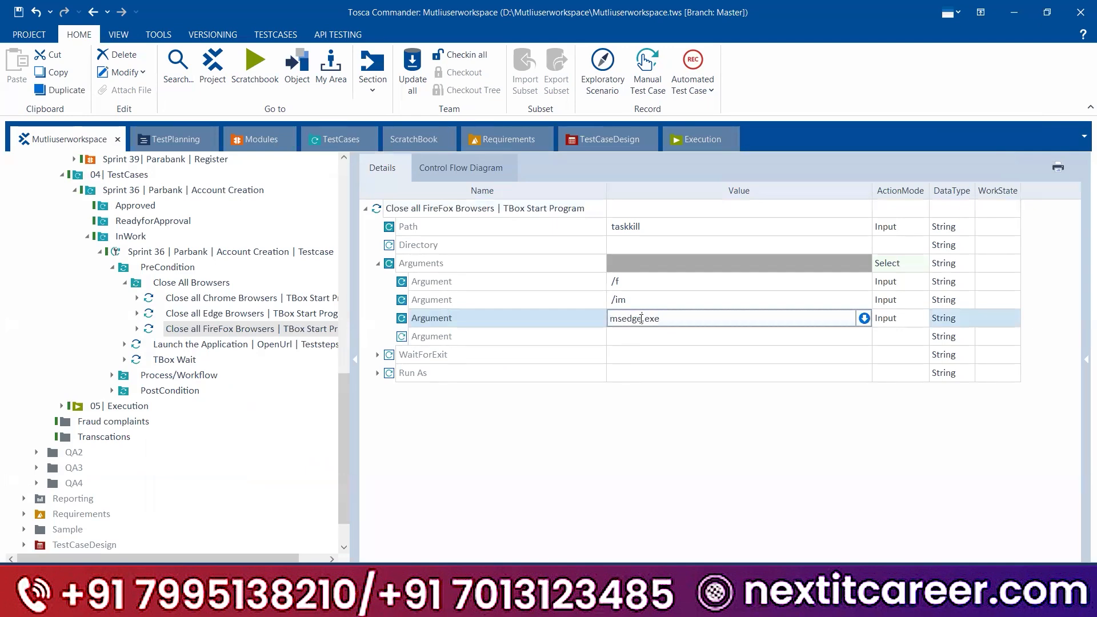
pyautogui.press('BackSpace')
pyautogui.press('BackSpace')
pyautogui.press('BackSpace')
pyautogui.press('BackSpace')
pyautogui.press('BackSpace')
pyautogui.press('BackSpace')
pyautogui.write('firefox')
pyautogui.click(615, 426)
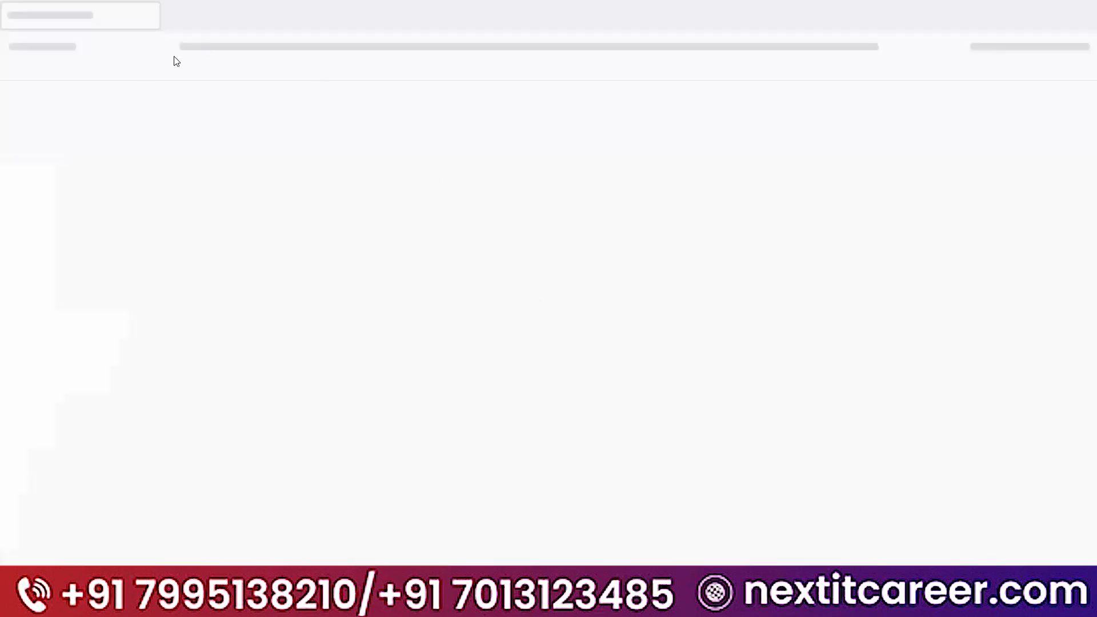
# - Switch to Firefox, search for "de" and open parabank.parasoft.com in a second tab
pyautogui.write('de')
pyautogui.press('Return')
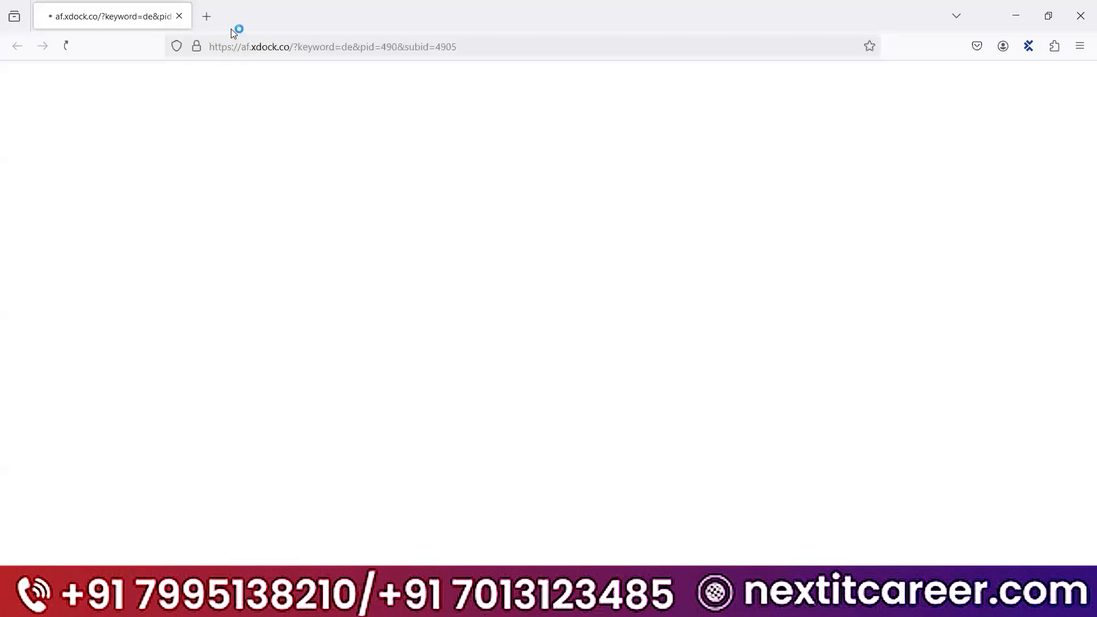
pyautogui.click(210, 18)
pyautogui.write('parabank.parasoft.com/')
pyautogui.press('Return')
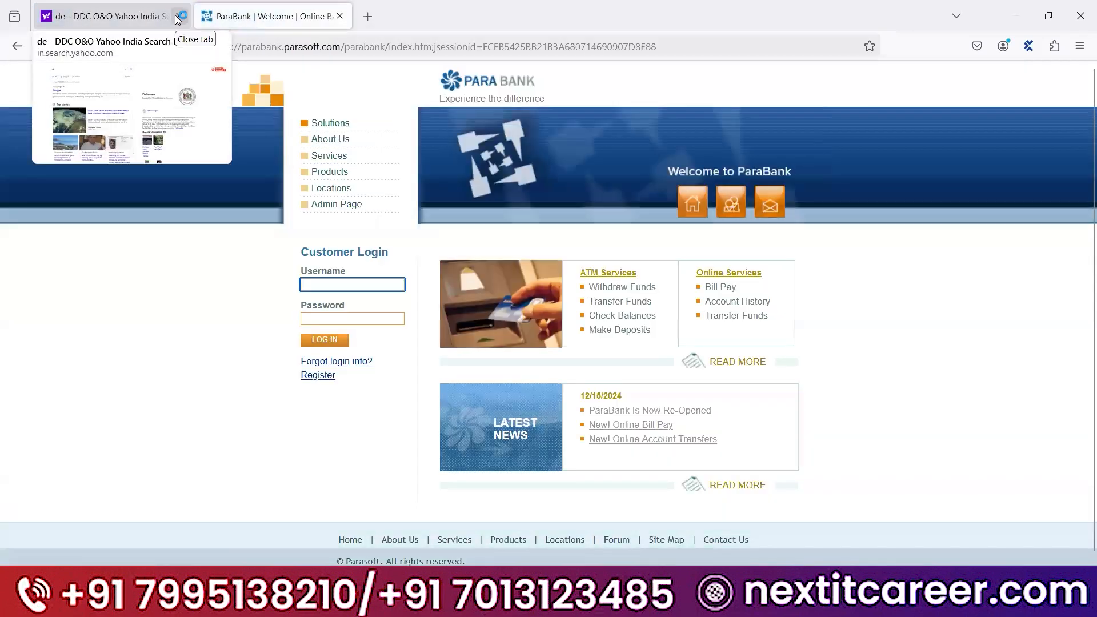
# - Return to Tosca Commander with Firefox still open and run the Close all FireFox Browsers test step in ScratchBook
pyautogui.click(1001, 17)
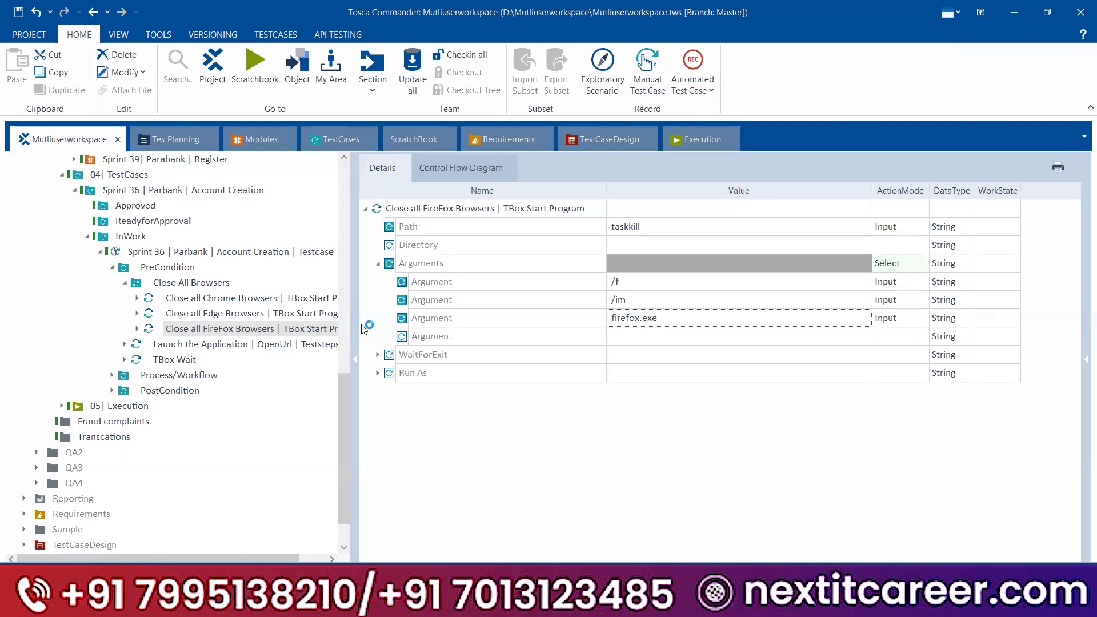
pyautogui.rightClick(404, 212)
pyautogui.click(435, 282)
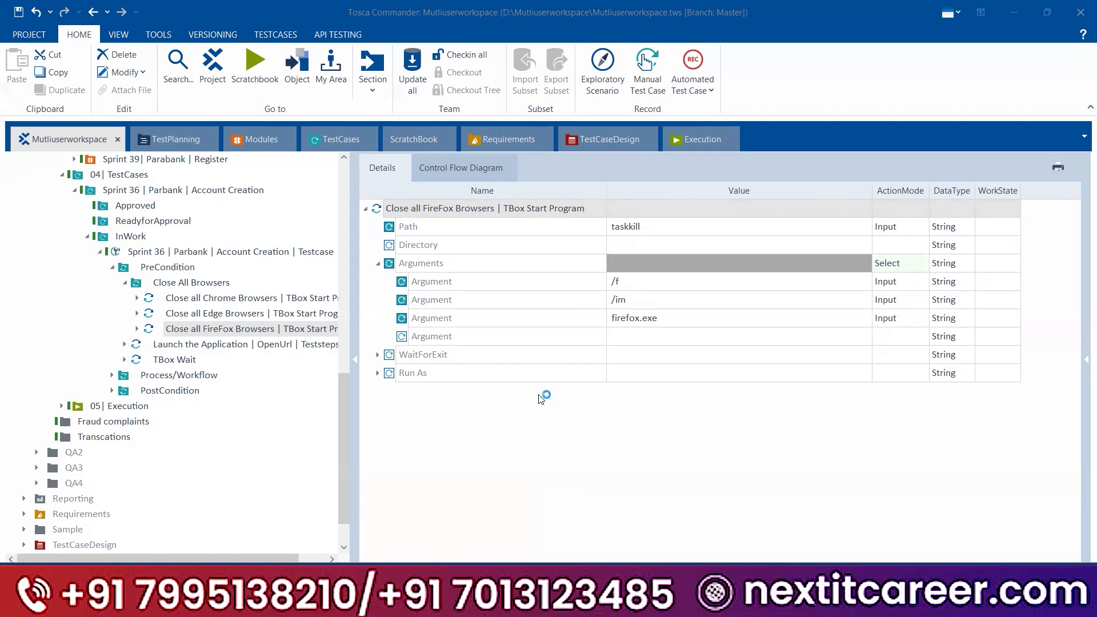
# - With Demo Web Shop and a second tab open in Chrome, run the Close all Chrome Browsers test step in ScratchBook and return to the workspace tree
pyautogui.click(245, 309)
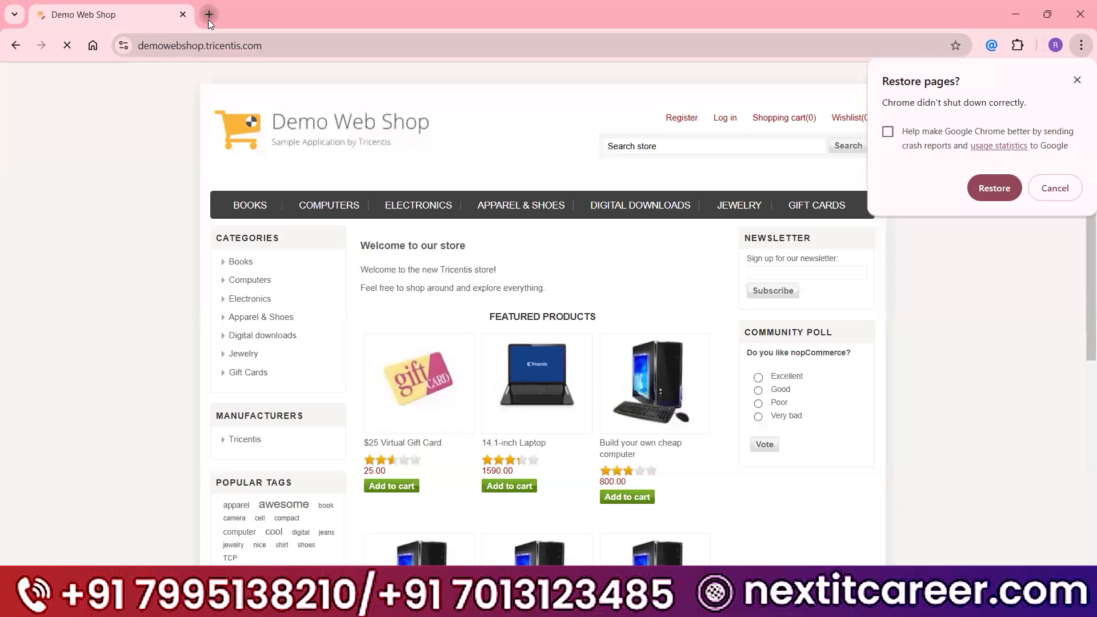
pyautogui.click(208, 16)
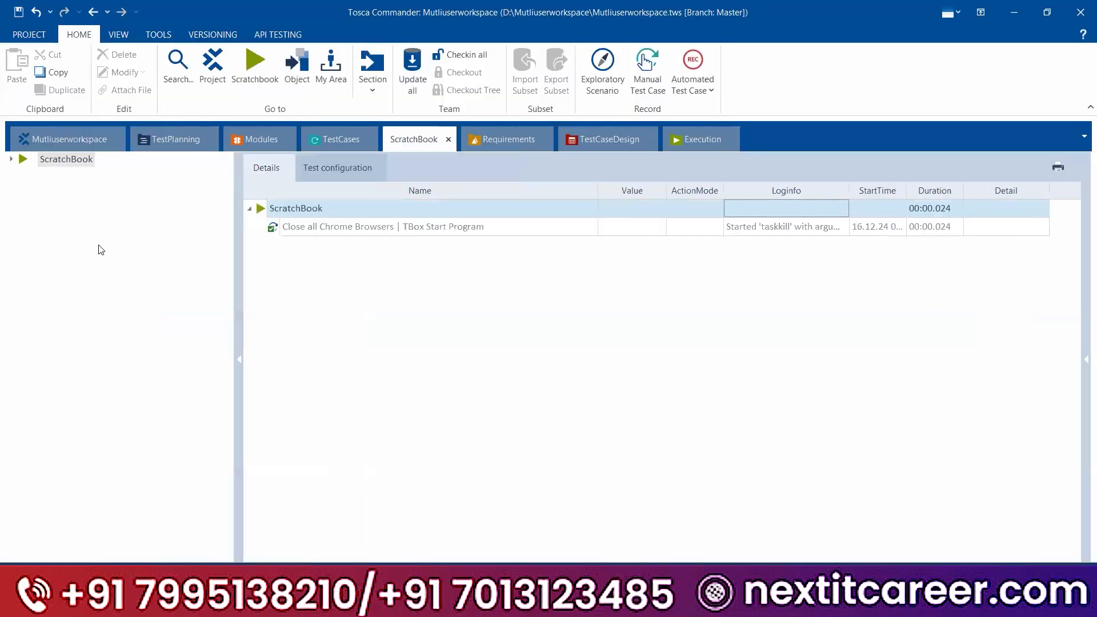
pyautogui.click(66, 139)
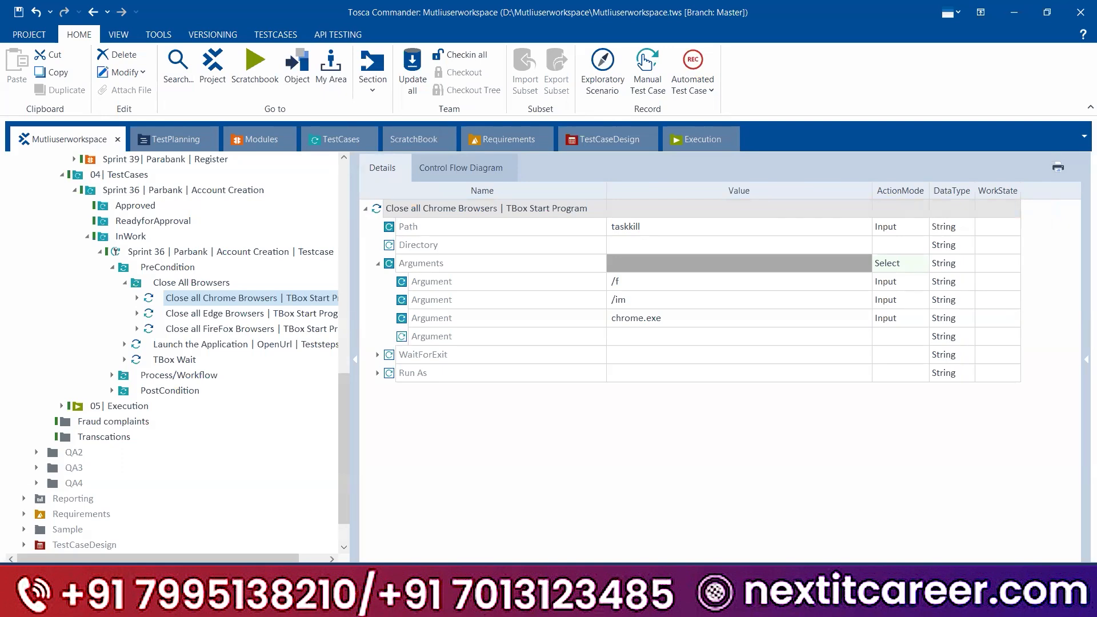
# - Rerun the Close all Chrome Browsers test step in ScratchBook and return to the workspace tree
pyautogui.hotkey('alt', 'Tab')
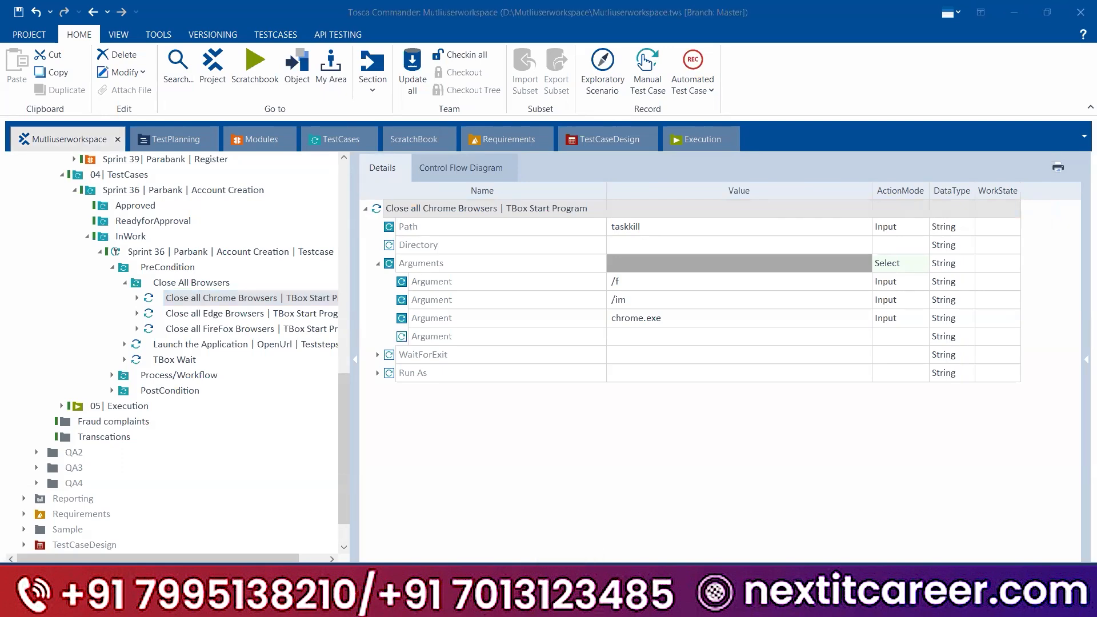
pyautogui.click(480, 477)
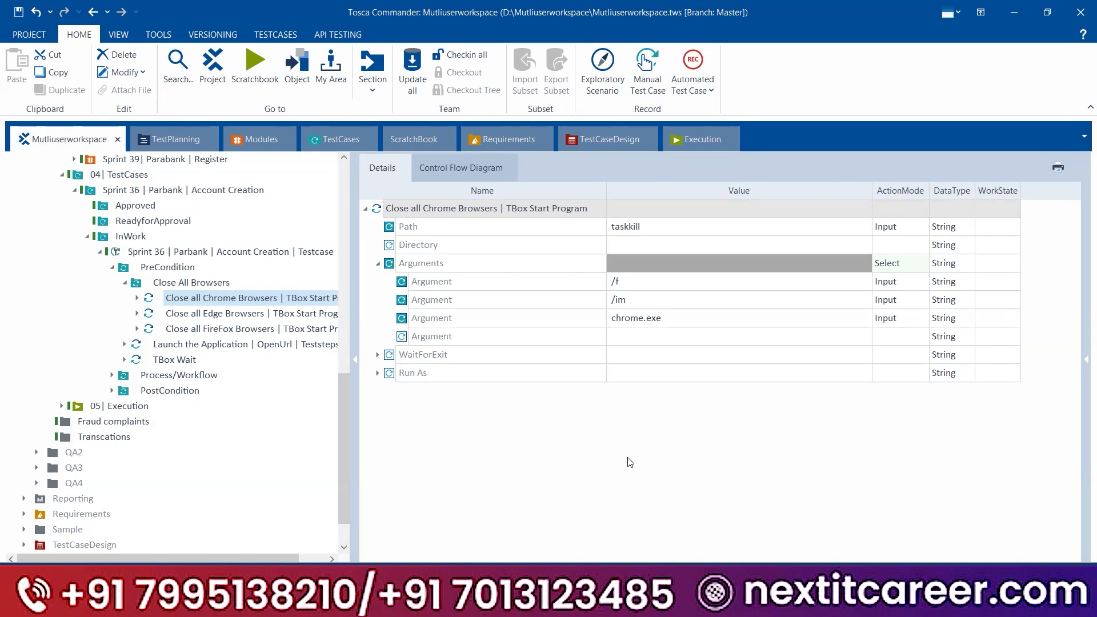
pyautogui.rightClick(192, 297)
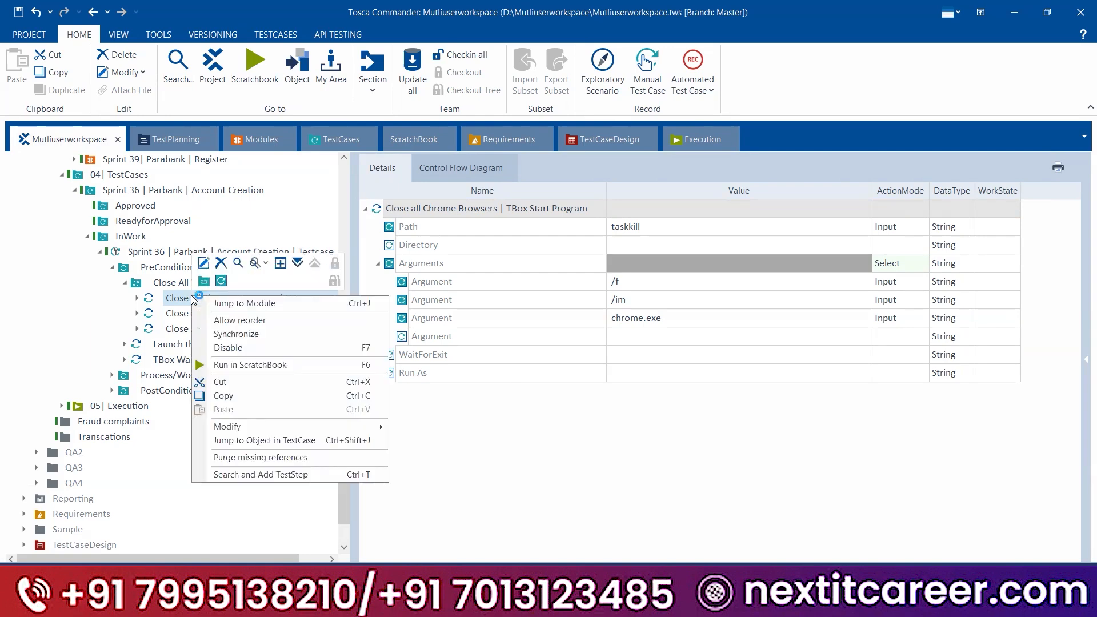
pyautogui.click(221, 365)
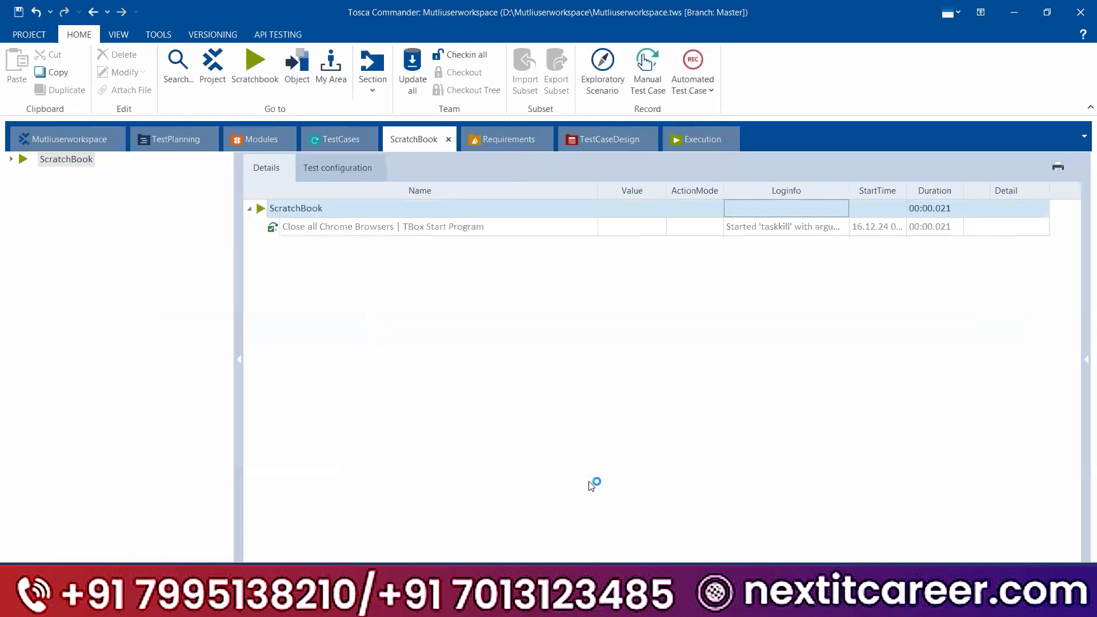
pyautogui.click(39, 141)
pyautogui.click(69, 140)
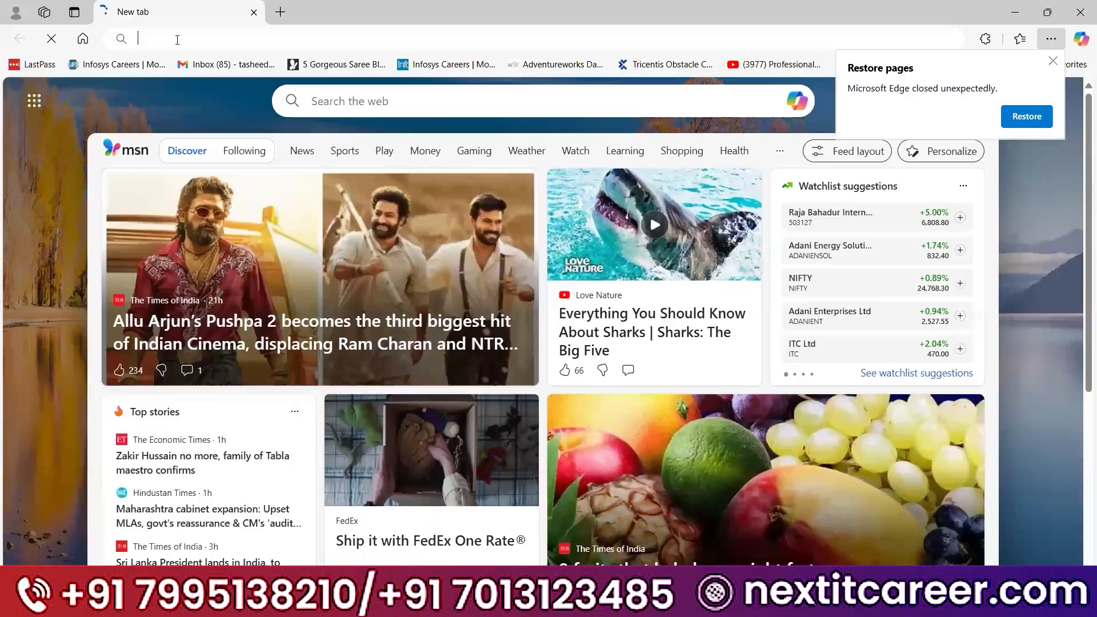
# - Switch to Edge, load demowebshop.tricentis.com, open a second empty tab and dismiss the app compatibility message
pyautogui.click(176, 39)
pyautogui.write('de')
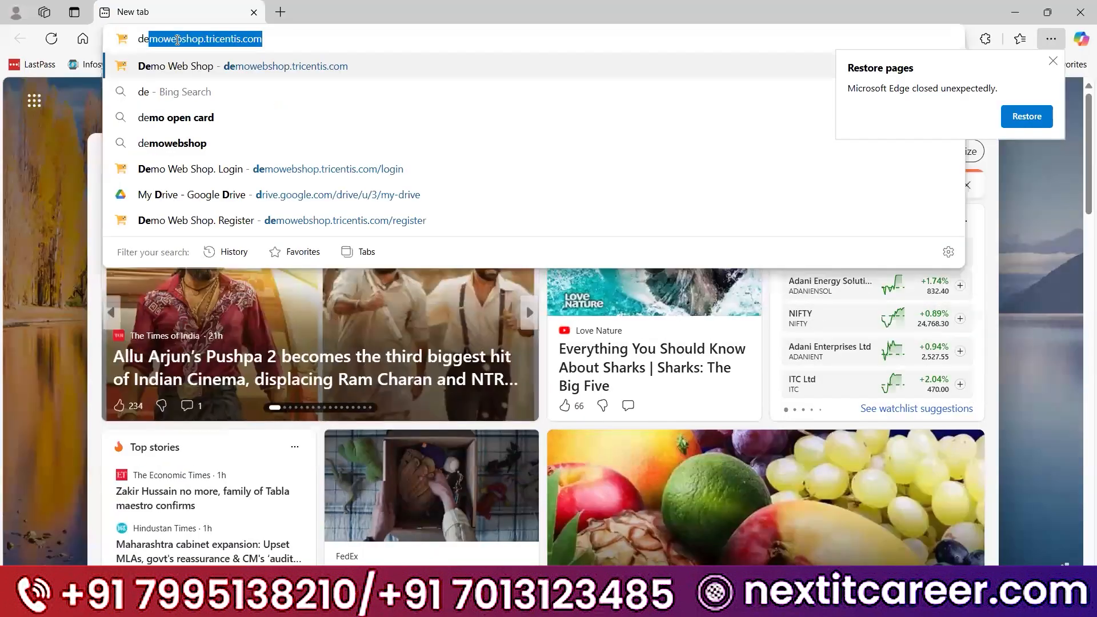
pyautogui.press('Return')
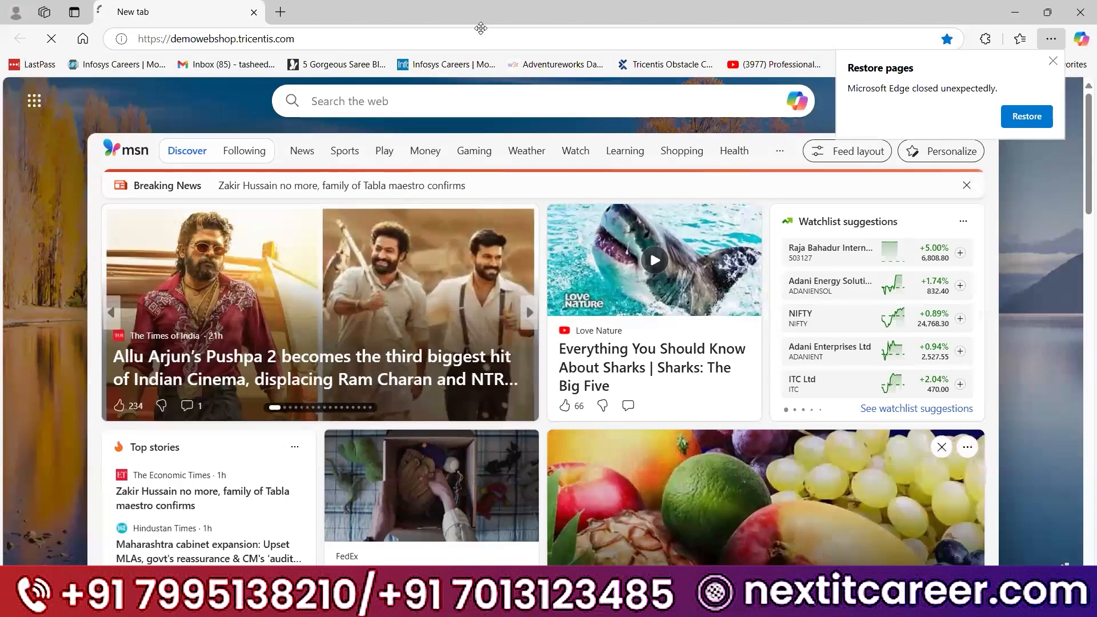
pyautogui.click(280, 12)
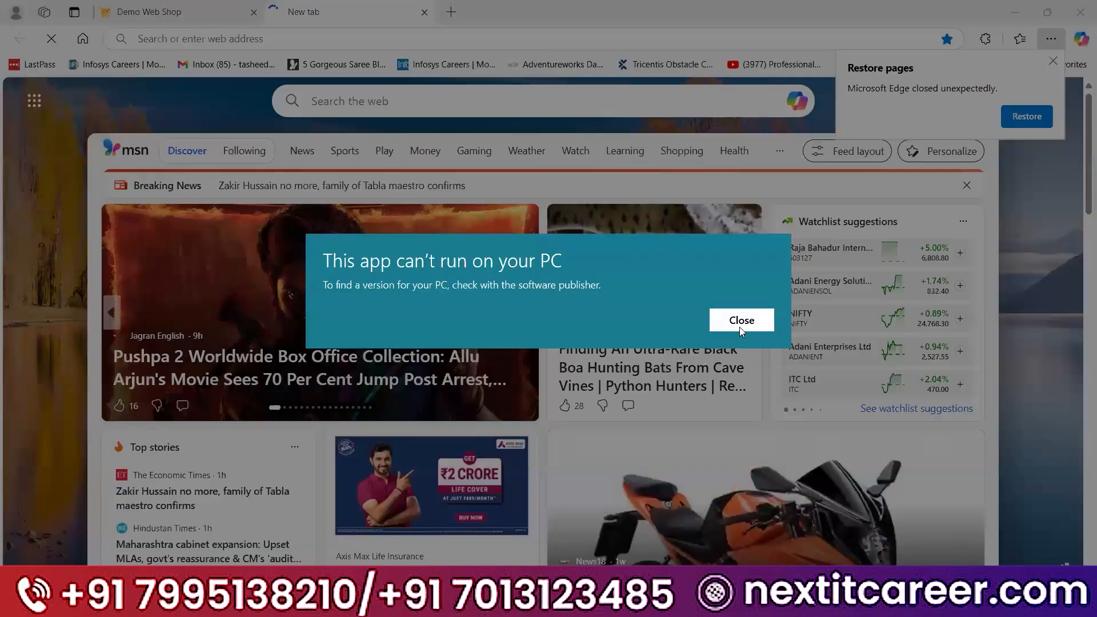
pyautogui.click(740, 325)
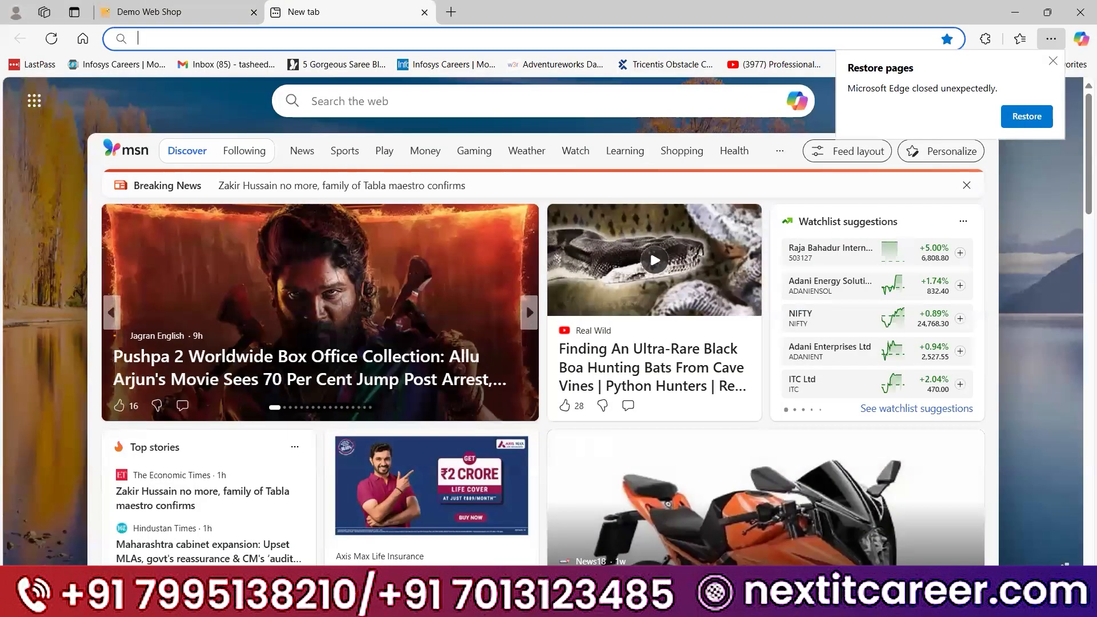
pyautogui.rightClick(647, 602)
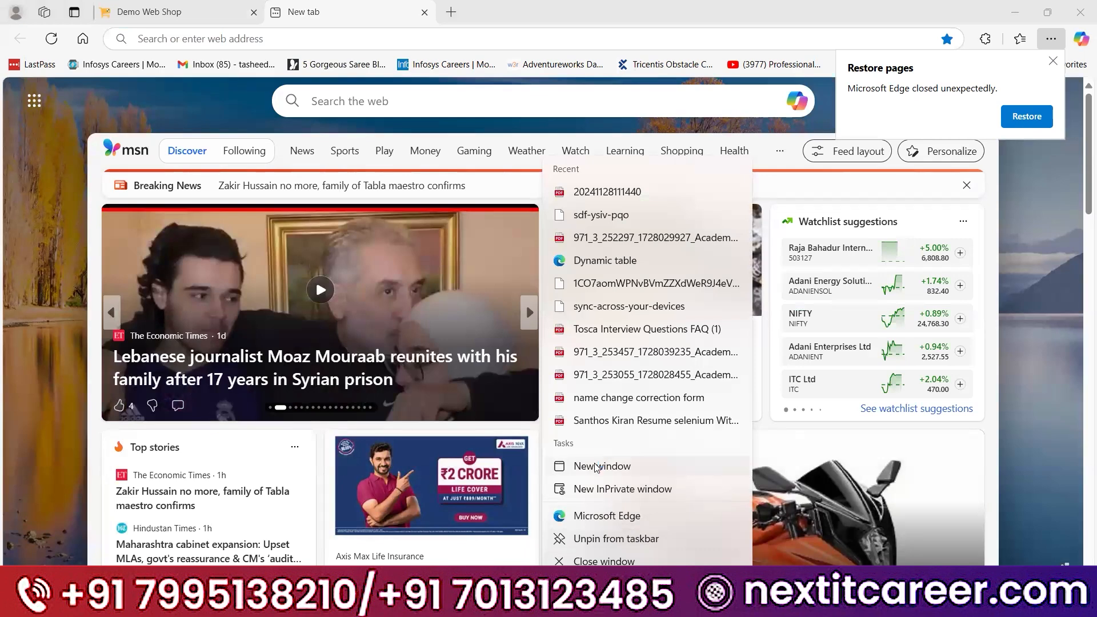
pyautogui.click(594, 464)
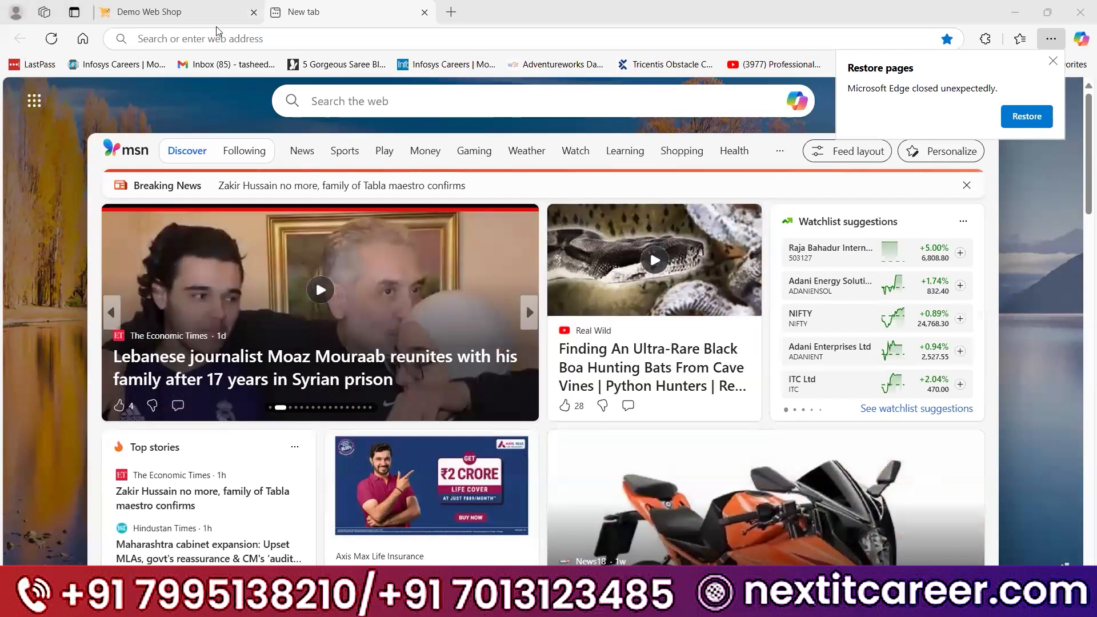
# - Switch to Chrome, load demowebshop.tricentis.com and open a second empty tab
pyautogui.hotkey('alt', 'Tab')
pyautogui.click(210, 41)
pyautogui.write('demowebshop.tricentis.com')
pyautogui.press('Return')
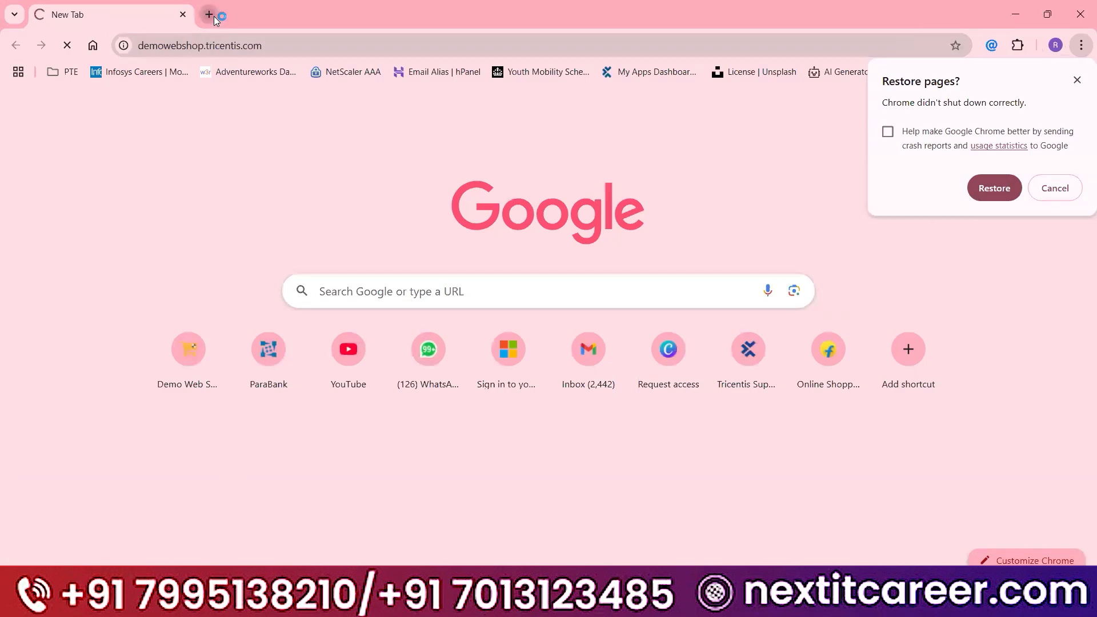
pyautogui.click(210, 14)
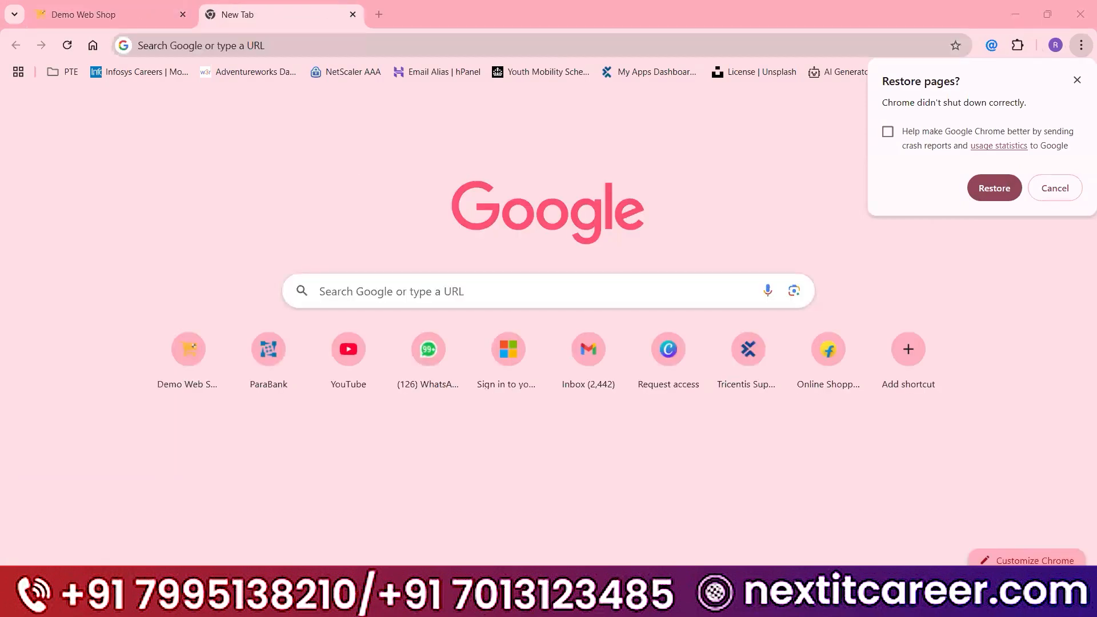
# - Switch to Firefox, search for "de" and open a second empty tab
pyautogui.hotkey('alt', 'Tab')
pyautogui.write('de')
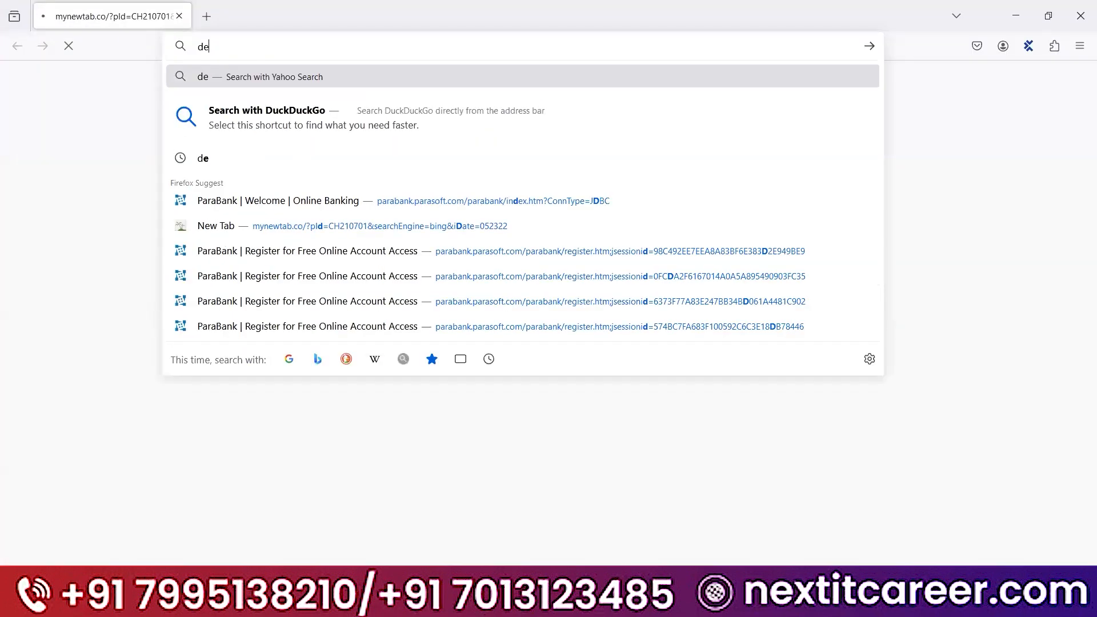
pyautogui.press('Return')
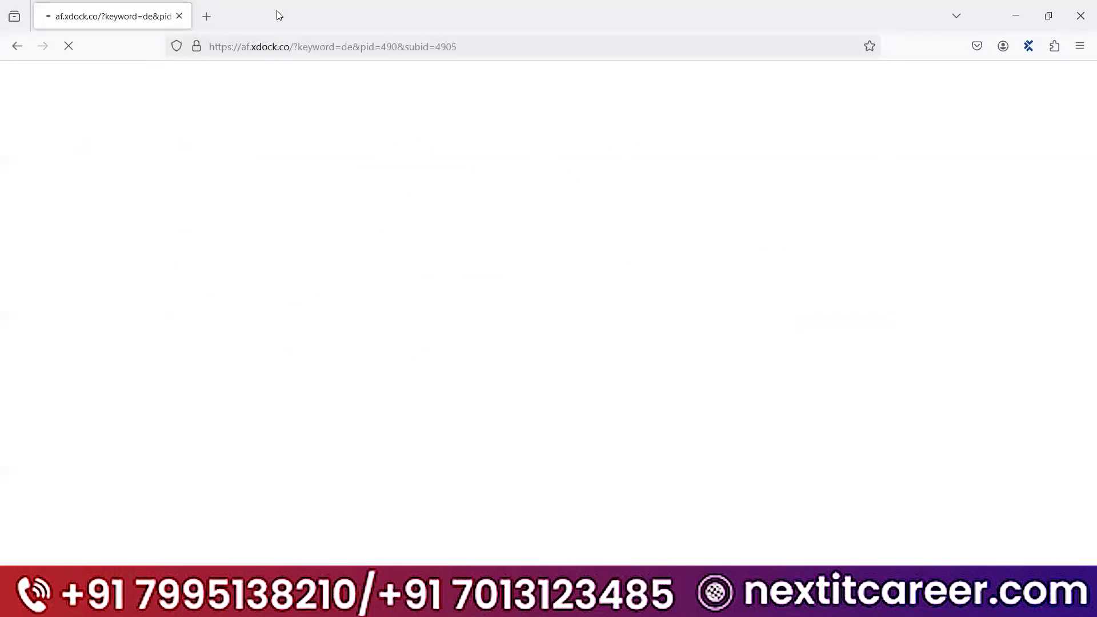
pyautogui.click(206, 16)
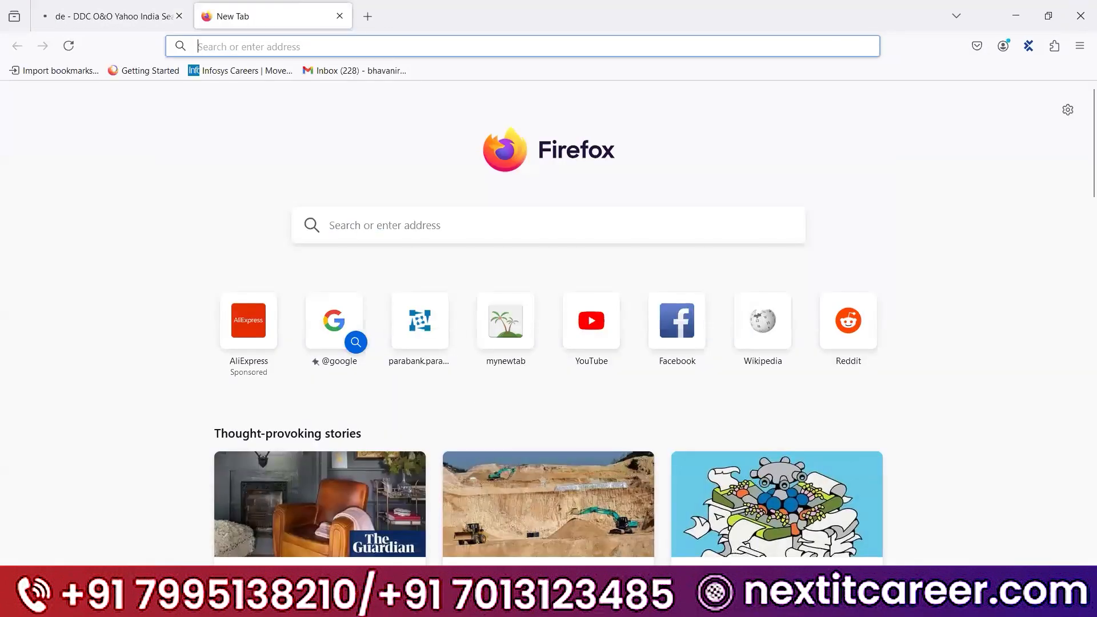
# - Switch to Tosca Commander, select the Close All Browsers folder, and collapse it and its three TBox Start Program test steps in the details
pyautogui.moveTo(710, 603)
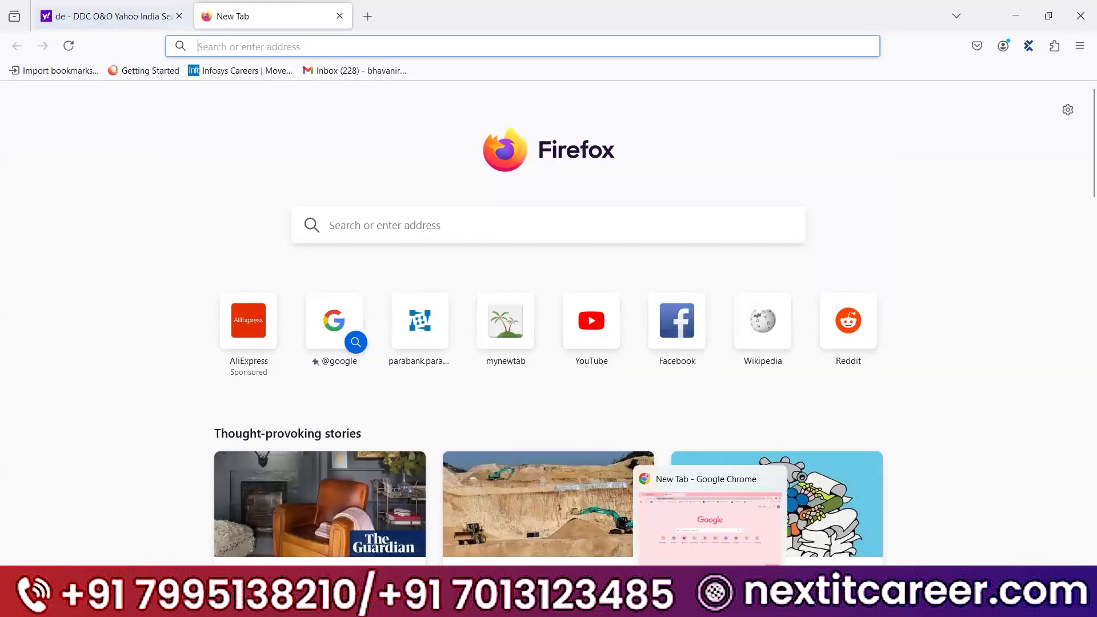
pyautogui.moveTo(615, 604)
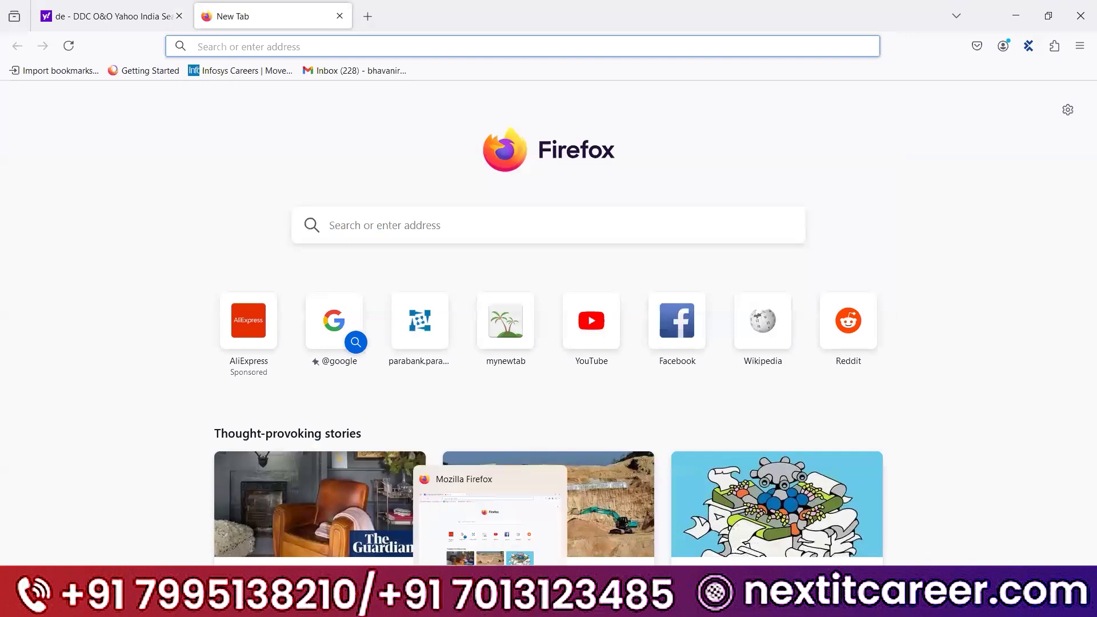
pyautogui.click(742, 604)
pyautogui.click(180, 282)
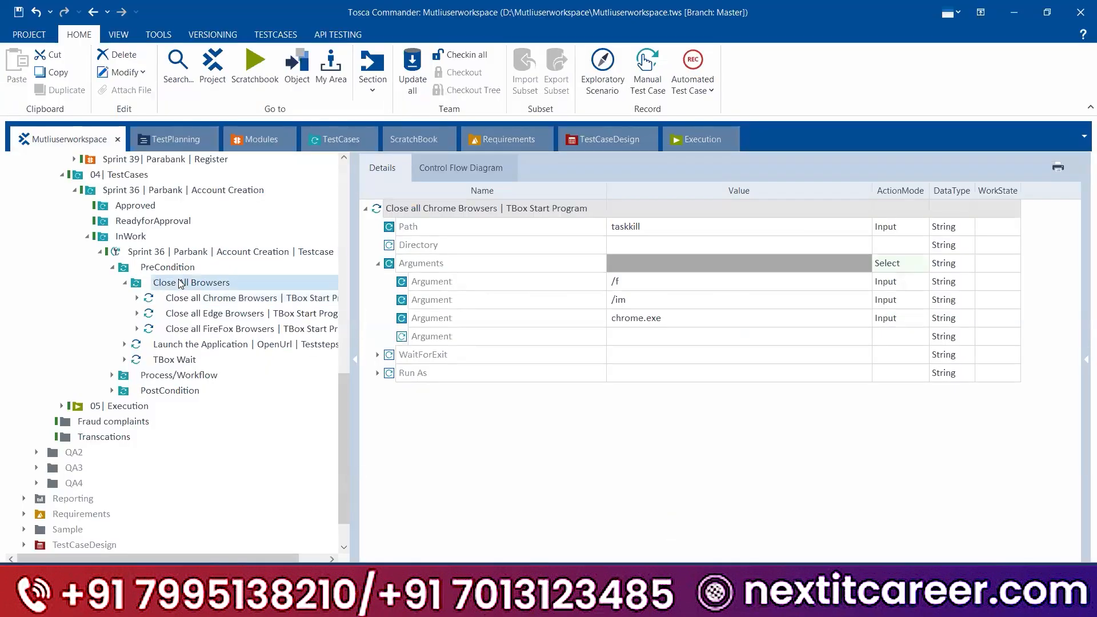
pyautogui.click(125, 282)
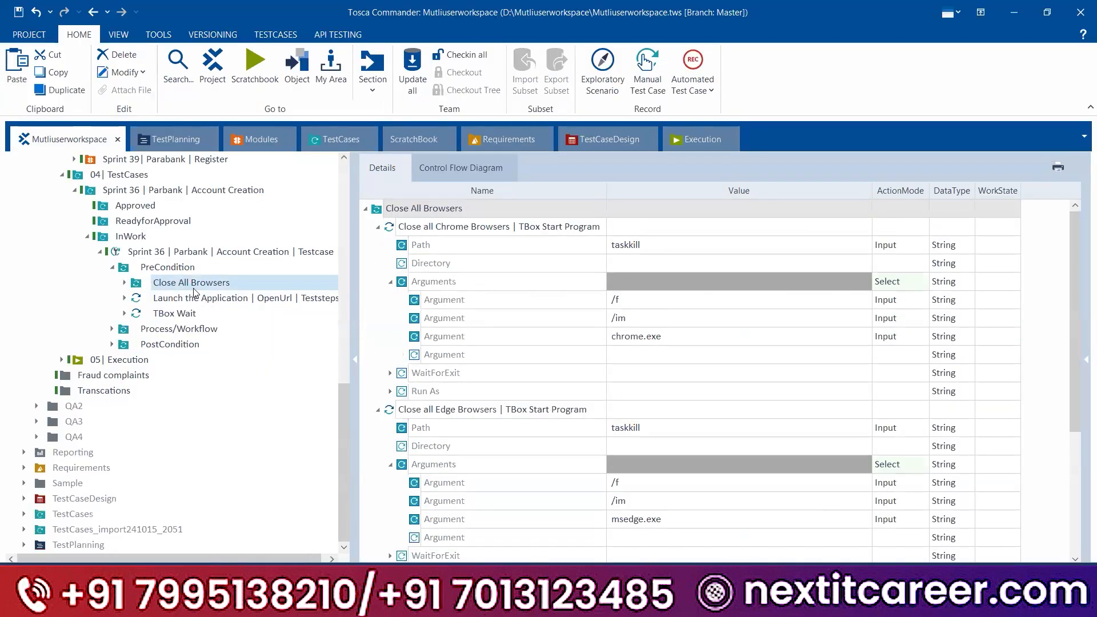
pyautogui.click(377, 227)
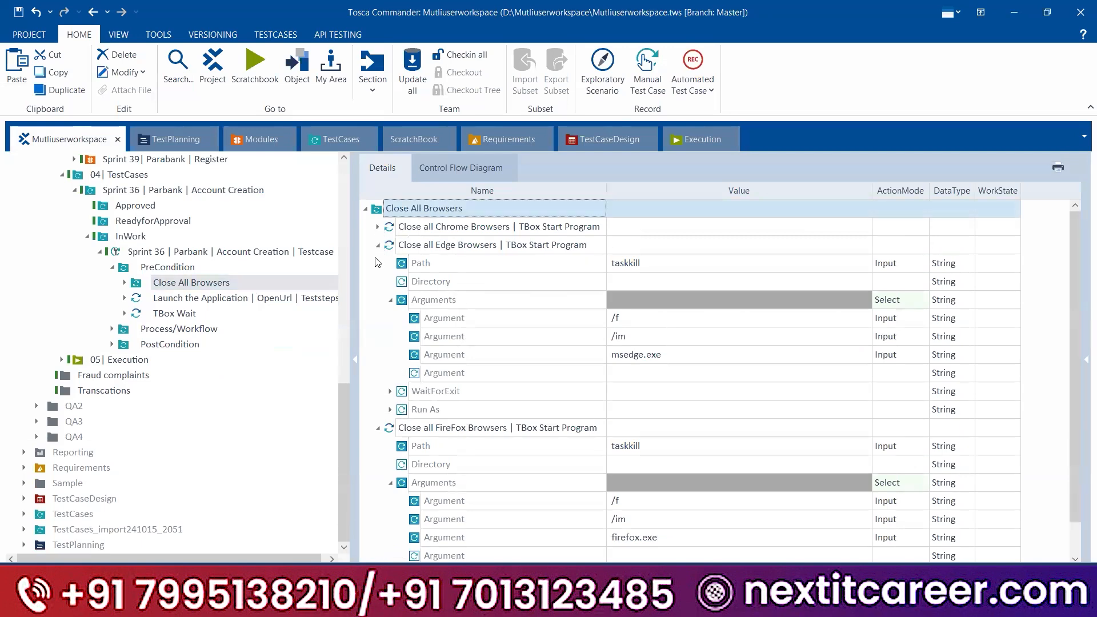
pyautogui.click(378, 245)
pyautogui.click(376, 265)
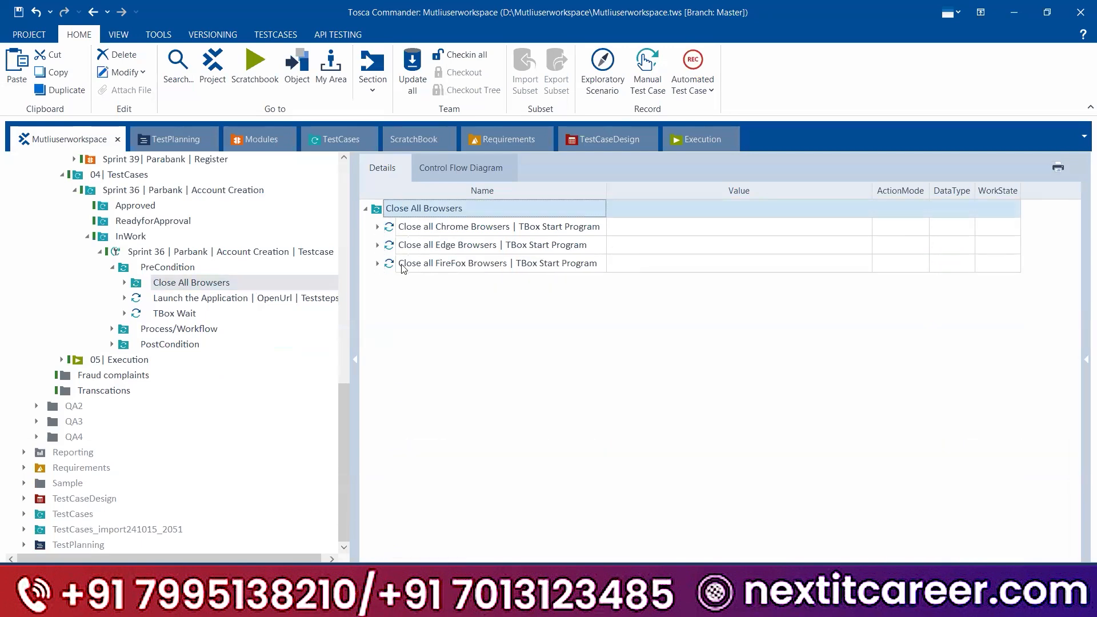
# - Run the whole Close All Browsers folder in ScratchBook and return to the workspace tree
pyautogui.rightClick(195, 289)
pyautogui.click(205, 311)
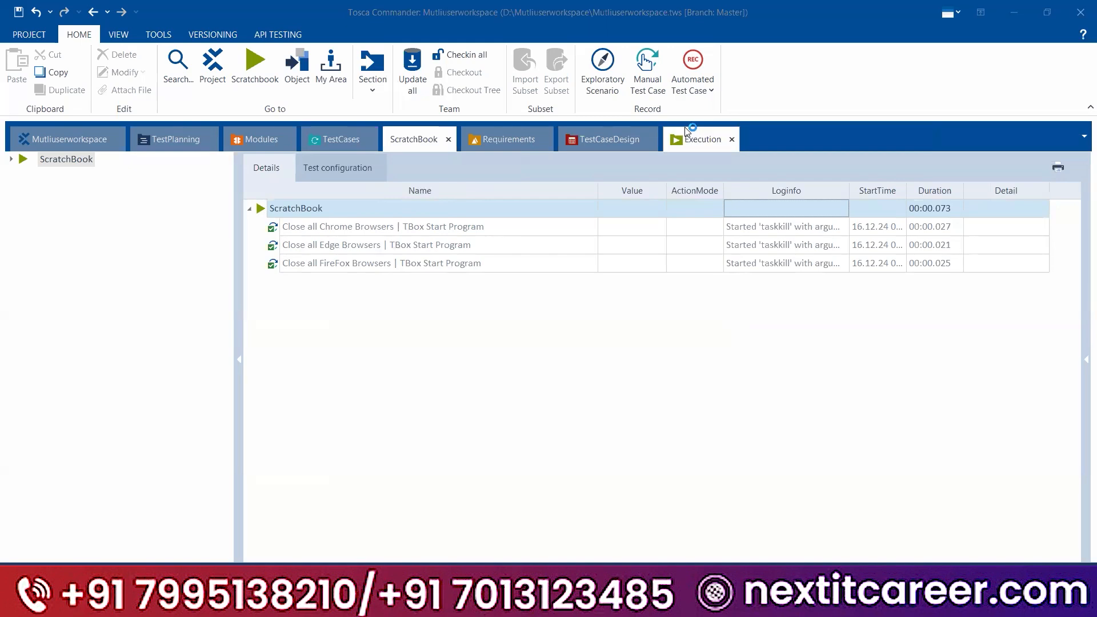
pyautogui.click(69, 139)
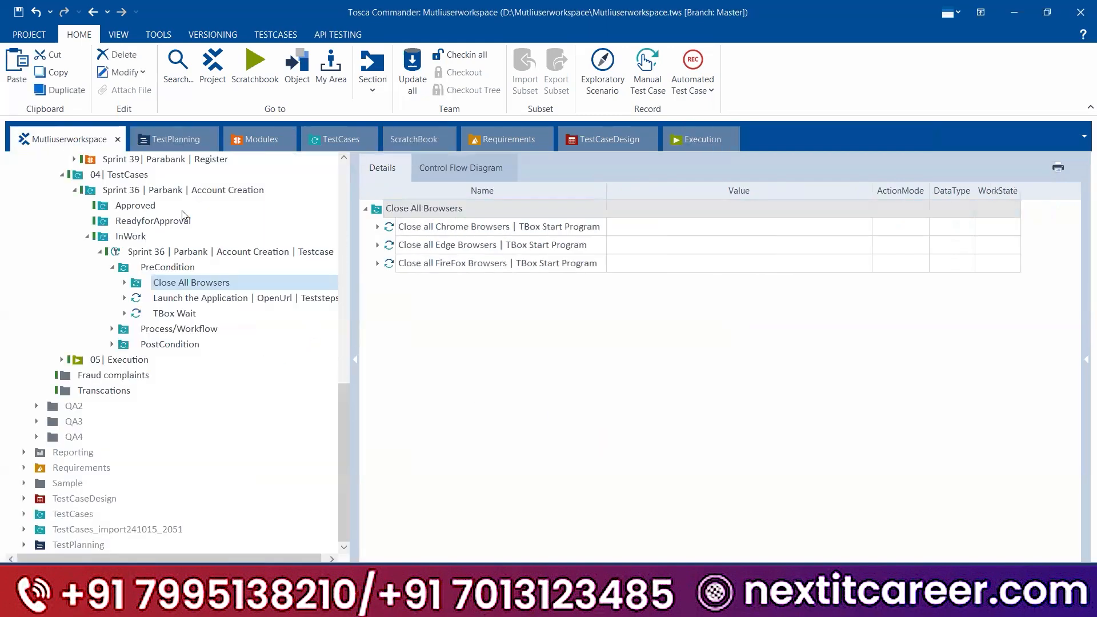
# - Switch to Notepad and review the precondition notes Close all Browser, Clear the Cache and Open Browser
pyautogui.hotkey('alt', 'Tab')
pyautogui.moveTo(263, 208); pyautogui.dragTo(4, 196)
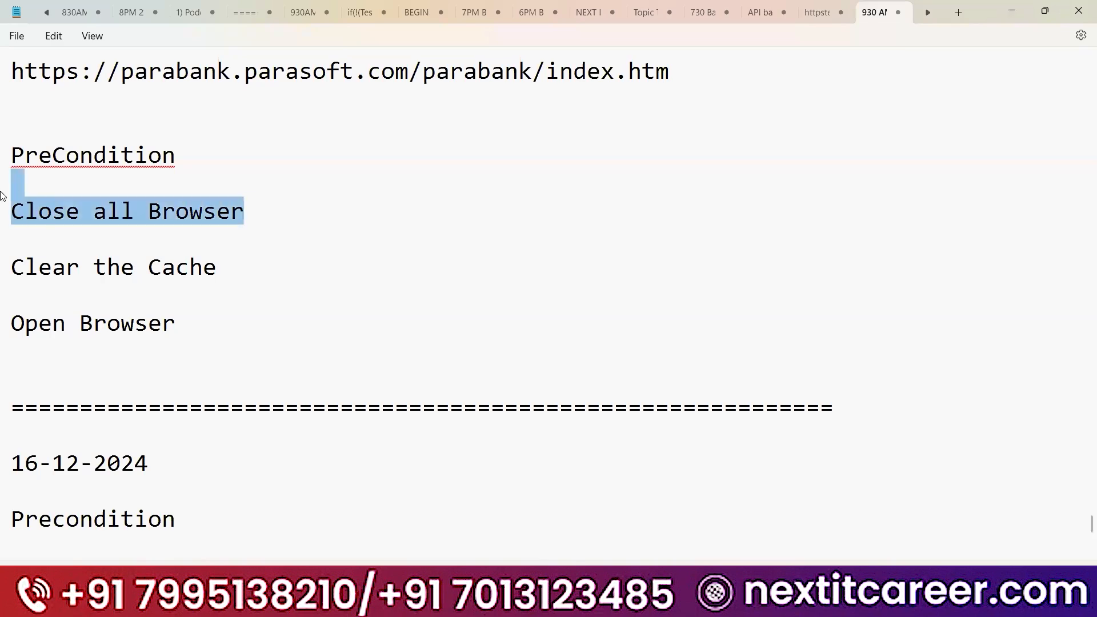
pyautogui.click(212, 273)
pyautogui.moveTo(212, 268); pyautogui.dragTo(10, 267)
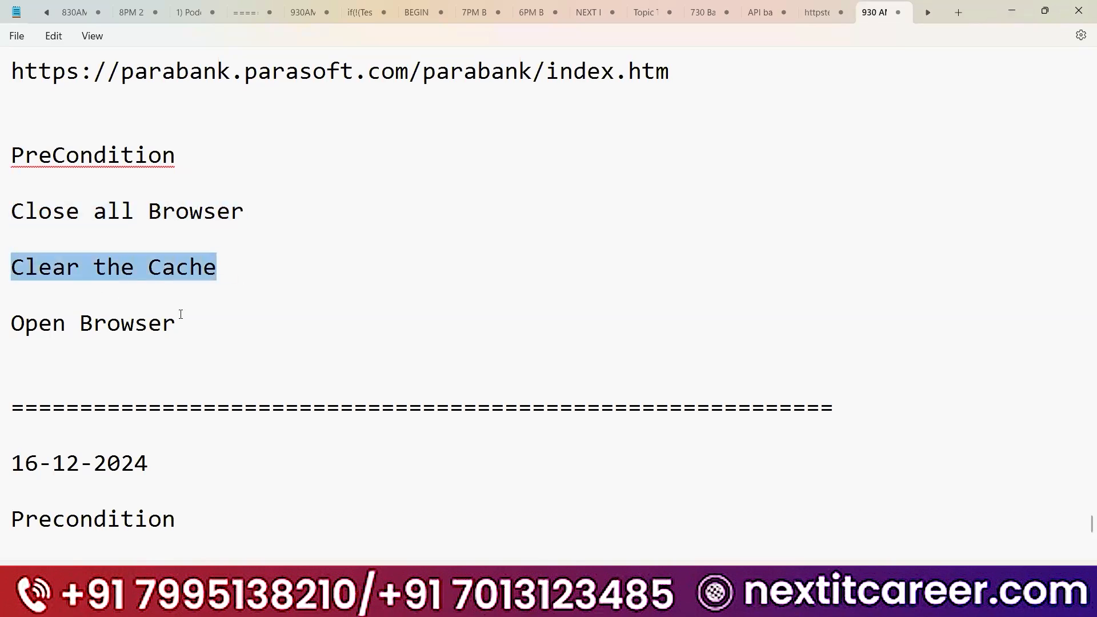
pyautogui.moveTo(177, 324); pyautogui.dragTo(14, 324)
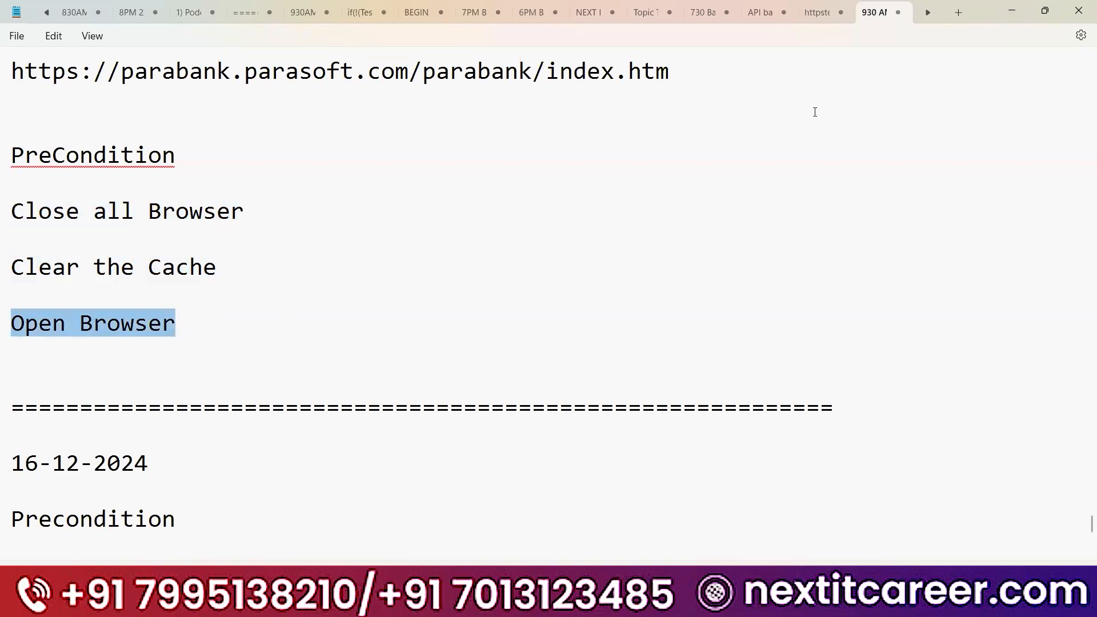
# - Return to Tosca Commander and examine the Launch the Application test step's URL settings
pyautogui.click(1002, 12)
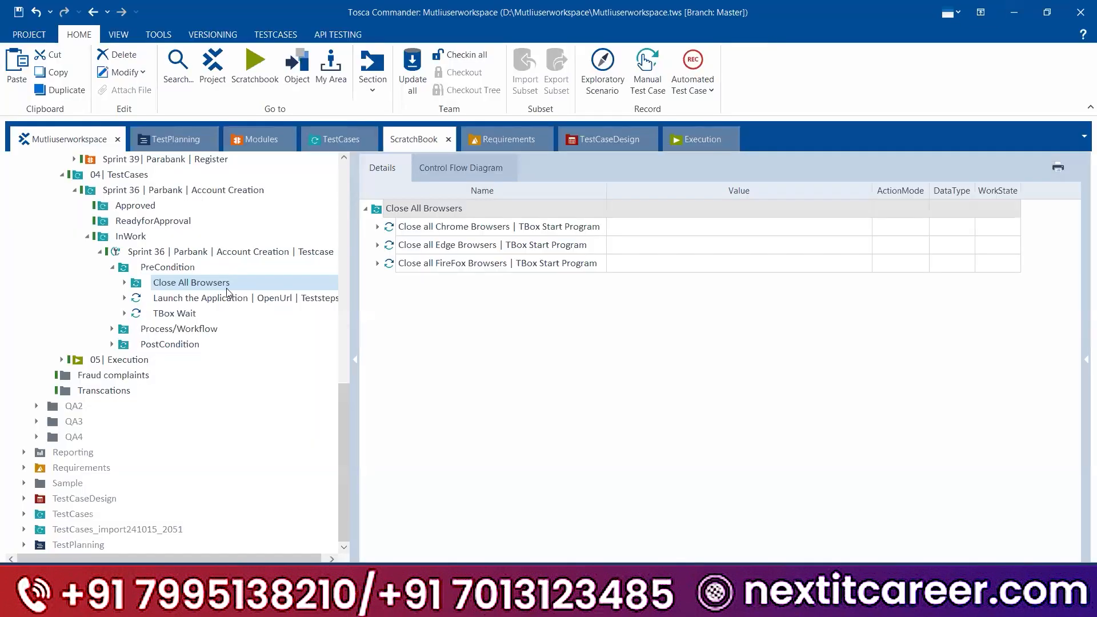
pyautogui.click(193, 299)
pyautogui.click(460, 251)
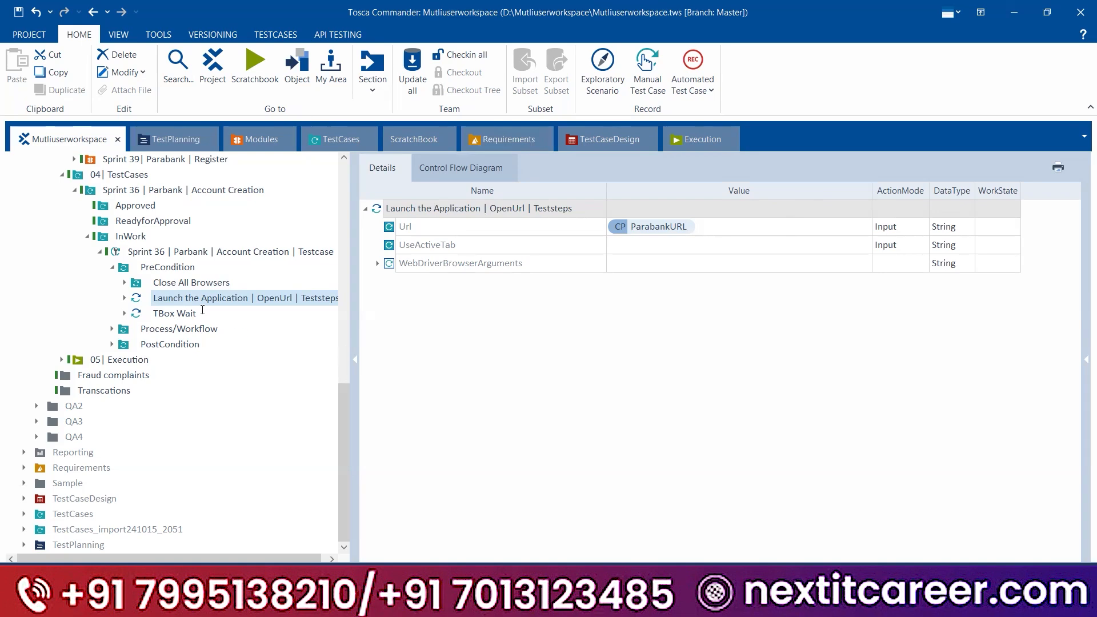
# - Switch to Notepad and review the Clear the Cache note and the TBox Start Program notes with the taskkill arguments
pyautogui.hotkey('alt', 'Tab')
pyautogui.moveTo(217, 267); pyautogui.dragTo(15, 272)
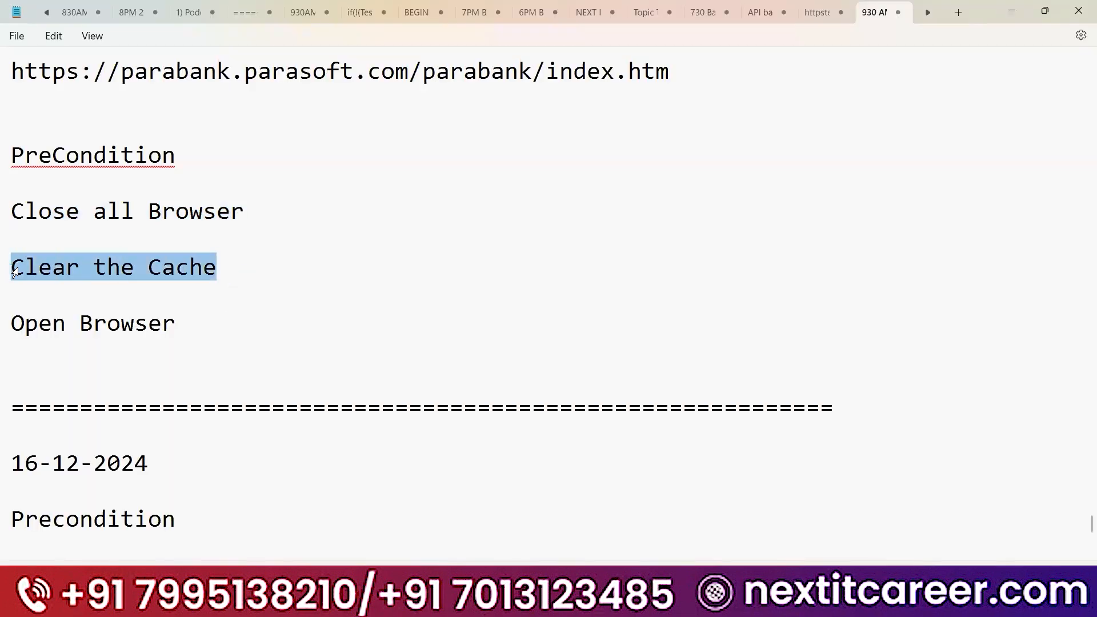
pyautogui.scroll(-9, 218, 288)
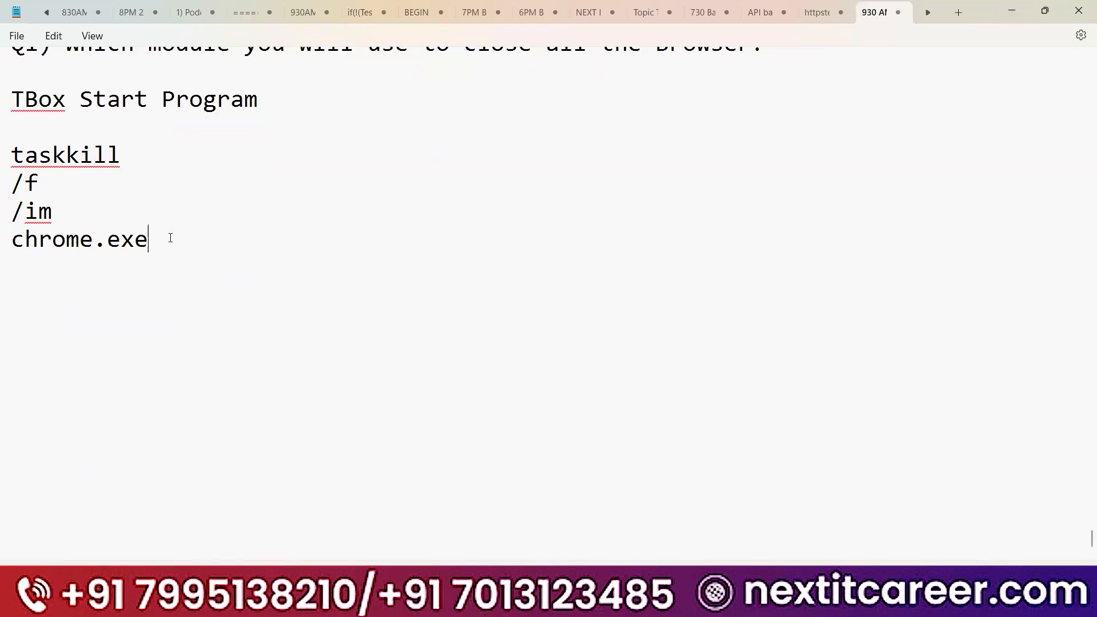
pyautogui.scroll(2, 169, 240)
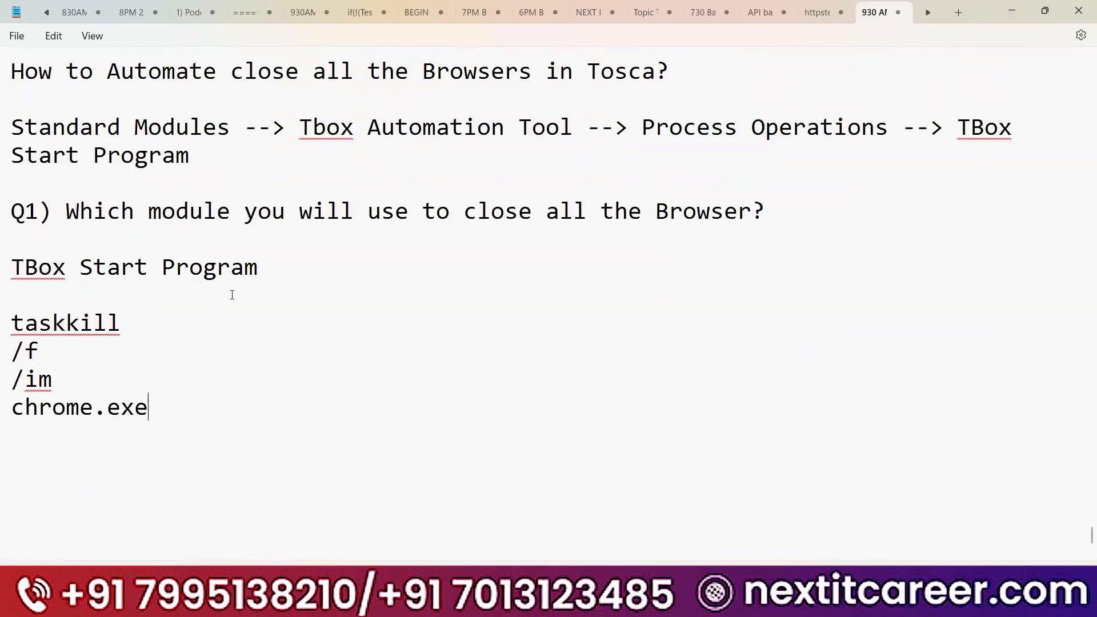
# - Review the TBox Start Program and taskkill notes and extend the chrome.exe line with /msedge.exe/firefox.exe
pyautogui.tripleClick(176, 266)
pyautogui.moveTo(151, 333); pyautogui.dragTo(5, 321)
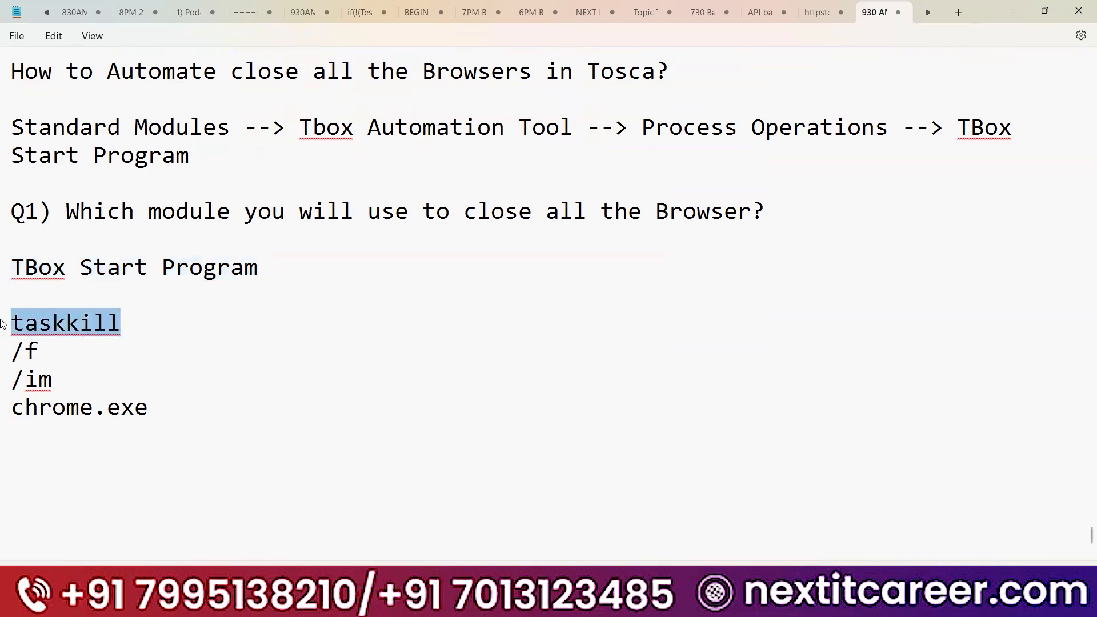
pyautogui.moveTo(93, 357); pyautogui.dragTo(3, 351)
pyautogui.moveTo(102, 386); pyautogui.dragTo(3, 380)
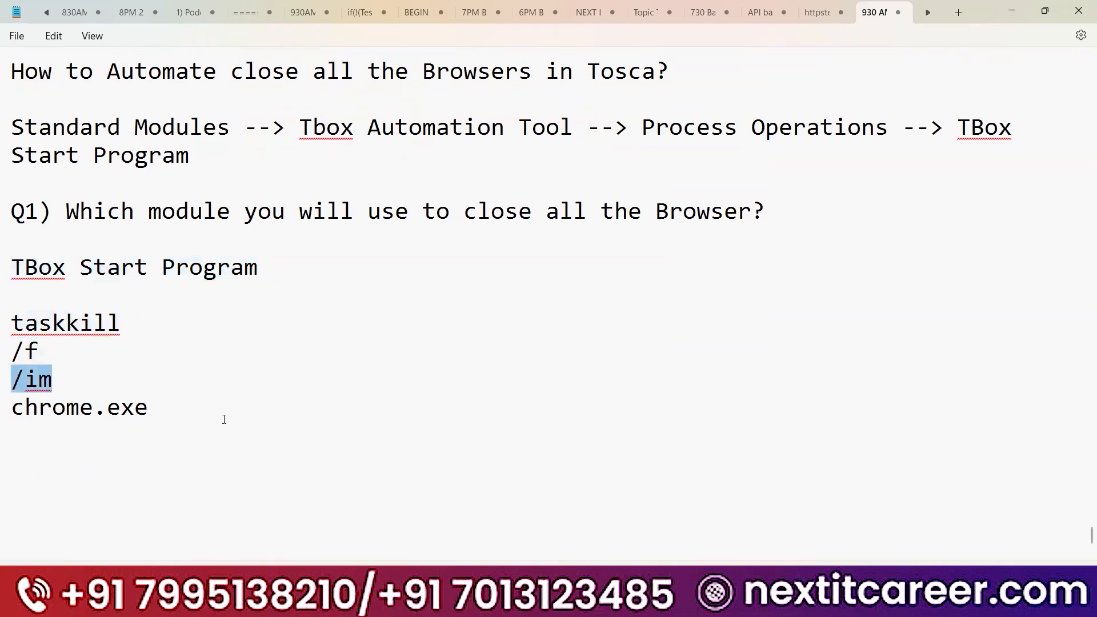
pyautogui.moveTo(184, 406); pyautogui.dragTo(3, 407)
pyautogui.click(170, 403)
pyautogui.write('/')
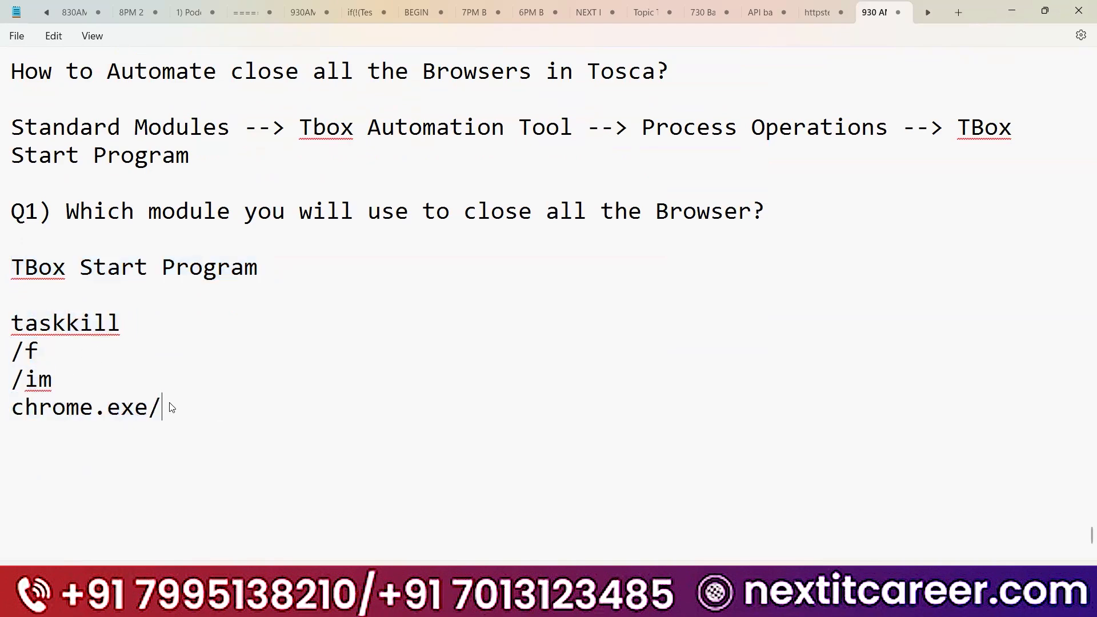
pyautogui.write('msedge.exe/')
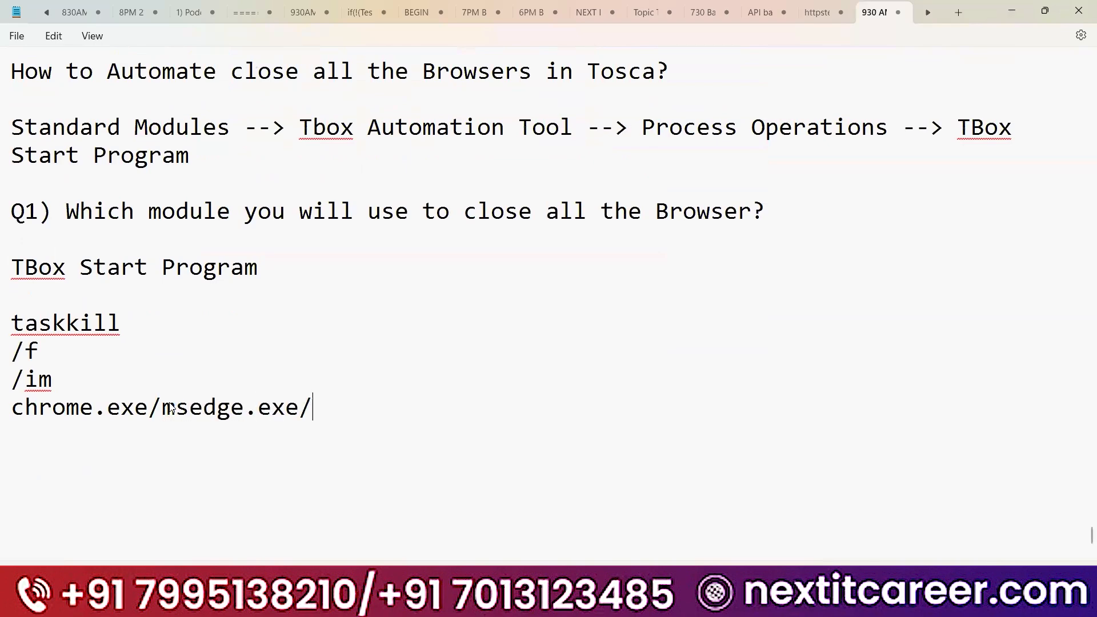
pyautogui.write('firefox.exe')
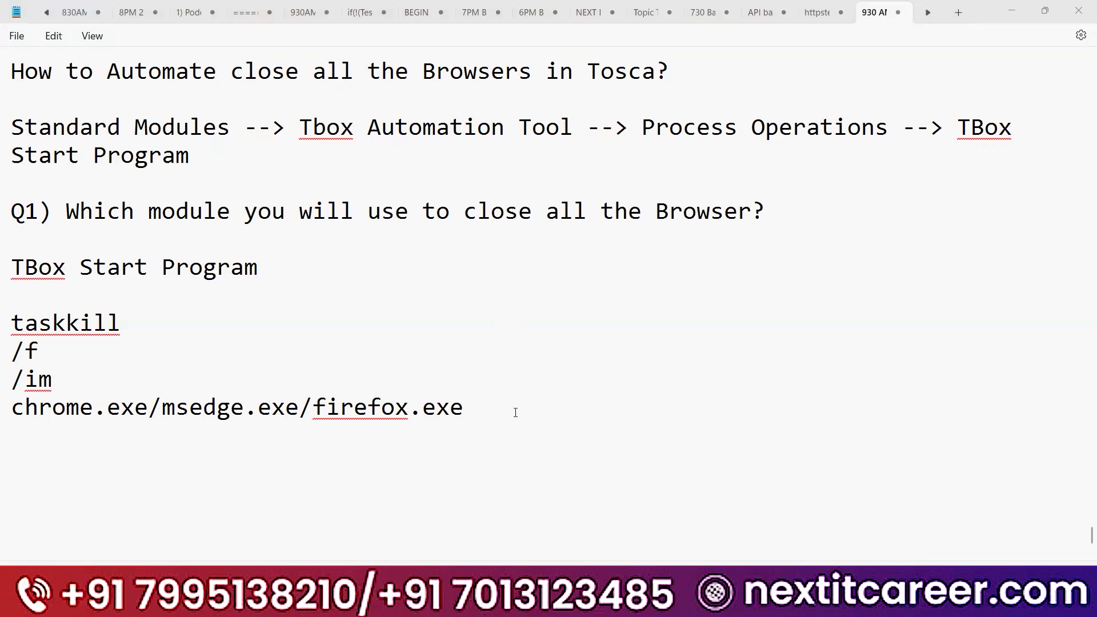
# - Switch to Tosca Commander and paste a copy of the Close all Chrome Browsers step into the Close All Browsers folder
pyautogui.hotkey('alt', 'Tab')
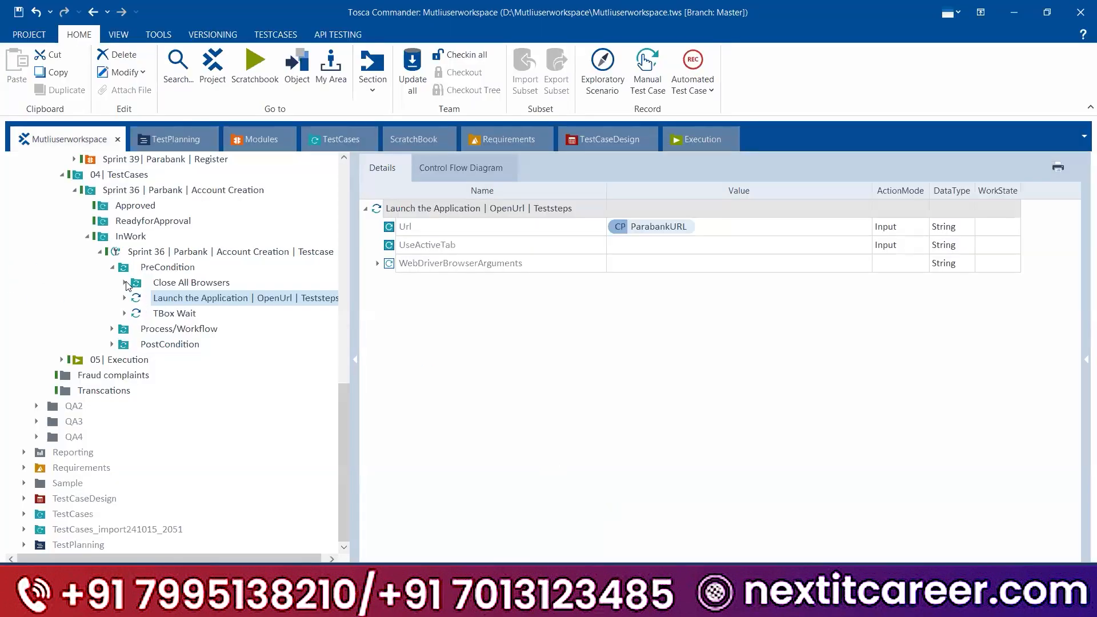
pyautogui.click(207, 299)
pyautogui.click(202, 283)
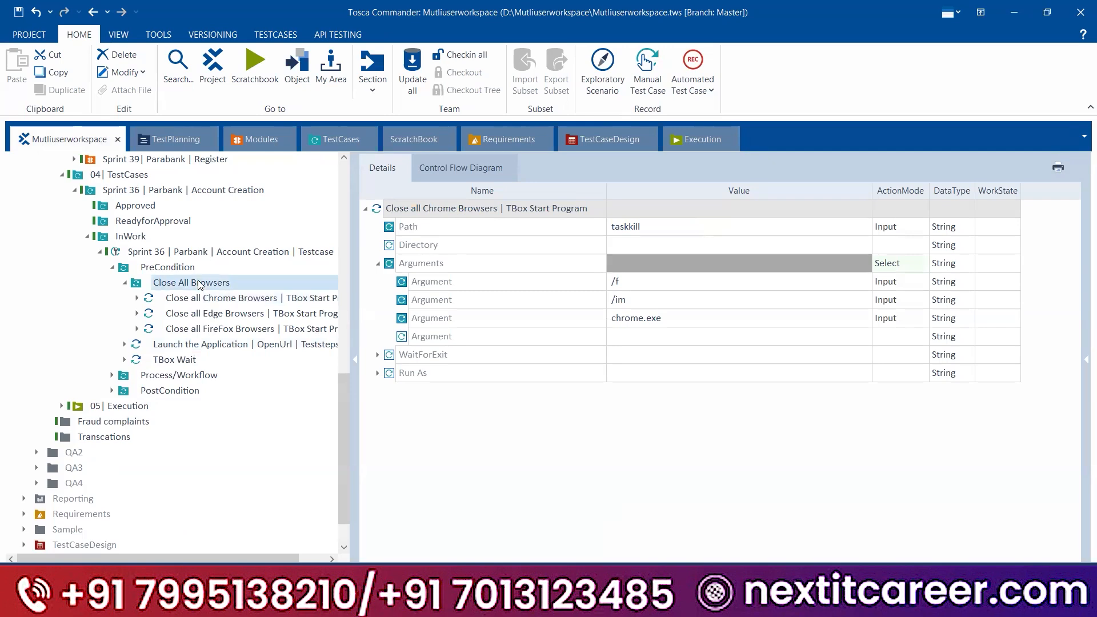
pyautogui.hotkey('ctrl', 'v')
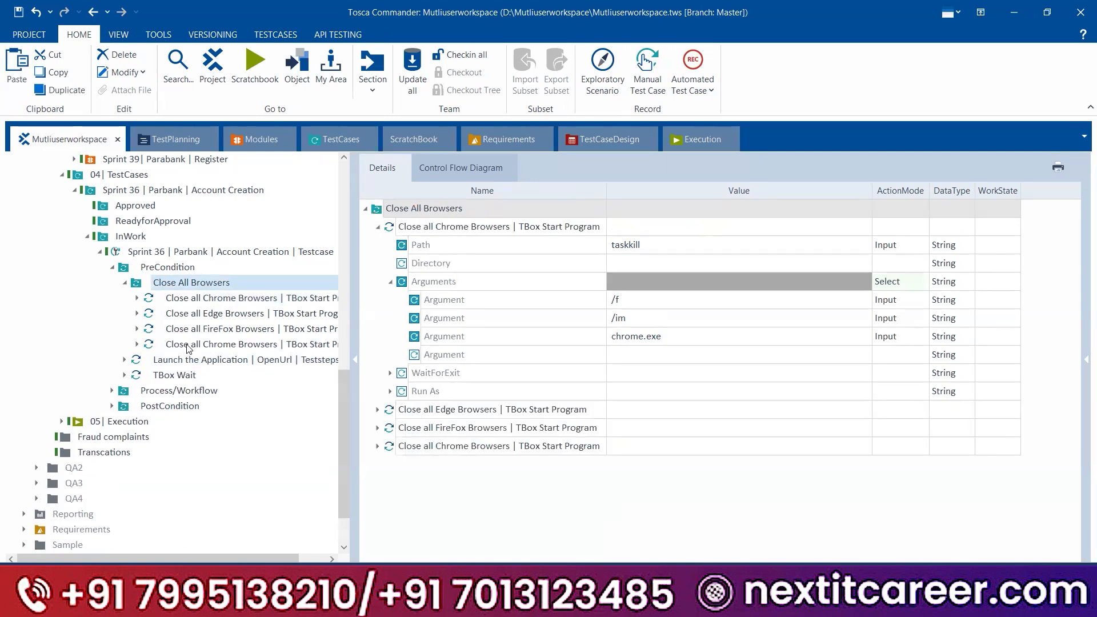
pyautogui.click(189, 345)
pyautogui.click(377, 263)
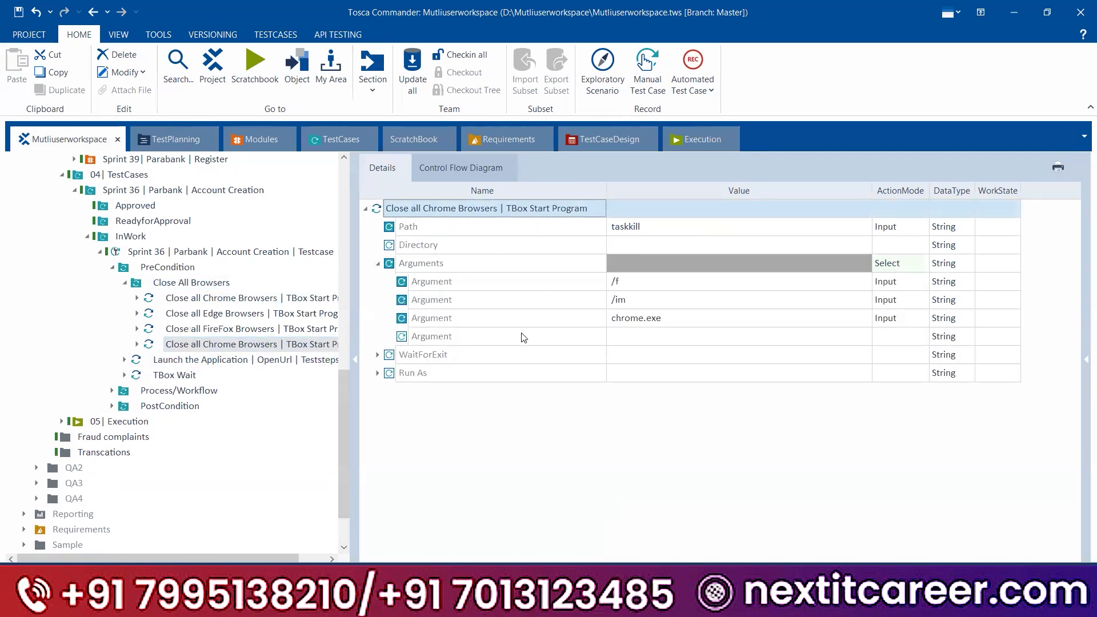
# - Add msedge.exe as a further argument after chrome.exe in the copied Close all Chrome Browsers step
pyautogui.click(634, 324)
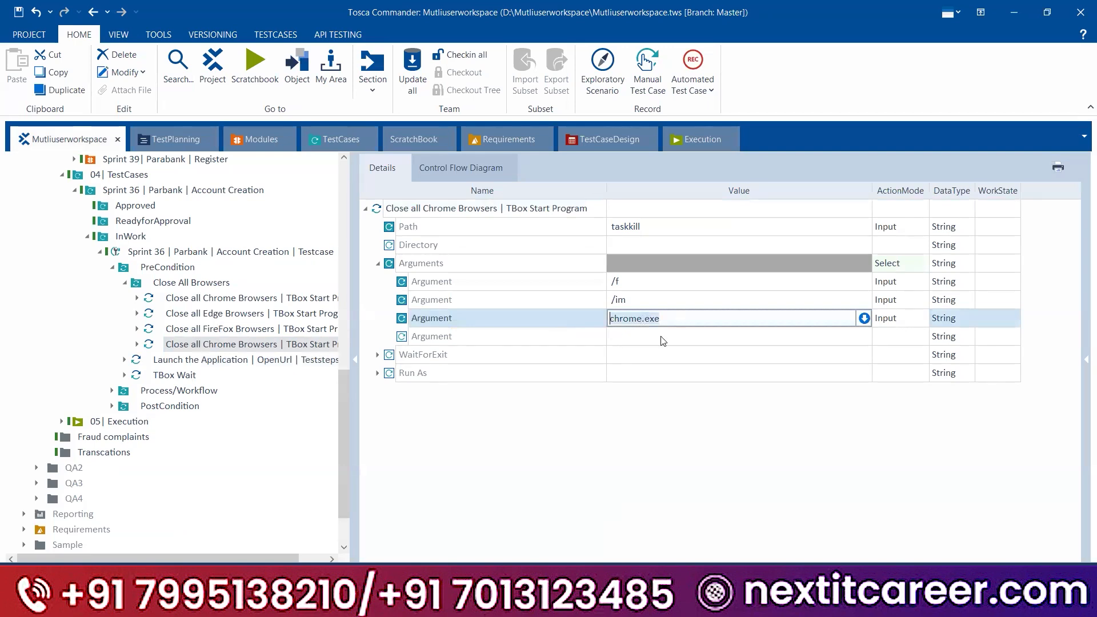
pyautogui.click(625, 334)
pyautogui.write('ms')
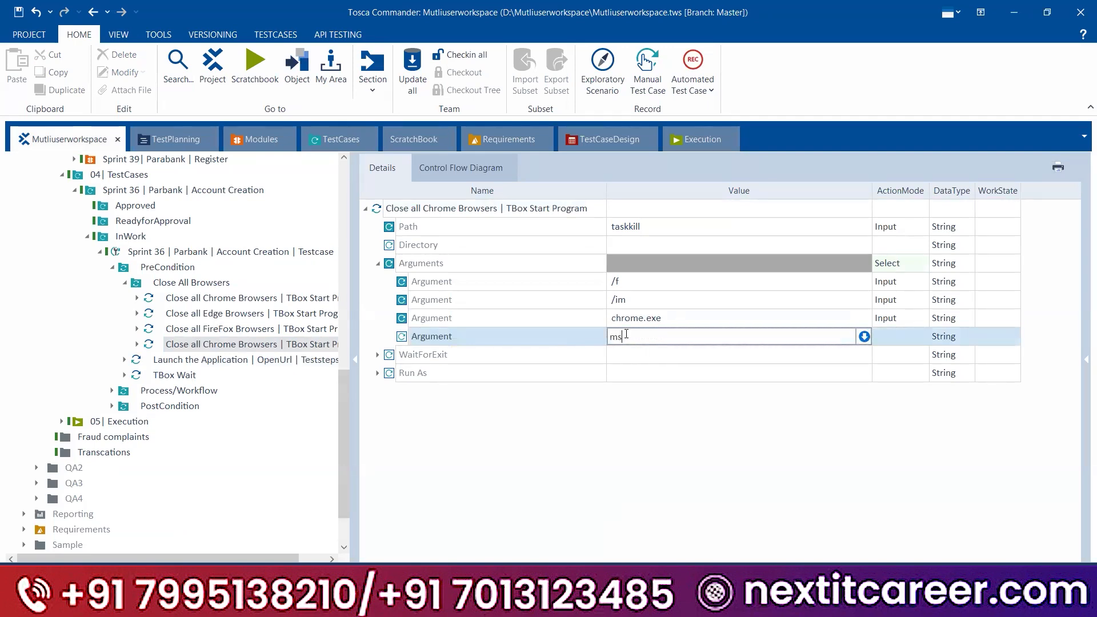
pyautogui.write('edge.exe')
pyautogui.press('Return')
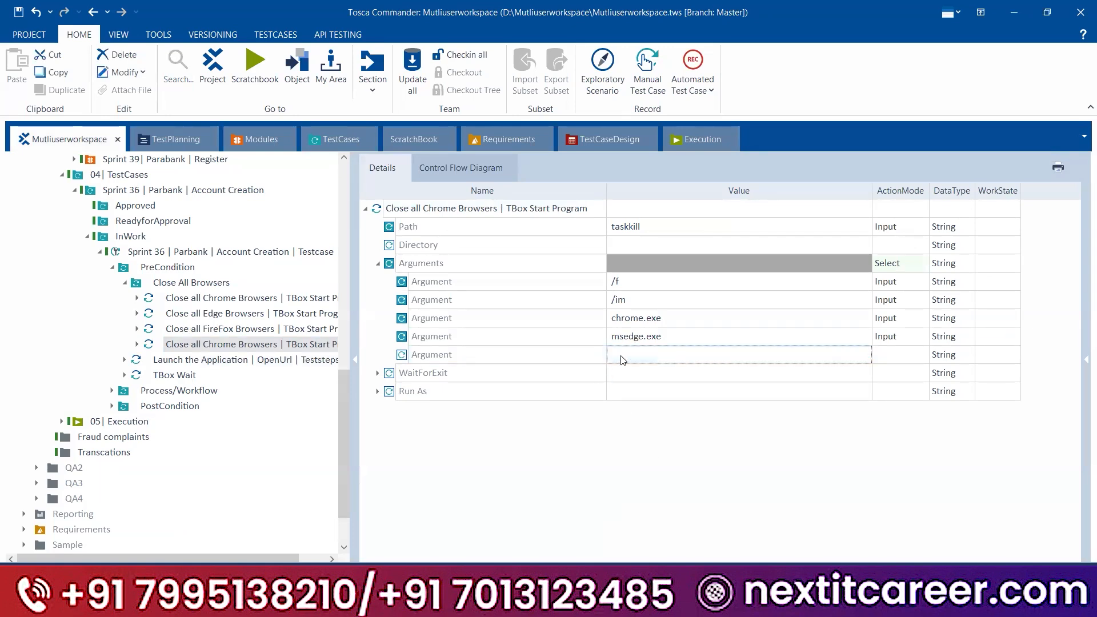
# - Add firefox.exe as another argument after msedge.exe in the copied step
pyautogui.click(623, 356)
pyautogui.write('fir')
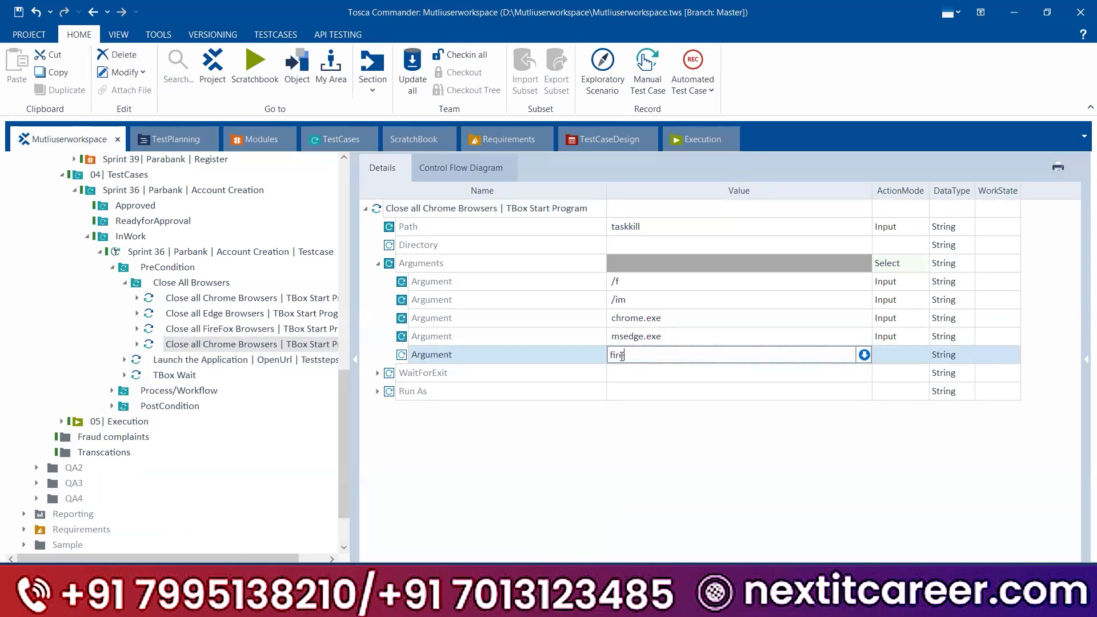
pyautogui.write('efox.e')
pyautogui.press('BackSpace')
pyautogui.write('xe')
pyautogui.press('BackSpace')
pyautogui.press('BackSpace')
pyautogui.write('exe')
pyautogui.press('Return')
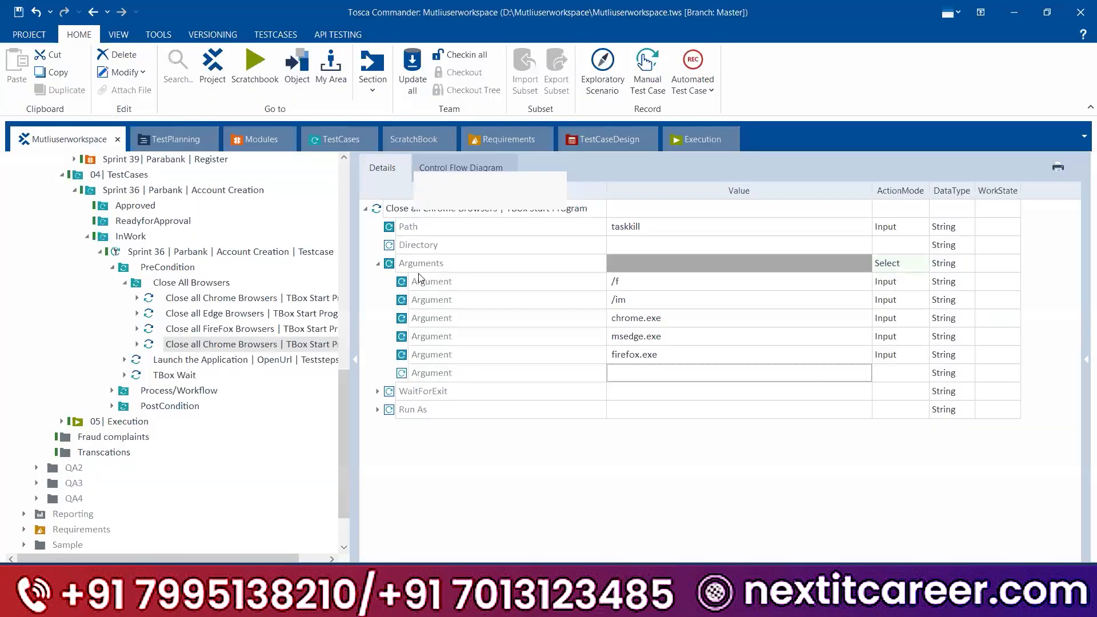
# - Try running the copied multi-browser taskkill step in ScratchBook, dismiss the system dialog and return to the workspace tree
pyautogui.rightClick(426, 207)
pyautogui.click(457, 216)
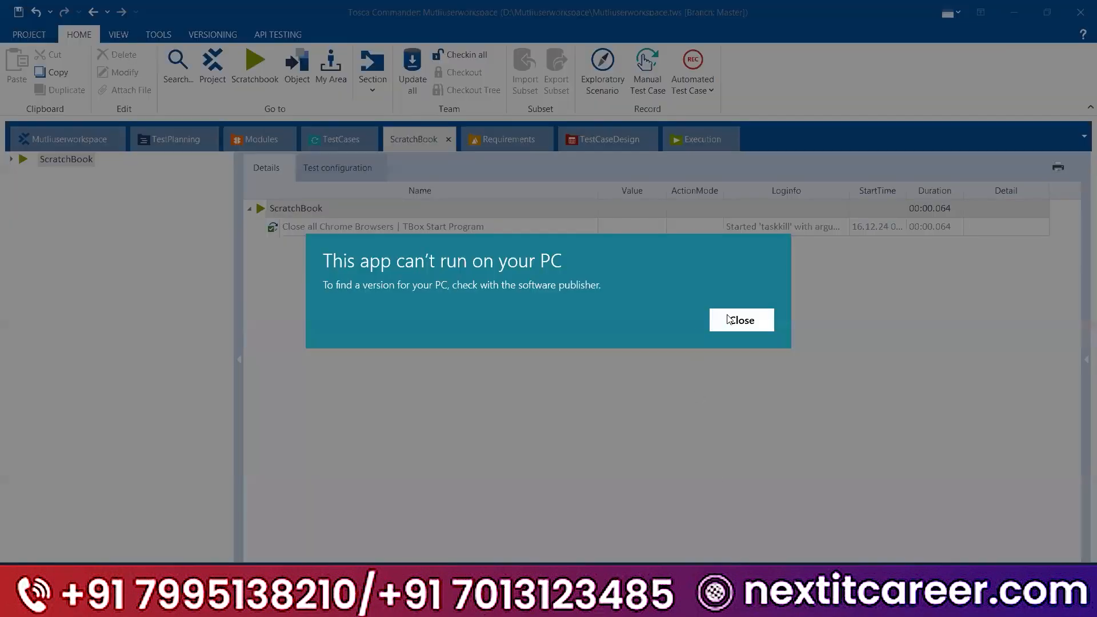
pyautogui.click(742, 320)
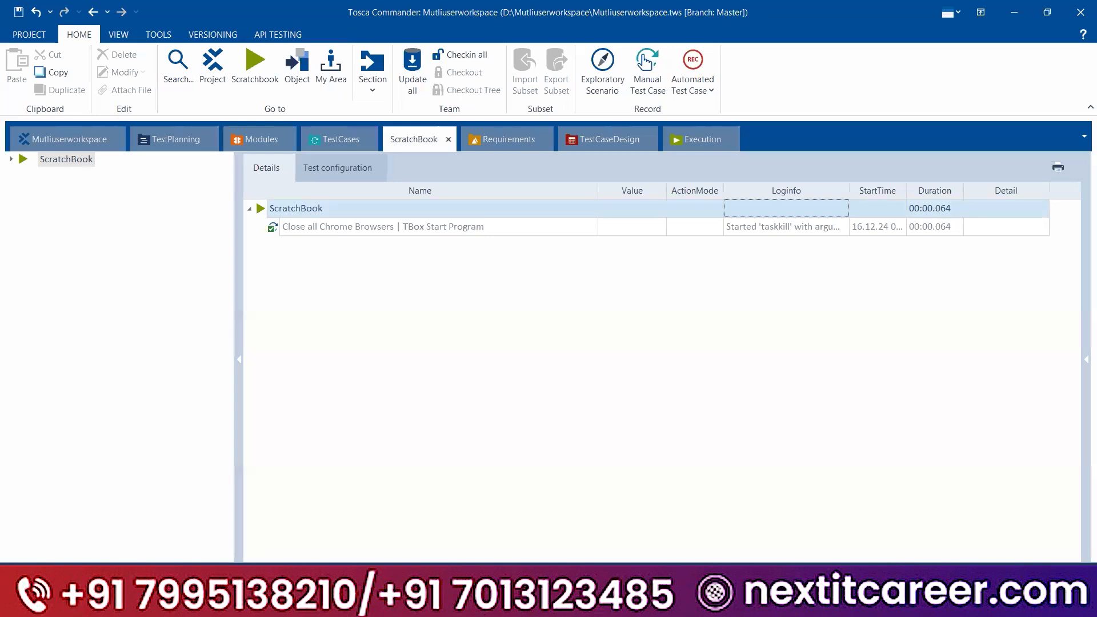
pyautogui.moveTo(490, 604)
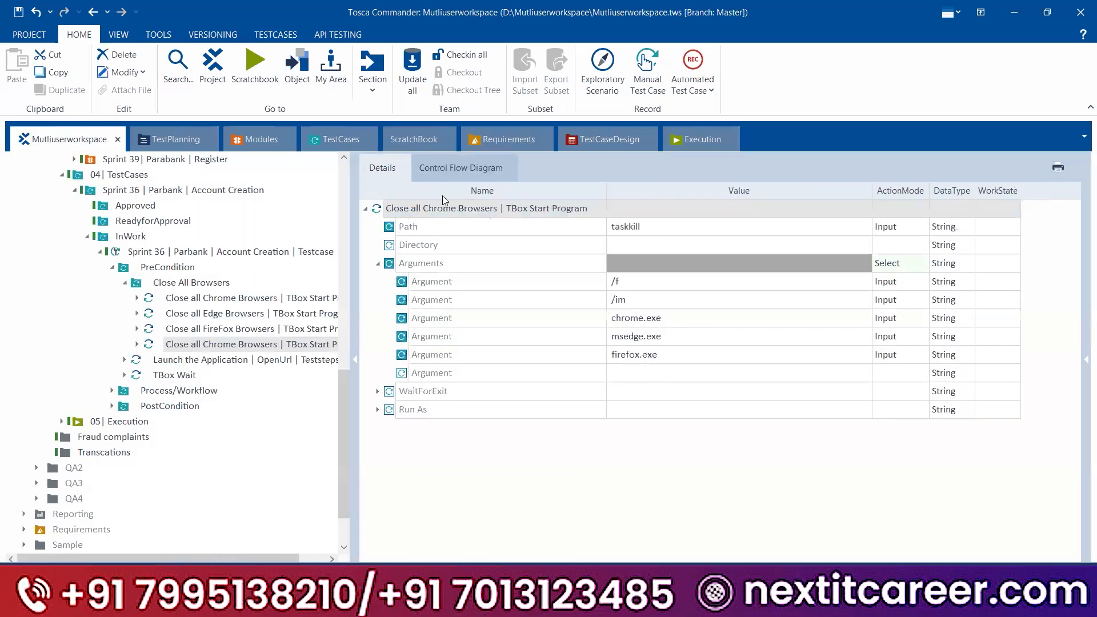
# - Disable the copied Close all Chrome Browsers step, check the three original steps and collapse the Close All Browsers folder
pyautogui.rightClick(218, 344)
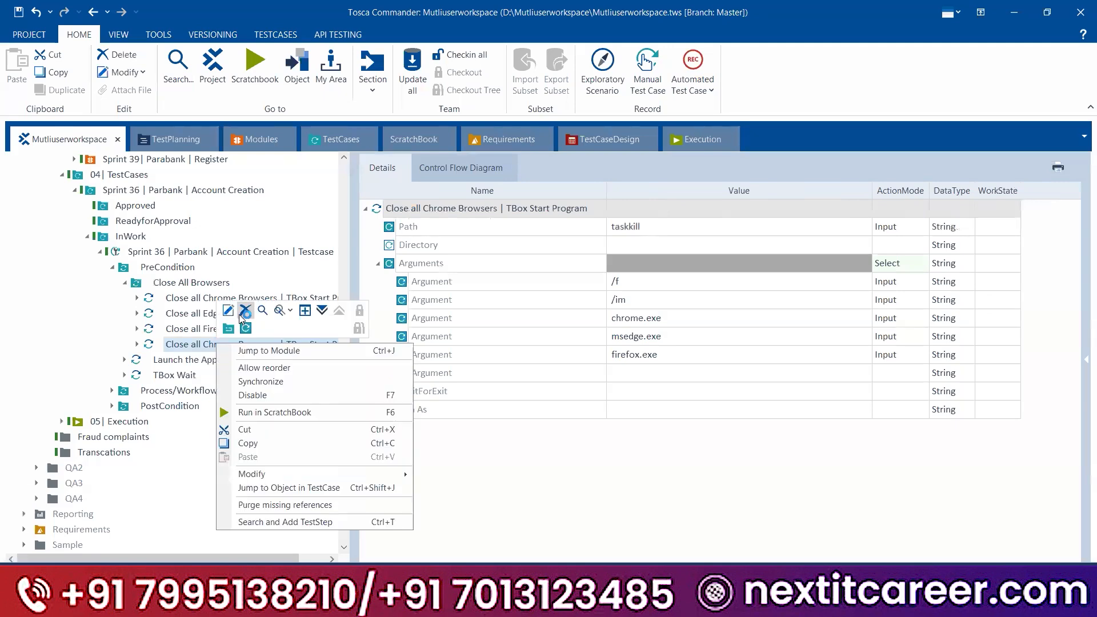
pyautogui.click(252, 395)
pyautogui.click(483, 316)
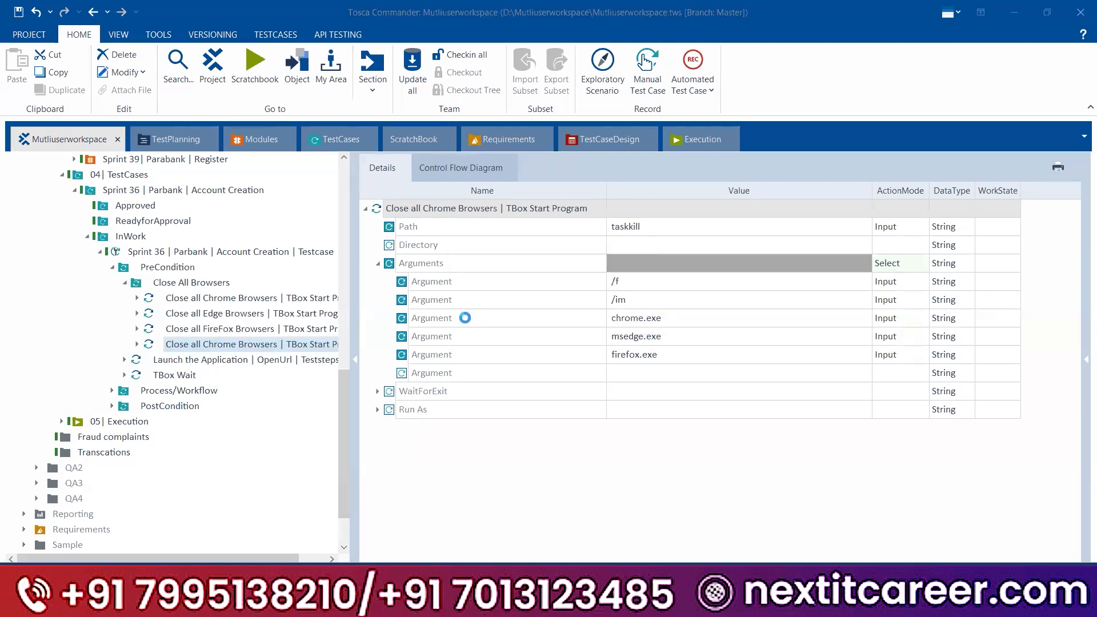
pyautogui.click(255, 298)
pyautogui.click(242, 316)
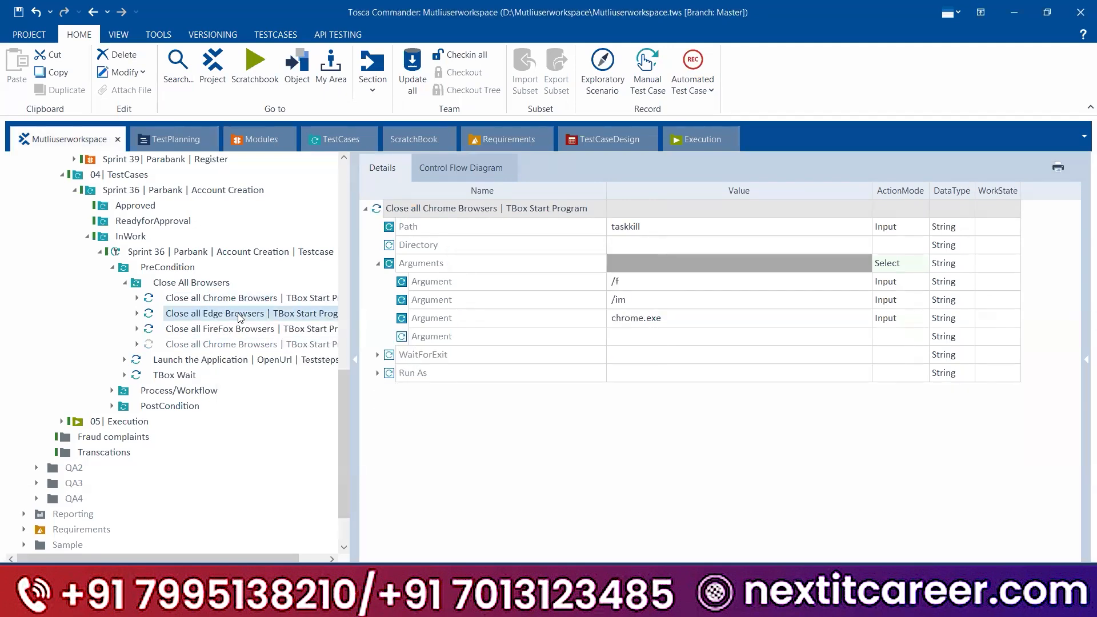
pyautogui.click(250, 331)
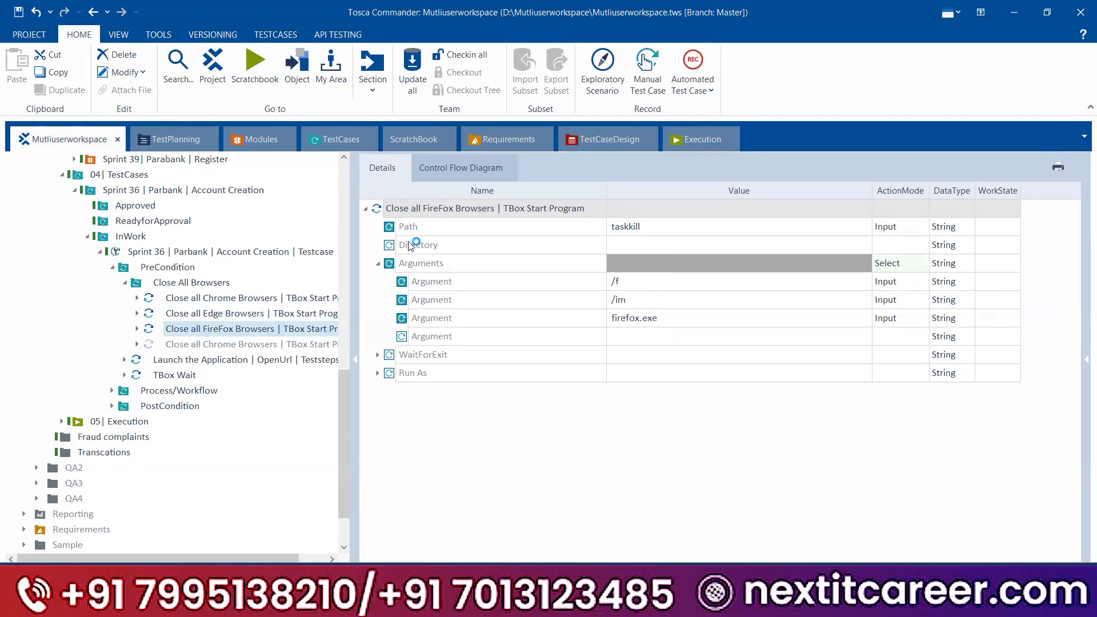
pyautogui.click(125, 283)
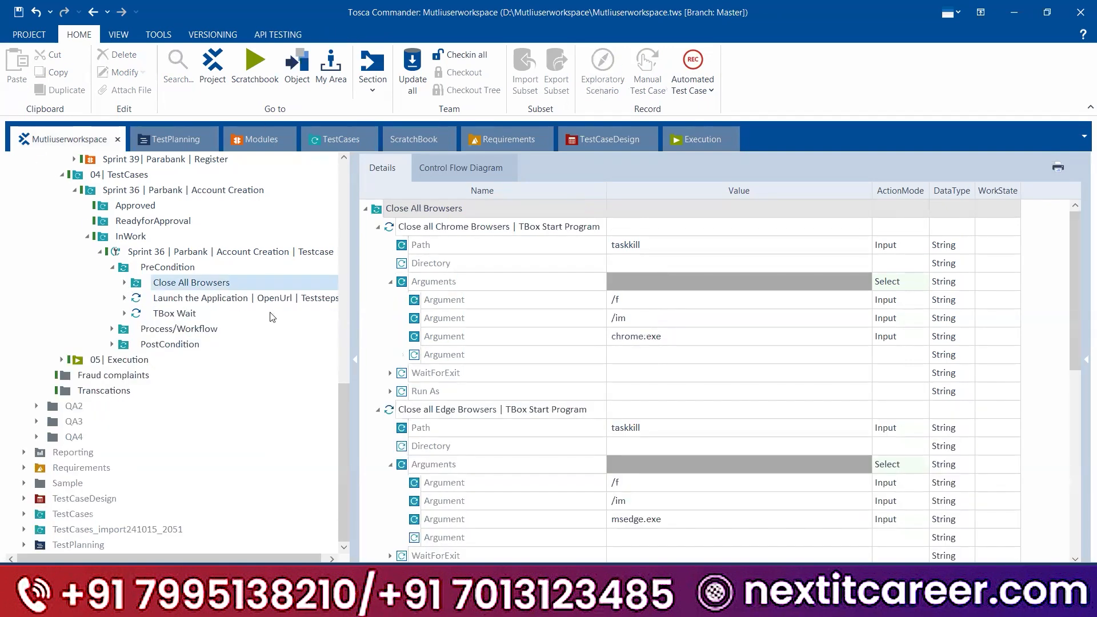
# - Switch to Notepad, review the taskkill notes and add blank lines below the browser executables line
pyautogui.hotkey('alt', 'Tab')
pyautogui.moveTo(504, 441); pyautogui.dragTo(3, 211)
pyautogui.click(474, 390)
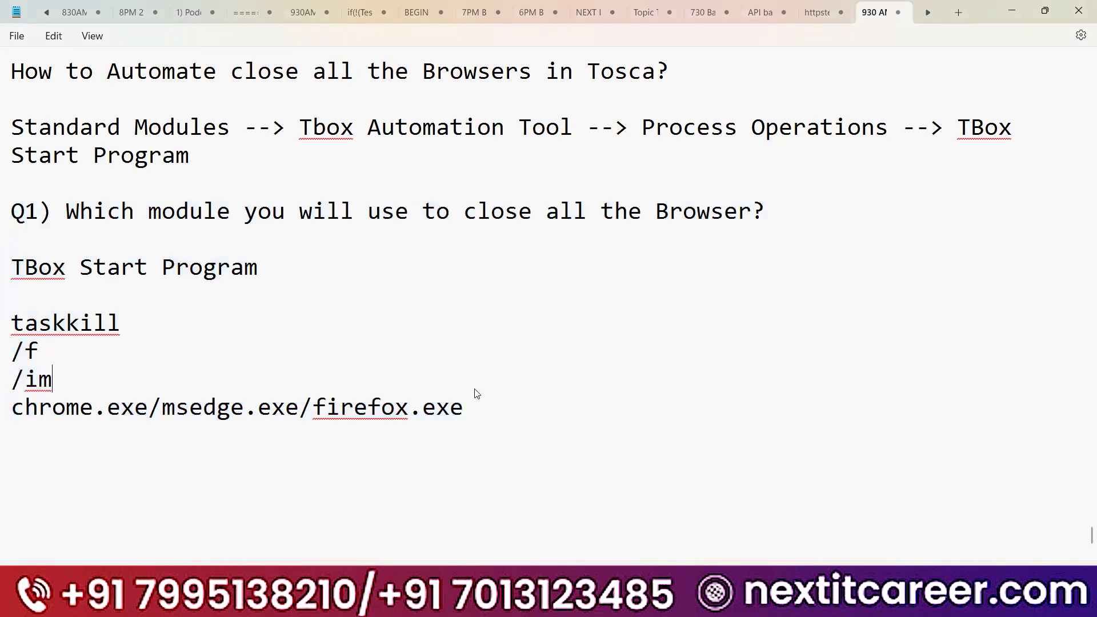
pyautogui.scroll(-2, 529, 358)
pyautogui.click(474, 244)
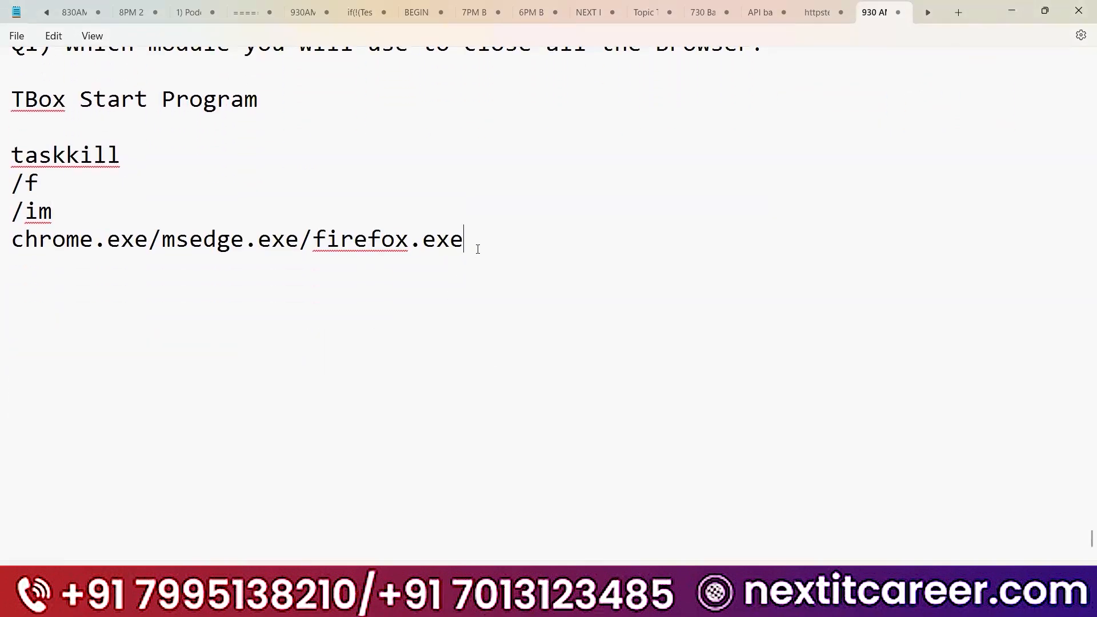
pyautogui.press('Return')
pyautogui.press('Return')
pyautogui.write('2)')
pyautogui.press('BackSpace')
pyautogui.press('BackSpace')
pyautogui.press('BackSpace')
# - Copy the heading "1) Close all the Browsers" below the taskkill notes, prefixed with 2)
pyautogui.scroll(5, 211, 263)
pyautogui.moveTo(381, 257); pyautogui.dragTo(5, 264)
pyautogui.hotkey('ctrl', 'c')
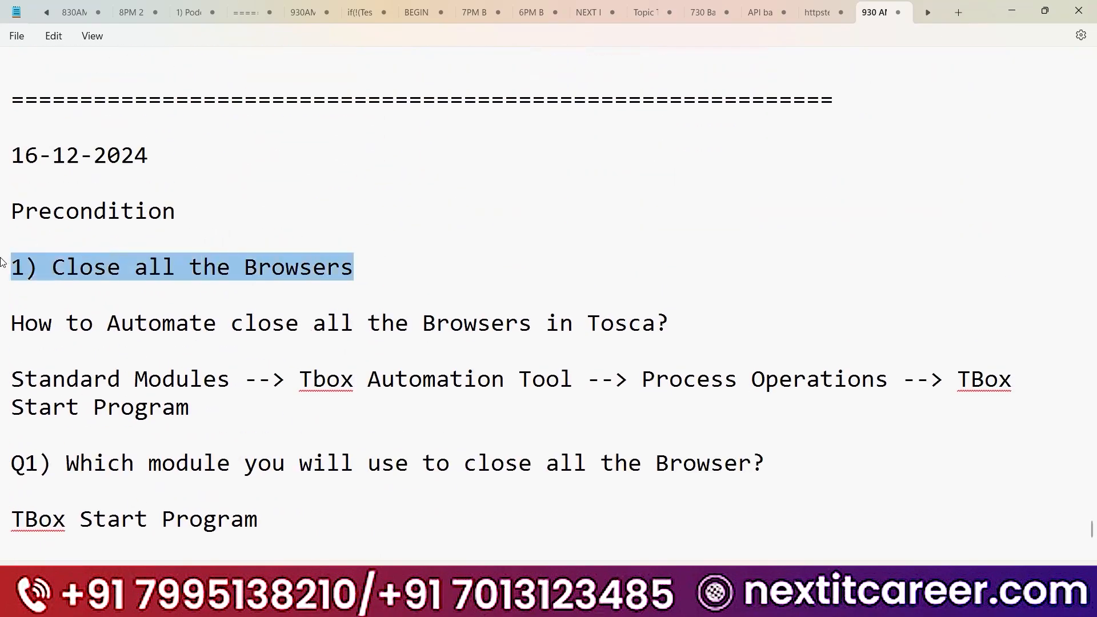
pyautogui.scroll(-6, 266, 271)
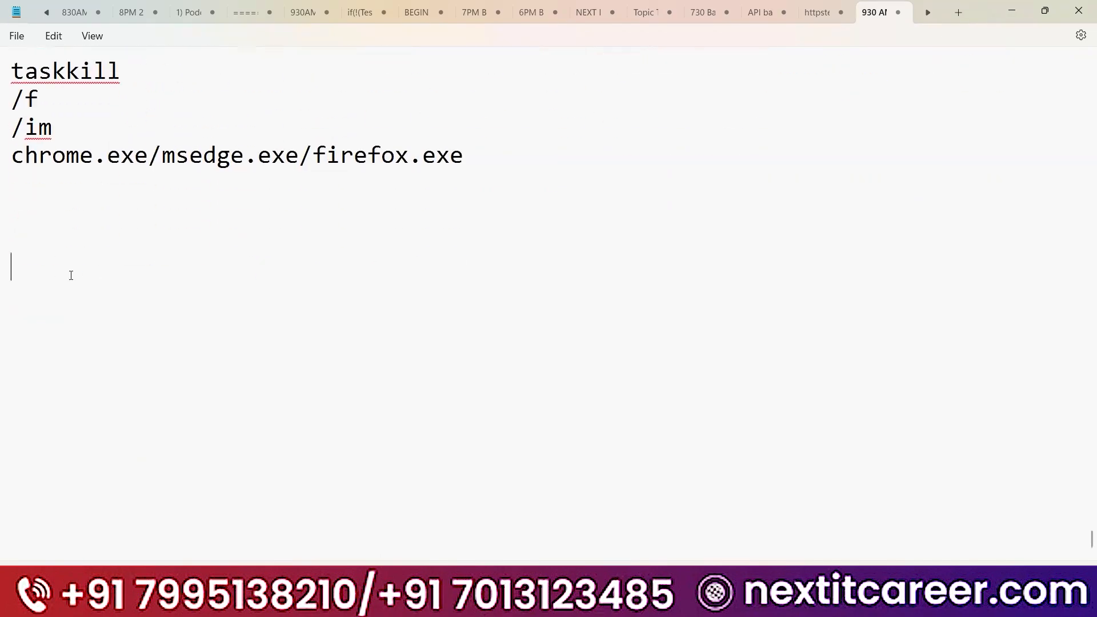
pyautogui.write('2)')
pyautogui.hotkey('ctrl', 'v')
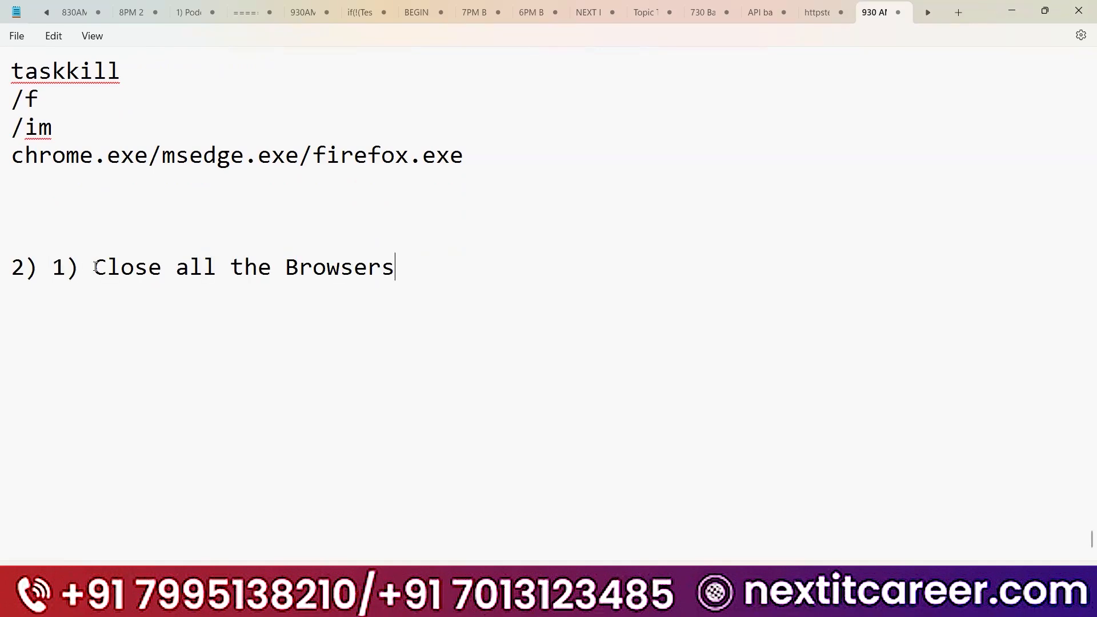
# - Reword the copied heading as "2) Clear all Browser Cache"
pyautogui.moveTo(96, 266); pyautogui.dragTo(40, 265)
pyautogui.press('BackSpace')
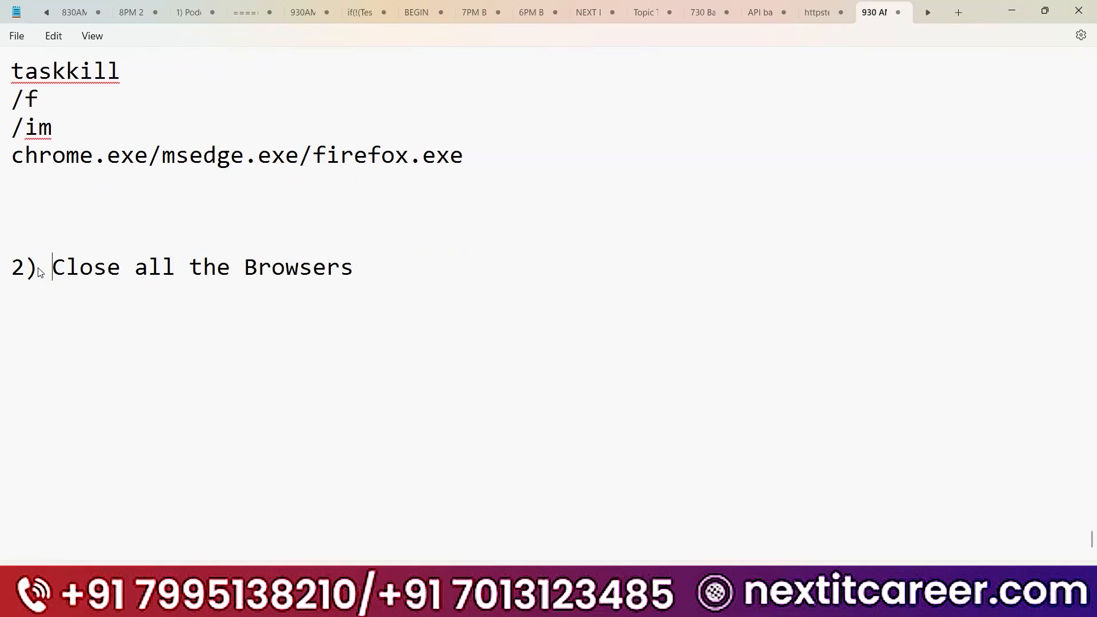
pyautogui.keyDown('shift'); pyautogui.click(402, 265); pyautogui.keyUp('shift')
pyautogui.press('BackSpace')
pyautogui.write('Cl')
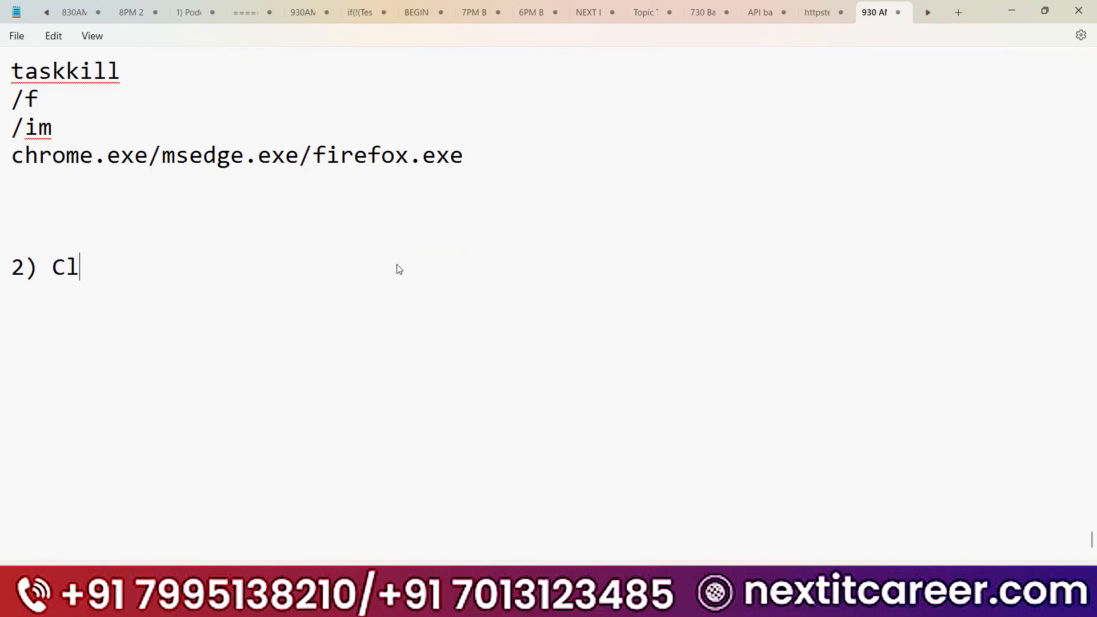
pyautogui.write('ear all Bro')
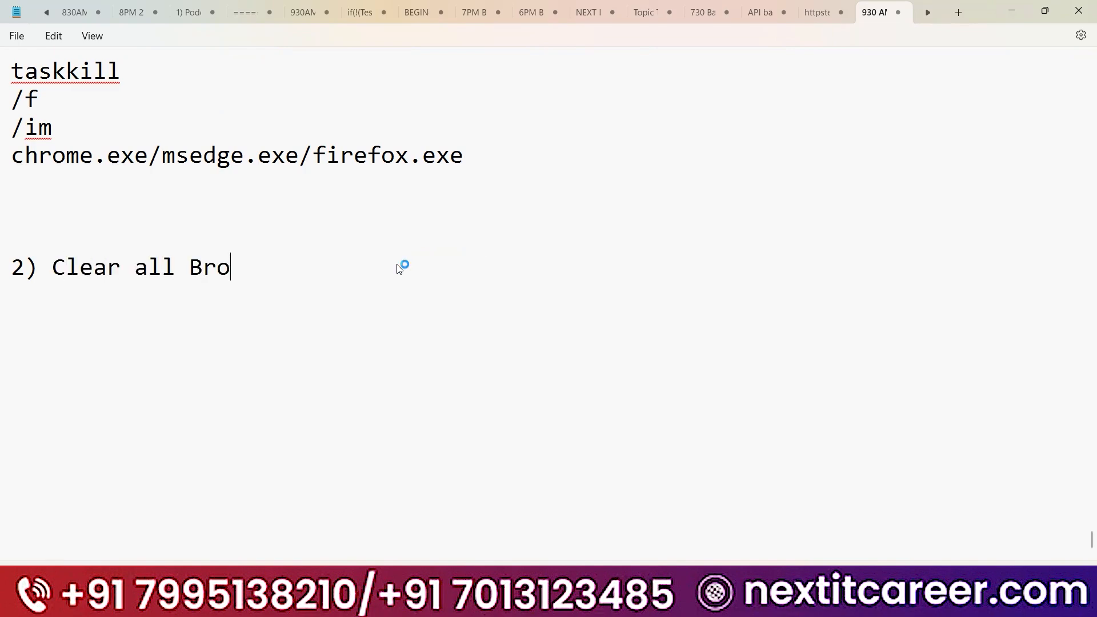
pyautogui.write('wser Cache')
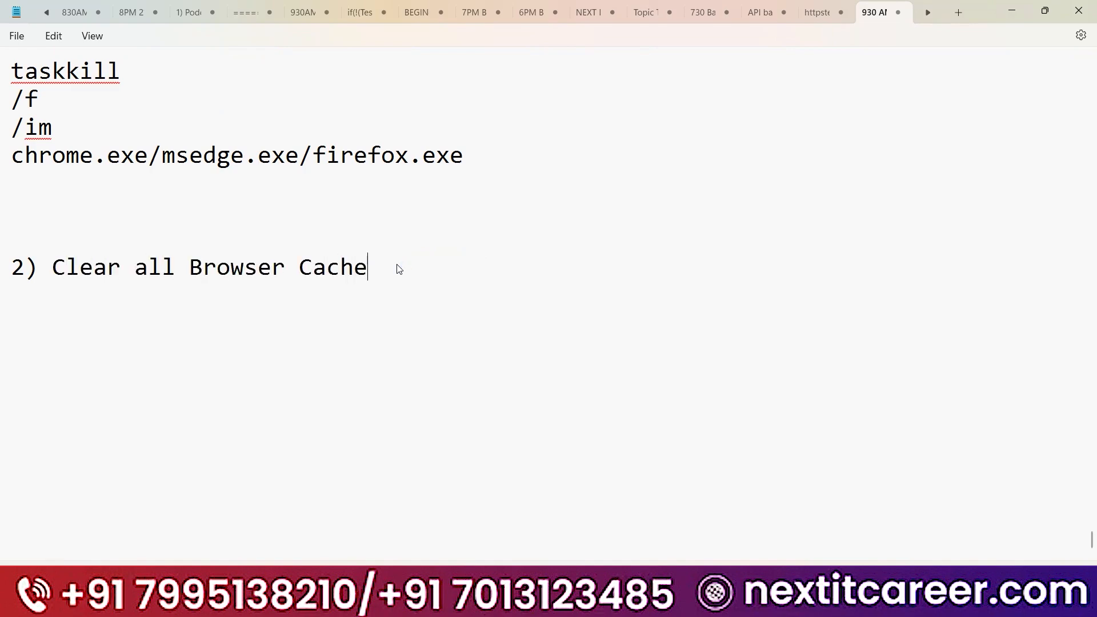
# - Add the question "How to automate this in Tosca?" below the cache heading
pyautogui.press('Return')
pyautogui.press('Return')
pyautogui.write('How to automate t')
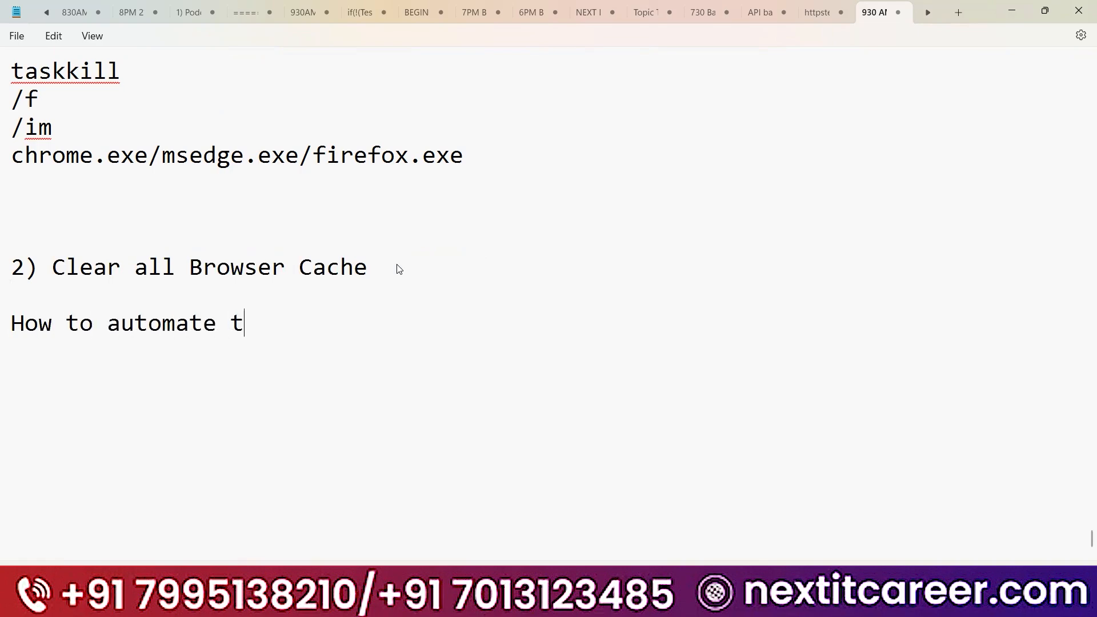
pyautogui.write('his in Tosca')
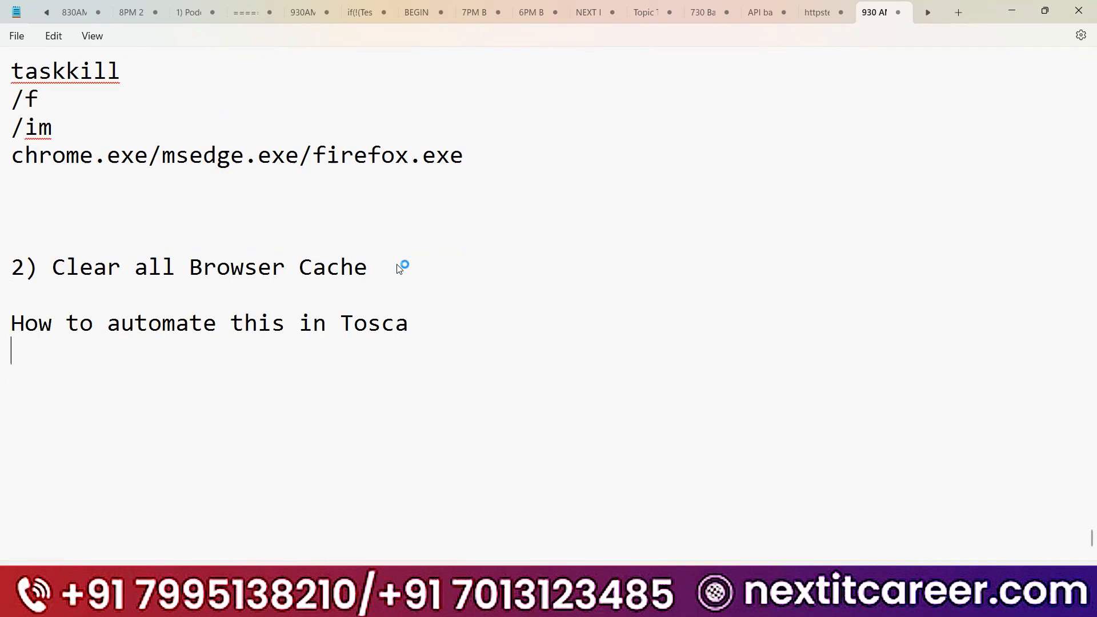
pyautogui.press('BackSpace')
pyautogui.write('?')
pyautogui.press('Return')
# - Copy the module path "Standard Modules --> Tbox Automation Tool --> Process Operations --> TBox Start Program" below the question about automating cache clearing
pyautogui.hotkey('alt', 'Tab')
pyautogui.hotkey('alt', 'Tab')
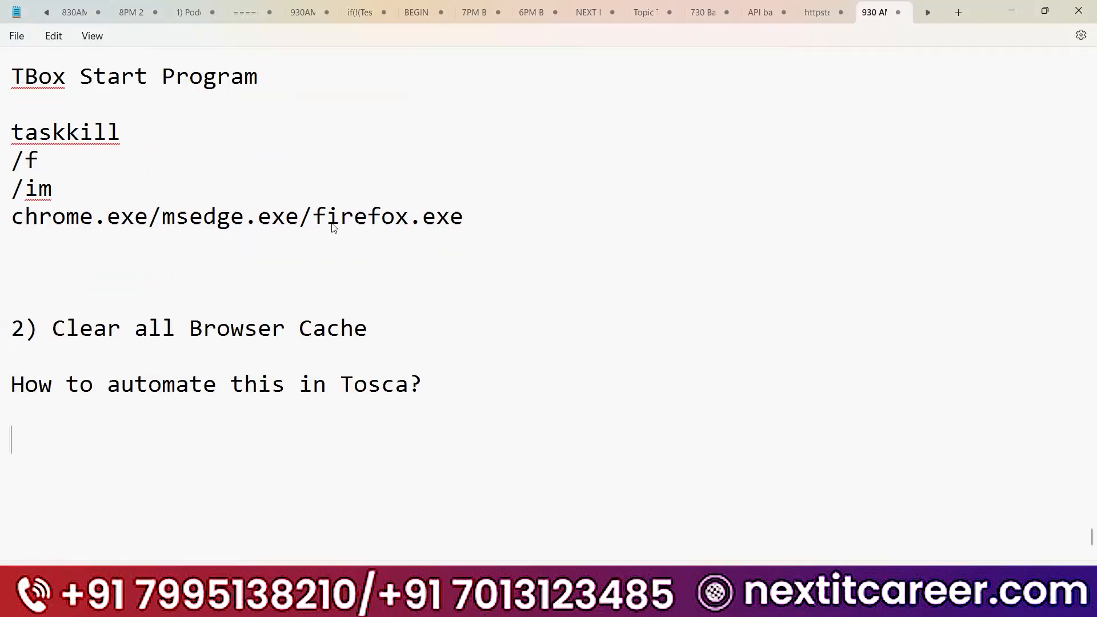
pyautogui.scroll(7, 332, 224)
pyautogui.scroll(-3, 333, 224)
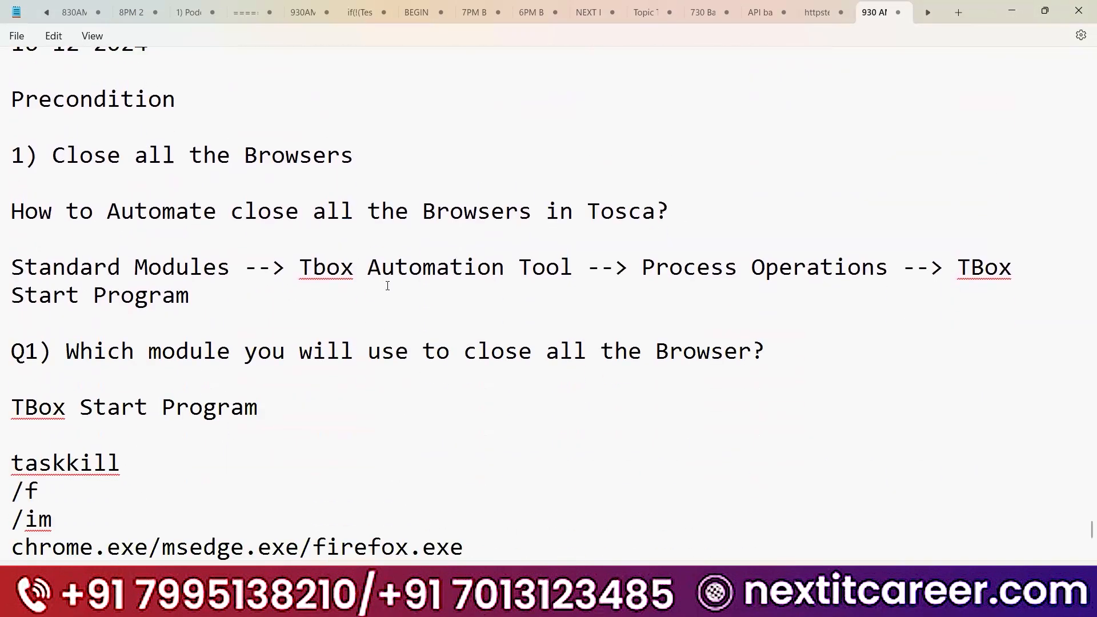
pyautogui.moveTo(228, 296); pyautogui.dragTo(3, 269)
pyautogui.scroll(-6, 70, 273)
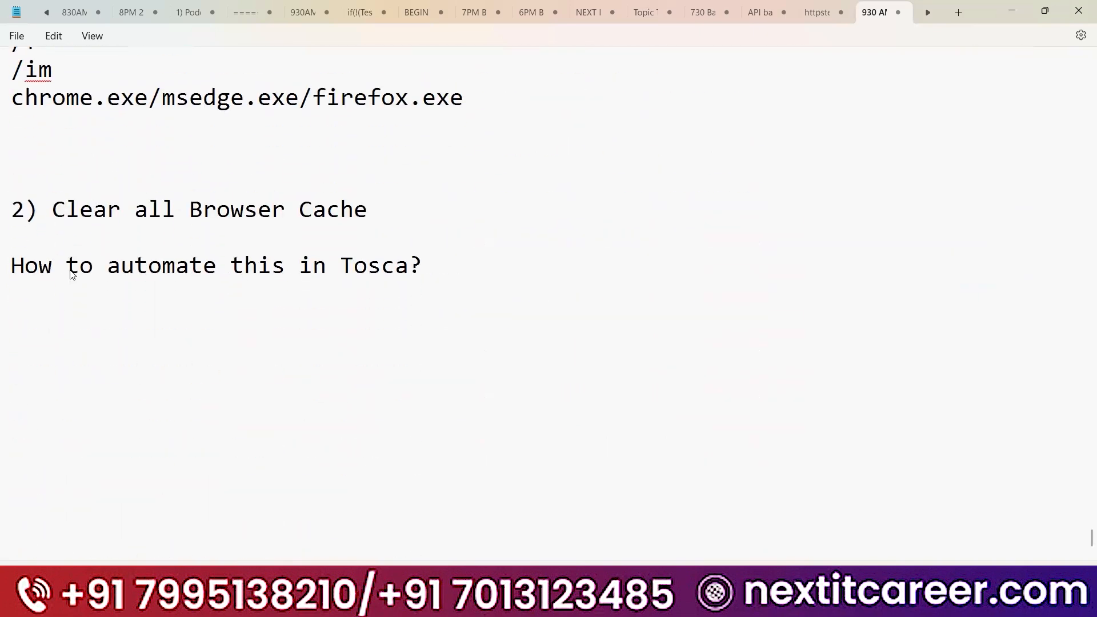
pyautogui.write('Standard Modules --> TBox Automation Tool --> Process Operations --> TBox Start Program')
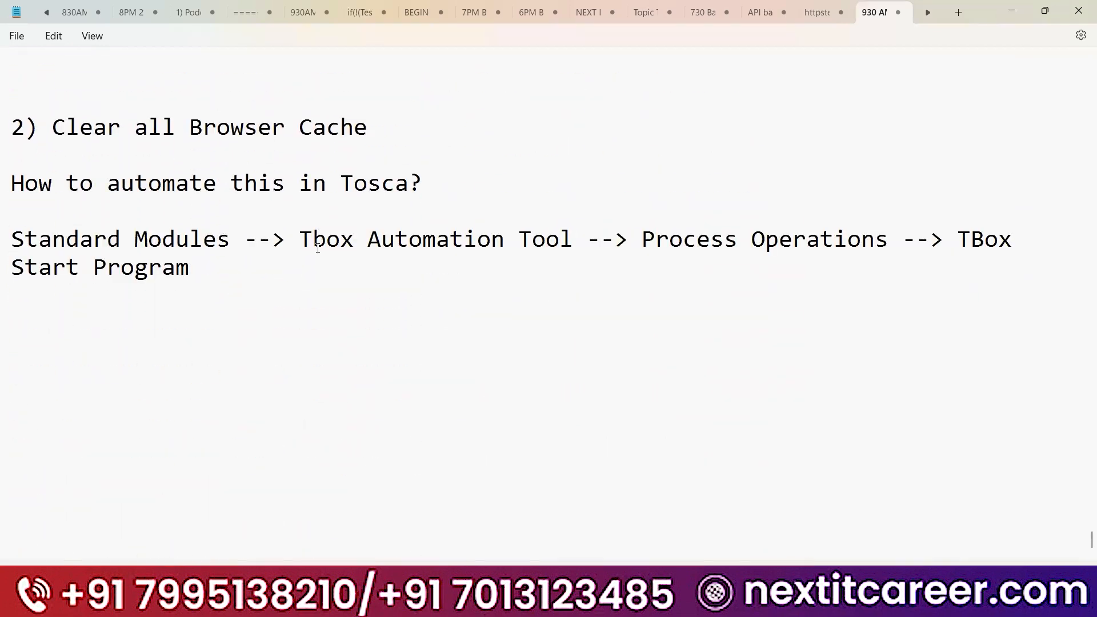
pyautogui.press('Return')
pyautogui.press('Return')
pyautogui.tripleClick(201, 271)
pyautogui.click(155, 340)
# - Switch to Tosca Commander and add a PreCondition subfolder named "Clear all the Browser Cache", placed directly after Close All Browsers
pyautogui.hotkey('alt', 'Tab')
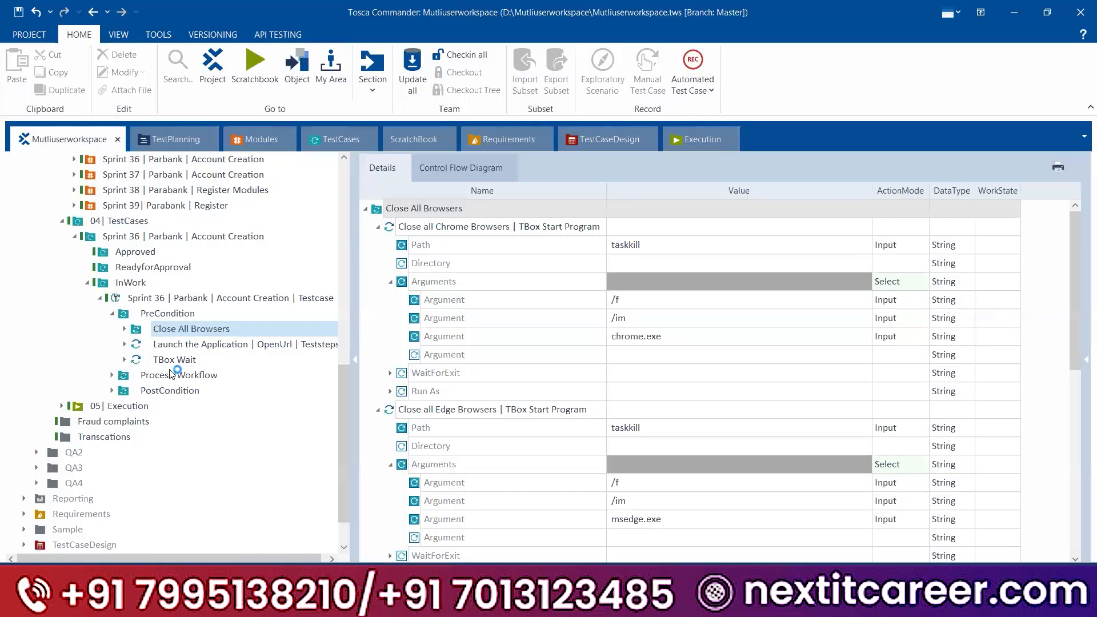
pyautogui.rightClick(171, 310)
pyautogui.click(183, 295)
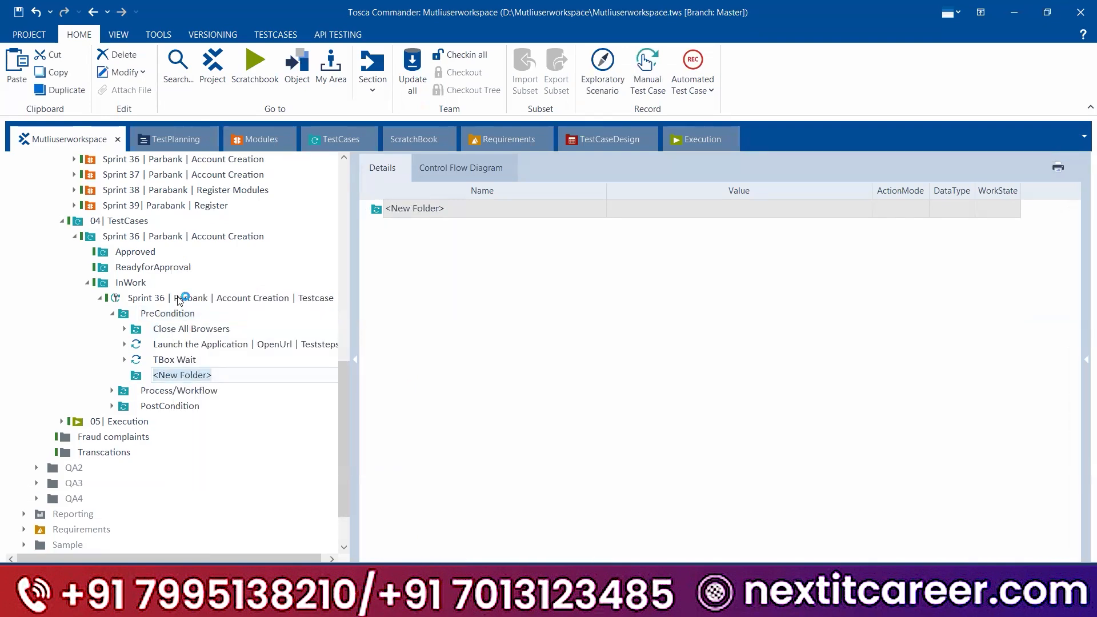
pyautogui.write('Clear all')
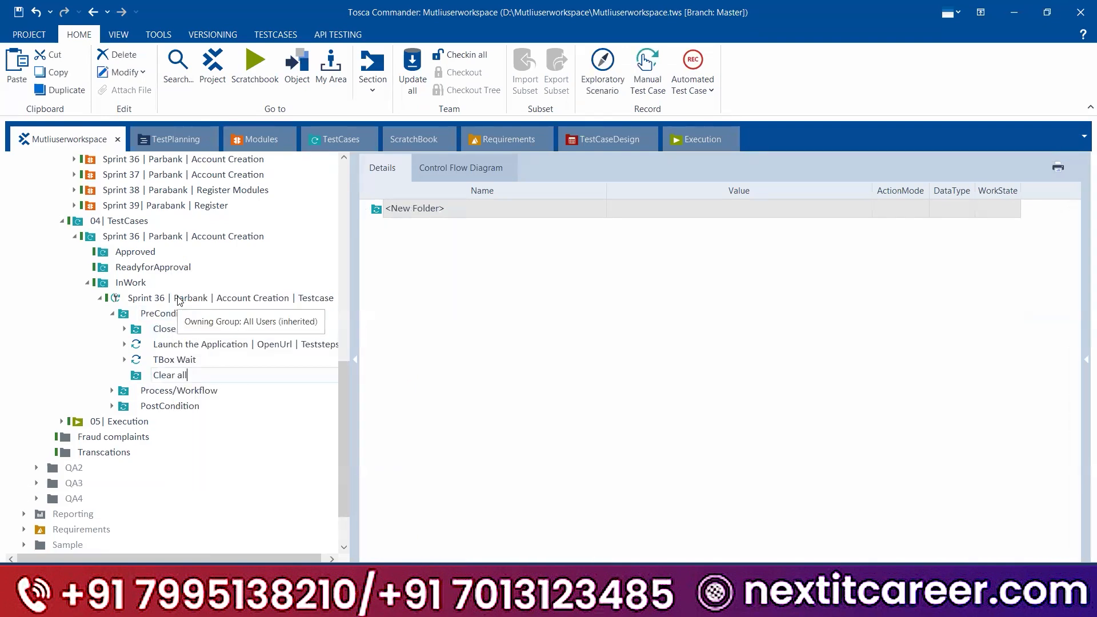
pyautogui.write(' the Browse')
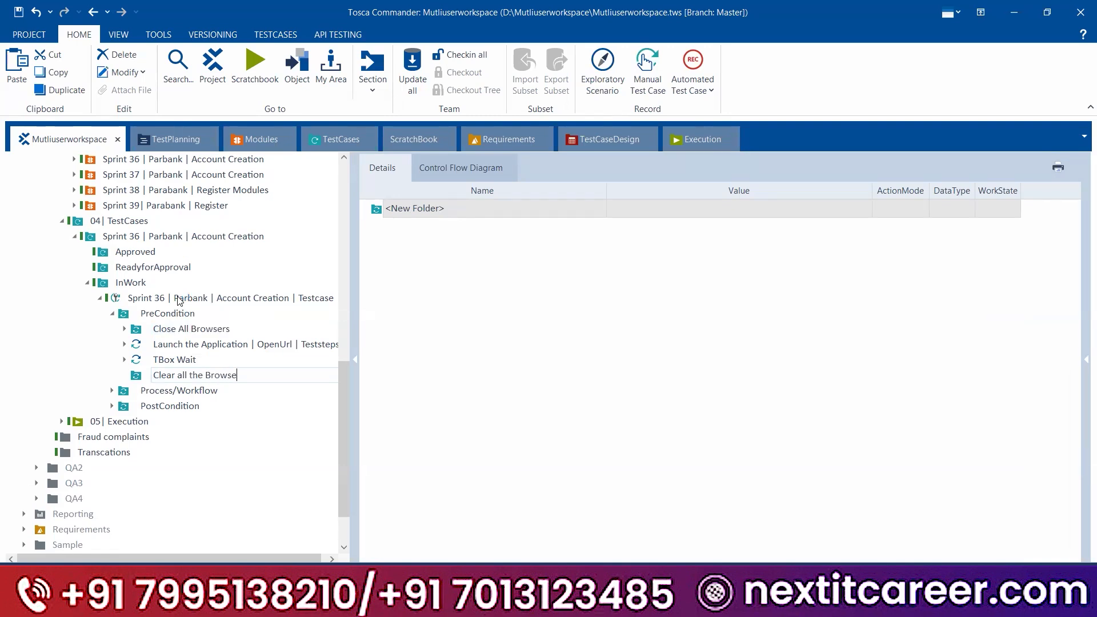
pyautogui.write('r Cache')
pyautogui.click(171, 344)
pyautogui.moveTo(137, 375); pyautogui.dragTo(136, 341)
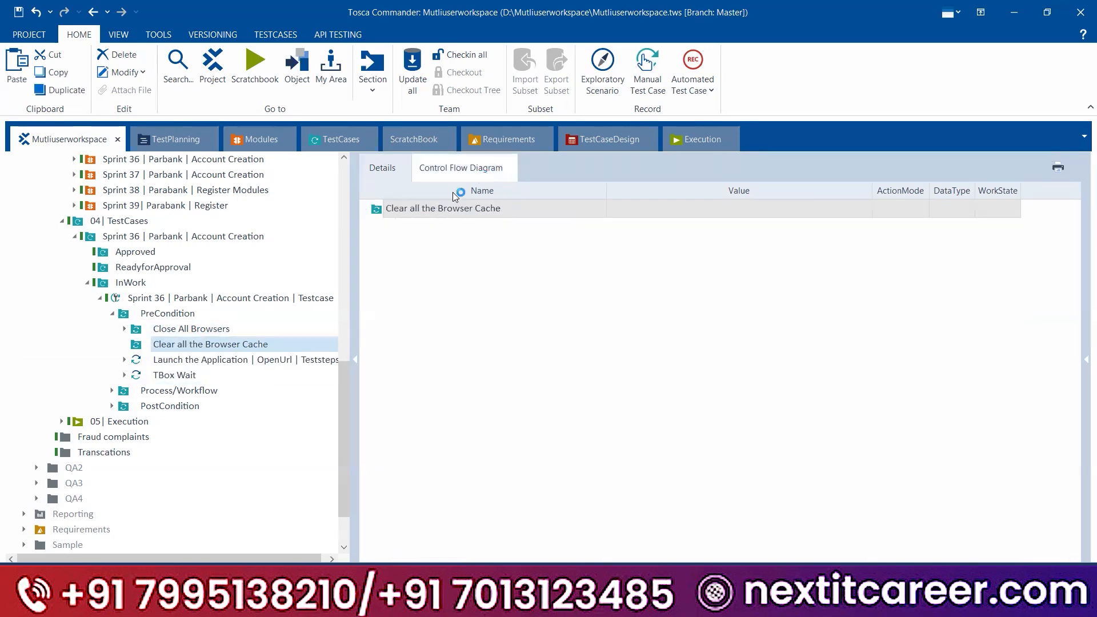
# - Add the TBox Start Program module from Process Operations as a test step in the Clear all the Browser Cache folder
pyautogui.scroll(7, 150, 384)
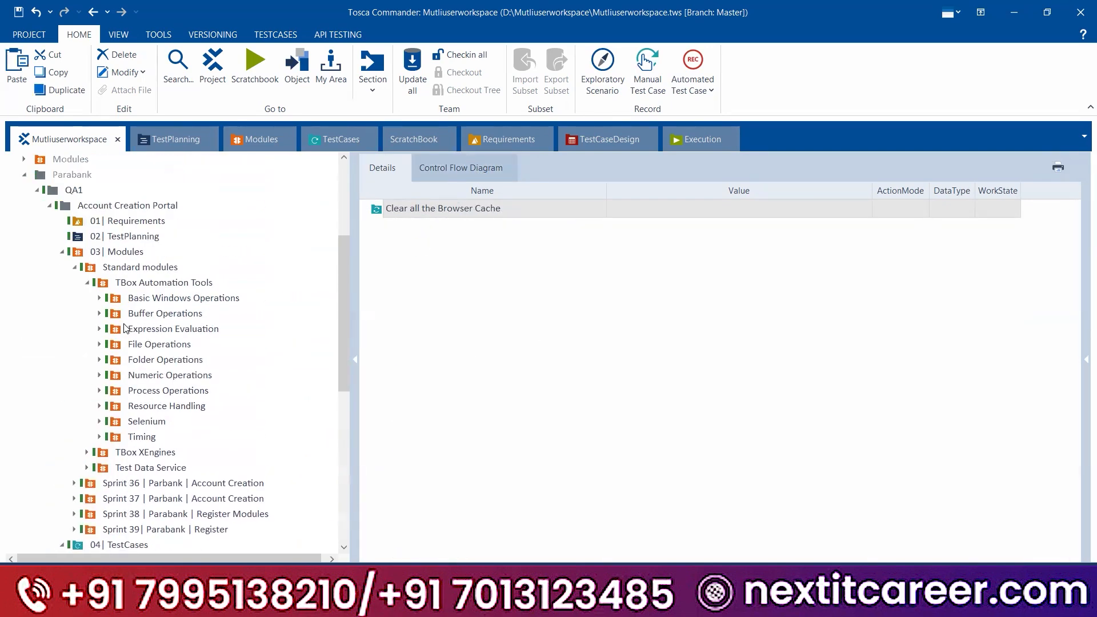
pyautogui.click(148, 392)
pyautogui.scroll(-6, 148, 396)
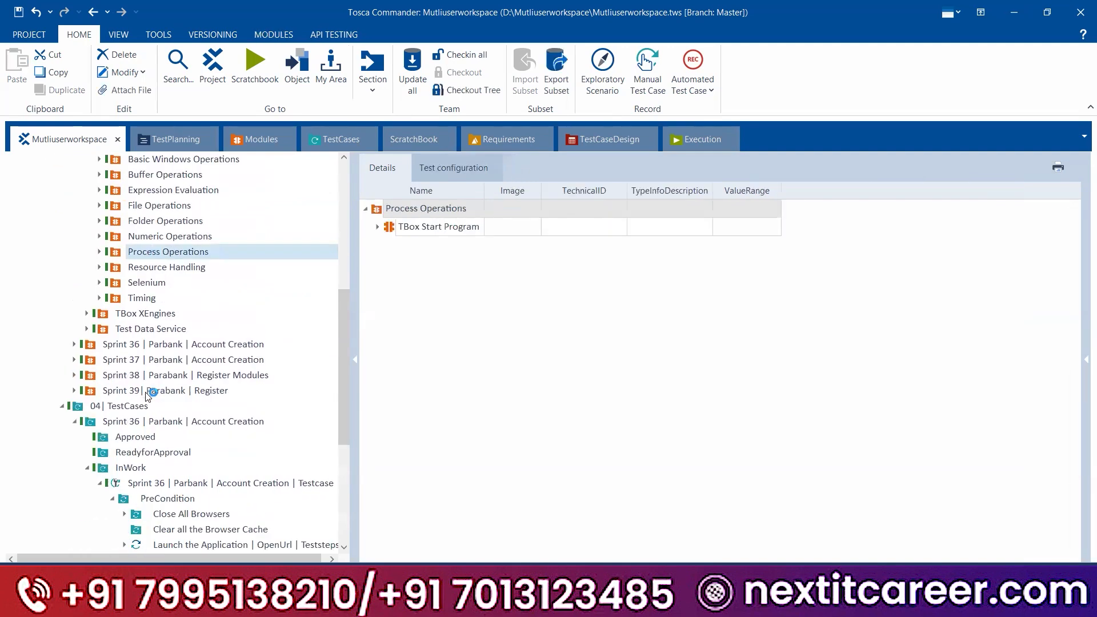
pyautogui.scroll(-1, 148, 396)
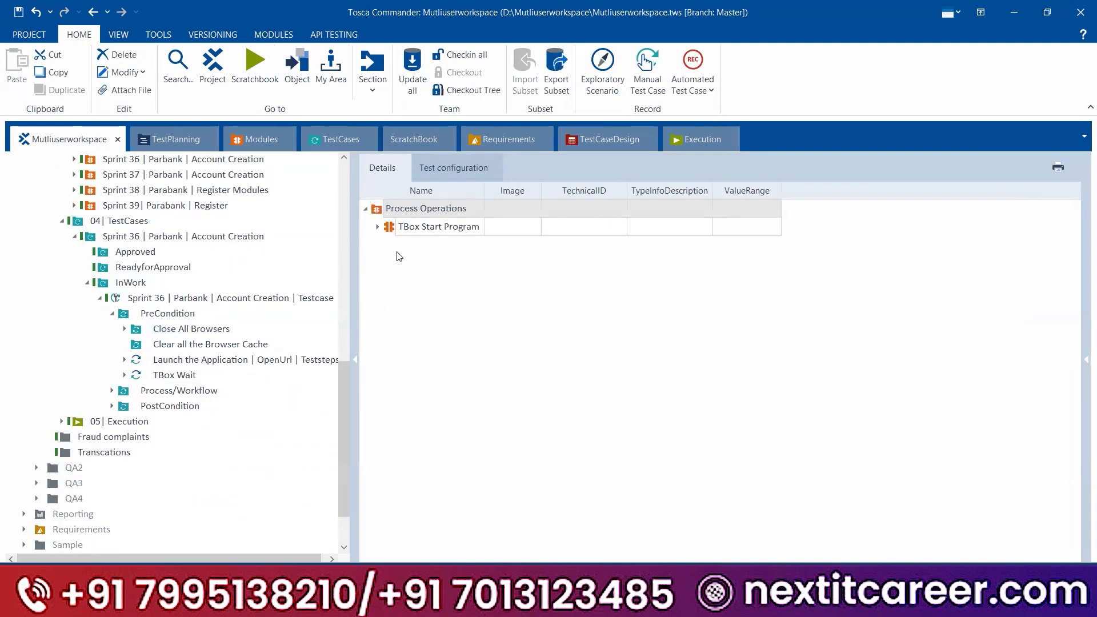
pyautogui.moveTo(383, 231); pyautogui.dragTo(160, 344)
# - Rename the new test step as "Clear all the Chrome Cache | TBox Start Program"
pyautogui.click(177, 359)
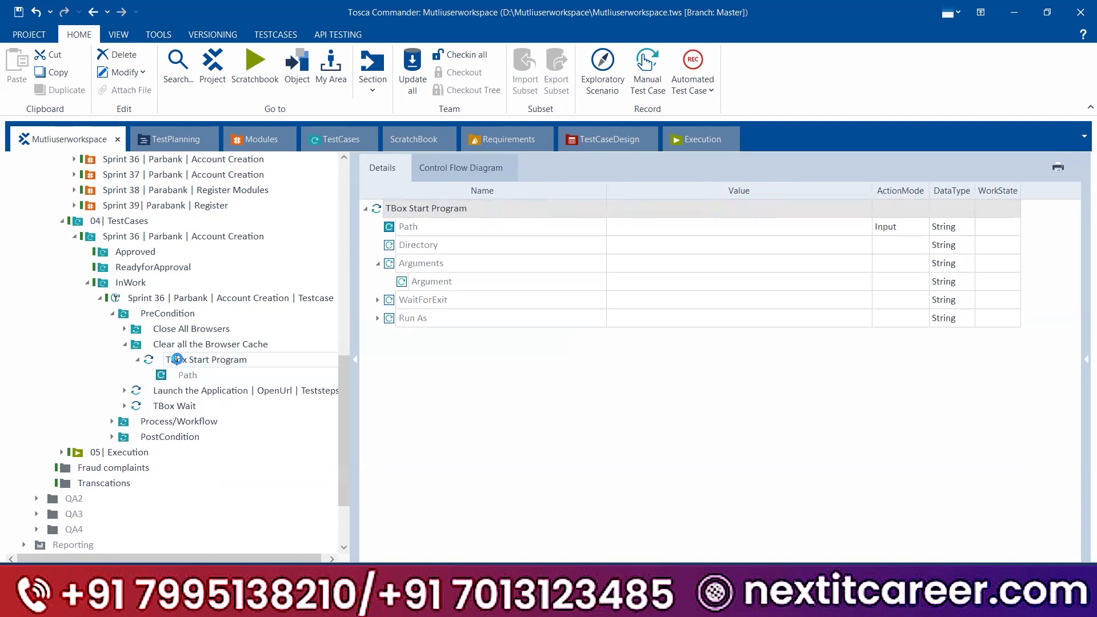
pyautogui.write('Clear all ')
pyautogui.write('the Chrom')
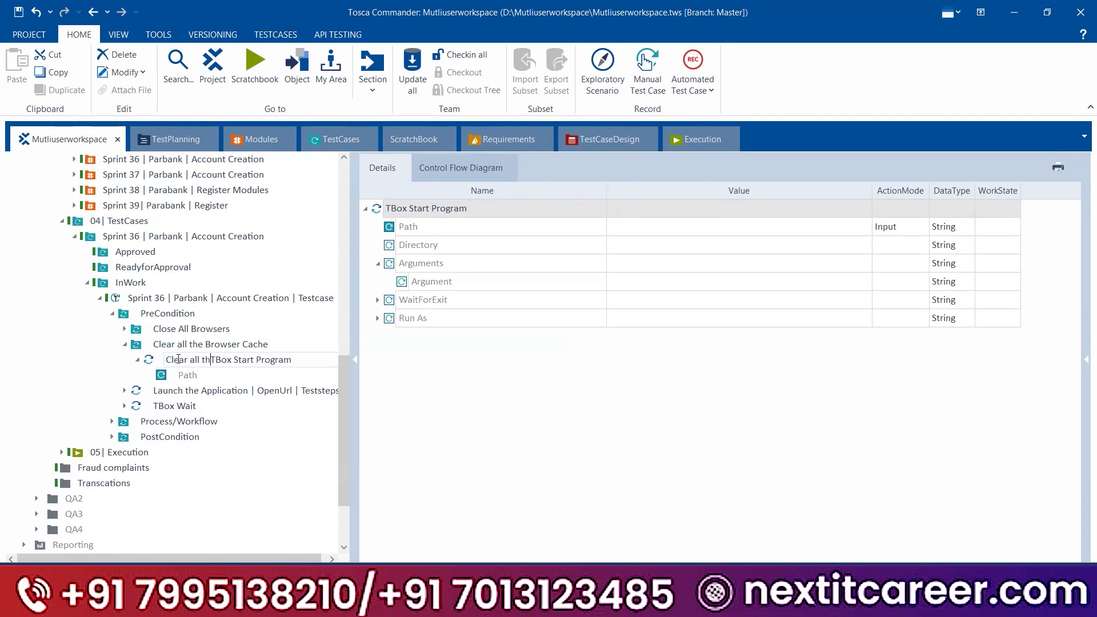
pyautogui.write('e Cache |')
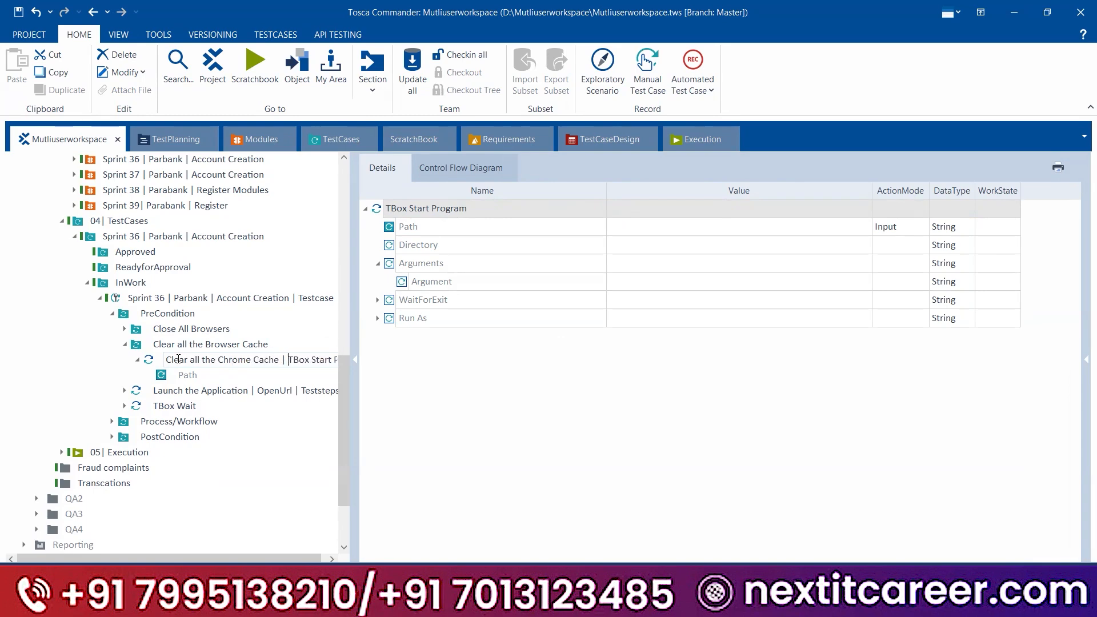
pyautogui.press('Return')
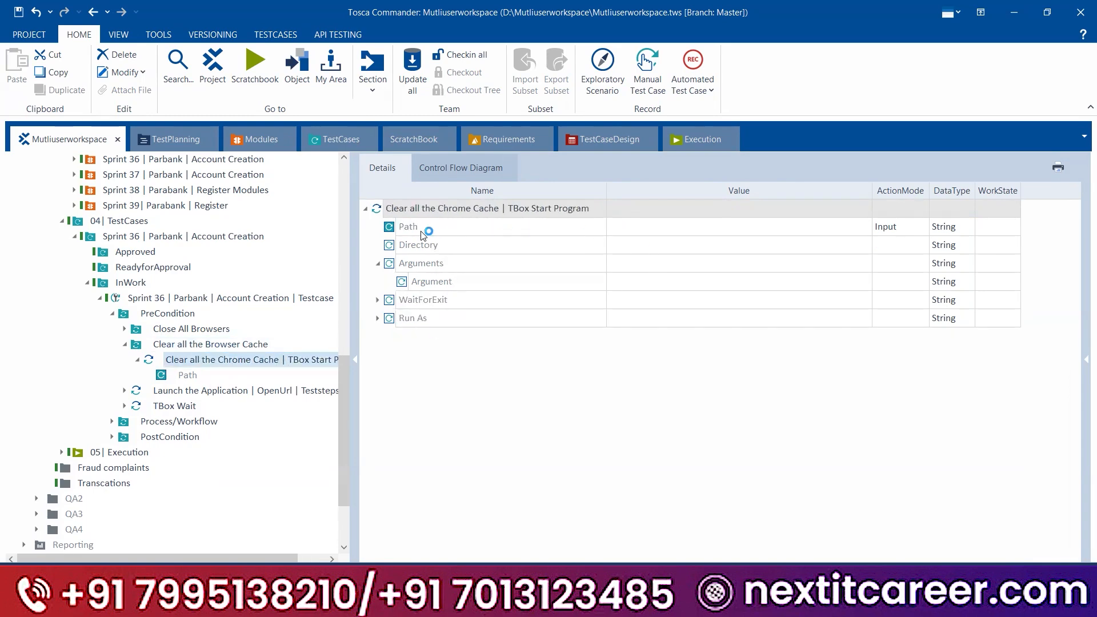
# - Set the Chrome cache step's Path value to cmd and open its first Argument value for editing
pyautogui.click(638, 229)
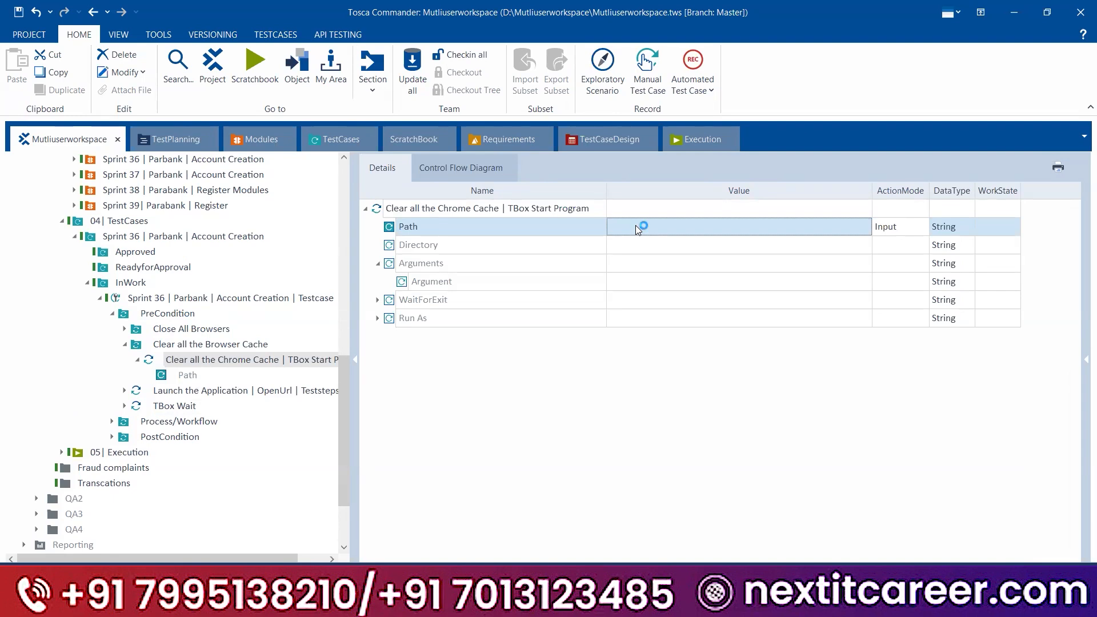
pyautogui.write('cmd')
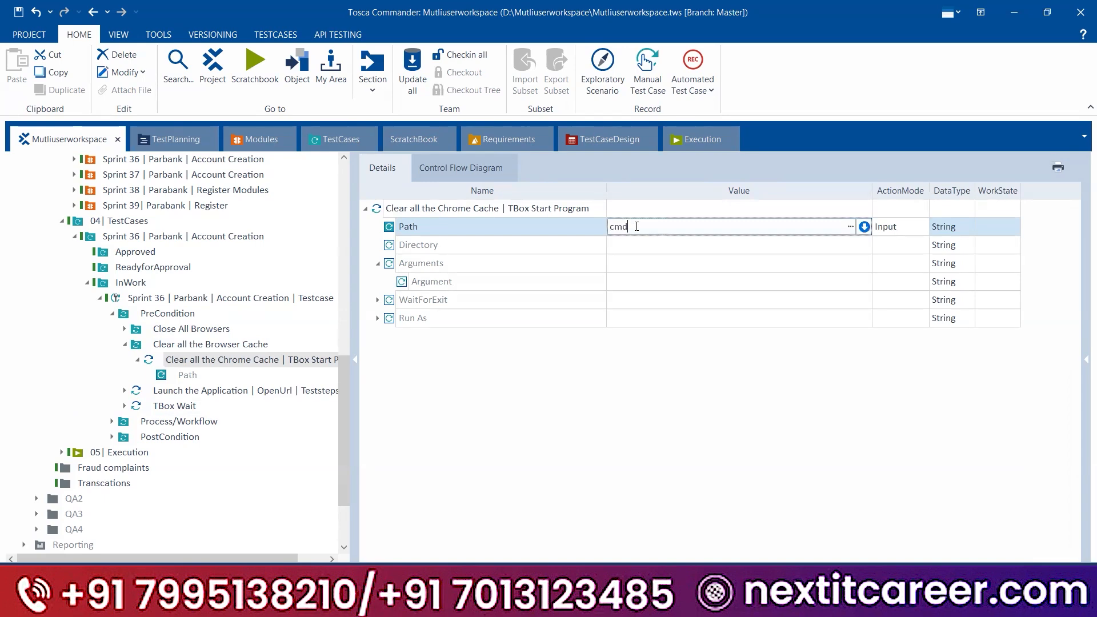
pyautogui.click(597, 360)
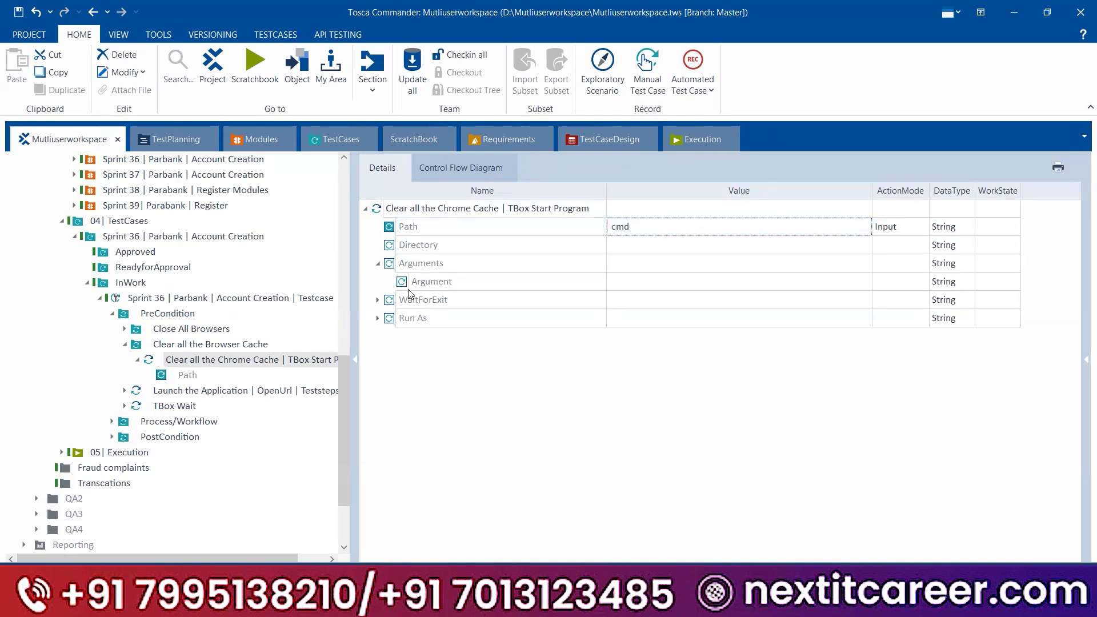
pyautogui.click(632, 281)
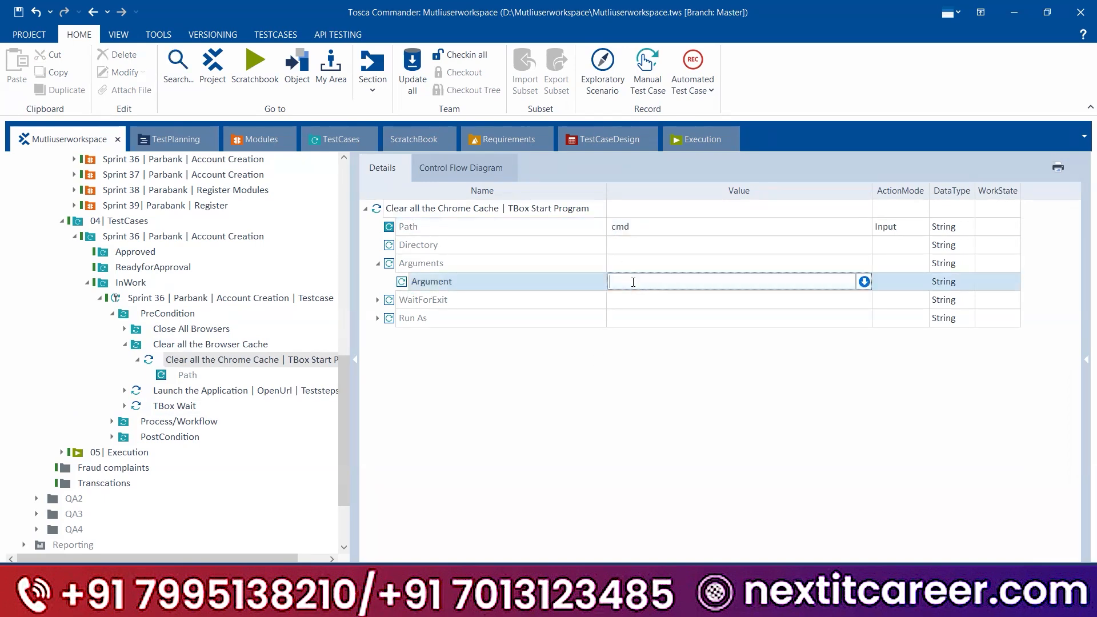
# - Switch to Notepad, review the notes on the browser-closing command and its arguments, and return to Tosca Commander
pyautogui.moveTo(647, 600)
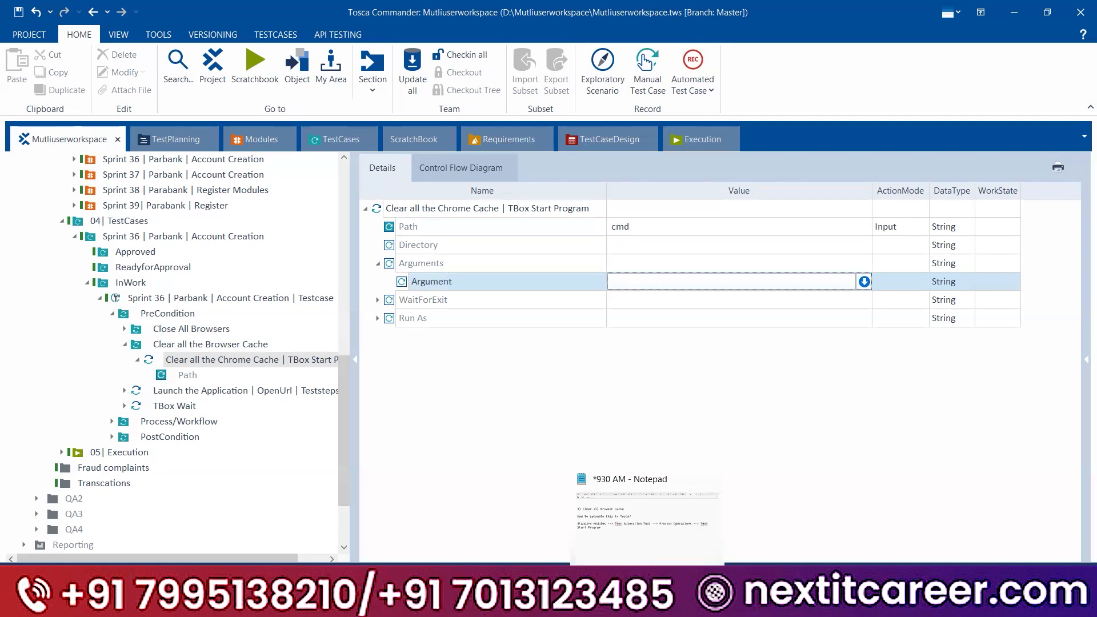
pyautogui.click(646, 538)
pyautogui.scroll(2, 150, 181)
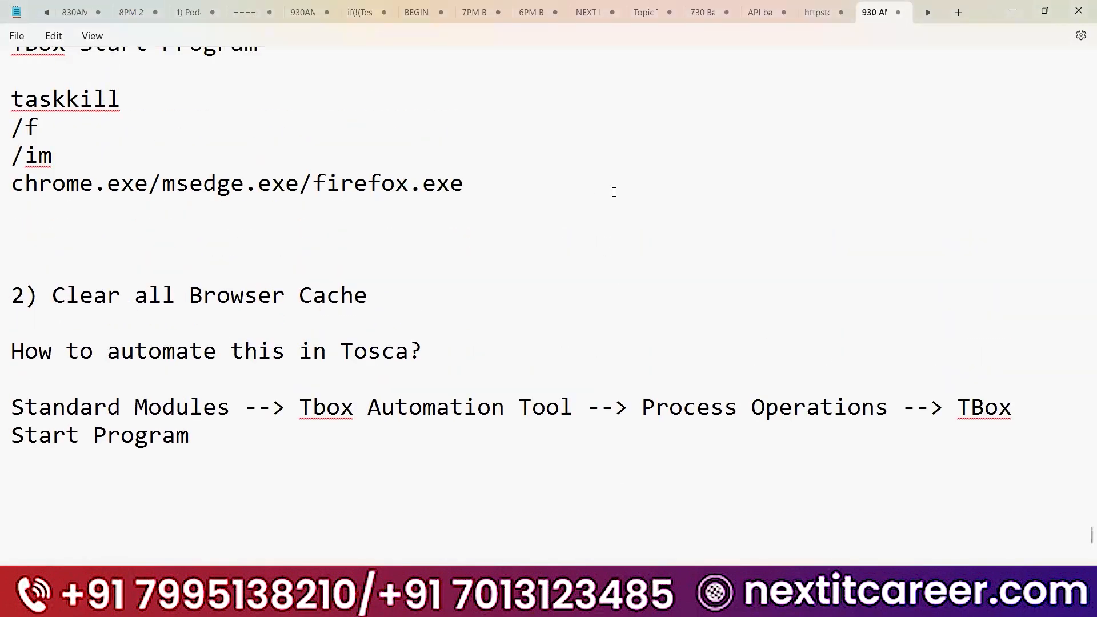
pyautogui.moveTo(612, 191); pyautogui.dragTo(3, 97)
pyautogui.scroll(-2, 288, 265)
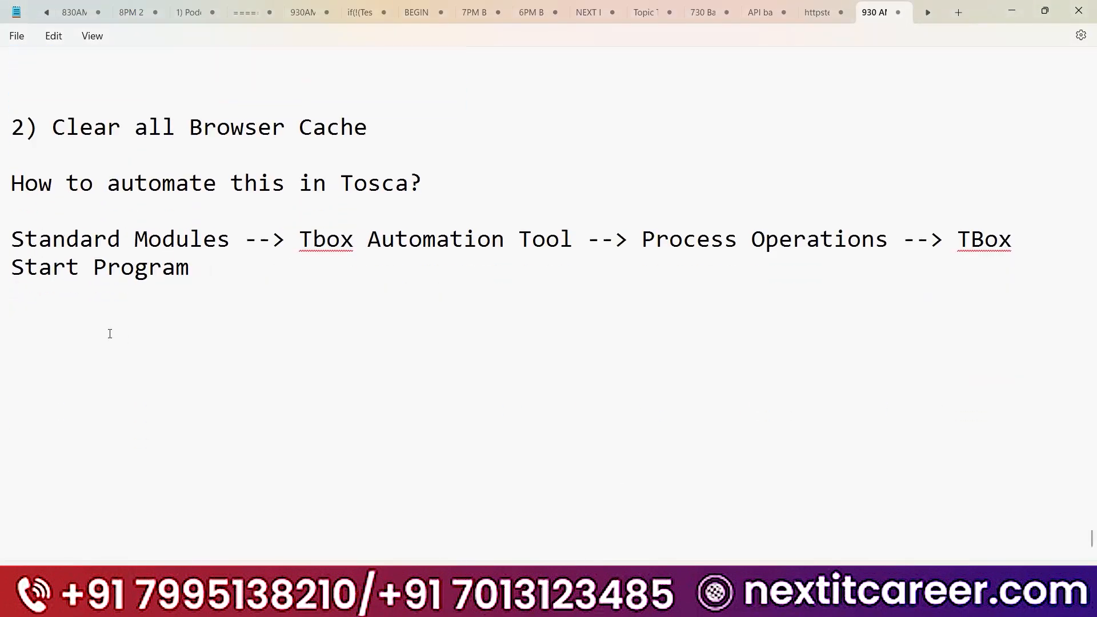
pyautogui.doubleClick(107, 334)
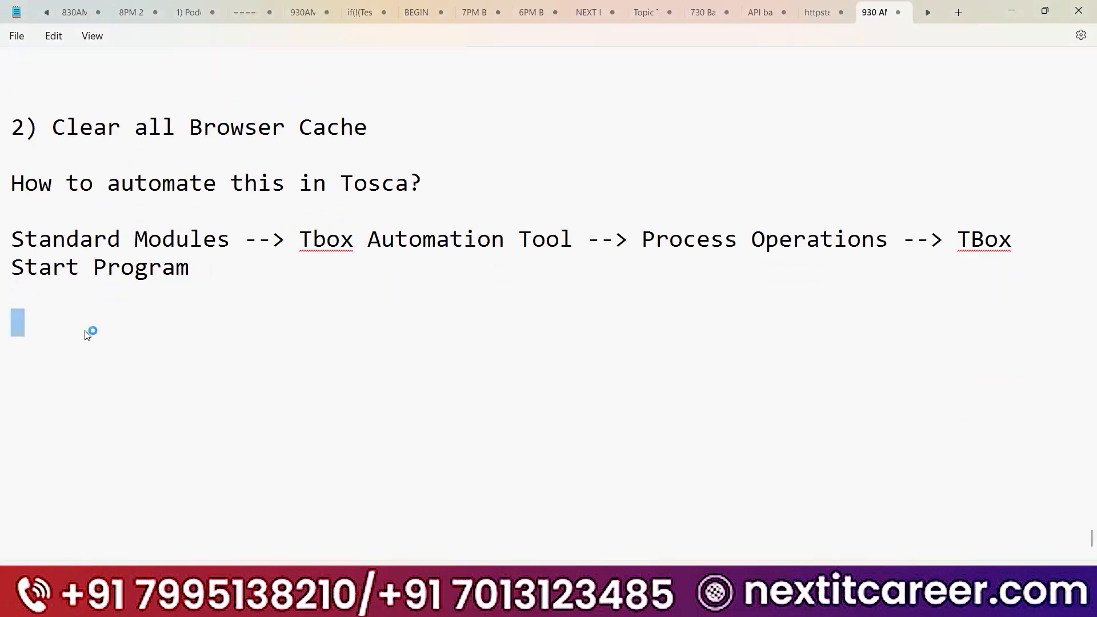
pyautogui.click(1012, 14)
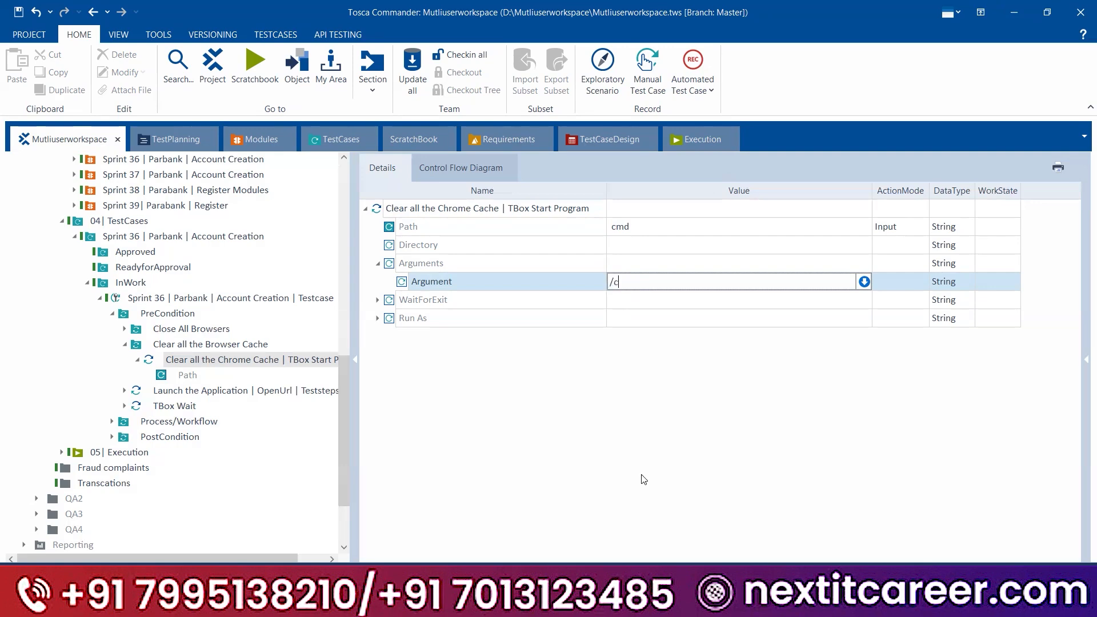
# - Enter /c, del and /q as the first three arguments of the Chrome cache step
pyautogui.press('Return')
pyautogui.click(625, 296)
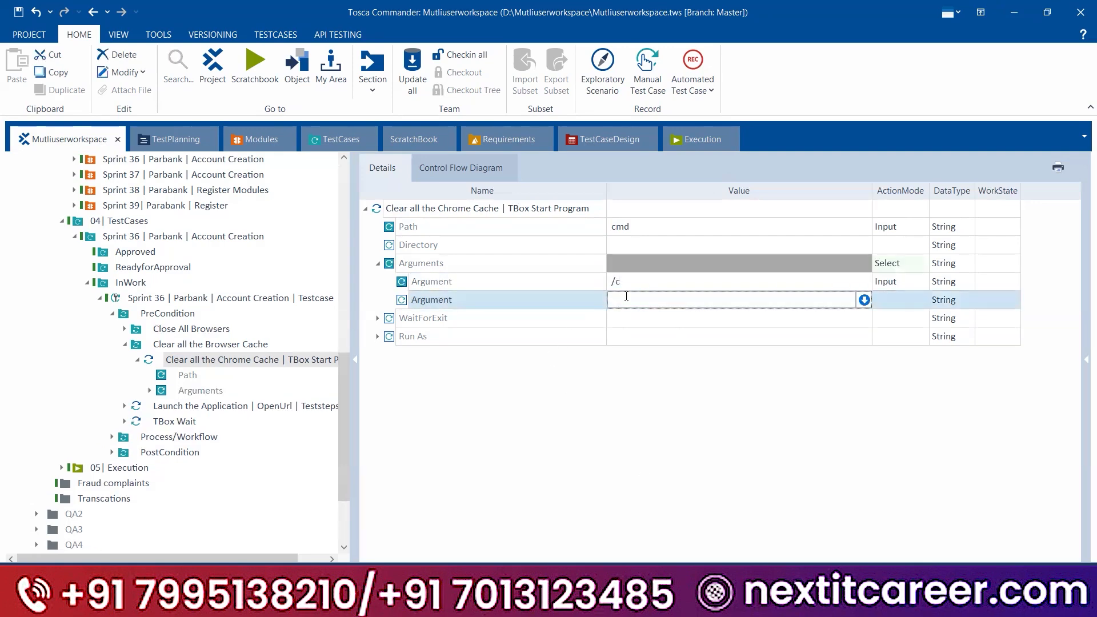
pyautogui.write('del')
pyautogui.press('Return')
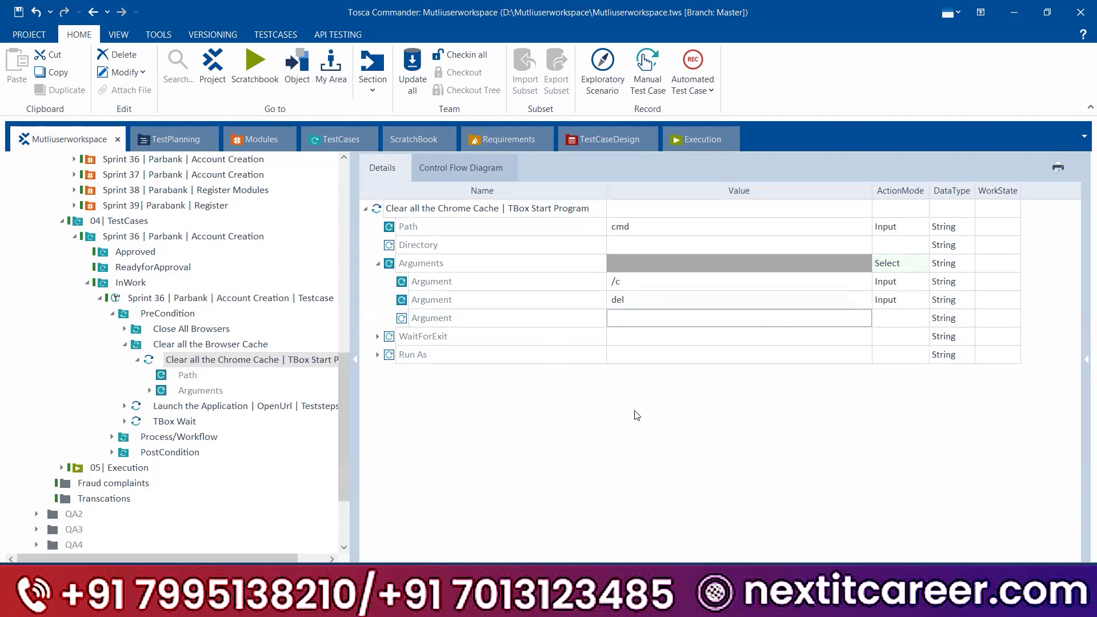
pyautogui.click(630, 320)
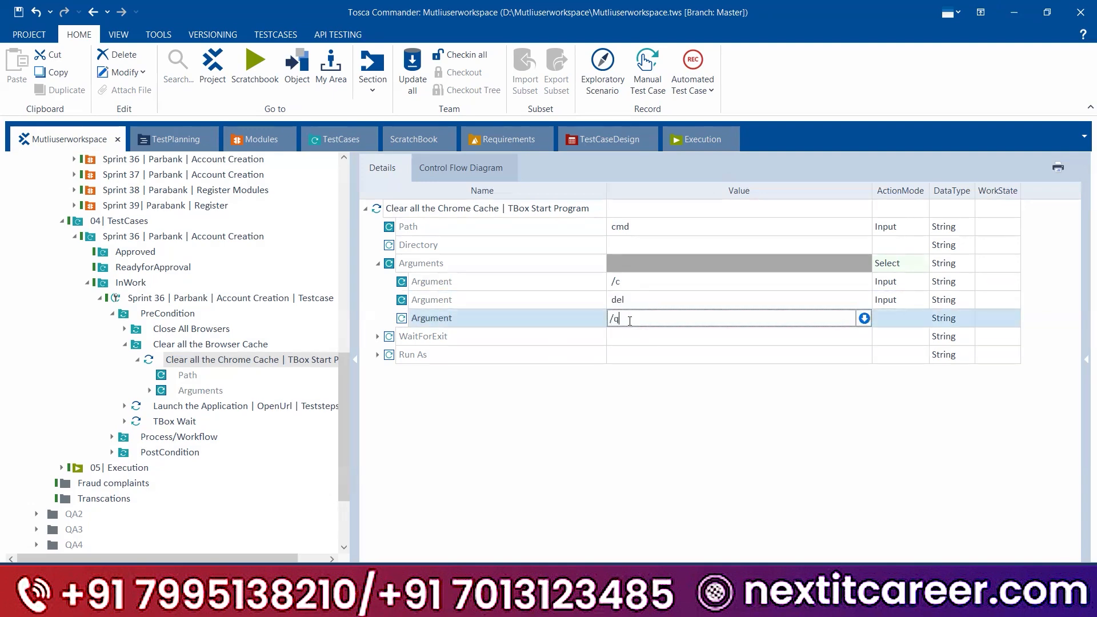
pyautogui.write('/q')
pyautogui.press('Return')
# - Add /s and /f as the fourth and fifth arguments of the Chrome cache step
pyautogui.click(621, 334)
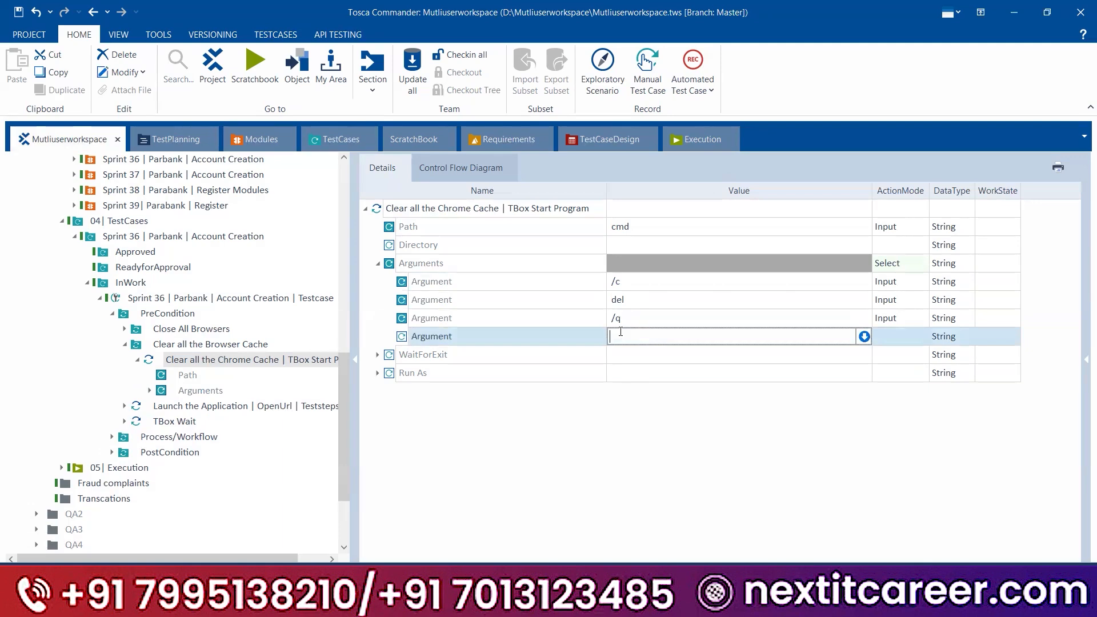
pyautogui.write('/s')
pyautogui.press('Return')
pyautogui.click(620, 354)
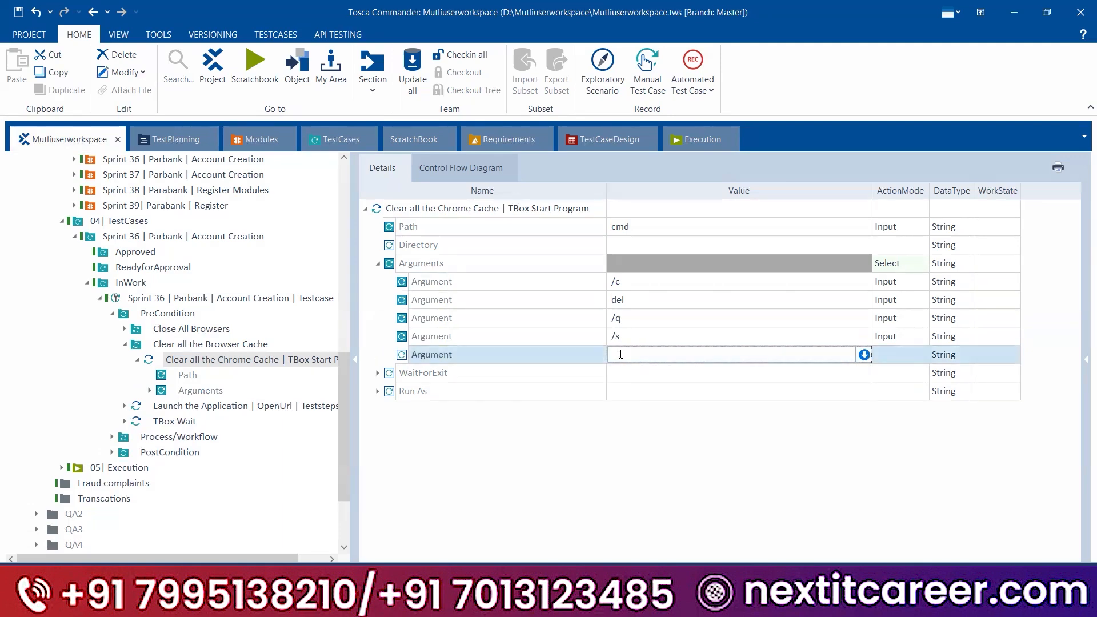
pyautogui.write('/f')
pyautogui.press('Return')
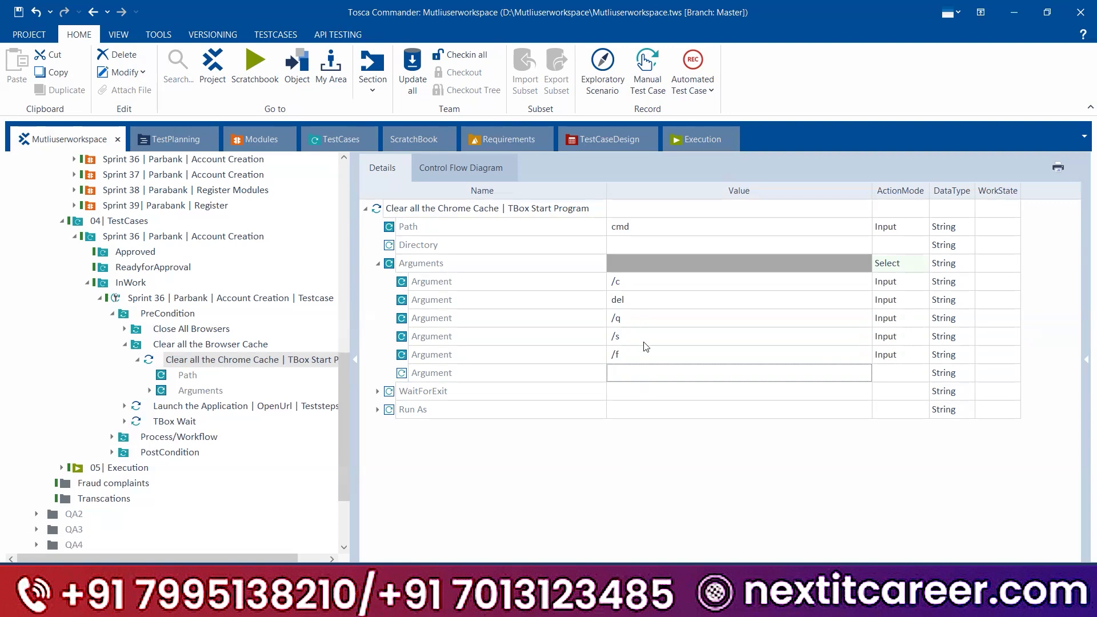
# - Review the arguments of the Chrome-closing step in the Close All Browsers folder
pyautogui.click(166, 330)
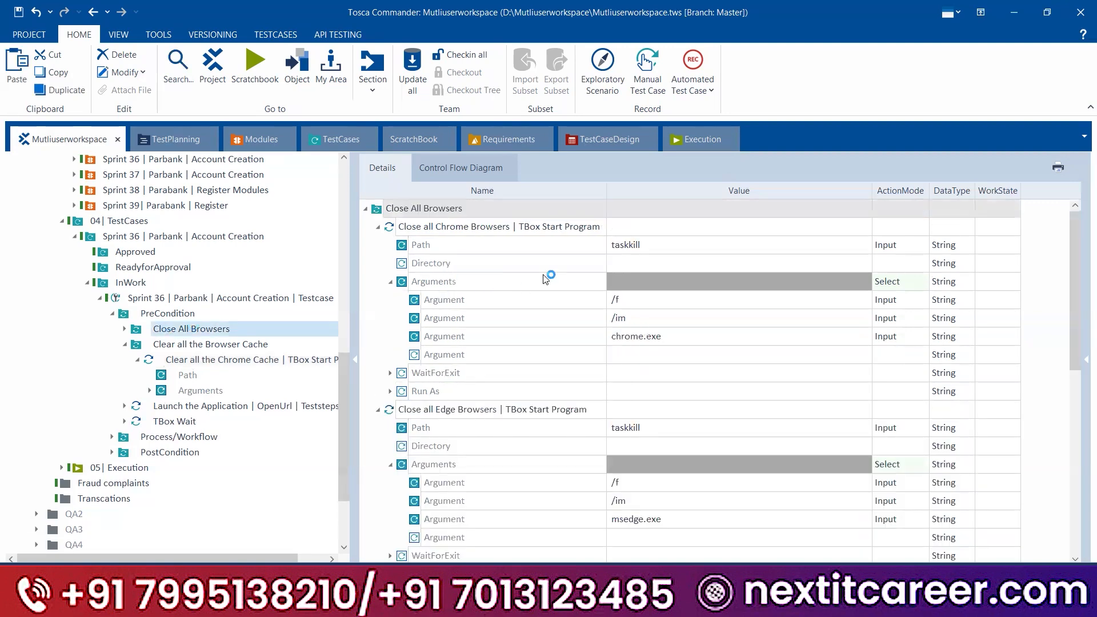
pyautogui.click(635, 302)
pyautogui.click(628, 323)
pyautogui.click(656, 343)
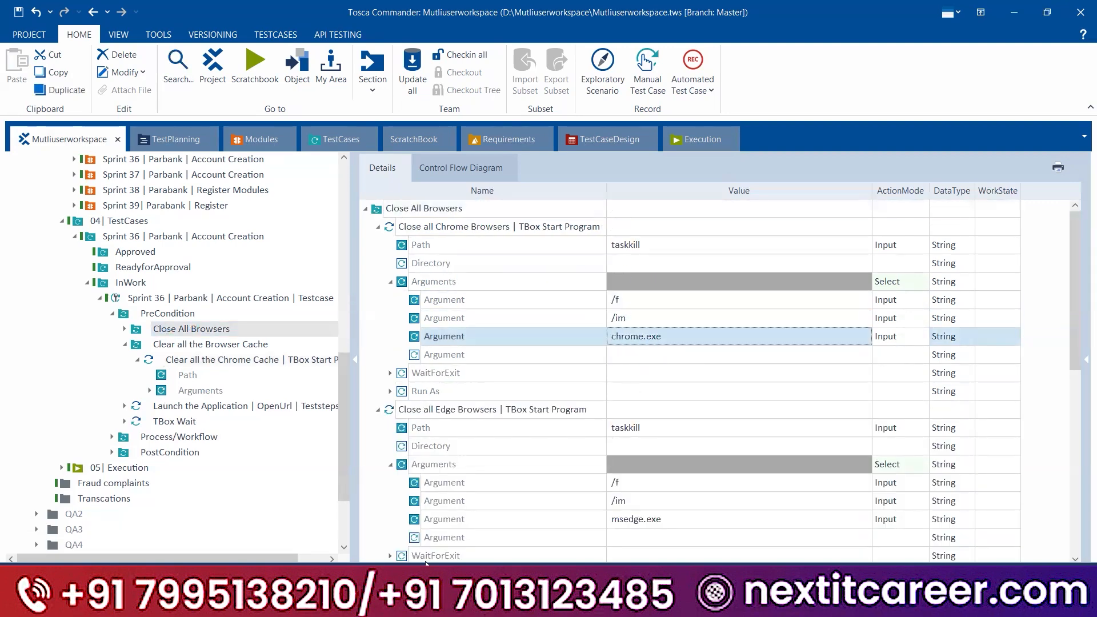
# - Search Windows for the Google Chrome app
pyautogui.press('super')
pyautogui.write('im')
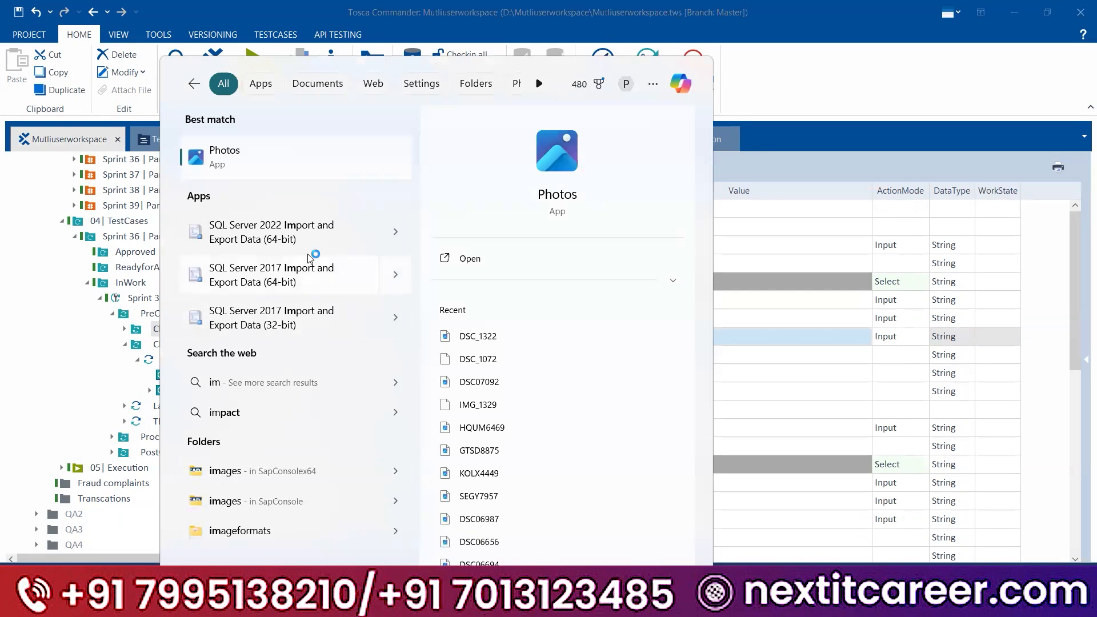
pyautogui.press('BackSpace')
pyautogui.press('BackSpace')
pyautogui.write('ch')
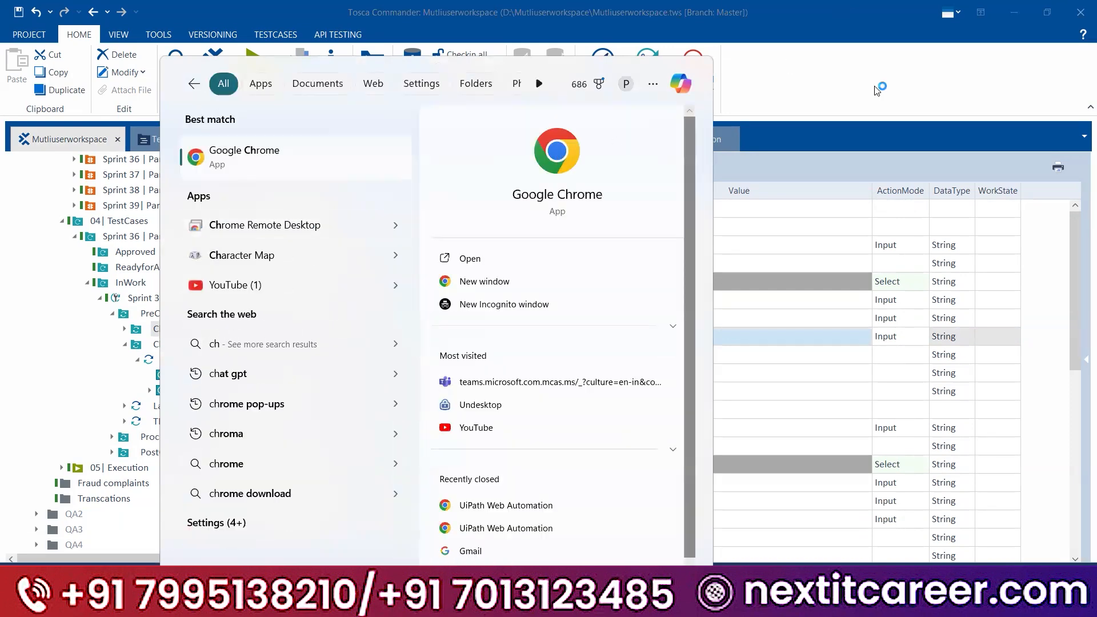
pyautogui.press('Return')
# - Review the Path and Argument values of the Clear all the Chrome Cache test step
pyautogui.click(183, 359)
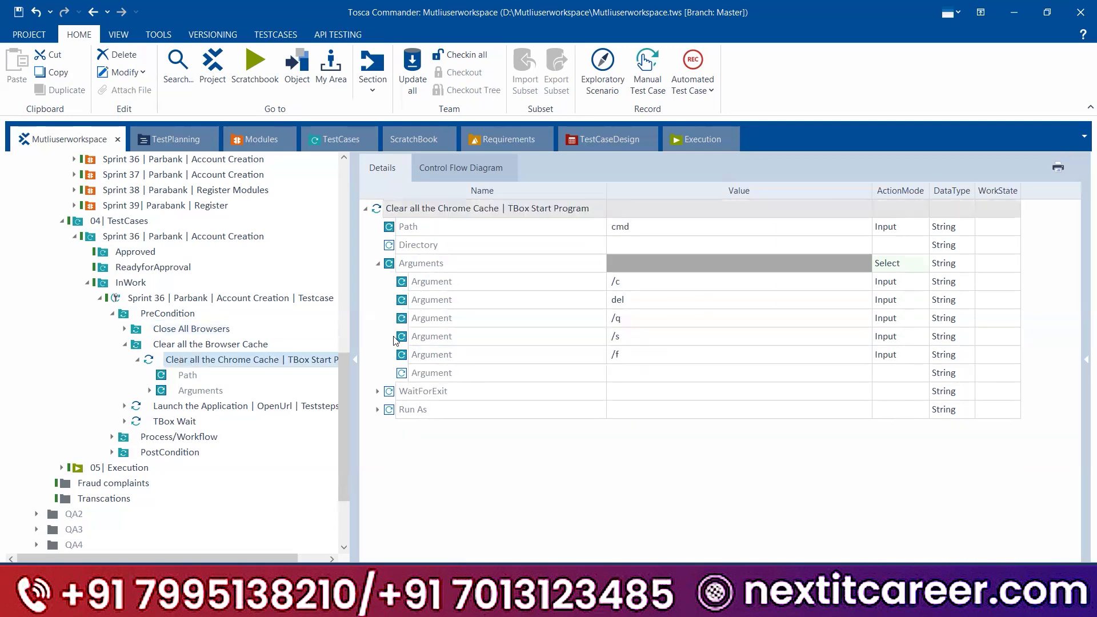
pyautogui.click(486, 208)
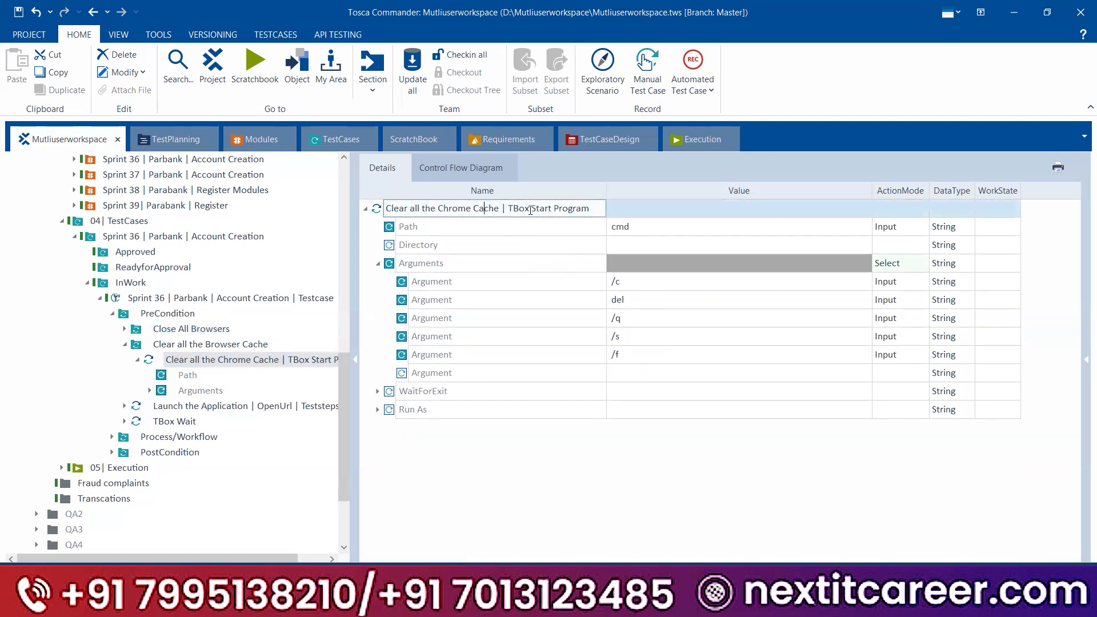
pyautogui.click(619, 232)
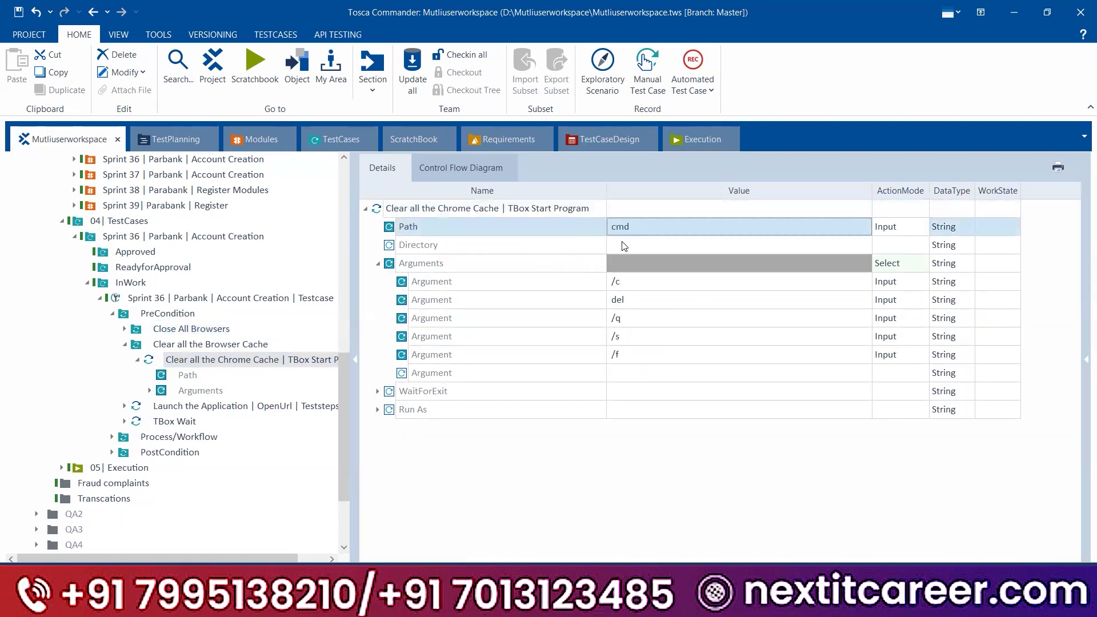
pyautogui.click(629, 281)
pyautogui.click(636, 310)
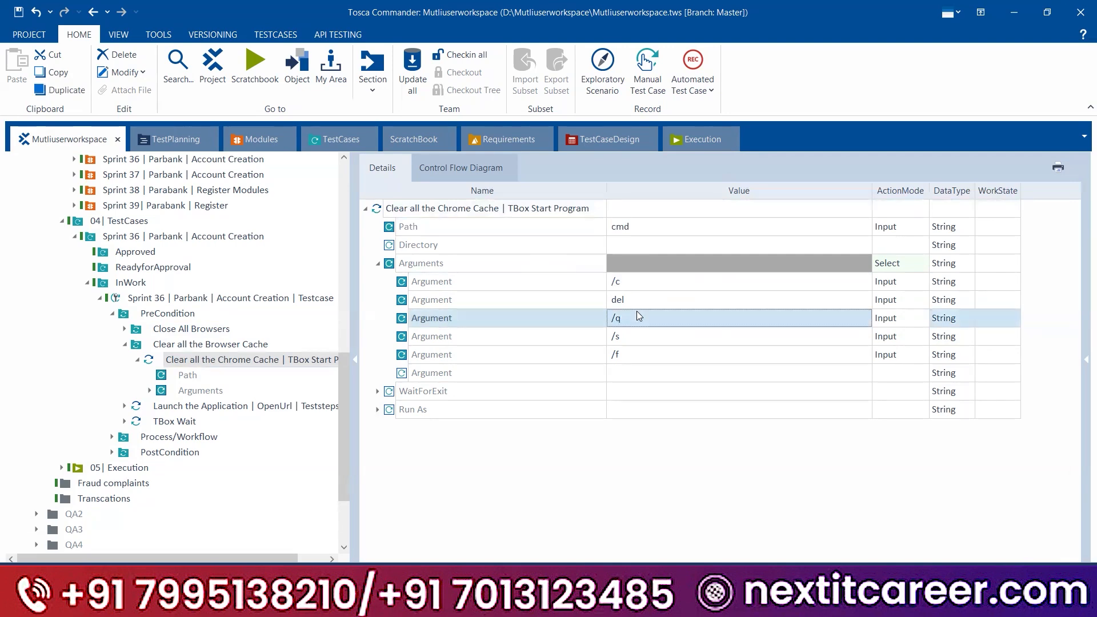
# - Open the empty sixth Argument value of the Chrome cache step for editing
pyautogui.click(634, 334)
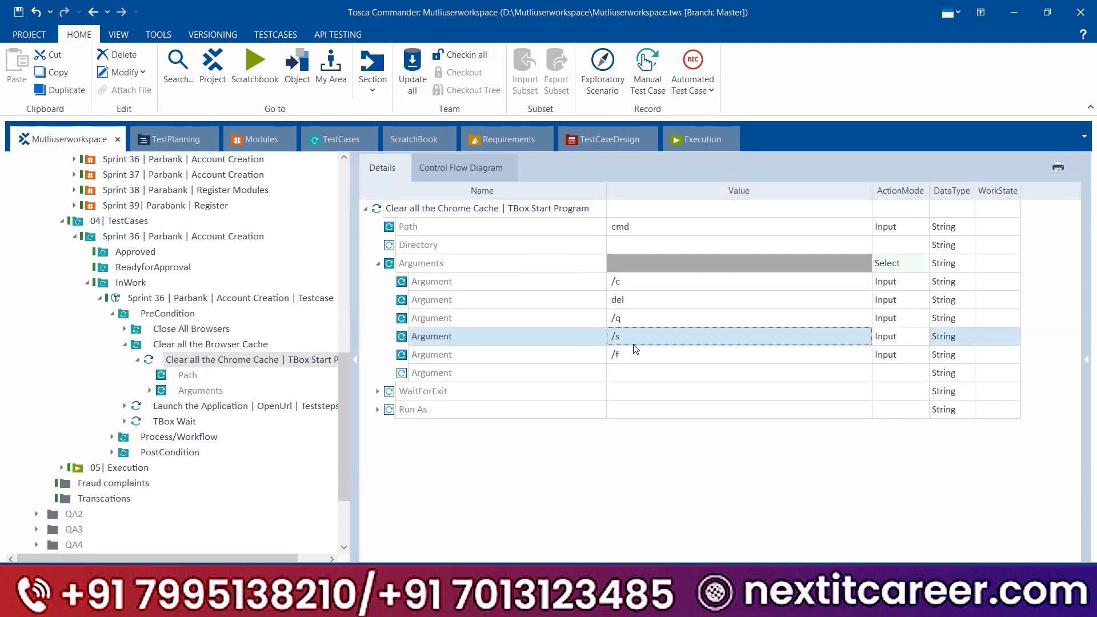
pyautogui.click(634, 360)
pyautogui.click(625, 374)
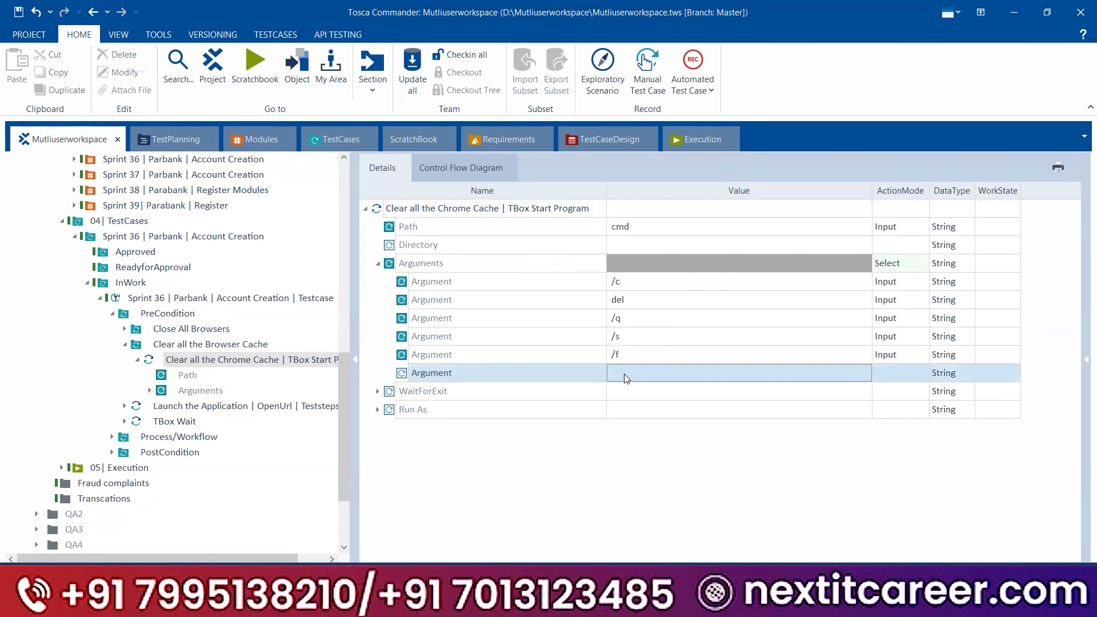
pyautogui.click(625, 374)
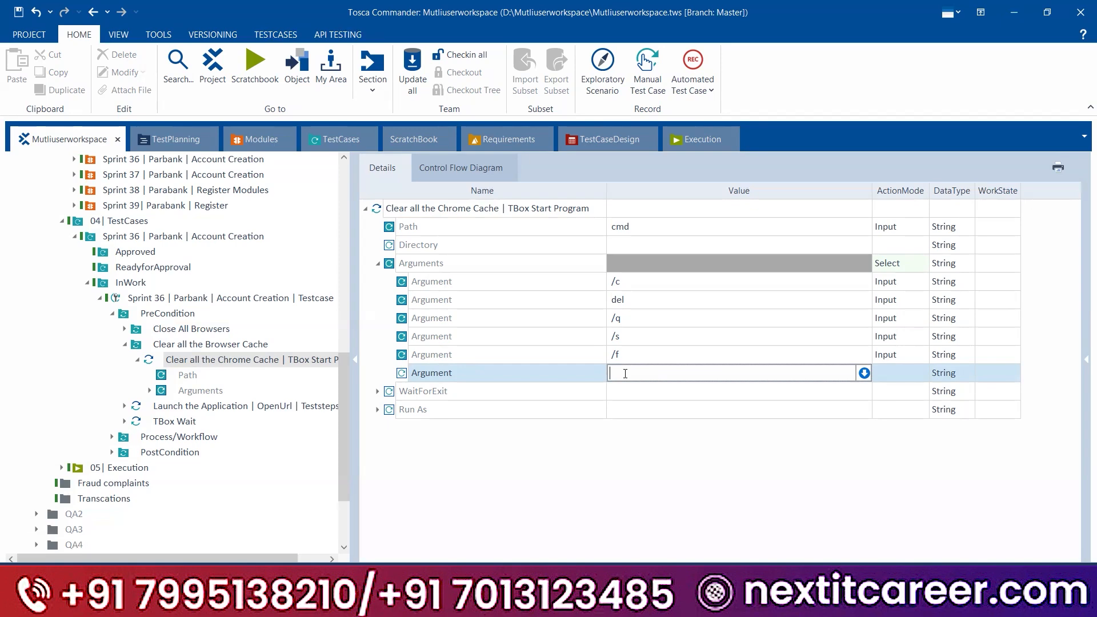
# - Switch to File Explorer and open the HP user folder under C:\Users in a maximized window
pyautogui.hotkey('alt', 'Tab')
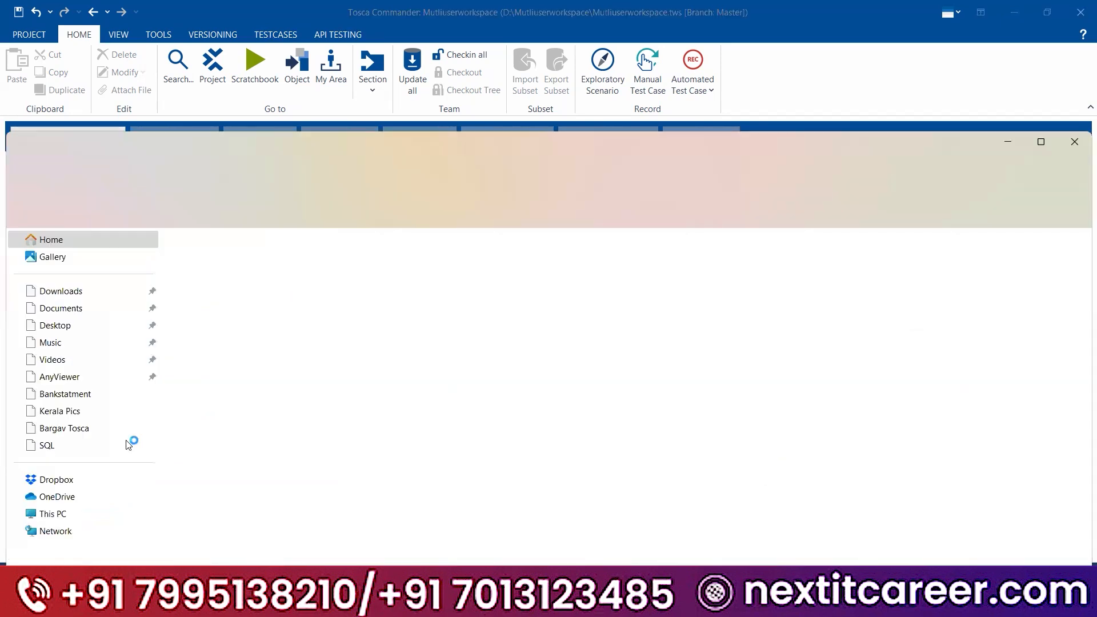
pyautogui.click(80, 530)
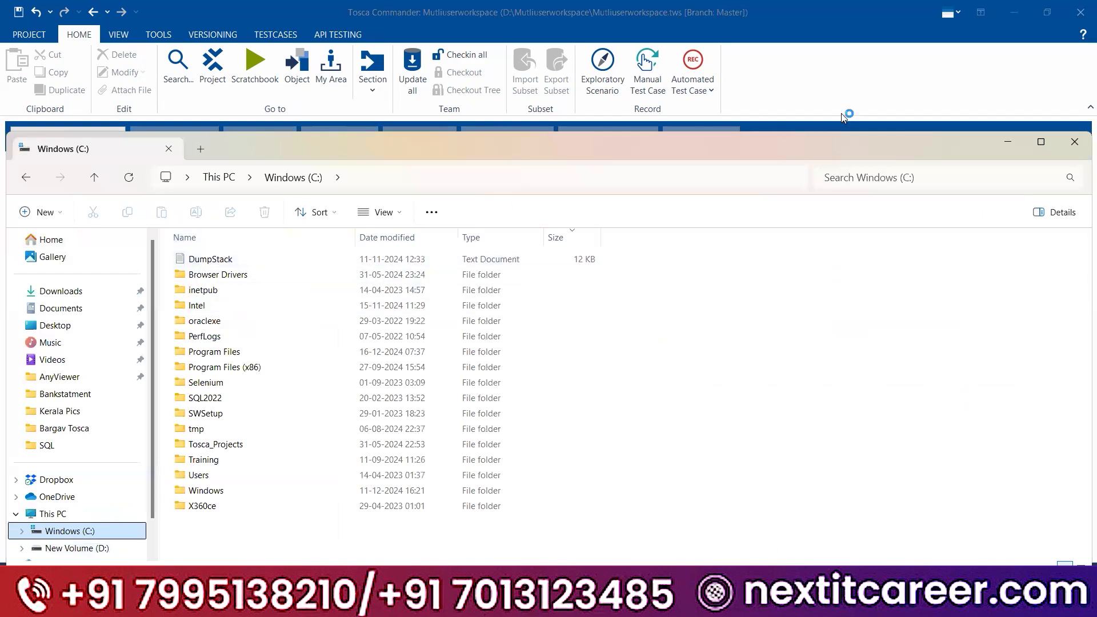
pyautogui.click(1041, 143)
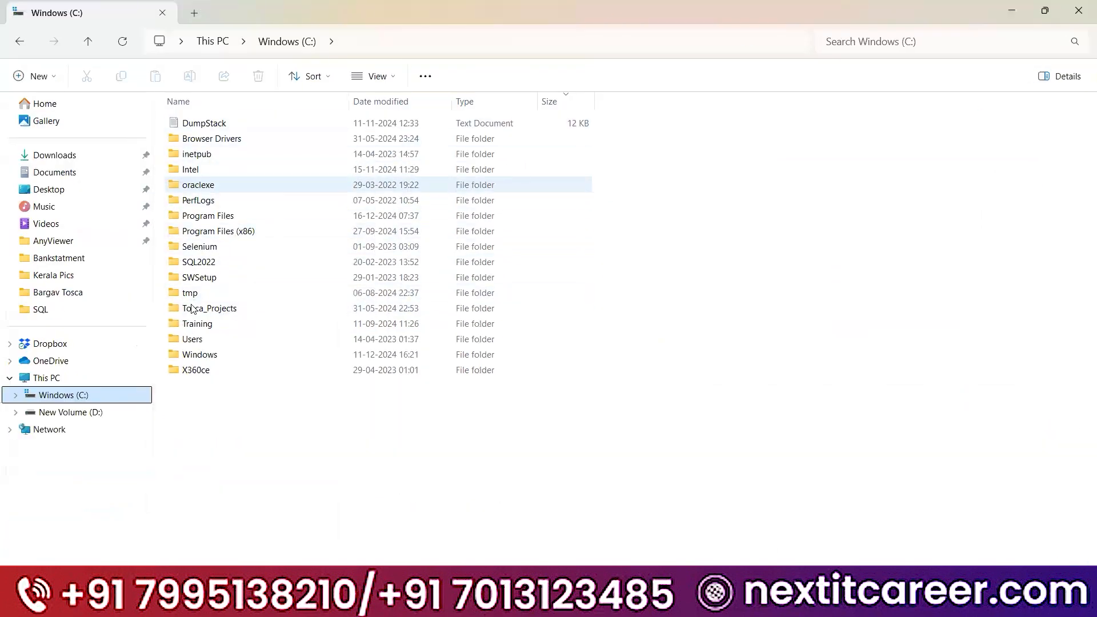
pyautogui.doubleClick(192, 339)
pyautogui.doubleClick(193, 140)
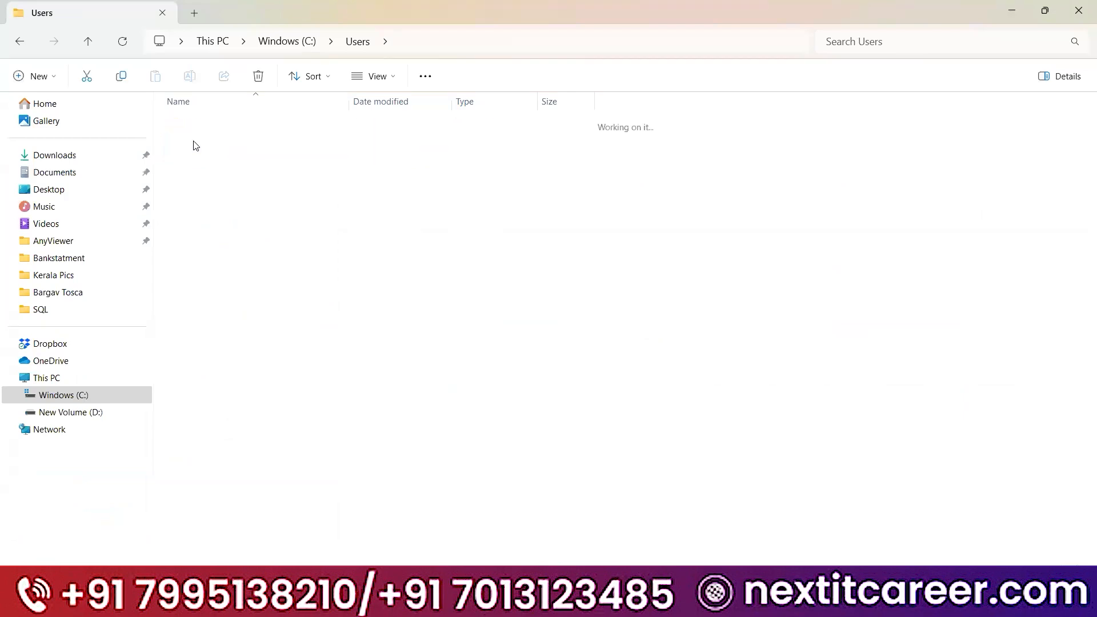
# - Go directly to C:\Users\HP\AppData\Local by completing the current folder path
pyautogui.click(481, 42)
pyautogui.click(483, 43)
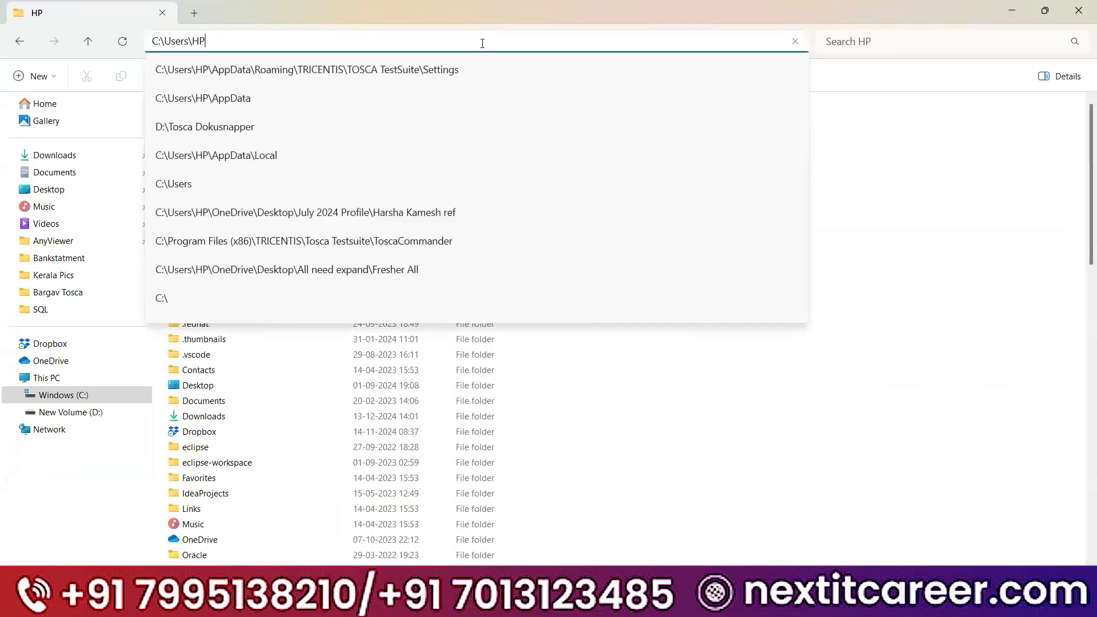
pyautogui.write('\\')
pyautogui.write('APPDARE')
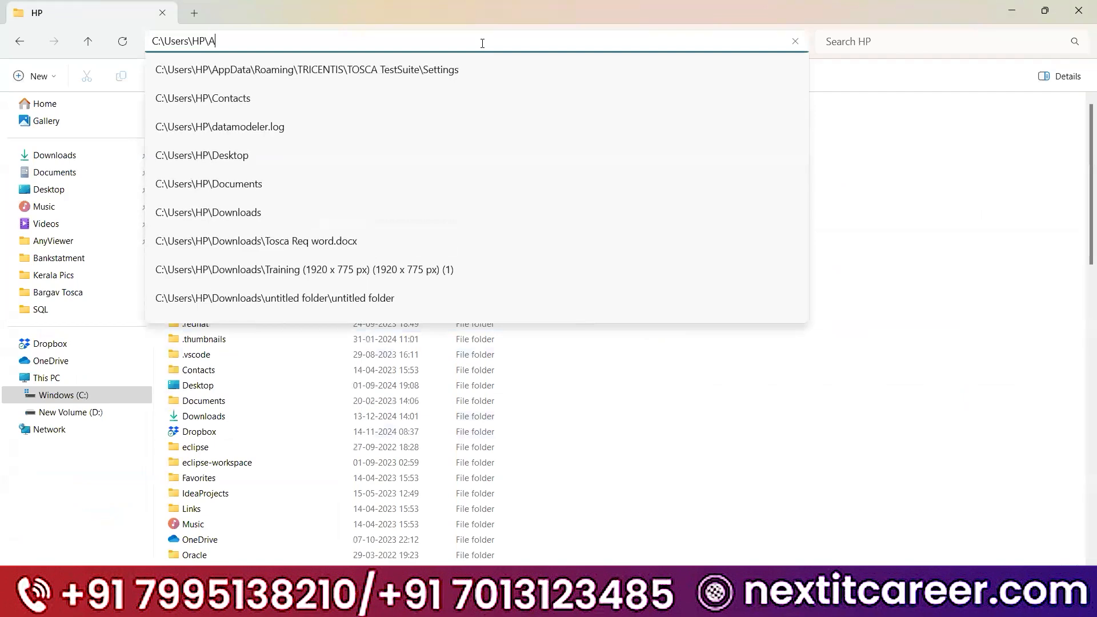
pyautogui.press('BackSpace')
pyautogui.press('BackSpace')
pyautogui.press('BackSpace')
pyautogui.press('BackSpace')
pyautogui.press('BackSpace')
pyautogui.press('BackSpace')
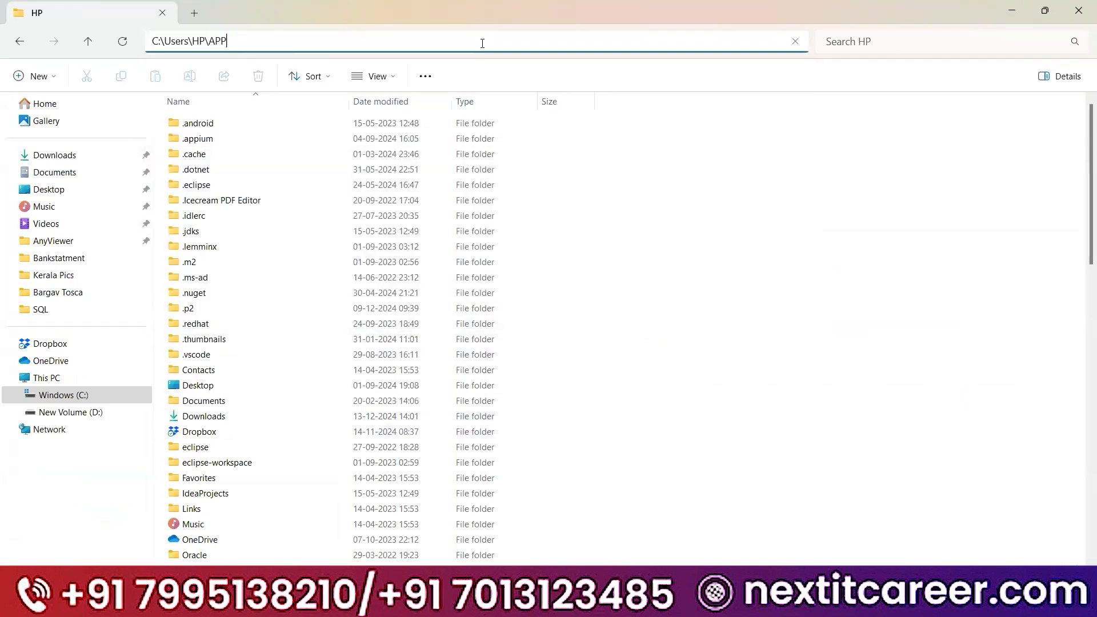
pyautogui.write('pp')
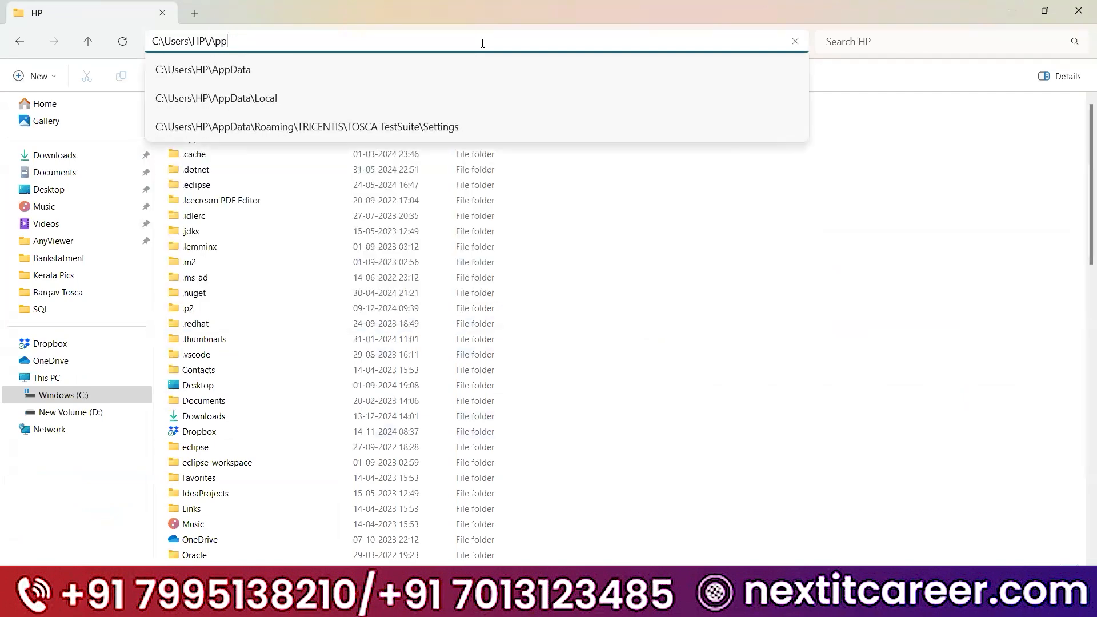
pyautogui.write('Data')
pyautogui.write('\\')
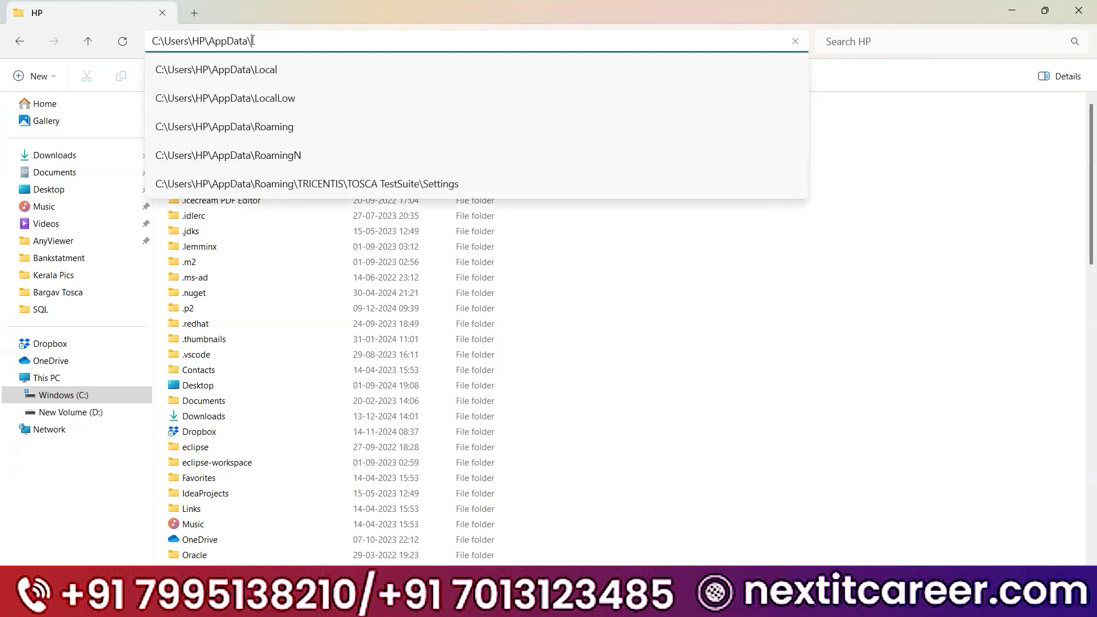
pyautogui.write('Local')
pyautogui.press('Return')
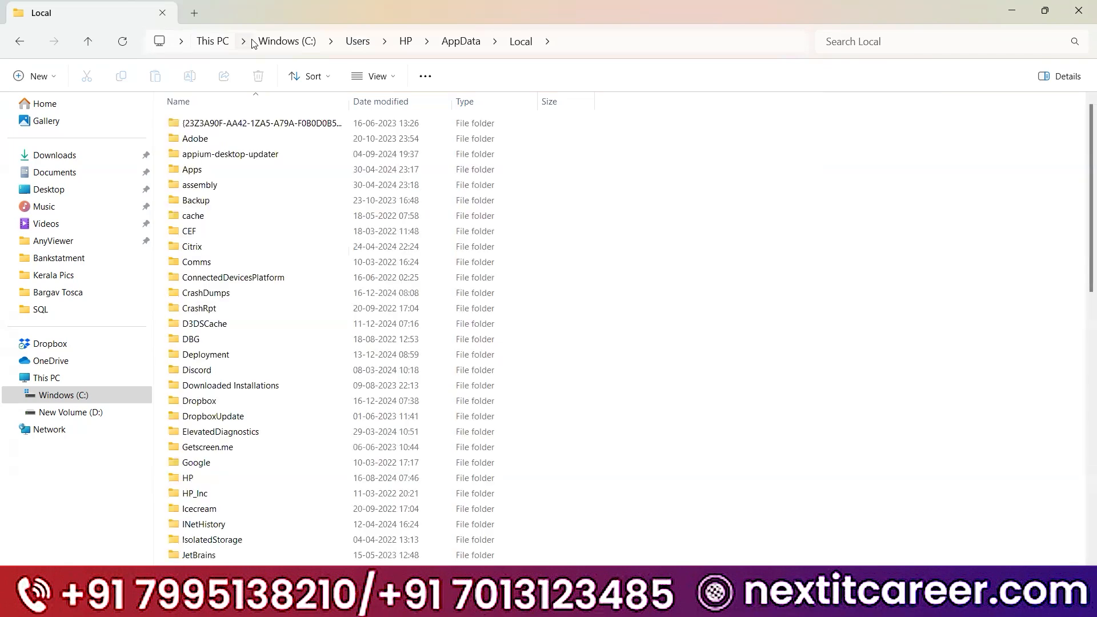
# - Display the full path of the Local folder and return to the HP user folder
pyautogui.click(566, 45)
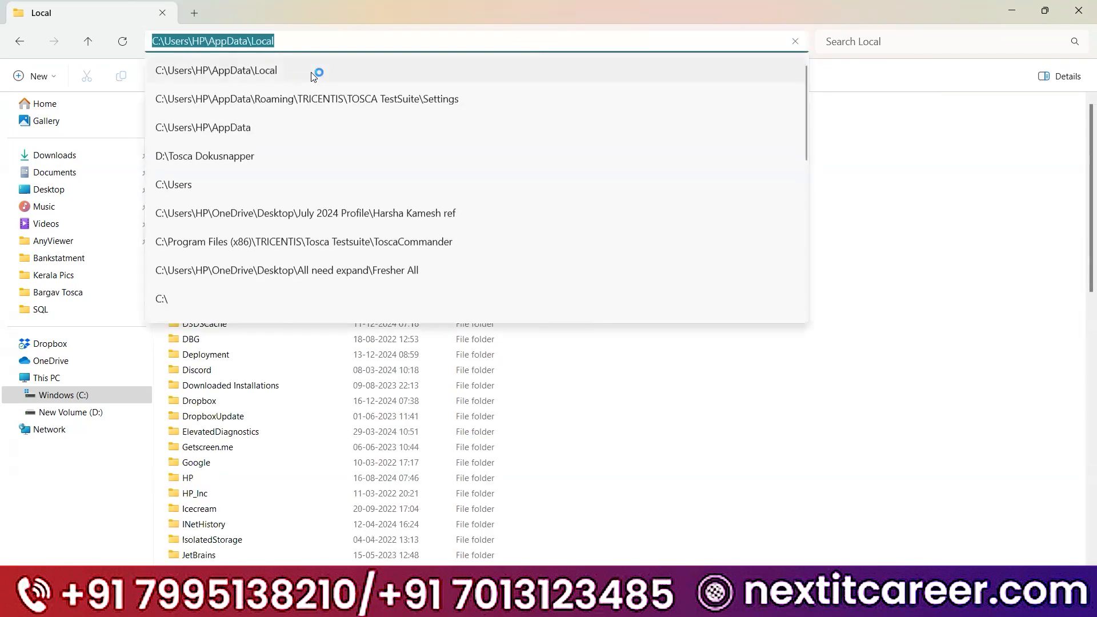
pyautogui.click(943, 349)
pyautogui.click(14, 44)
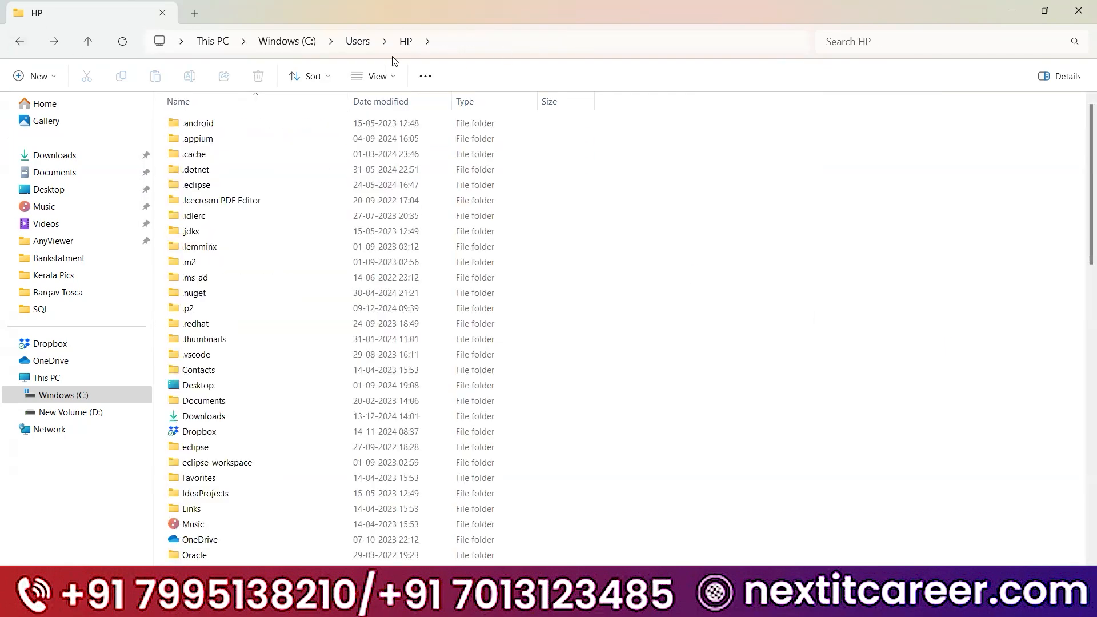
# - Go to the AppData folder of the HP user by its path and open its Local subfolder
pyautogui.click(475, 41)
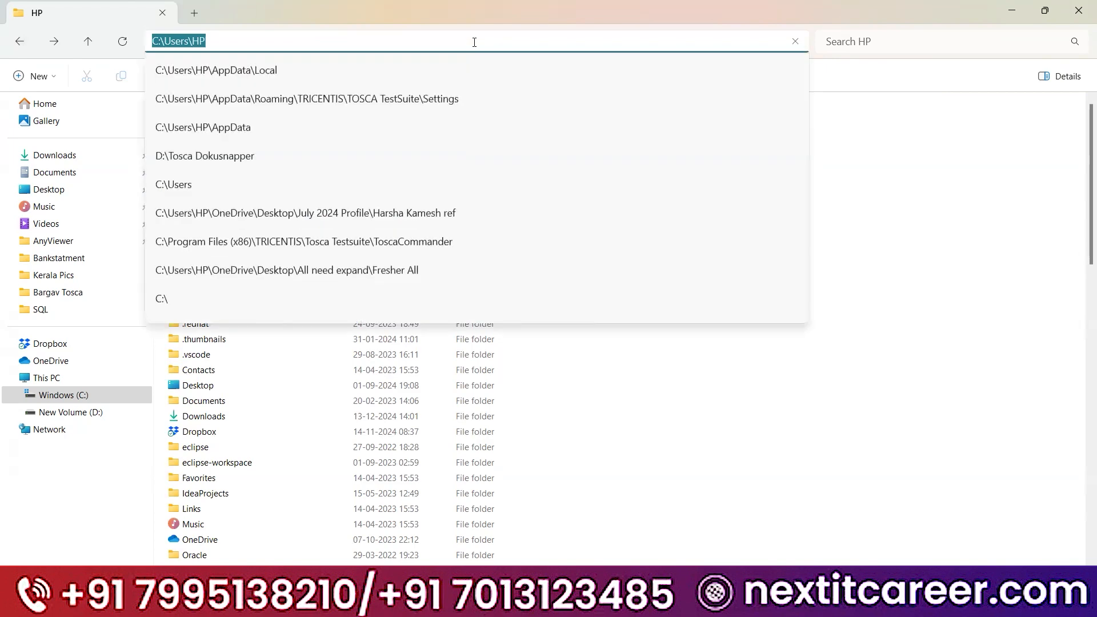
pyautogui.click(475, 42)
pyautogui.write('\\A')
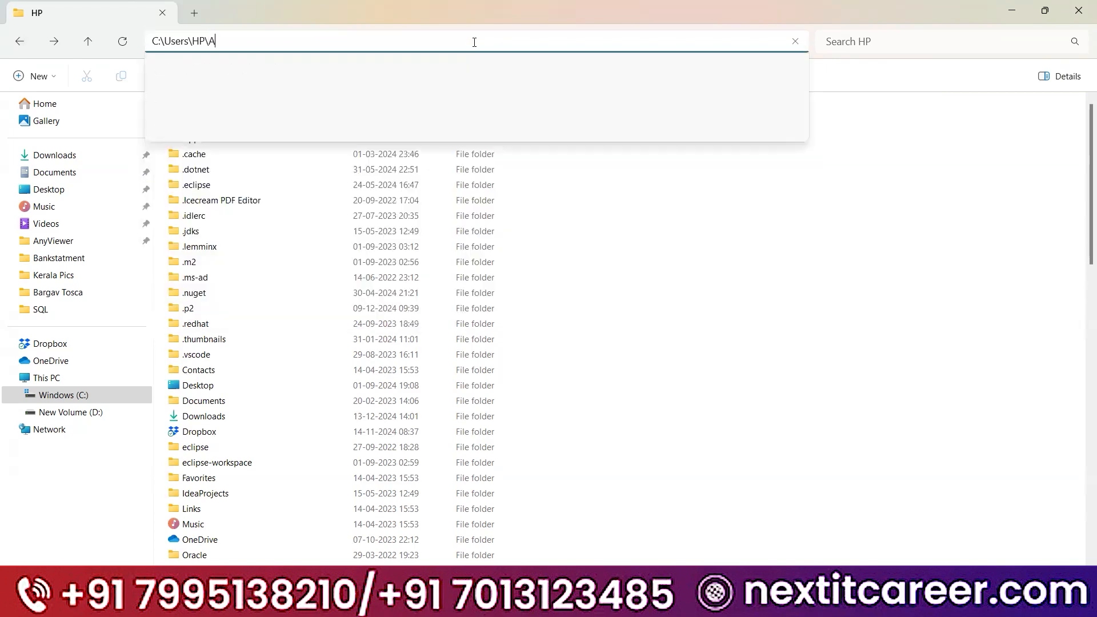
pyautogui.write('pp')
pyautogui.press('Down')
pyautogui.press('Return')
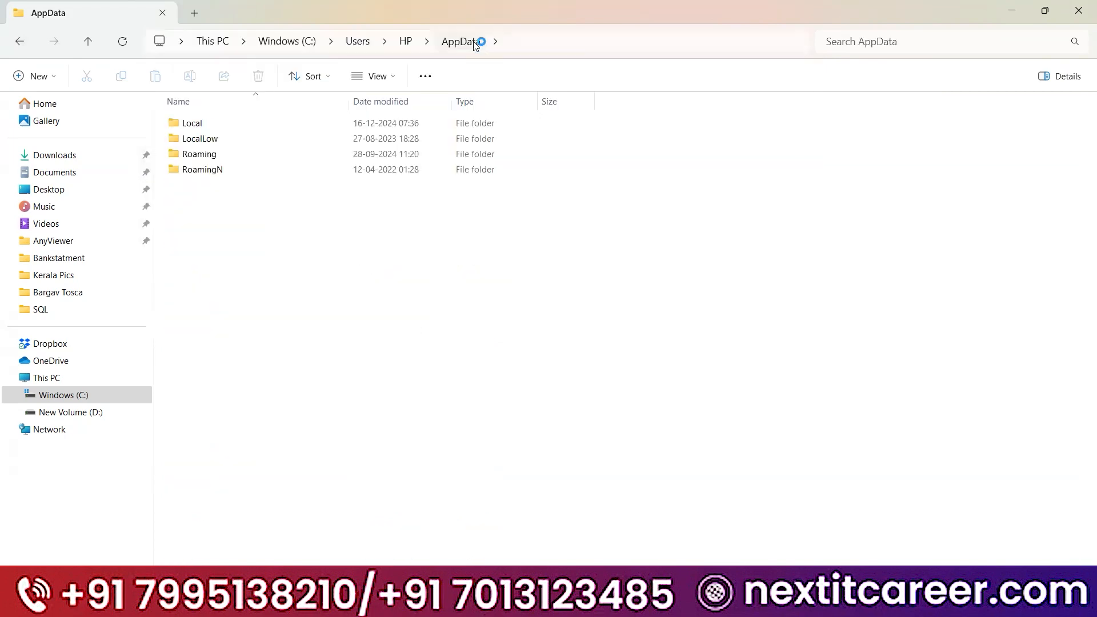
pyautogui.doubleClick(192, 123)
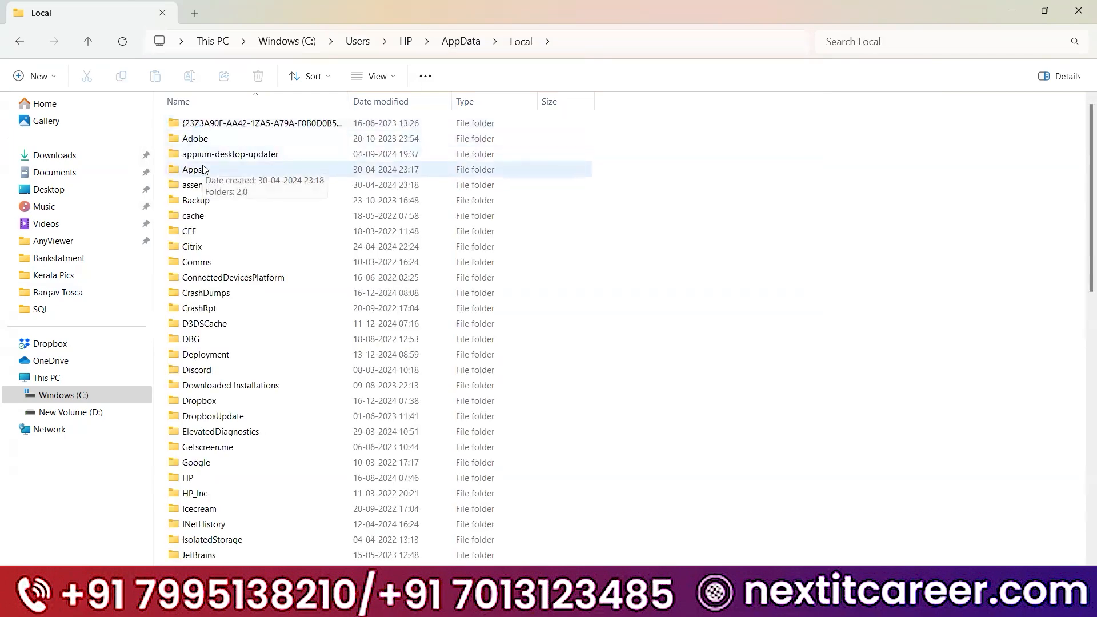
# - Browse from Local through Google, Chrome, User Data, Default and Cache to the Cache_Data folder
pyautogui.doubleClick(209, 460)
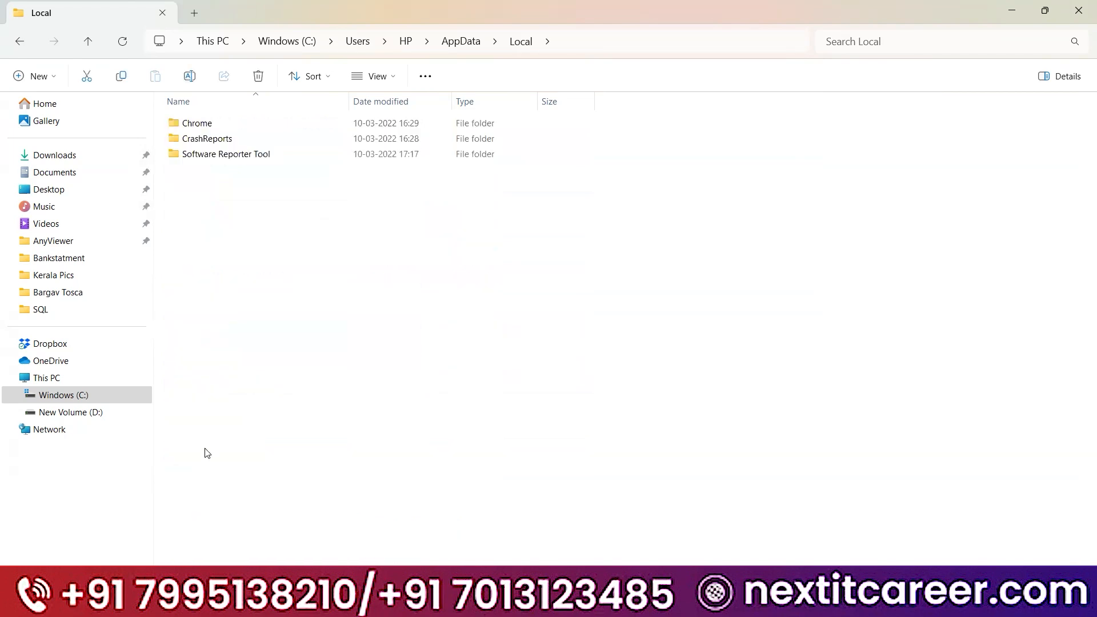
pyautogui.doubleClick(217, 127)
pyautogui.doubleClick(213, 123)
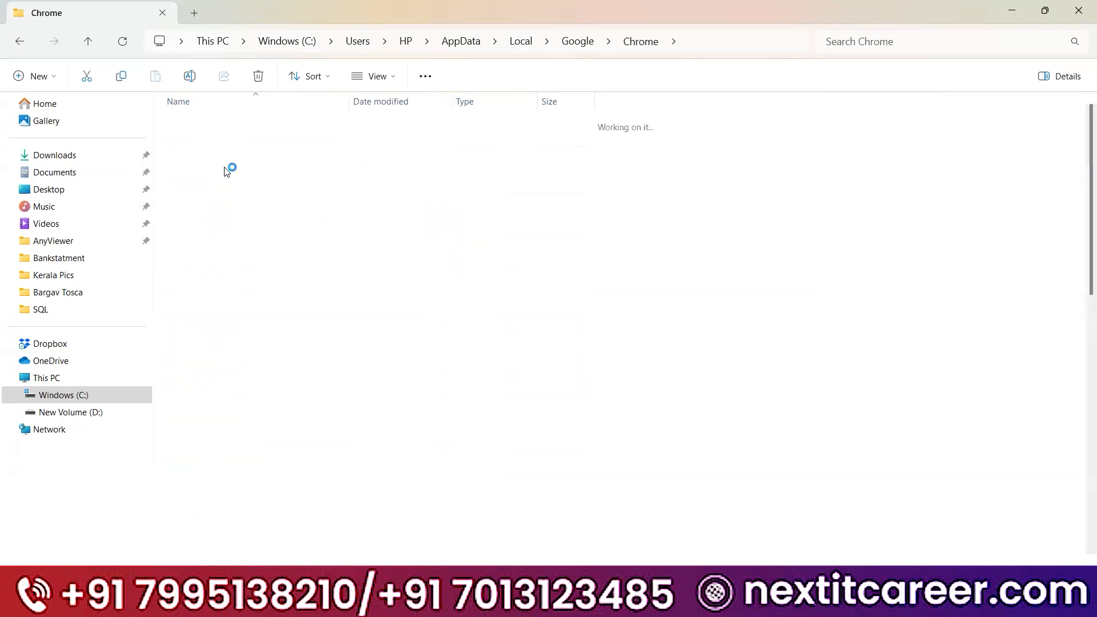
pyautogui.doubleClick(217, 232)
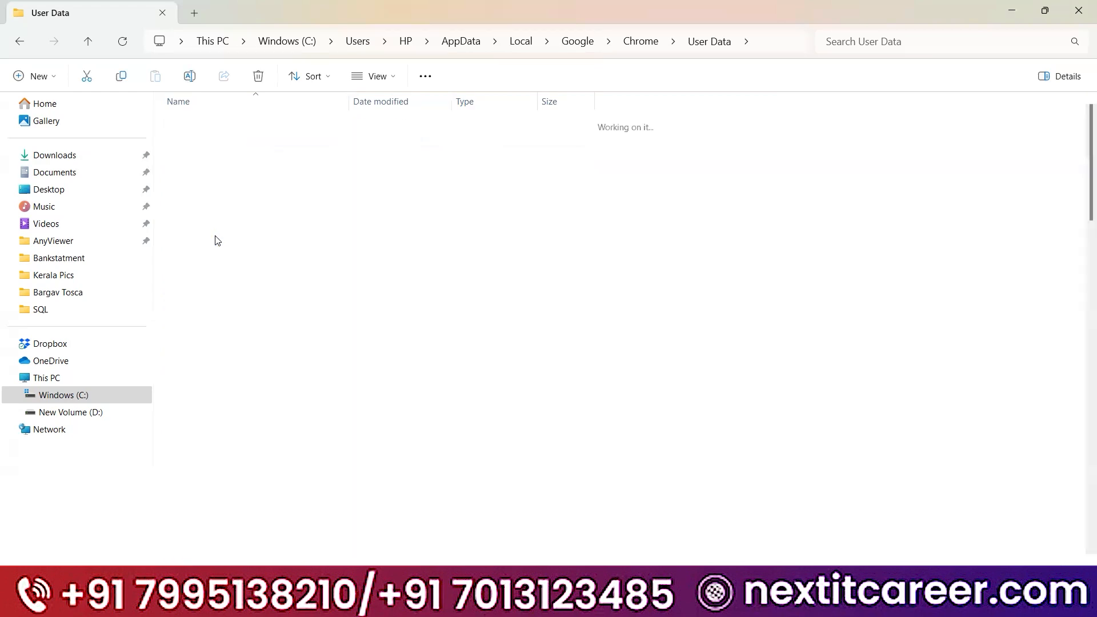
pyautogui.doubleClick(206, 187)
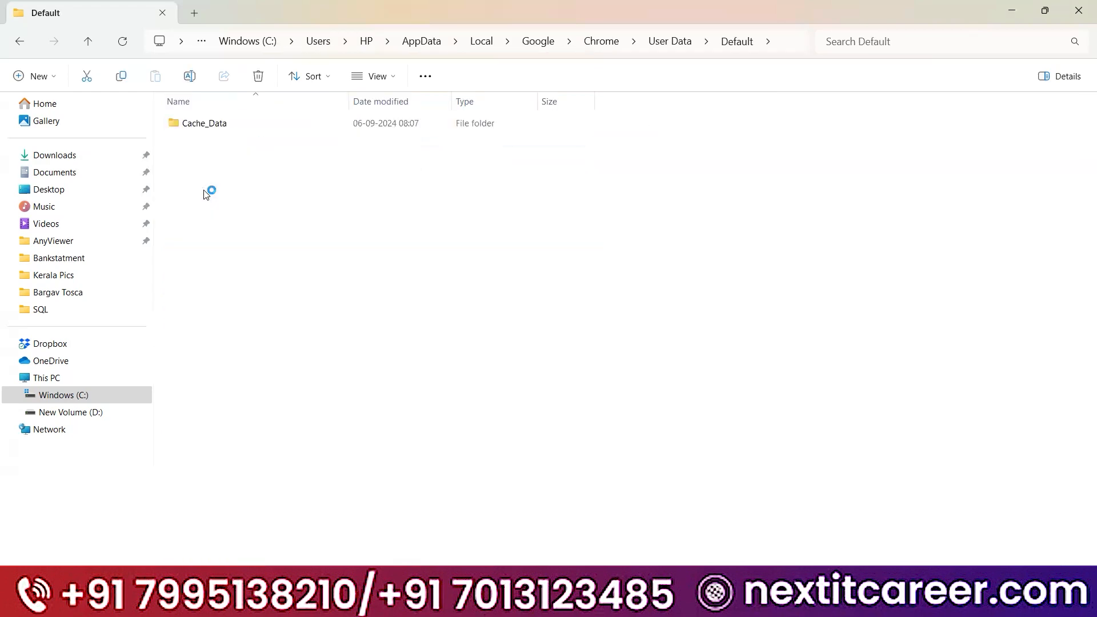
pyautogui.doubleClick(209, 125)
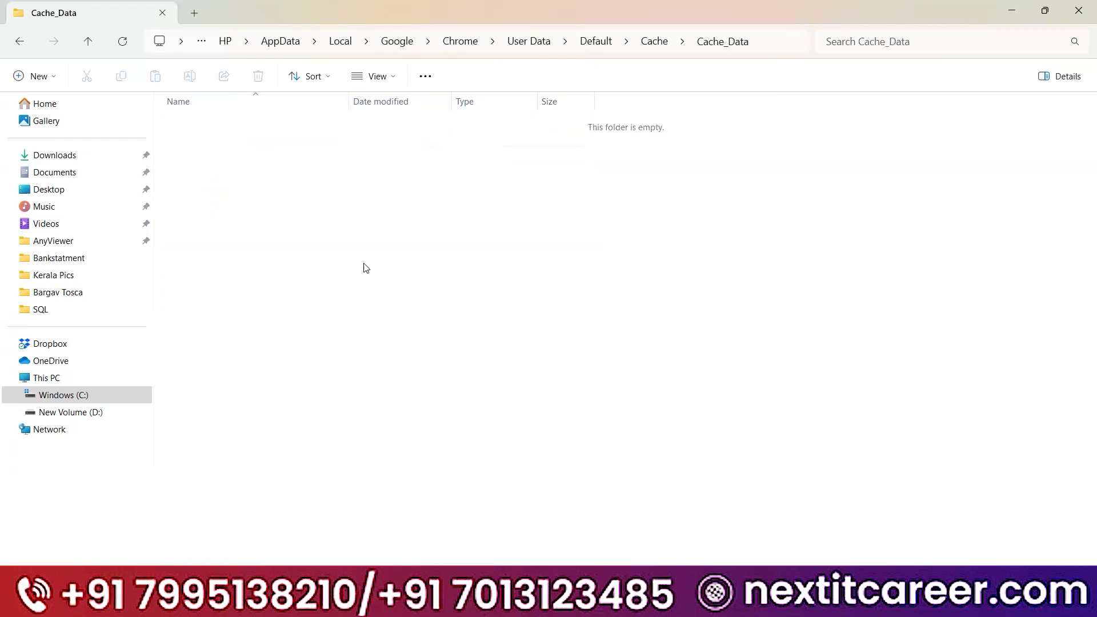
# - Copy the Cache_Data folder path and enter it in double quotes as the sixth argument of the Chrome cache step in Tosca Commander
pyautogui.click(782, 35)
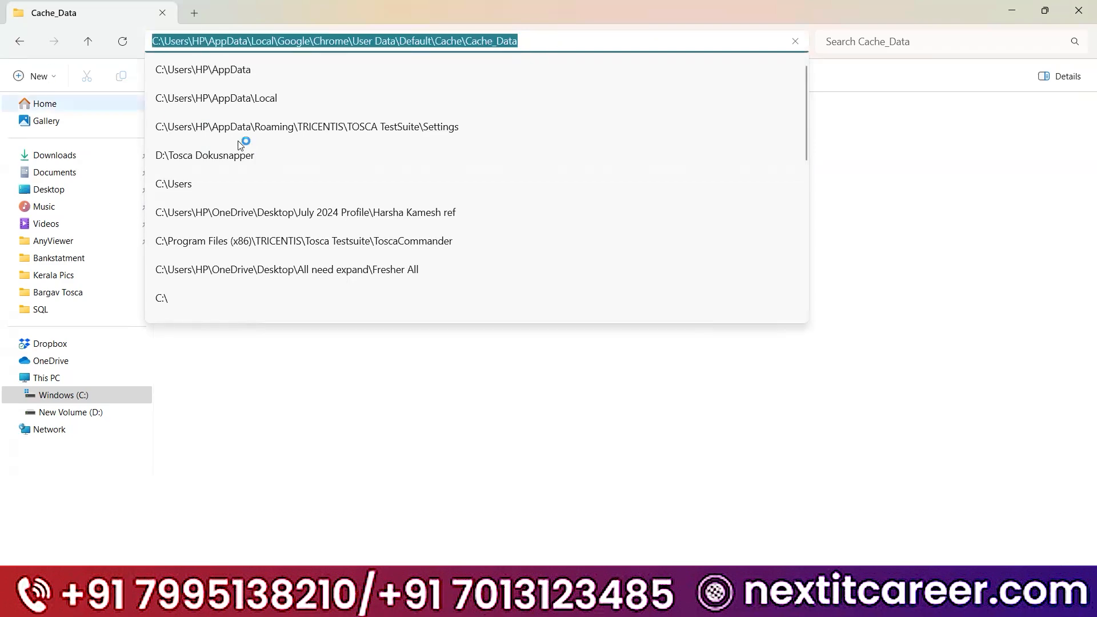
pyautogui.click(645, 600)
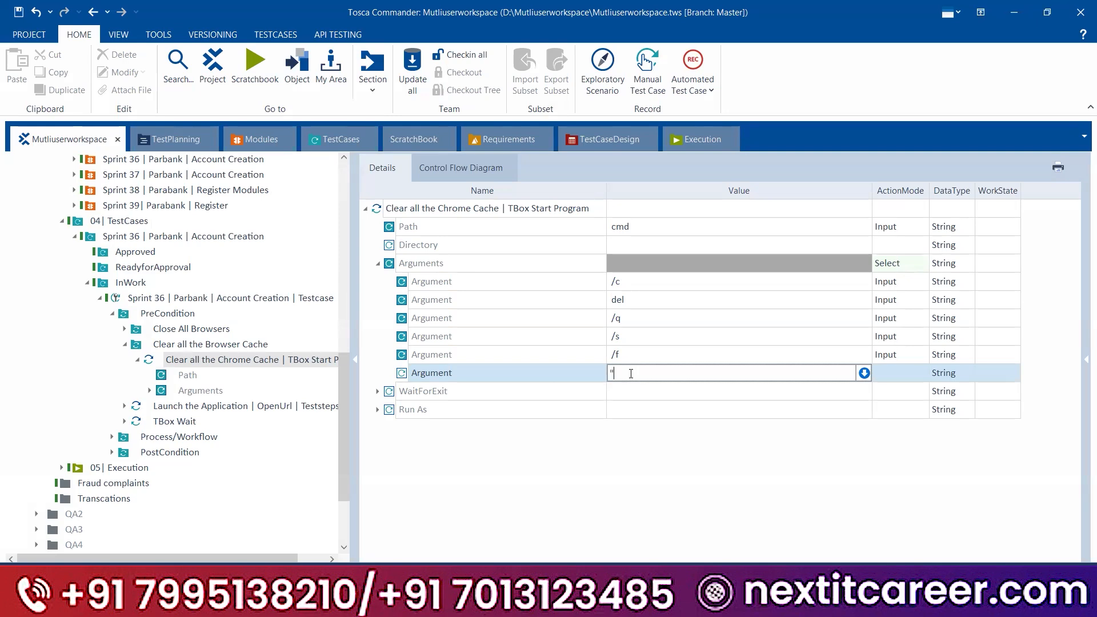
pyautogui.hotkey('ctrl', 'v')
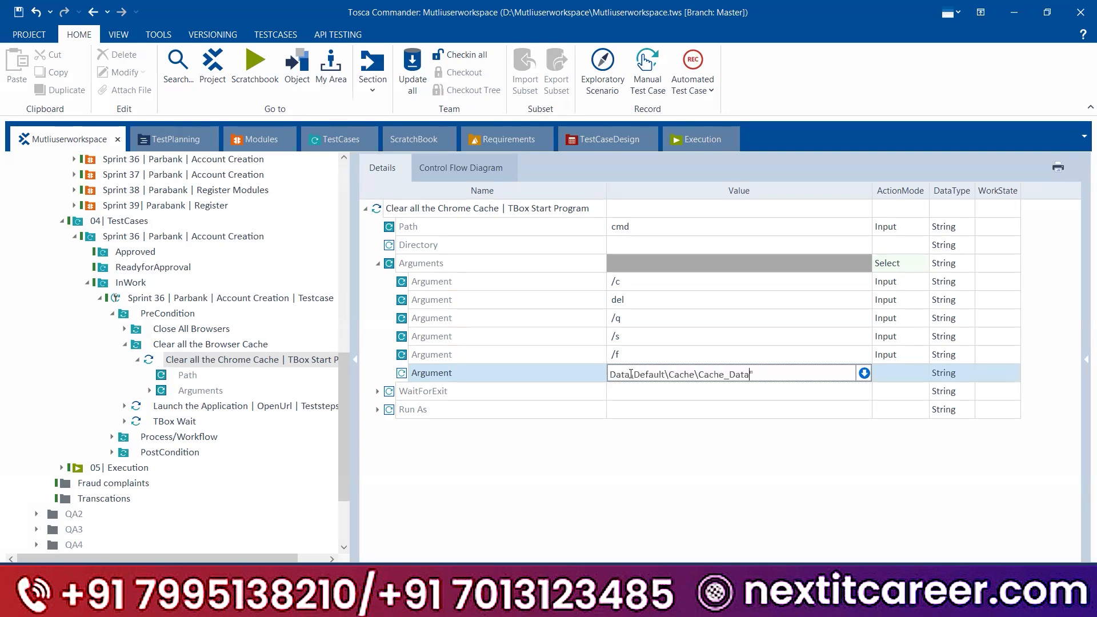
pyautogui.press('Return')
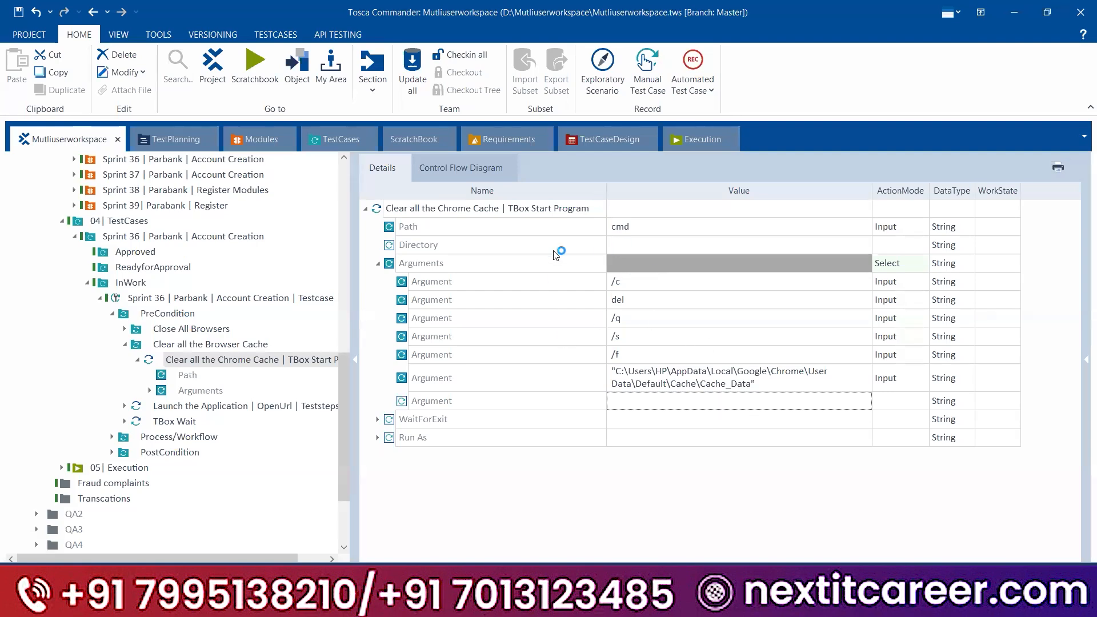
# - Review the Chrome cache step's arguments from /c down to the quoted Cache_Data path
pyautogui.click(631, 277)
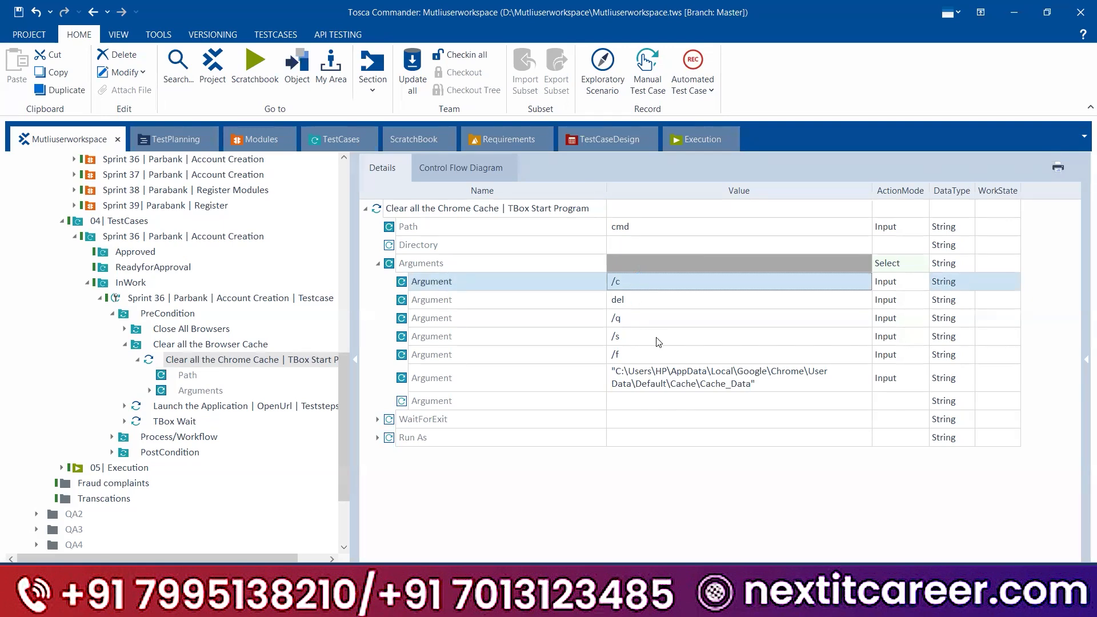
pyautogui.click(643, 282)
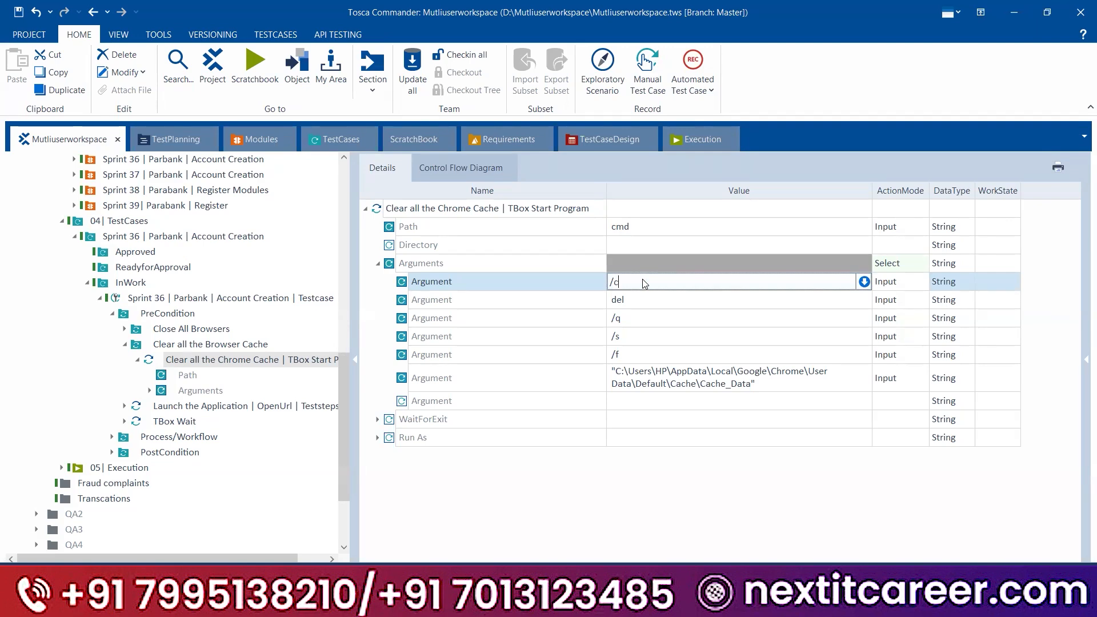
pyautogui.click(672, 384)
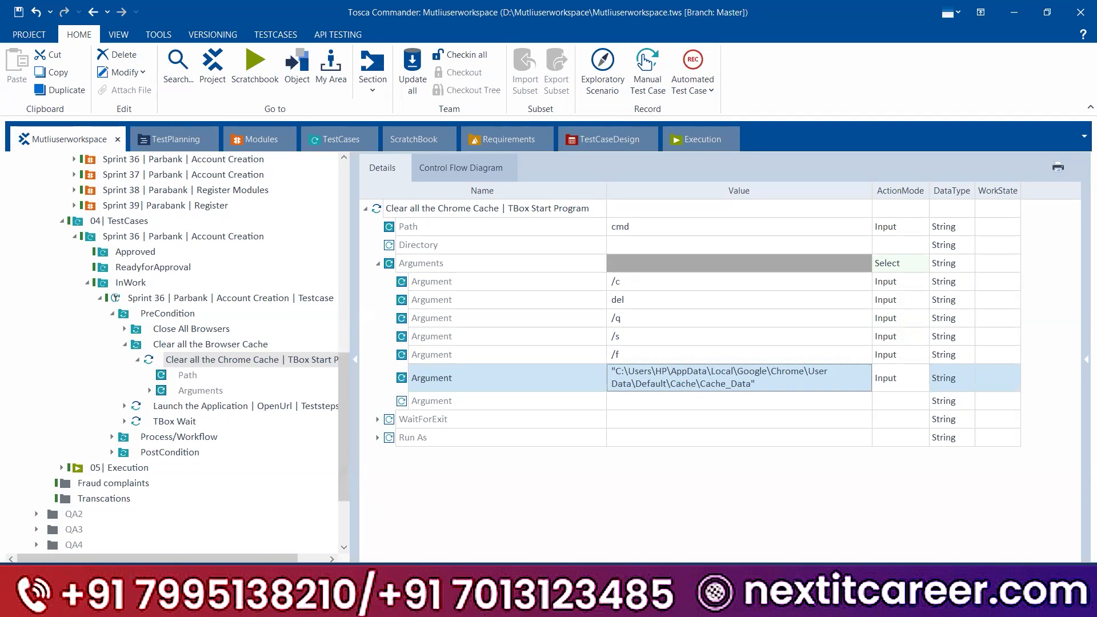
# - Open a new File Explorer window and go from the C: drive through Users and HP to C:\Users\HP\AppData
pyautogui.click(548, 603)
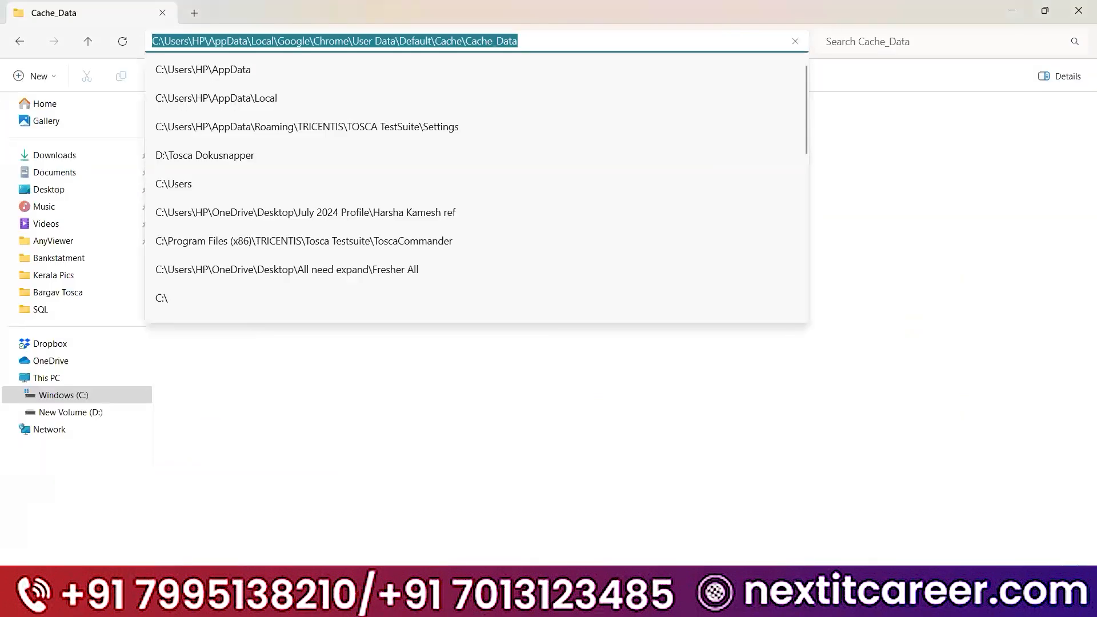
pyautogui.click(1012, 10)
pyautogui.press('super+e')
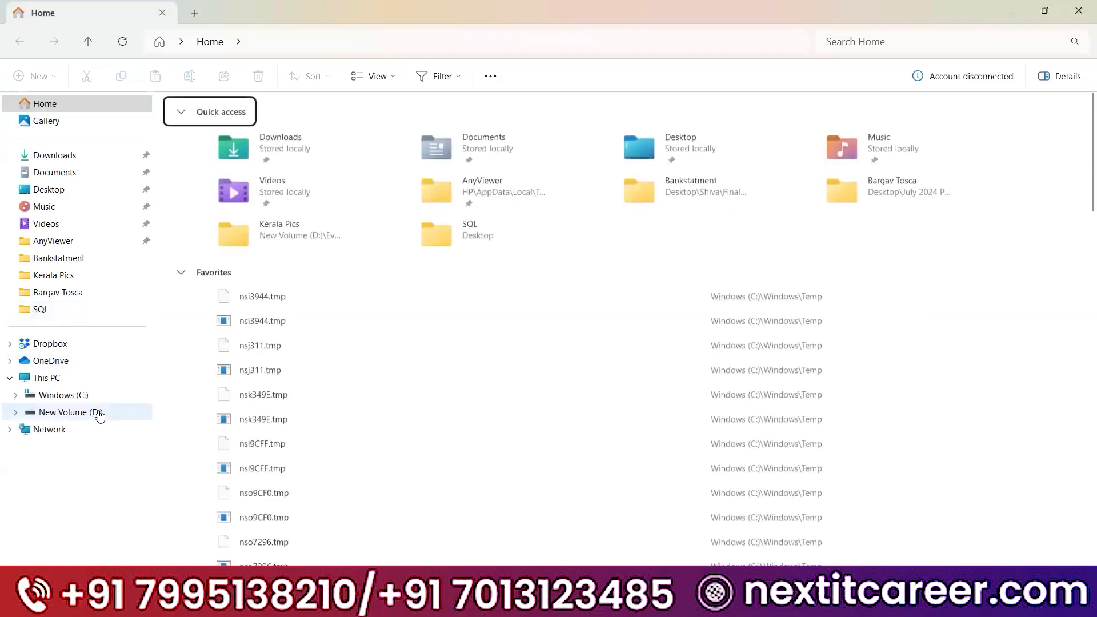
pyautogui.click(62, 395)
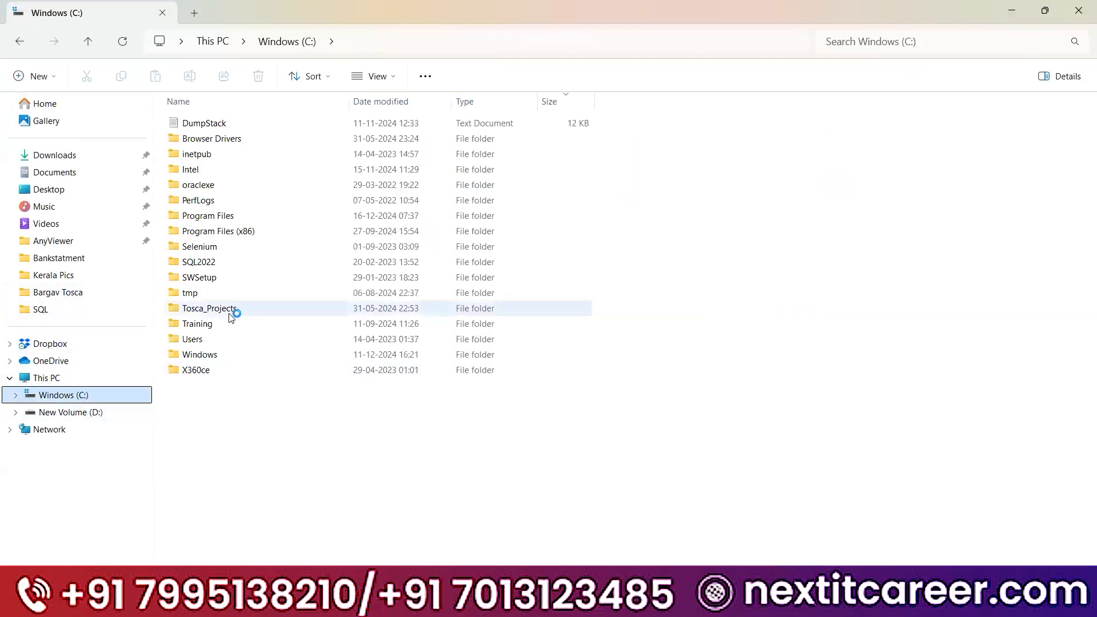
pyautogui.doubleClick(204, 343)
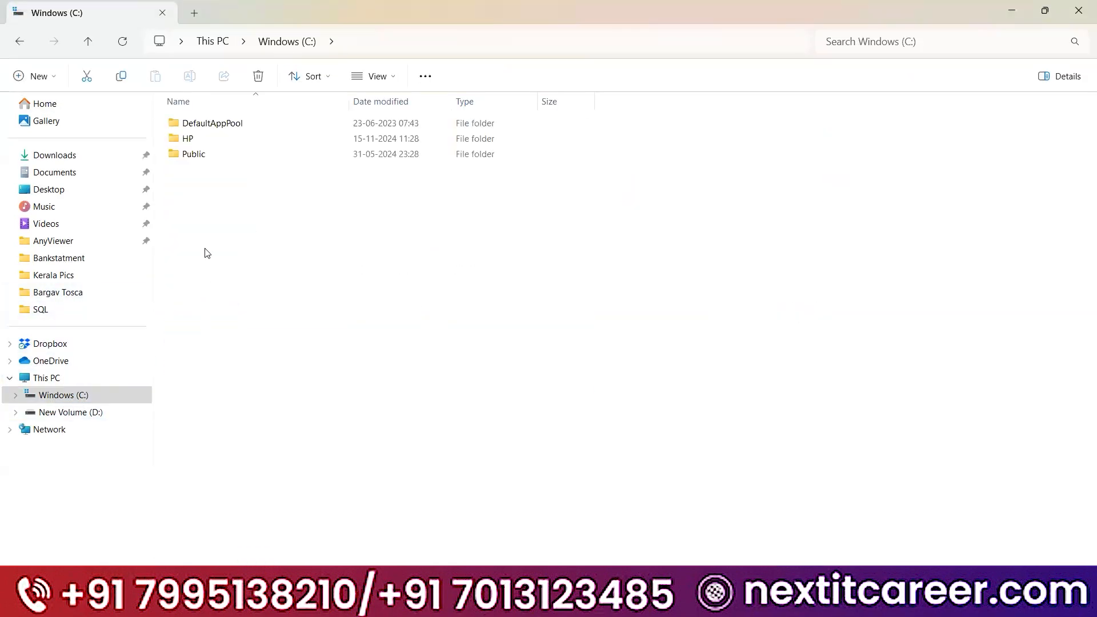
pyautogui.doubleClick(228, 140)
pyautogui.click(516, 38)
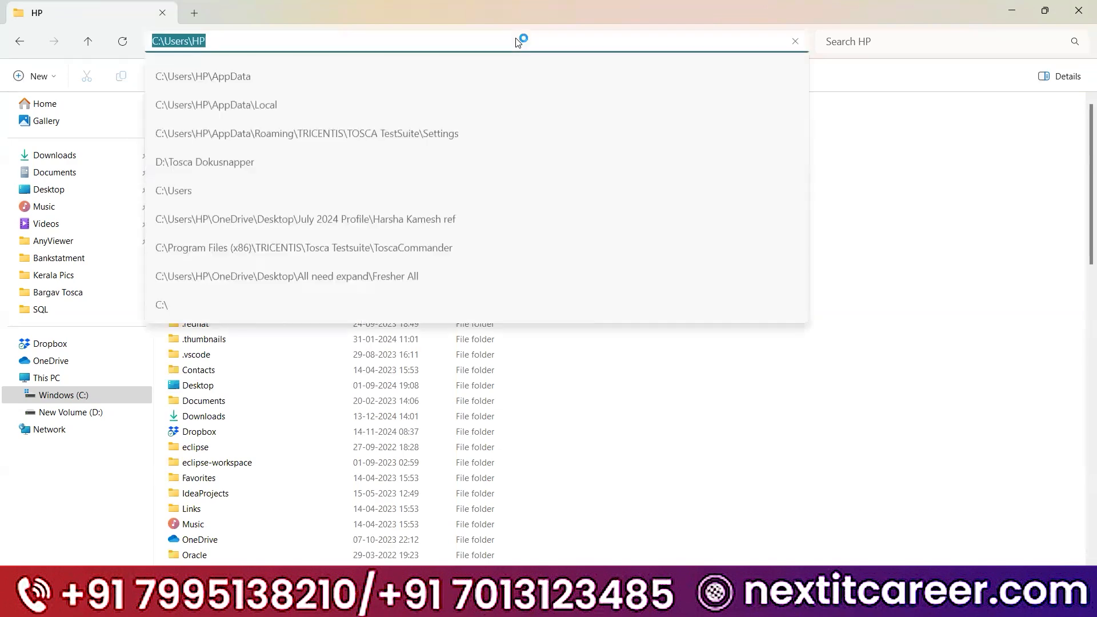
pyautogui.click(516, 37)
pyautogui.write('\\')
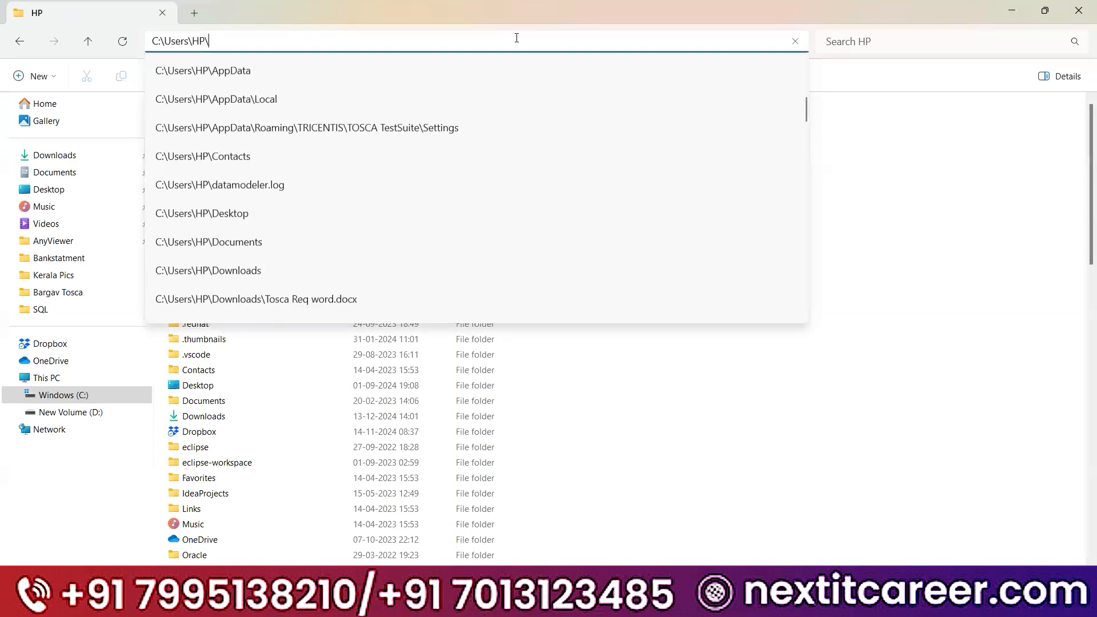
pyautogui.write('AppData')
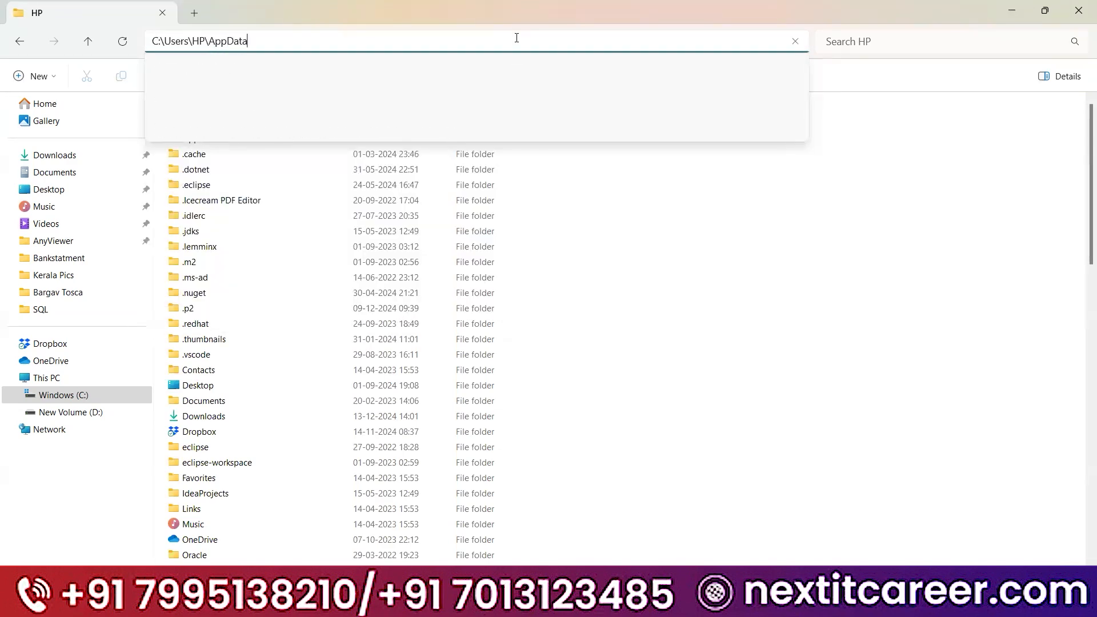
pyautogui.press('Return')
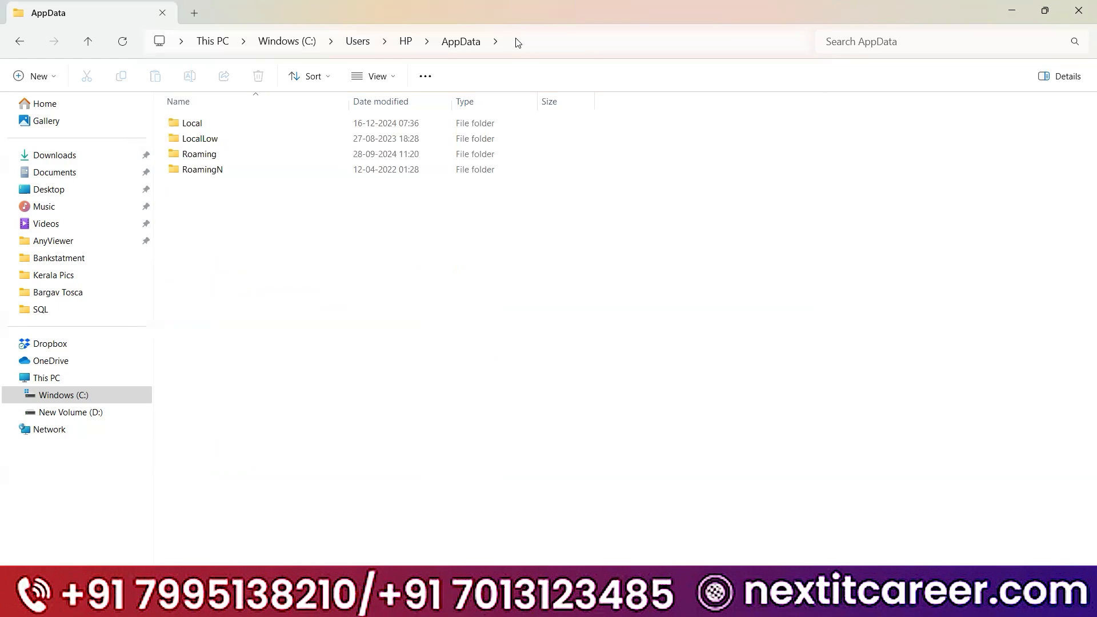
# - Browse from AppData through Local, Microsoft, Edge, User Data, Default and Cache to Edge's Cache_Data folder
pyautogui.doubleClick(229, 123)
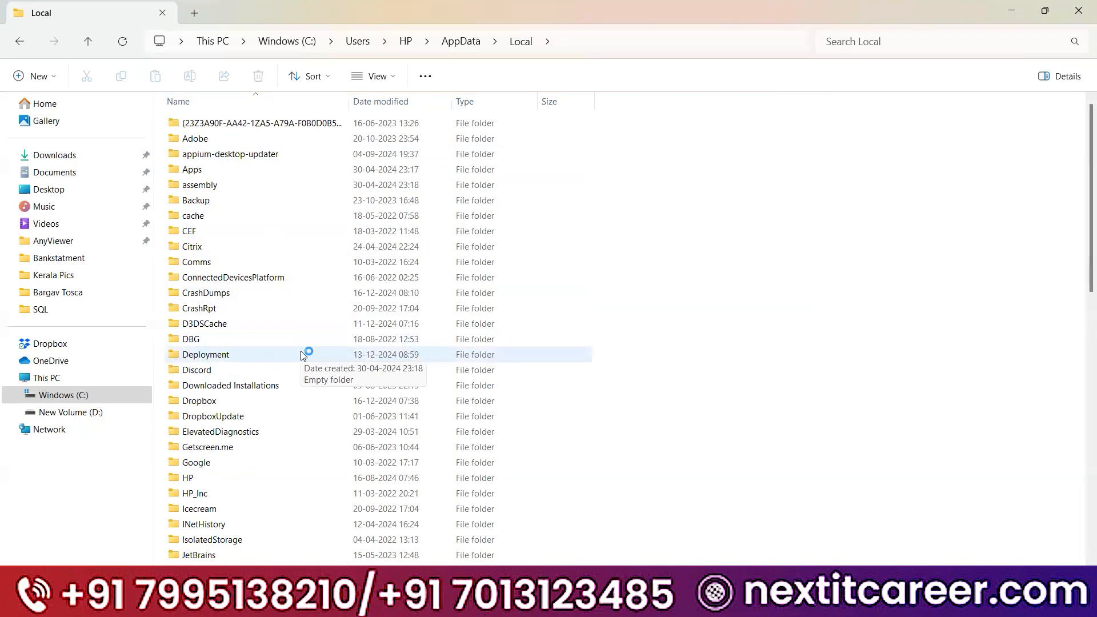
pyautogui.scroll(-5, 301, 356)
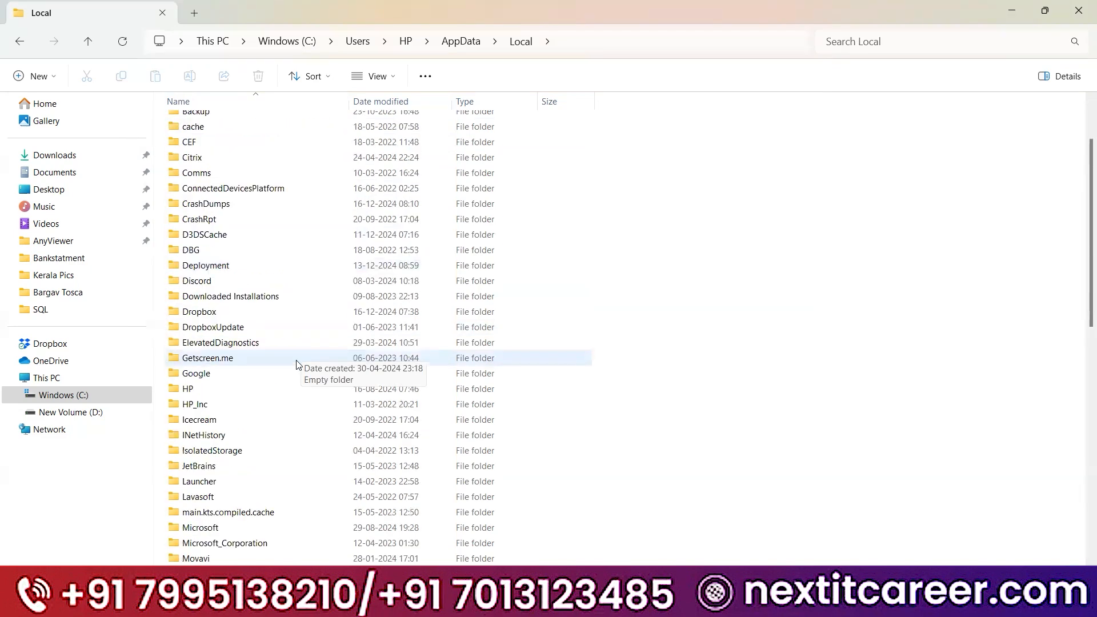
pyautogui.doubleClick(206, 389)
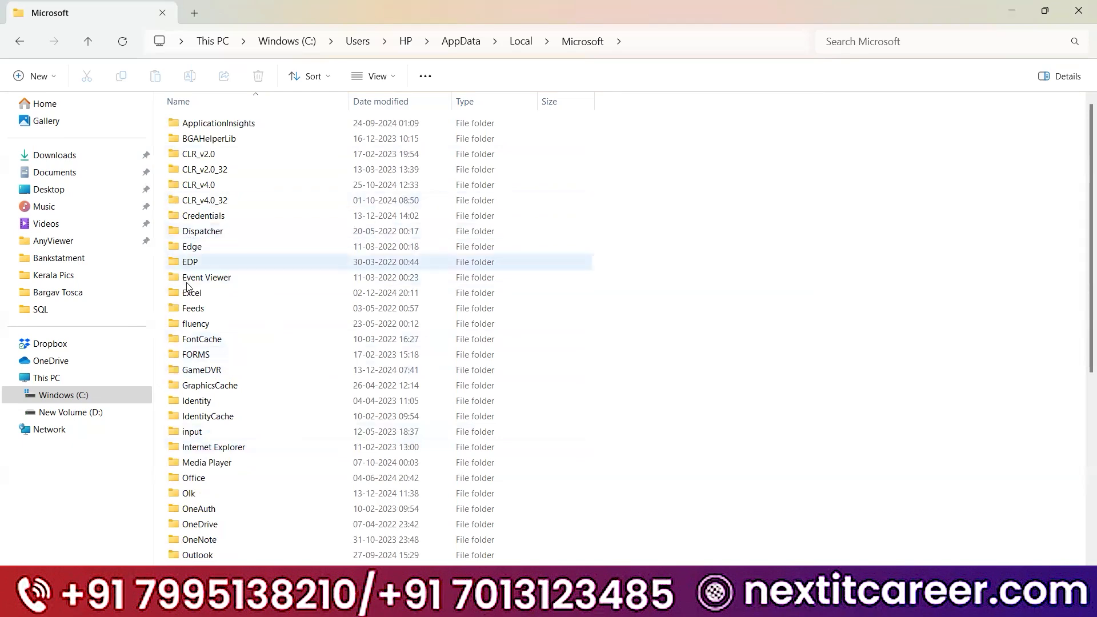
pyautogui.click(200, 247)
pyautogui.doubleClick(200, 248)
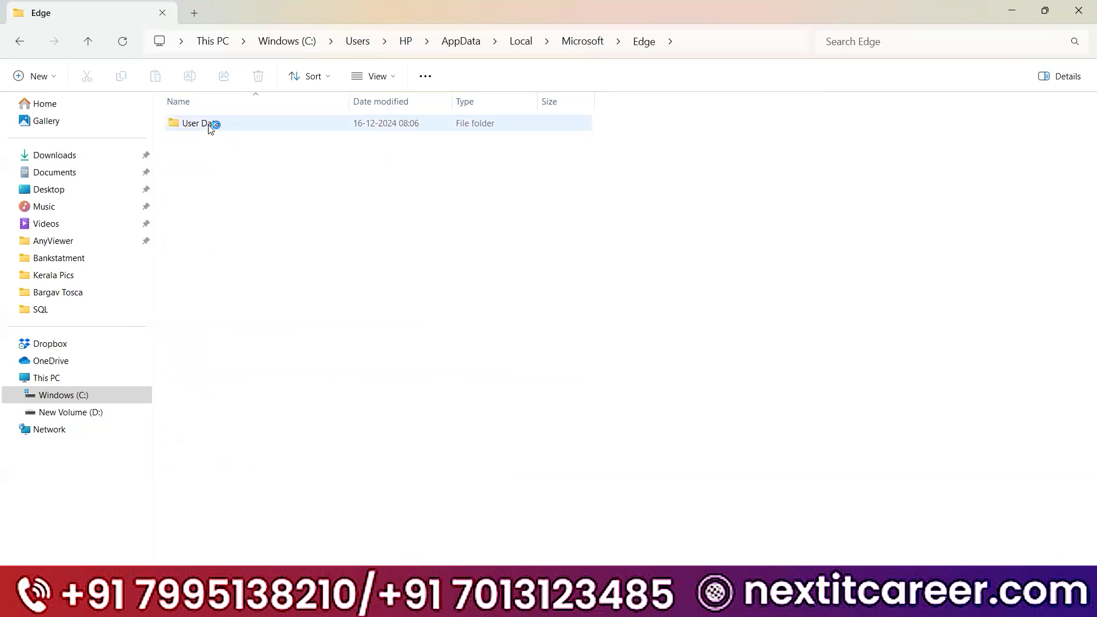
pyautogui.doubleClick(208, 124)
pyautogui.doubleClick(200, 231)
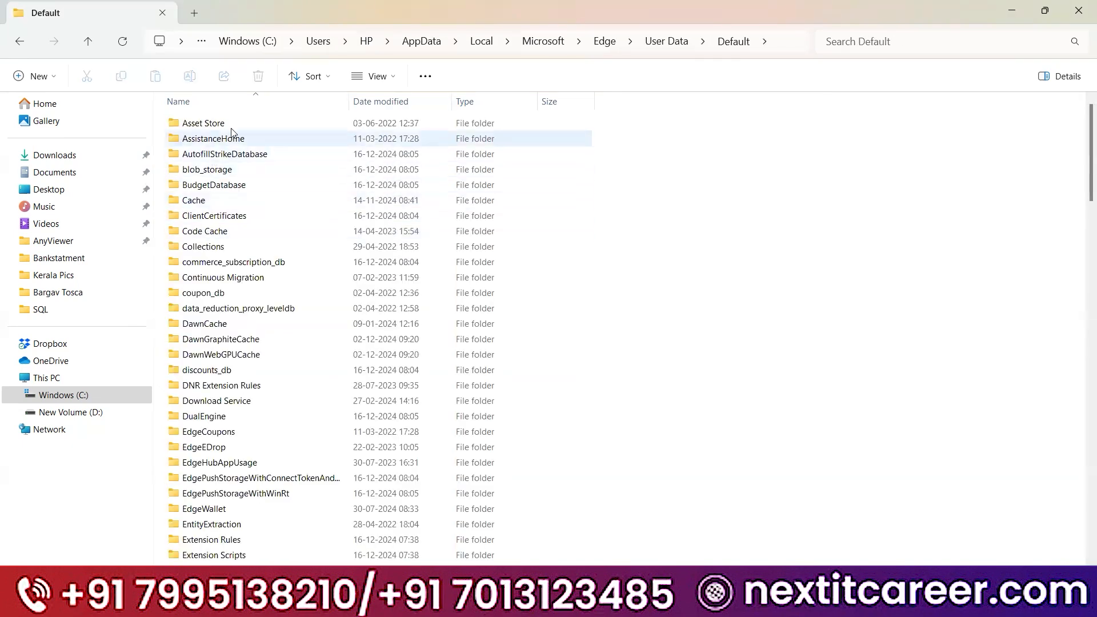
pyautogui.doubleClick(203, 201)
pyautogui.doubleClick(227, 126)
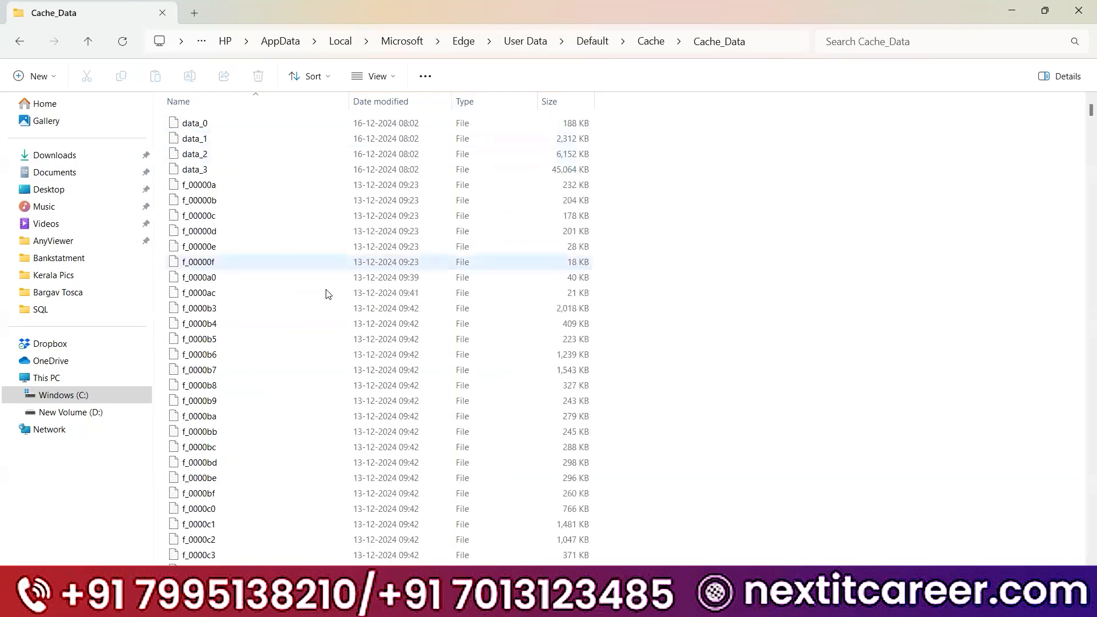
# - Look through the cached files in Edge's Cache_Data folder and return to Tosca Commander
pyautogui.scroll(-20, 331, 297)
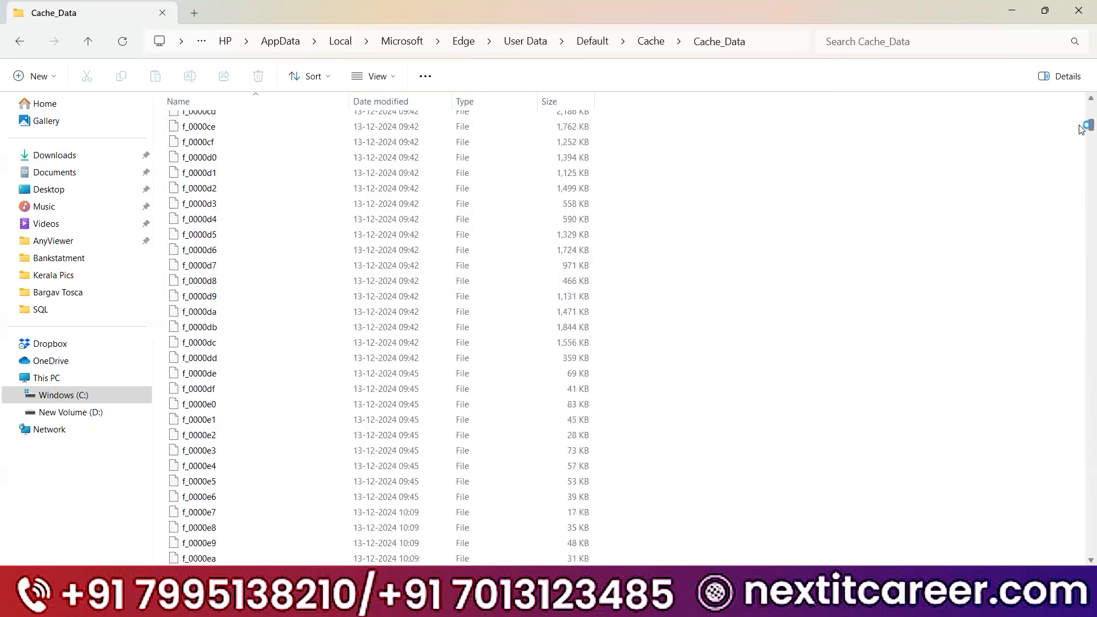
pyautogui.moveTo(1089, 127); pyautogui.dragTo(1068, 86)
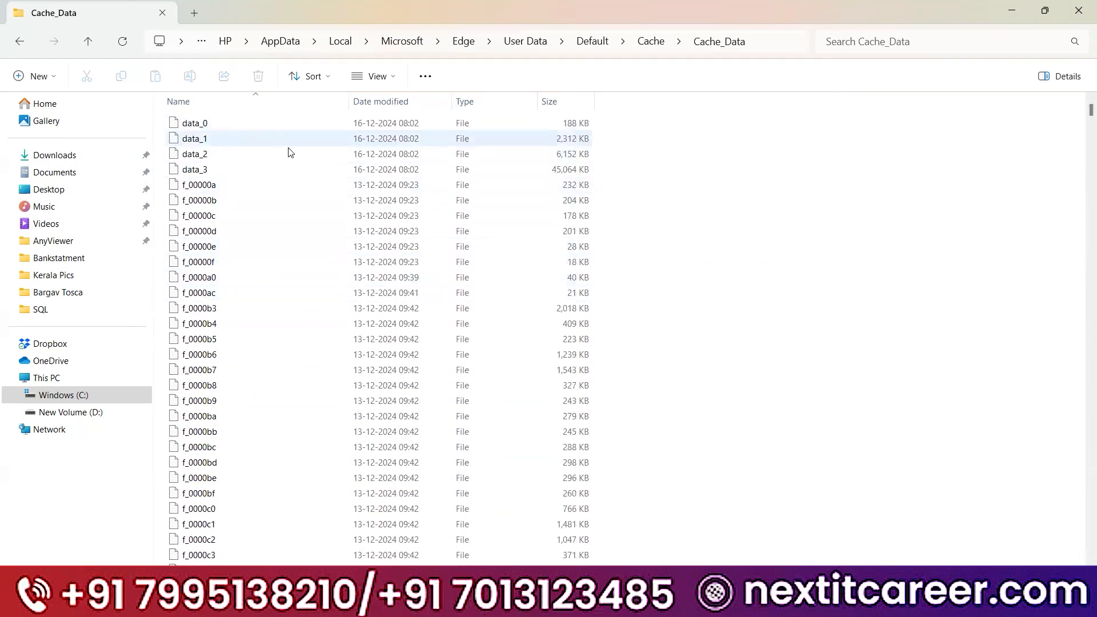
pyautogui.click(1010, 12)
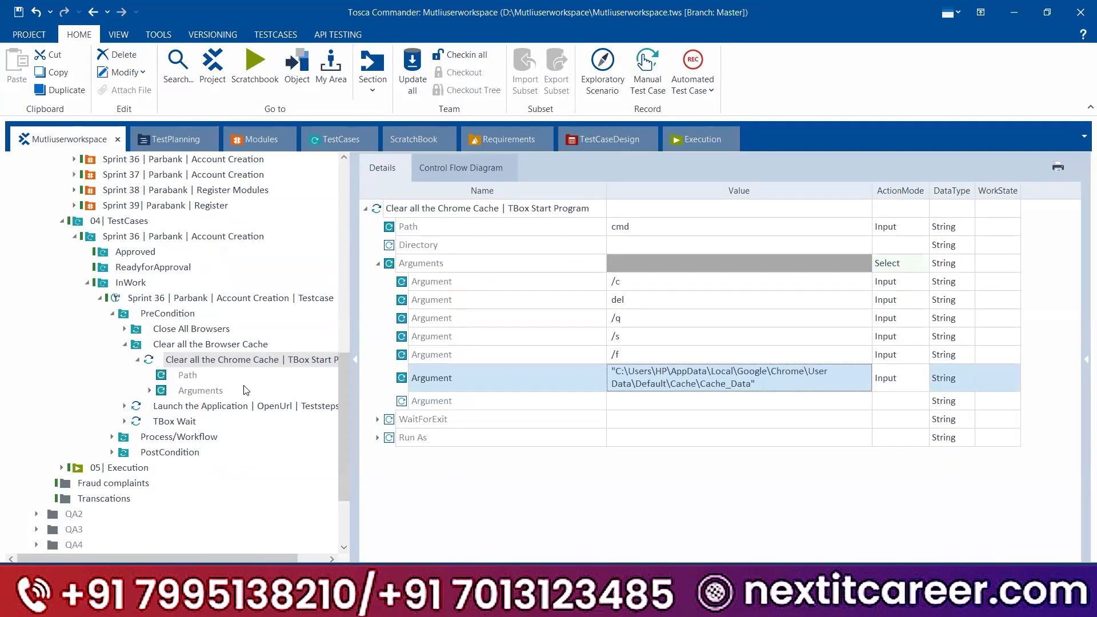
# - Copy the Clear all the Chrome Cache step and paste it into the Clear all the Browser Cache folder
pyautogui.click(137, 359)
pyautogui.rightClick(185, 360)
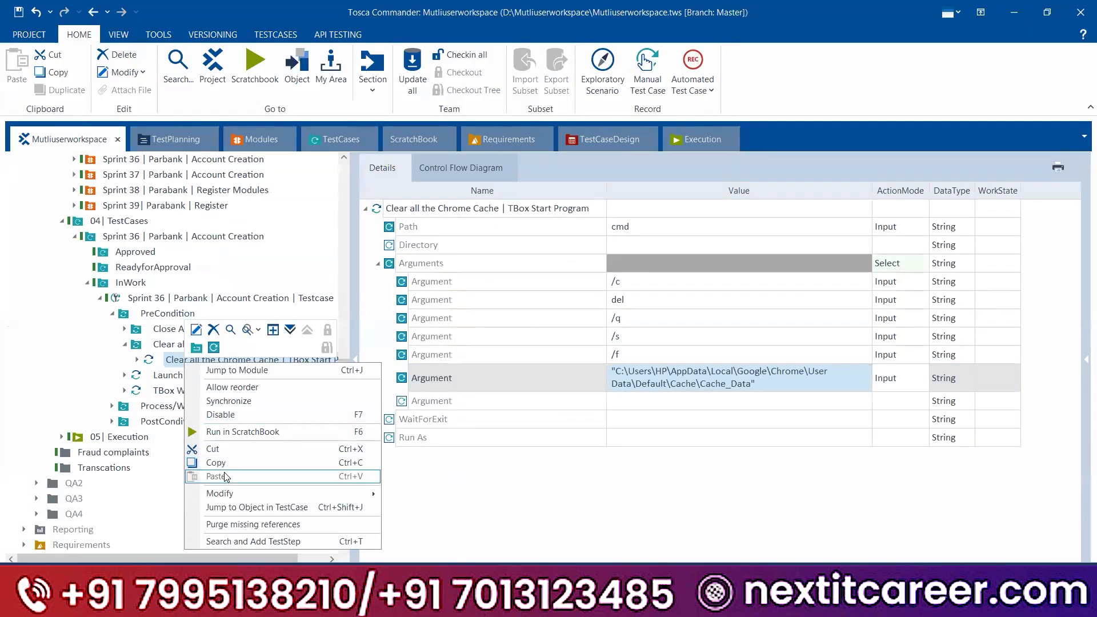
pyautogui.press('Escape')
pyautogui.click(180, 346)
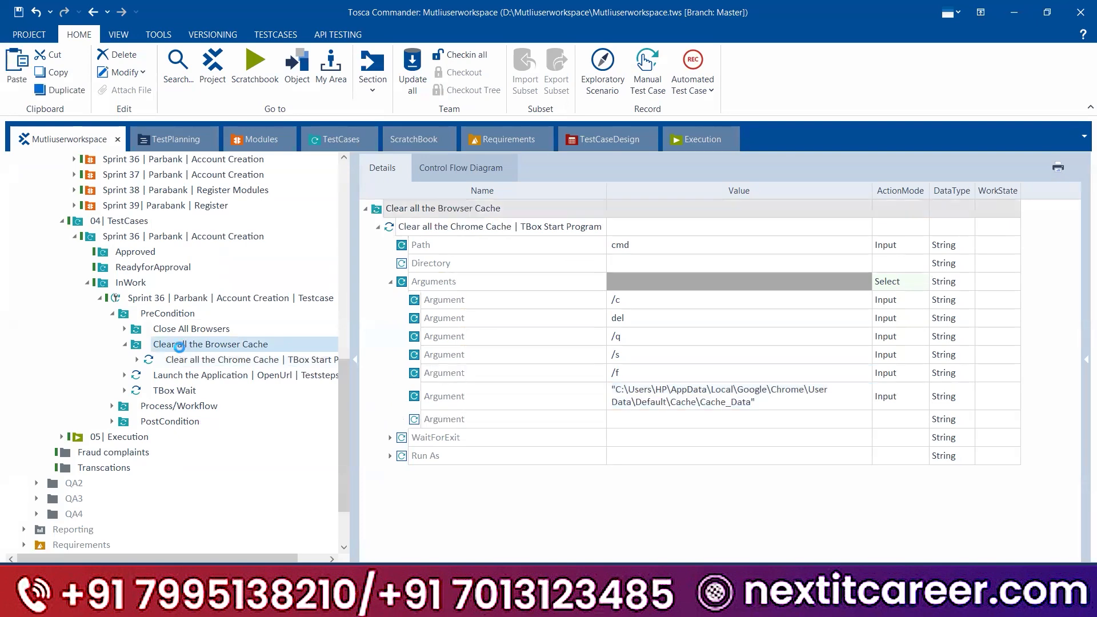
pyautogui.hotkey('ctrl', 'v')
# - Rename the pasted step by replacing Chrome with Edge, giving Clear all the Edge Cache | TBox Start Program
pyautogui.click(240, 377)
pyautogui.doubleClick(238, 375)
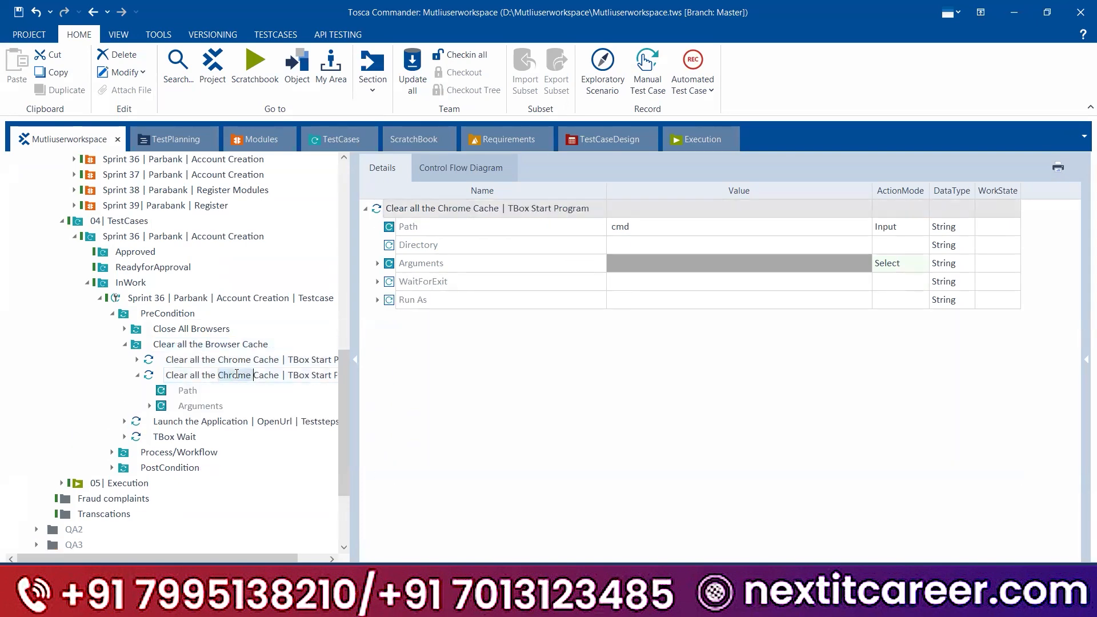
pyautogui.write('Edge')
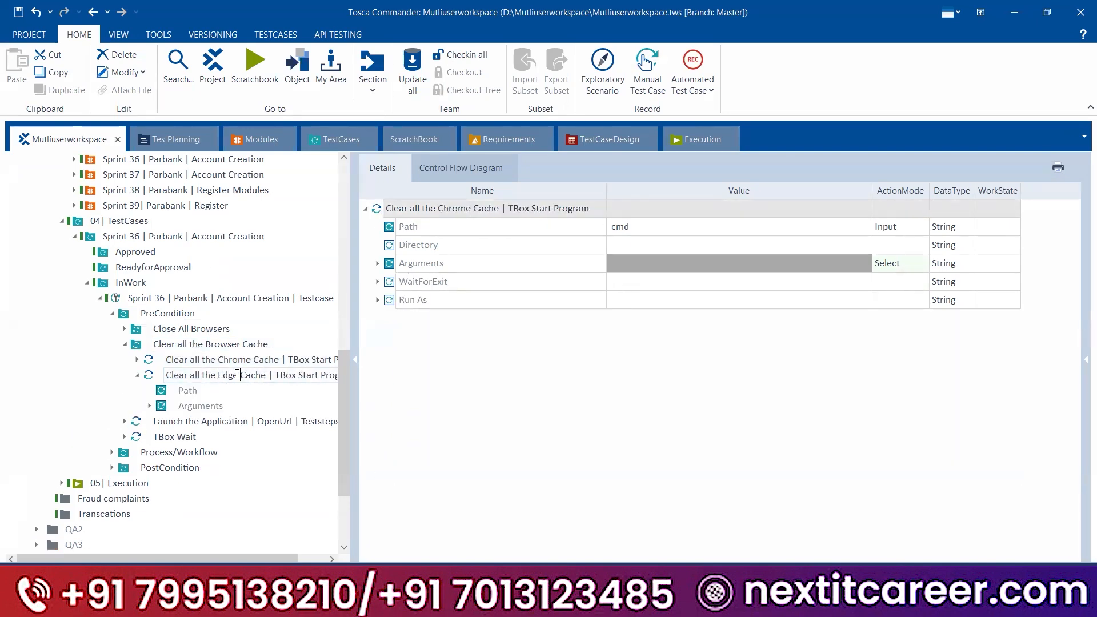
pyautogui.click(242, 359)
# - Replace the Edge cache step's sixth argument with "C:\Users\HP\AppData\Local\Microsoft\Edge\User Data\Default\Cache\Cache_Data" in double quotes, copying the path from File Explorer
pyautogui.click(236, 377)
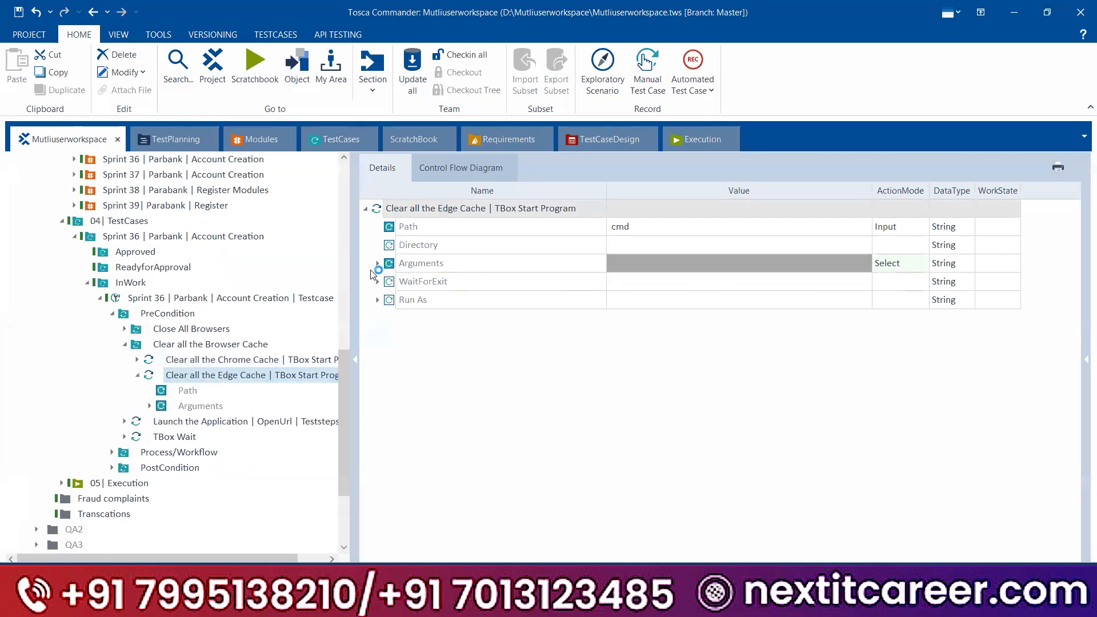
pyautogui.click(382, 265)
pyautogui.click(378, 264)
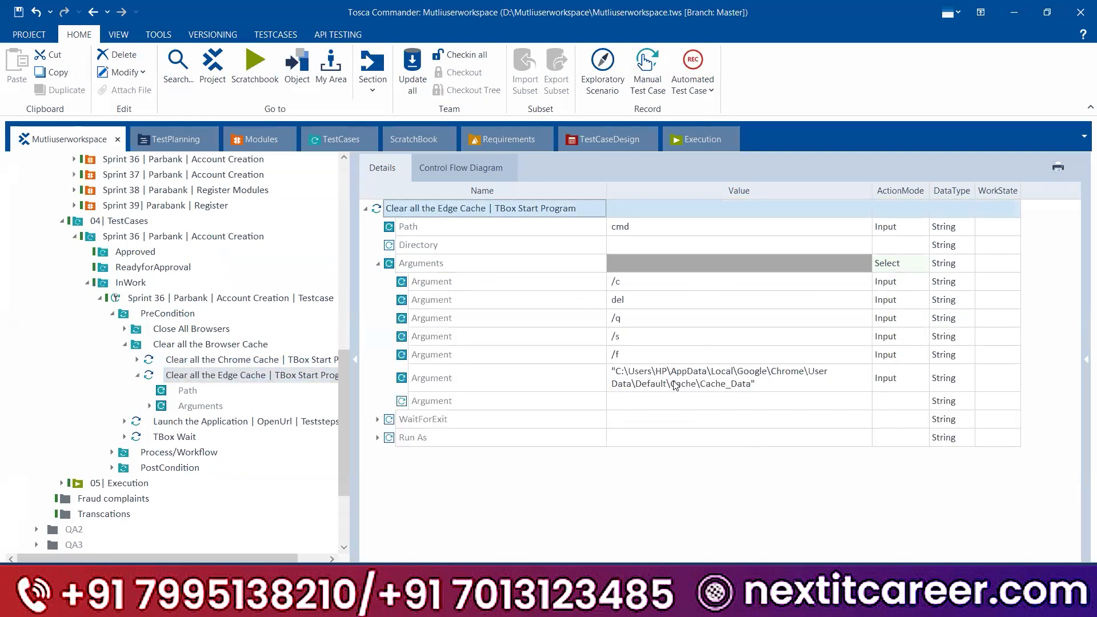
pyautogui.click(633, 388)
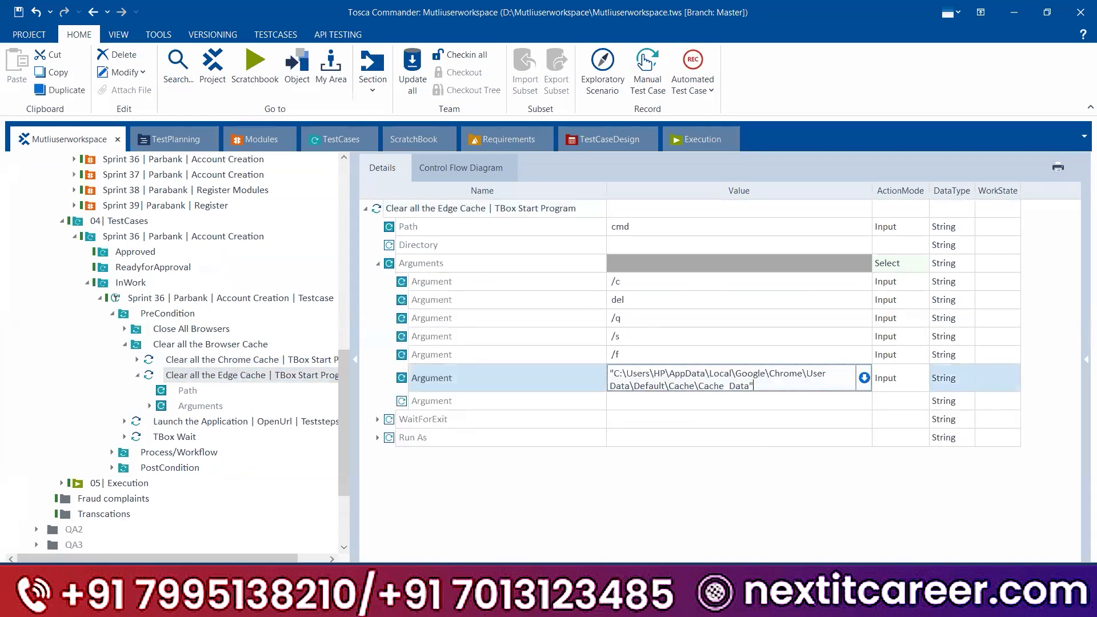
pyautogui.click(426, 603)
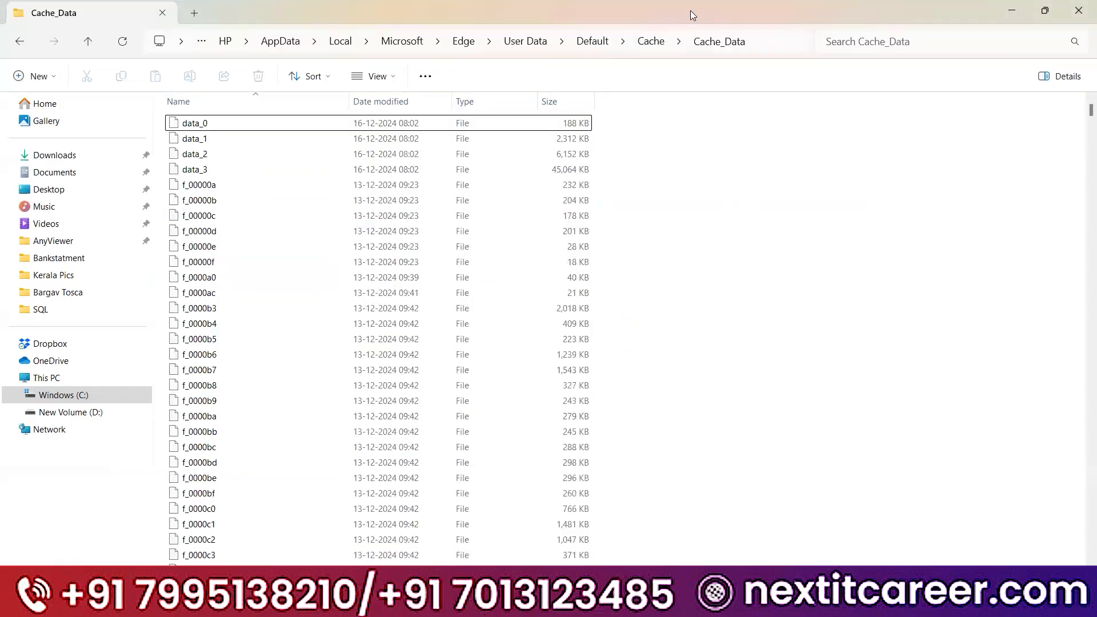
pyautogui.click(777, 44)
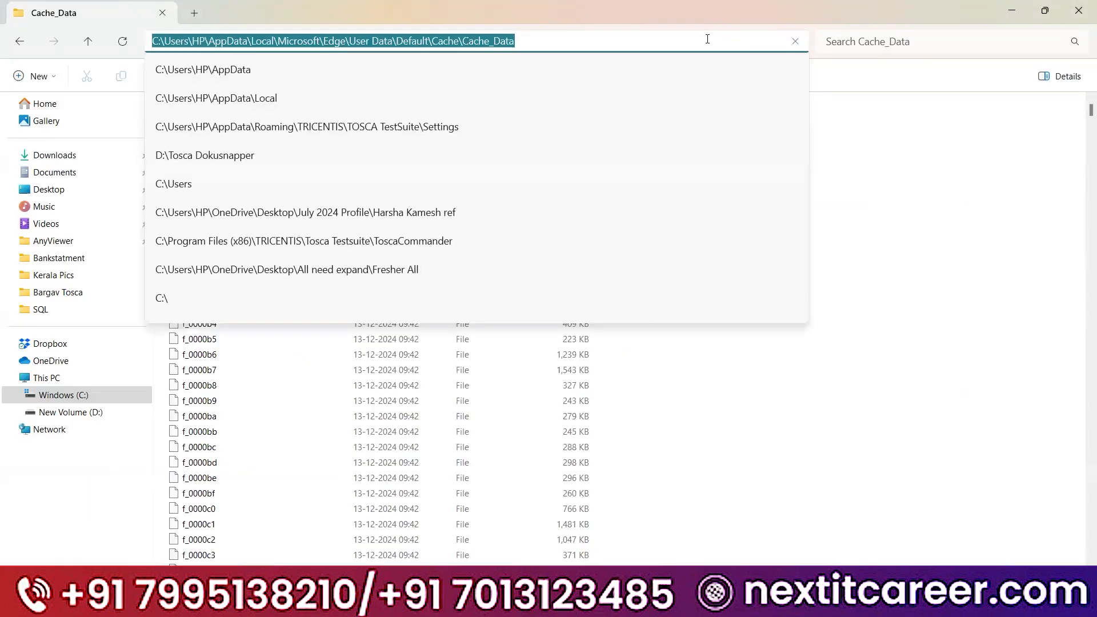
pyautogui.hotkey('ctrl', 'c')
pyautogui.hotkey('alt', 'Tab')
pyautogui.hotkey('ctrl', 'a')
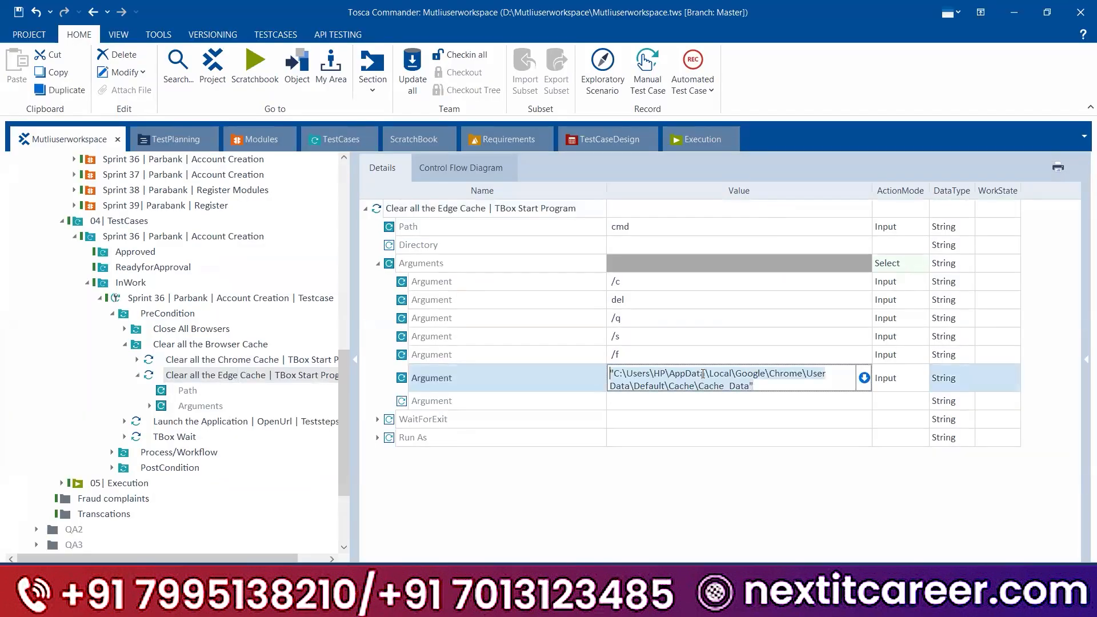
pyautogui.hotkey('ctrl', 'v')
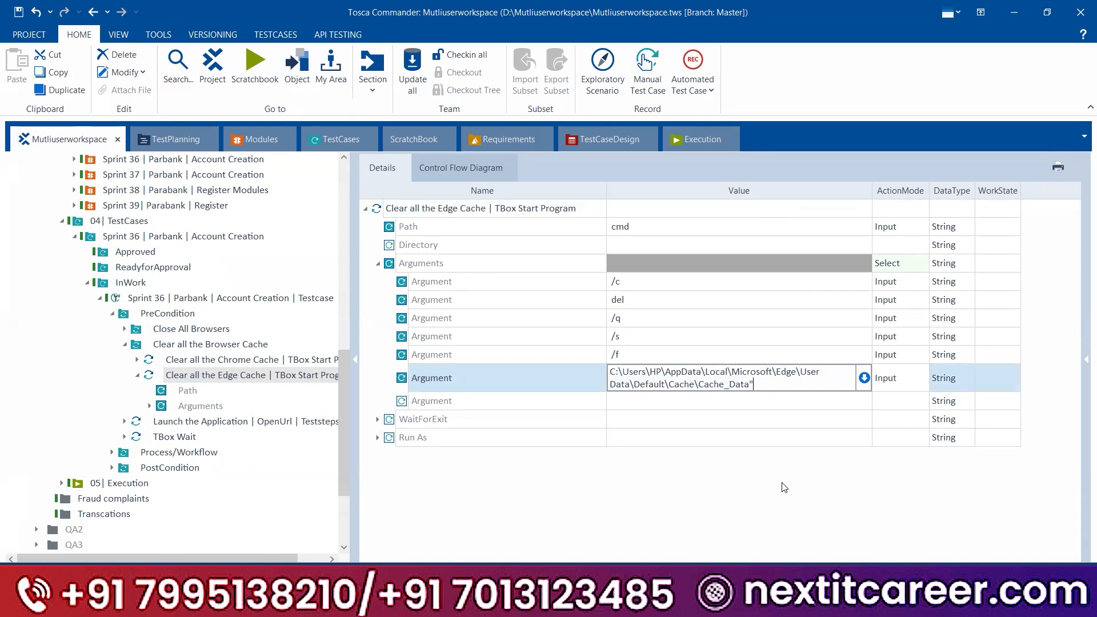
pyautogui.write('"')
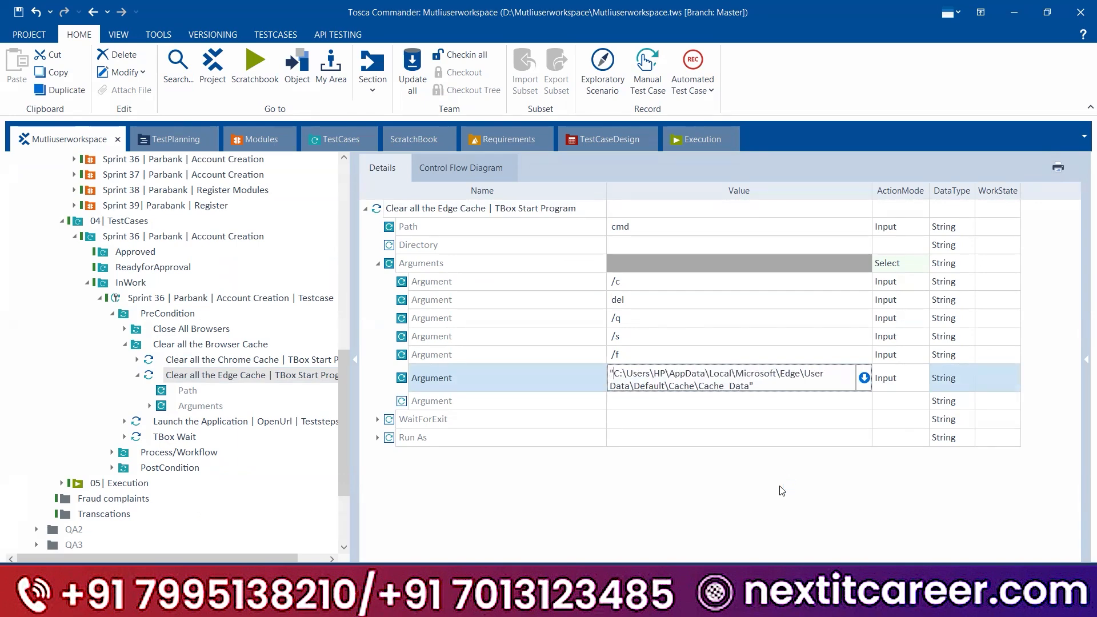
pyautogui.press('Return')
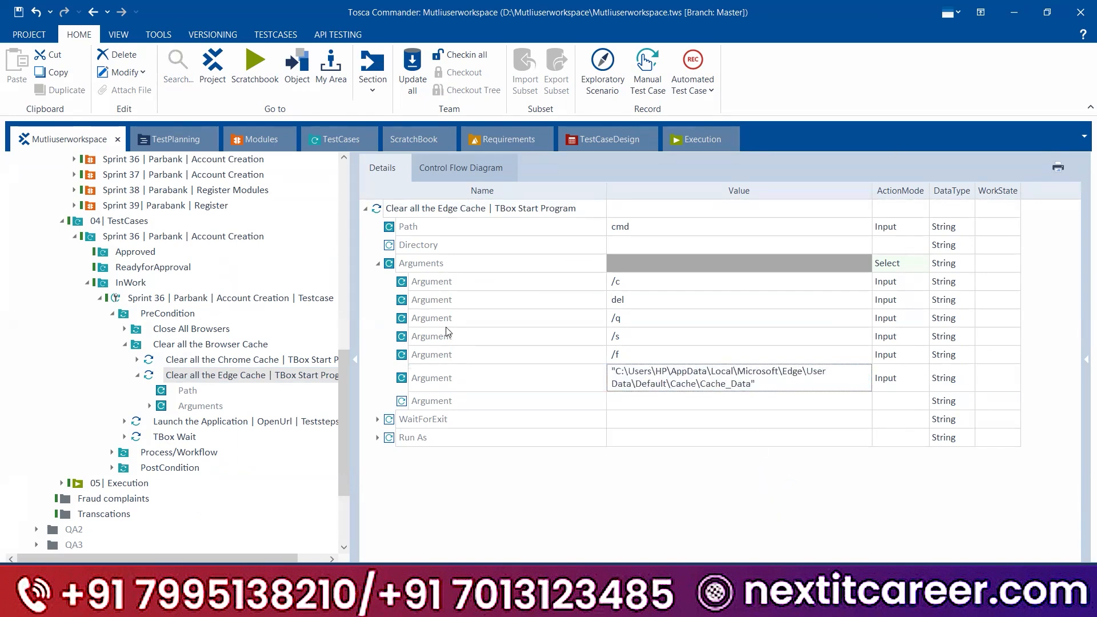
# - Run the Edge cache step in ScratchBook, check Edge's Cache_Data folder in File Explorer and return to the workspace in Tosca Commander
pyautogui.rightClick(414, 210)
pyautogui.click(463, 280)
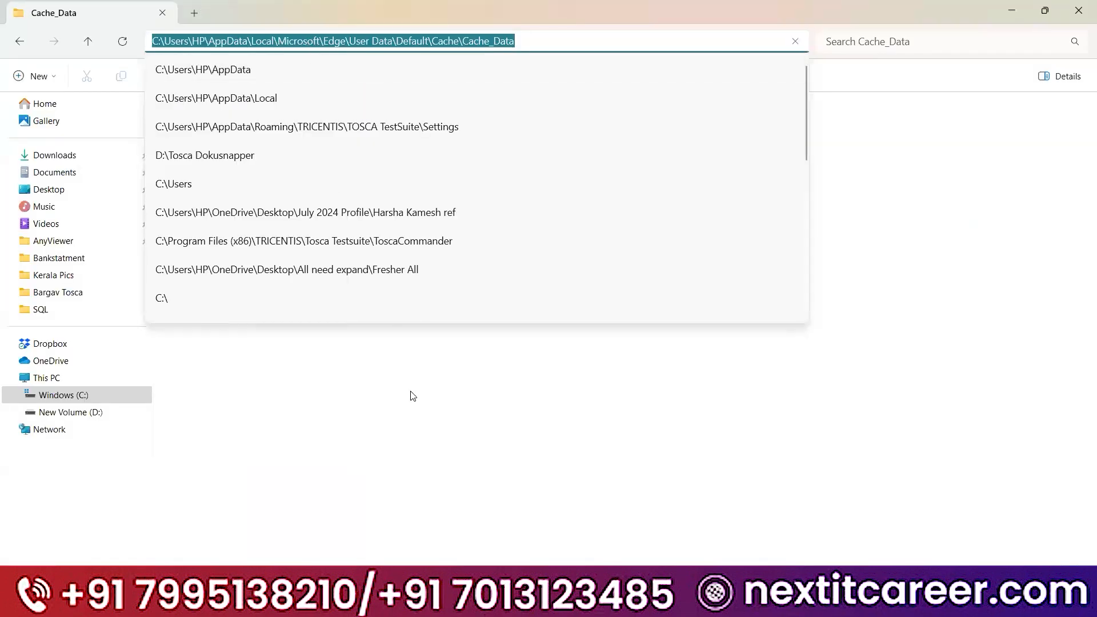
pyautogui.click(410, 393)
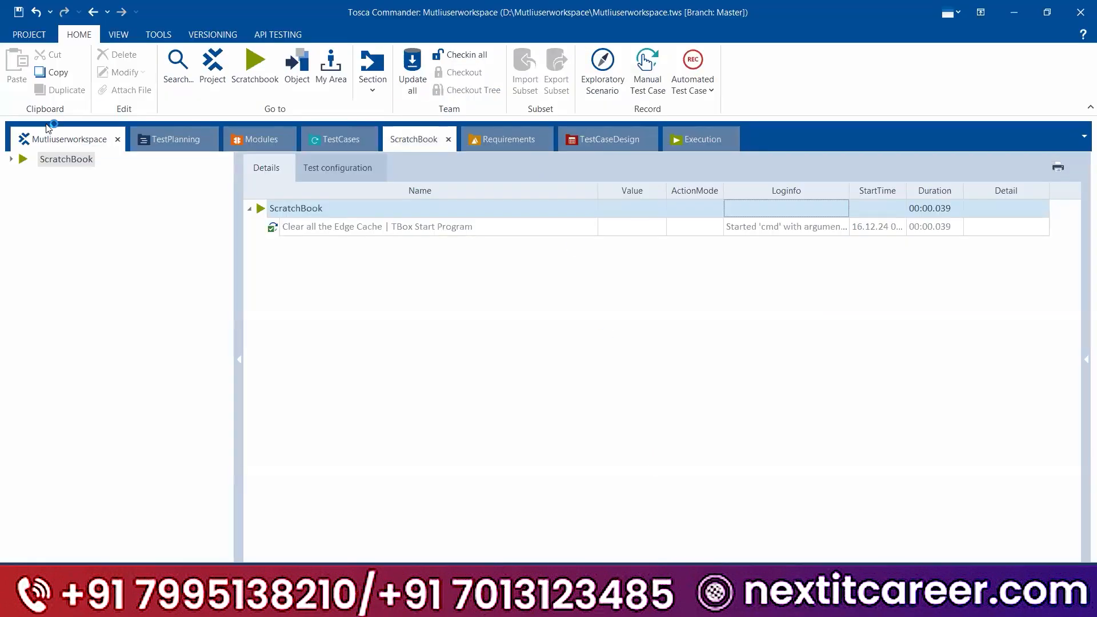
pyautogui.click(49, 130)
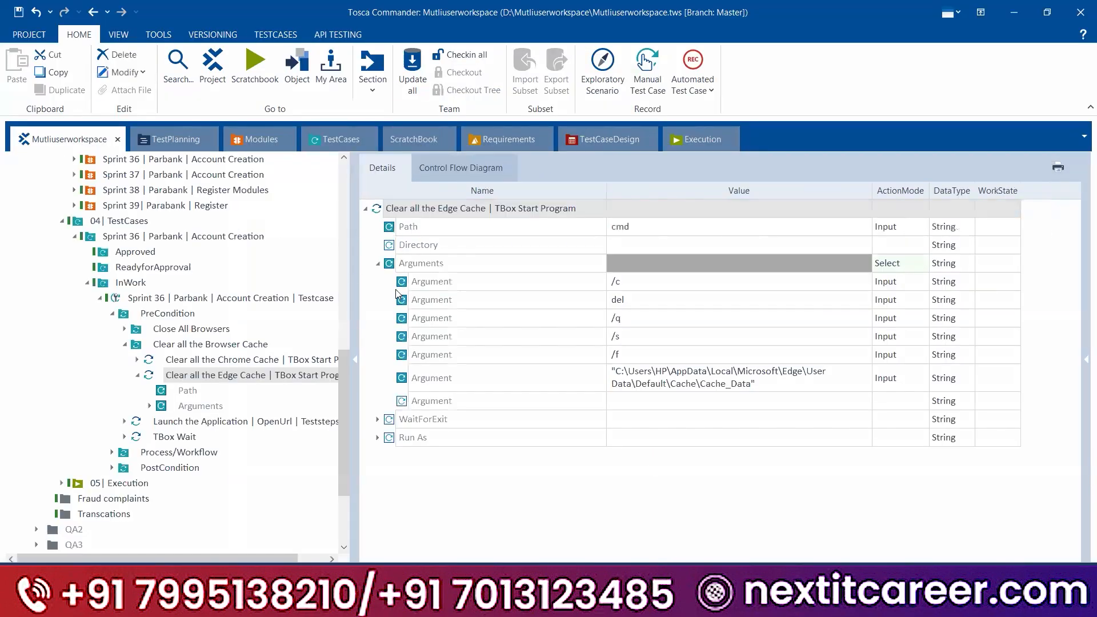
# - Run the whole Clear all the Browser Cache folder in ScratchBook and return to the workspace
pyautogui.click(215, 359)
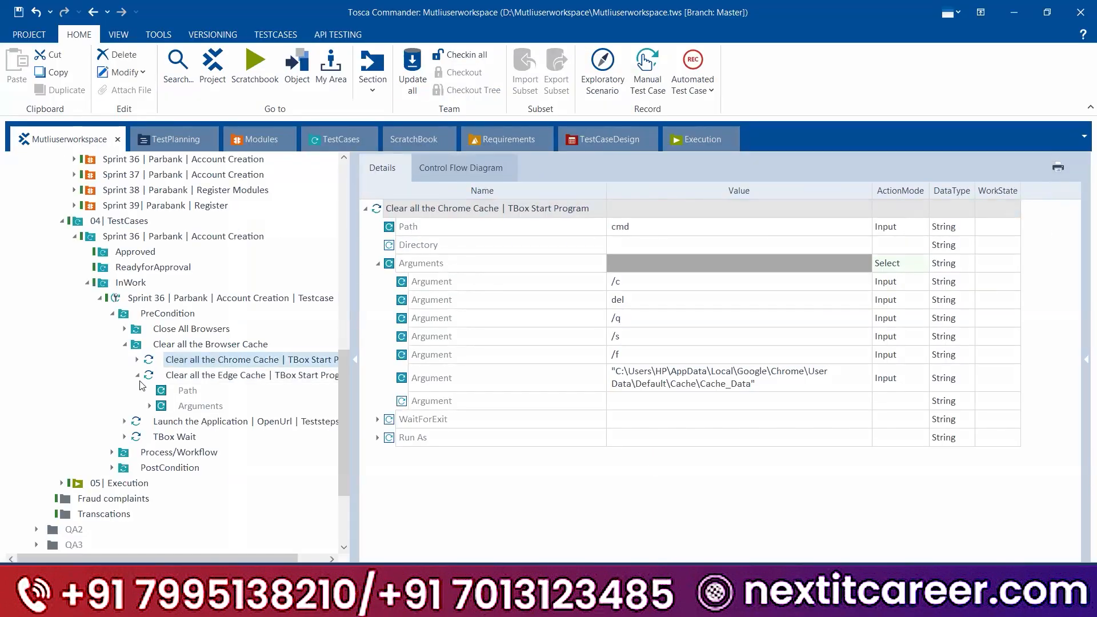
pyautogui.click(138, 375)
pyautogui.click(200, 344)
pyautogui.rightClick(198, 345)
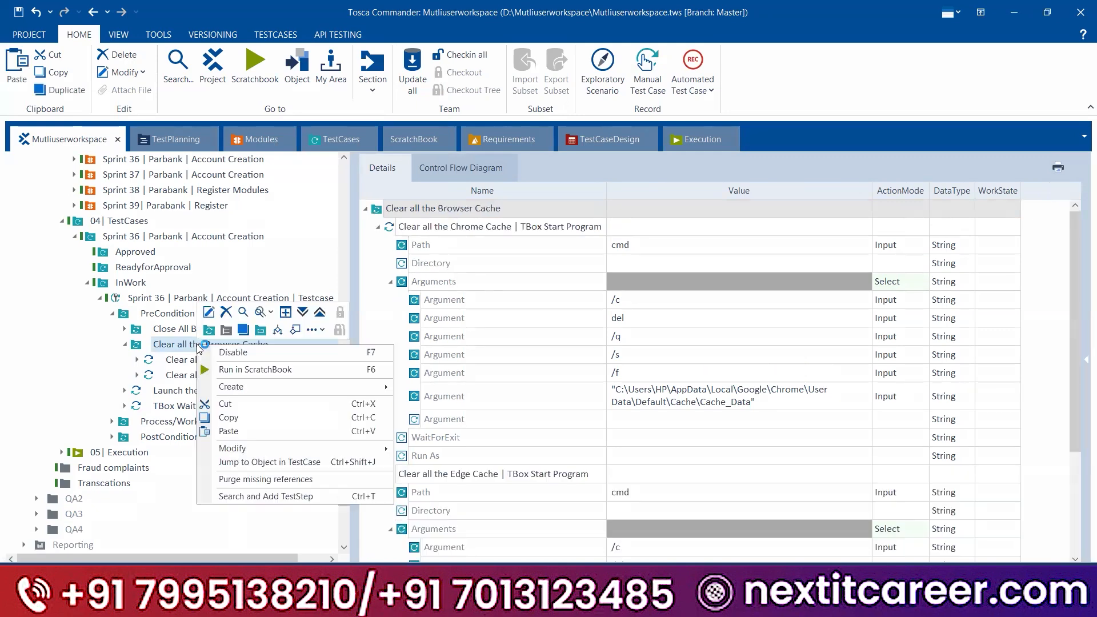
pyautogui.click(246, 369)
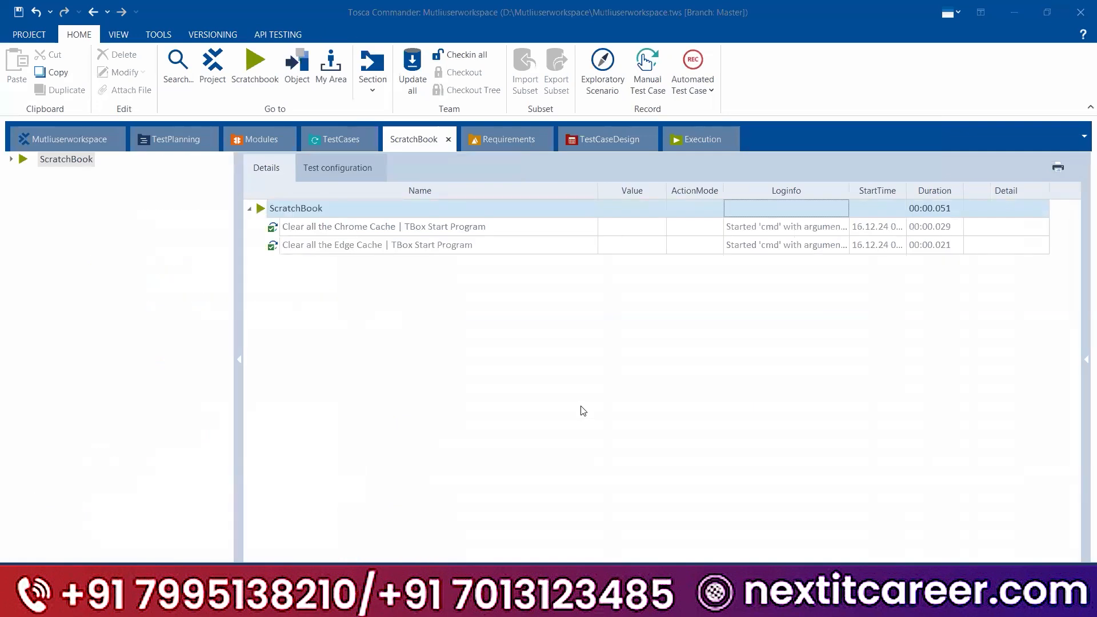
pyautogui.click(63, 141)
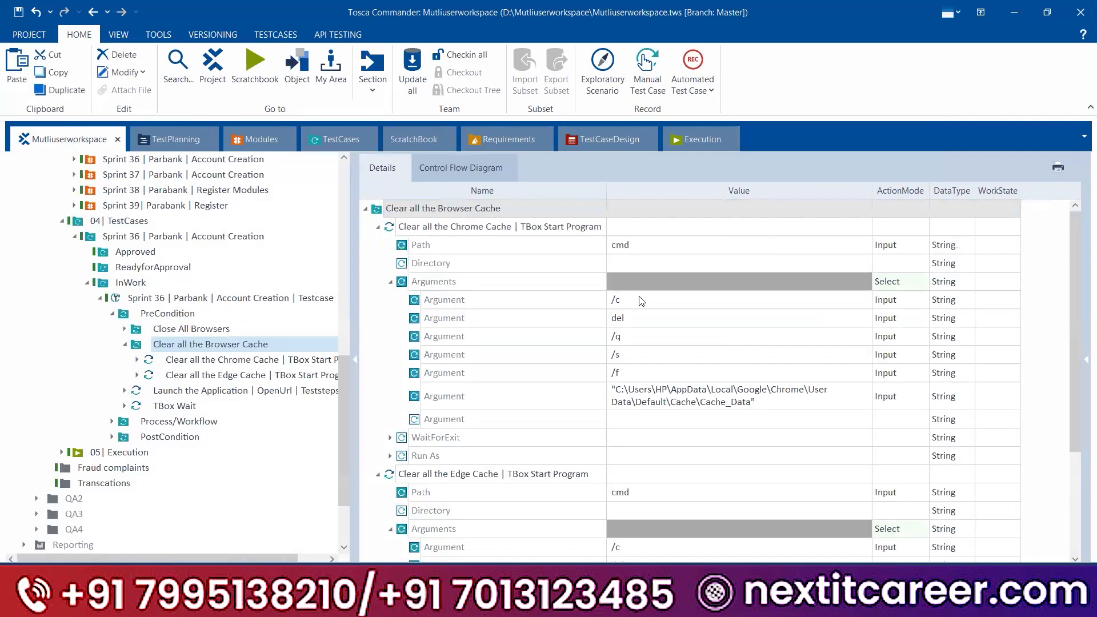
# - Inspect the cmd path of the Clear all the Chrome Cache step, then launch cmd from the Windows Run dialog and minimise its window
pyautogui.click(378, 475)
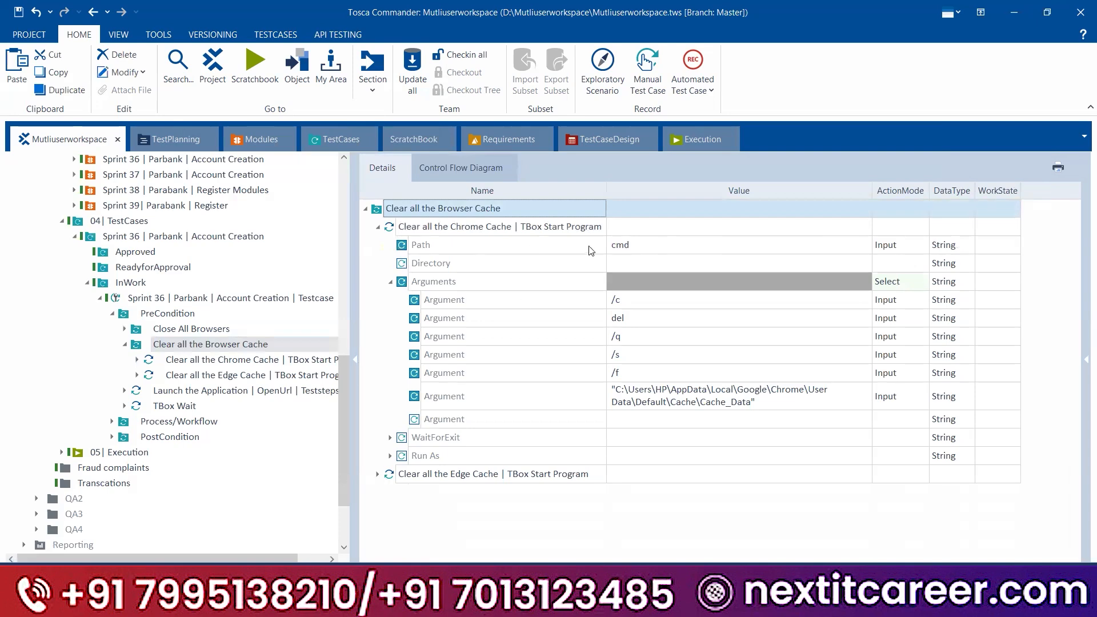
pyautogui.moveTo(606, 193)
pyautogui.mouseDown()
pyautogui.moveTo(863, 191)
pyautogui.moveTo(623, 193)
pyautogui.mouseUp()
pyautogui.click(640, 246)
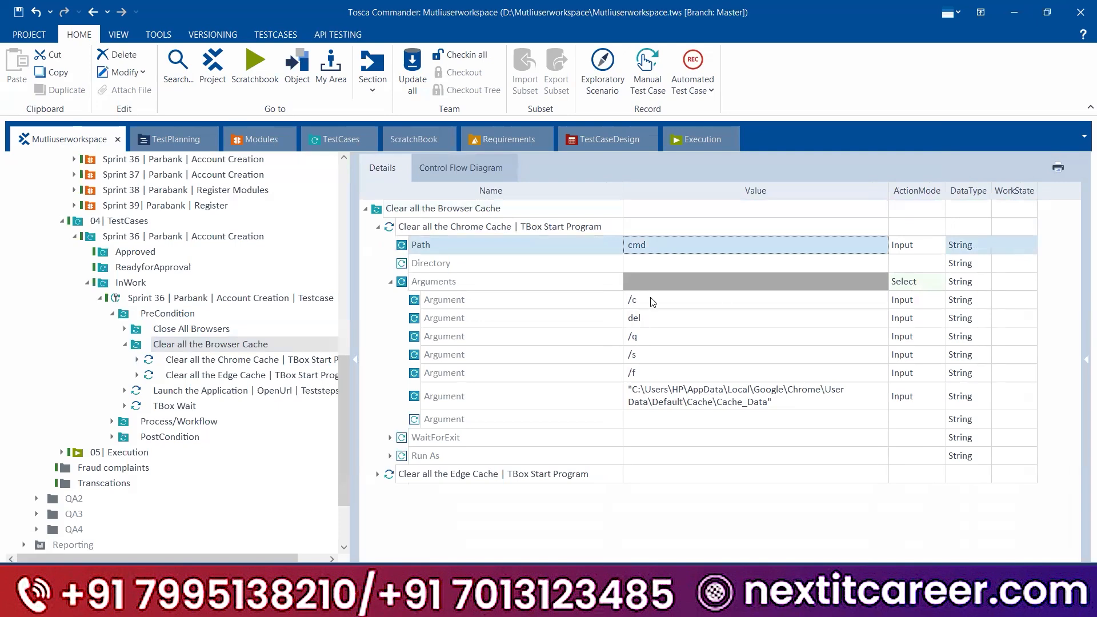
pyautogui.press('super+r')
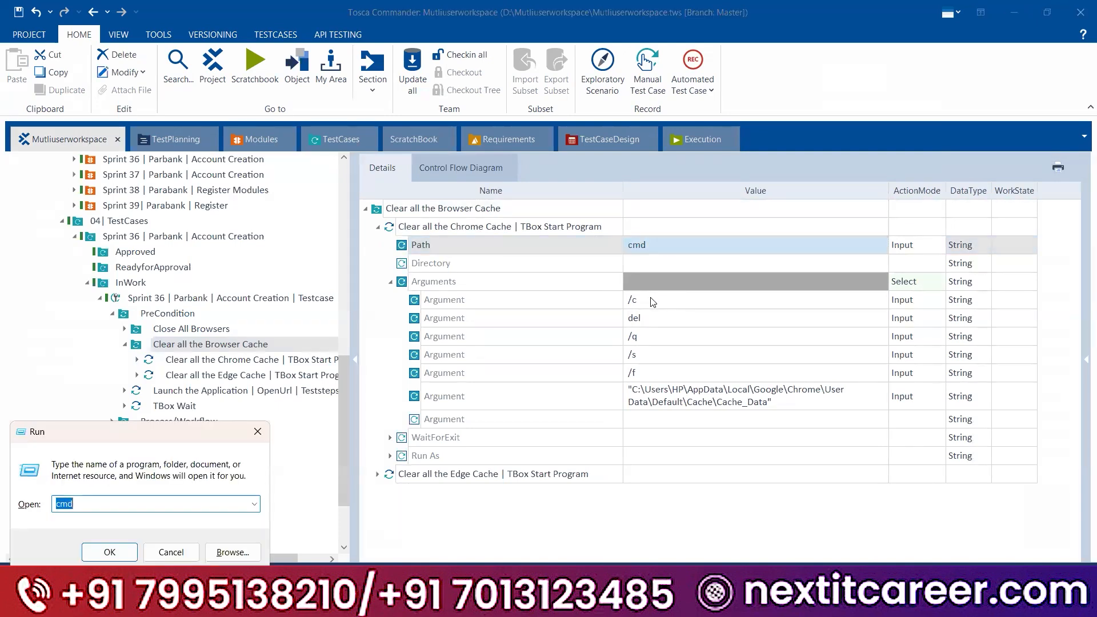
pyautogui.press('BackSpace')
pyautogui.write('cmd')
pyautogui.press('Return')
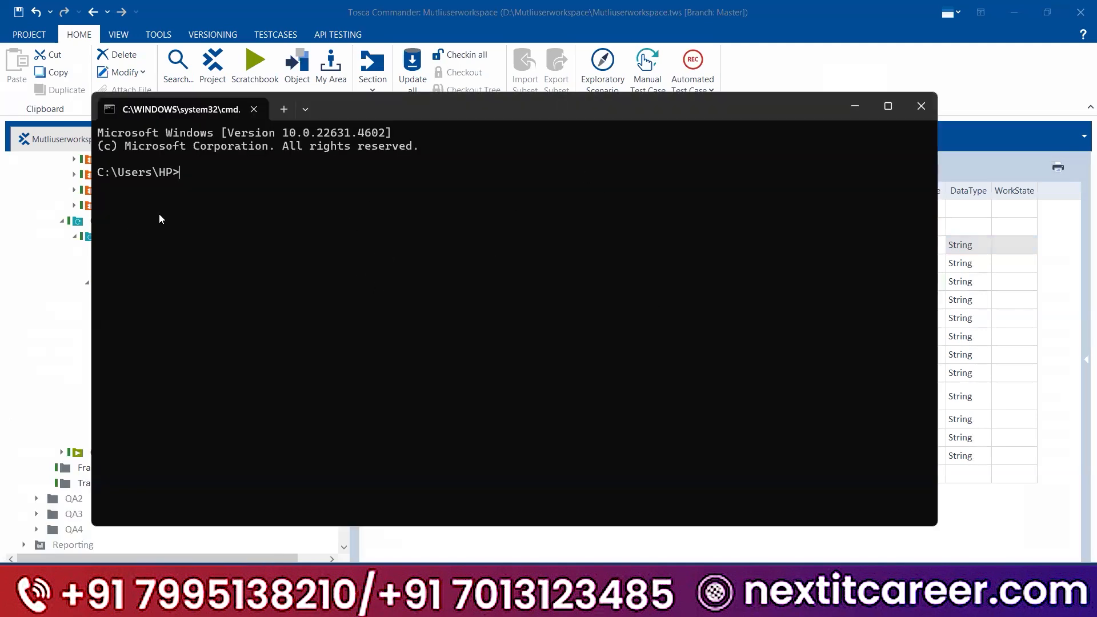
pyautogui.click(855, 106)
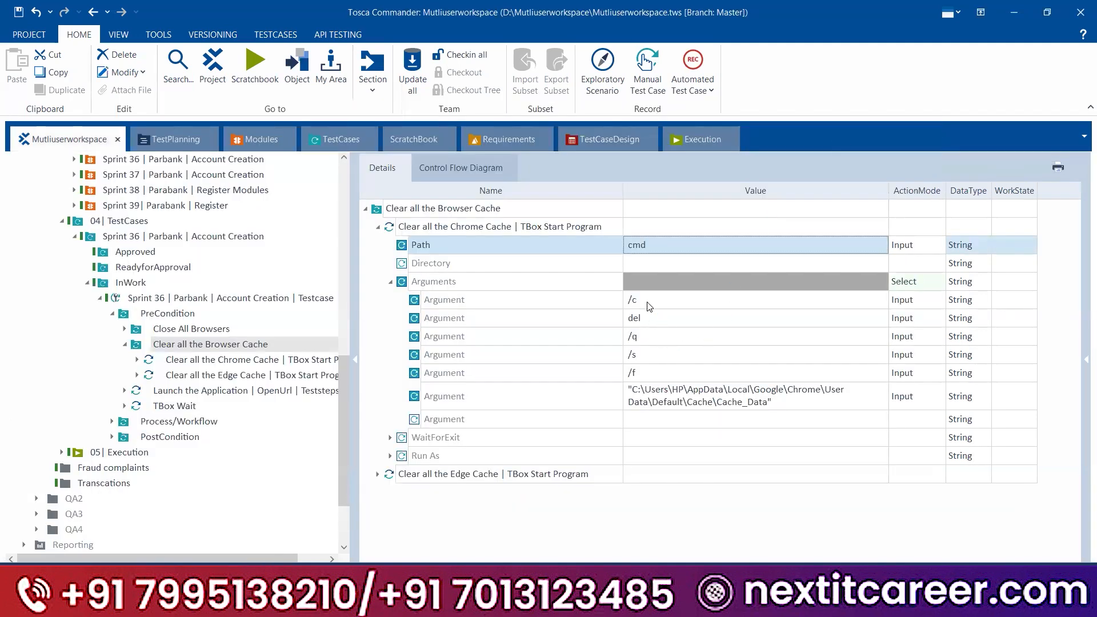
# - Compare the Cache_Data path arguments of the Chrome and Edge cache steps
pyautogui.click(658, 404)
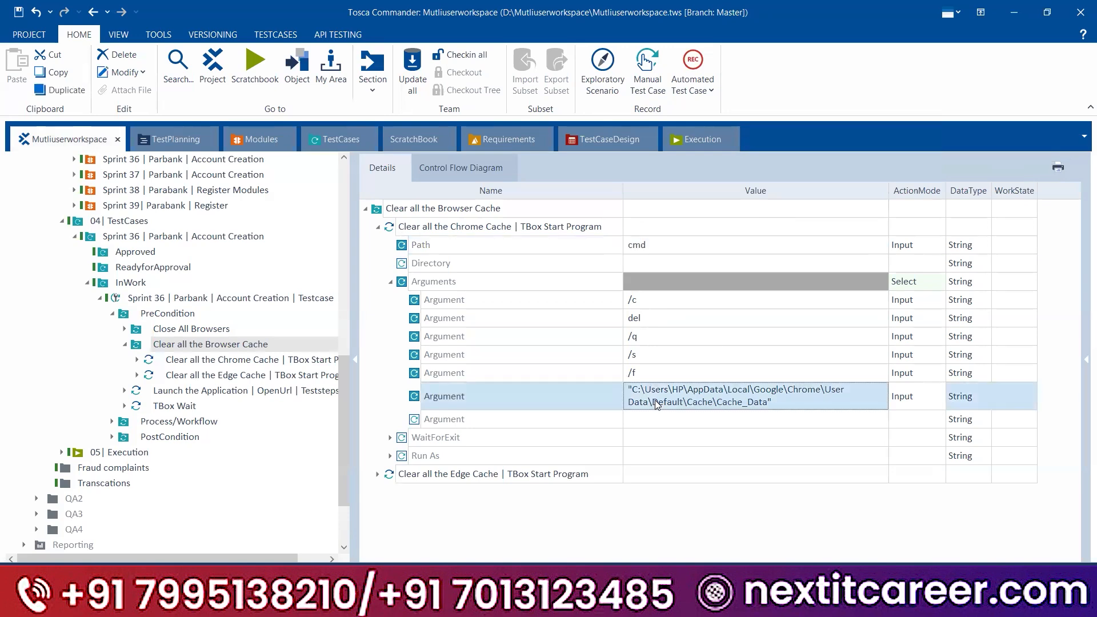
pyautogui.click(657, 404)
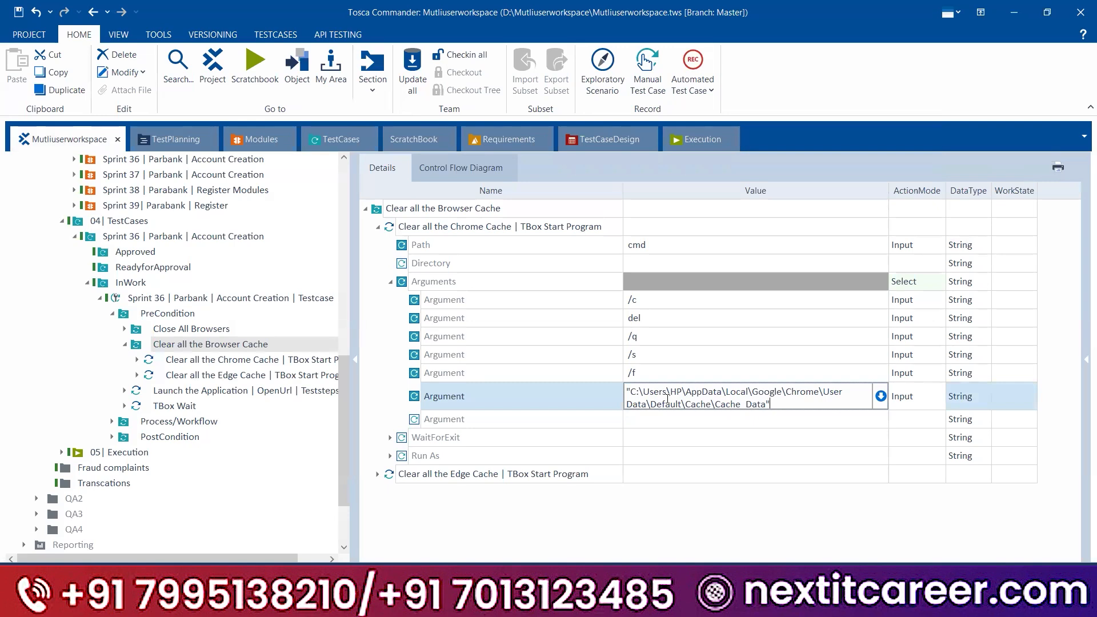
pyautogui.click(234, 377)
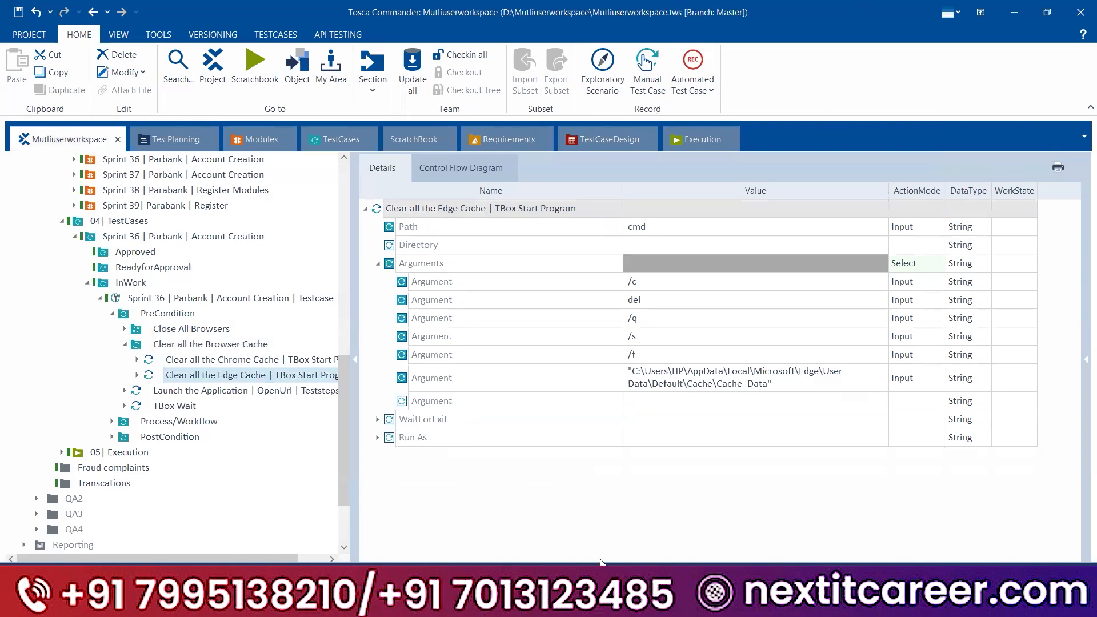
pyautogui.click(740, 382)
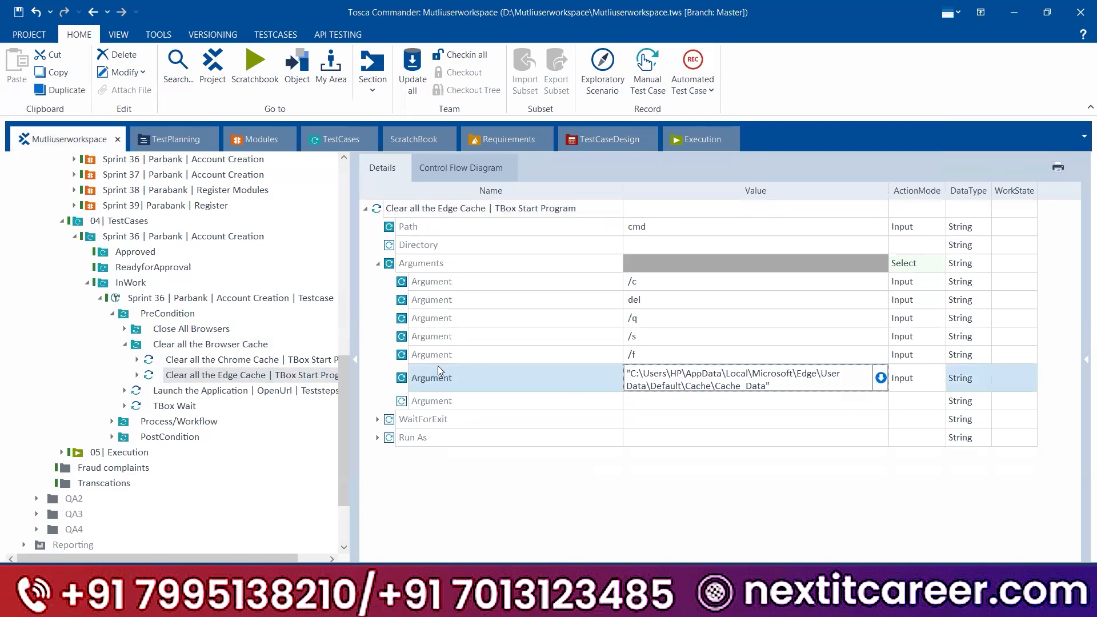
pyautogui.click(205, 360)
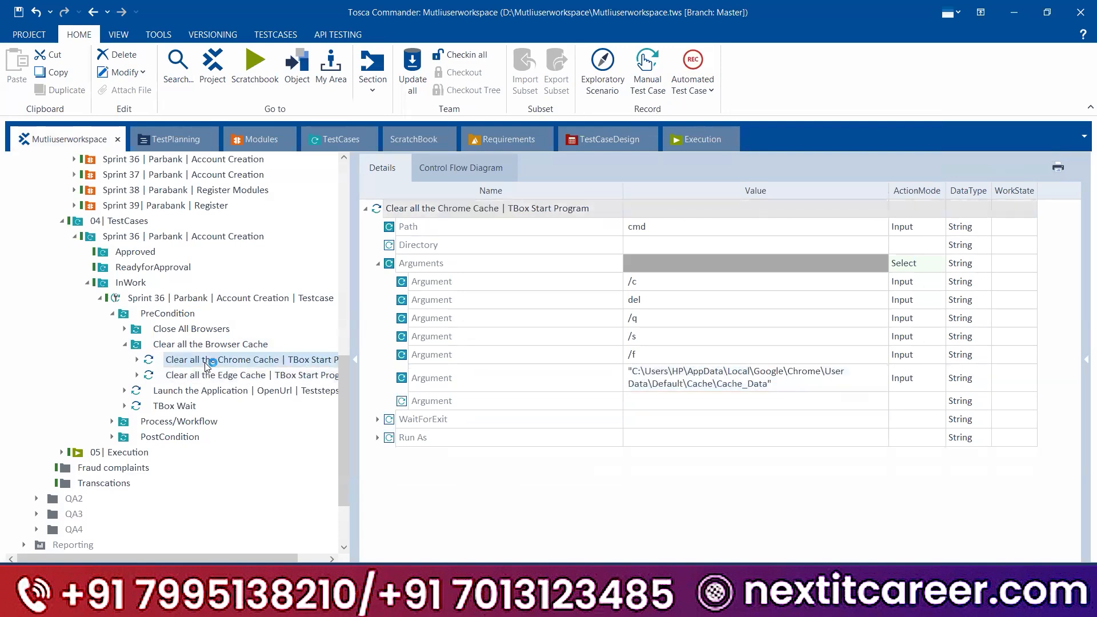
pyautogui.click(211, 376)
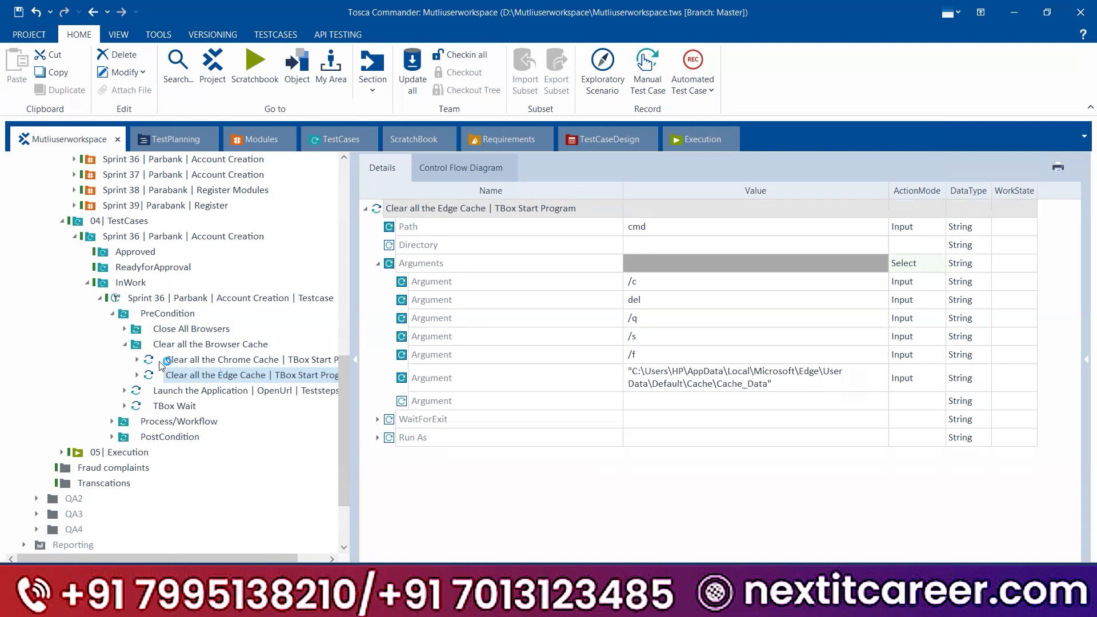
# - Review the PreCondition folder's Close All Browsers and Clear all the Browser Cache subfolders
pyautogui.click(125, 345)
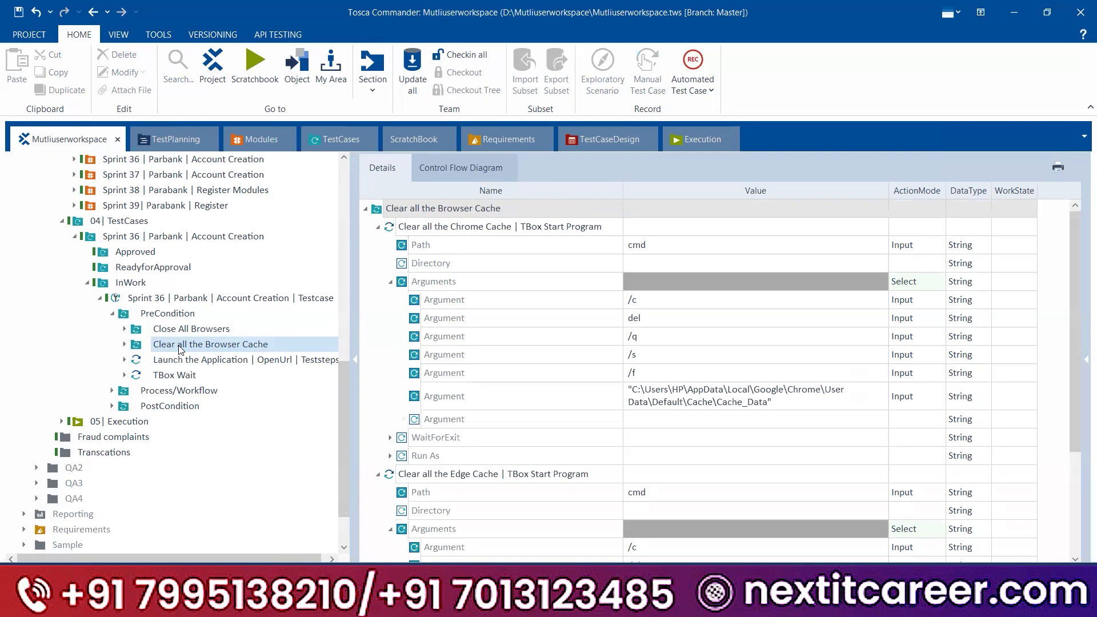
pyautogui.click(161, 315)
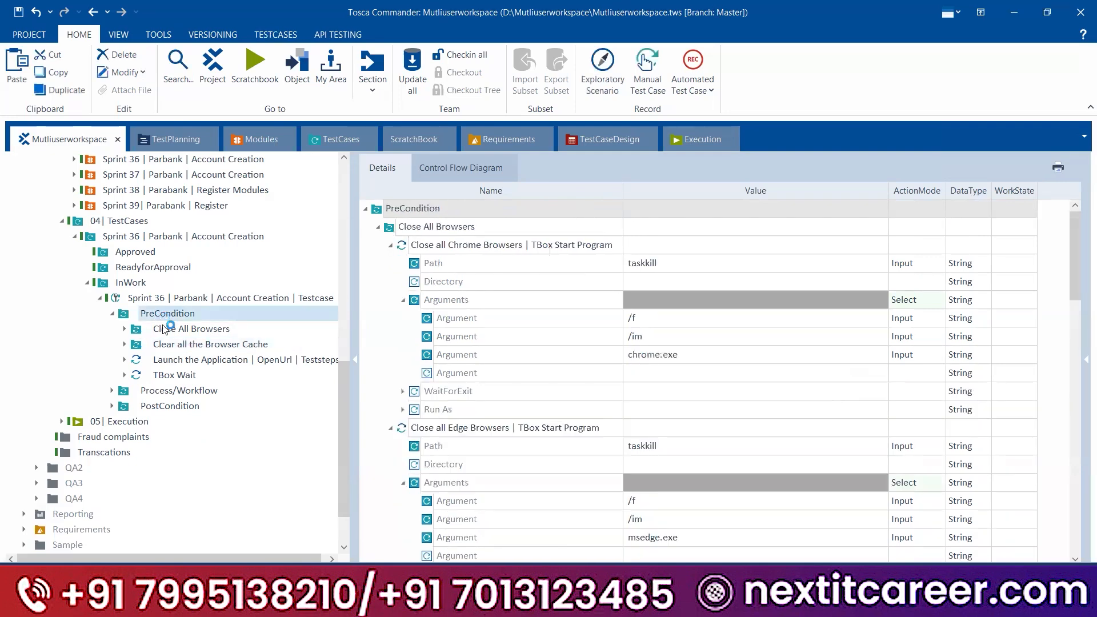
pyautogui.click(169, 330)
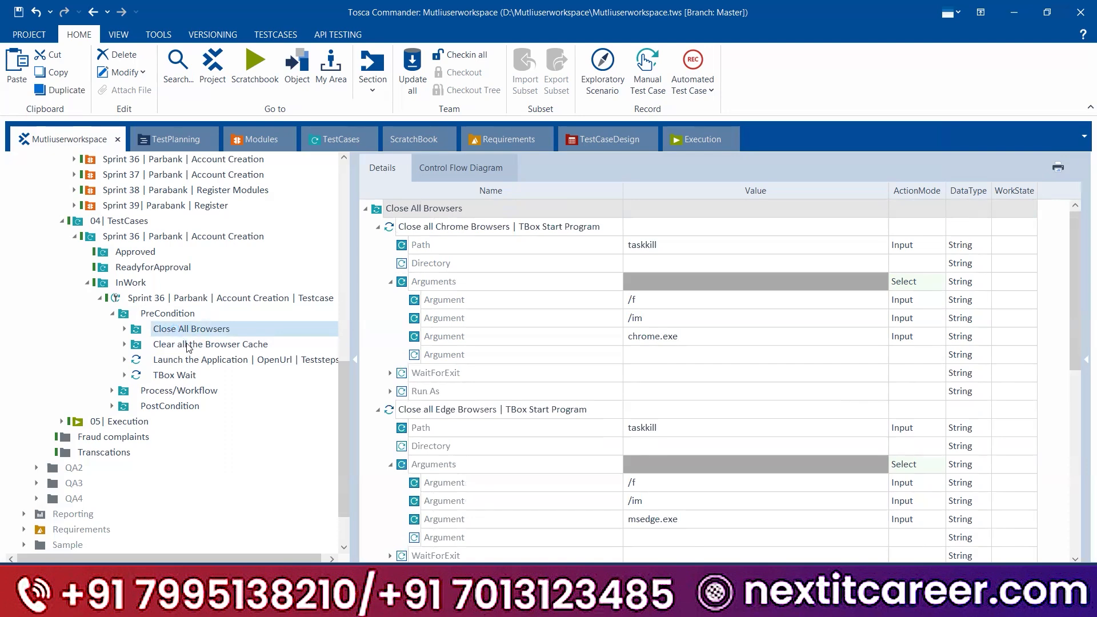
pyautogui.click(188, 345)
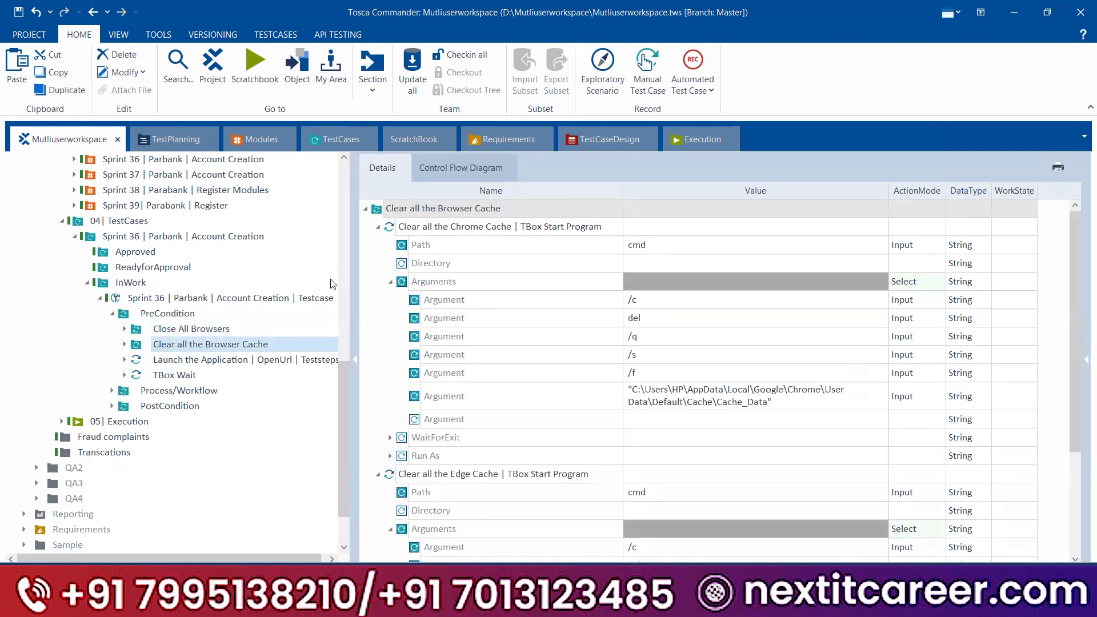
pyautogui.click(377, 227)
# - Switch to Notepad and note cmd, /c, del, /q, /s, /f and the line "Path of chrome or edge browser cache in C drive -->"
pyautogui.click(497, 603)
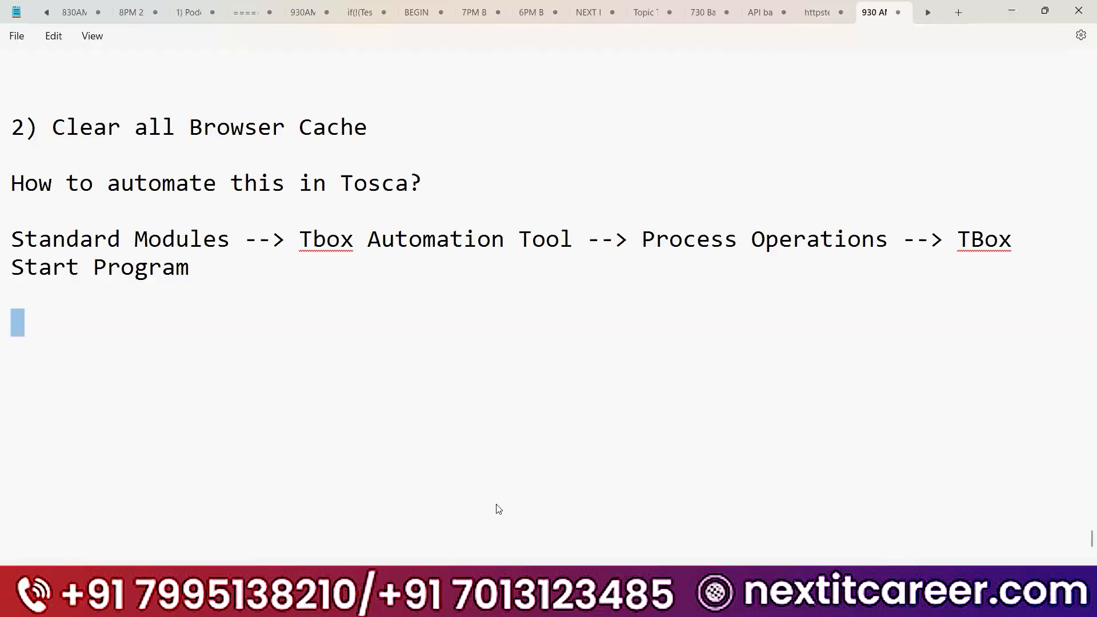
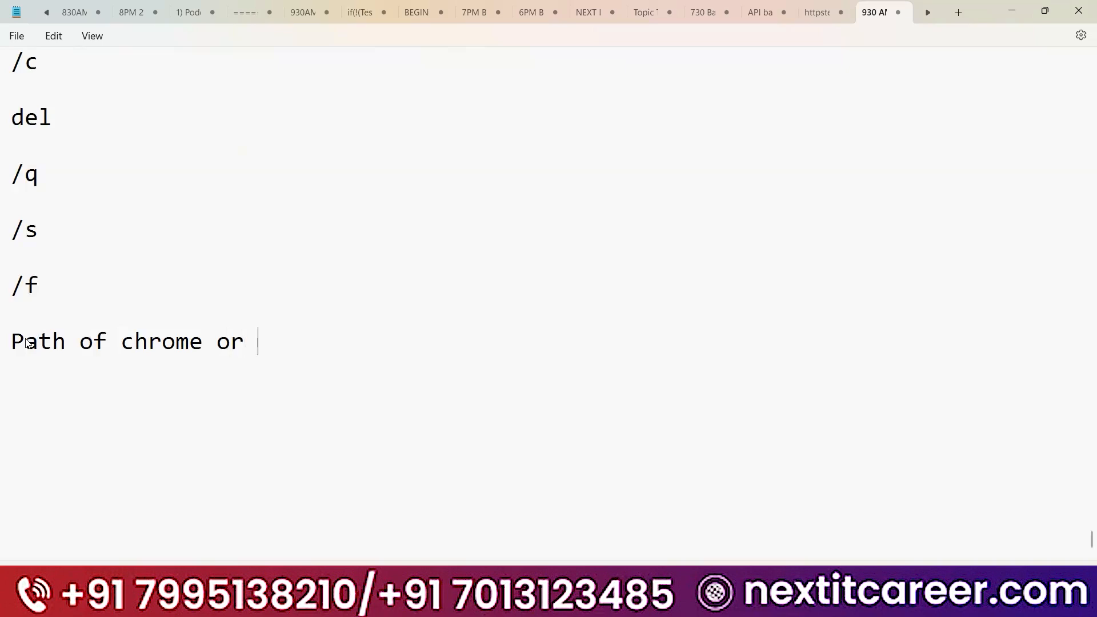
pyautogui.write('ws')
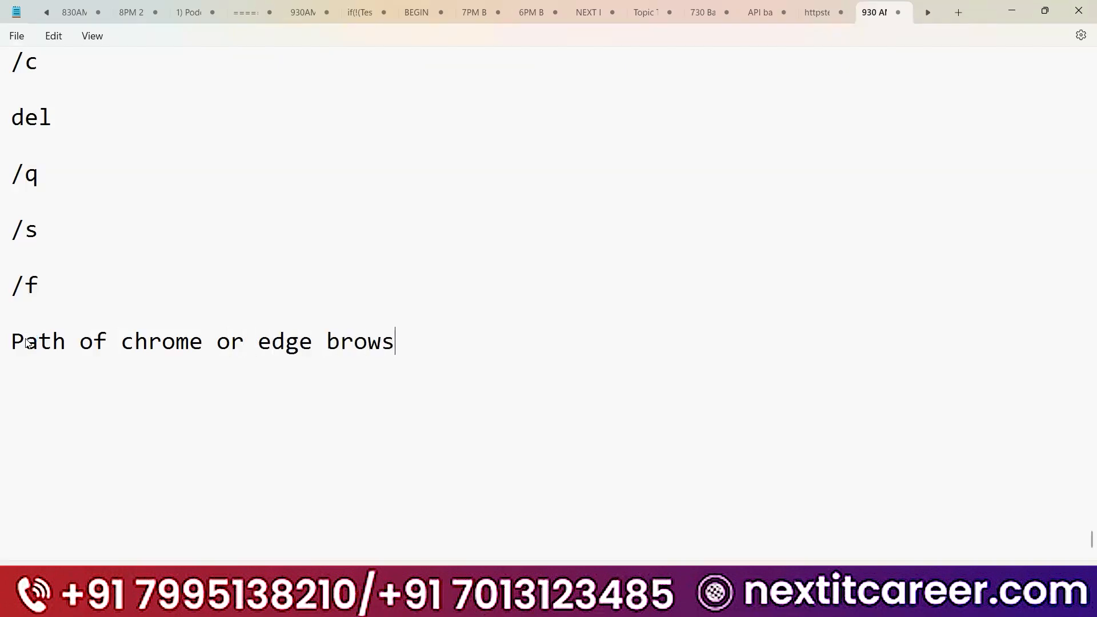
pyautogui.write('er cache')
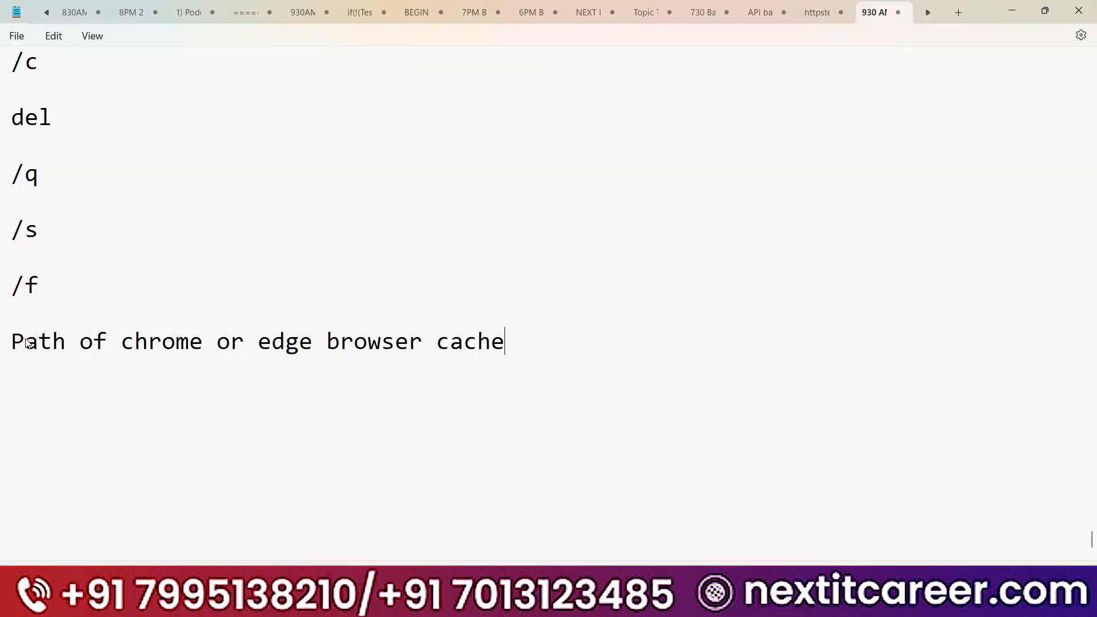
pyautogui.write(' in C dribe')
pyautogui.press('BackSpace')
pyautogui.press('BackSpace')
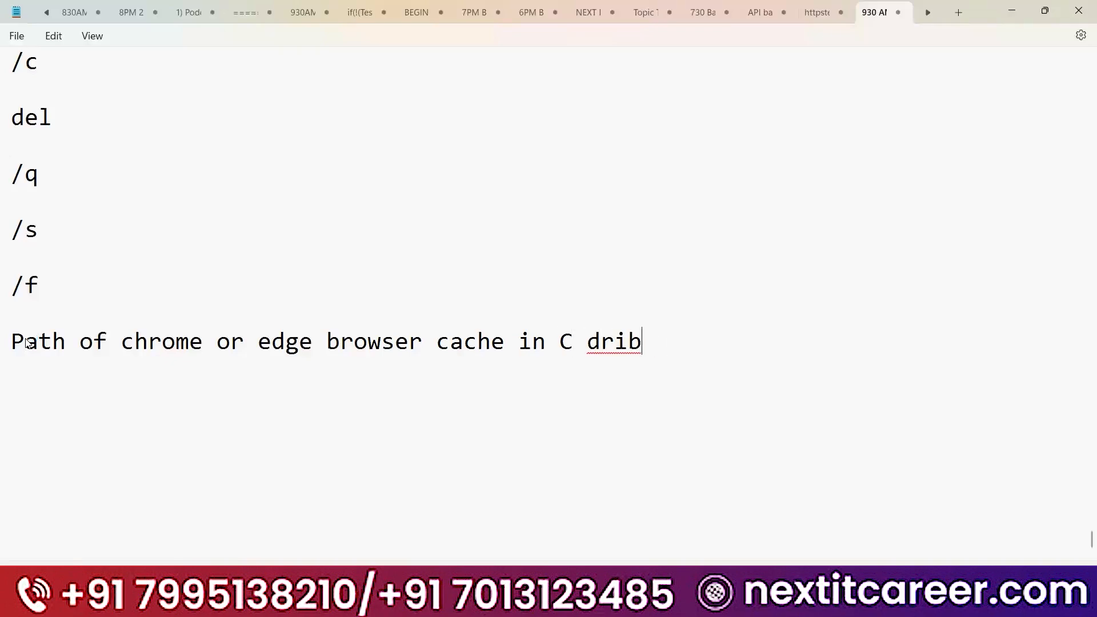
pyautogui.write('ve -->')
# - Copy the Edge Cache_Data path from the Edge cache step's sixth argument in Tosca Commander and paste it below the path line in Notepad
pyautogui.hotkey('alt', 'Tab')
pyautogui.click(642, 414)
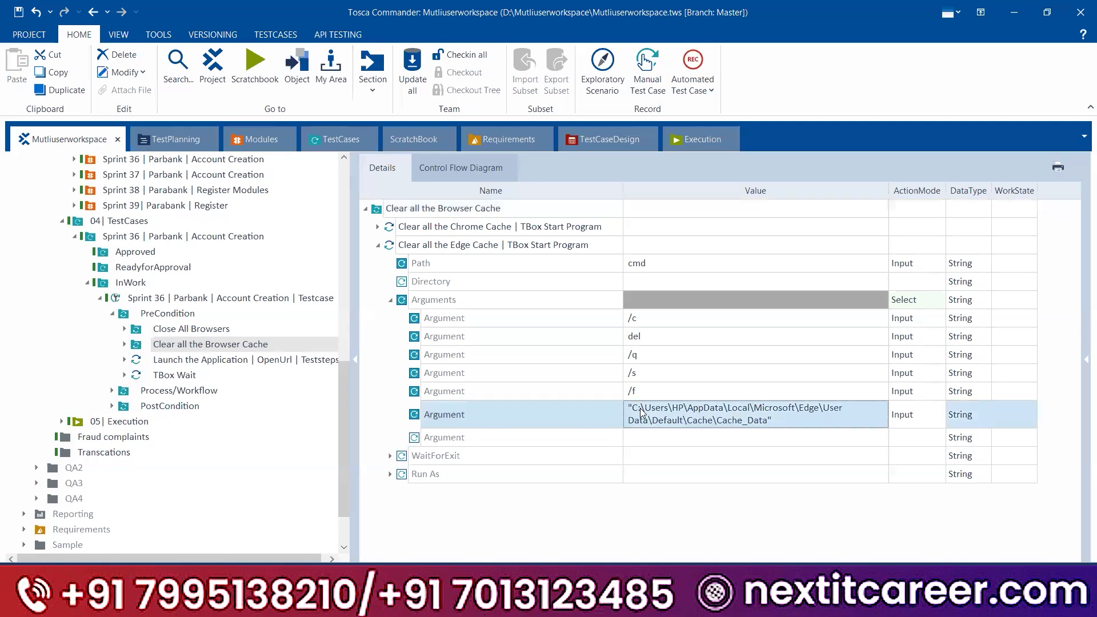
pyautogui.hotkey('ctrl', 'a')
pyautogui.hotkey('ctrl', 'c')
pyautogui.hotkey('alt', 'Tab')
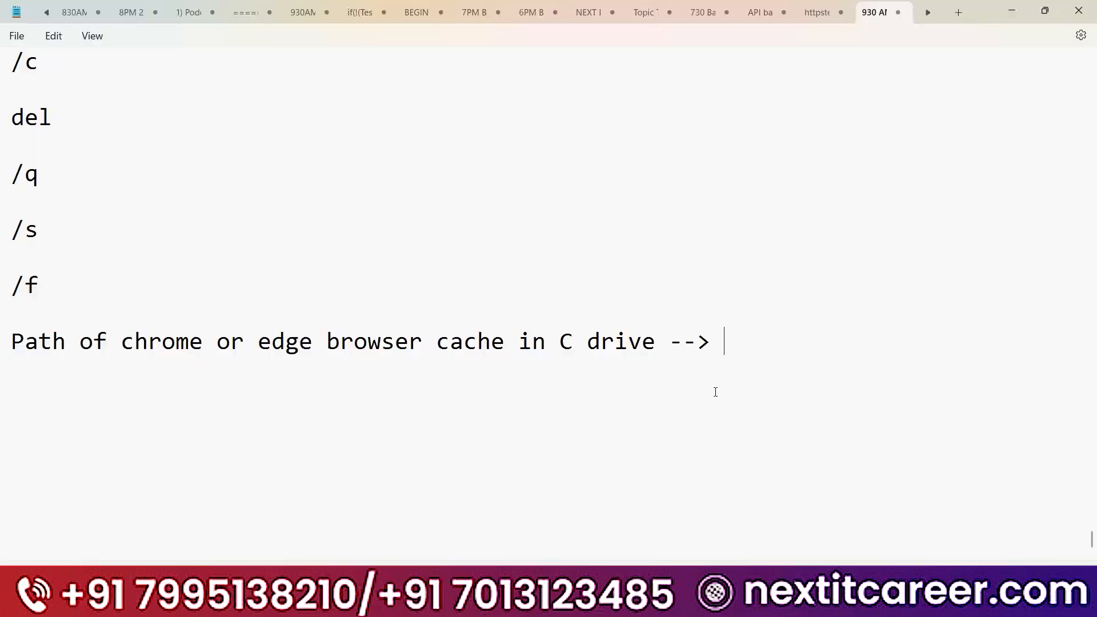
pyautogui.press('Return')
pyautogui.press('Return')
pyautogui.hotkey('ctrl', 'v')
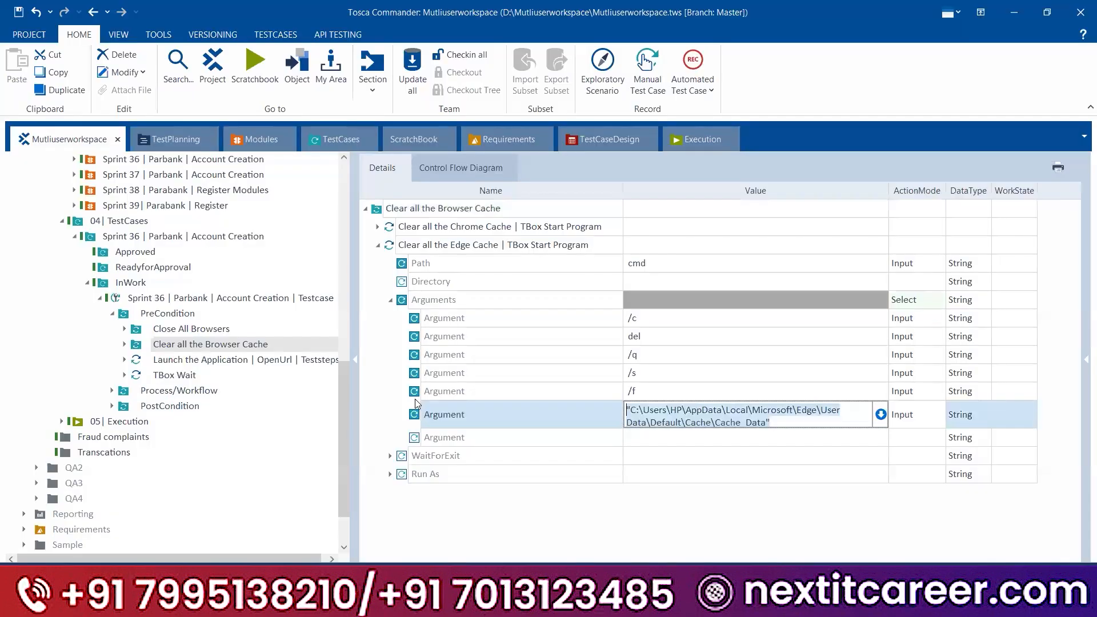
# - Copy the Chrome Cache_Data path from the Chrome cache step's sixth argument in Tosca Commander and paste it above the Edge path in Notepad
pyautogui.hotkey('alt', 'Tab')
pyautogui.click(125, 344)
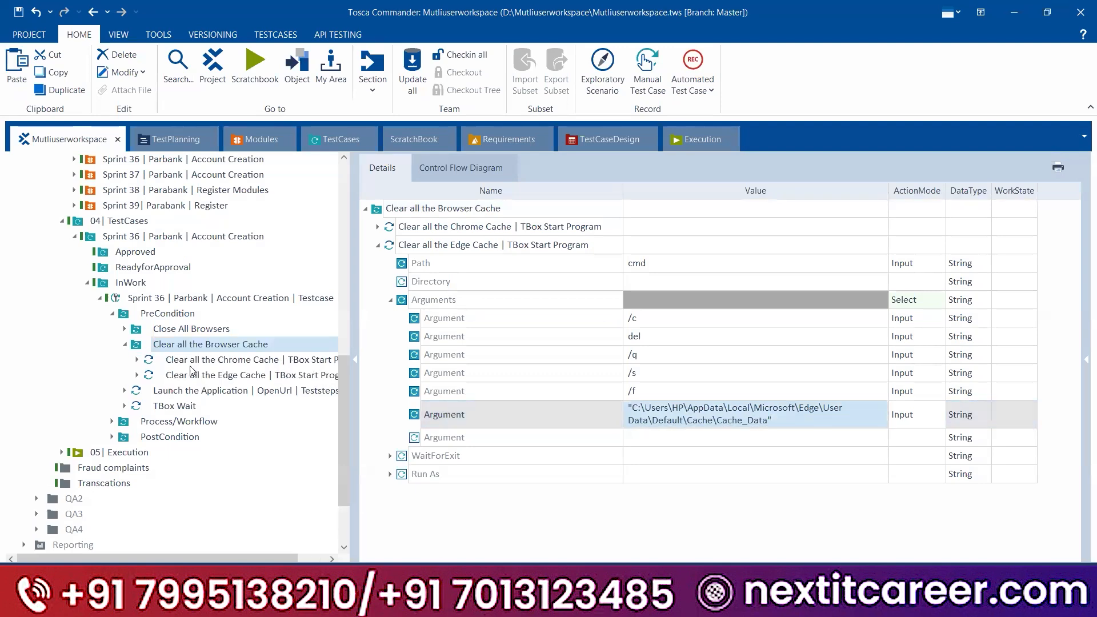
pyautogui.click(194, 360)
pyautogui.click(798, 381)
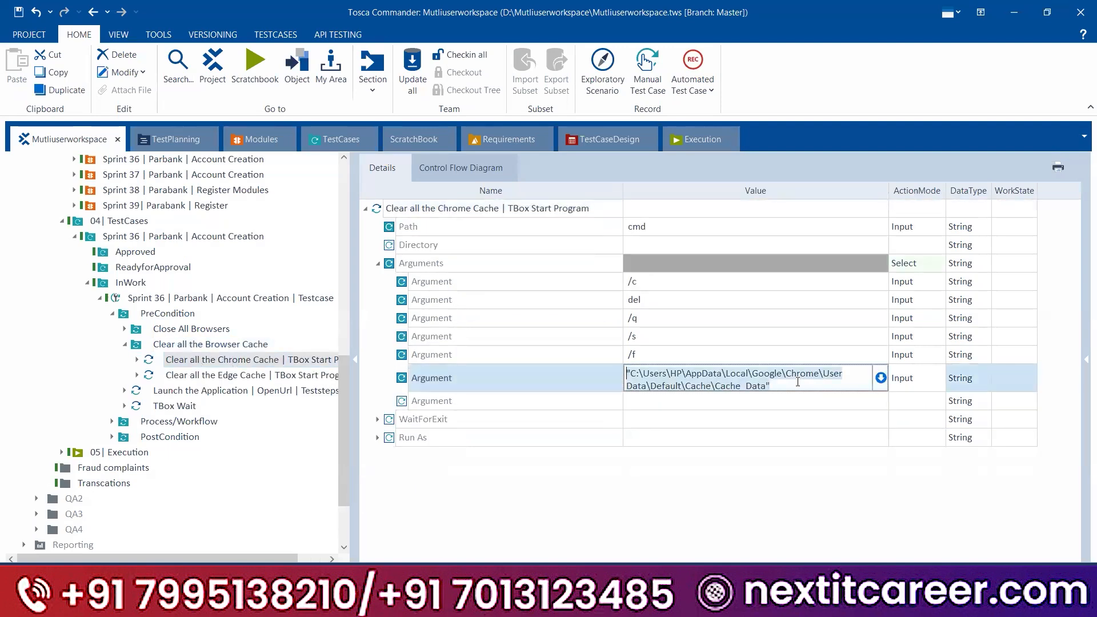
pyautogui.hotkey('alt', 'Tab')
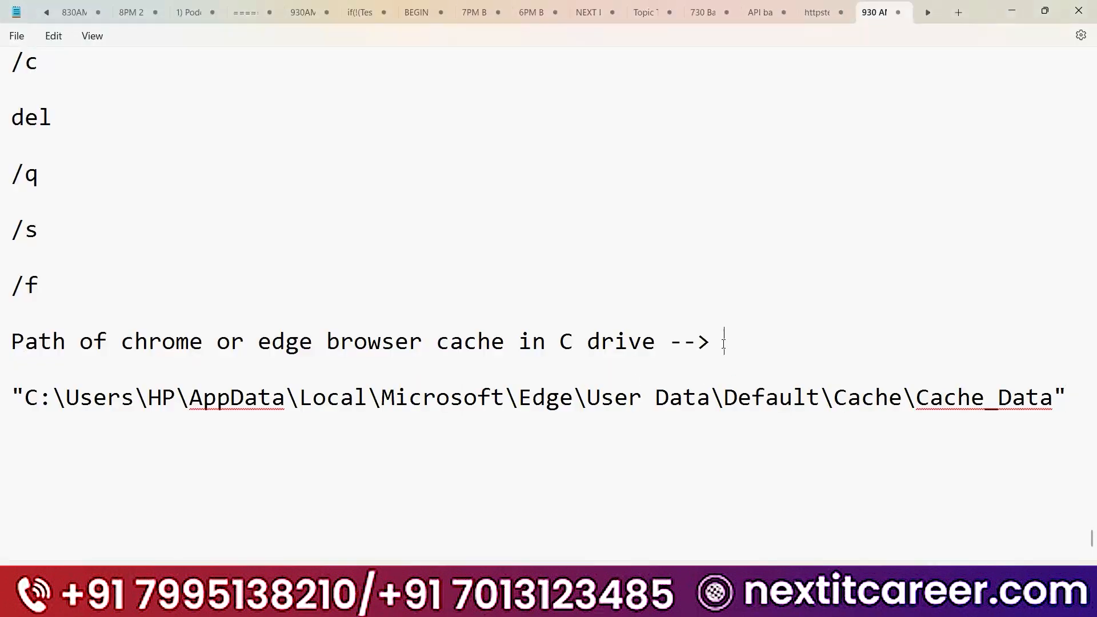
pyautogui.press('Return')
pyautogui.press('Return')
pyautogui.hotkey('ctrl', 'v')
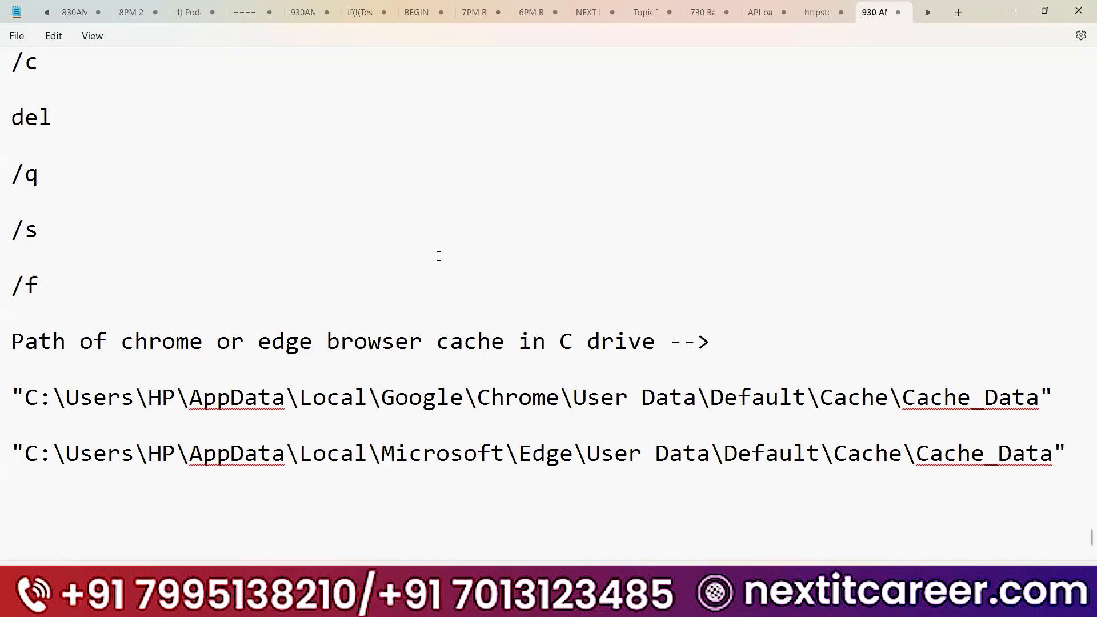
# - Review the notes on the module for clearing the browser cache, highlighting the Q2 question, TBox Start Program and the Standard Modules navigation path
pyautogui.scroll(5, 174, 269)
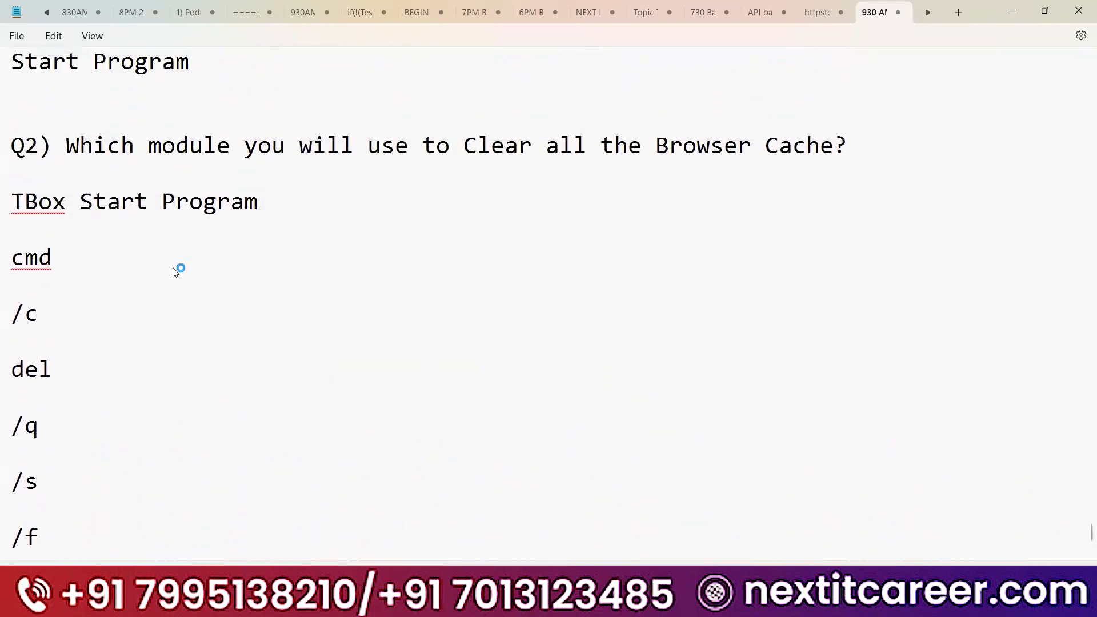
pyautogui.moveTo(62, 139); pyautogui.dragTo(880, 144)
pyautogui.click(233, 182)
pyautogui.moveTo(324, 215); pyautogui.dragTo(31, 208)
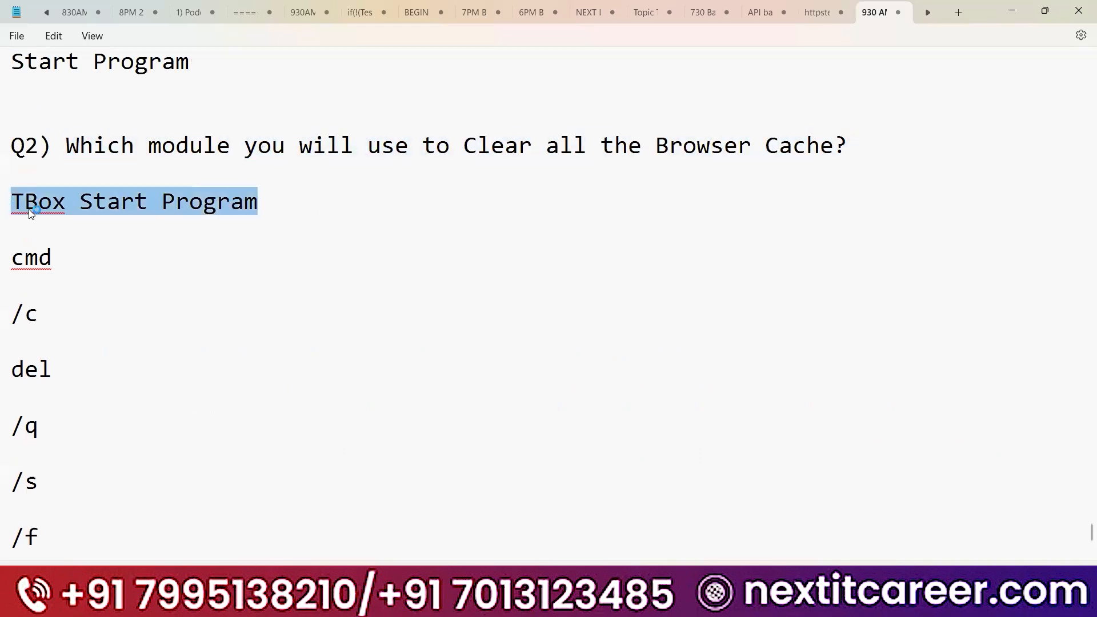
pyautogui.scroll(5, 216, 276)
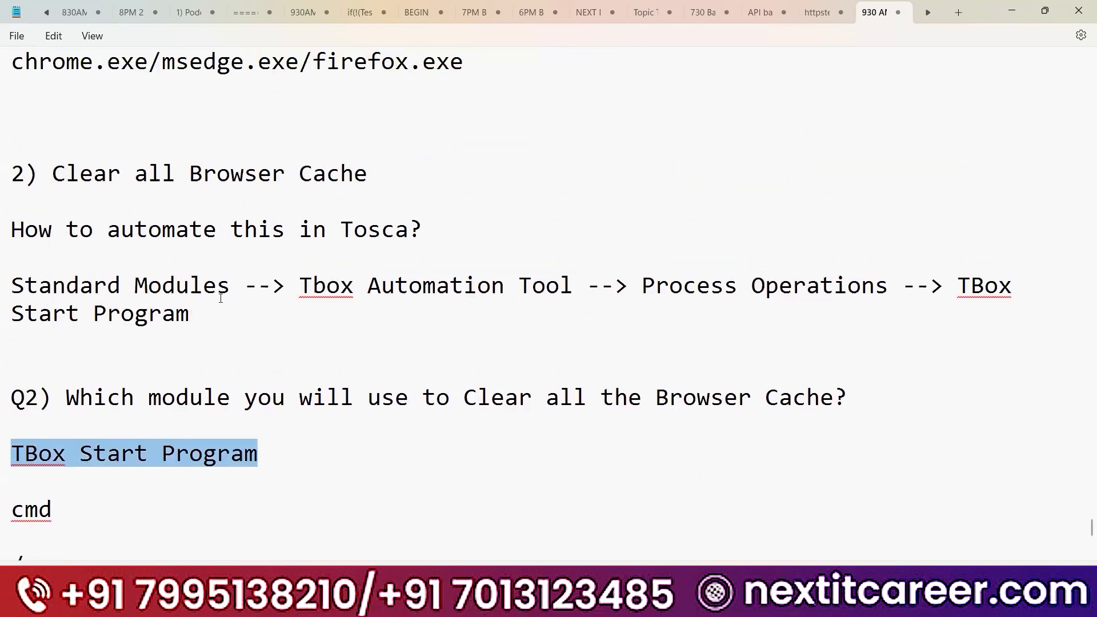
pyautogui.moveTo(94, 284); pyautogui.dragTo(206, 284)
pyautogui.moveTo(289, 285); pyautogui.dragTo(573, 285)
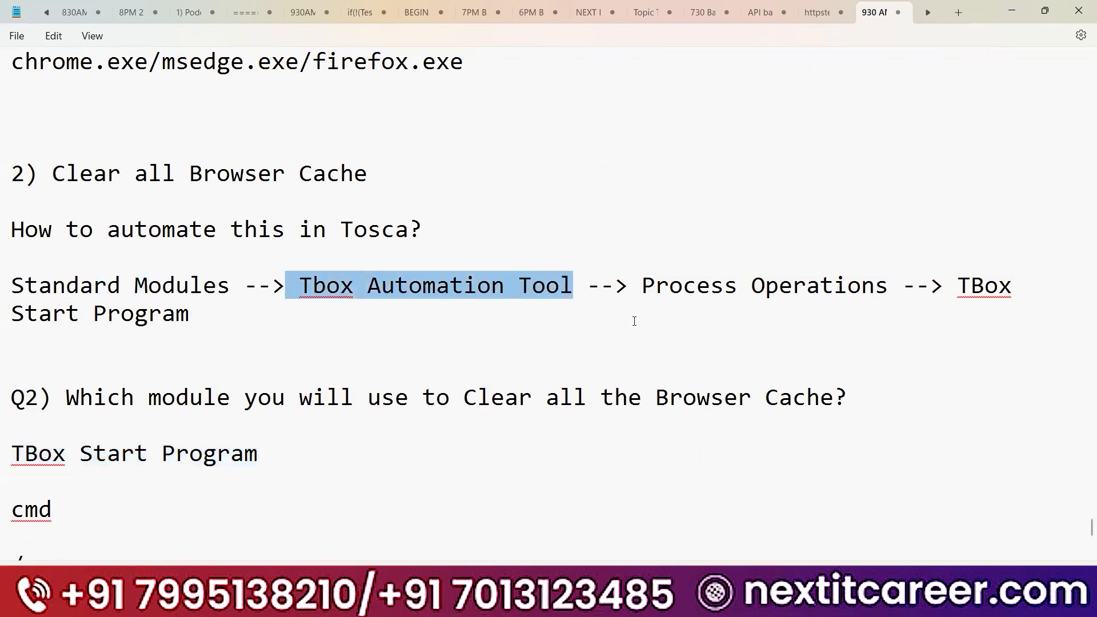
# - Highlight Process Operations and TBox Start Program in the notes' navigation path and end that path with a period
pyautogui.moveTo(642, 285); pyautogui.dragTo(876, 287)
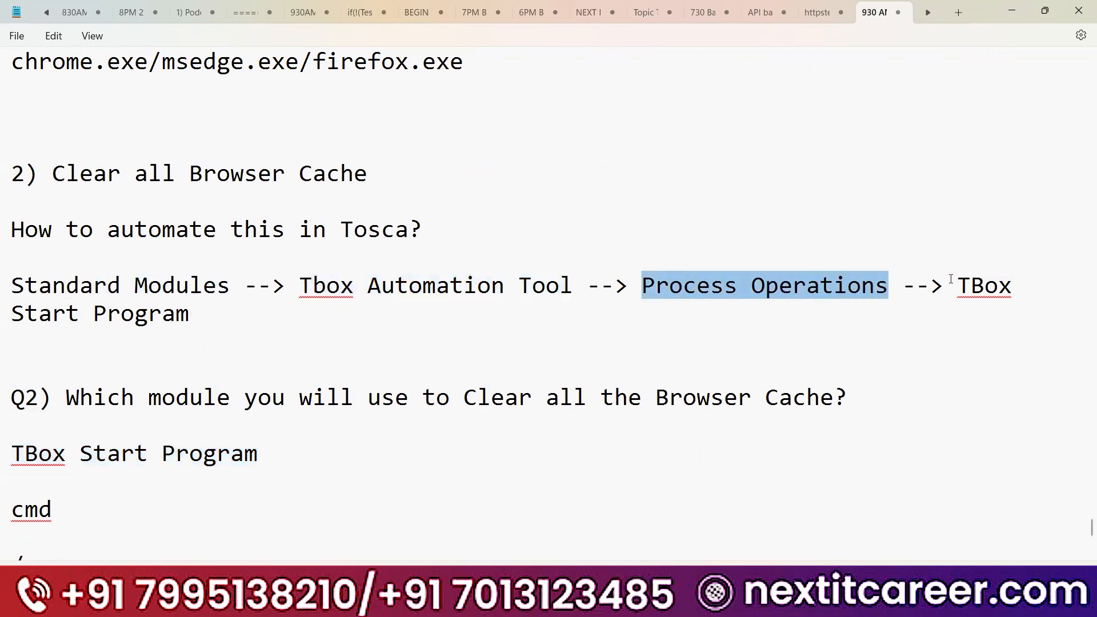
pyautogui.moveTo(951, 279); pyautogui.dragTo(975, 309)
pyautogui.click(213, 330)
pyautogui.click(197, 318)
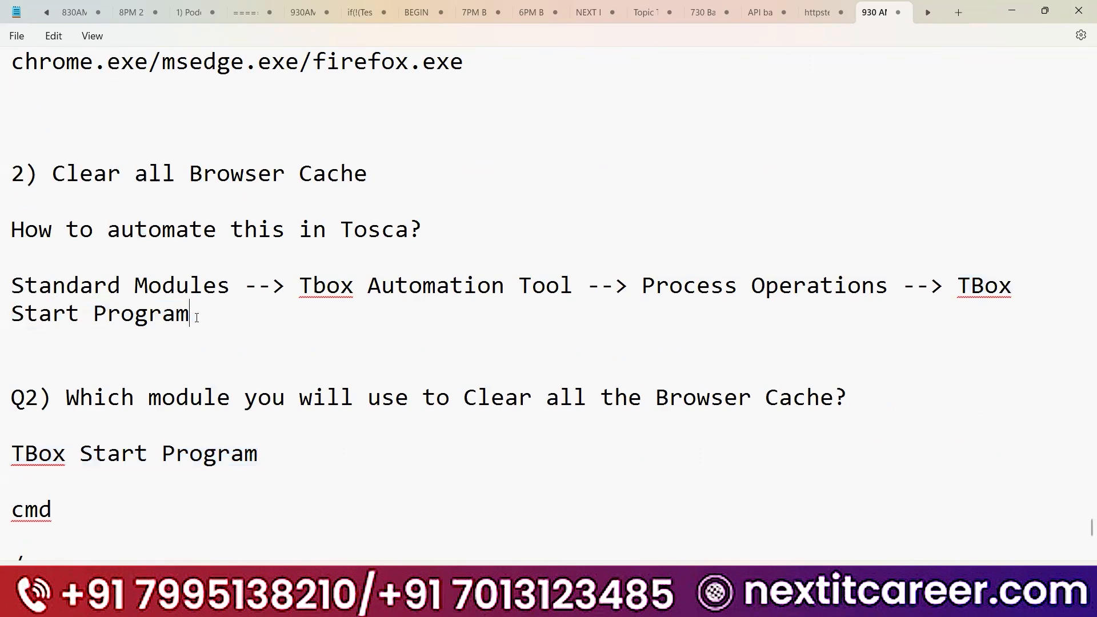
pyautogui.write('.')
# - Switch to Tosca Commander, open the test case's PreCondition folder and collapse its subfolders and steps to the top level
pyautogui.hotkey('alt', 'Tab')
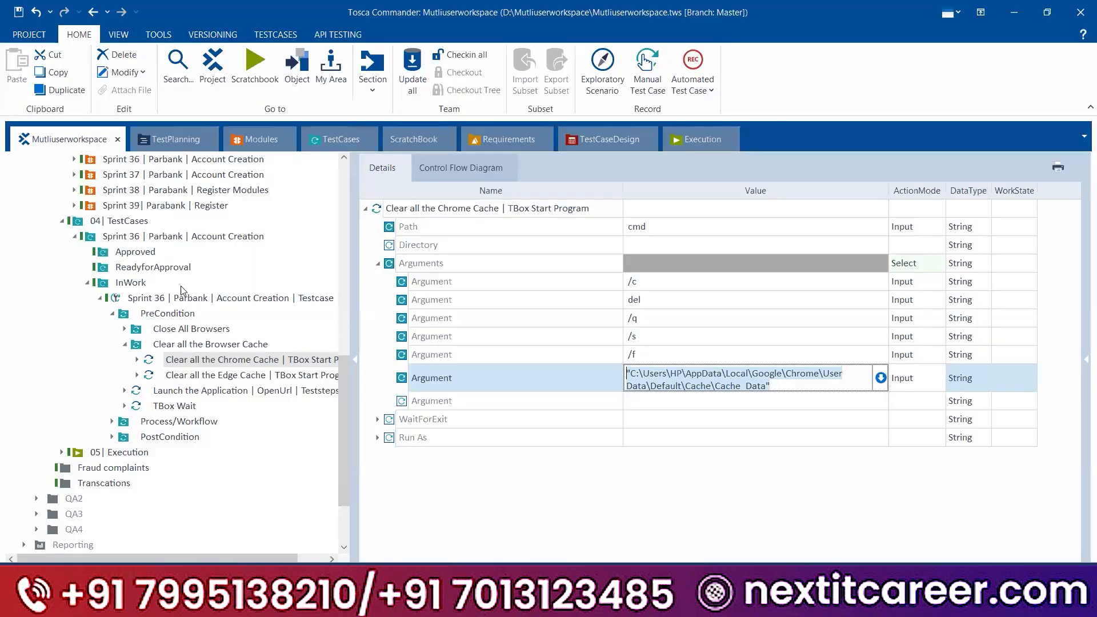
pyautogui.click(125, 344)
pyautogui.click(112, 313)
pyautogui.click(193, 297)
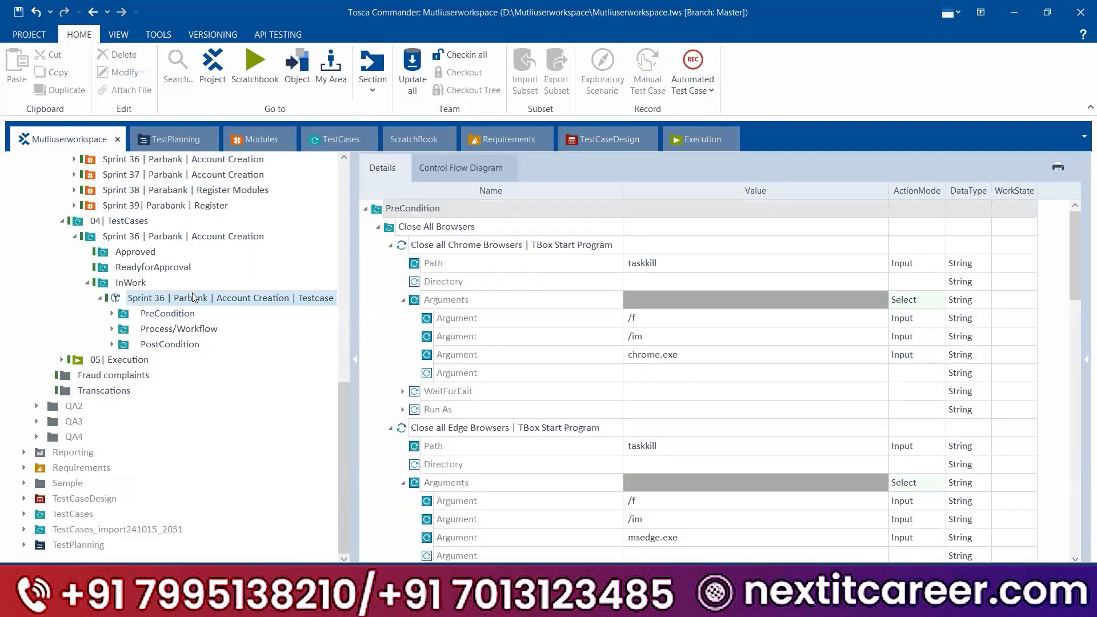
pyautogui.click(179, 312)
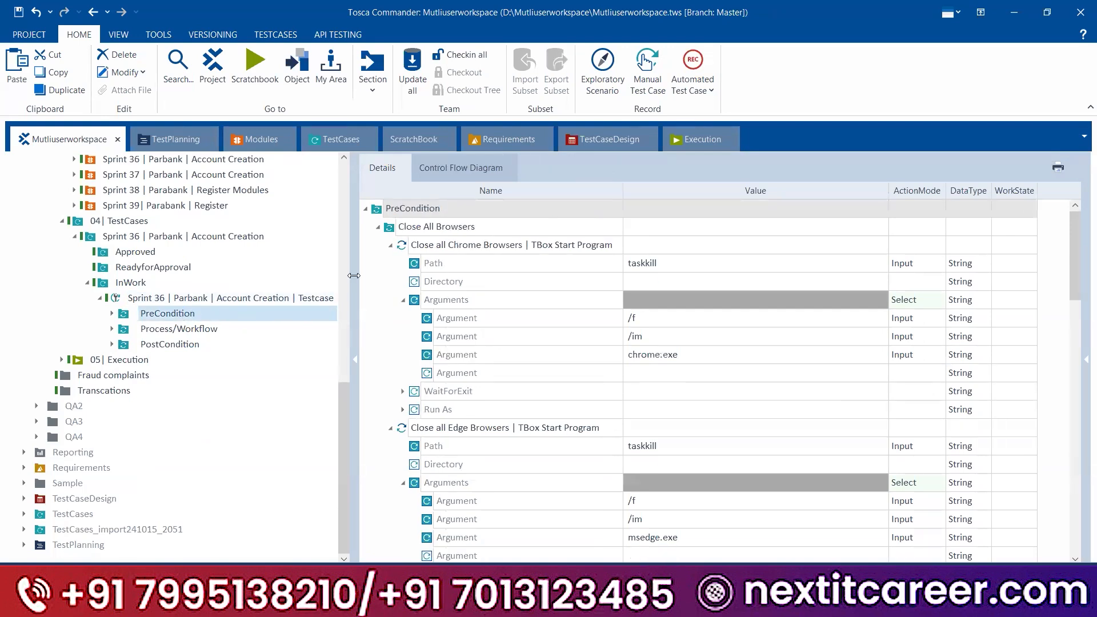
pyautogui.click(378, 227)
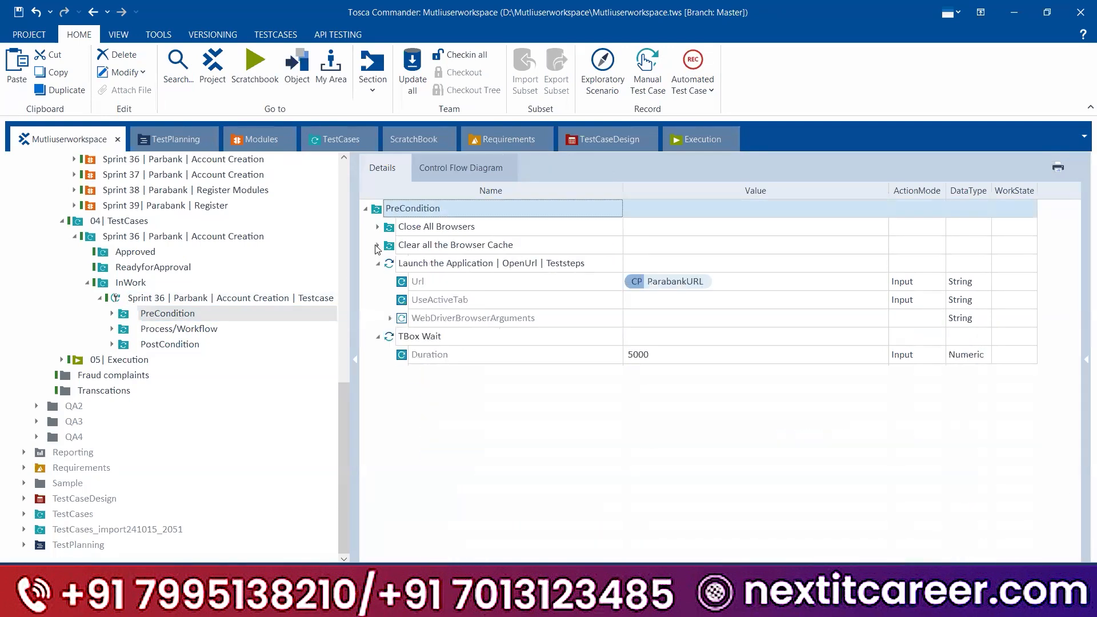
pyautogui.click(377, 264)
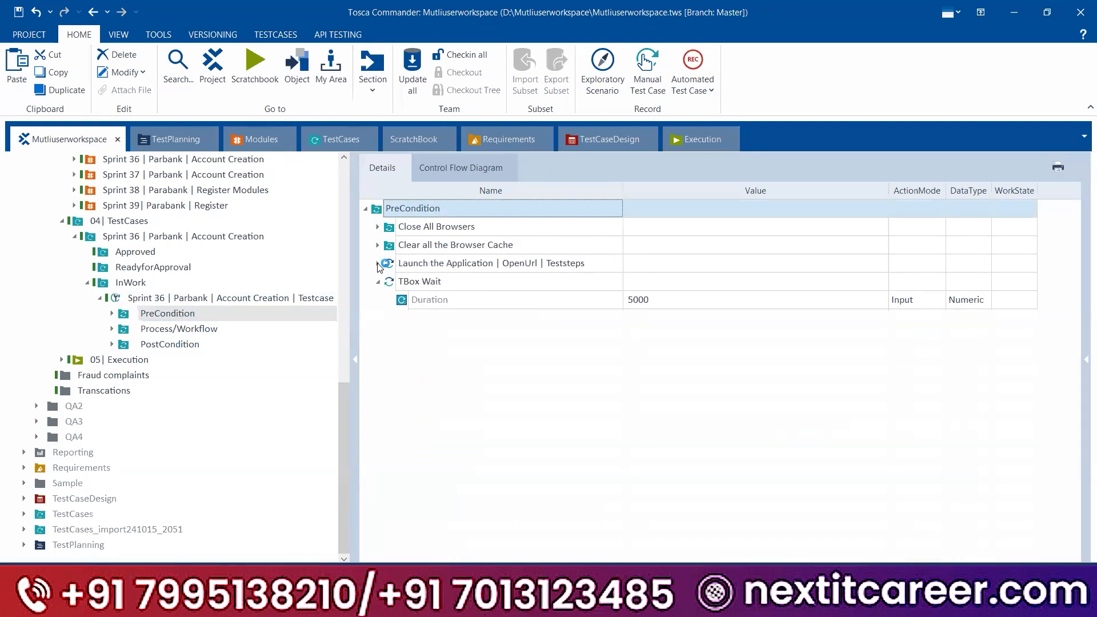
pyautogui.click(377, 282)
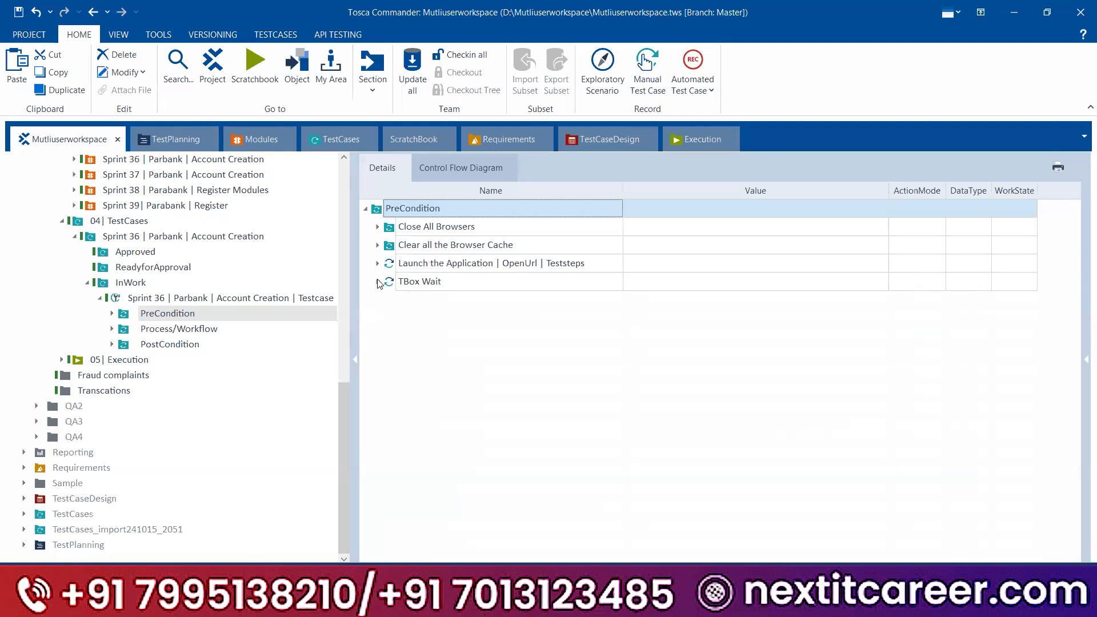
pyautogui.click(377, 282)
pyautogui.click(377, 282)
# - Duplicate the TBox Wait step within PreCondition and place the copy between Clear all the Browser Cache and Launch the Application
pyautogui.click(402, 283)
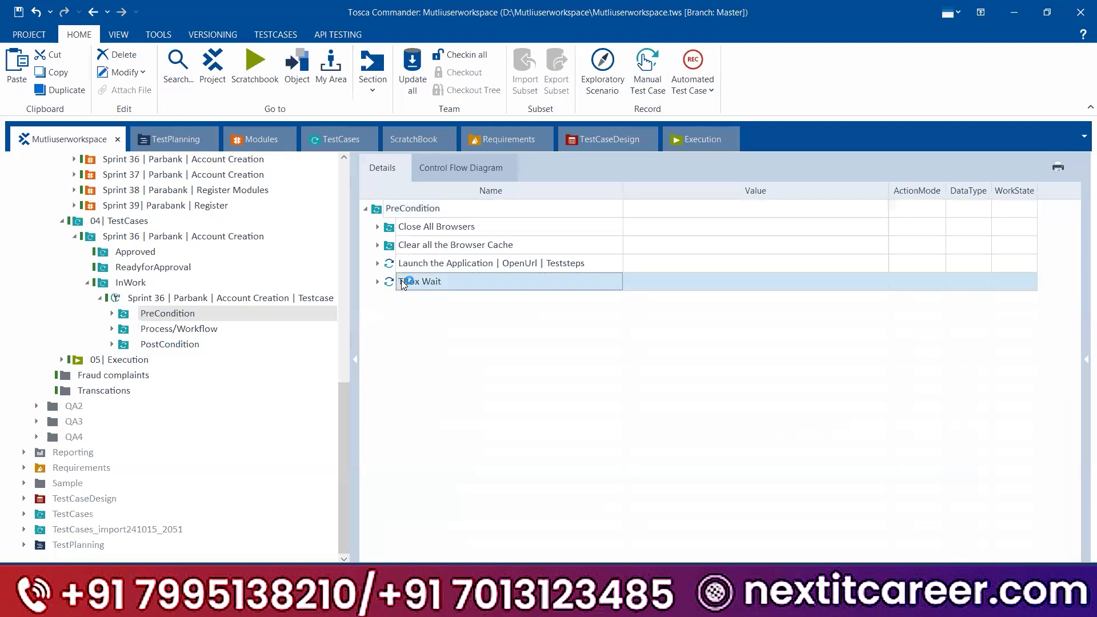
pyautogui.hotkey('ctrl', 'c')
pyautogui.click(405, 210)
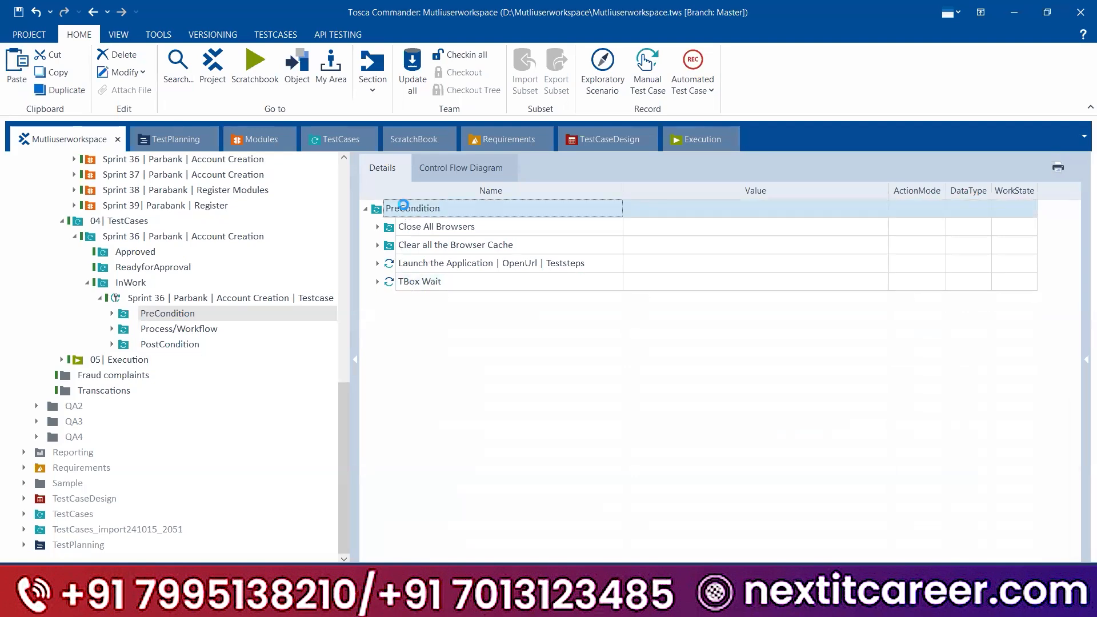
pyautogui.hotkey('ctrl', 'v')
pyautogui.moveTo(402, 300); pyautogui.dragTo(409, 258)
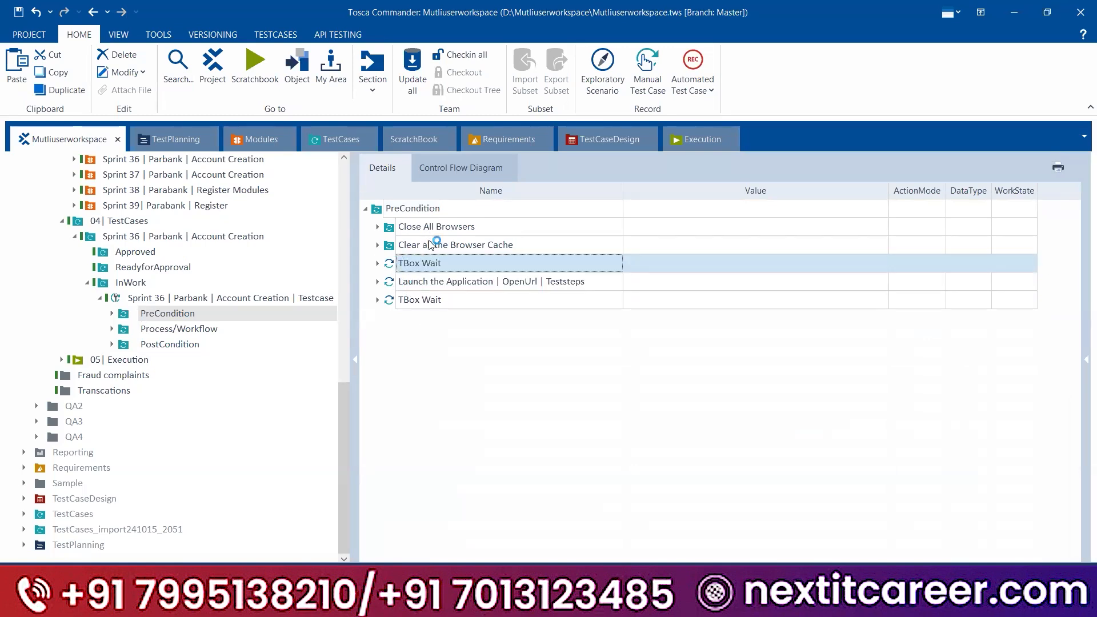
# - Check the copied TBox Wait step's duration and review the PreCondition order from Close All Browsers to Launch the Application
pyautogui.click(377, 263)
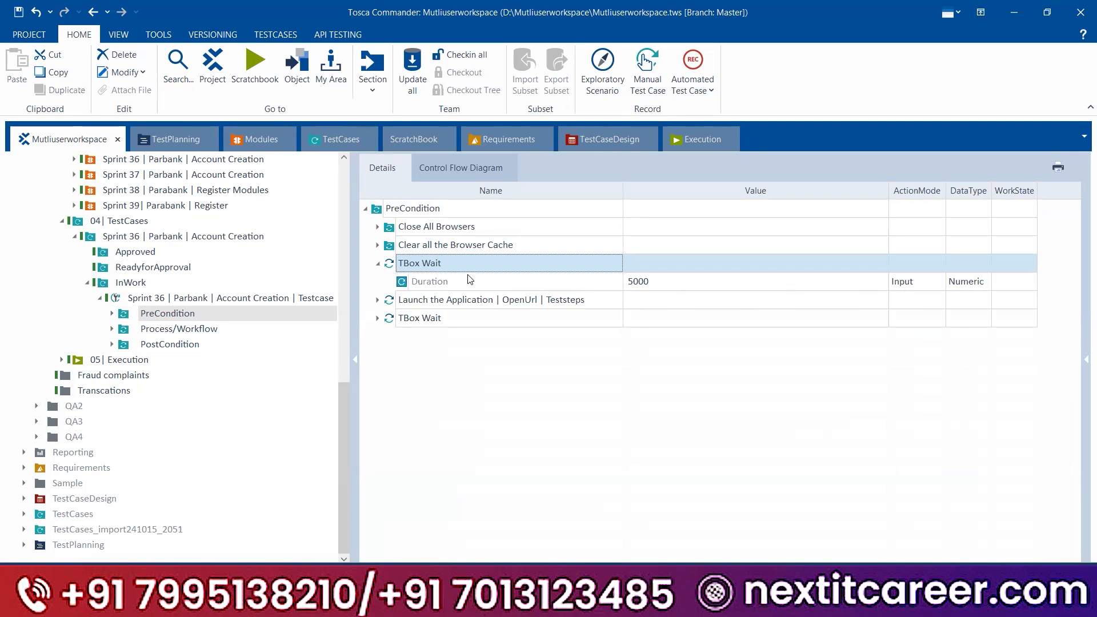
pyautogui.click(427, 298)
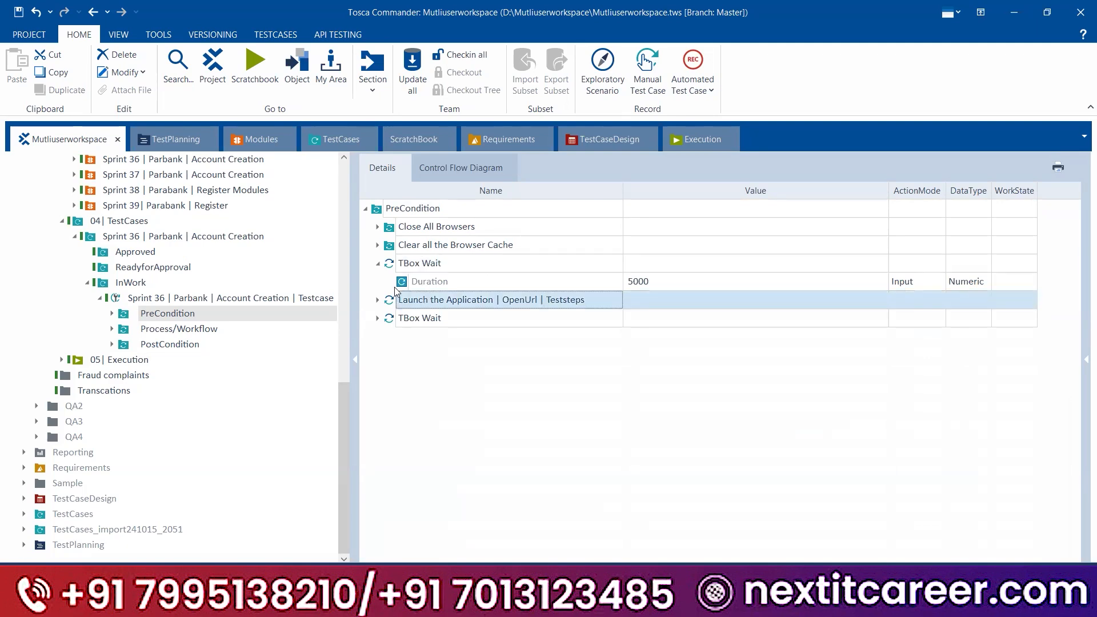
pyautogui.click(378, 264)
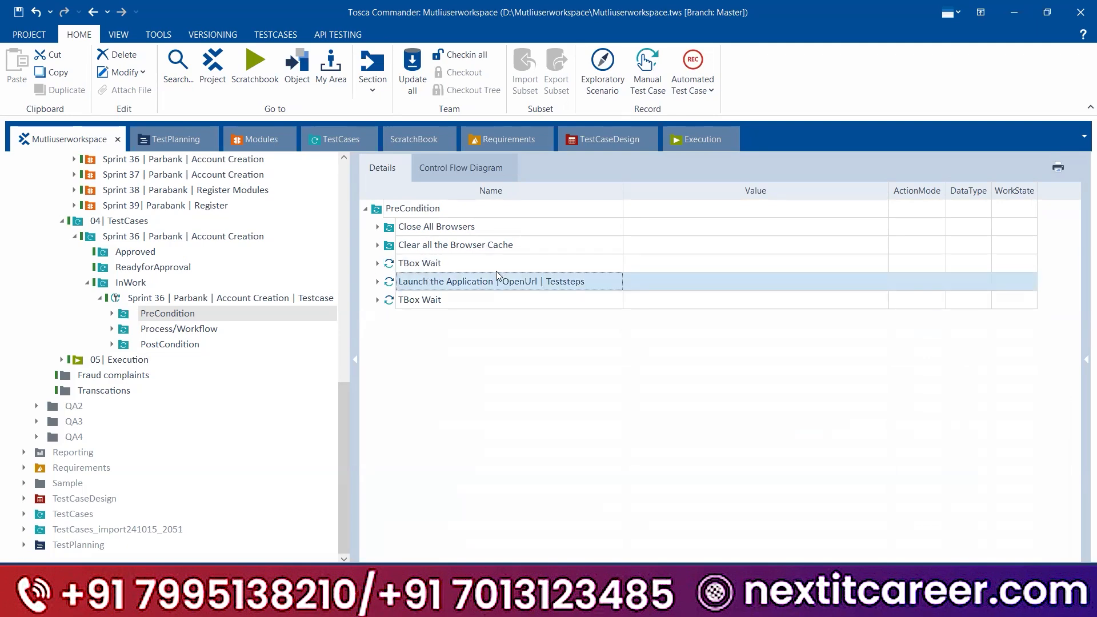
pyautogui.click(451, 263)
pyautogui.click(377, 264)
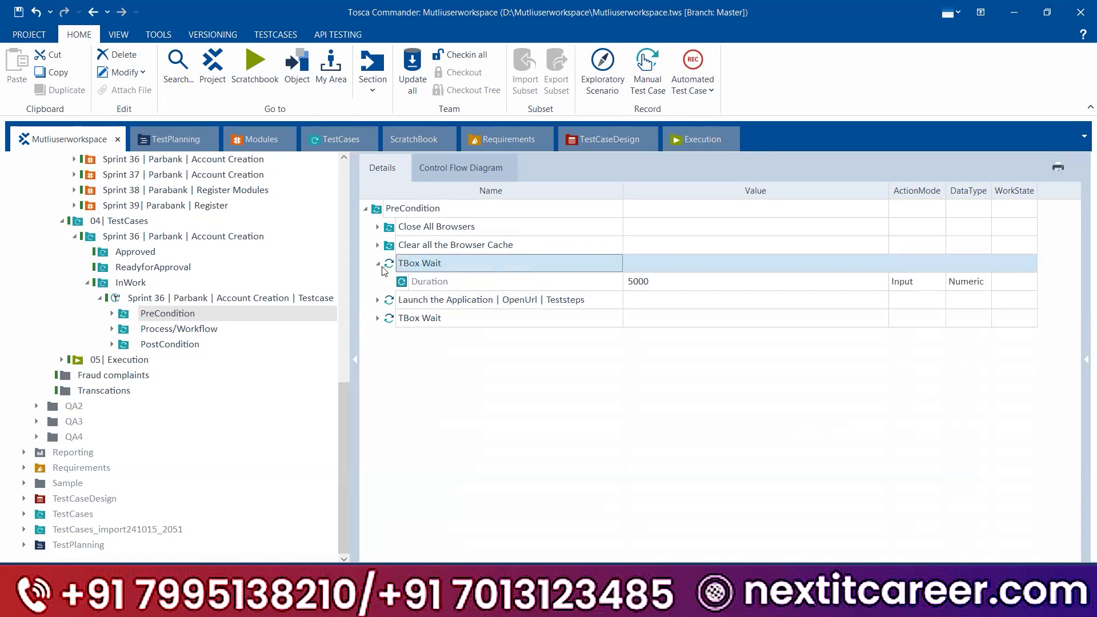
pyautogui.click(378, 264)
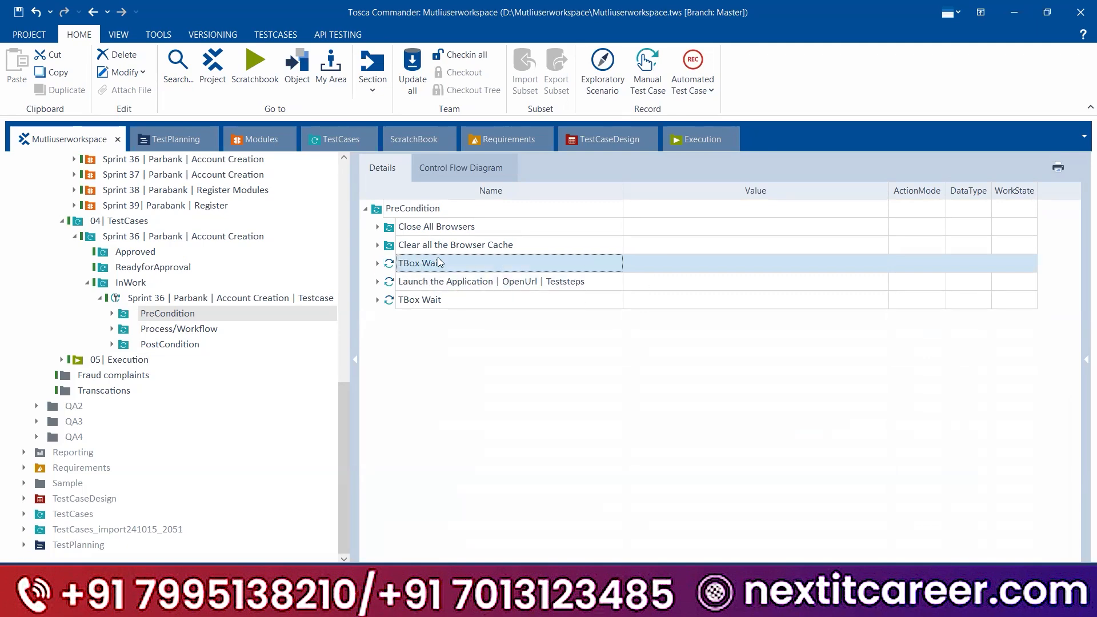
pyautogui.click(426, 228)
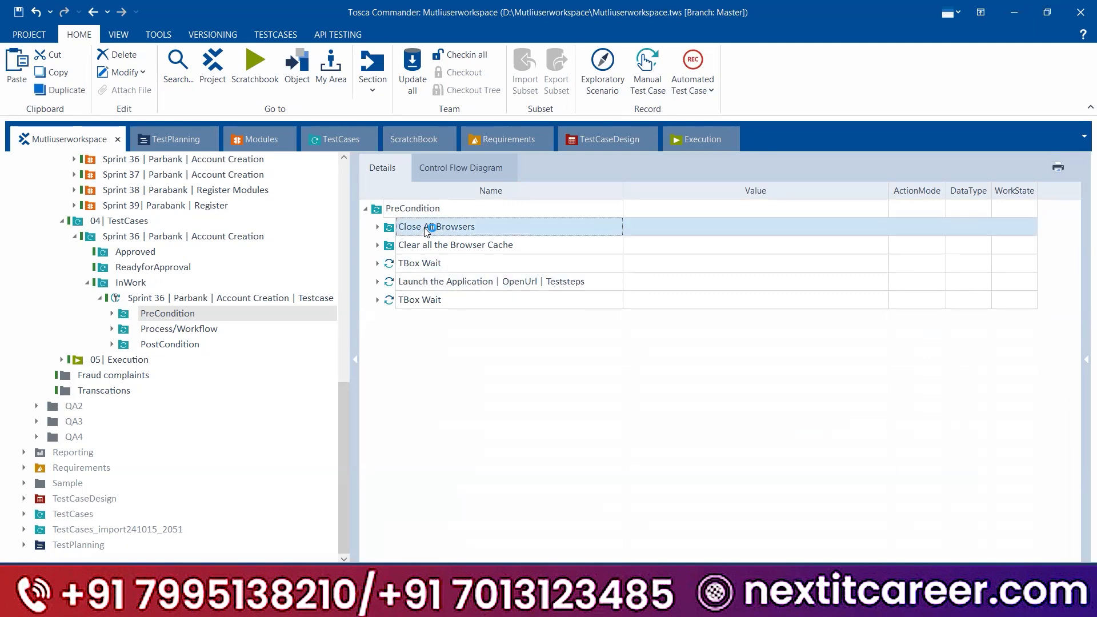
pyautogui.click(449, 250)
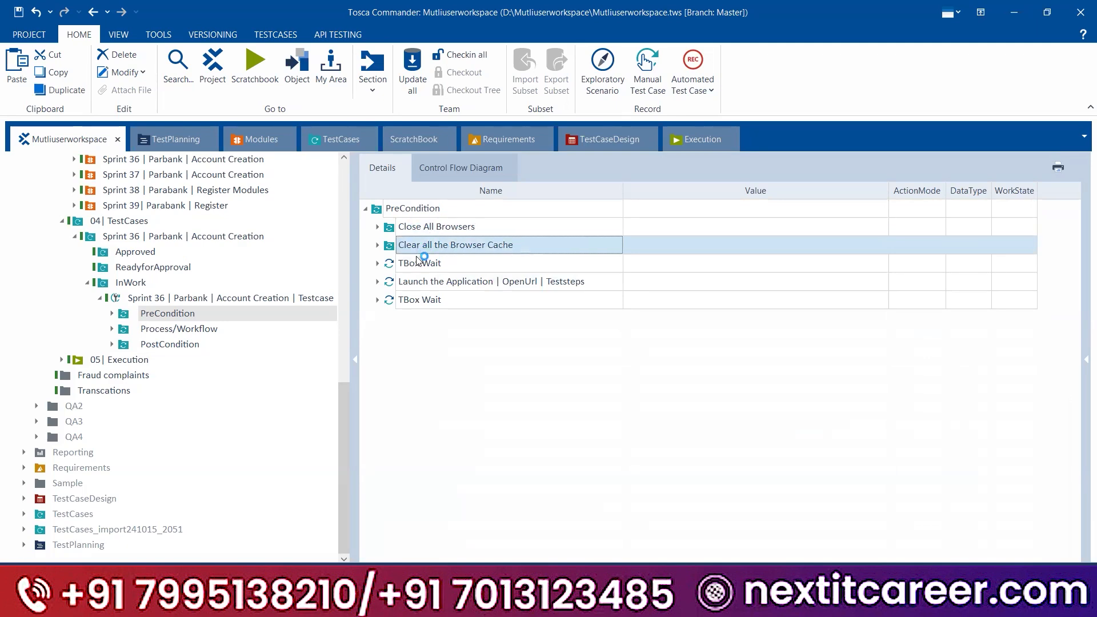
pyautogui.click(425, 264)
pyautogui.click(419, 279)
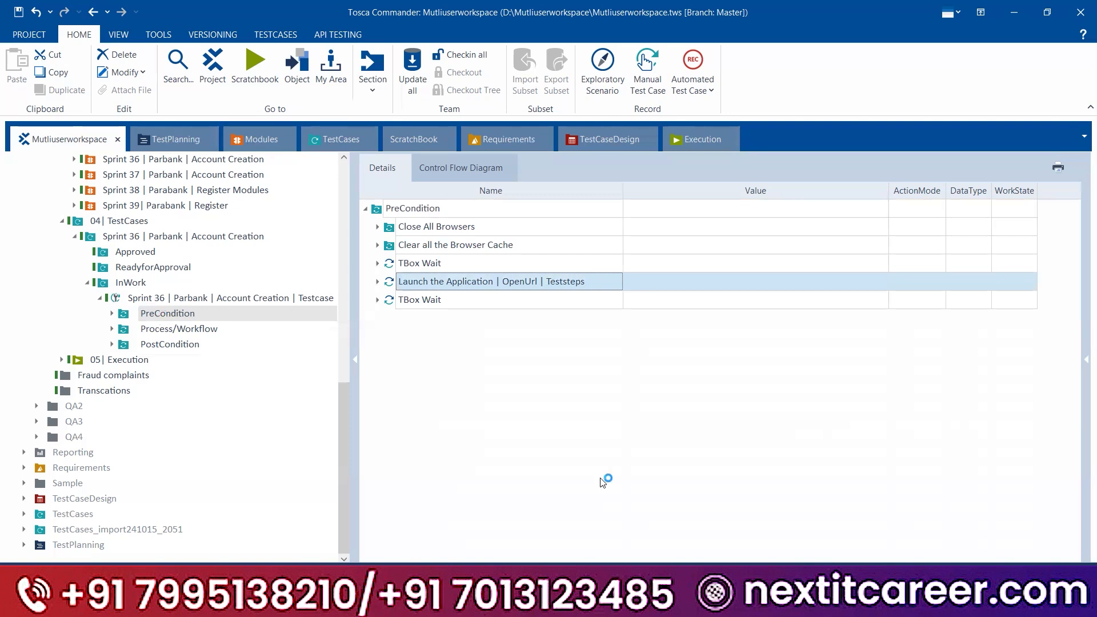
# - Run the PreCondition folder in ScratchBook, dismiss the app compatibility message and maximize the launched ParaBank browser window
pyautogui.click(146, 298)
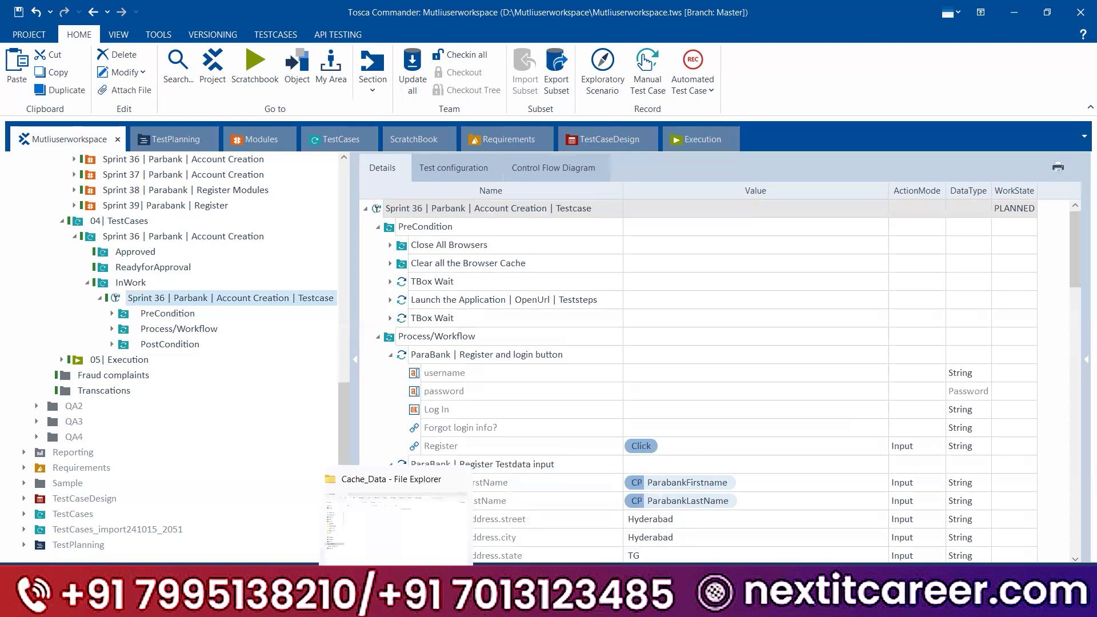
pyautogui.moveTo(459, 605)
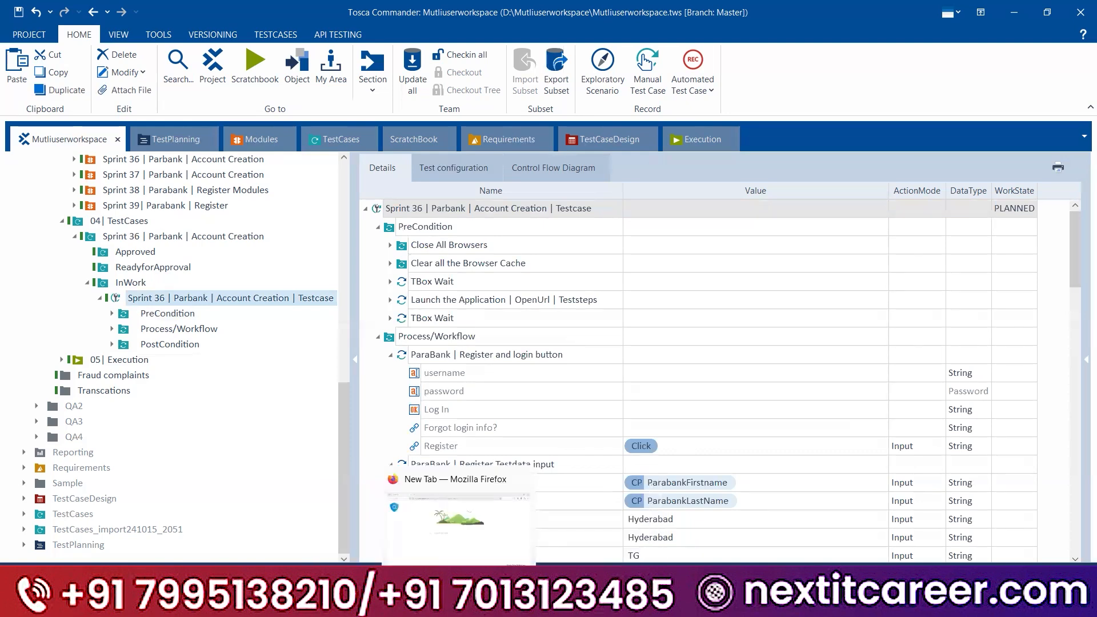
pyautogui.click(155, 314)
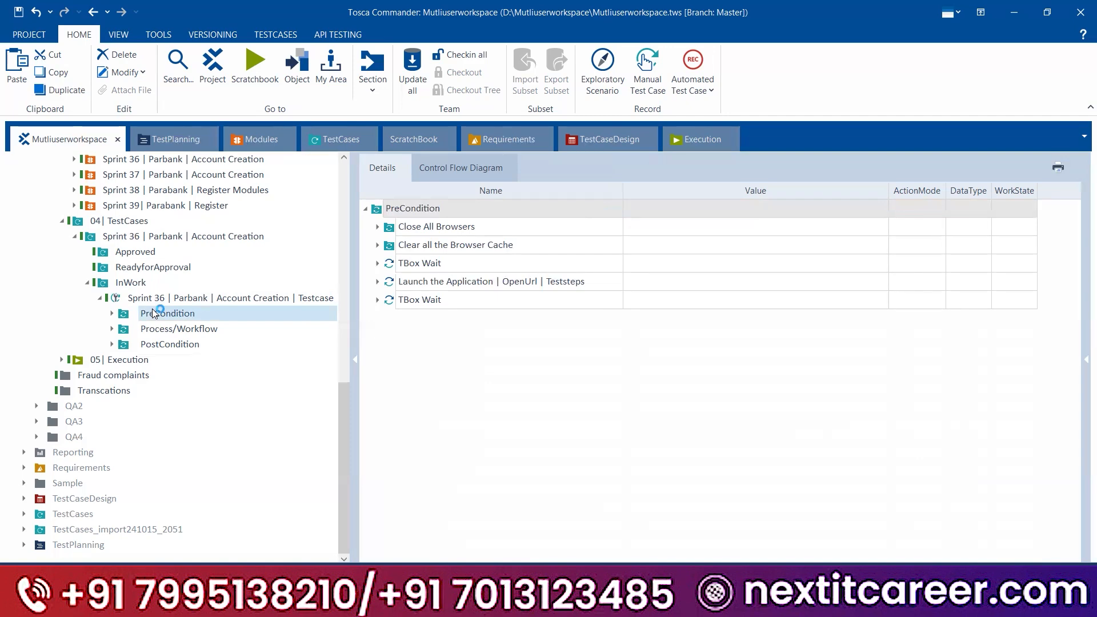
pyautogui.rightClick(155, 313)
pyautogui.click(211, 332)
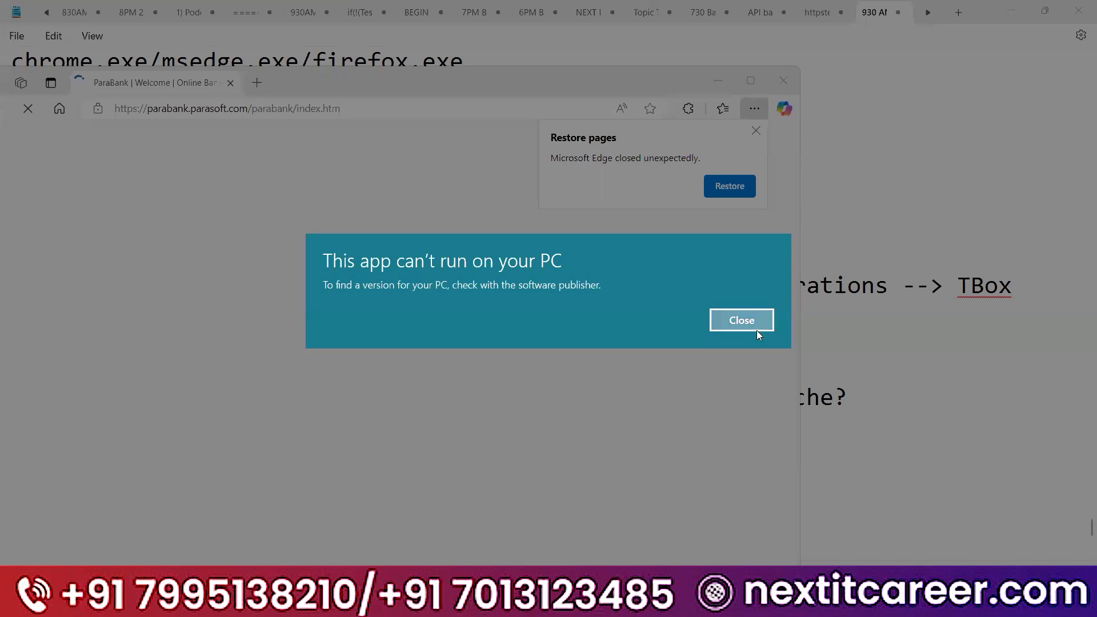
pyautogui.click(741, 320)
pyautogui.click(750, 81)
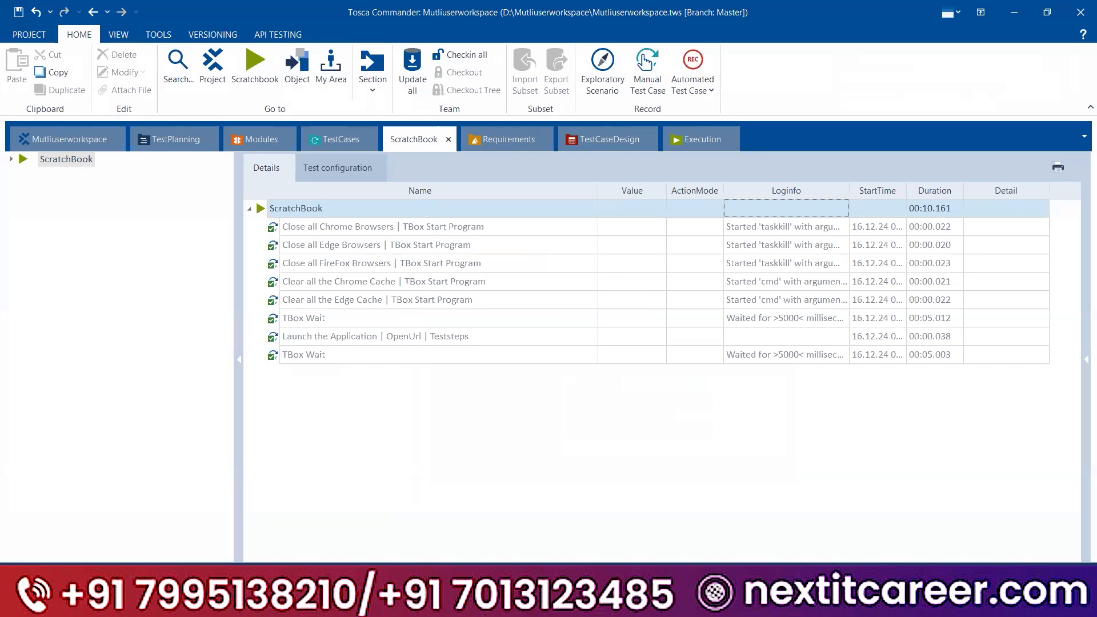
pyautogui.moveTo(616, 603)
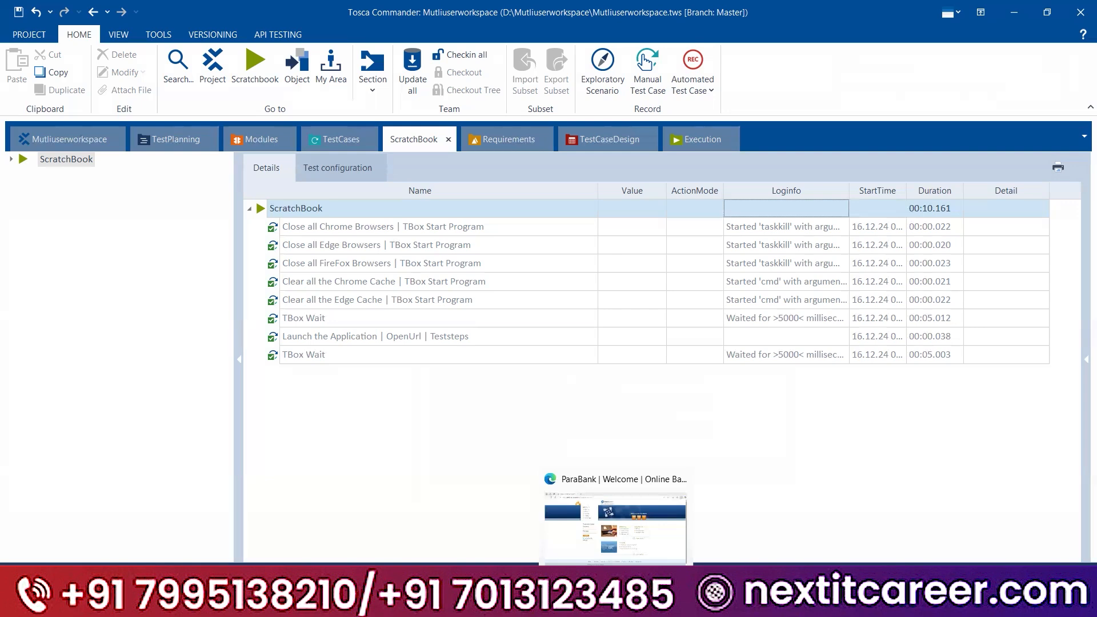
# - Run only the Launch the Application step in ScratchBook, dismiss the app compatibility message and close the ParaBank browser window
pyautogui.click(74, 144)
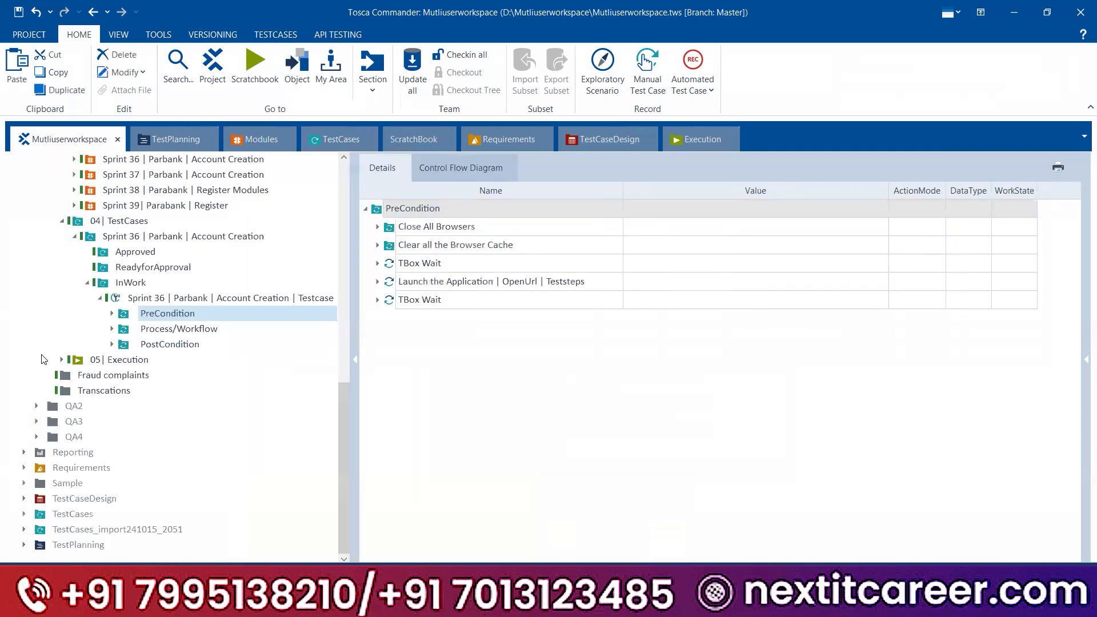
pyautogui.click(112, 314)
pyautogui.click(188, 380)
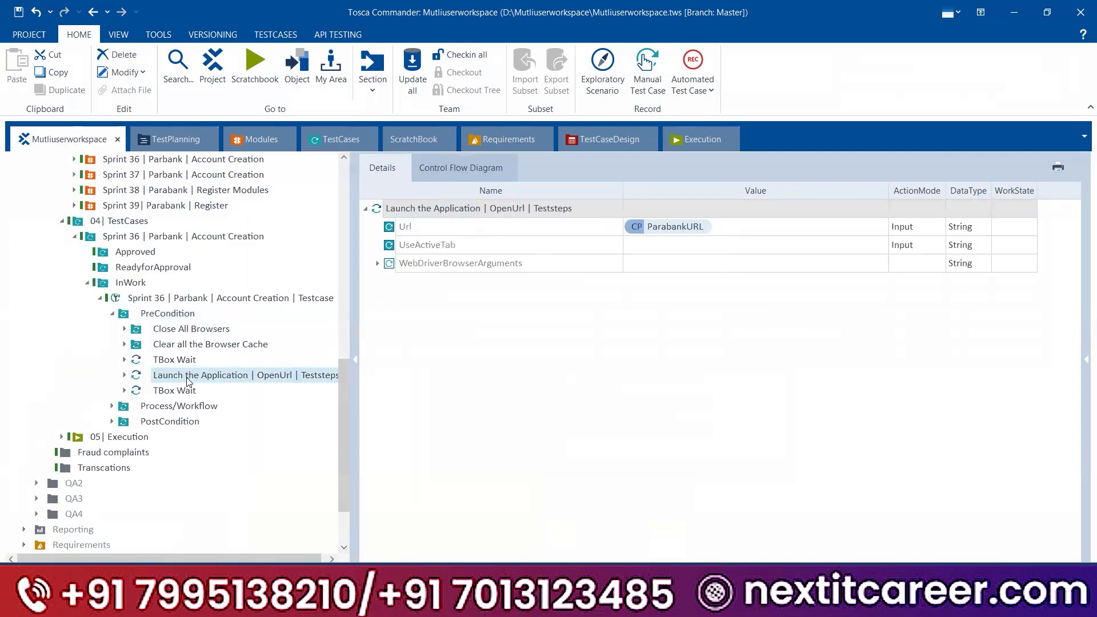
pyautogui.rightClick(188, 381)
pyautogui.click(231, 444)
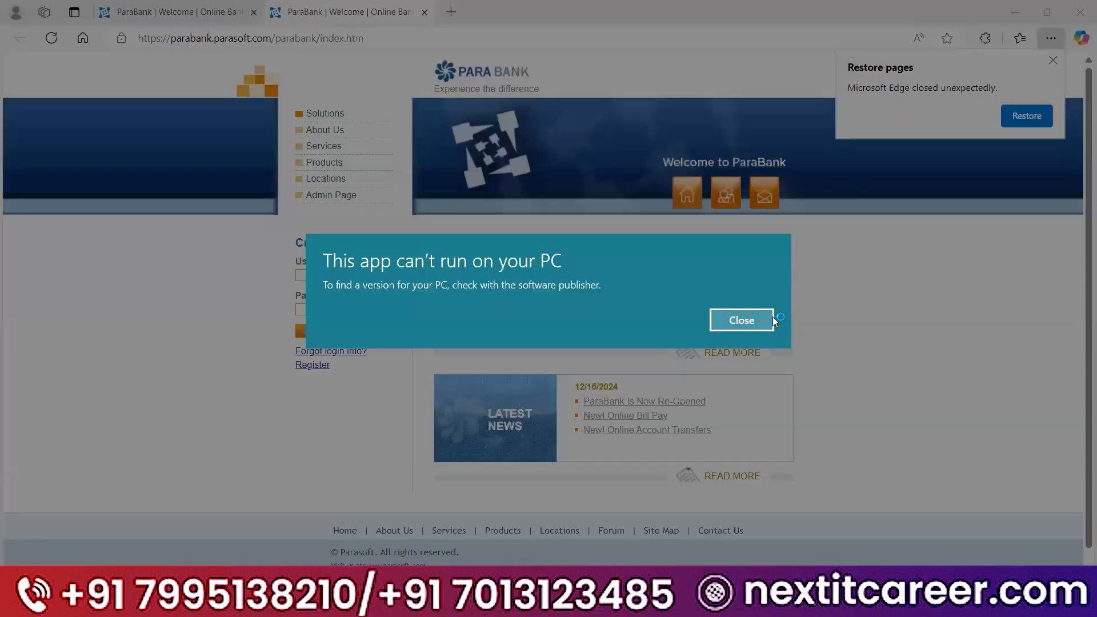
pyautogui.click(771, 318)
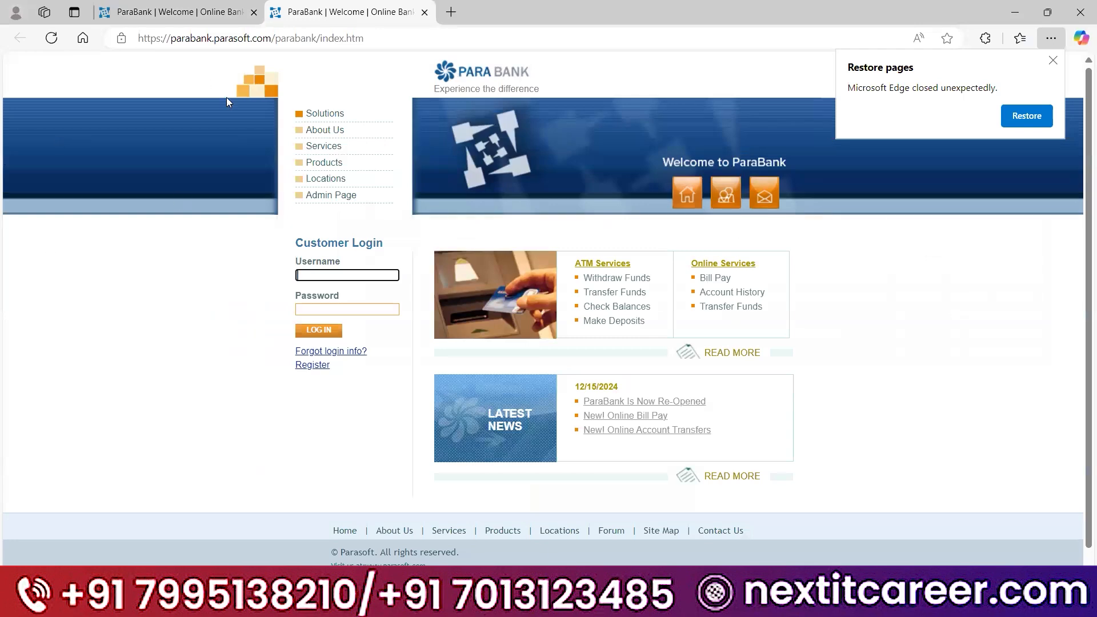
pyautogui.click(1081, 14)
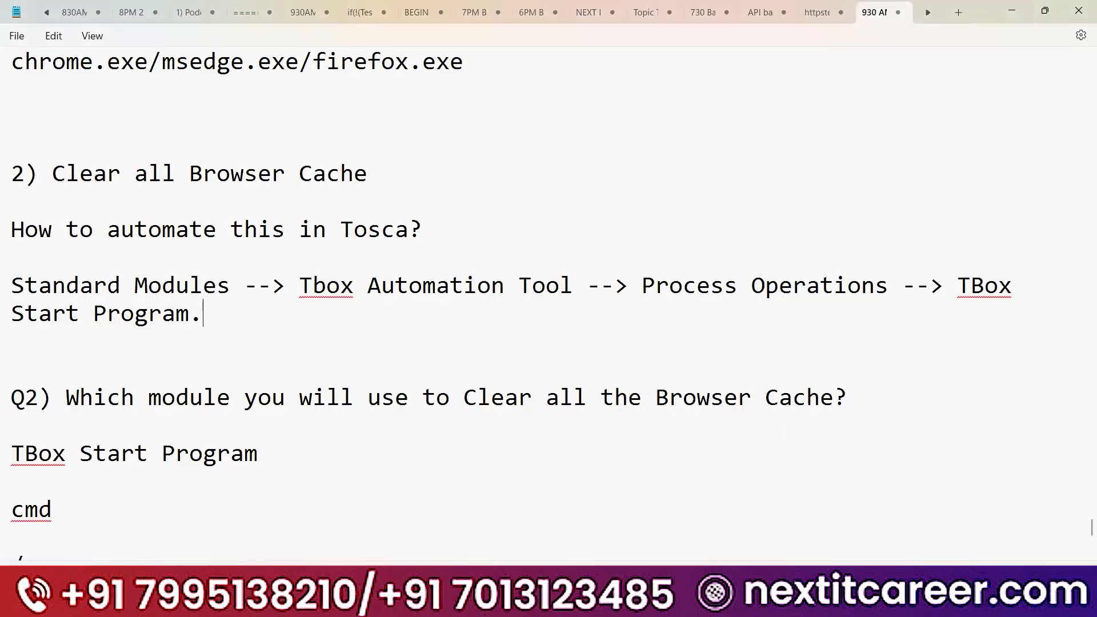
# - Switch to Chrome, load demowebshop.tricentis.com and dismiss the app compatibility message
pyautogui.click(566, 599)
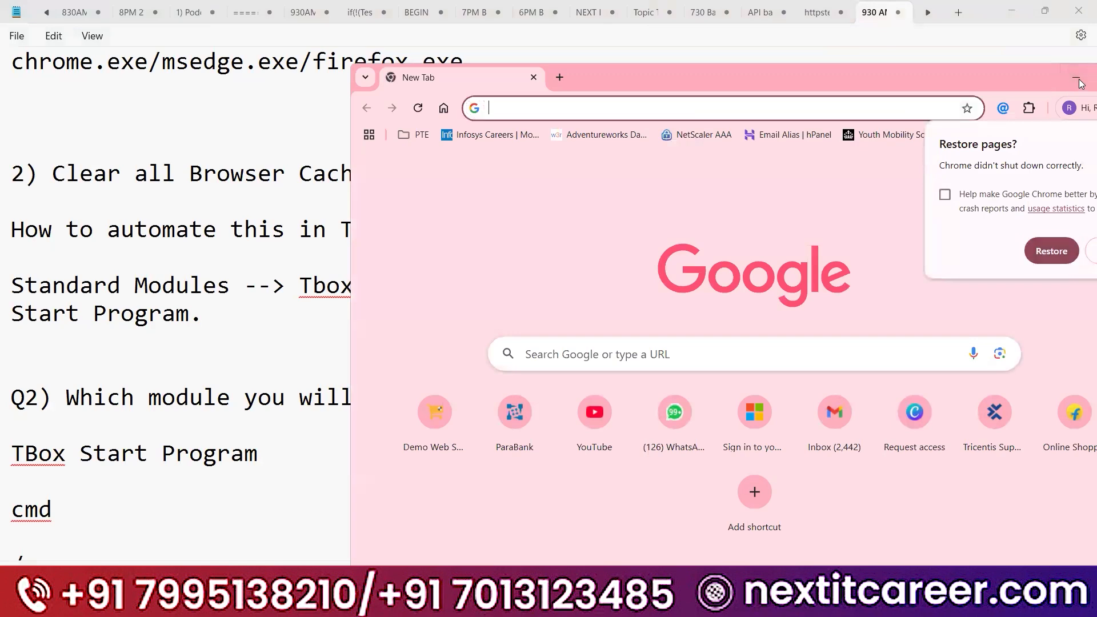
pyautogui.write('de')
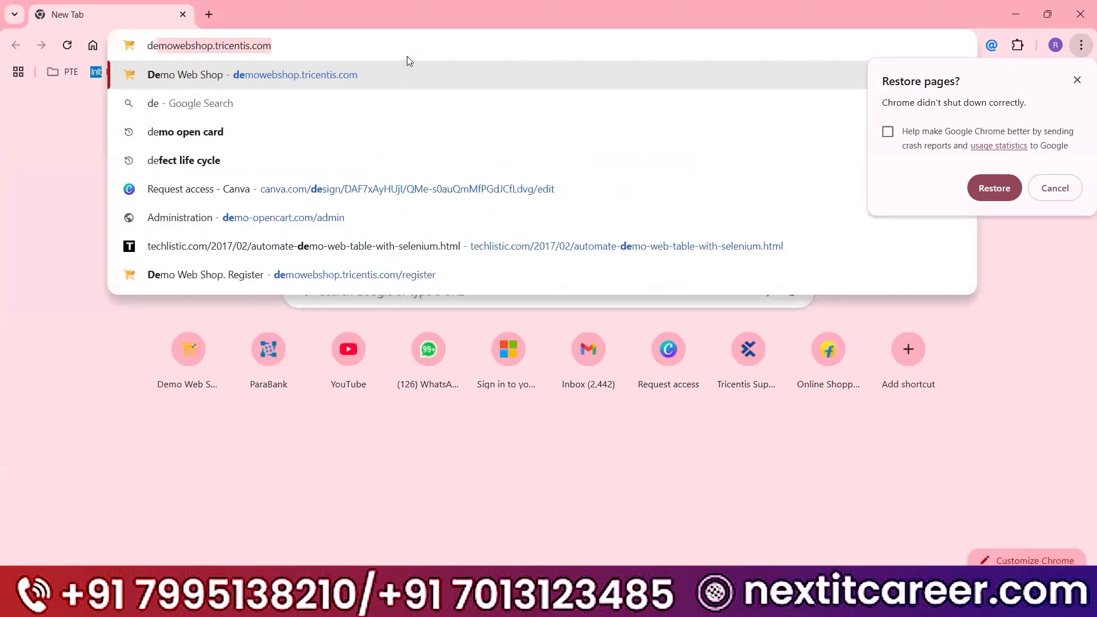
pyautogui.press('Return')
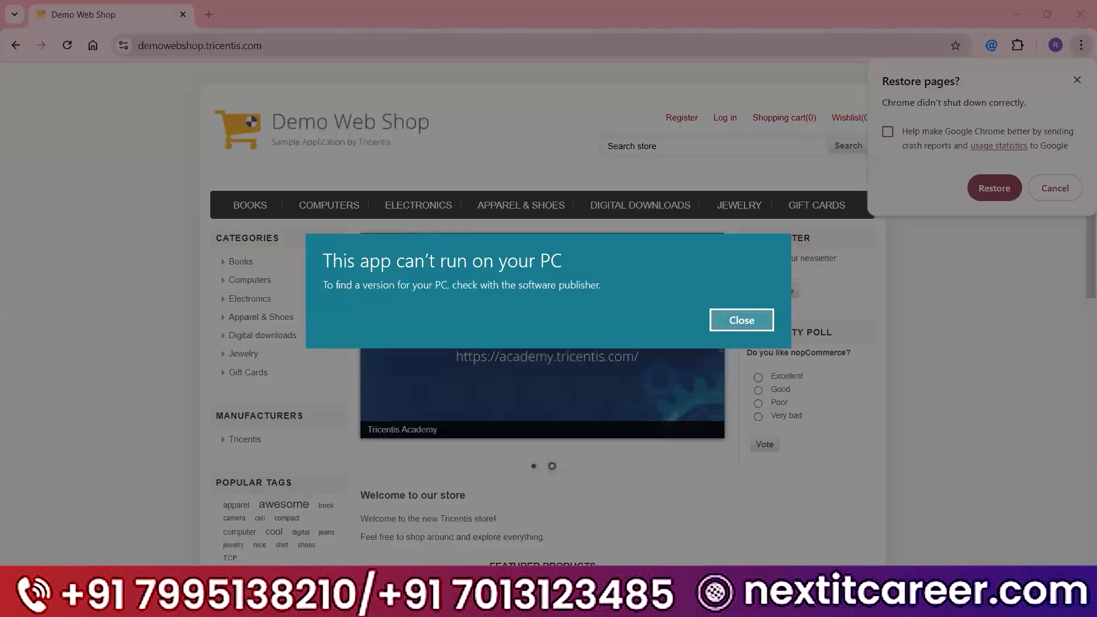
pyautogui.click(742, 322)
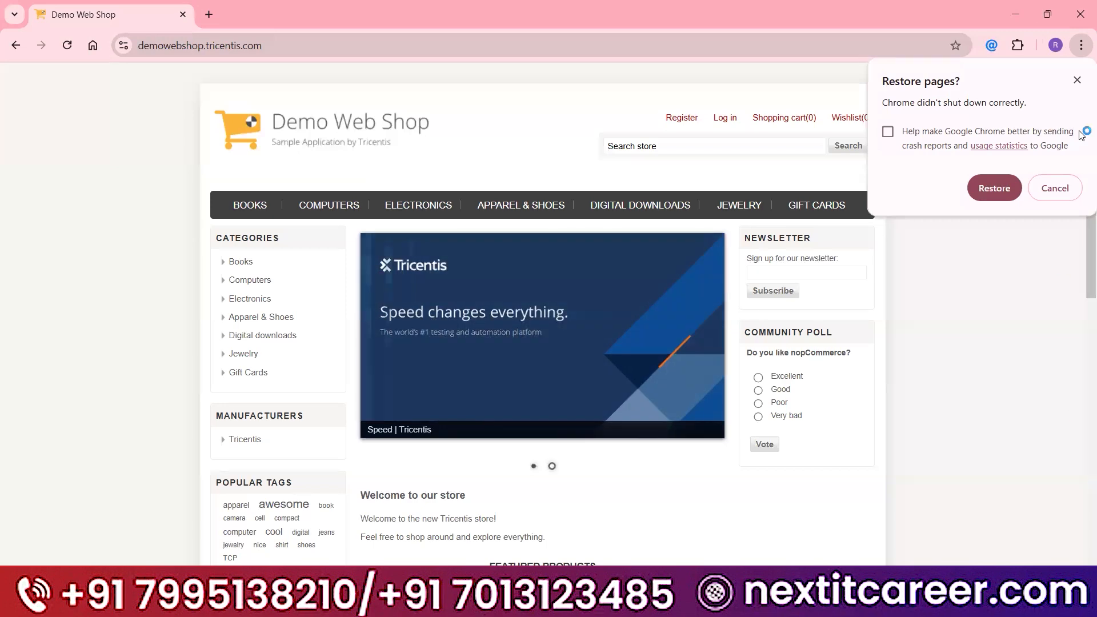
# - Open a new Incognito window in Chrome and close both the Incognito and Demo Web Shop windows
pyautogui.click(1080, 46)
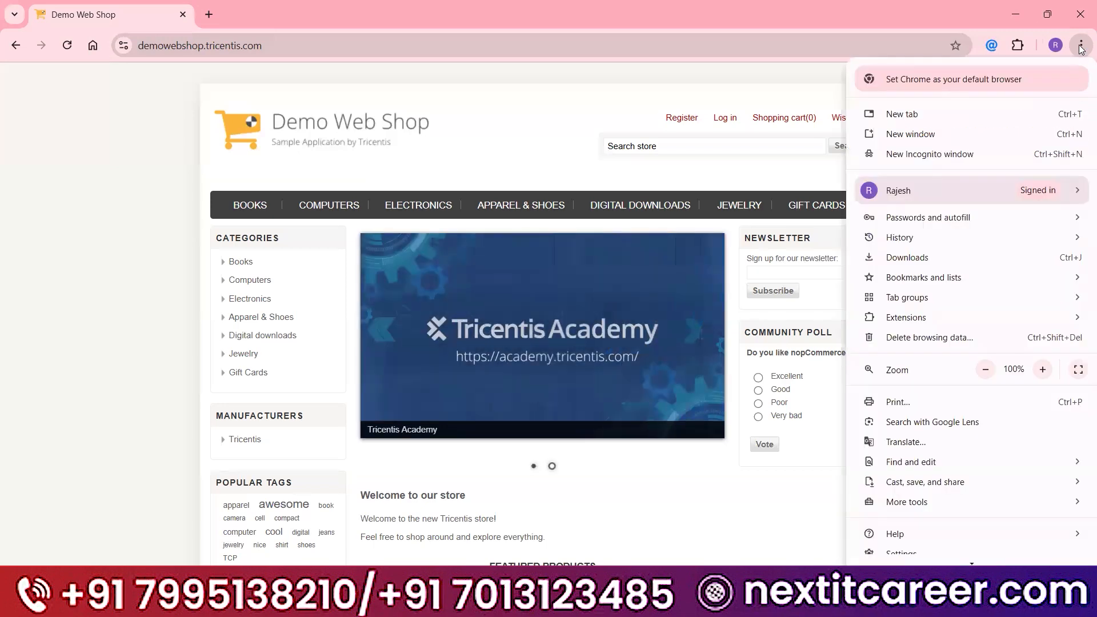
pyautogui.click(1080, 47)
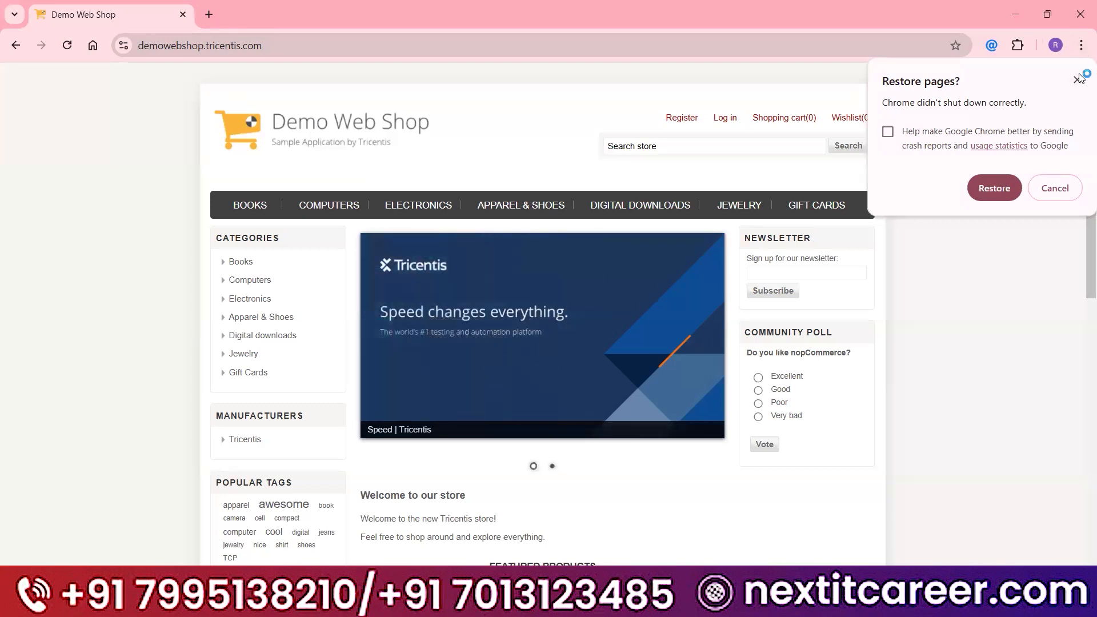
pyautogui.click(1082, 47)
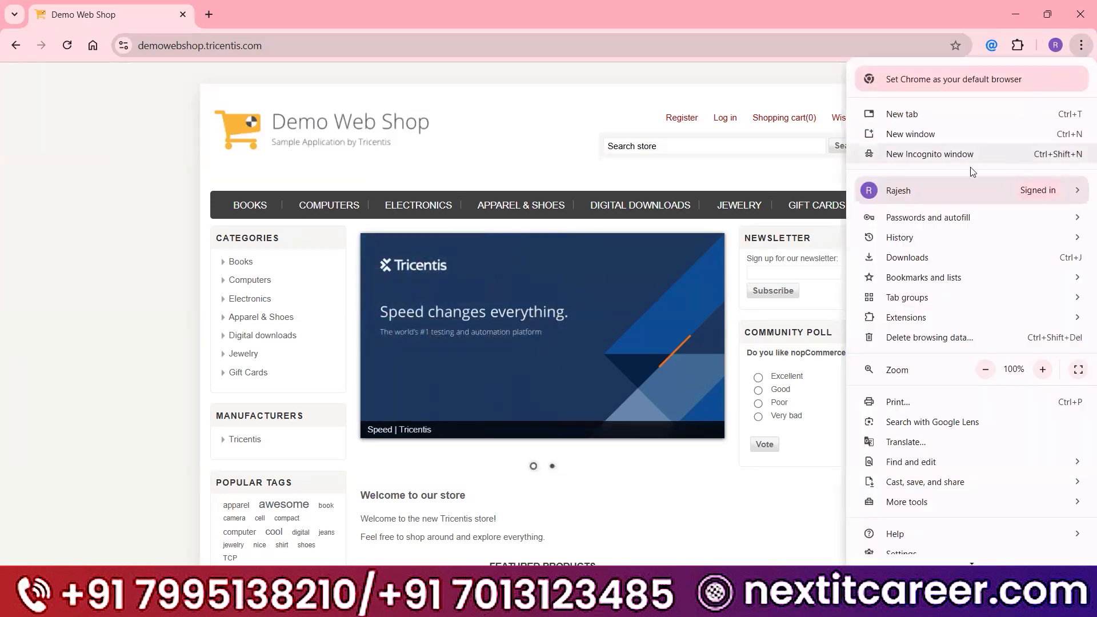
pyautogui.click(921, 153)
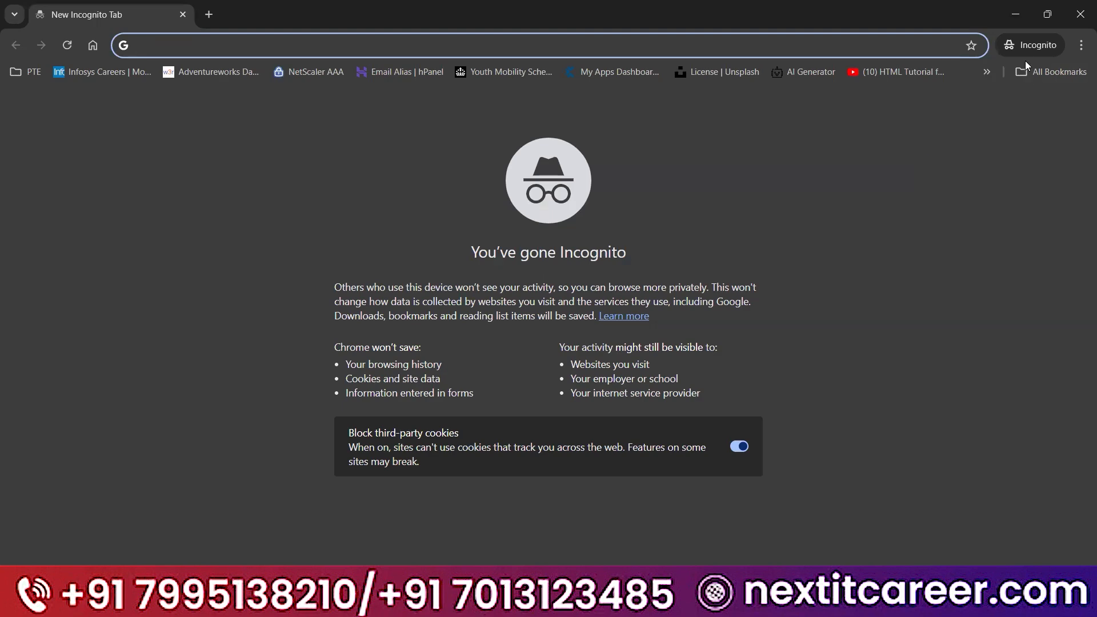
pyautogui.click(1080, 23)
pyautogui.click(1080, 17)
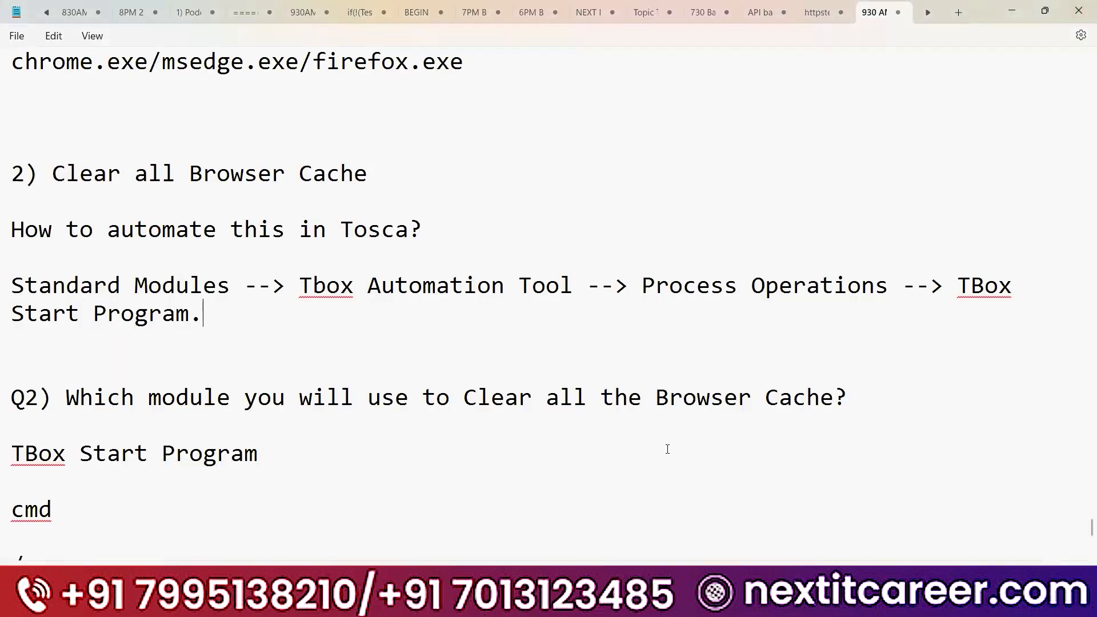
# - Add the question "How to open the Browser in Incognito Mode?" below the Edge cache path in the Notepad notes
pyautogui.click(680, 601)
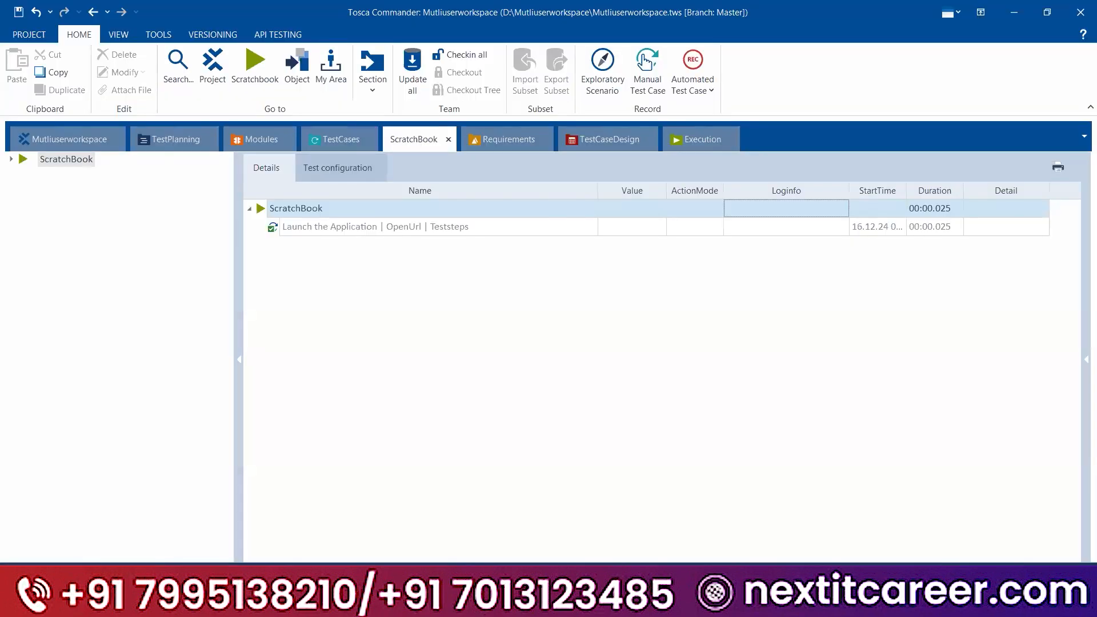
pyautogui.click(680, 601)
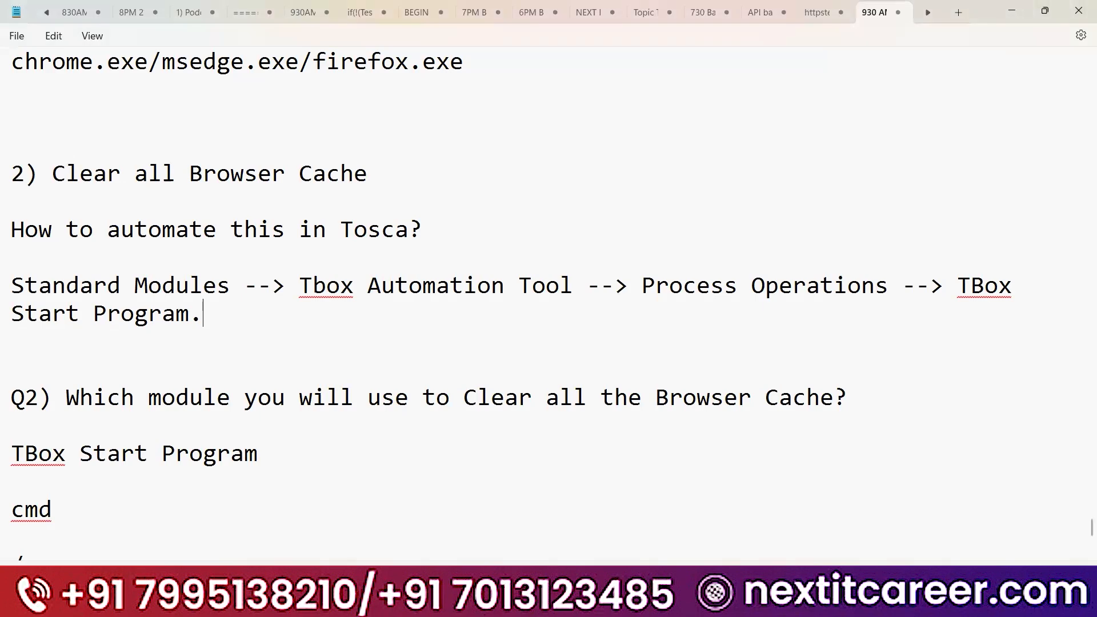
pyautogui.scroll(-8, 118, 429)
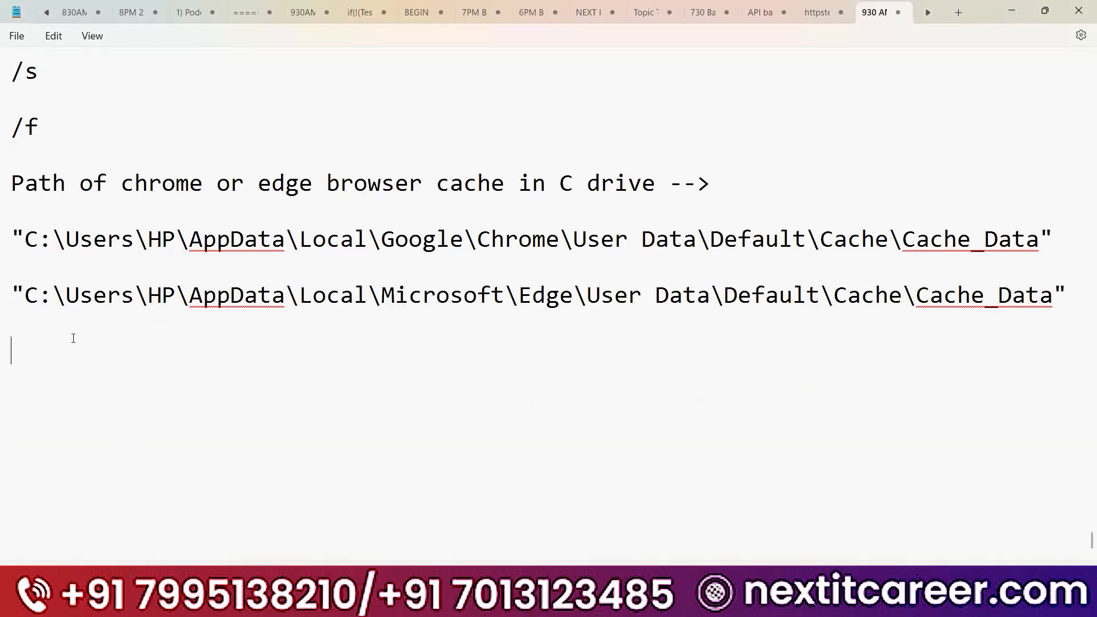
pyautogui.press('Return')
pyautogui.write('How to open the B')
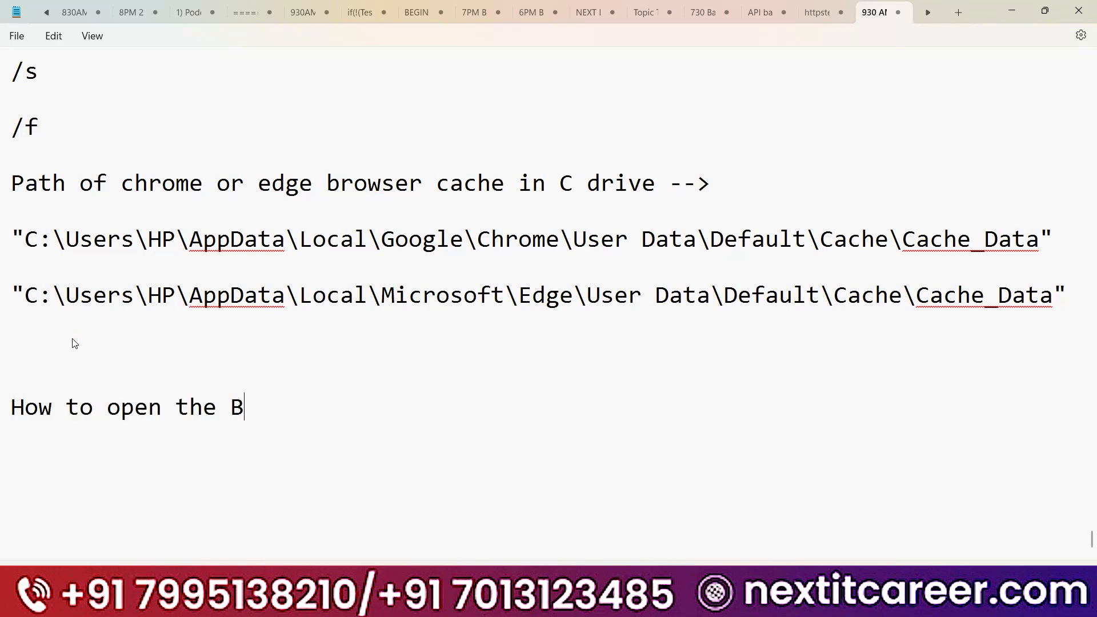
pyautogui.write('rowser in ')
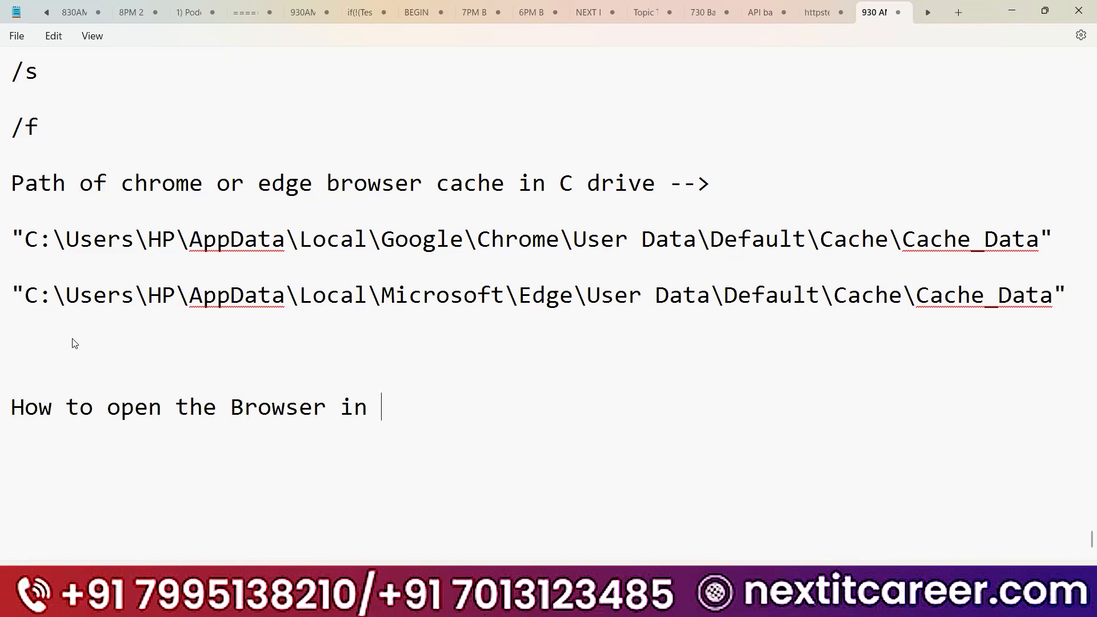
pyautogui.write('Incognito Mode')
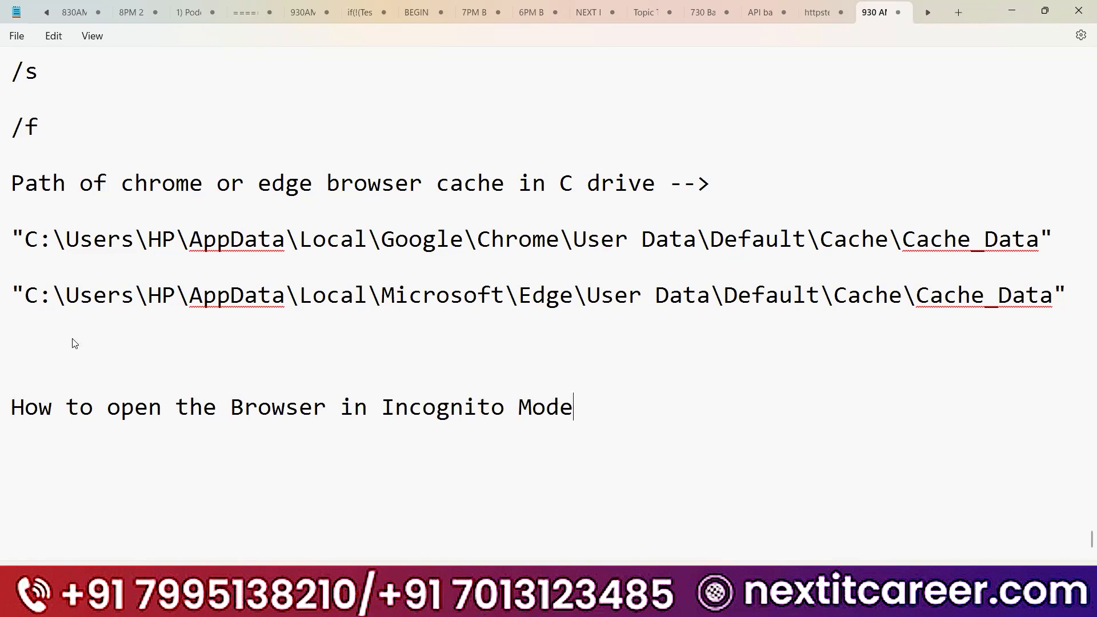
pyautogui.write('?')
pyautogui.press('BackSpace')
pyautogui.write('in')
pyautogui.press('BackSpace')
pyautogui.press('BackSpace')
pyautogui.press('BackSpace')
pyautogui.write('?')
pyautogui.press('Return')
pyautogui.press('Return')
# - Close the Cache_Data folder window, switch to Tosca Commander and collapse the Sprint 36 Account Creation folder under 04| TestCases
pyautogui.hotkey('alt', 'Tab')
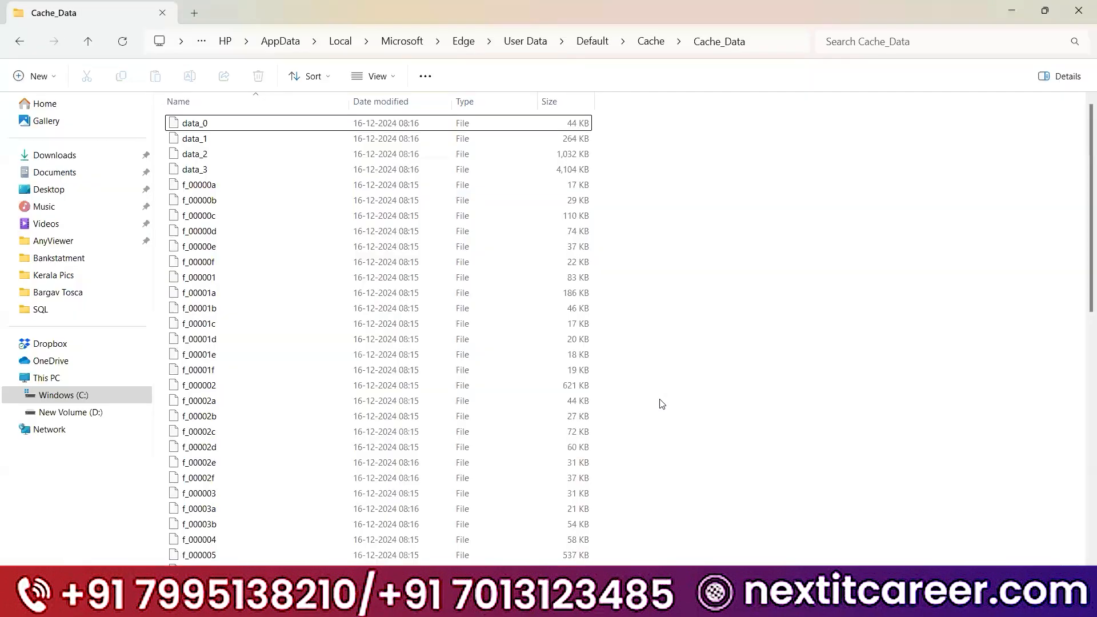
pyautogui.click(1079, 11)
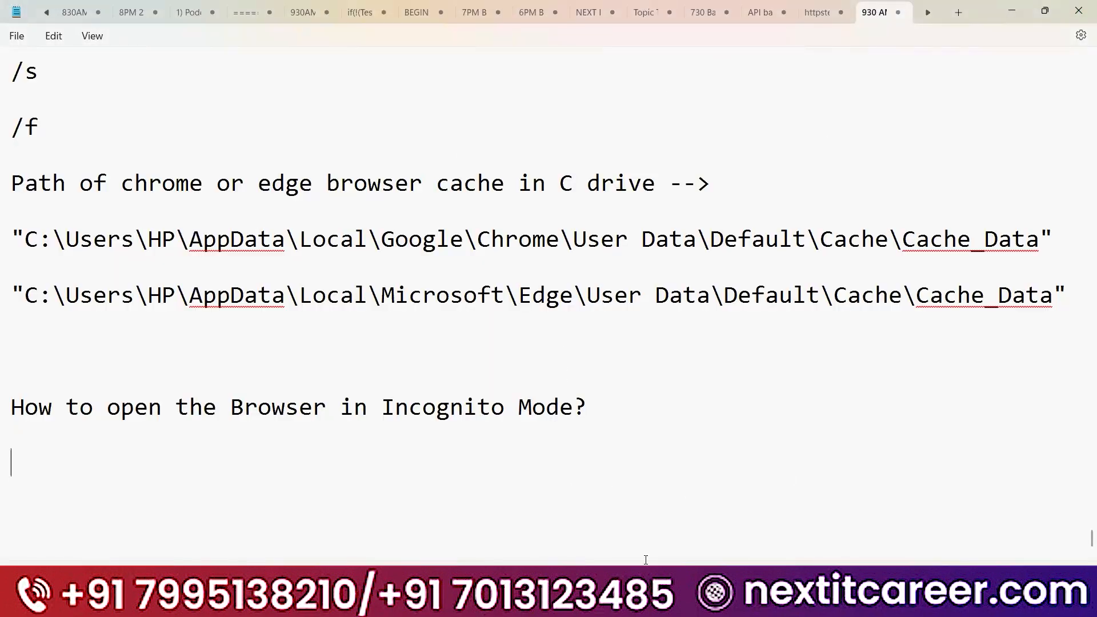
pyautogui.hotkey('alt', 'Tab')
pyautogui.click(36, 146)
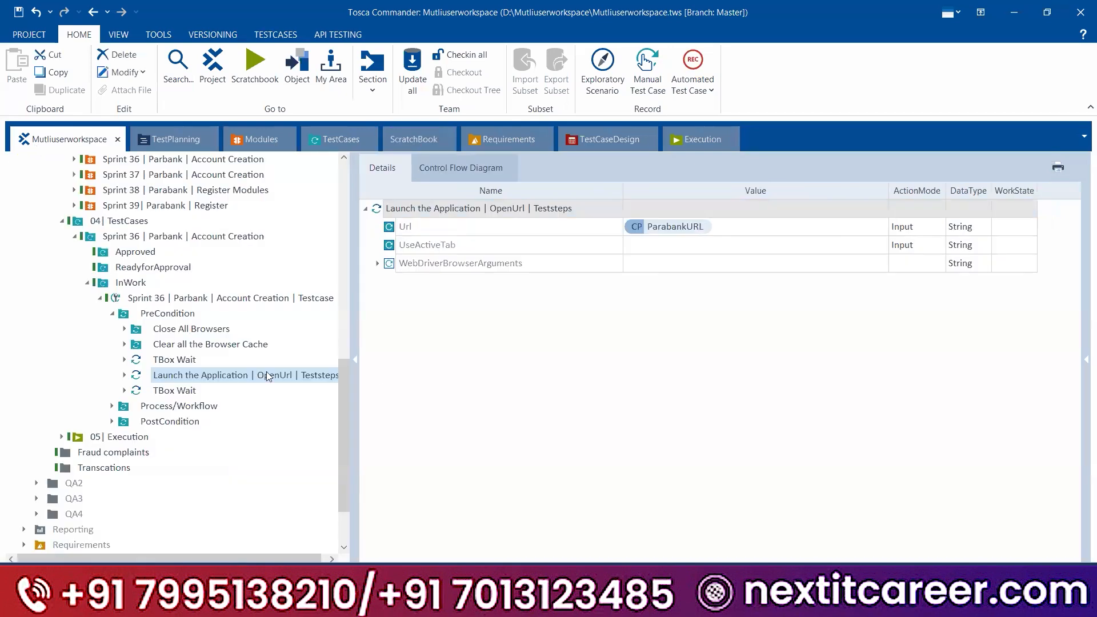
pyautogui.click(112, 313)
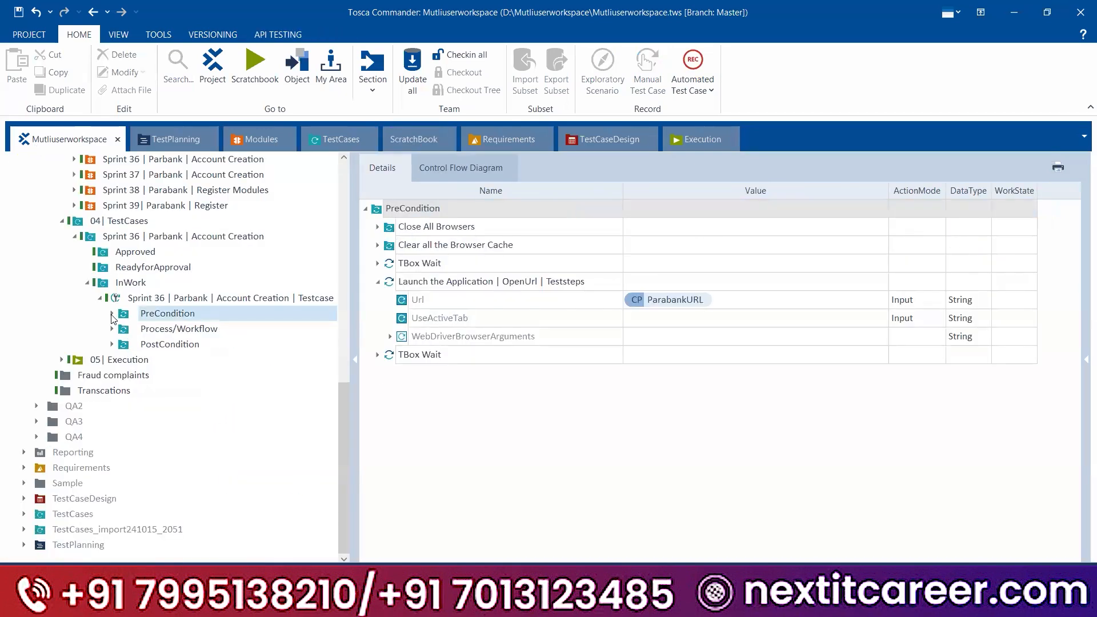
pyautogui.click(100, 298)
pyautogui.click(123, 329)
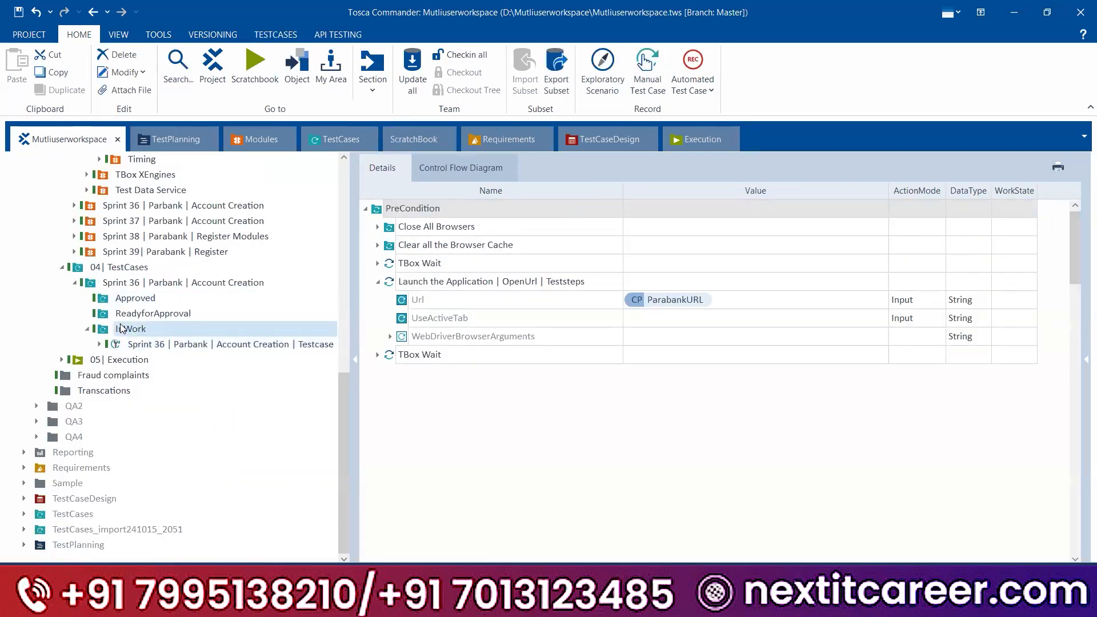
pyautogui.click(75, 282)
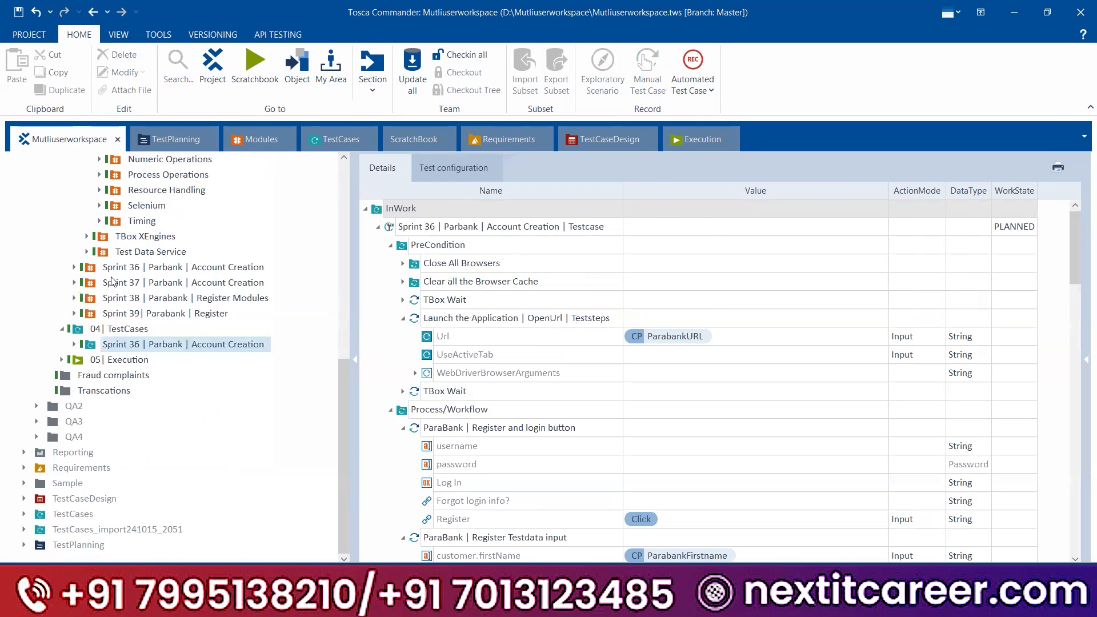
# - Create two folders named "Close All Borwser" and "Clear the browser Cache" under 04| TestCases
pyautogui.rightClick(126, 328)
pyautogui.click(137, 252)
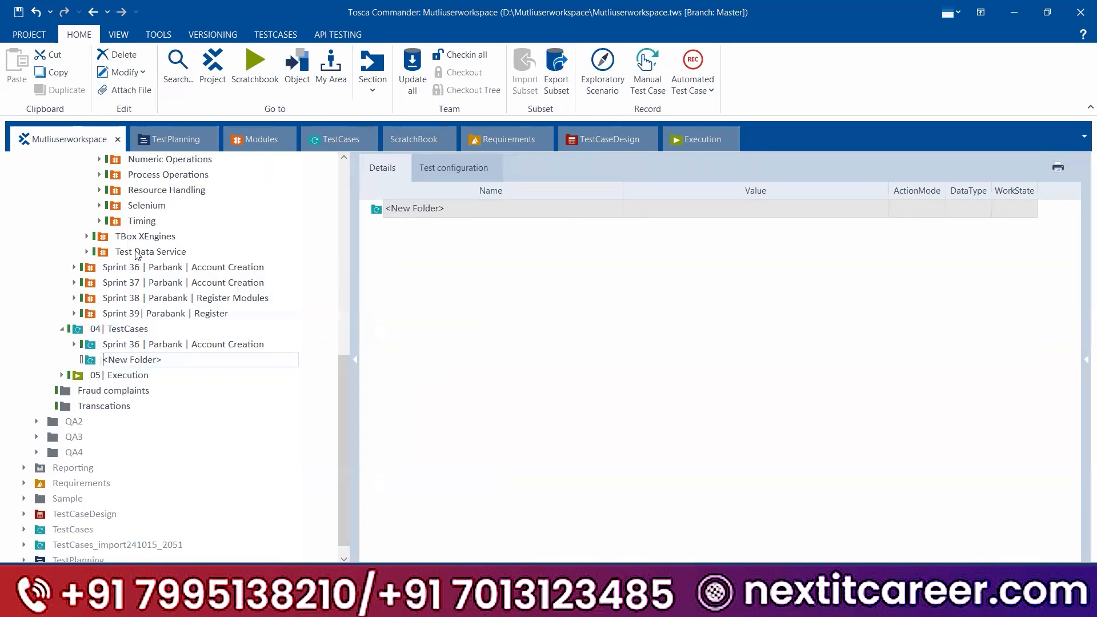
pyautogui.click(147, 360)
pyautogui.write('Close All Borwser')
pyautogui.press('Return')
pyautogui.hotkey('ctrl', 'n')
pyautogui.write('Clear t')
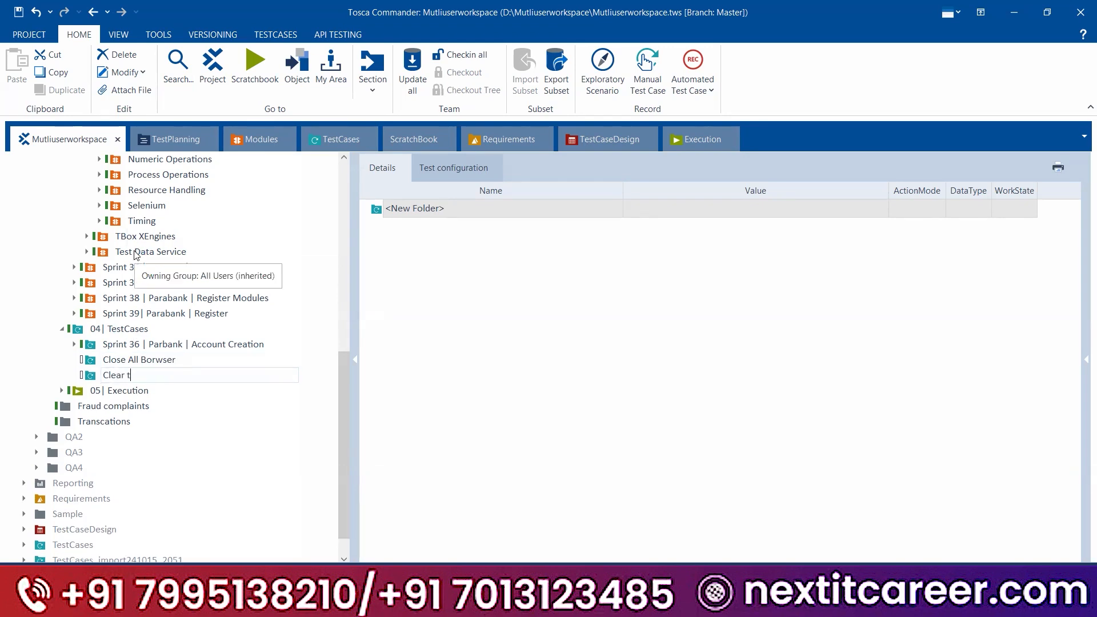
pyautogui.write('he browser Cache')
# - Copy the Sprint 36 Account Creation test case from InWork into the Close All Borwser and Clear the browser Cache folders
pyautogui.click(75, 345)
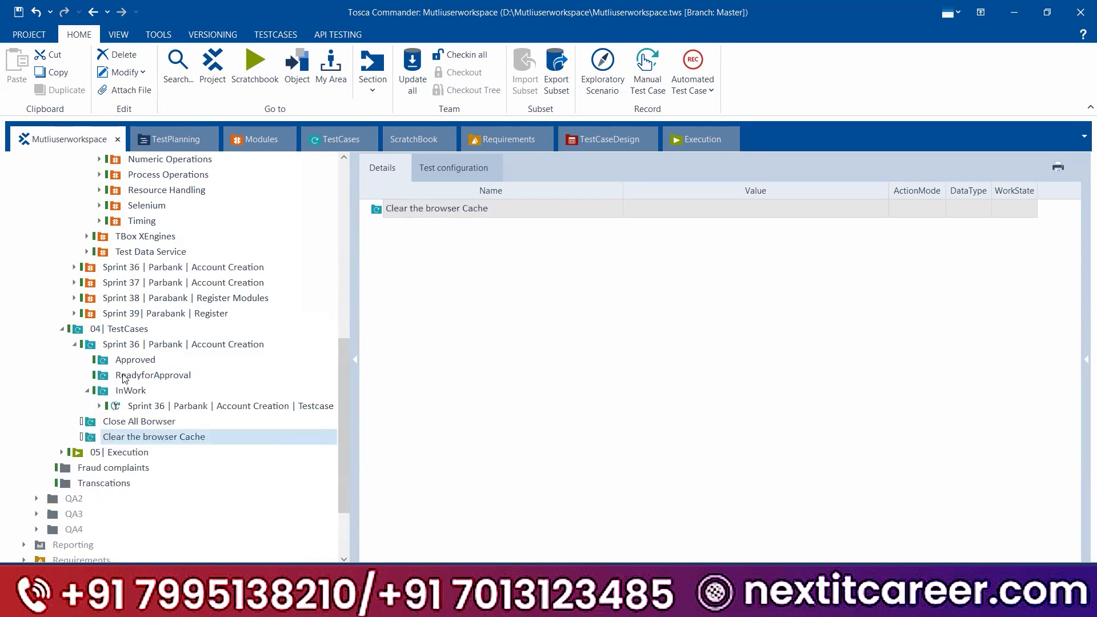
pyautogui.click(131, 407)
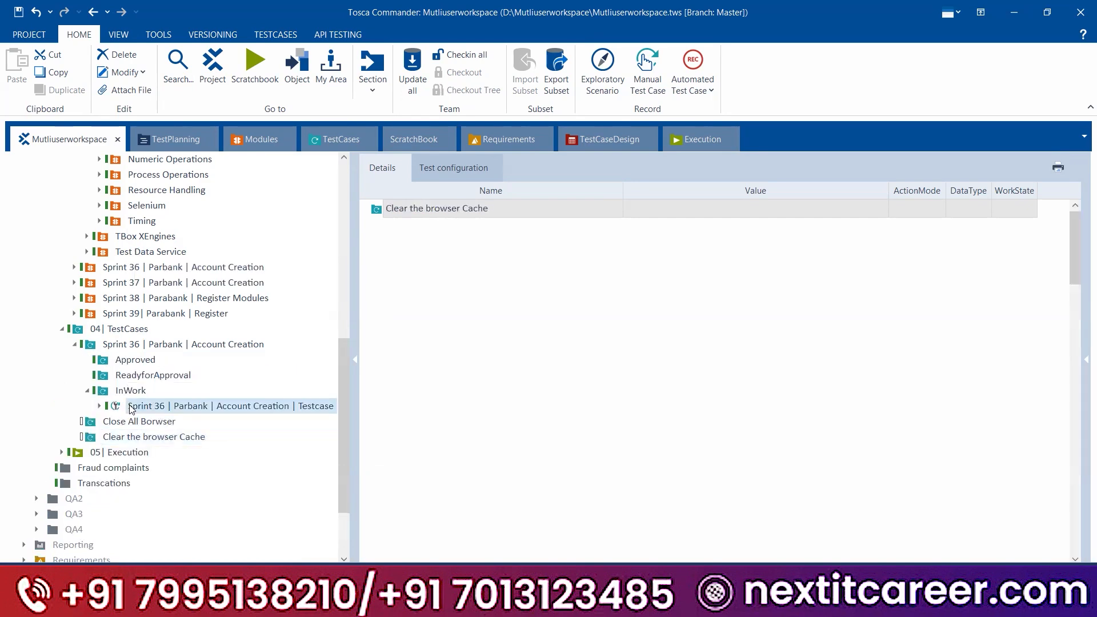
pyautogui.click(75, 346)
pyautogui.click(117, 359)
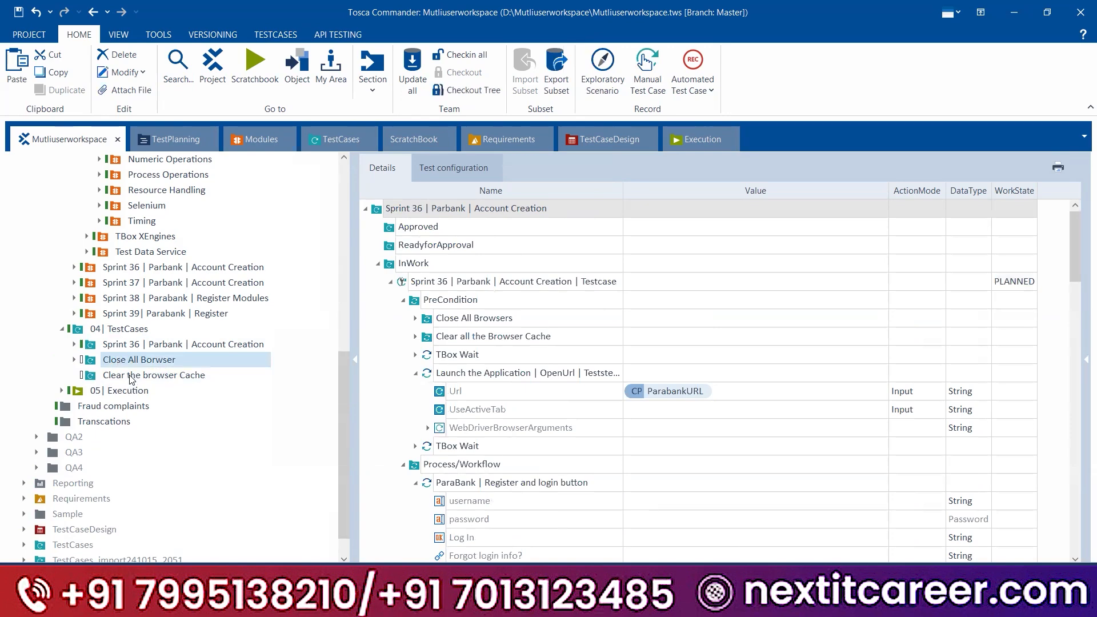
pyautogui.click(127, 376)
pyautogui.click(134, 360)
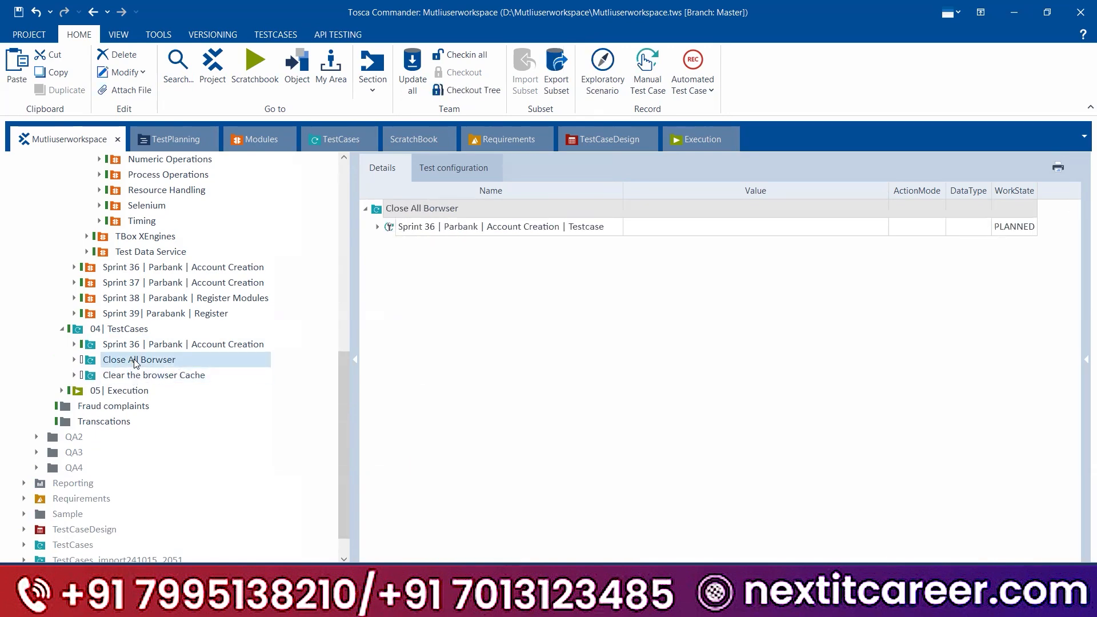
pyautogui.click(137, 375)
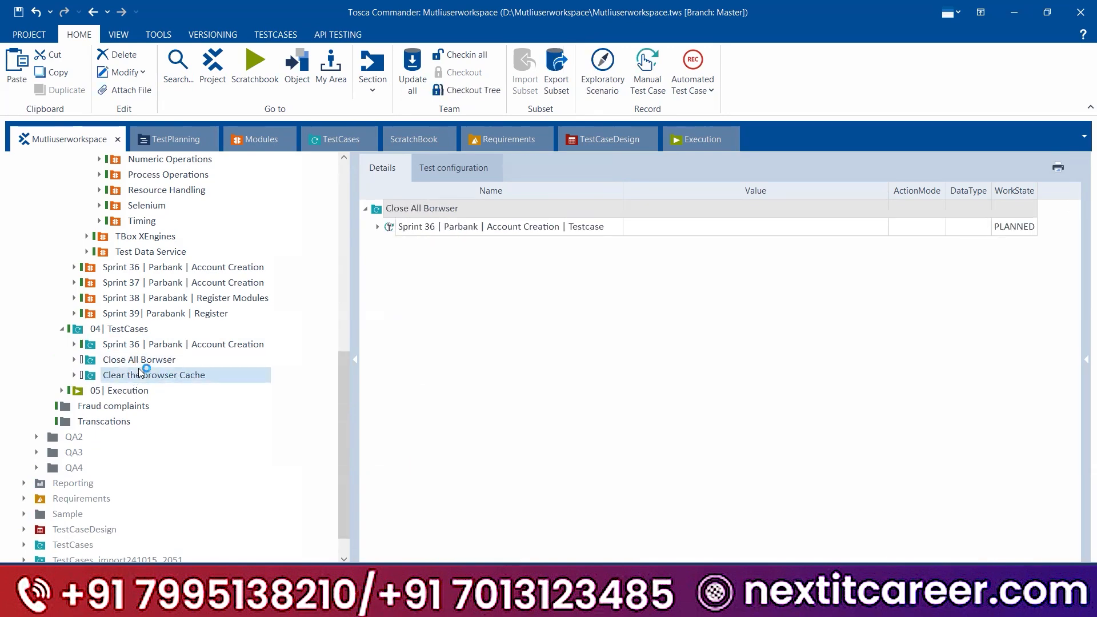
# - Create a folder named "Open the Browser in Incognito Mode" under 04| TestCases and paste the copied test case into it
pyautogui.rightClick(128, 330)
pyautogui.click(142, 243)
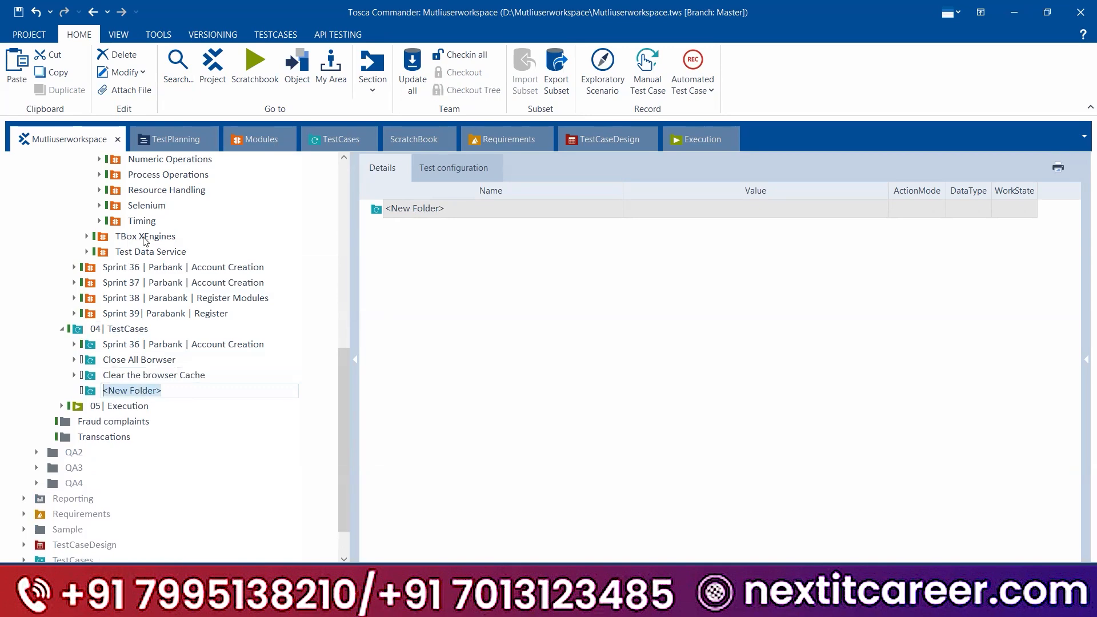
pyautogui.write('Open t')
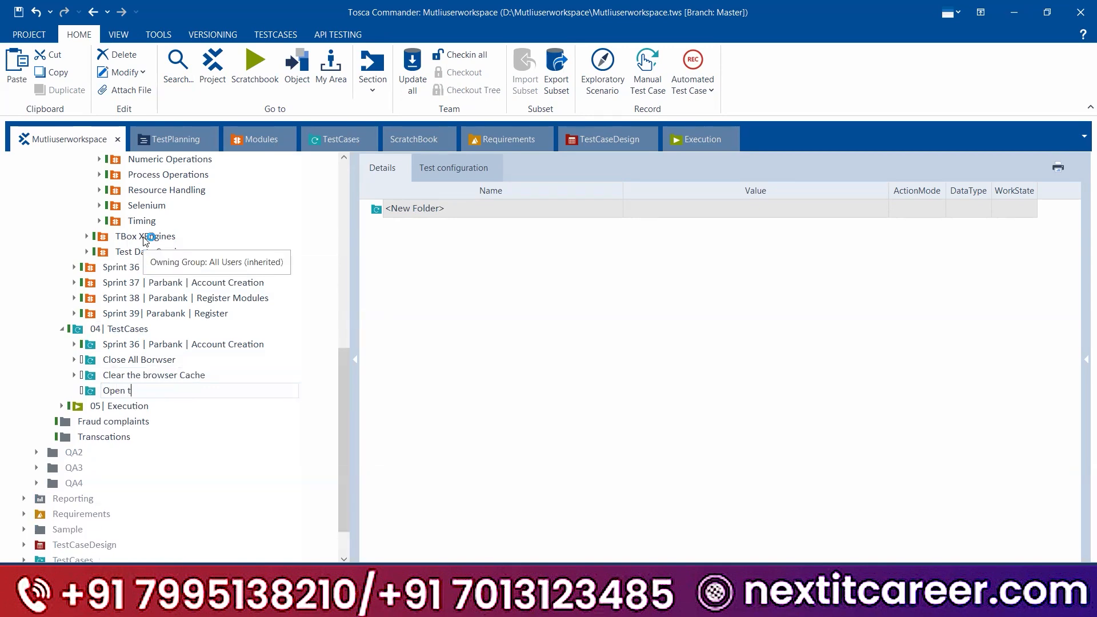
pyautogui.write('he Browser in Incognit')
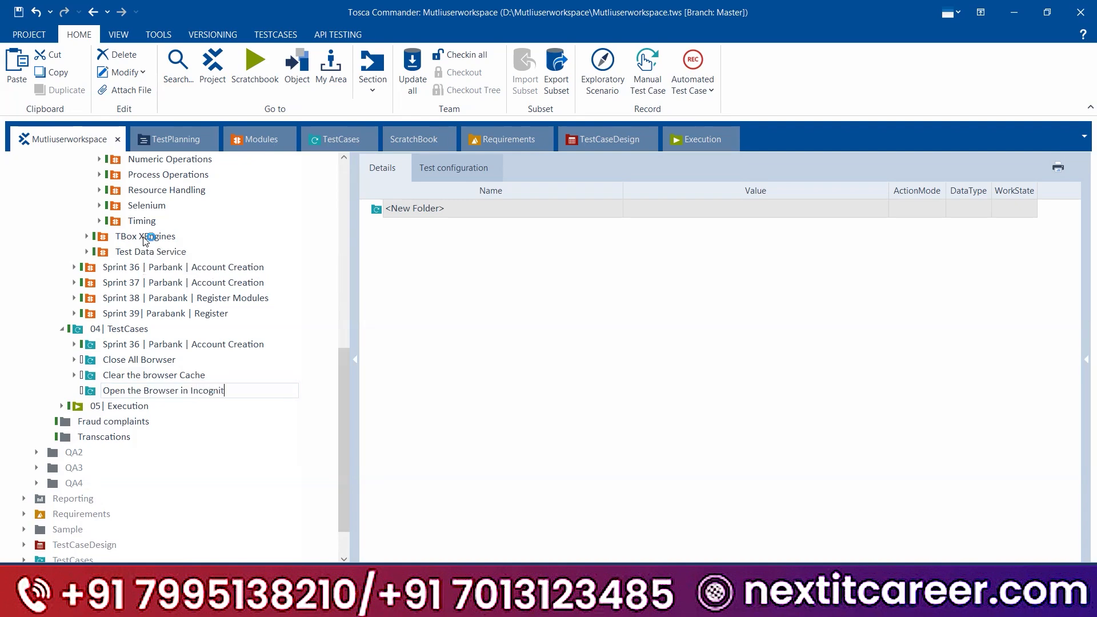
pyautogui.write('o Mode')
pyautogui.press('Return')
pyautogui.click(155, 376)
pyautogui.click(157, 385)
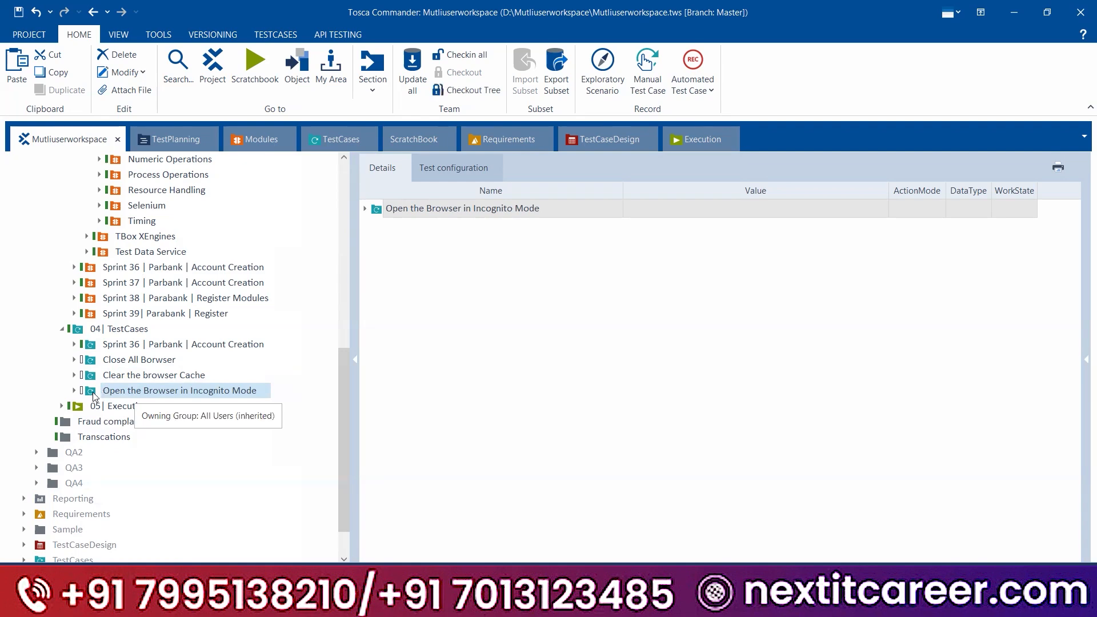
# - Expand the test case in the Open the Browser in Incognito Mode folder and delete the Launch the Application | OpenUrl | Teststeps step from PreCondition
pyautogui.click(75, 392)
pyautogui.click(87, 406)
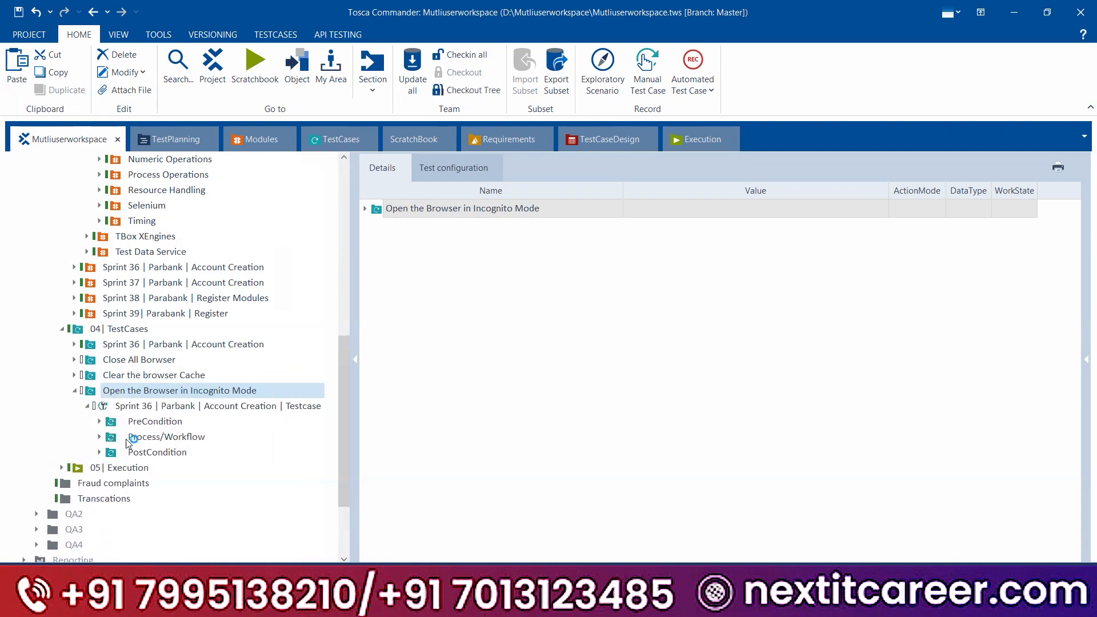
pyautogui.click(101, 422)
pyautogui.click(163, 468)
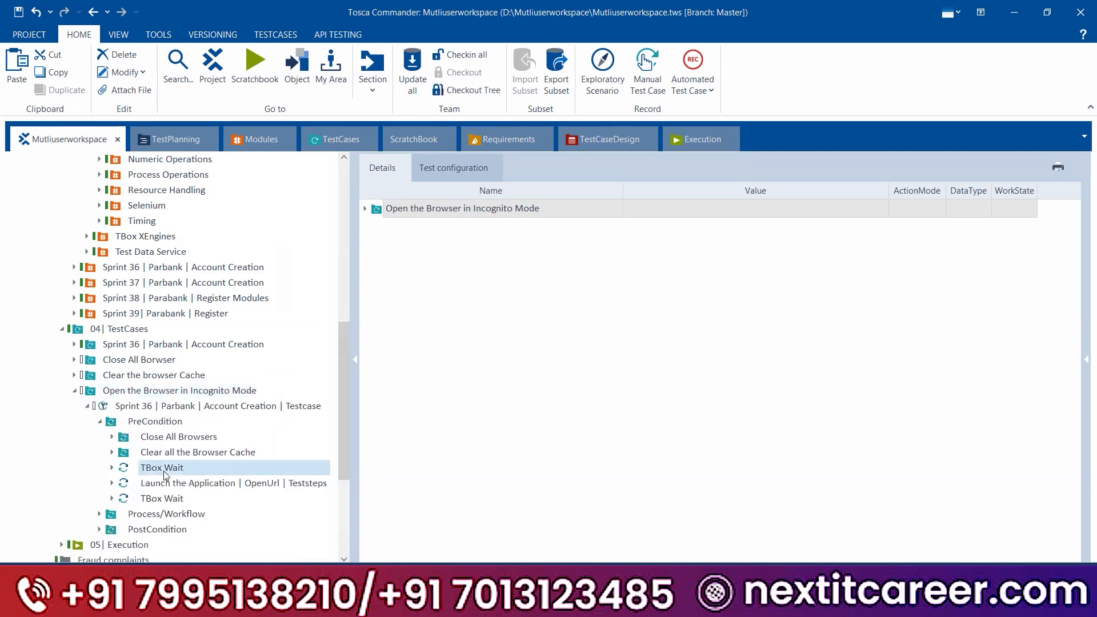
pyautogui.click(172, 486)
pyautogui.rightClick(173, 485)
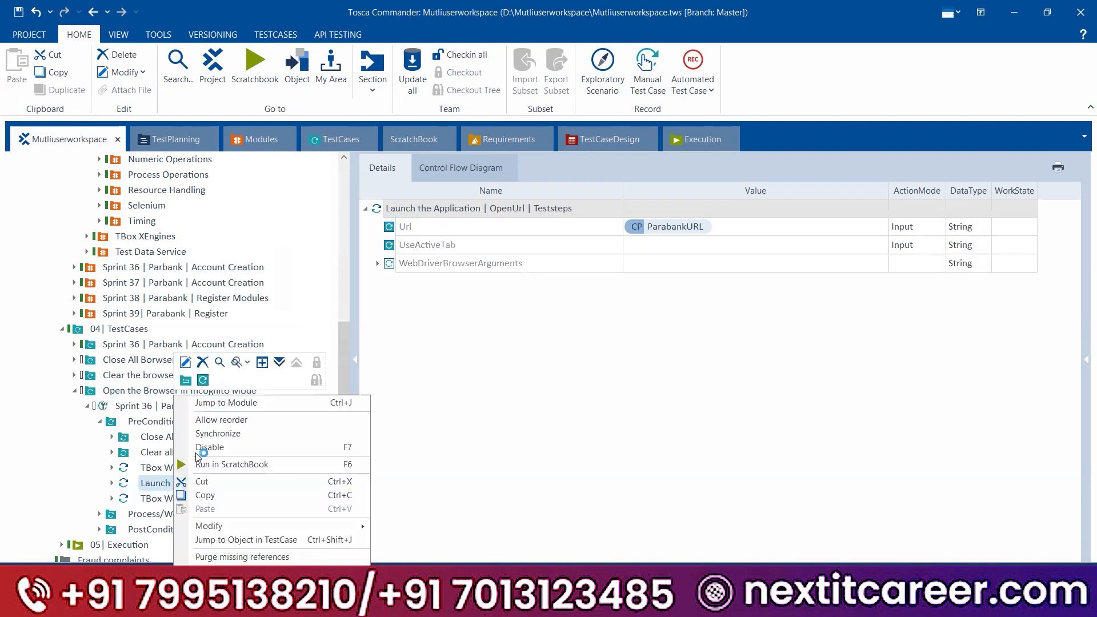
pyautogui.click(203, 363)
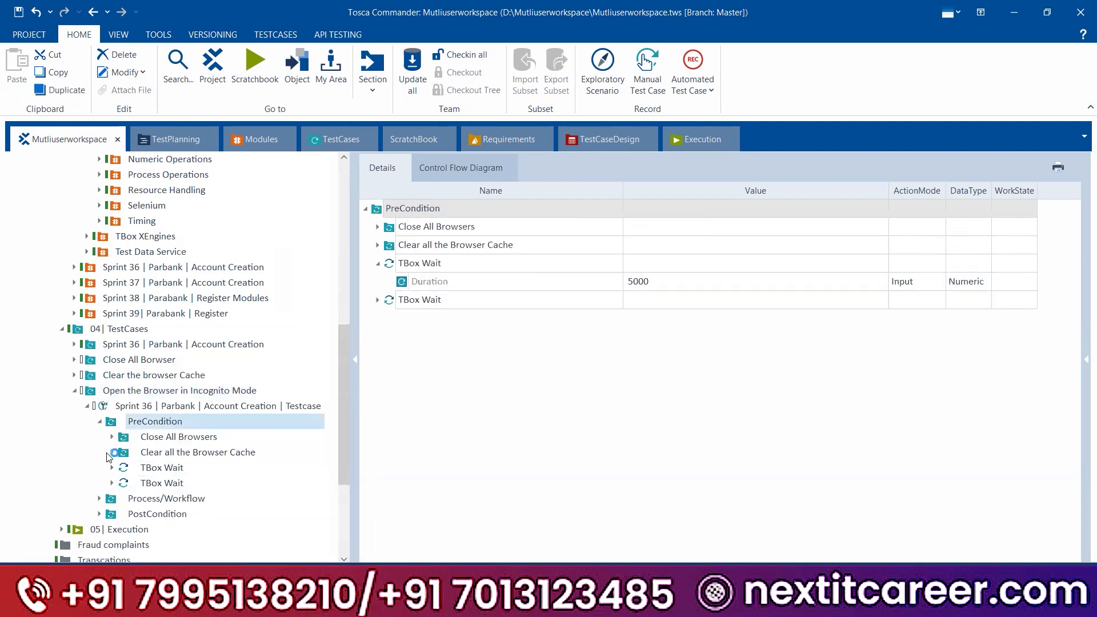
# - Delete Close All Browsers, Clear all the Browser Cache and both TBox Wait steps from the PreCondition folder
pyautogui.click(140, 438)
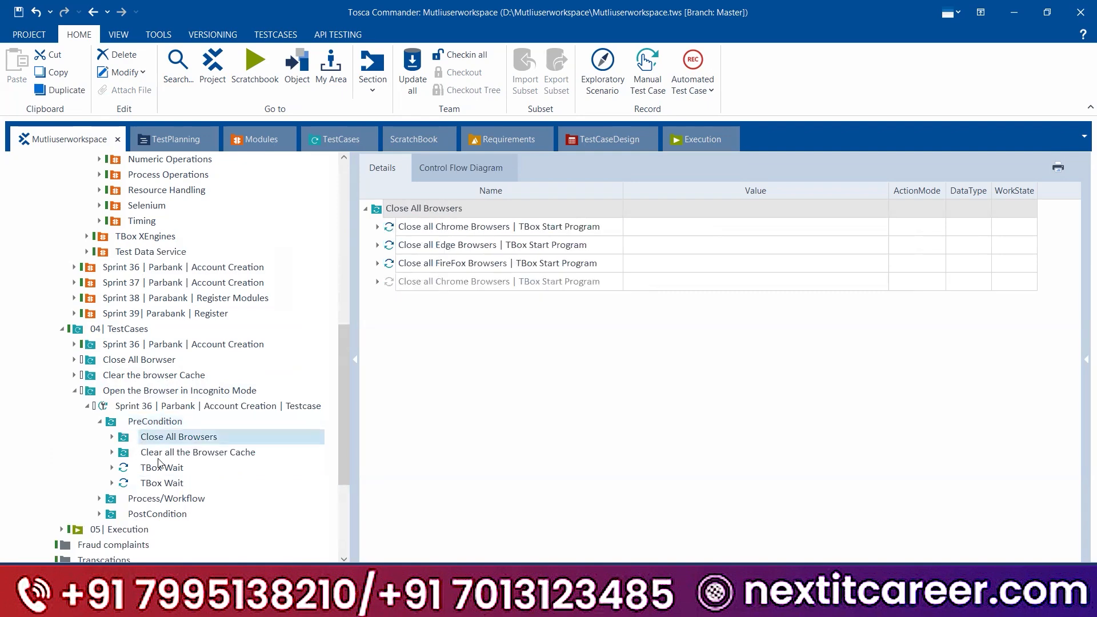
pyautogui.keyDown('shift'); pyautogui.click(162, 483); pyautogui.keyUp('shift')
pyautogui.rightClick(168, 426)
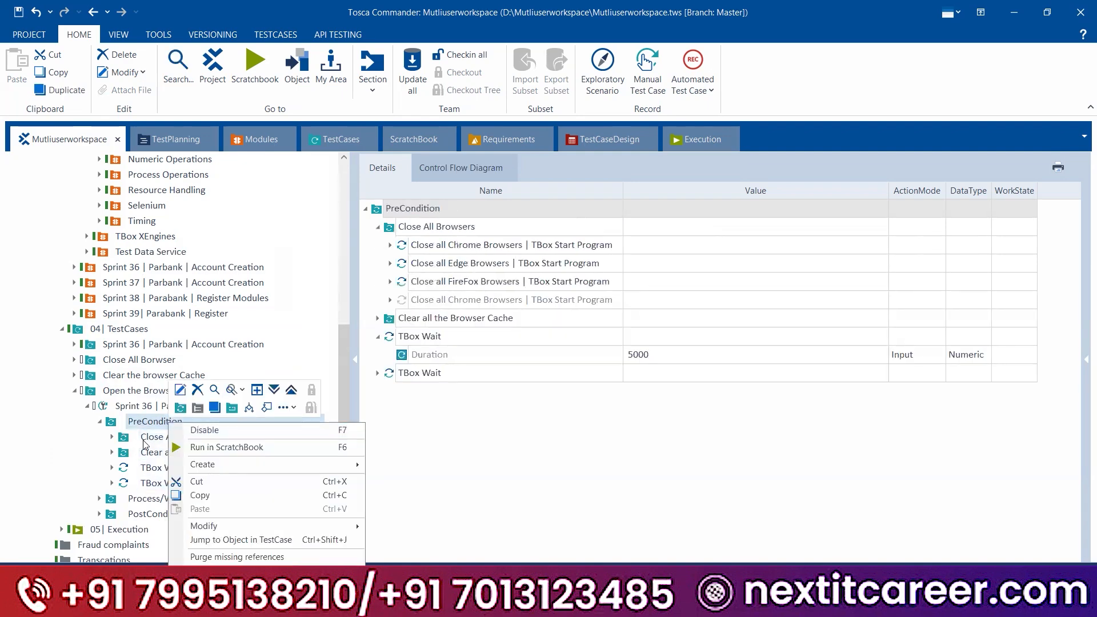
pyautogui.click(143, 440)
pyautogui.keyDown('shift'); pyautogui.click(166, 483); pyautogui.keyUp('shift')
pyautogui.rightClick(167, 451)
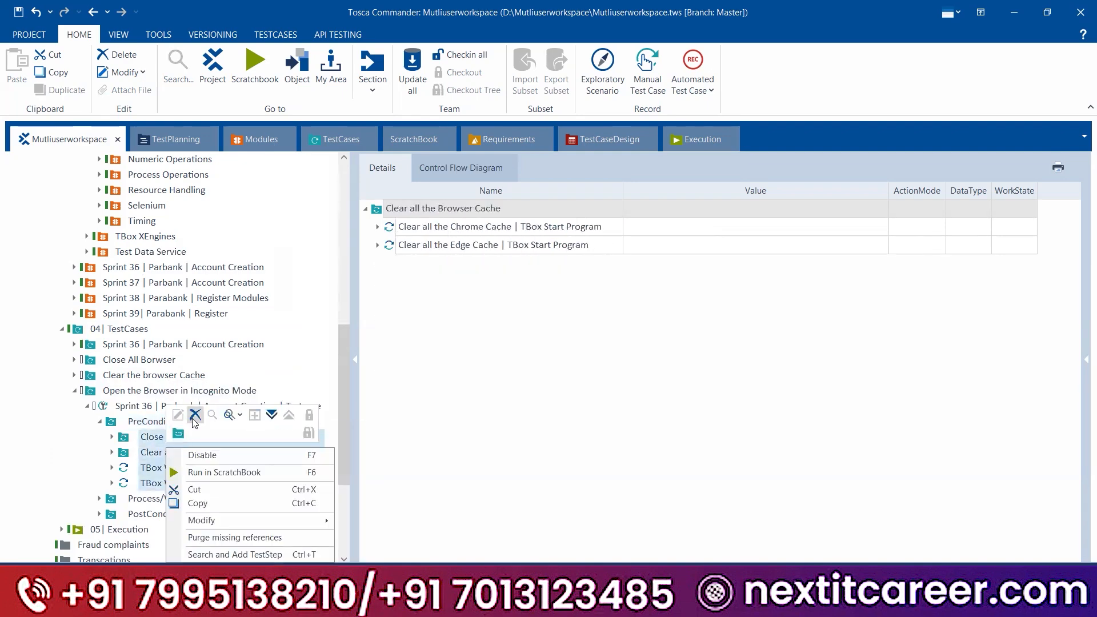
pyautogui.press('Delete')
pyautogui.click(147, 406)
pyautogui.click(153, 421)
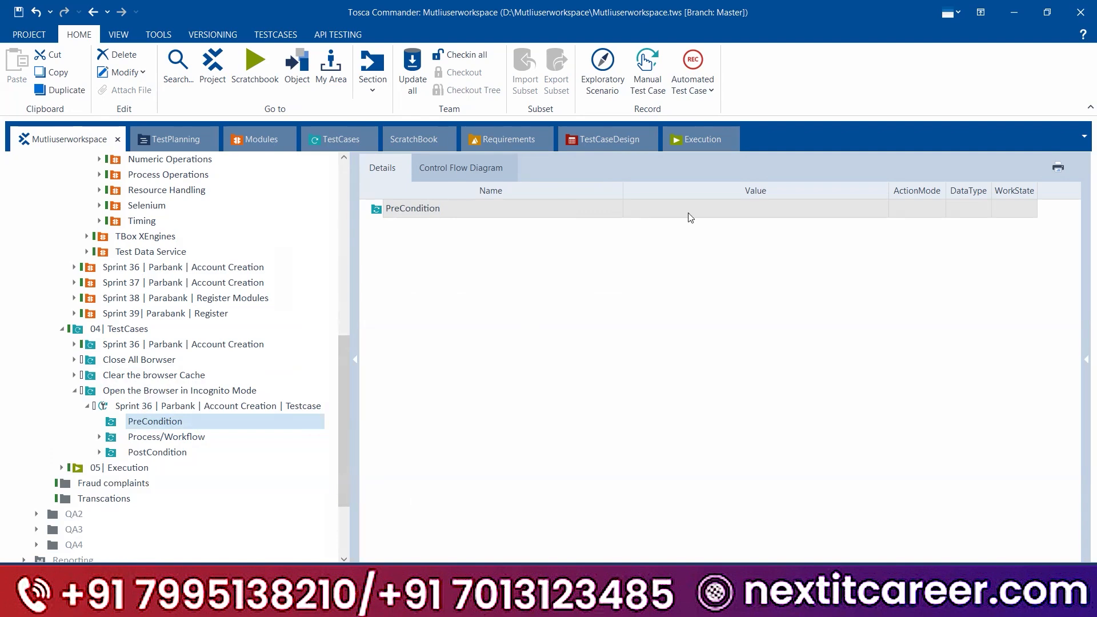
# - Switch to Notepad and add blank lines below the heading "How to open the Browser in Incognito Mode?"
pyautogui.hotkey('alt', 'Tab')
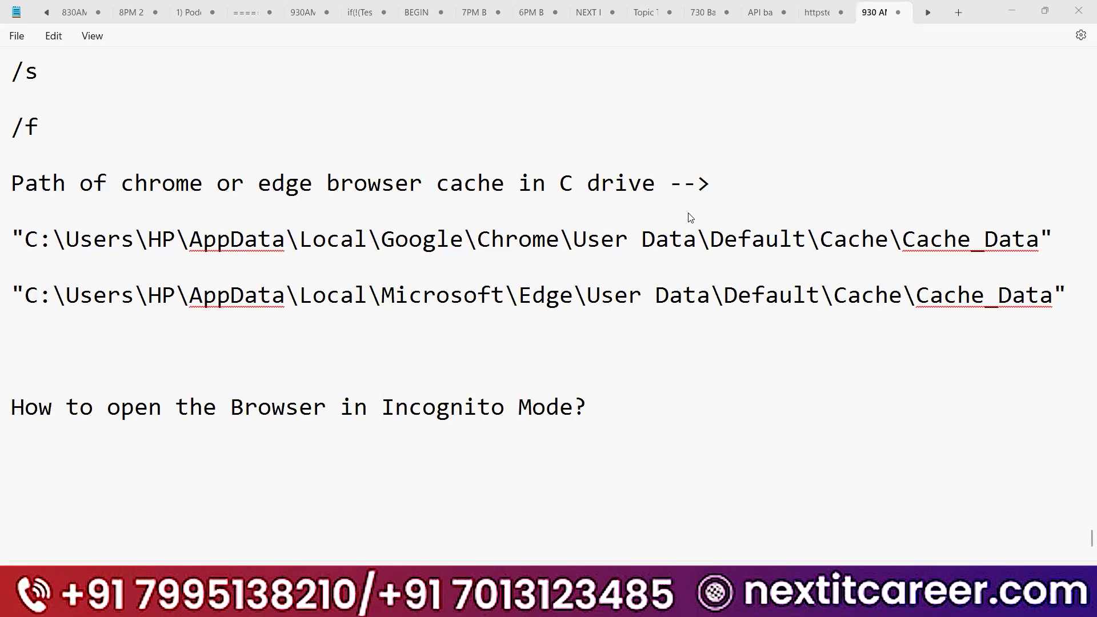
pyautogui.click(603, 408)
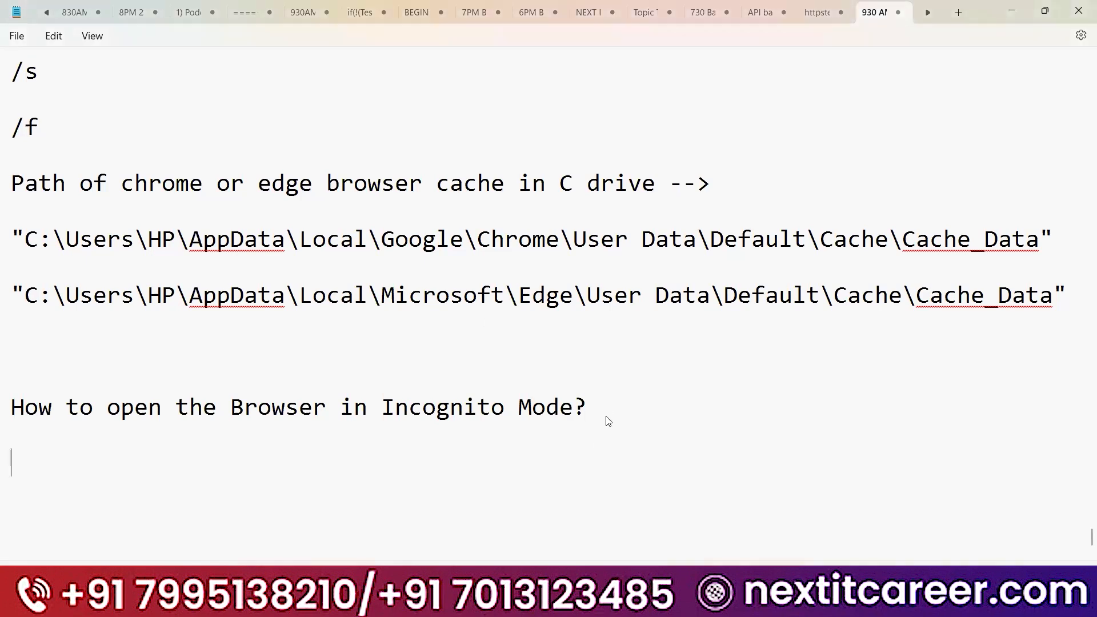
pyautogui.moveTo(678, 603)
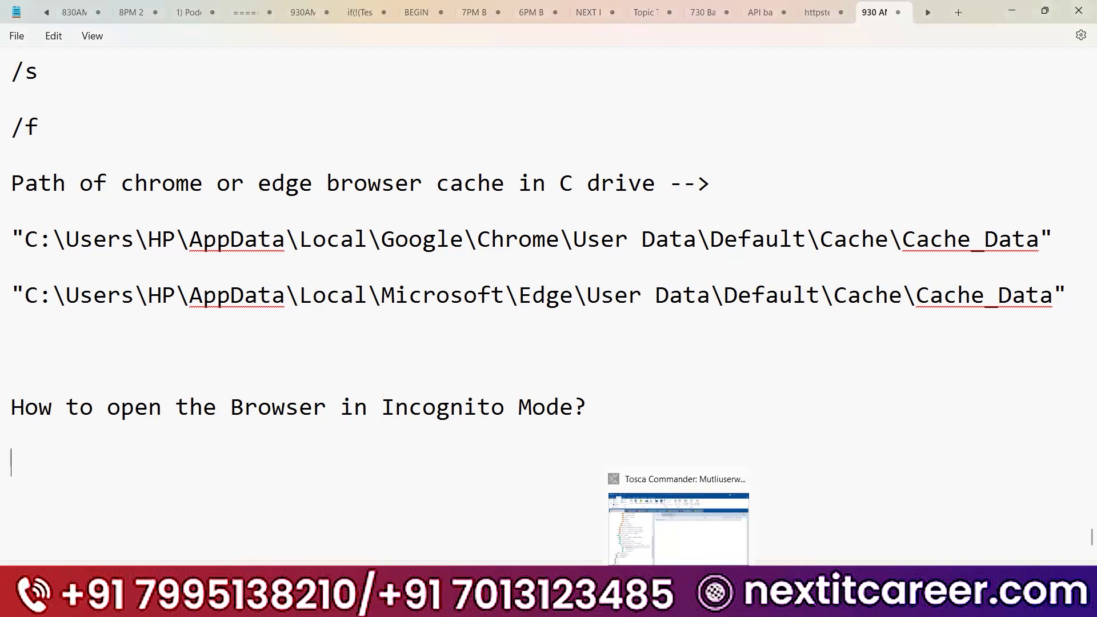
pyautogui.click(614, 415)
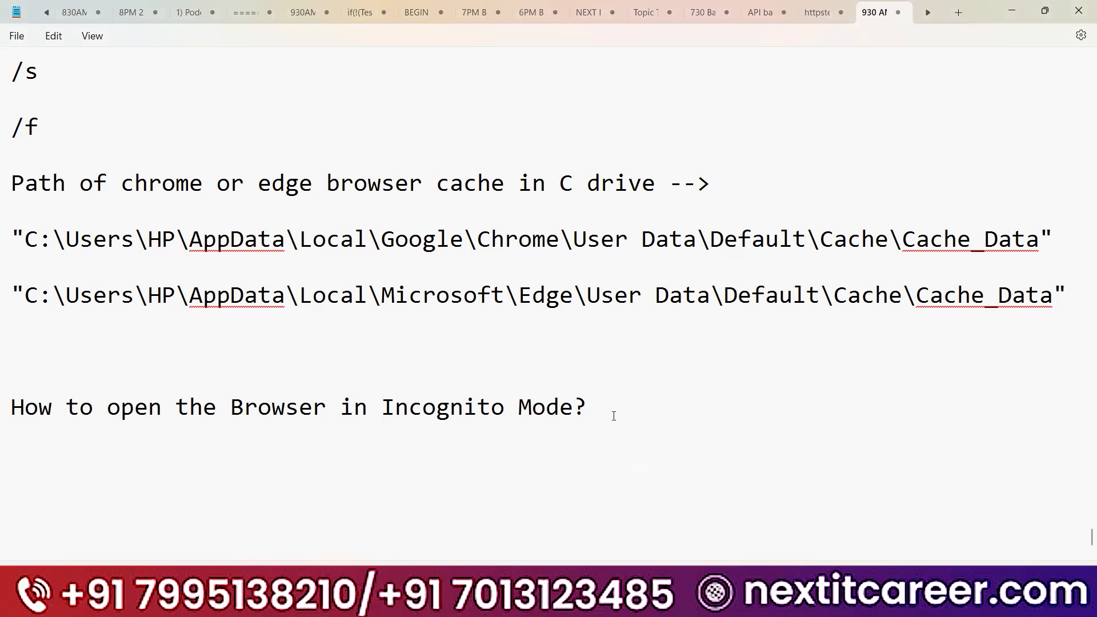
pyautogui.press('Return')
pyautogui.press('Return')
# - Switch to Tosca Commander, add the TBox Start Program module from Process Operations to PreCondition, and expand its parameters
pyautogui.hotkey('alt', 'Tab')
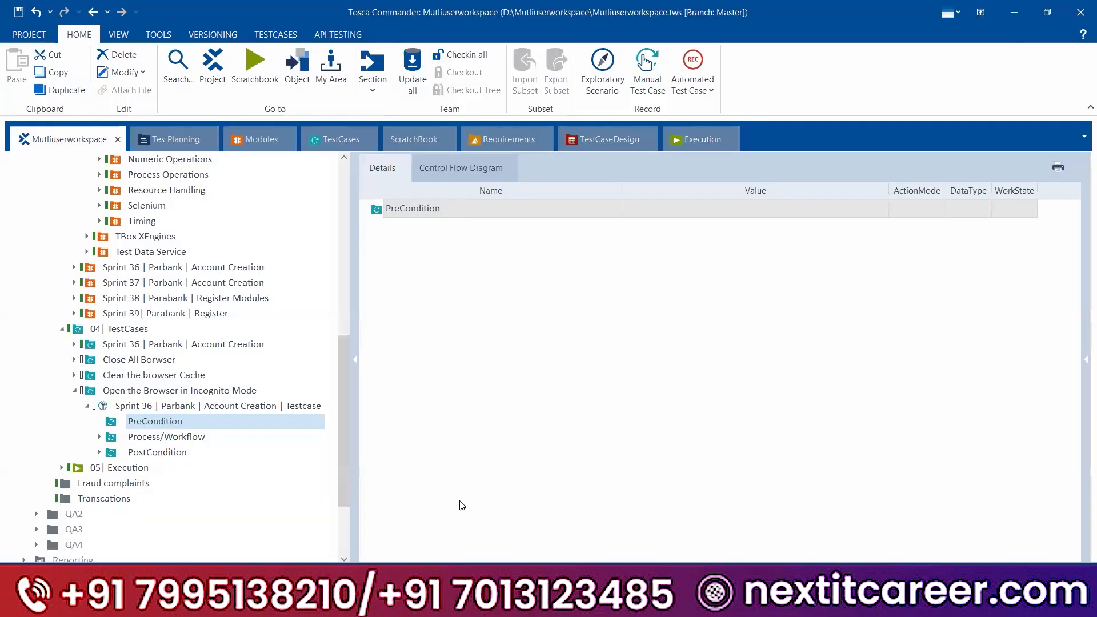
pyautogui.scroll(5, 130, 458)
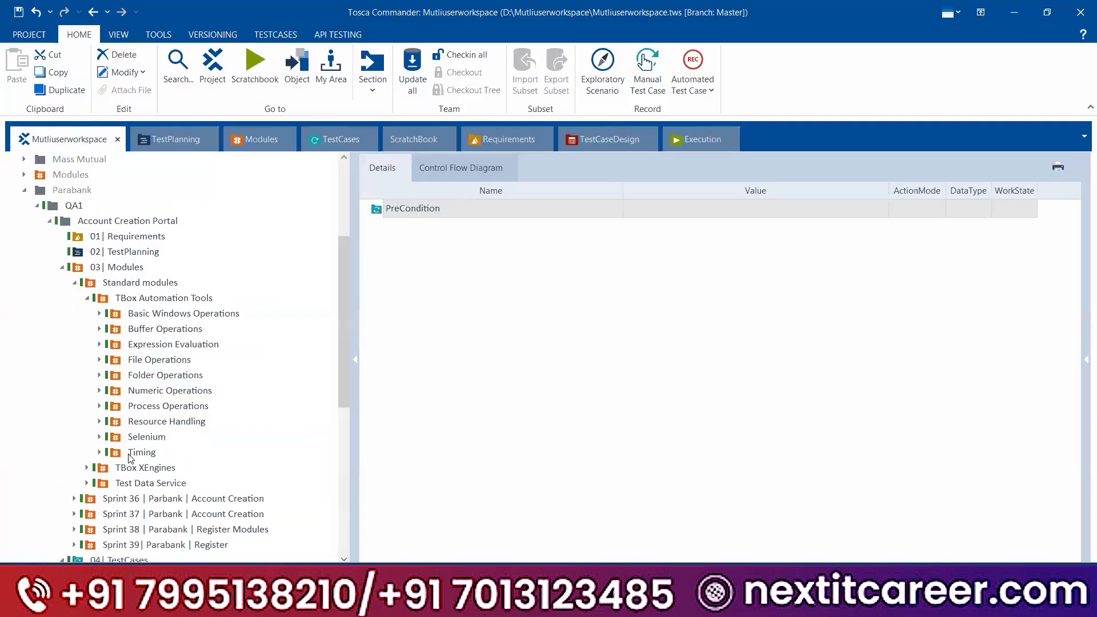
pyautogui.click(142, 407)
pyautogui.scroll(-7, 143, 411)
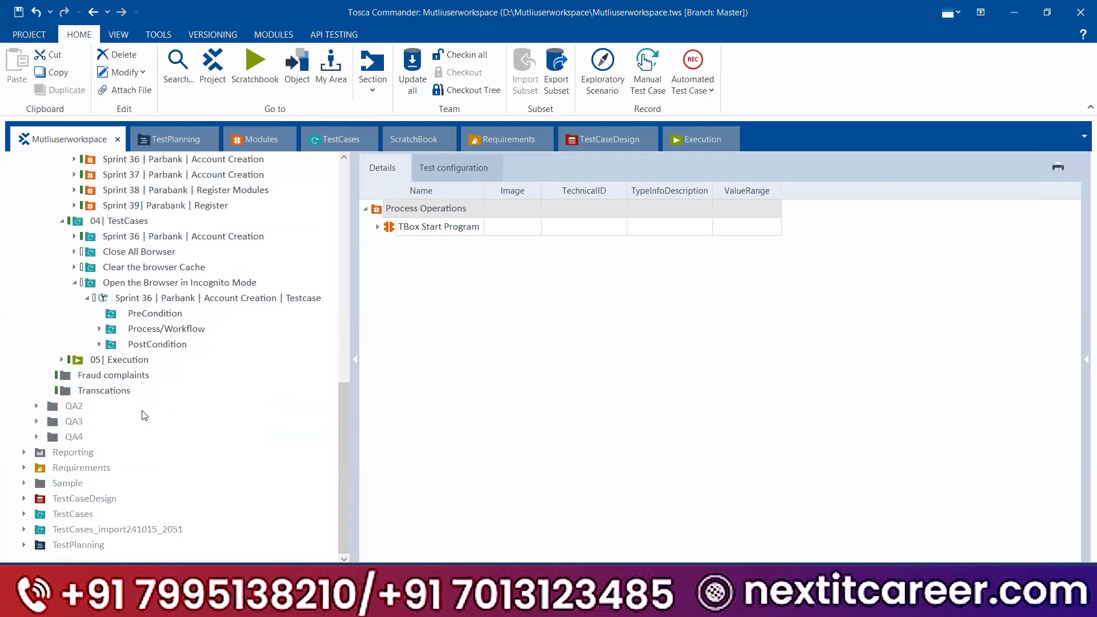
pyautogui.moveTo(391, 229); pyautogui.dragTo(136, 314)
pyautogui.click(135, 314)
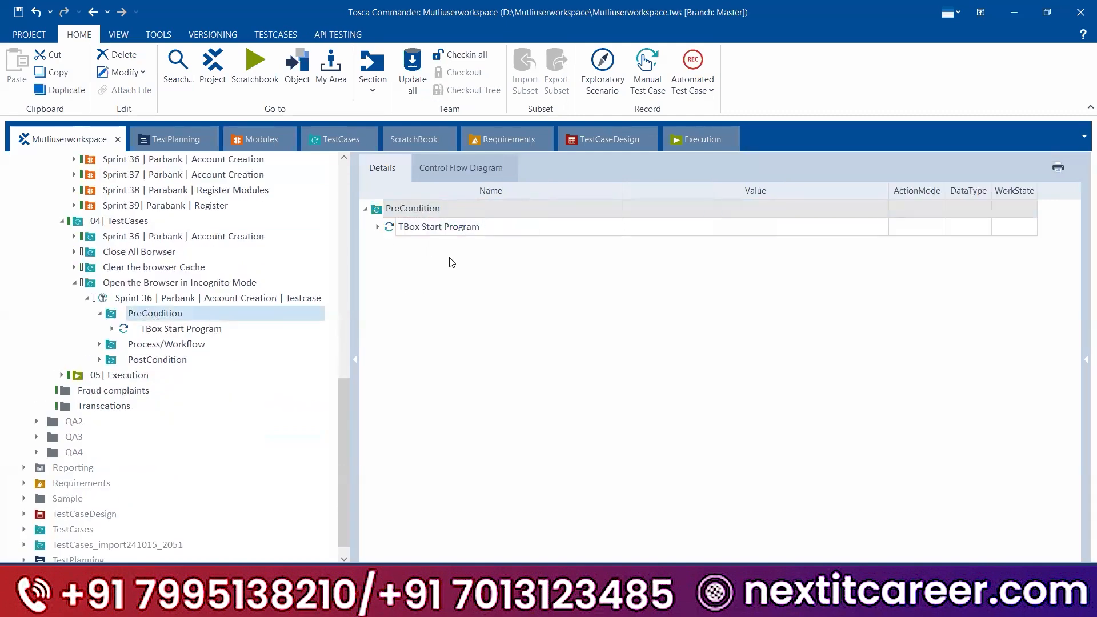
pyautogui.click(379, 229)
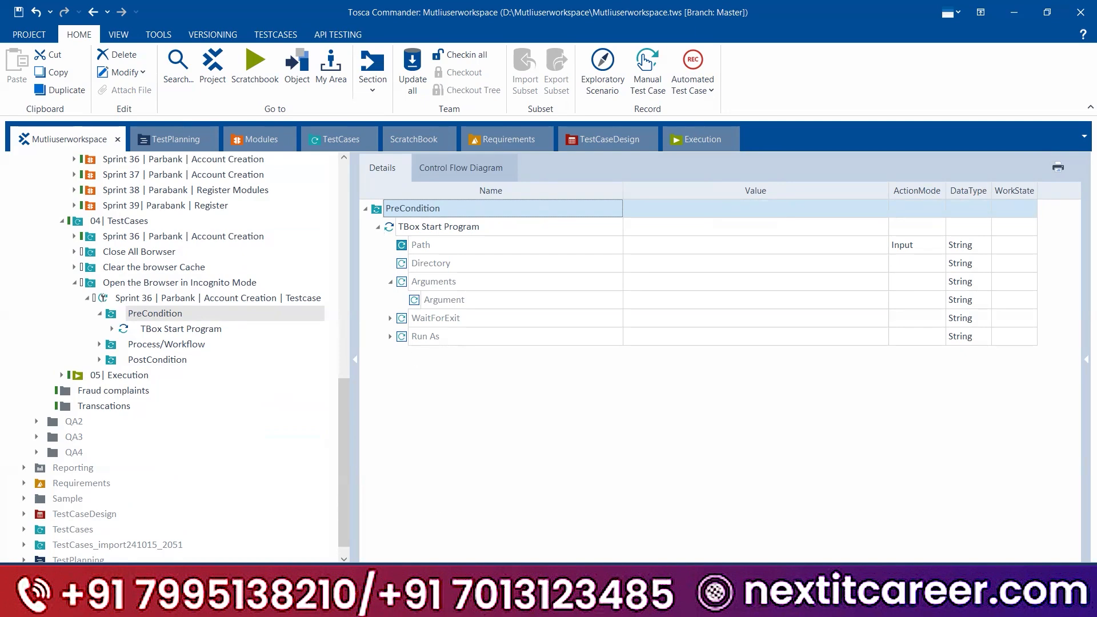
# - Search Windows for chrome and open the Application folder that holds the Google Chrome executable
pyautogui.press('super')
pyautogui.write('chroem')
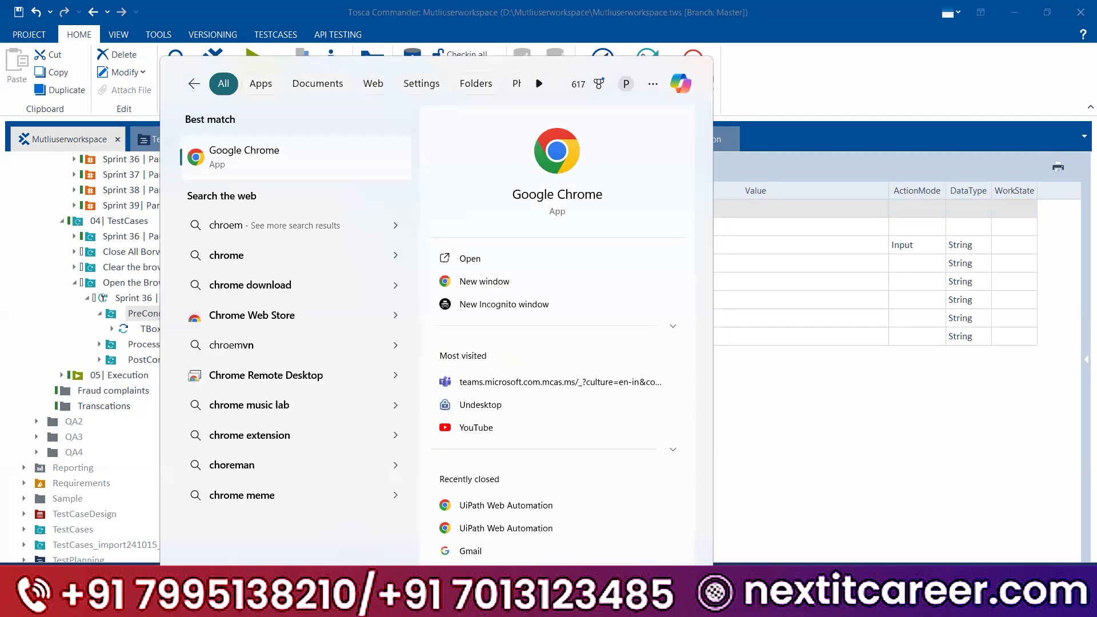
pyautogui.press('BackSpace')
pyautogui.press('BackSpace')
pyautogui.write('me')
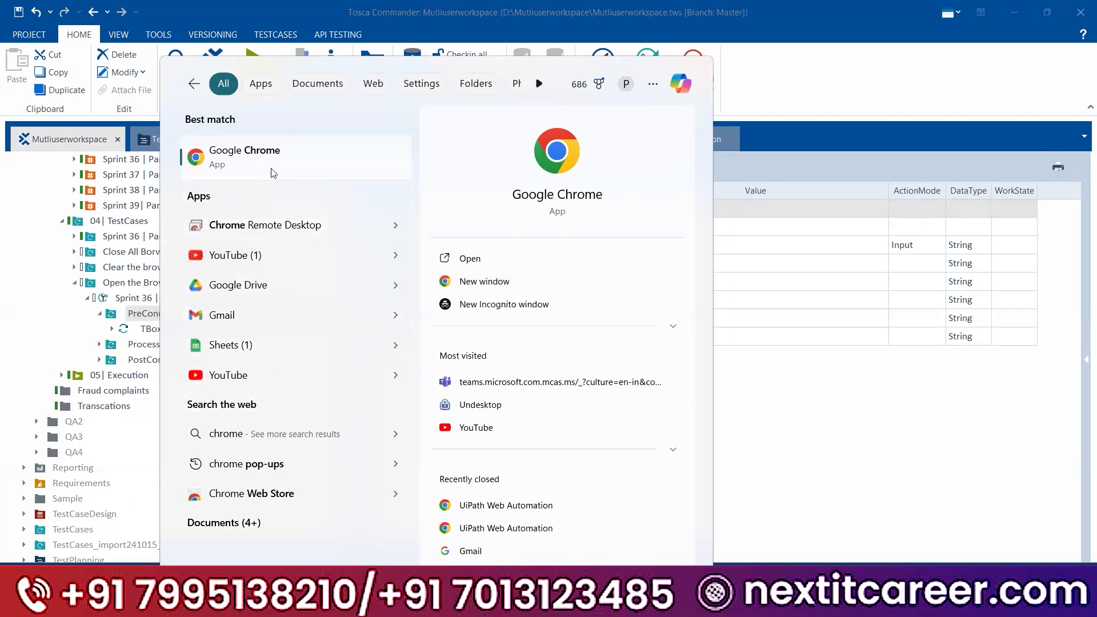
pyautogui.rightClick(271, 173)
pyautogui.click(309, 212)
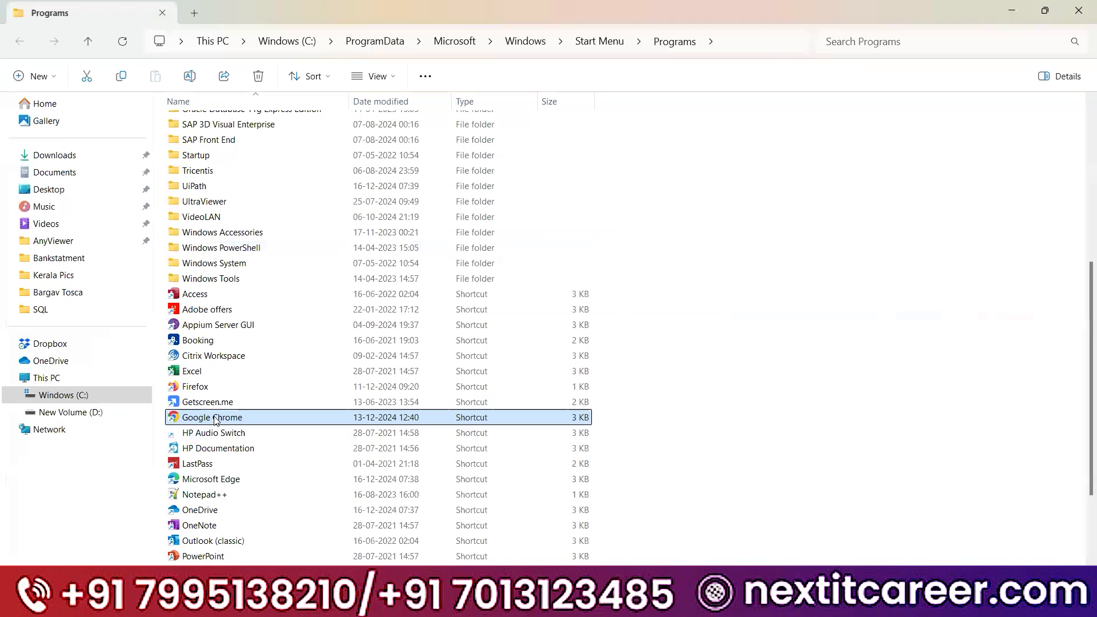
pyautogui.rightClick(216, 421)
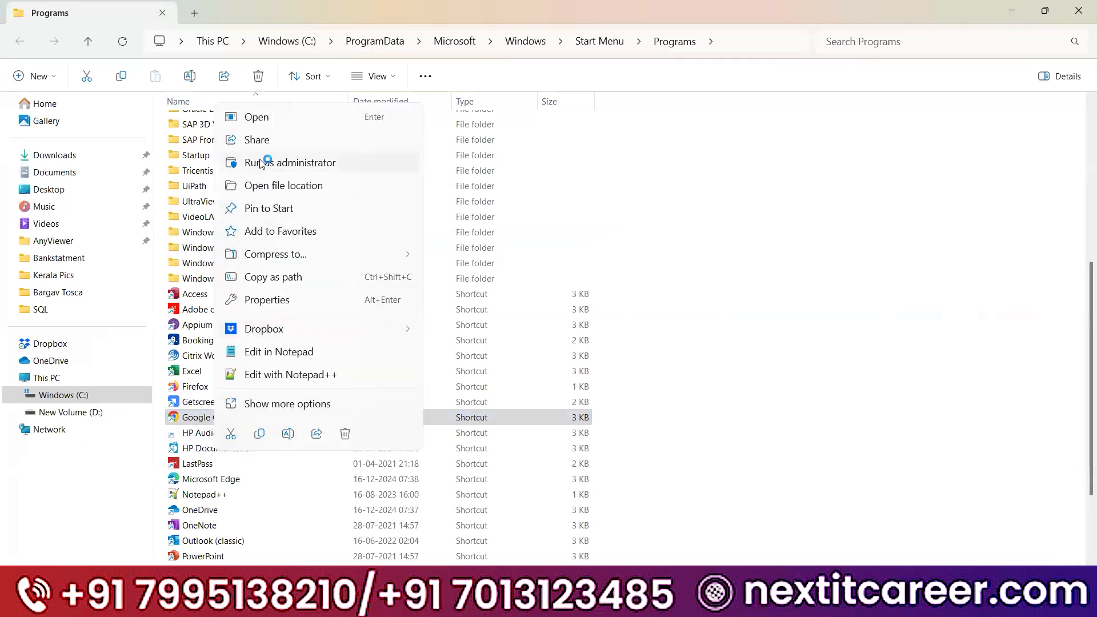
pyautogui.click(283, 185)
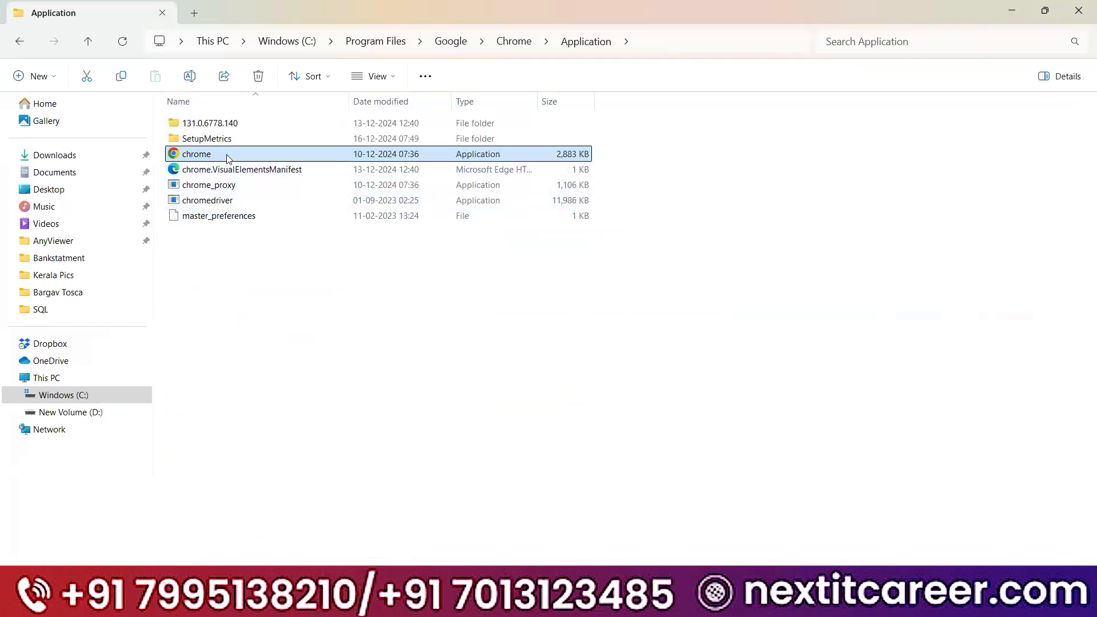
# - Copy the chrome file's path, close the folder, and set the TBox Start Program Path to C:\Program Files\Google\Chrome\Application\chrome.exe without quotation marks
pyautogui.rightClick(228, 158)
pyautogui.click(288, 340)
pyautogui.click(1080, 9)
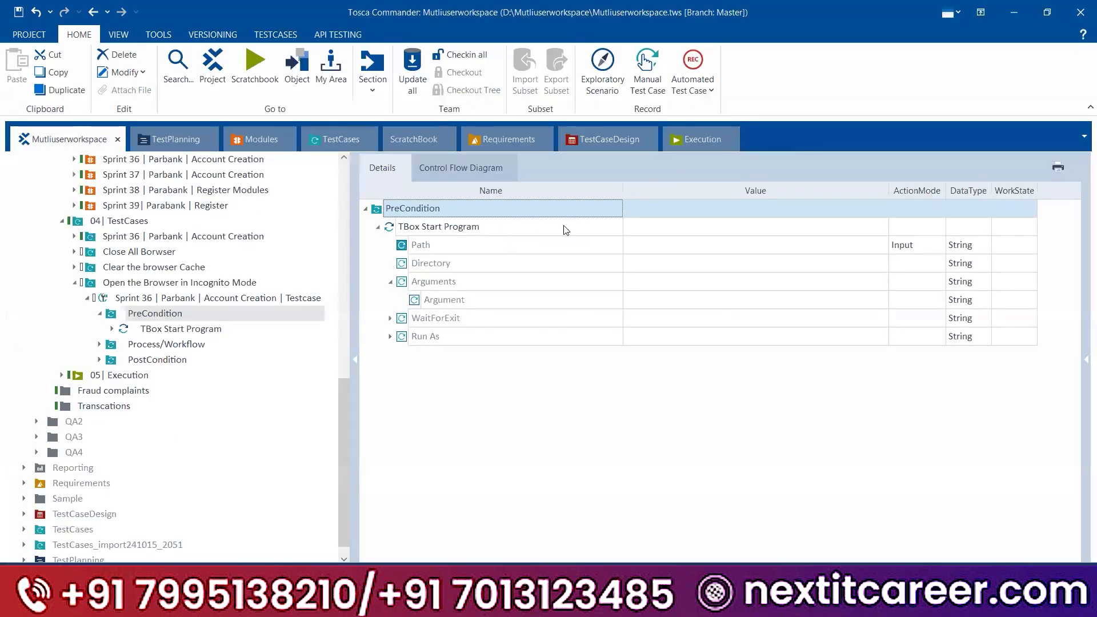
pyautogui.click(646, 250)
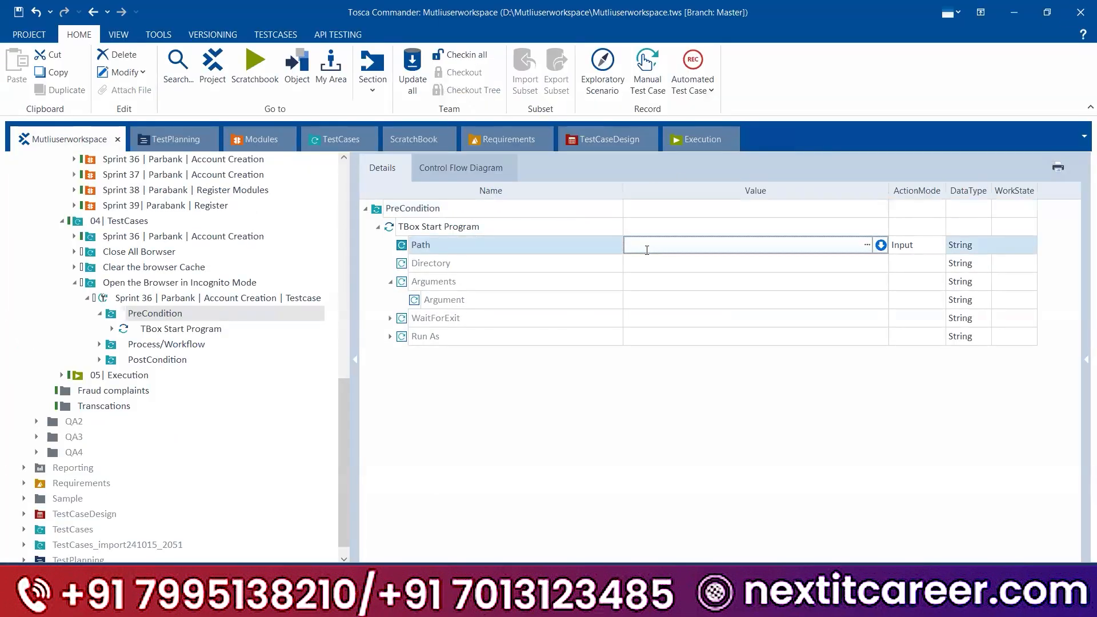
pyautogui.hotkey('ctrl', 'v')
pyautogui.press('Home')
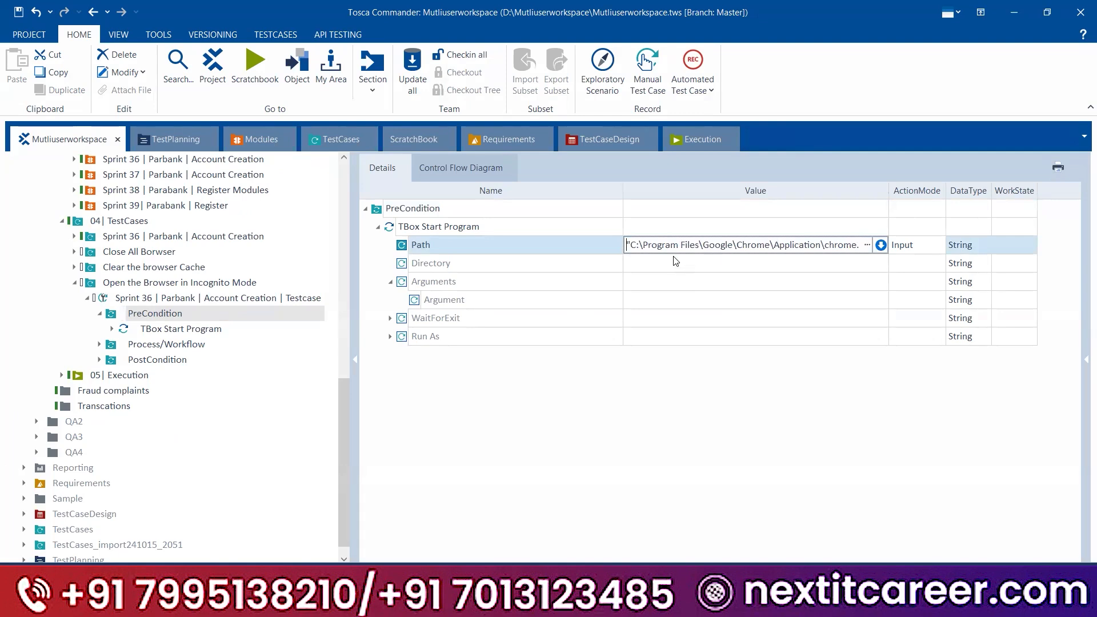
pyautogui.press('BackSpace')
pyautogui.click(708, 402)
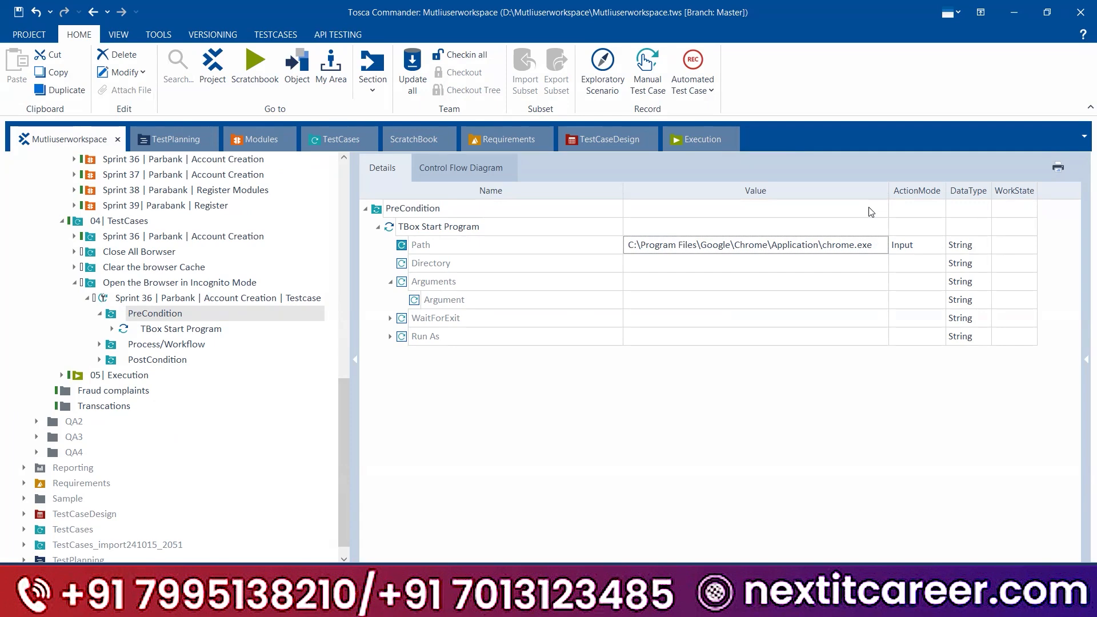
# - Open the Argument value of TBox Start Program for editing
pyautogui.click(555, 249)
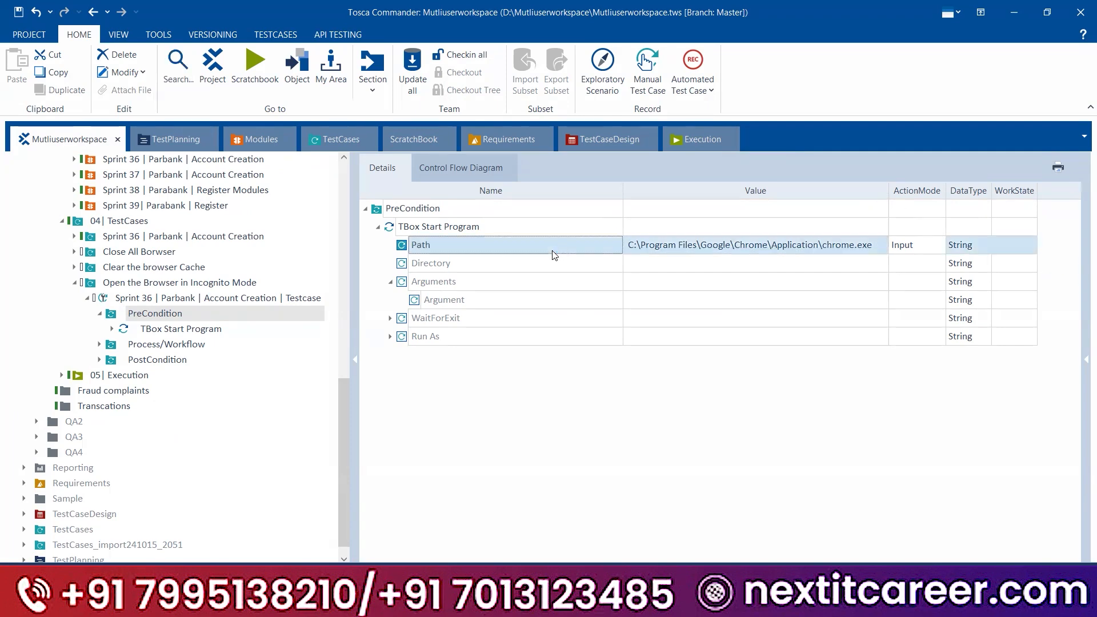
pyautogui.click(519, 303)
pyautogui.click(664, 306)
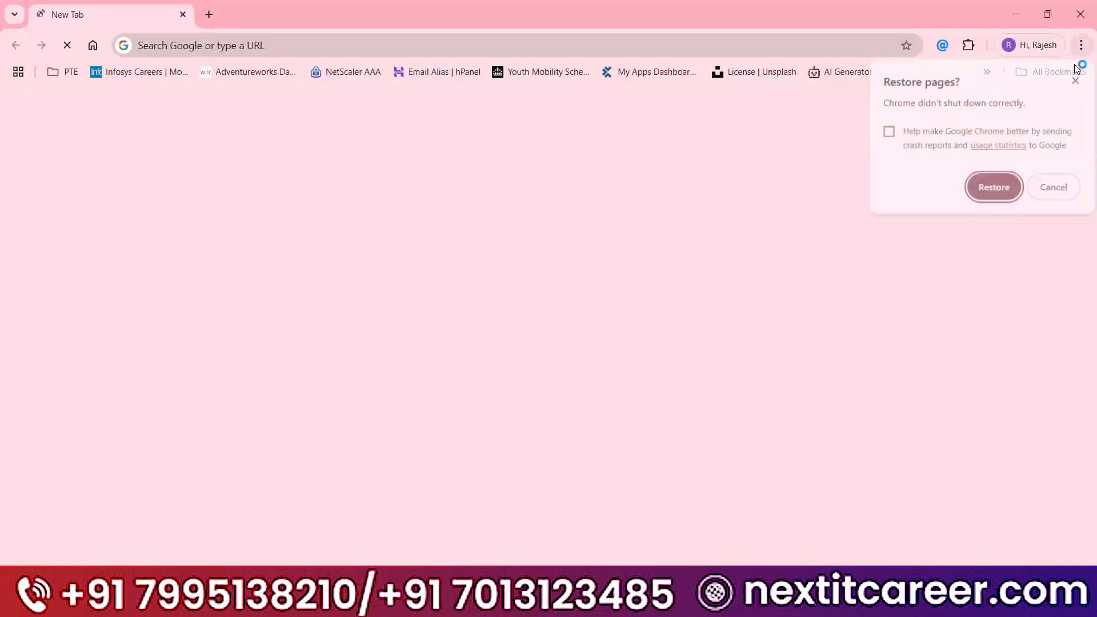
# - Open a new Incognito window from Chrome to view it, and close both Chrome windows
pyautogui.click(1081, 45)
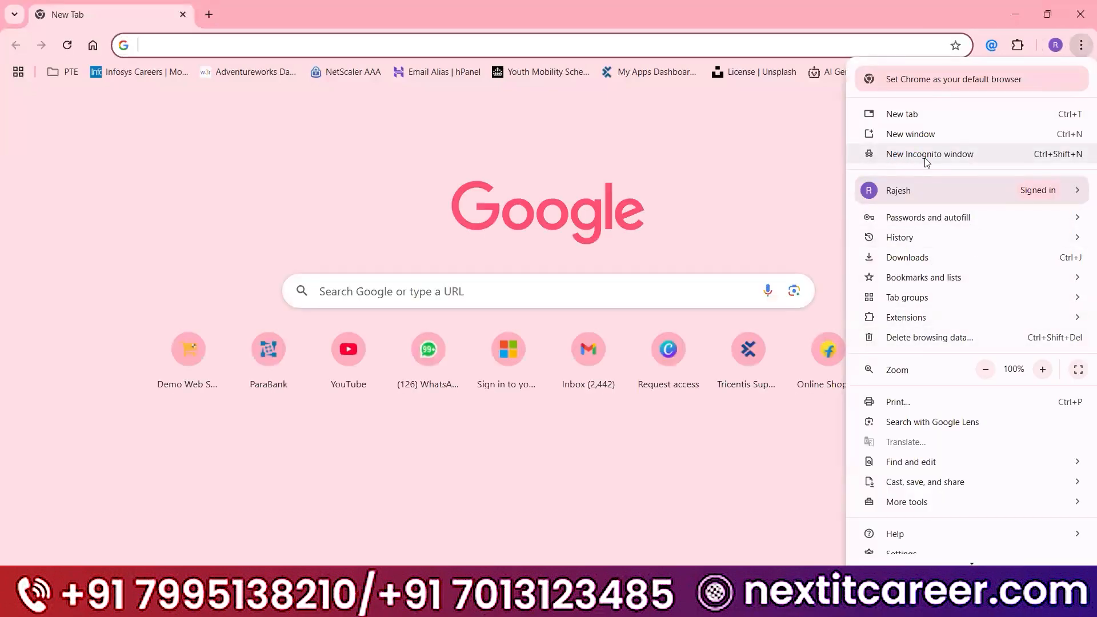
pyautogui.click(968, 156)
pyautogui.click(1081, 13)
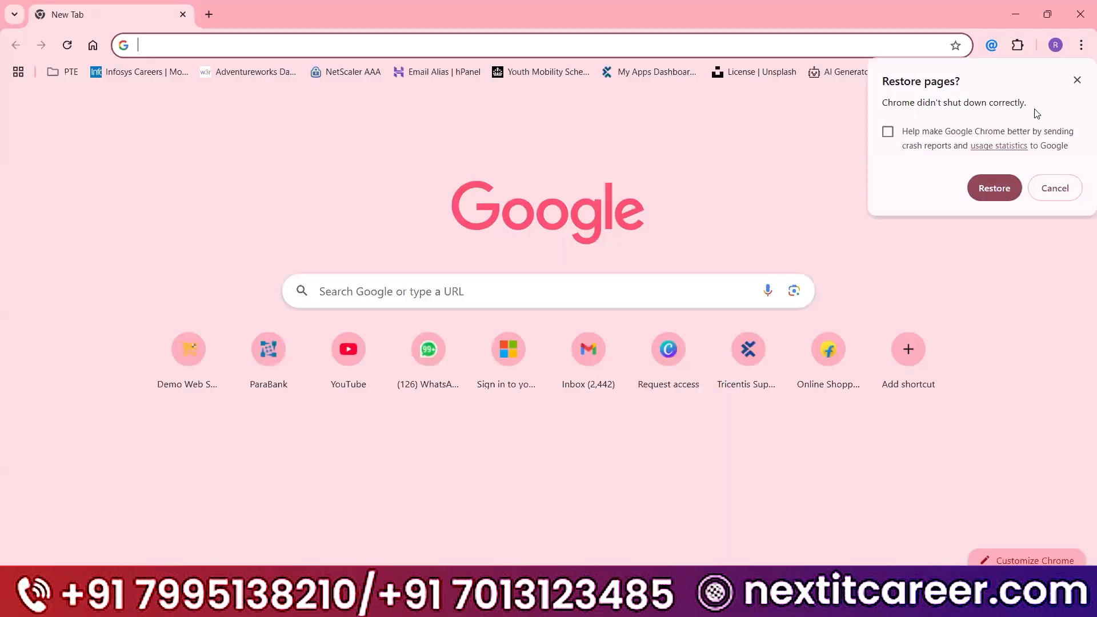
pyautogui.click(1081, 13)
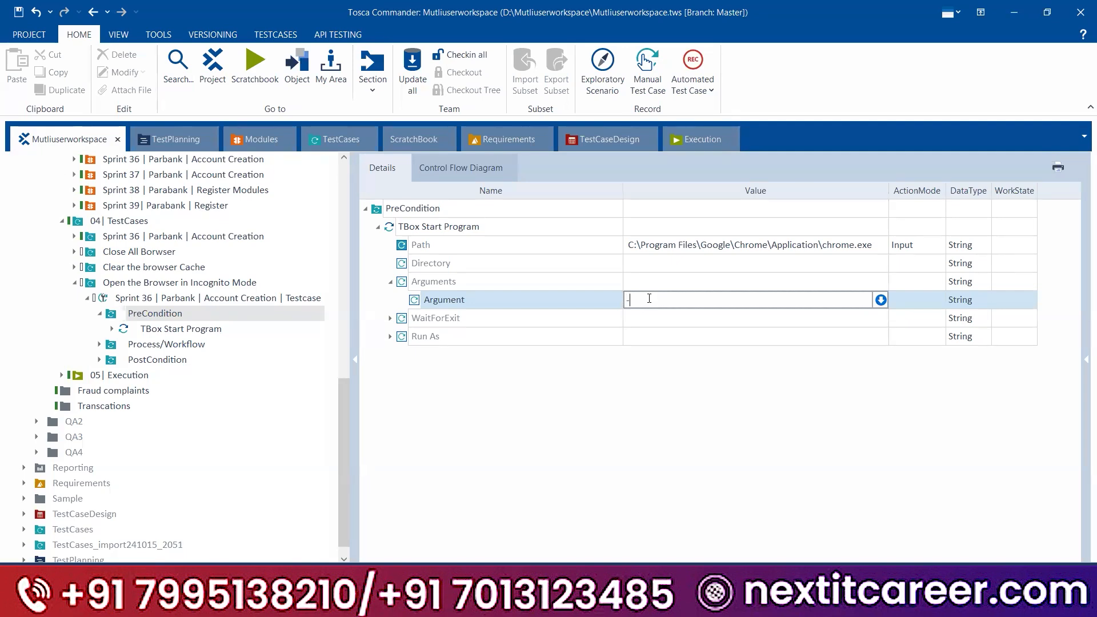
pyautogui.write('-incognito')
pyautogui.click(650, 320)
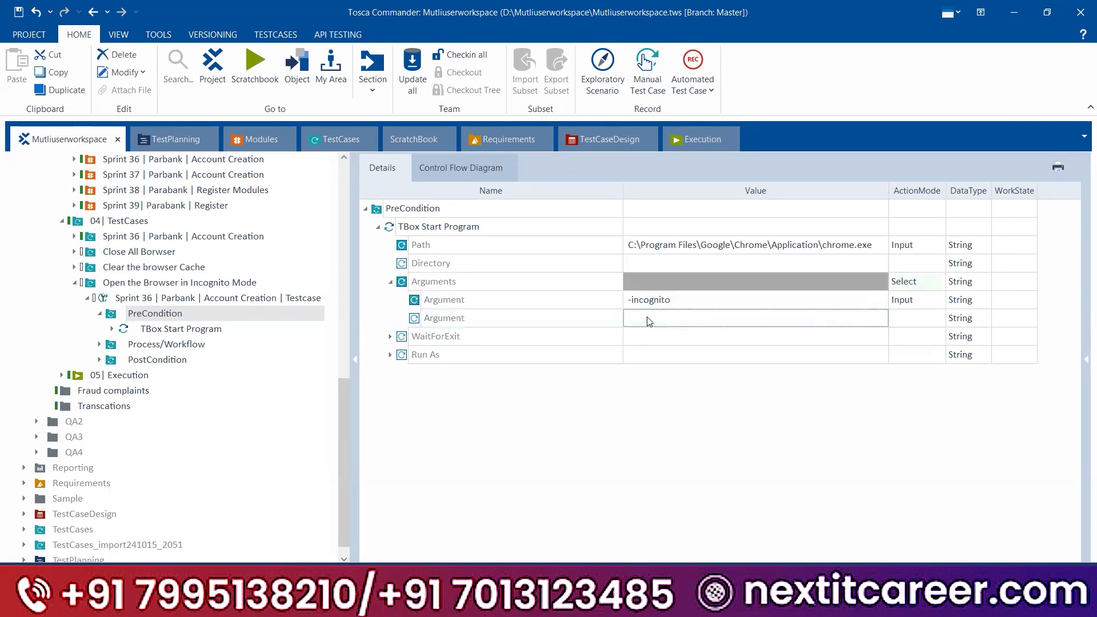
pyautogui.click(649, 319)
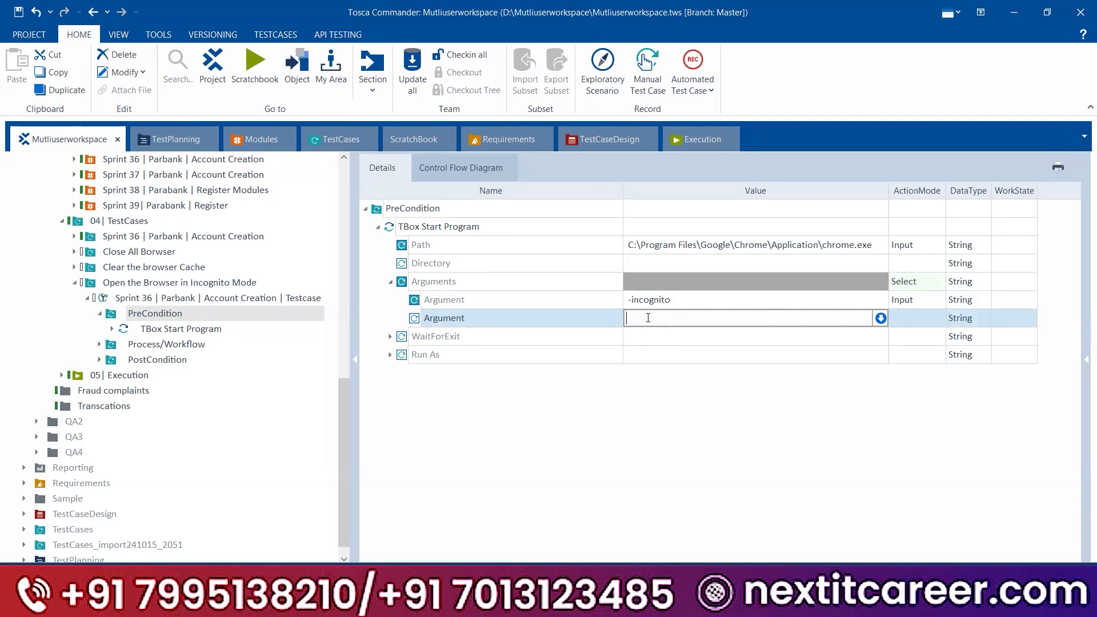
pyautogui.write('ww')
pyautogui.write('w.fl')
pyautogui.write('ipart.com')
pyautogui.press('BackSpace')
pyautogui.press('BackSpace')
pyautogui.press('BackSpace')
pyautogui.press('BackSpace')
pyautogui.press('BackSpace')
pyautogui.press('BackSpace')
pyautogui.write('ilpkart')
pyautogui.press('Return')
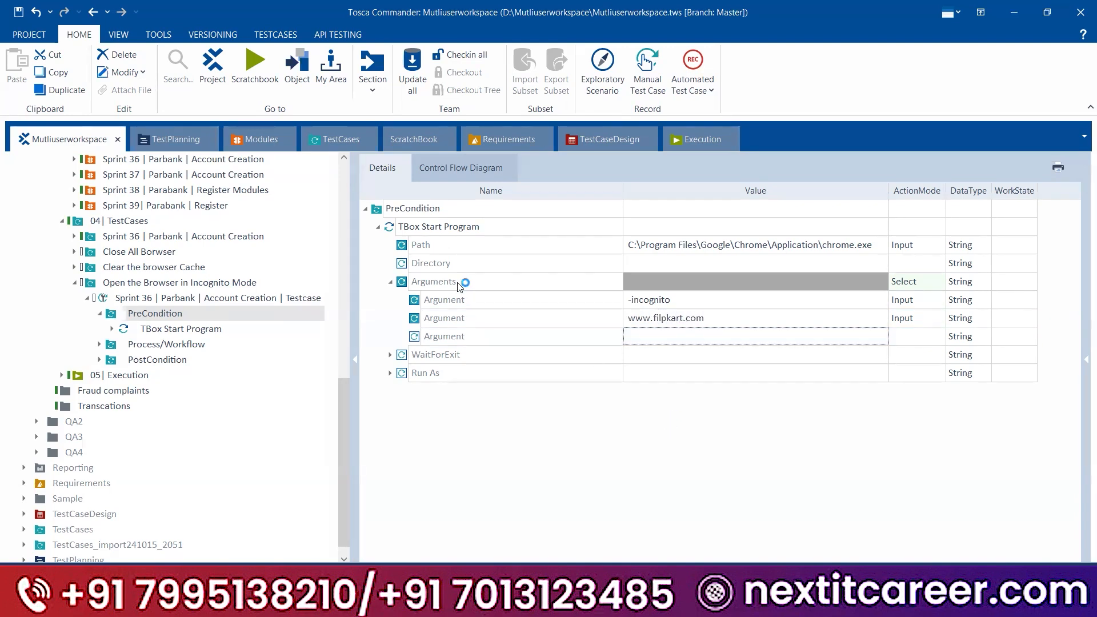
pyautogui.click(733, 244)
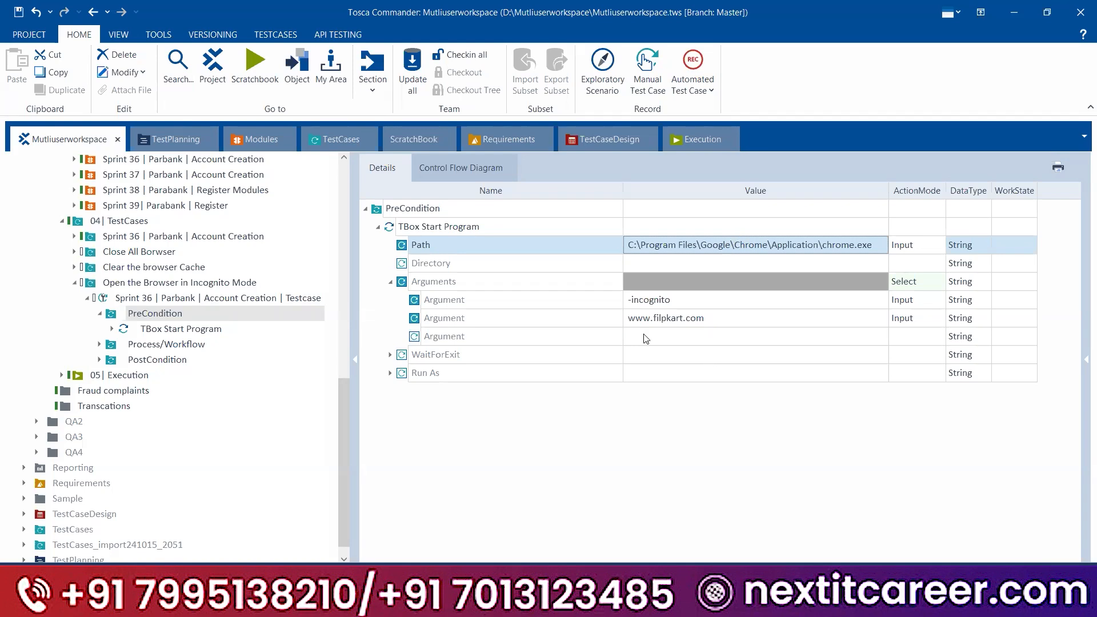
# - Run the TBox Start Program step in ScratchBook, leave the Incognito page that opens, and return to the Mutliuserworkspace view
pyautogui.click(661, 295)
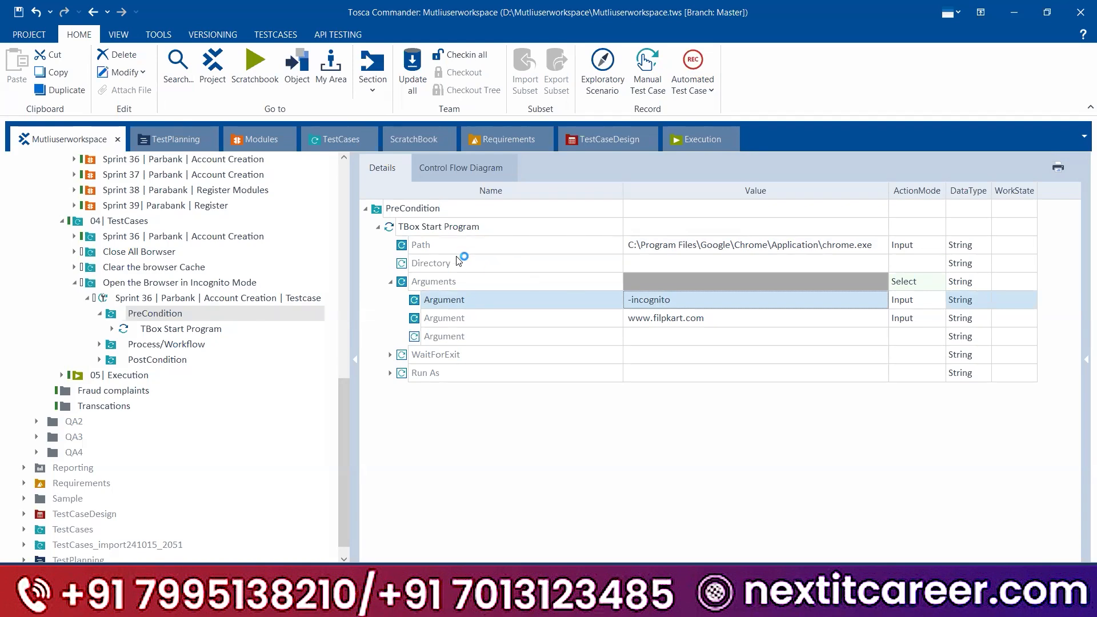
pyautogui.rightClick(415, 225)
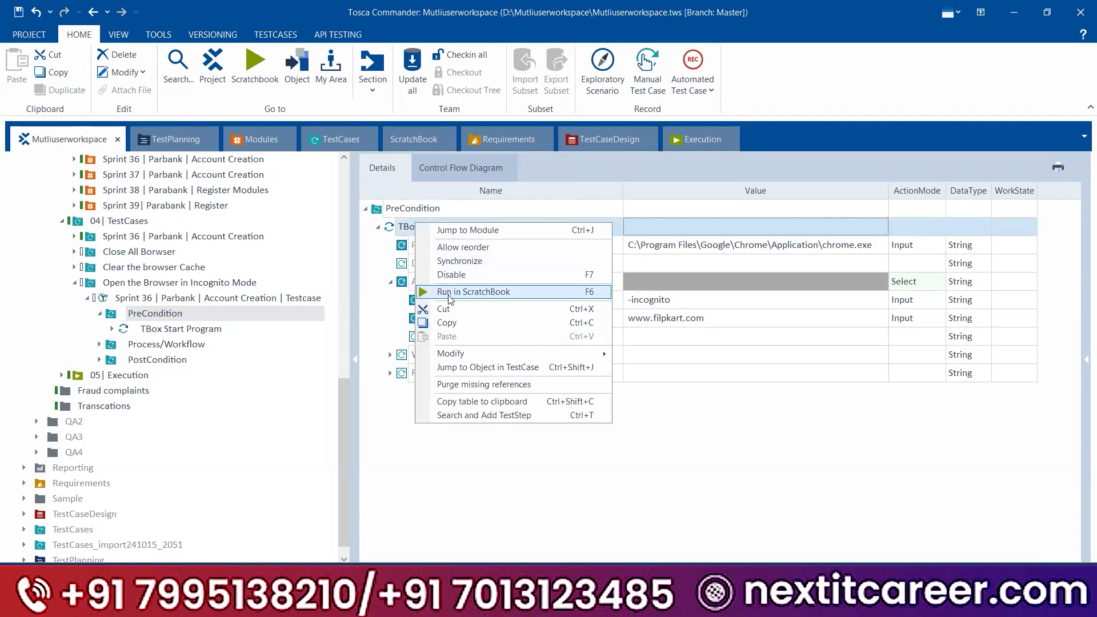
pyautogui.click(448, 292)
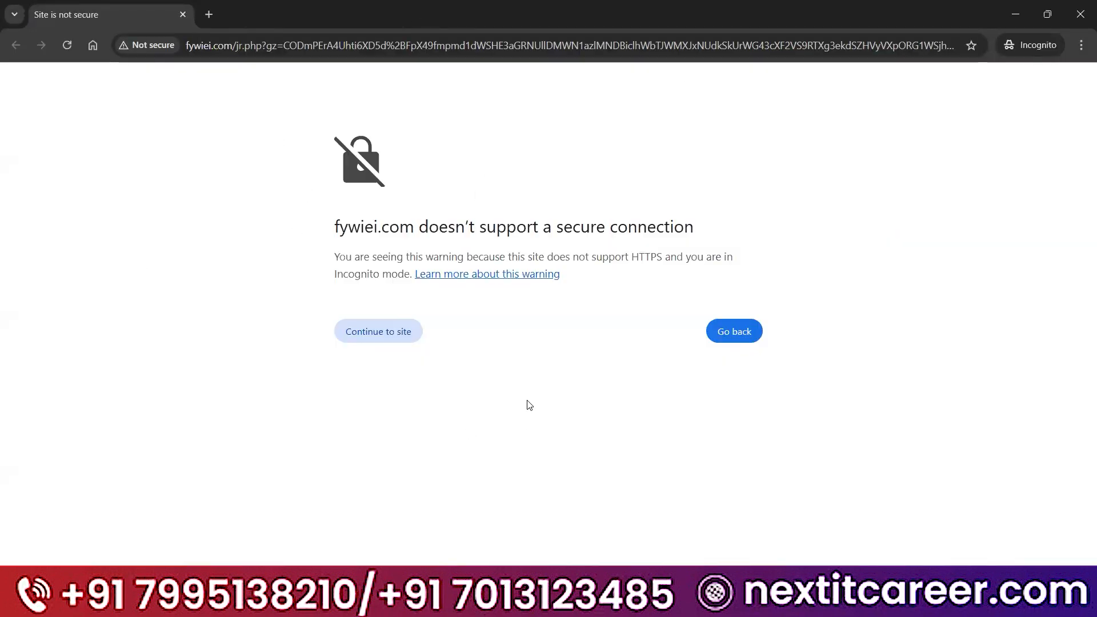
pyautogui.click(742, 336)
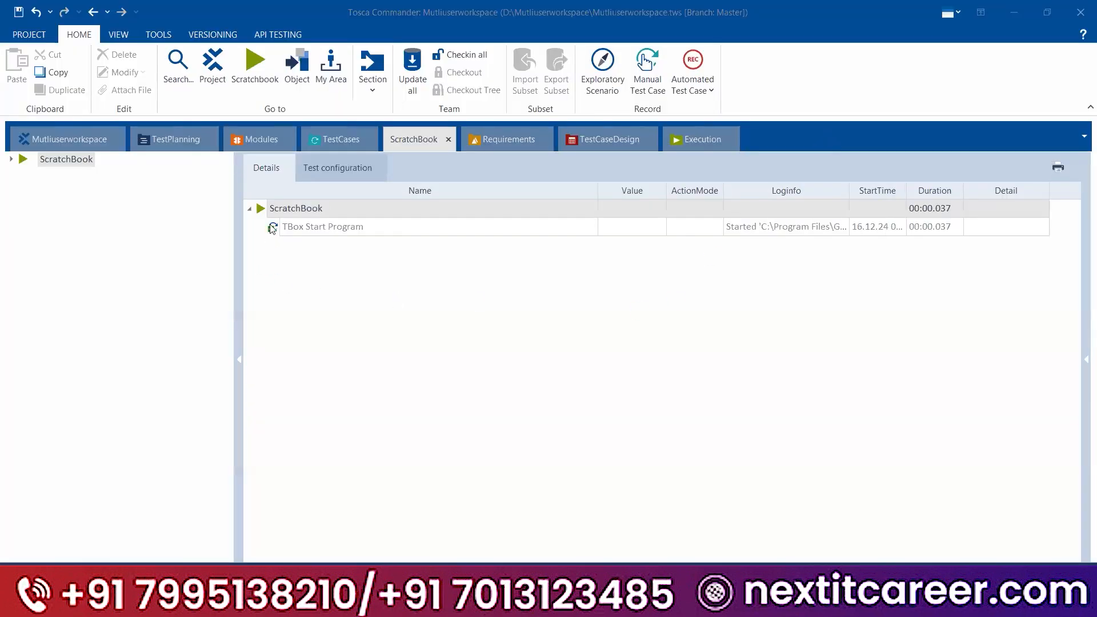
pyautogui.click(54, 143)
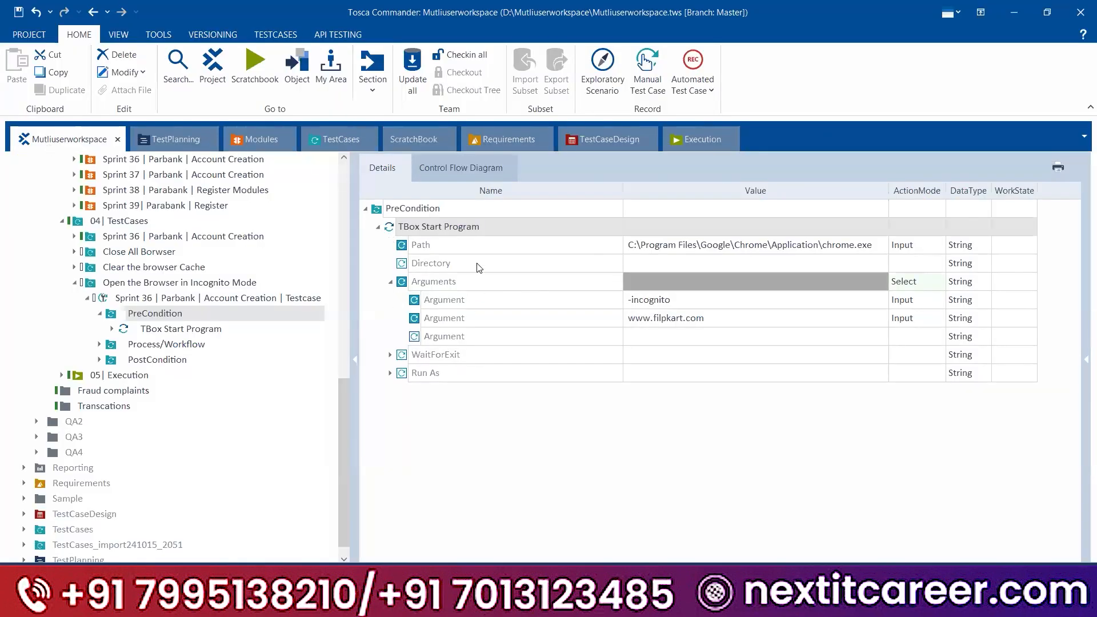
# - Run TBox Start Program in ScratchBook again and switch to the Incognito Chrome window
pyautogui.rightClick(440, 228)
pyautogui.click(483, 297)
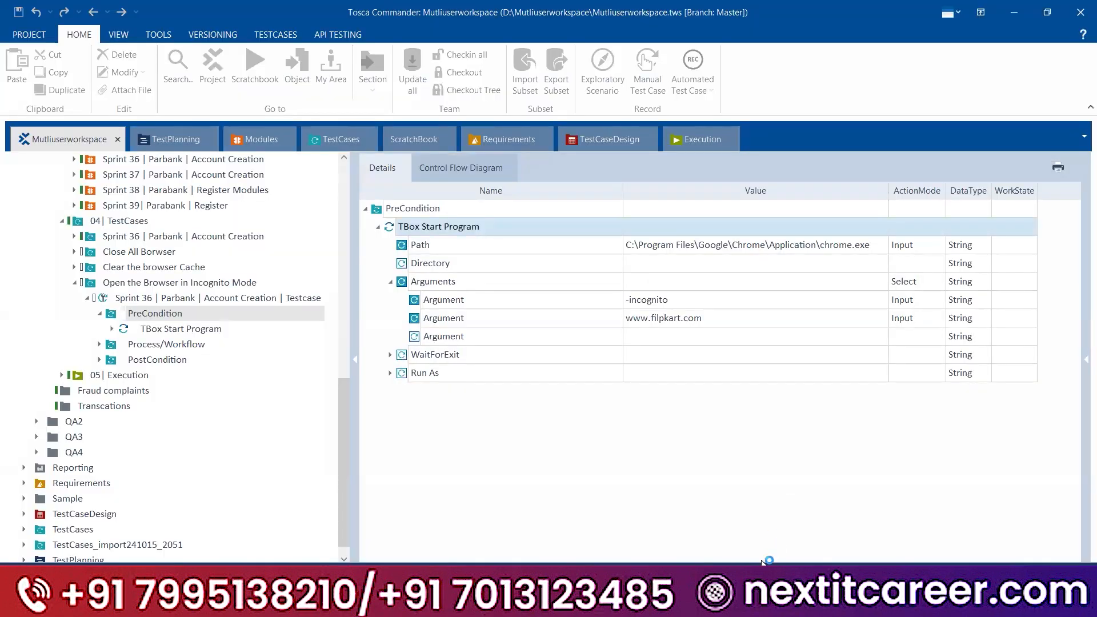
pyautogui.hotkey('alt', 'Tab')
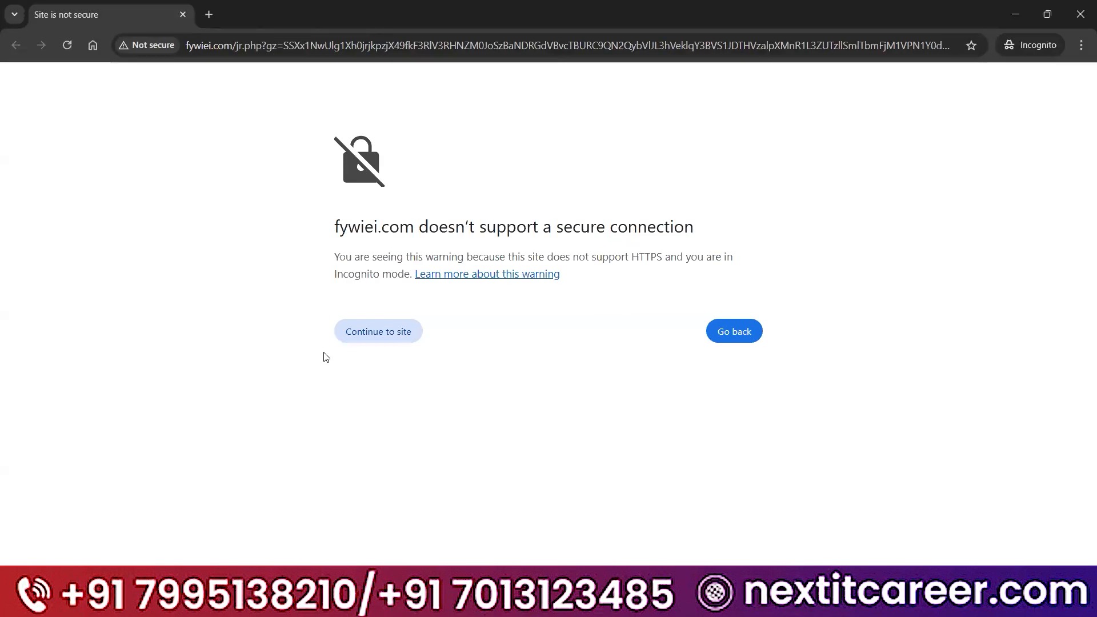
pyautogui.click(223, 45)
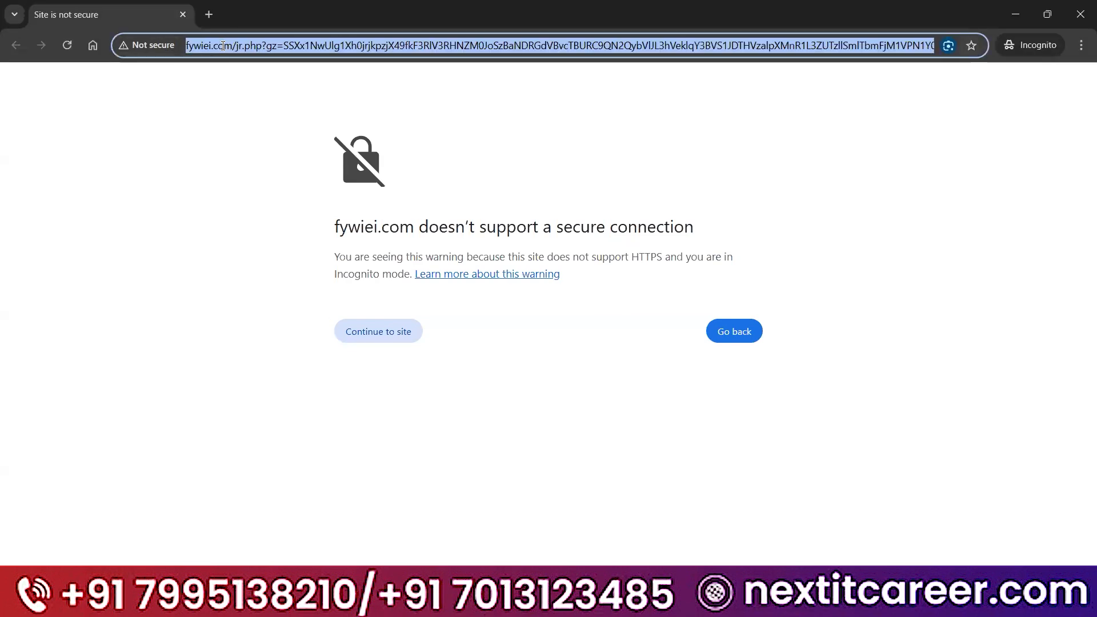
pyautogui.write('www.')
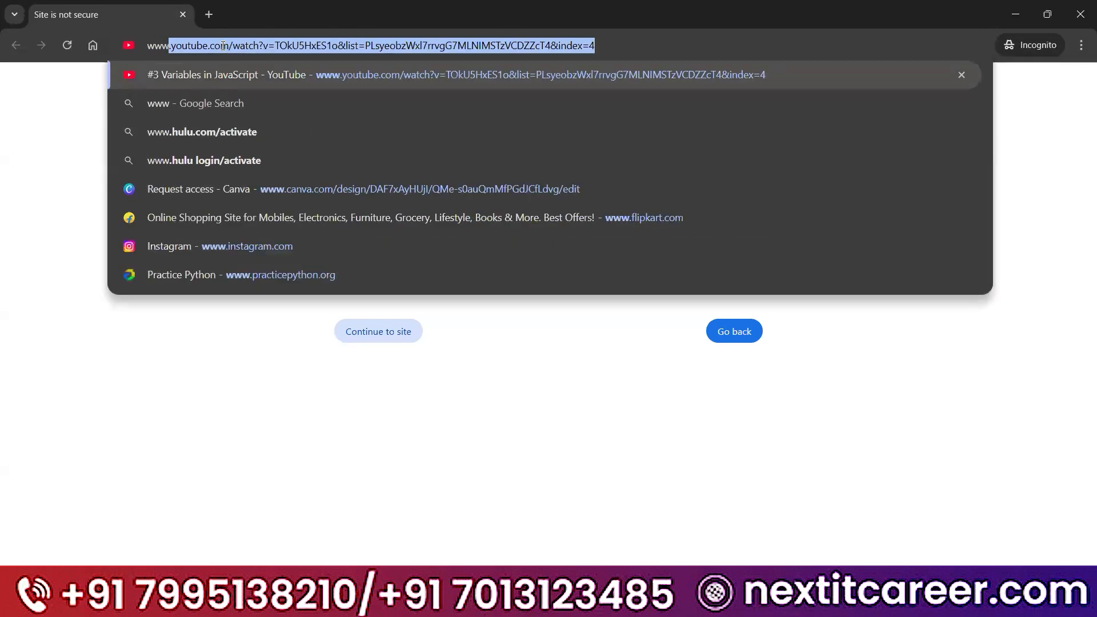
pyautogui.write('fl')
pyautogui.hotkey('ctrl', 'a')
pyautogui.hotkey('ctrl', 'c')
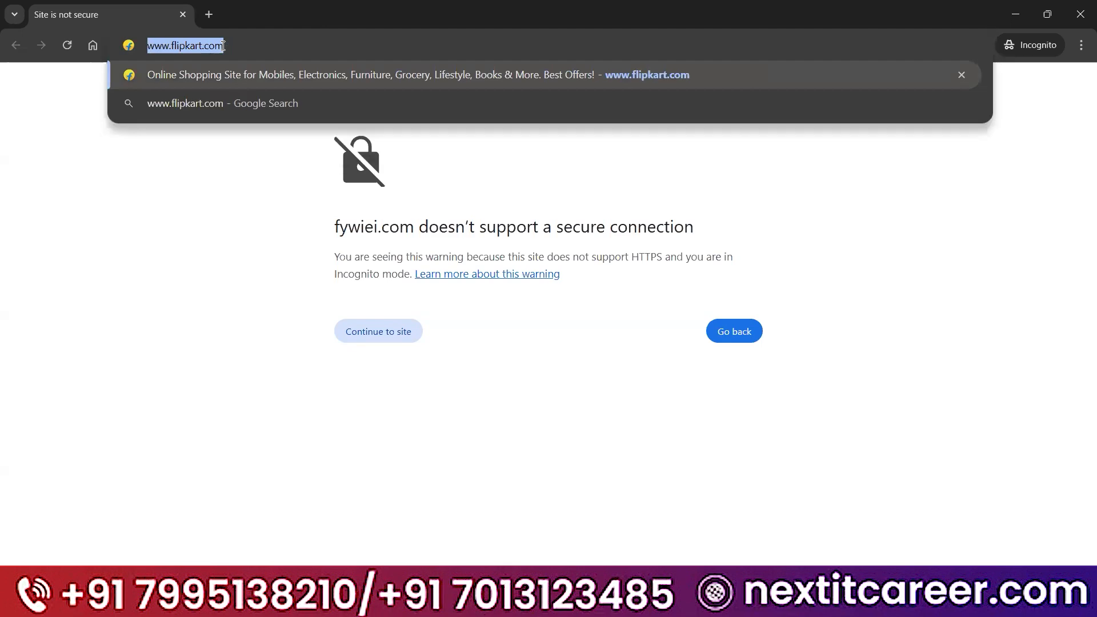
pyautogui.click(1083, 9)
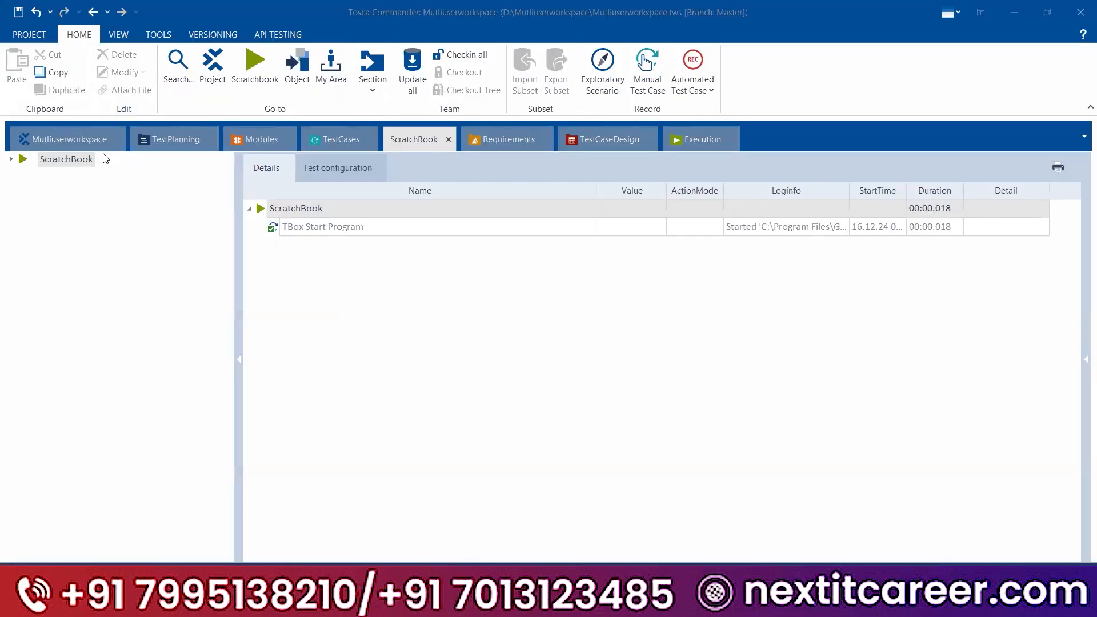
pyautogui.click(98, 141)
pyautogui.click(681, 320)
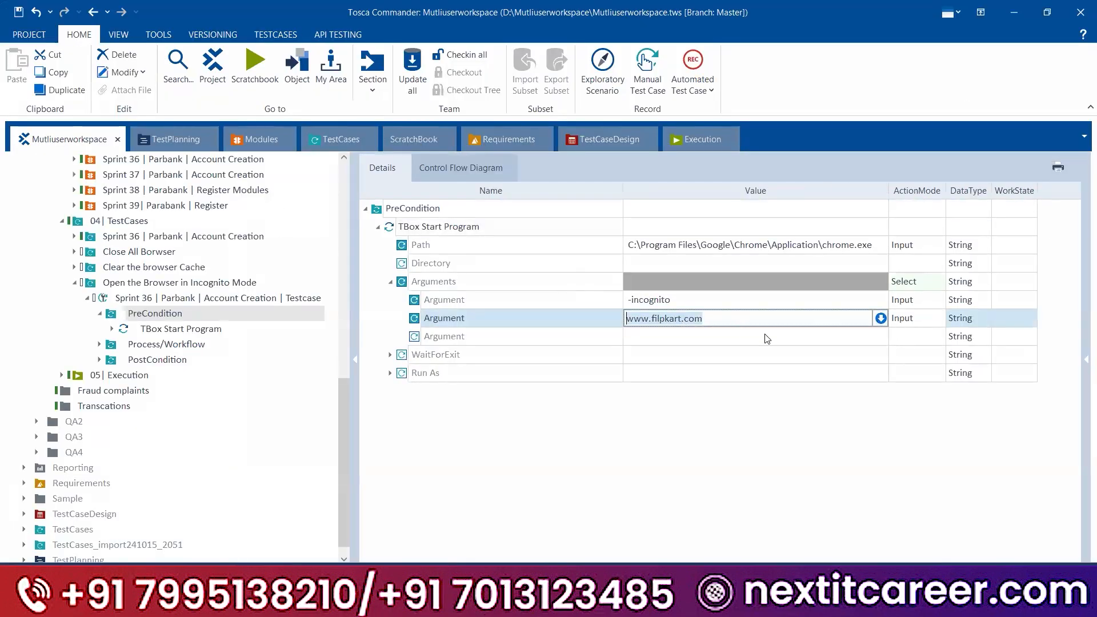
pyautogui.hotkey('ctrl', 'v')
pyautogui.click(812, 447)
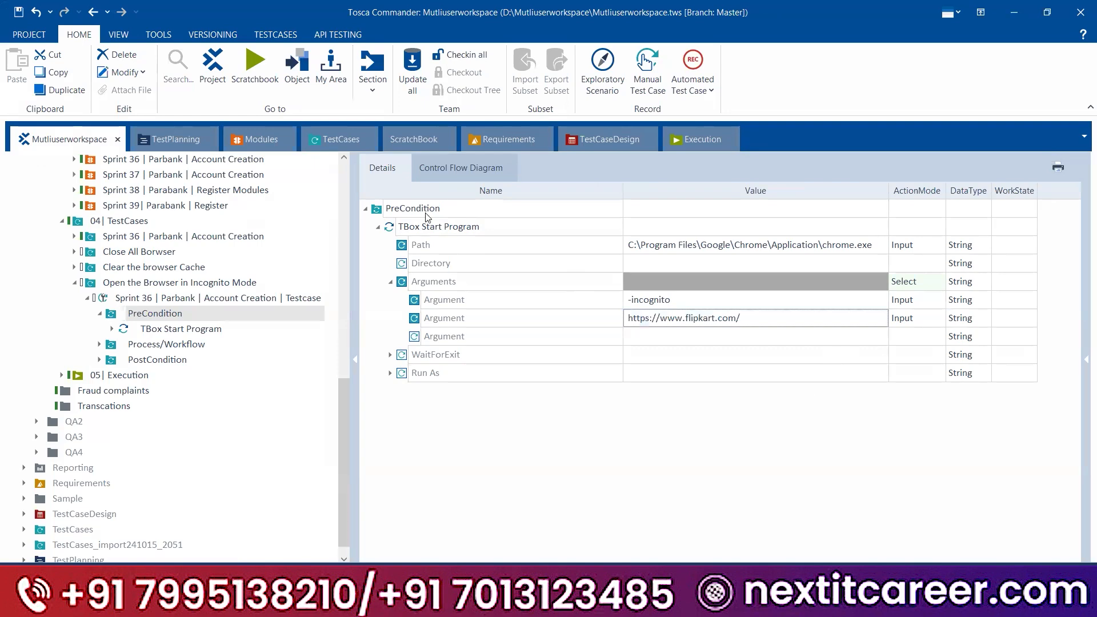
# - Run TBox Start Program in ScratchBook with the corrected address, and return to its second Argument in the workspace
pyautogui.rightClick(423, 232)
pyautogui.click(467, 302)
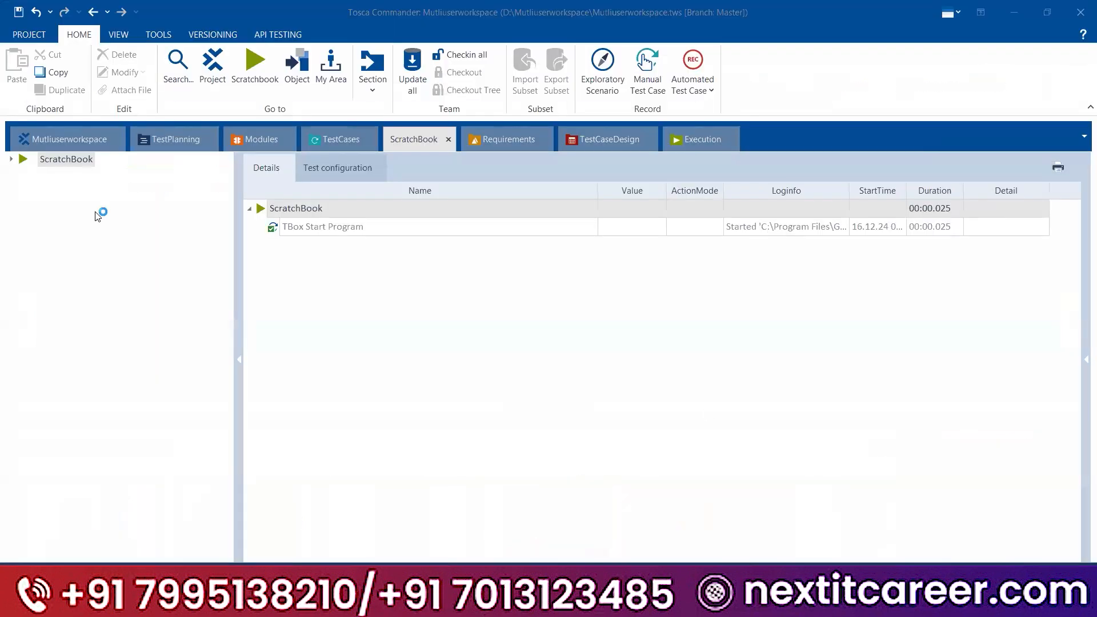
pyautogui.click(63, 146)
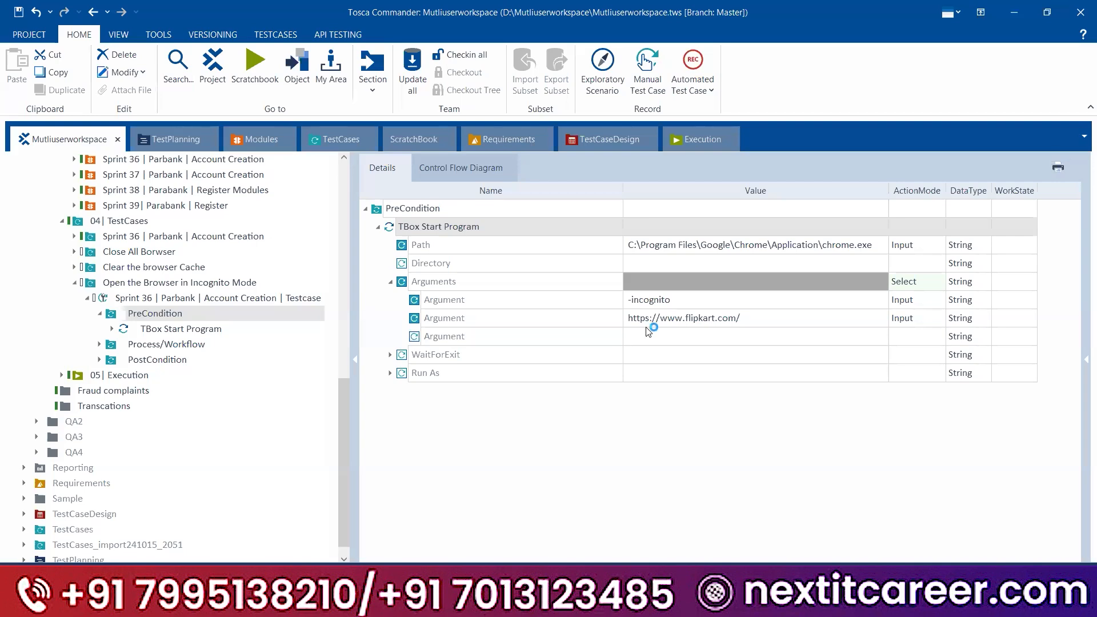
pyautogui.click(709, 323)
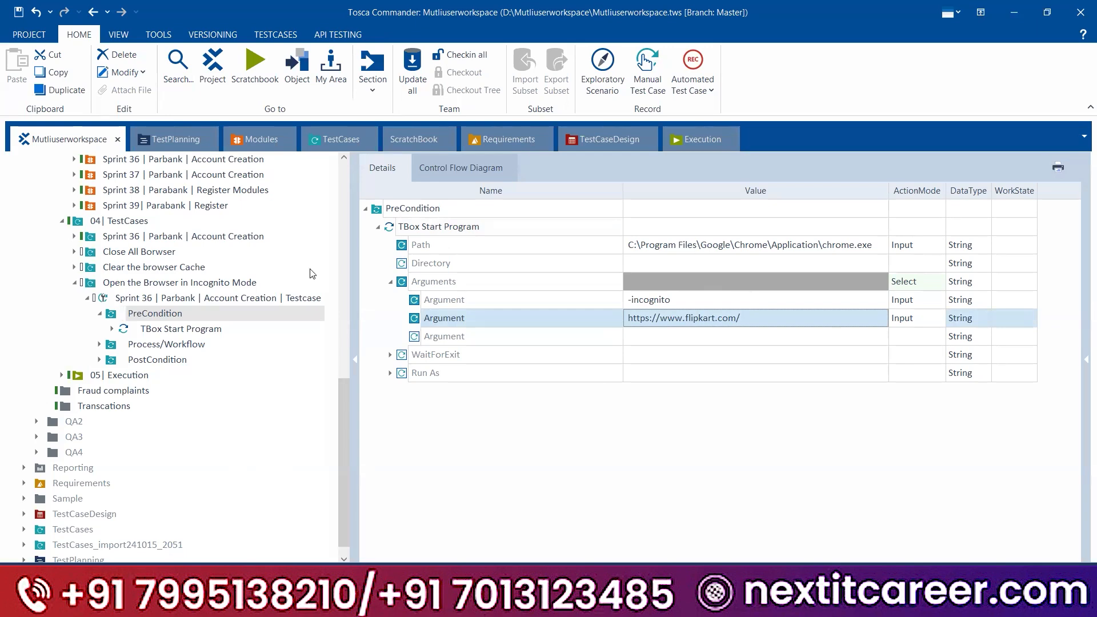
# - Rename the TBox Start Program step to "Launch the browser in Incognito Mode | Chrome|TBox Start Program"
pyautogui.doubleClick(184, 330)
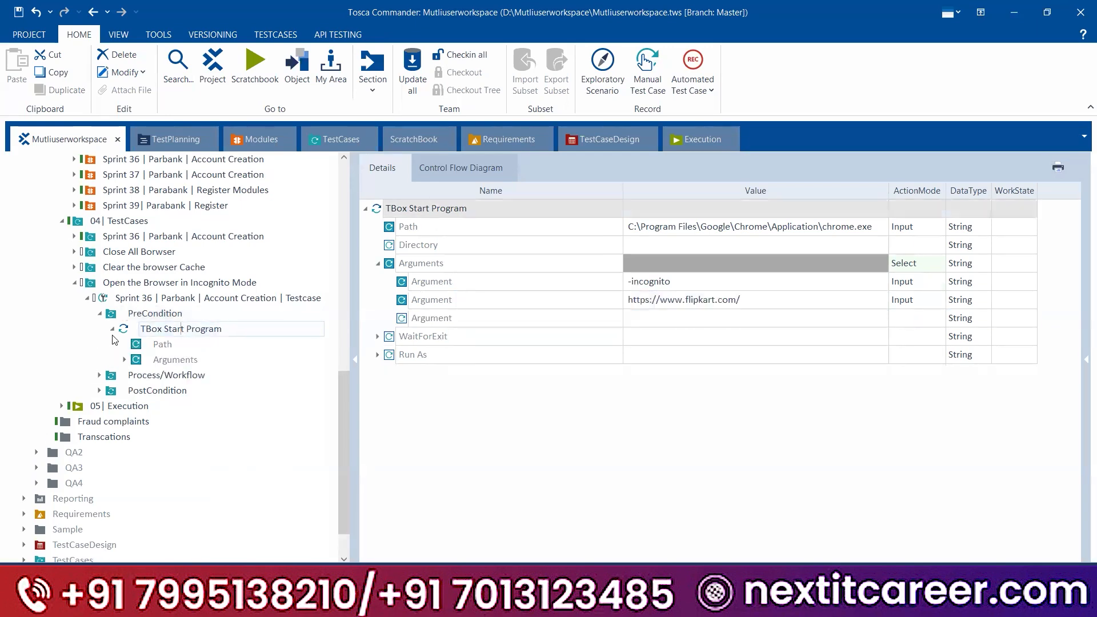
pyautogui.press('Home')
pyautogui.write('Op')
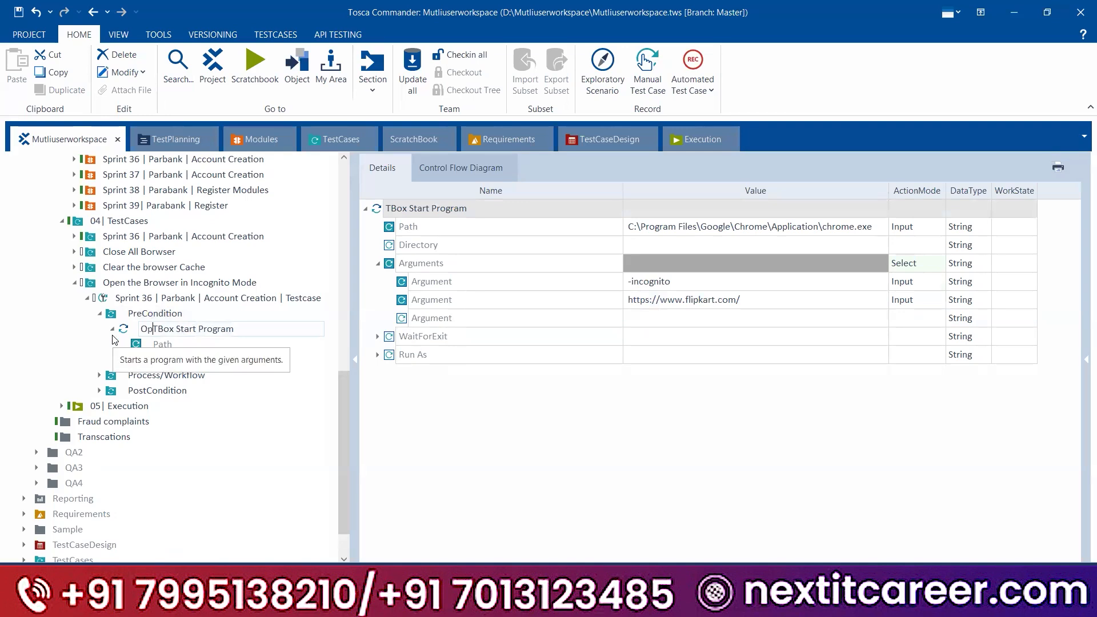
pyautogui.press('BackSpace')
pyautogui.press('BackSpace')
pyautogui.write('Launch the ')
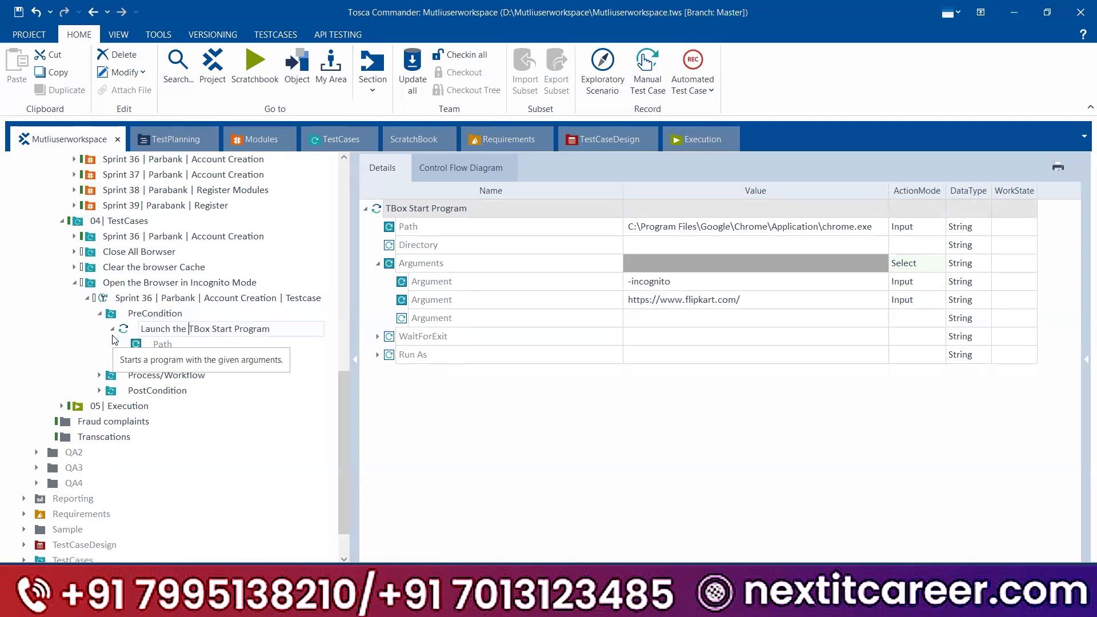
pyautogui.write('browser in')
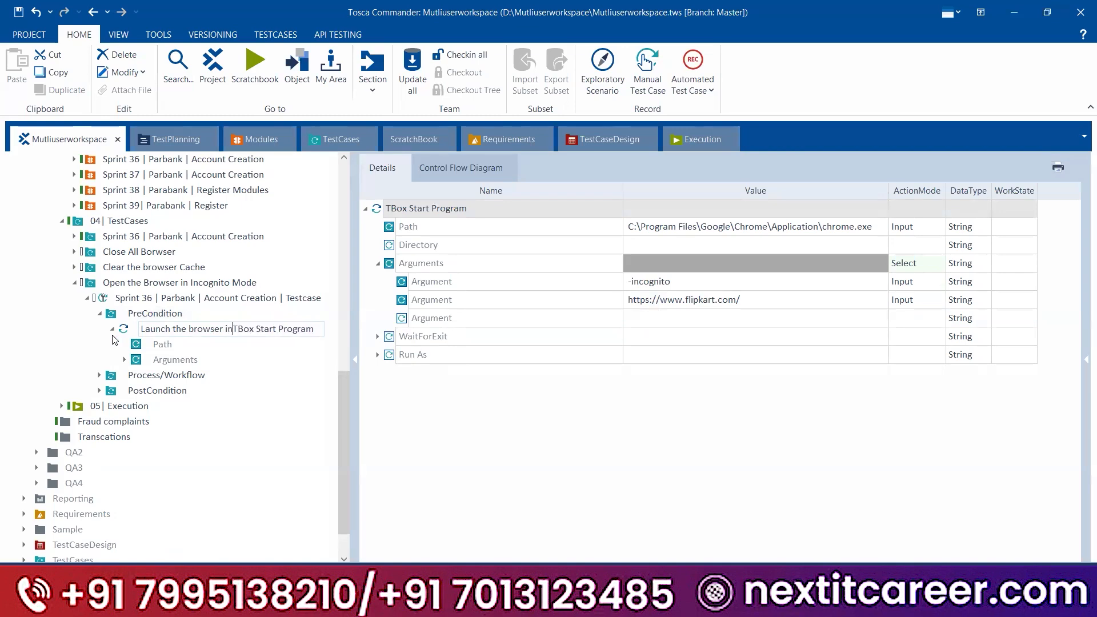
pyautogui.write(' Incogo')
pyautogui.press('BackSpace')
pyautogui.write('nito Mode | Chrome |')
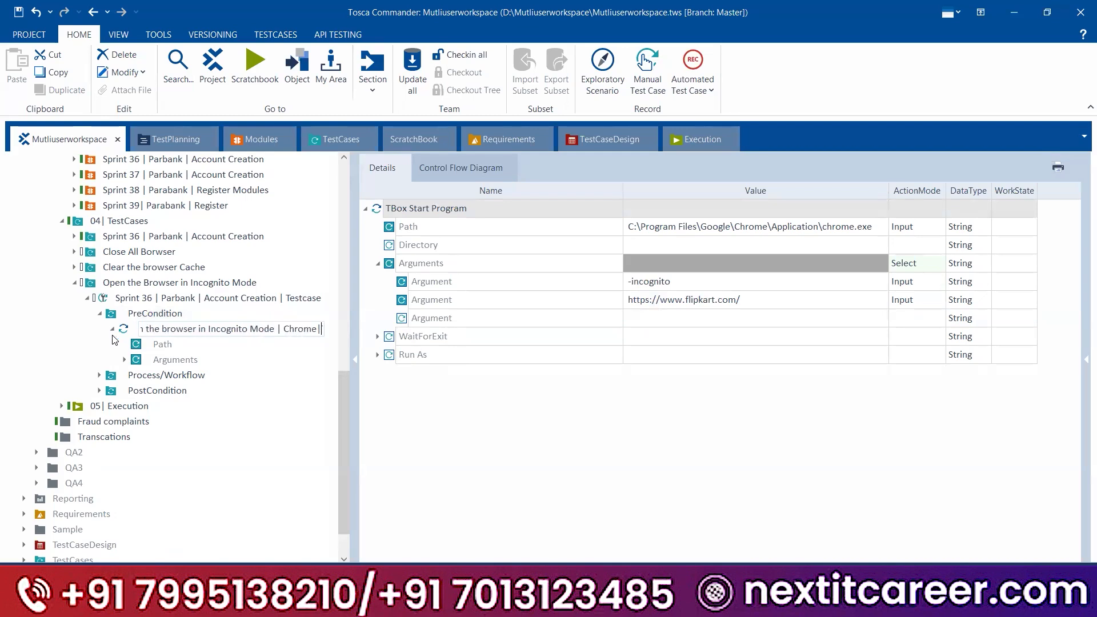
pyautogui.click(155, 312)
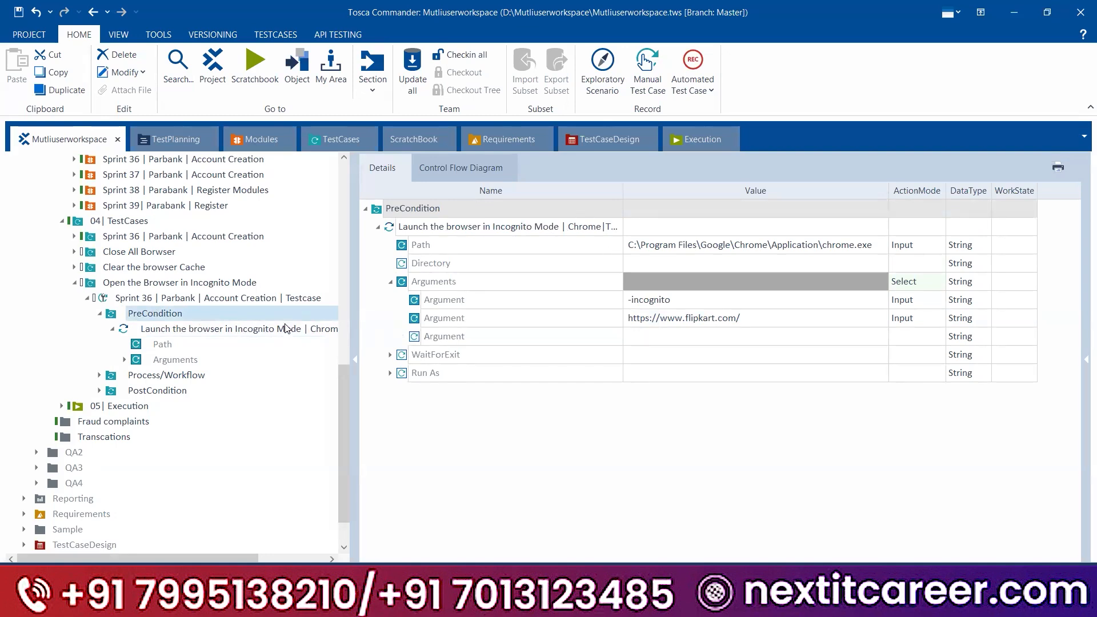
# - Duplicate the Chrome launch step within the PreCondition folder by copying and pasting it
pyautogui.click(112, 329)
pyautogui.click(156, 329)
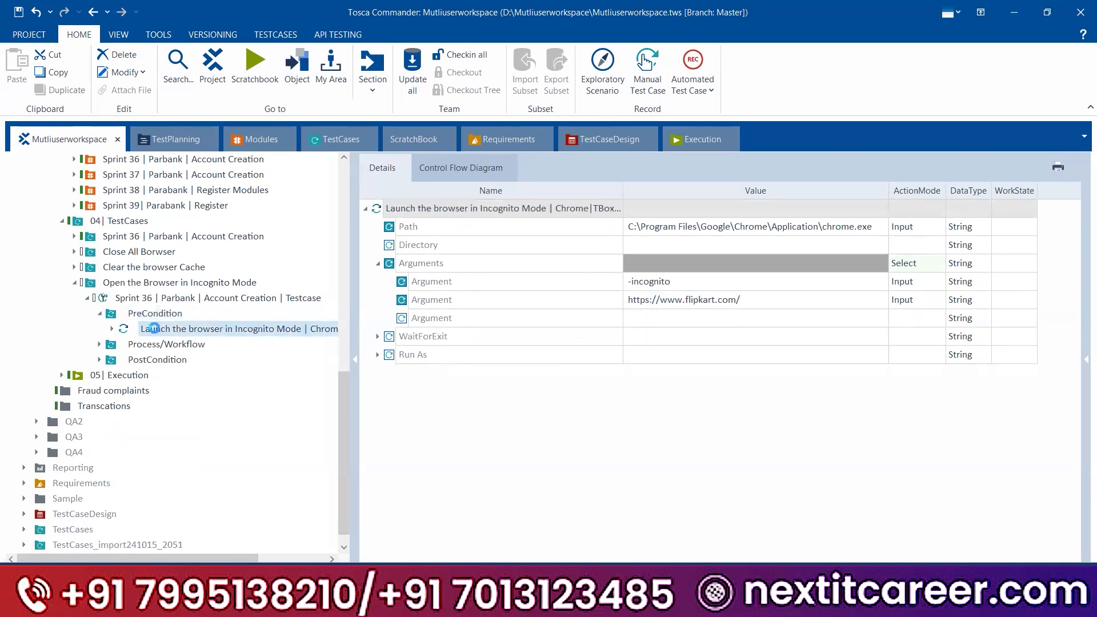
pyautogui.click(156, 308)
pyautogui.hotkey('ctrl', 'v')
# - Replace Chrome with Edge in the duplicated step's name, and select that step to show its details
pyautogui.doubleClick(194, 347)
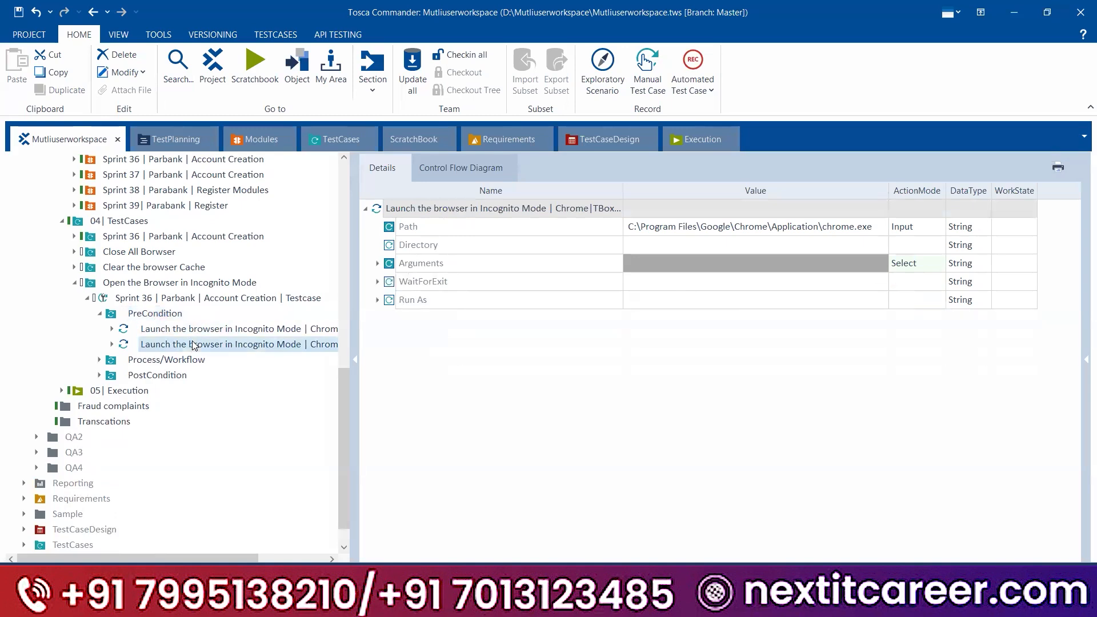
pyautogui.doubleClick(295, 344)
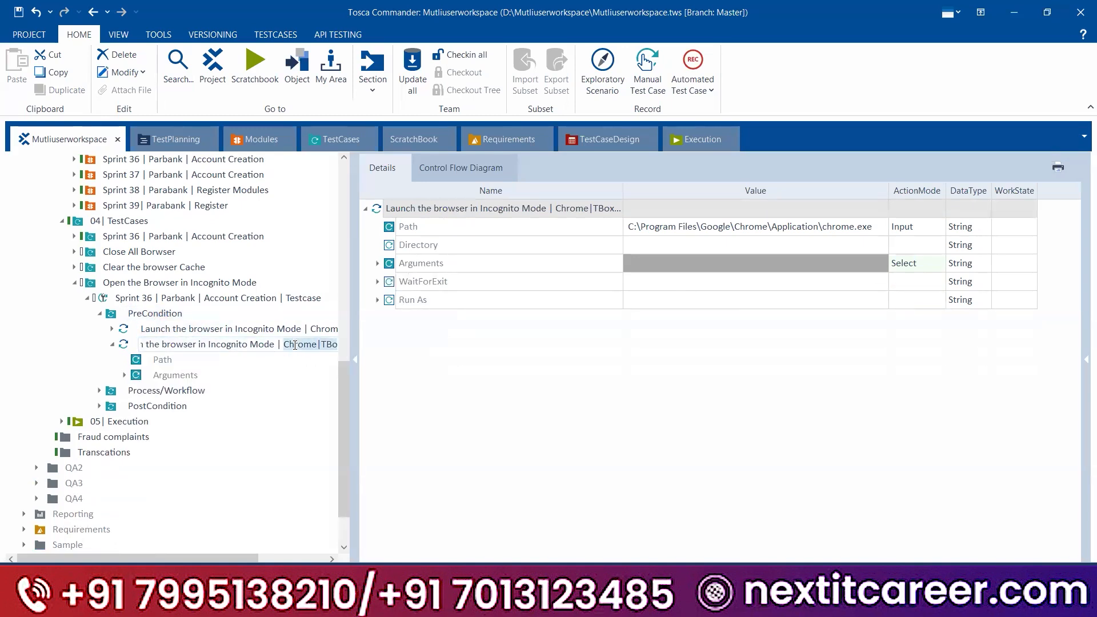
pyautogui.click(319, 344)
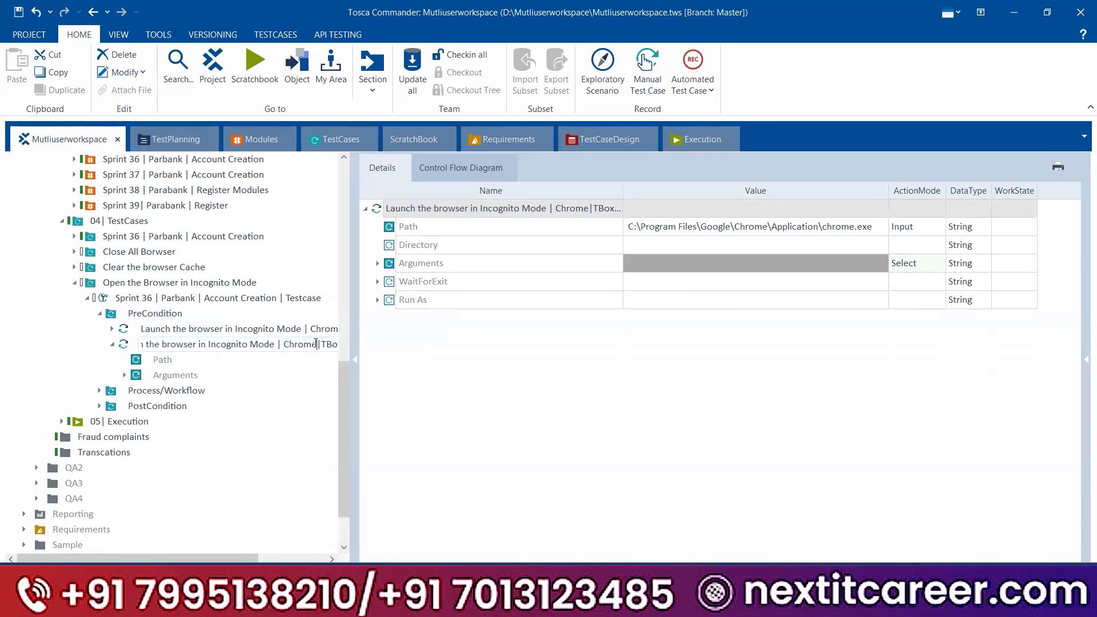
pyautogui.moveTo(317, 344); pyautogui.dragTo(284, 344)
pyautogui.write('Edge')
pyautogui.press('Return')
pyautogui.click(188, 375)
pyautogui.click(167, 348)
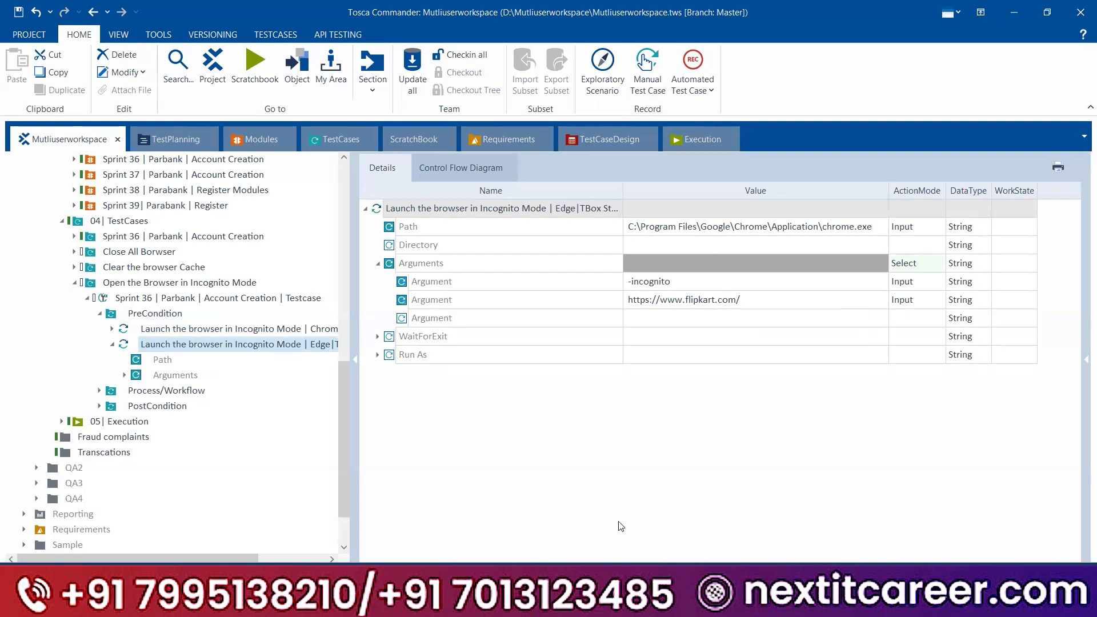
# - Search Windows for Microsoft Edge, open its shortcut's location, and from there open the folder holding the msedge application
pyautogui.press('super')
pyautogui.write('ed')
pyautogui.rightClick(244, 174)
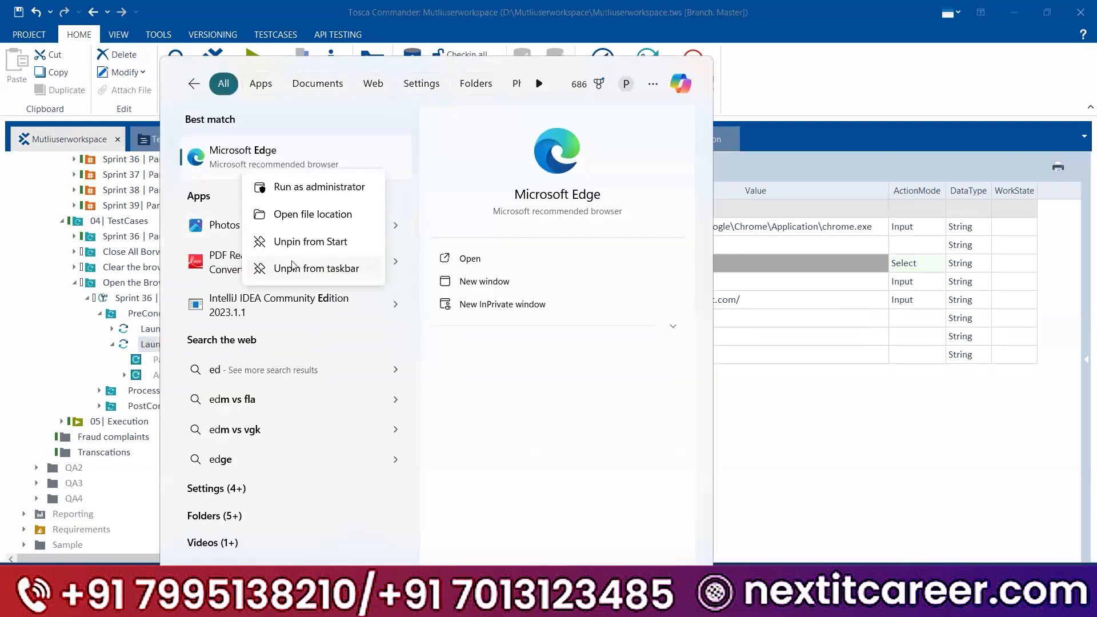
pyautogui.click(307, 216)
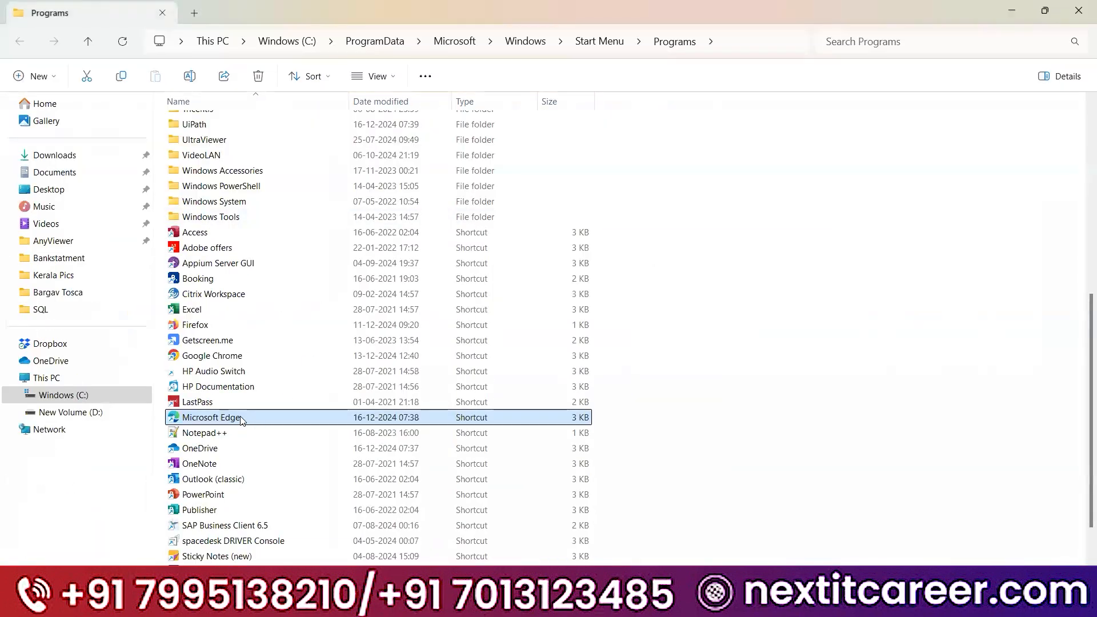
pyautogui.rightClick(245, 419)
pyautogui.click(292, 192)
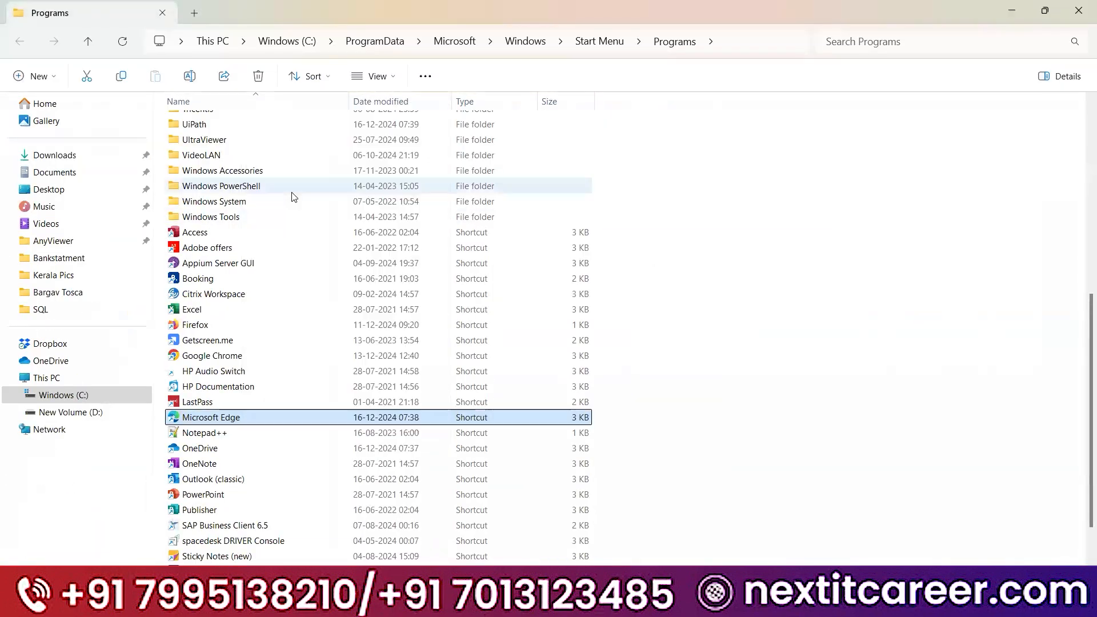
# - Copy the msedge application's file path and minimize the folder window
pyautogui.rightClick(213, 178)
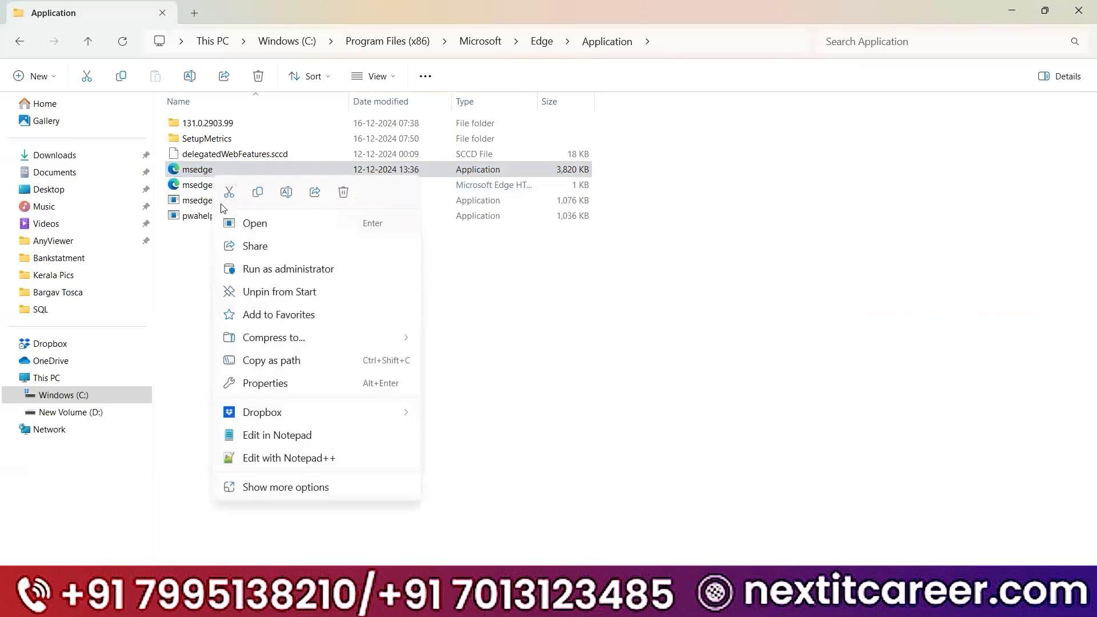
pyautogui.click(270, 359)
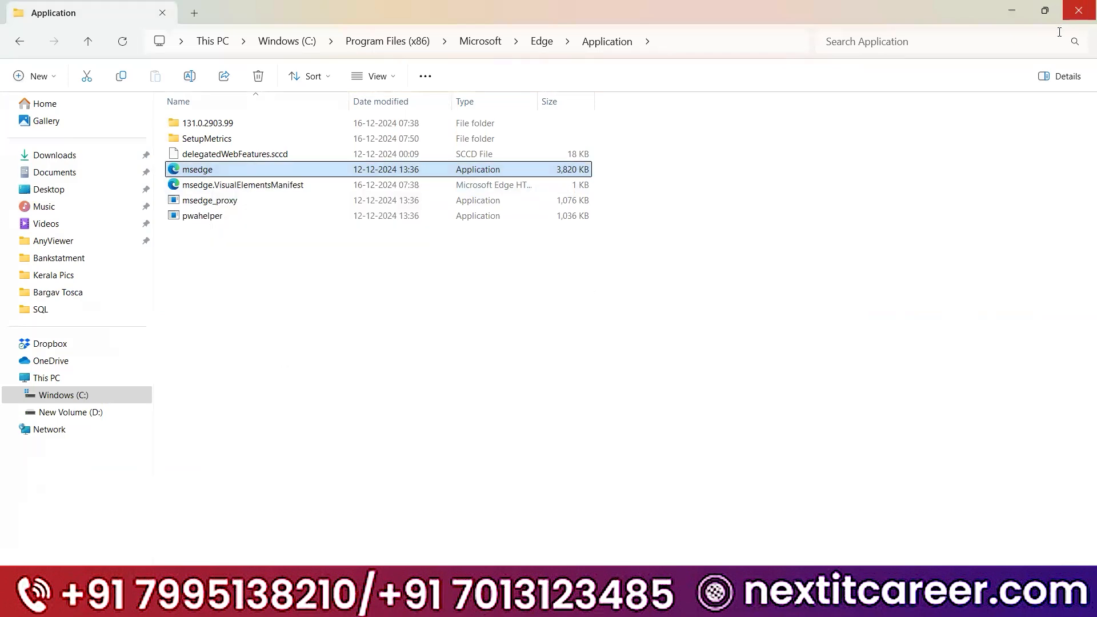
pyautogui.click(1016, 11)
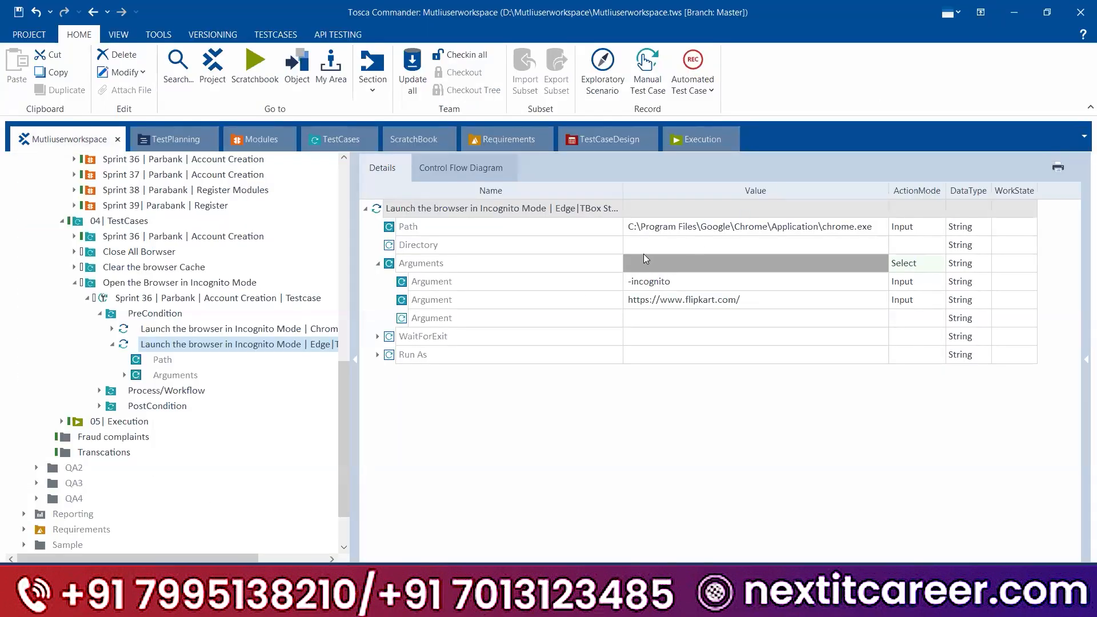
# - Replace the Edge launch step's Path with C:\Program Files (x86)\Microsoft\Edge\Application\msedge.exe, removing the surrounding quotation marks
pyautogui.click(645, 232)
pyautogui.hotkey('ctrl', 'a')
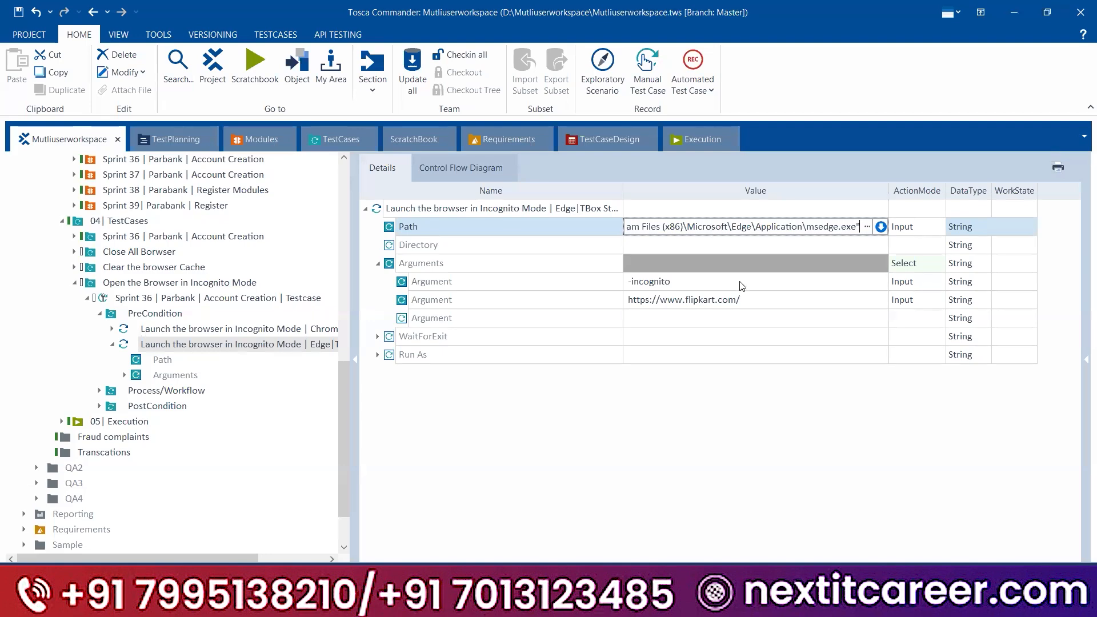
pyautogui.hotkey('ctrl', 'v')
pyautogui.click(630, 226)
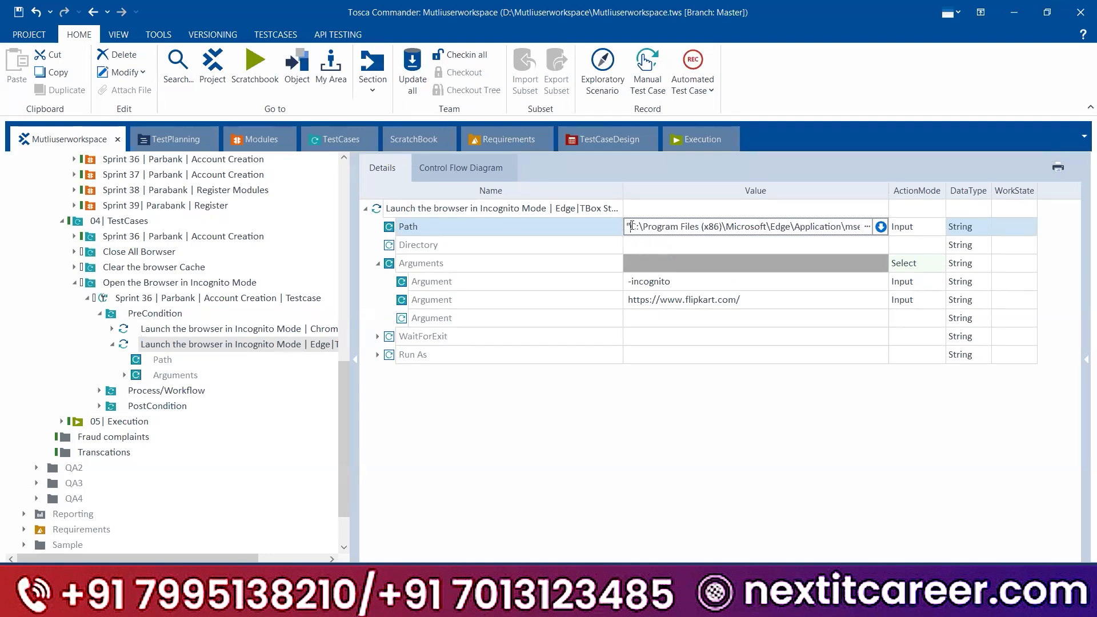
pyautogui.press('BackSpace')
pyautogui.click(743, 427)
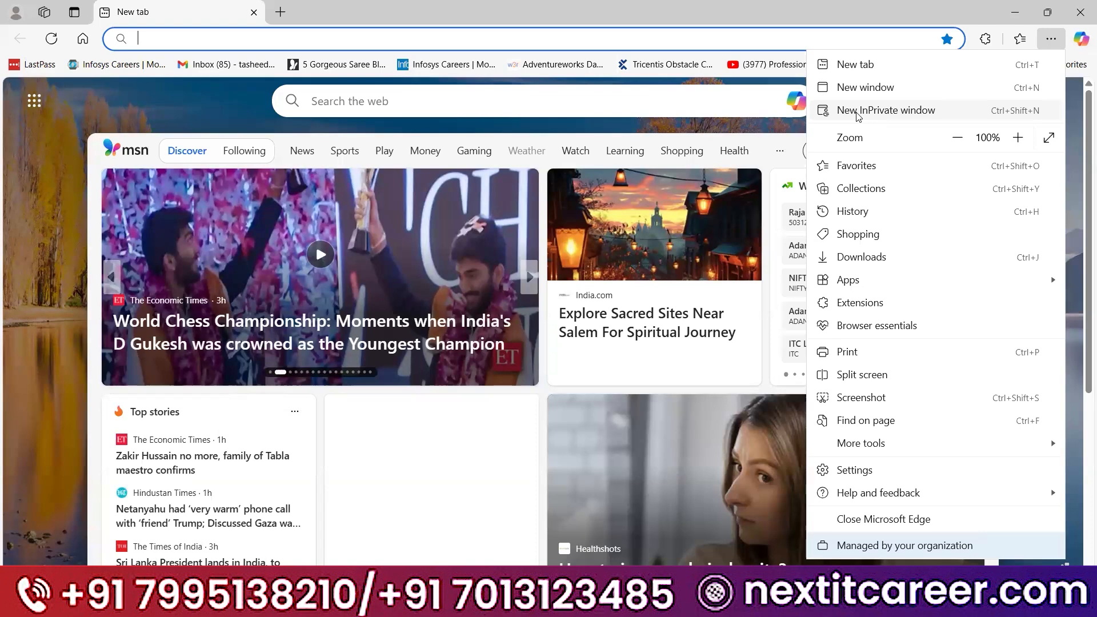
# - Check how Microsoft Edge's own options name its private browsing window, dismissing the app error, and return to Tosca Commander
pyautogui.click(856, 112)
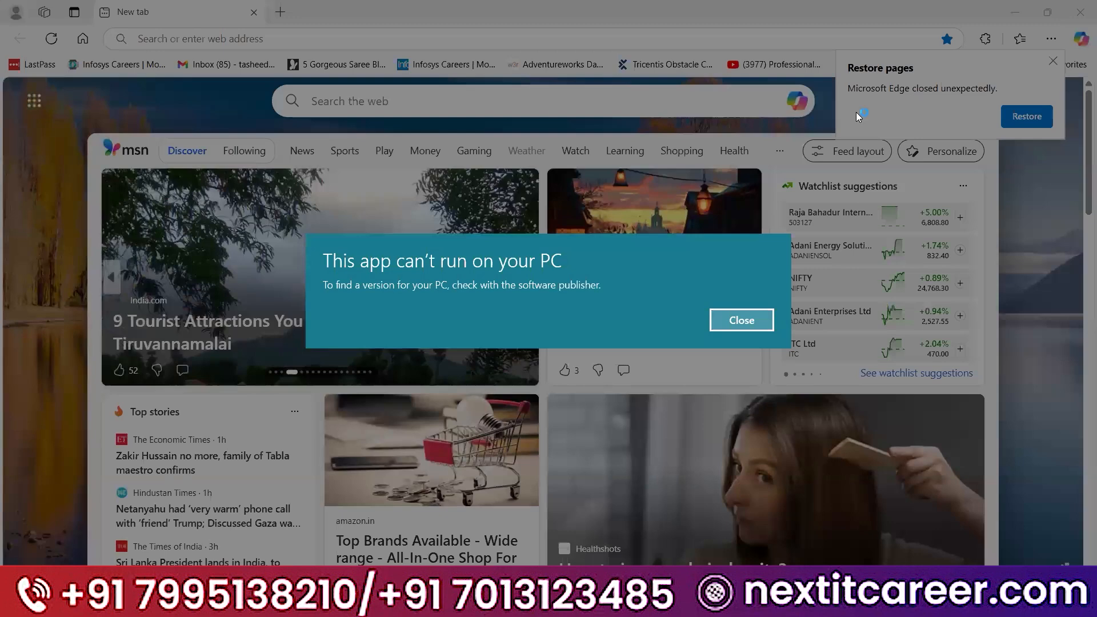
pyautogui.click(721, 330)
pyautogui.click(1052, 38)
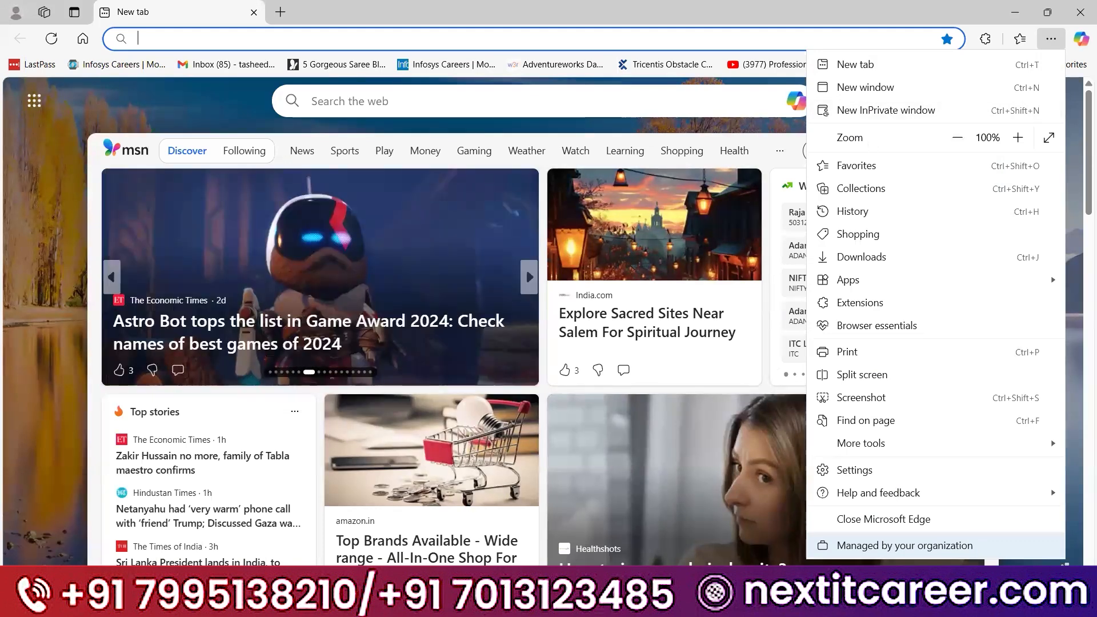
pyautogui.click(594, 603)
# - Change the Edge launch step's first argument to -inprivate
pyautogui.click(660, 292)
pyautogui.click(674, 291)
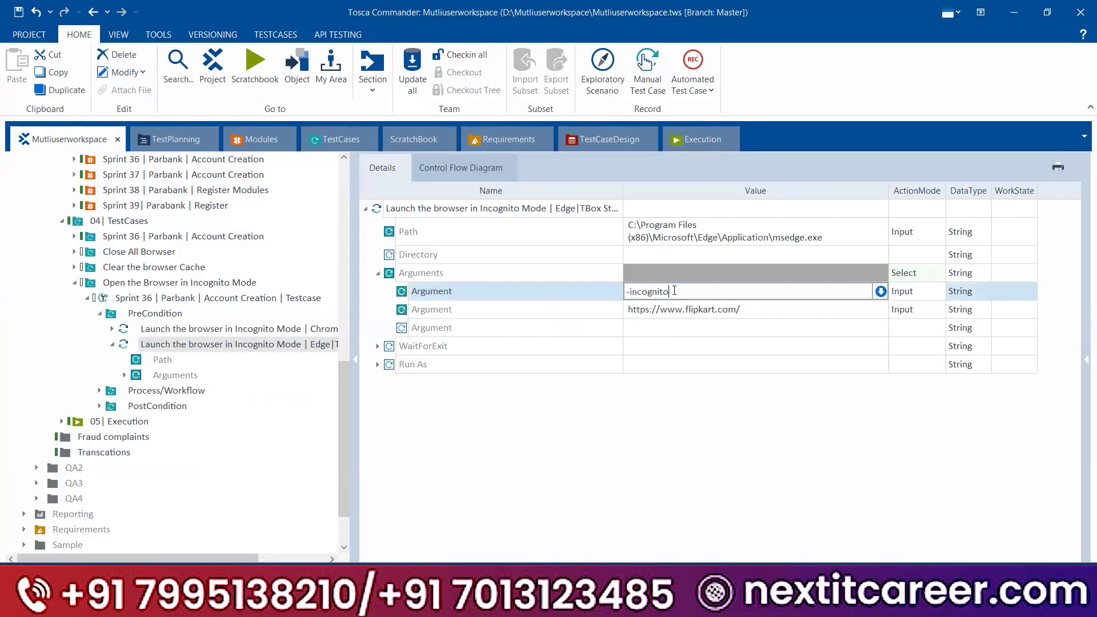
pyautogui.press('BackSpace')
pyautogui.press('BackSpace')
pyautogui.press('BackSpace')
pyautogui.press('BackSpace')
pyautogui.press('BackSpace')
pyautogui.press('BackSpace')
pyautogui.press('BackSpace')
pyautogui.press('BackSpace')
pyautogui.write('nprivate')
pyautogui.click(602, 417)
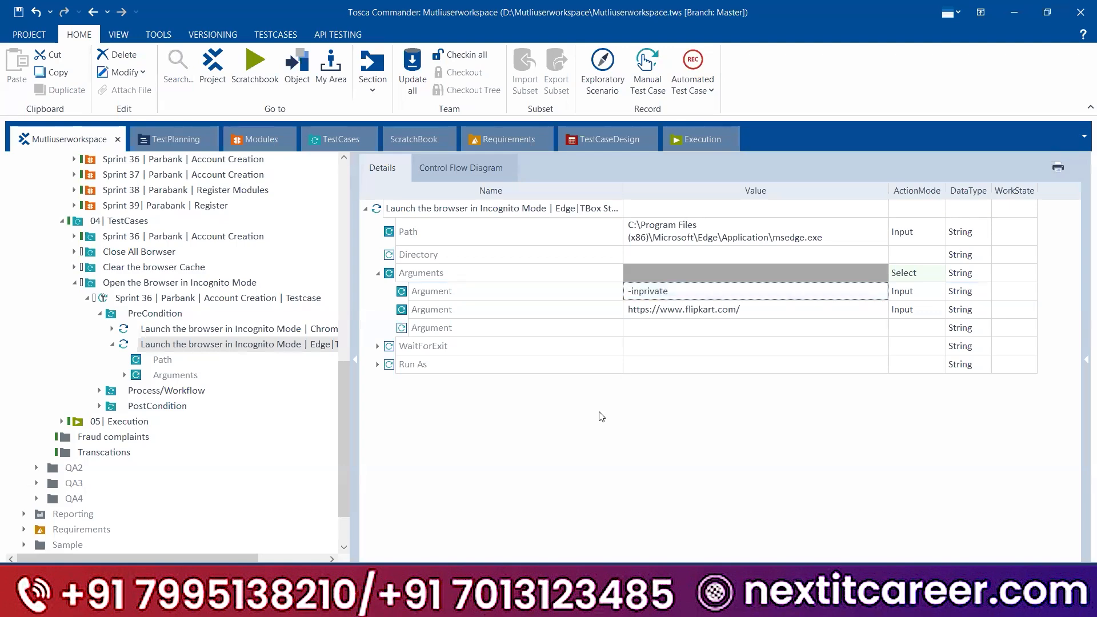
# - Compare the names of the private browsing options in Chrome and Edge
pyautogui.click(543, 603)
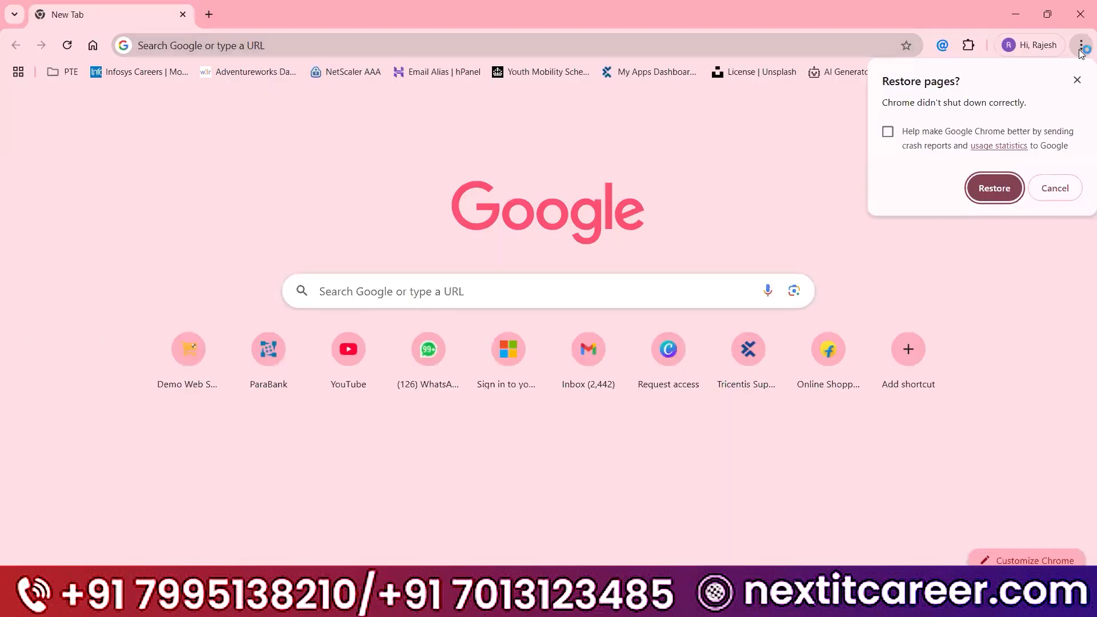
pyautogui.click(1082, 46)
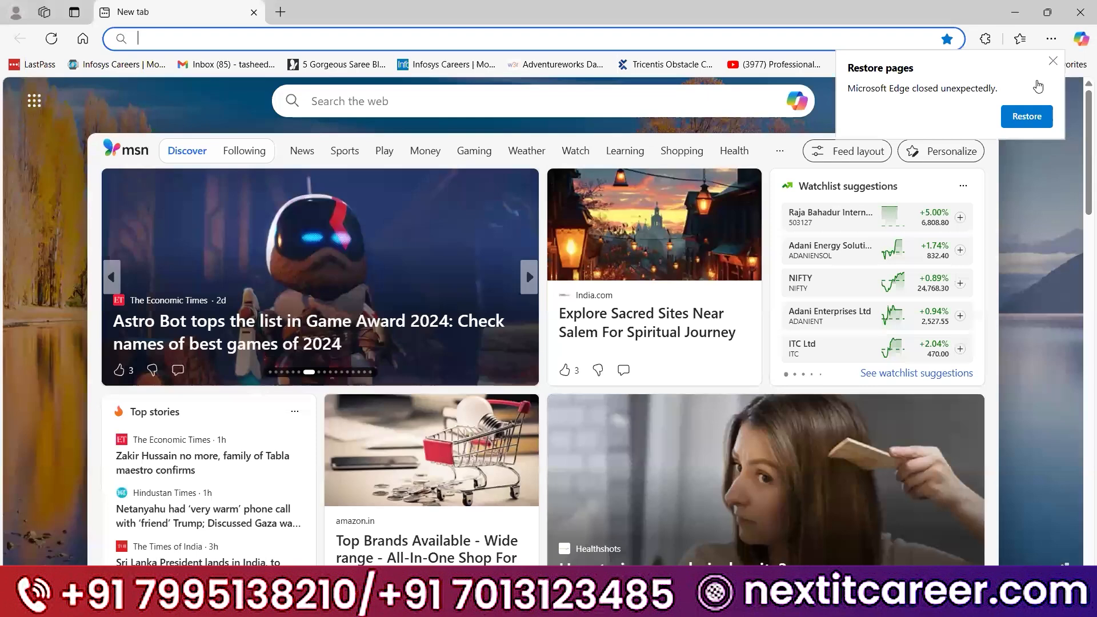
pyautogui.click(1051, 38)
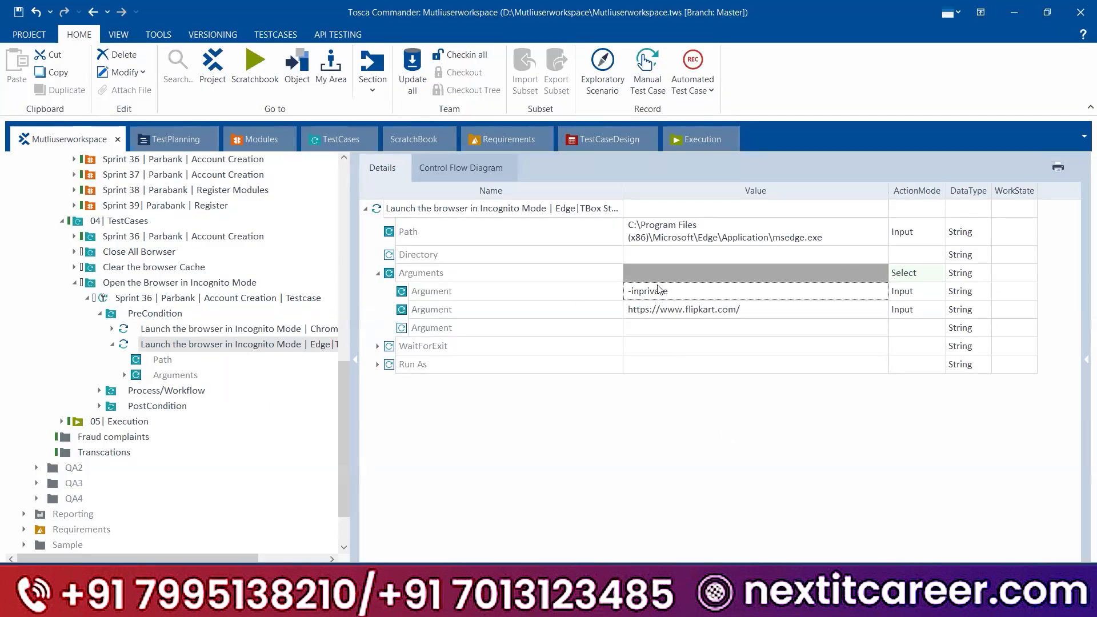
# - Run the Edge launch step in ScratchBook, and check Firefox's private window option before closing Firefox
pyautogui.rightClick(451, 212)
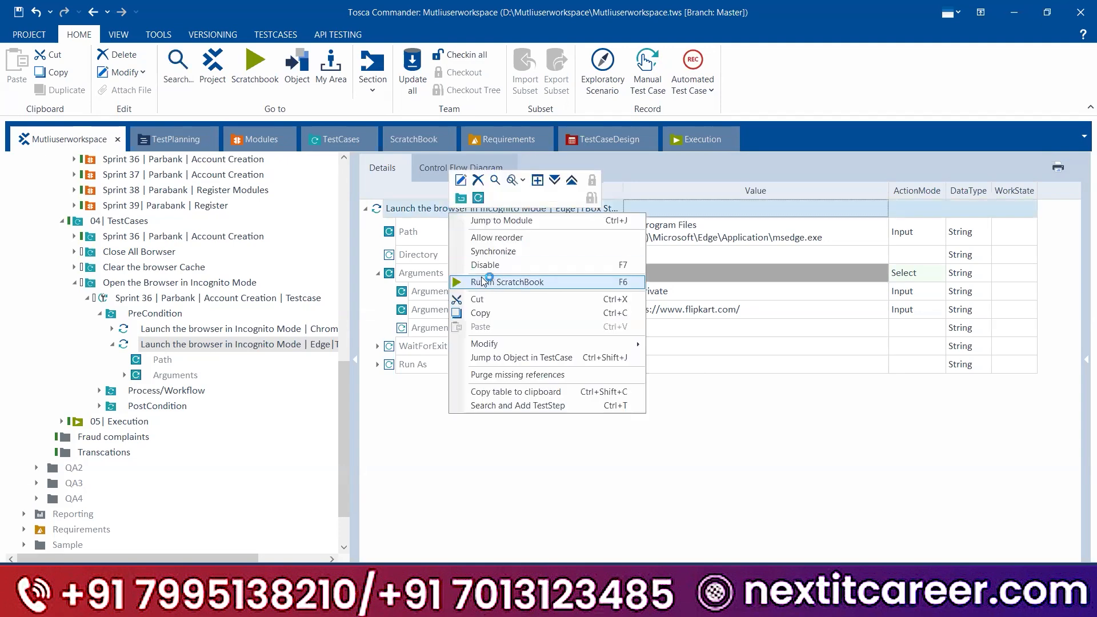
pyautogui.click(485, 282)
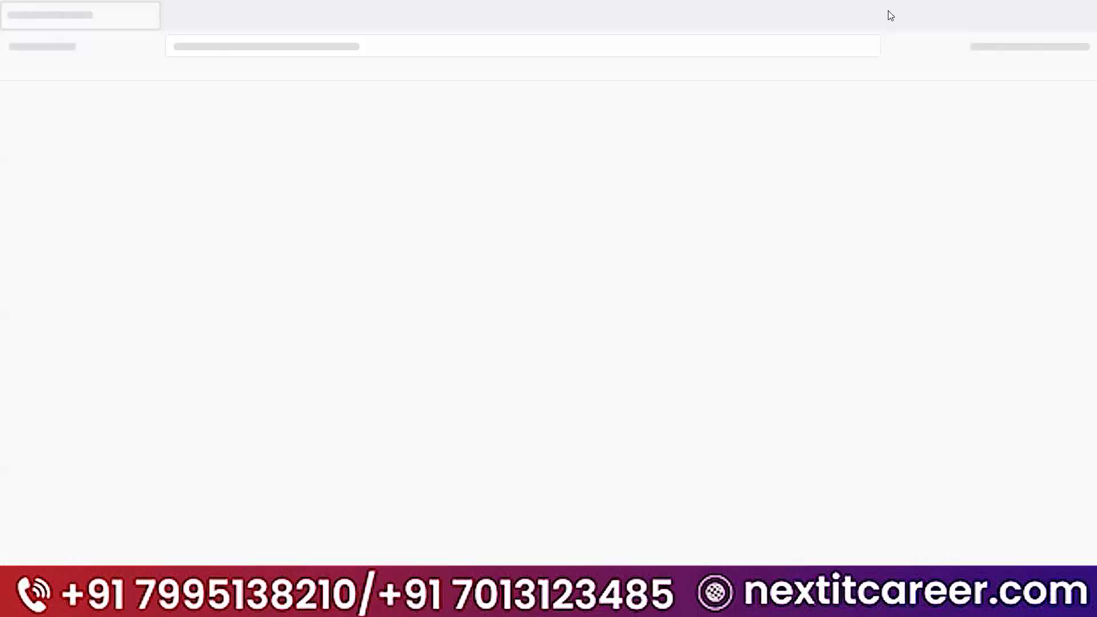
pyautogui.click(1080, 46)
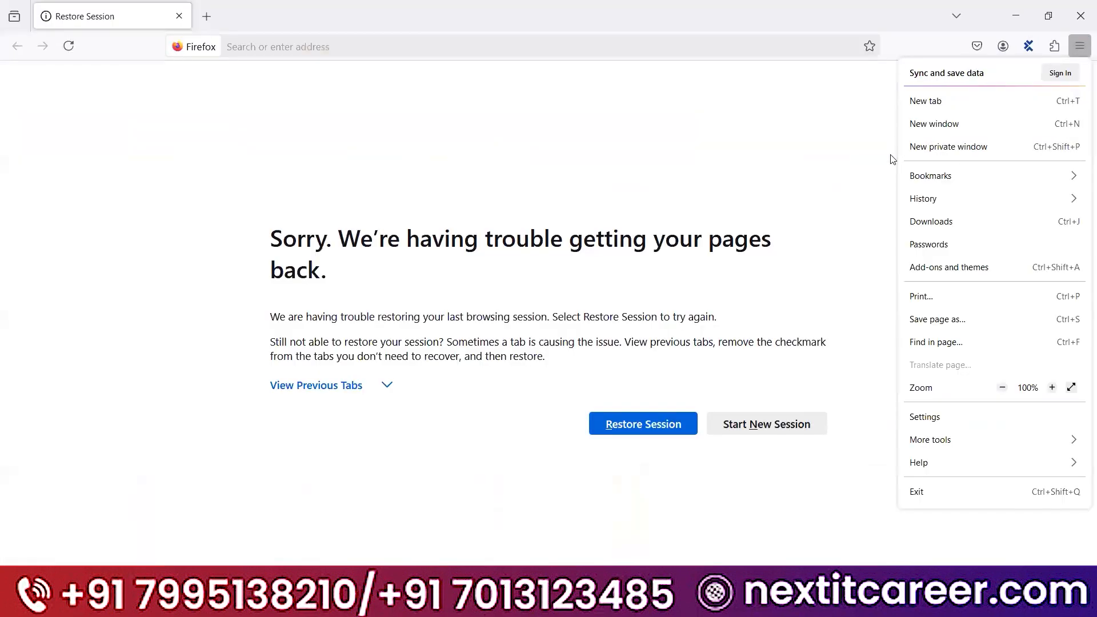
pyautogui.click(1080, 16)
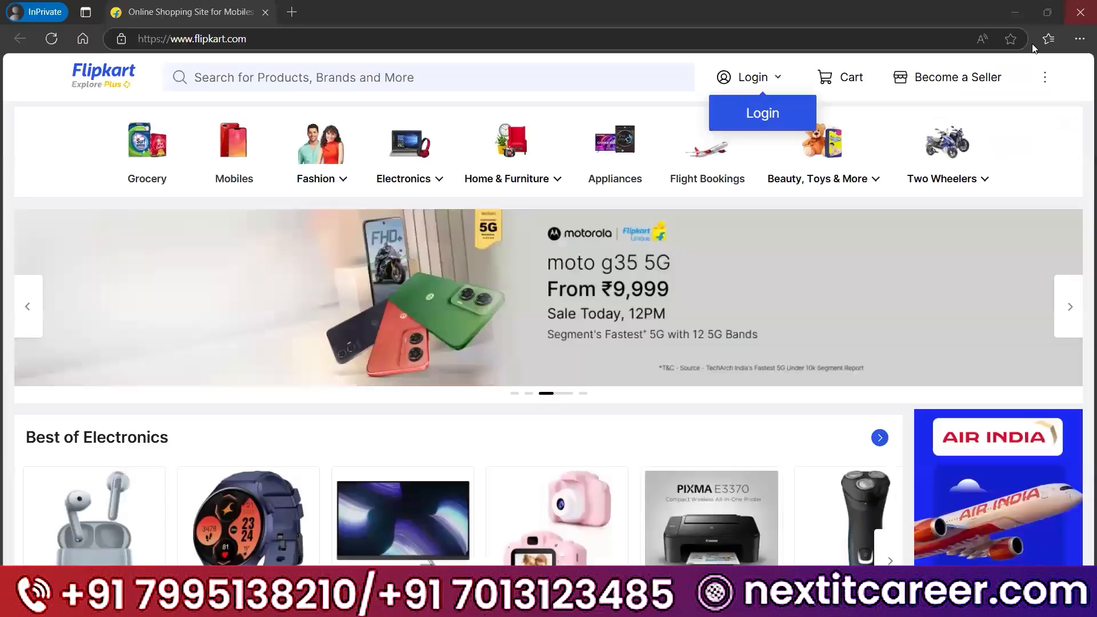
# - Close the InPrivate Flipkart window opened by the test and switch back to Tosca Commander
pyautogui.click(1084, 18)
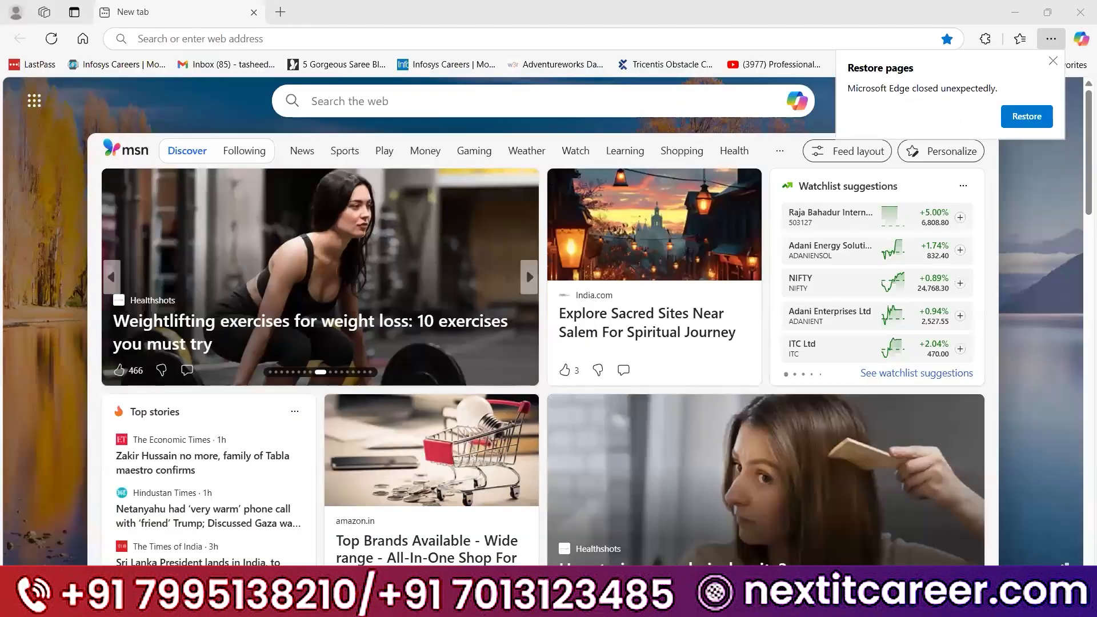
pyautogui.click(678, 602)
pyautogui.click(679, 528)
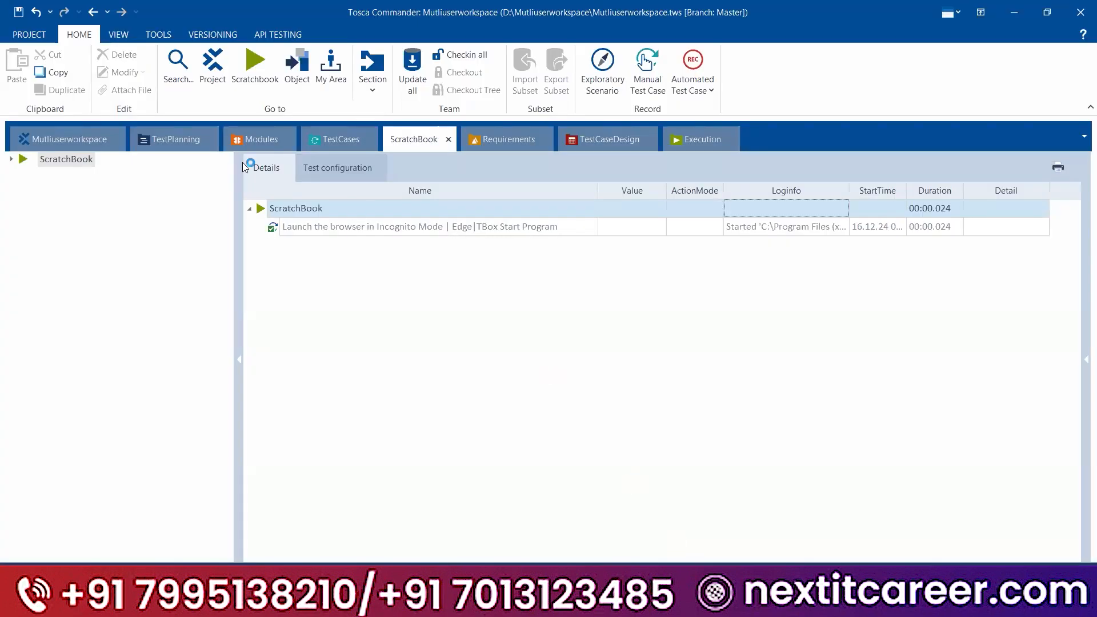
# - Return to the Mutliuserworkspace view, review the Edge step's arguments, and collapse that step in the project tree
pyautogui.click(67, 139)
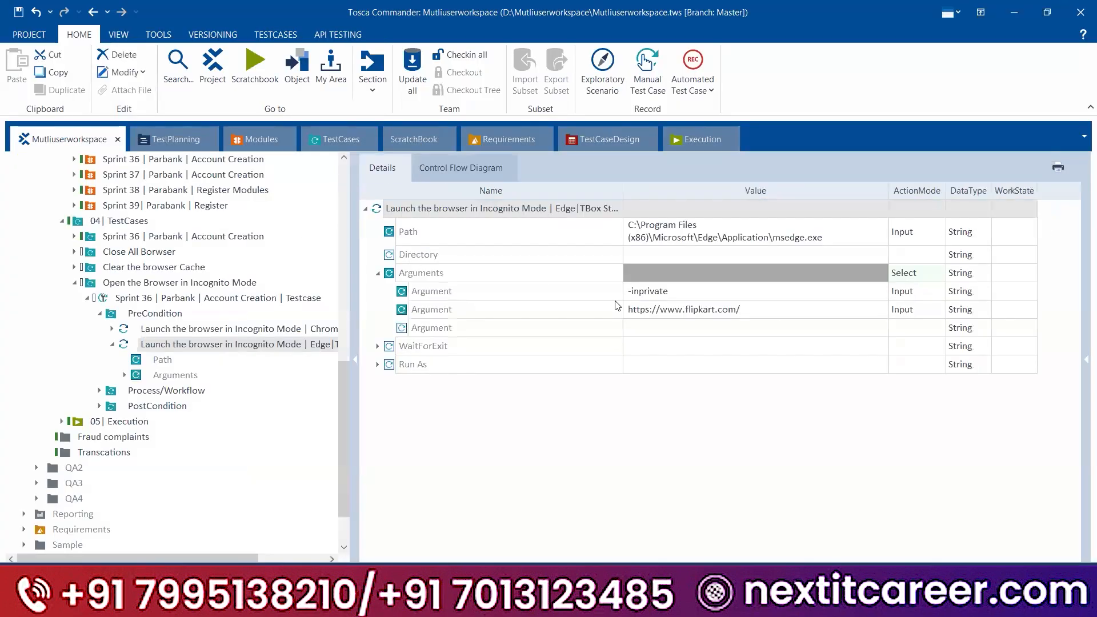
pyautogui.click(677, 293)
pyautogui.click(659, 318)
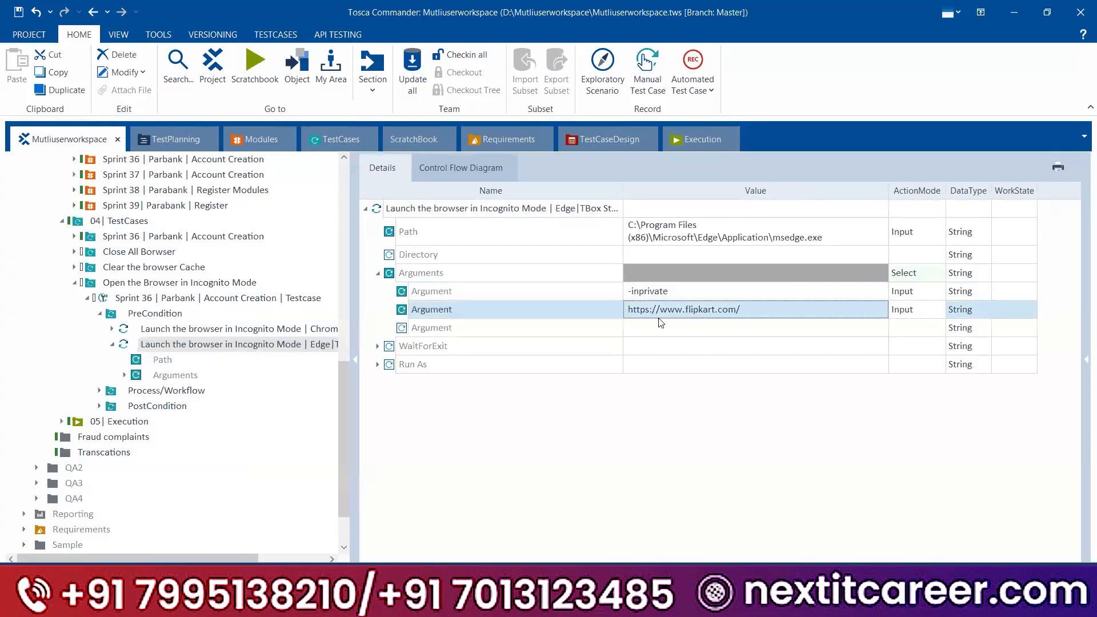
pyautogui.doubleClick(175, 339)
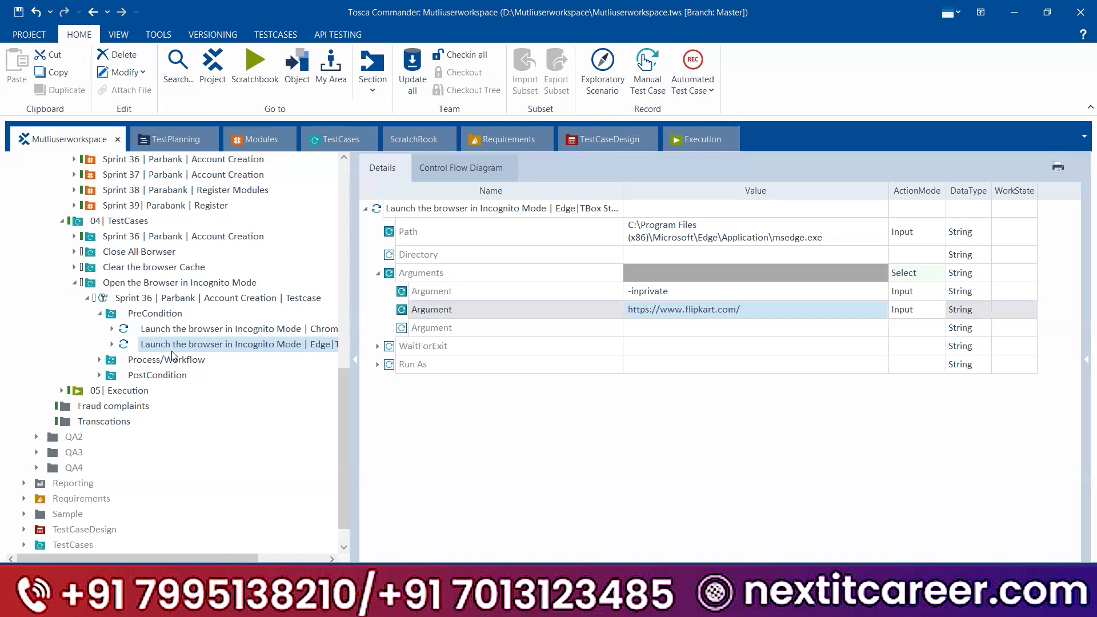
# - Show the details of the Open the Browser in Incognito Mode folder and collapse its Chrome and Edge launch steps
pyautogui.click(155, 269)
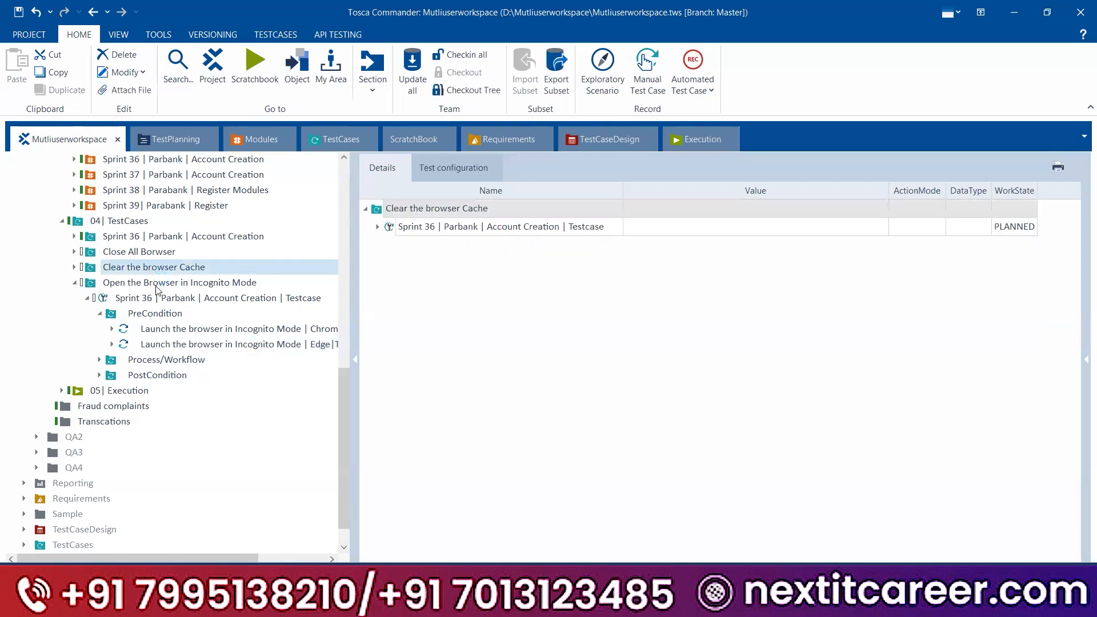
pyautogui.click(157, 286)
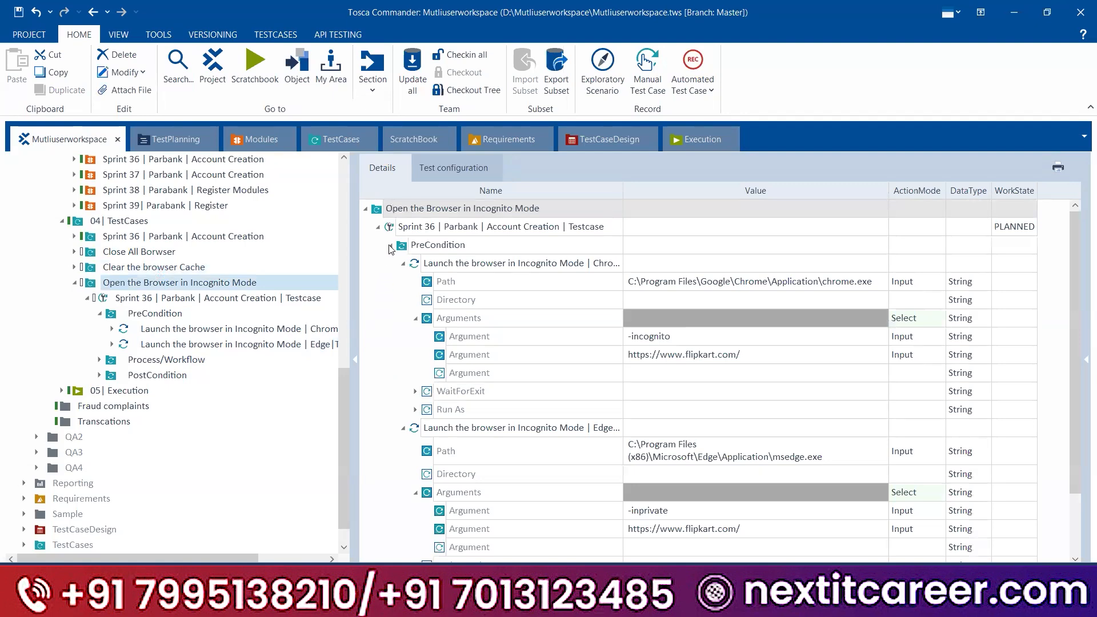
pyautogui.click(390, 246)
pyautogui.click(390, 247)
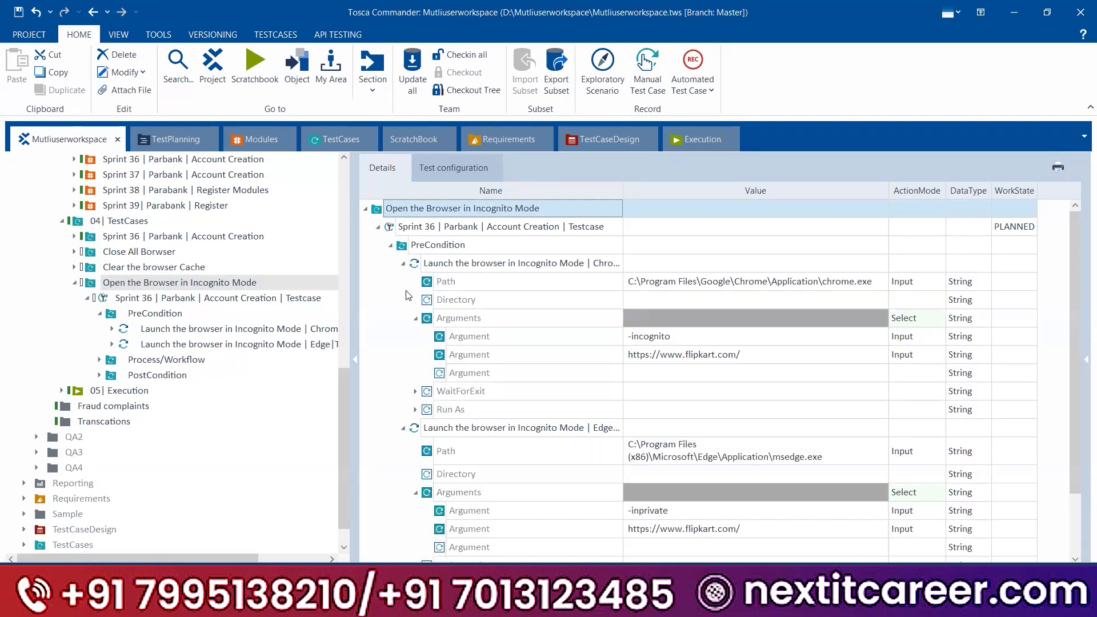
pyautogui.click(403, 264)
pyautogui.click(403, 282)
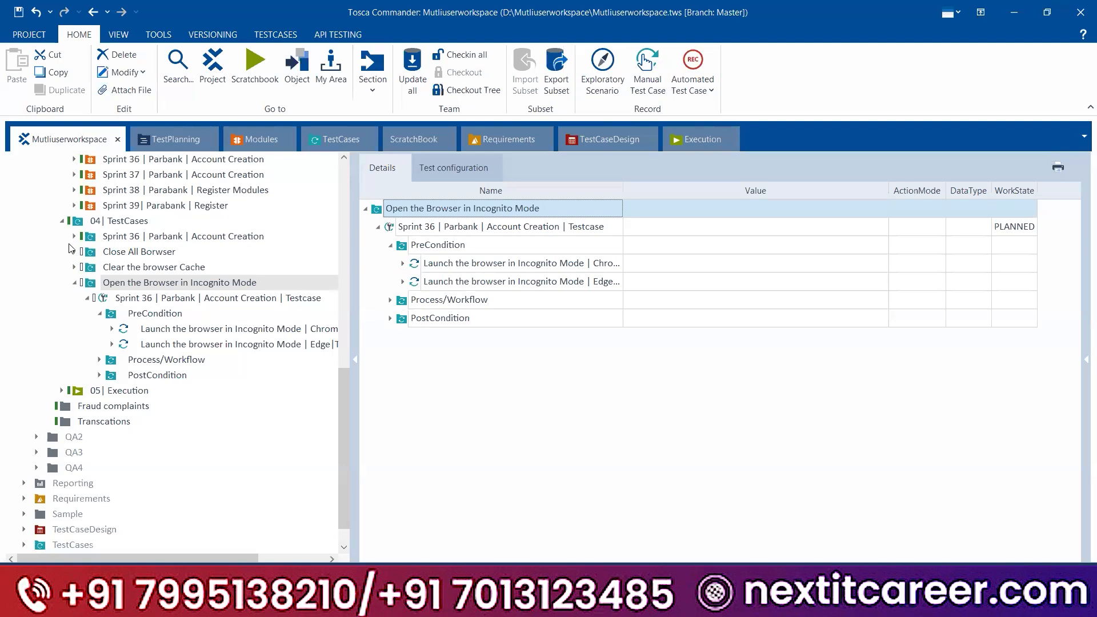
# - Collapse the incognito folder in the project tree and review the Close All Borwser, Clear the browser Cache and incognito test case folders
pyautogui.scroll(1, 71, 248)
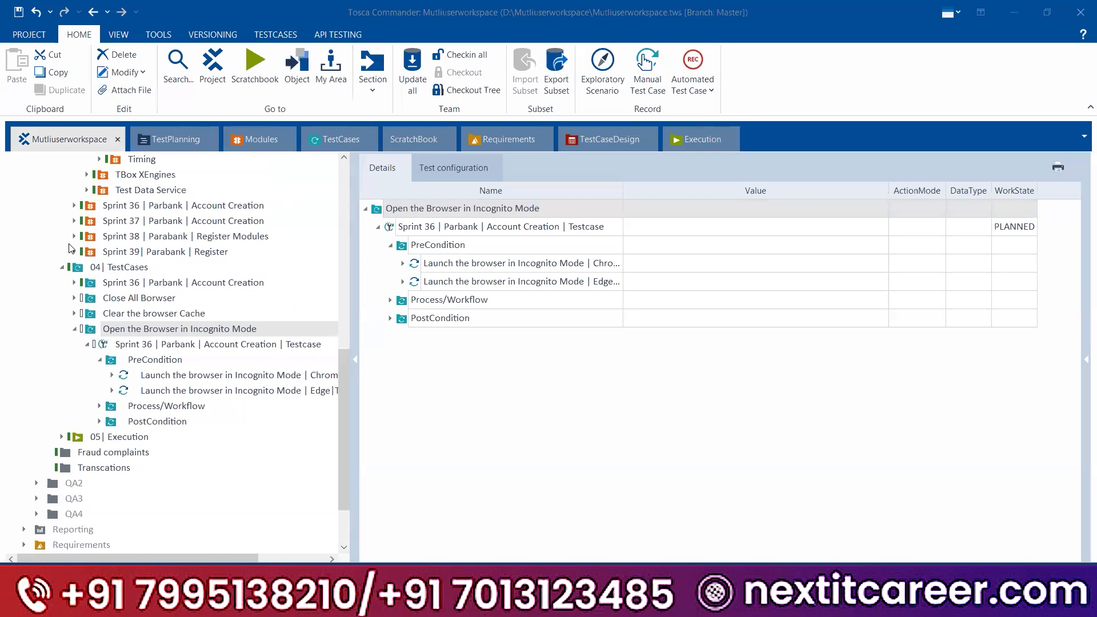
pyautogui.click(74, 329)
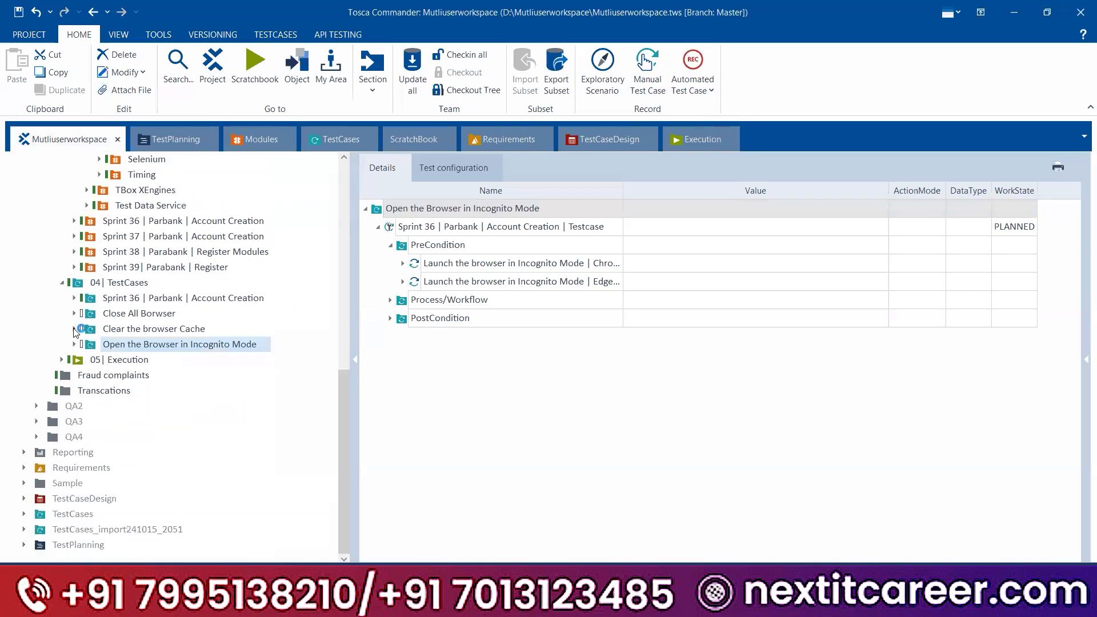
pyautogui.click(74, 313)
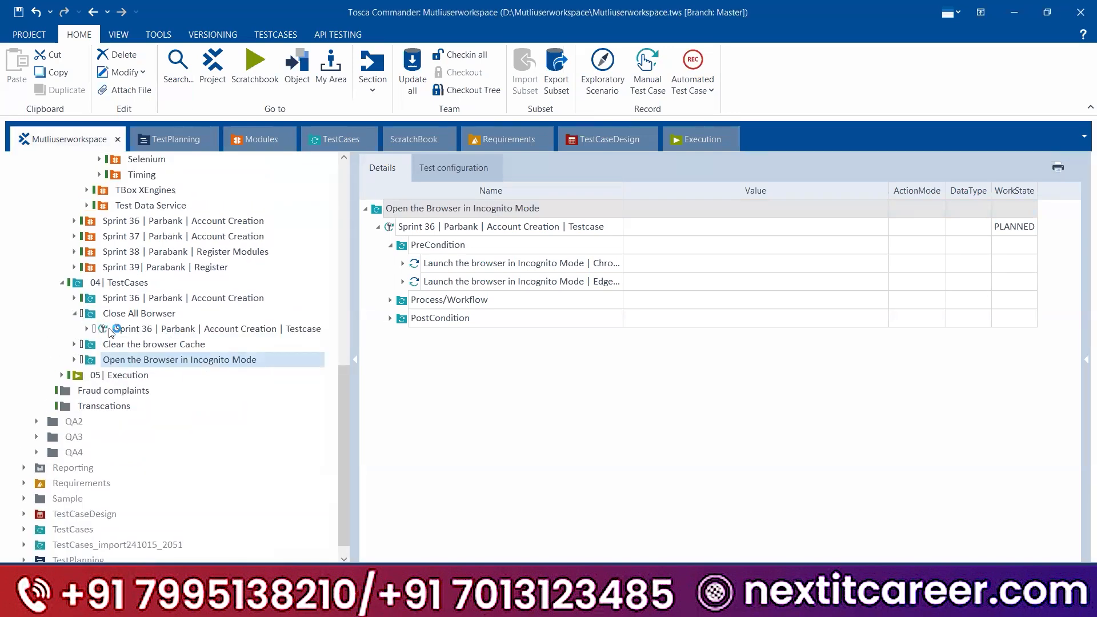
pyautogui.click(86, 329)
pyautogui.click(75, 313)
pyautogui.click(131, 334)
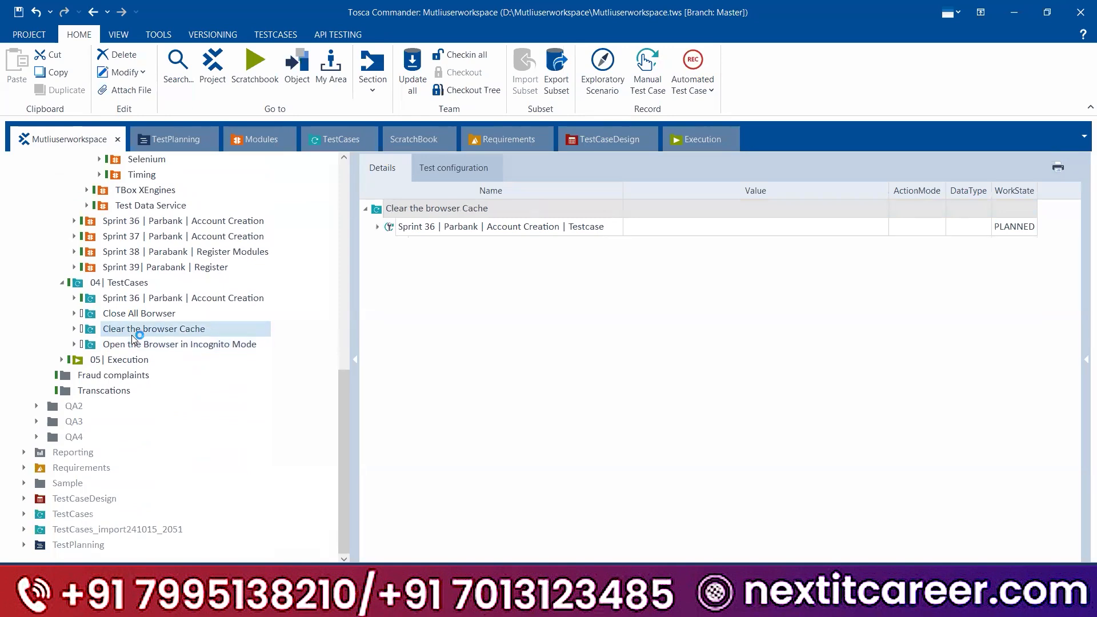
pyautogui.click(160, 346)
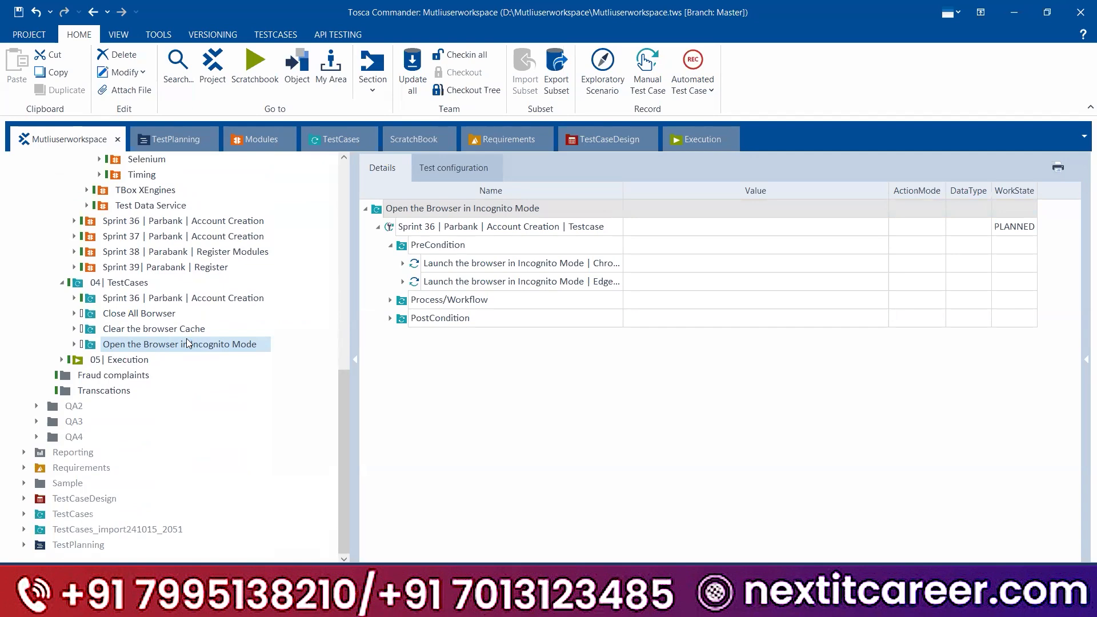
# - Switch to the notes, highlight the question about opening the browser in Incognito Mode, and dismiss the app error
pyautogui.hotkey('alt', 'Tab')
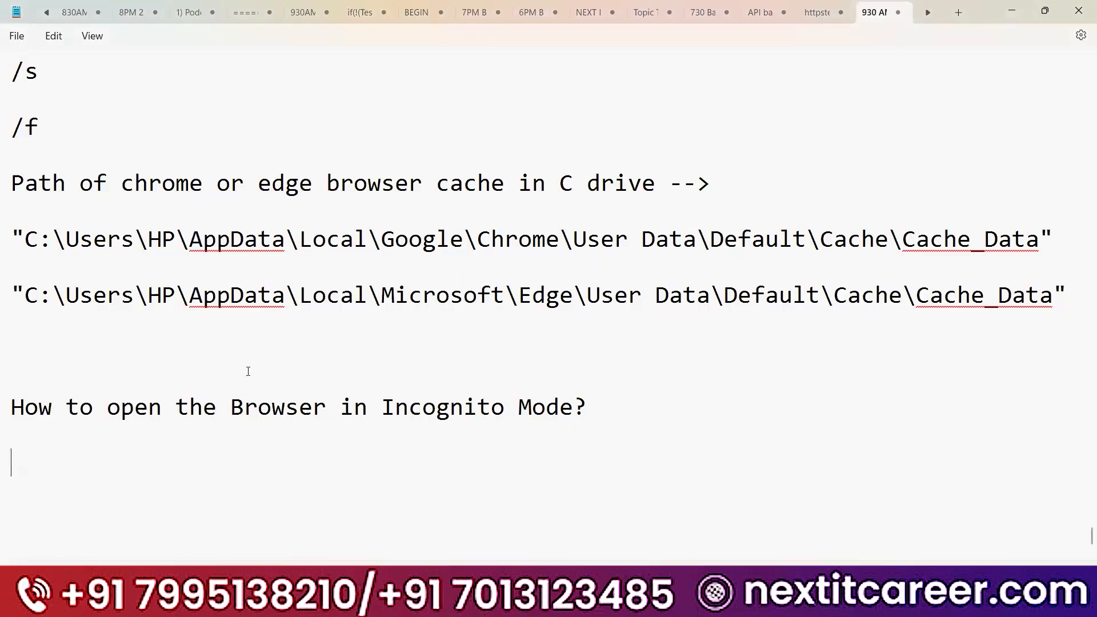
pyautogui.moveTo(650, 410); pyautogui.dragTo(15, 435)
pyautogui.click(46, 467)
pyautogui.click(662, 597)
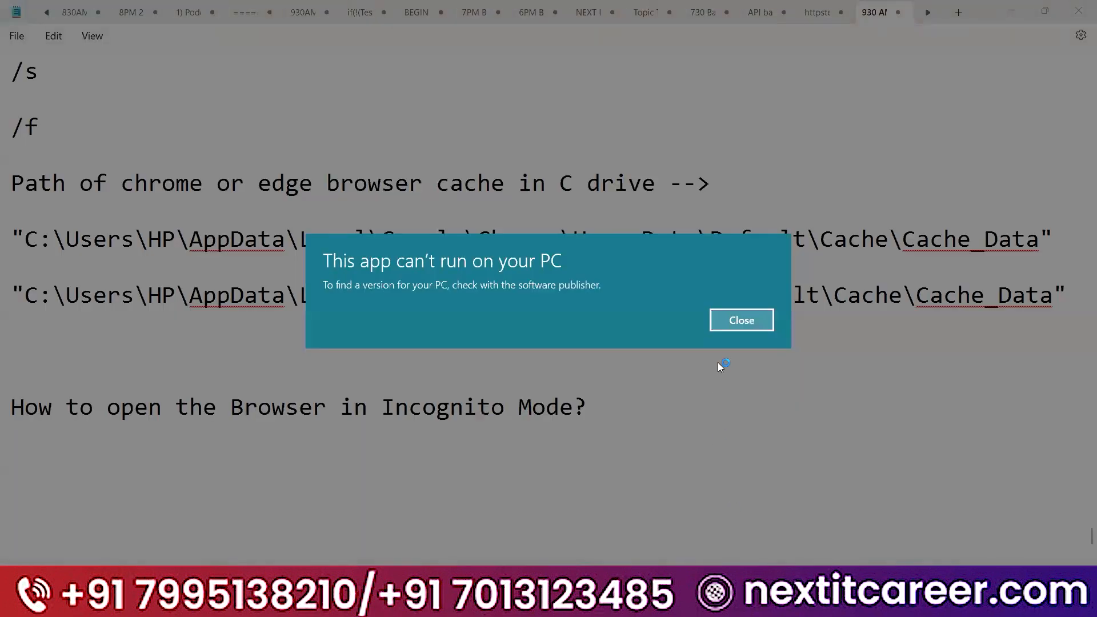
pyautogui.click(734, 331)
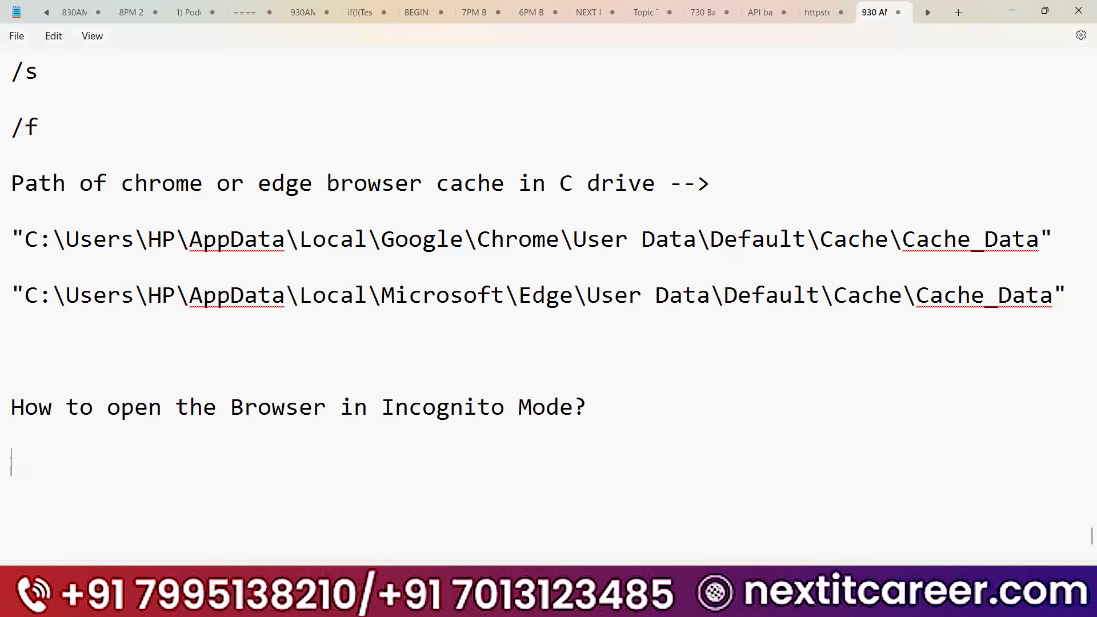
# - Return to Tosca Commander and view the Process Operations folder under TBox Automation Tools in the standard modules
pyautogui.hotkey('alt', 'Tab')
pyautogui.click(460, 388)
pyautogui.click(452, 303)
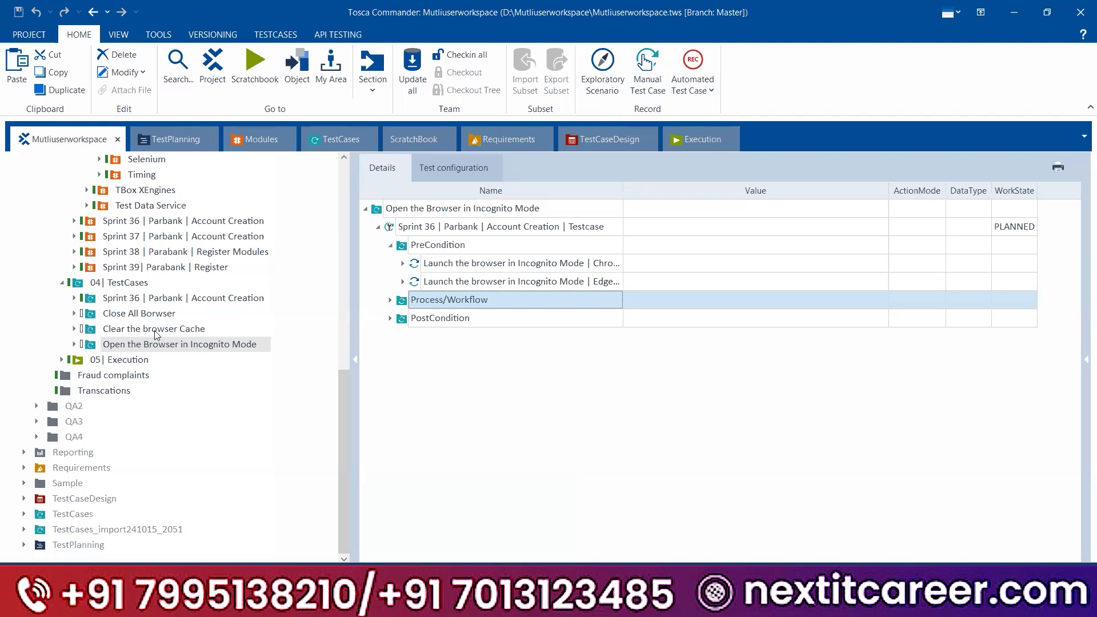
pyautogui.scroll(6, 157, 334)
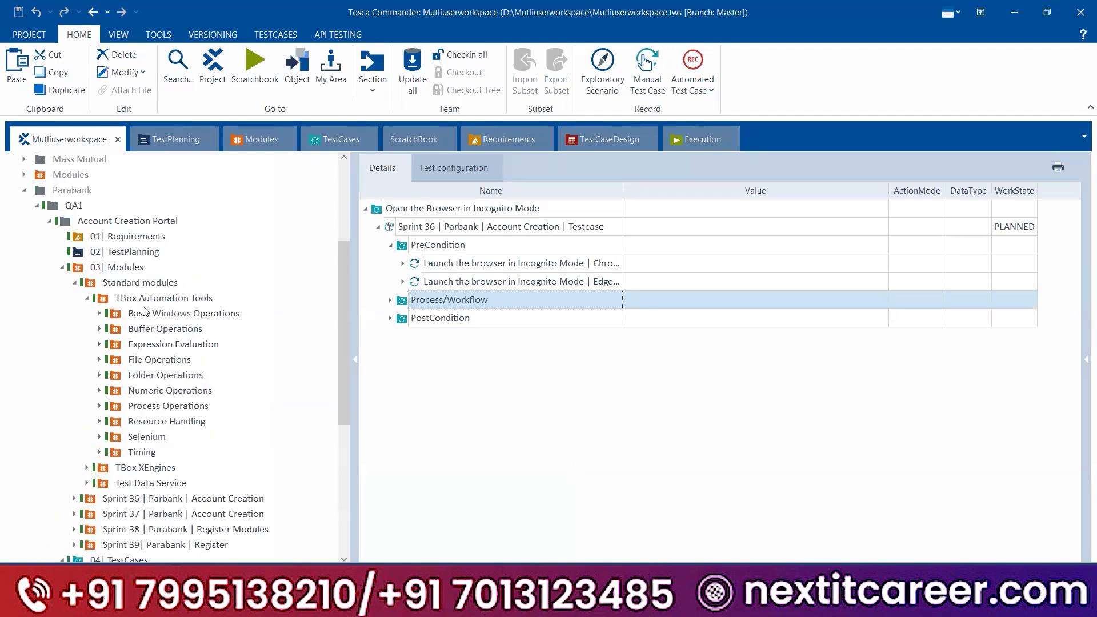
pyautogui.click(150, 409)
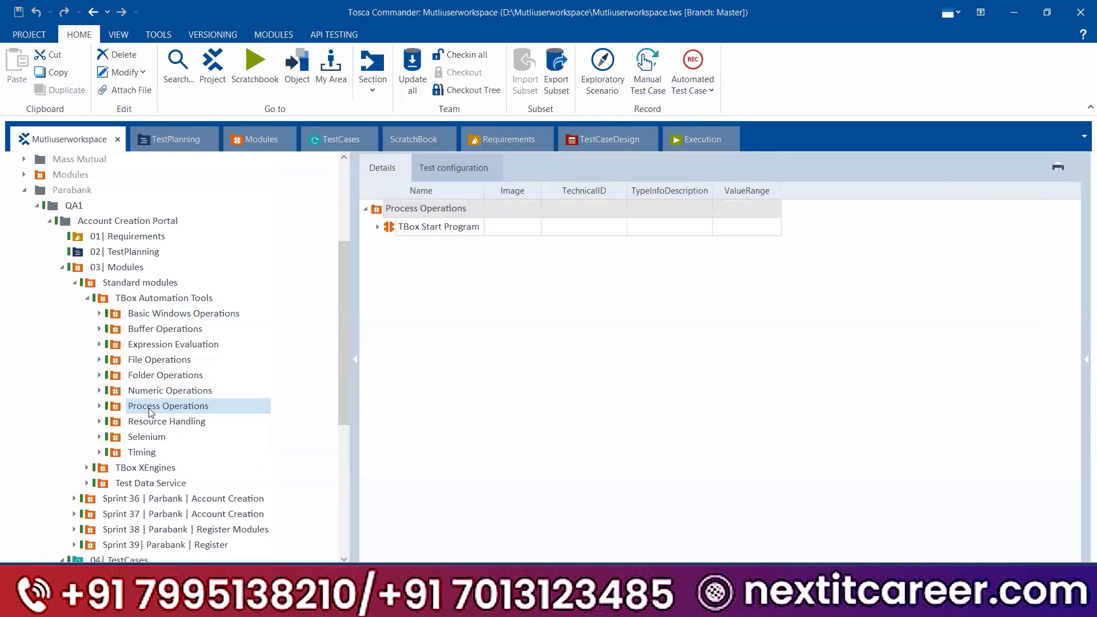
pyautogui.scroll(-5, 151, 412)
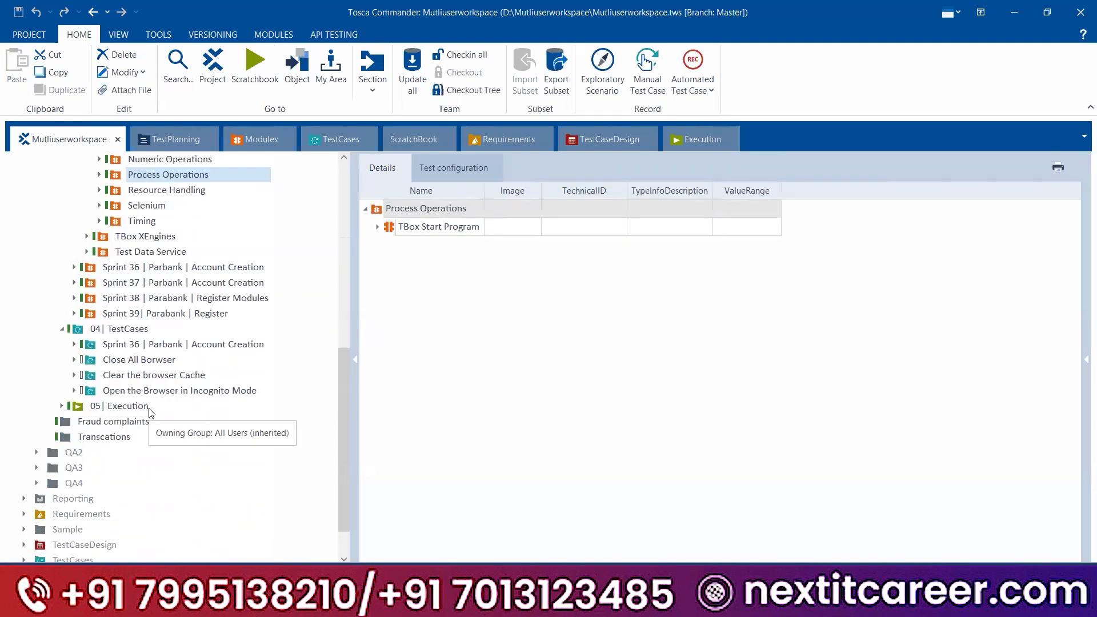
# - Open the Chrome launch step under Open the Browser in Incognito Mode and review its path and argument values
pyautogui.click(74, 390)
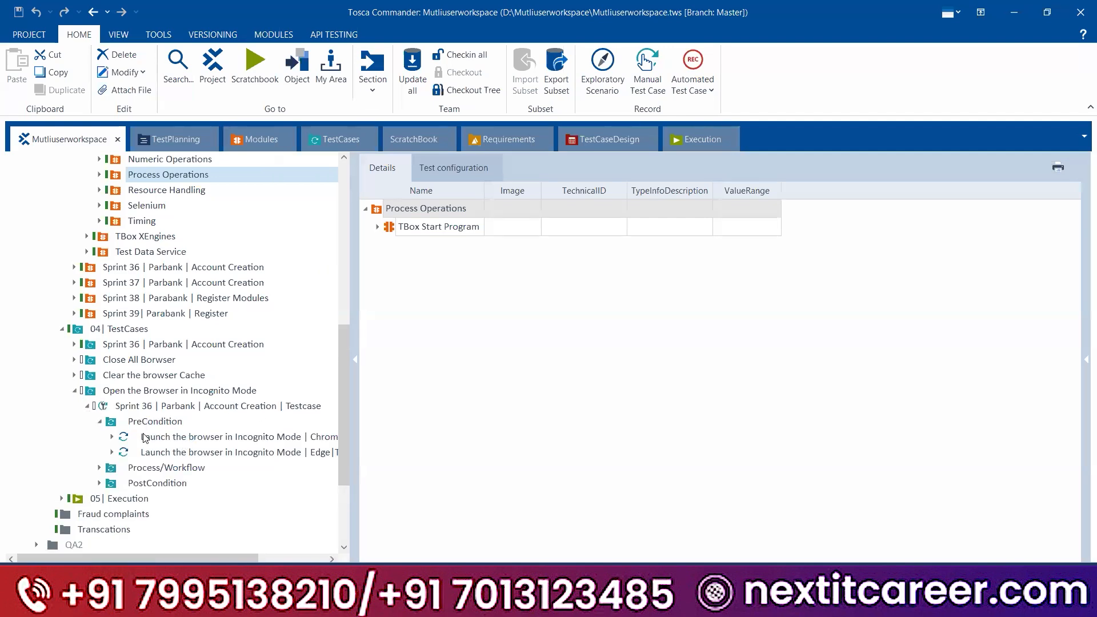
pyautogui.click(171, 440)
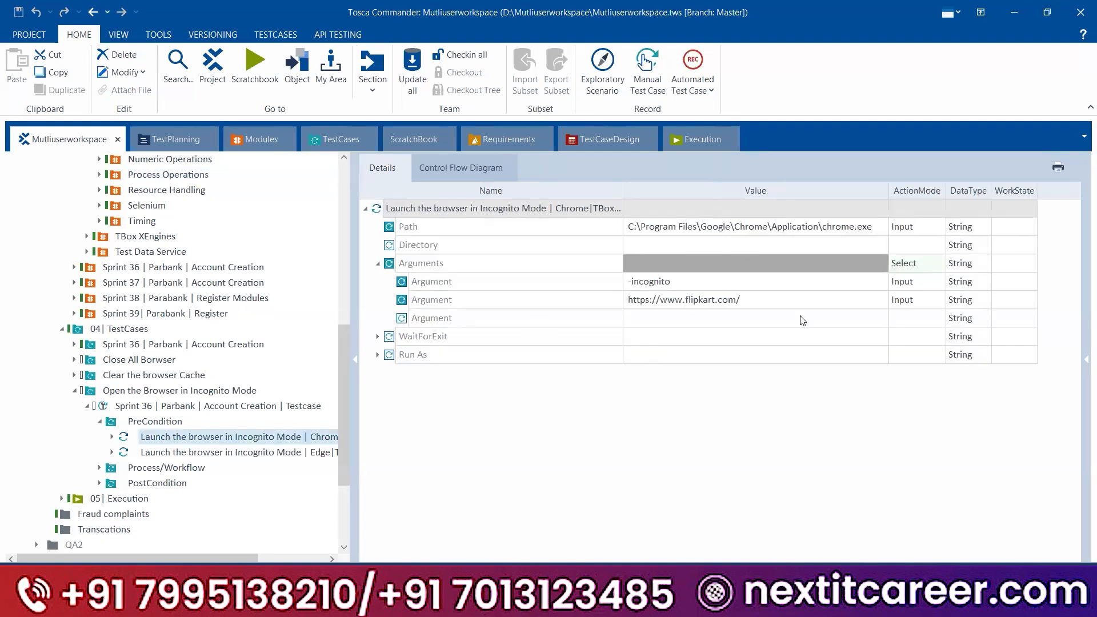
pyautogui.click(684, 303)
pyautogui.click(347, 416)
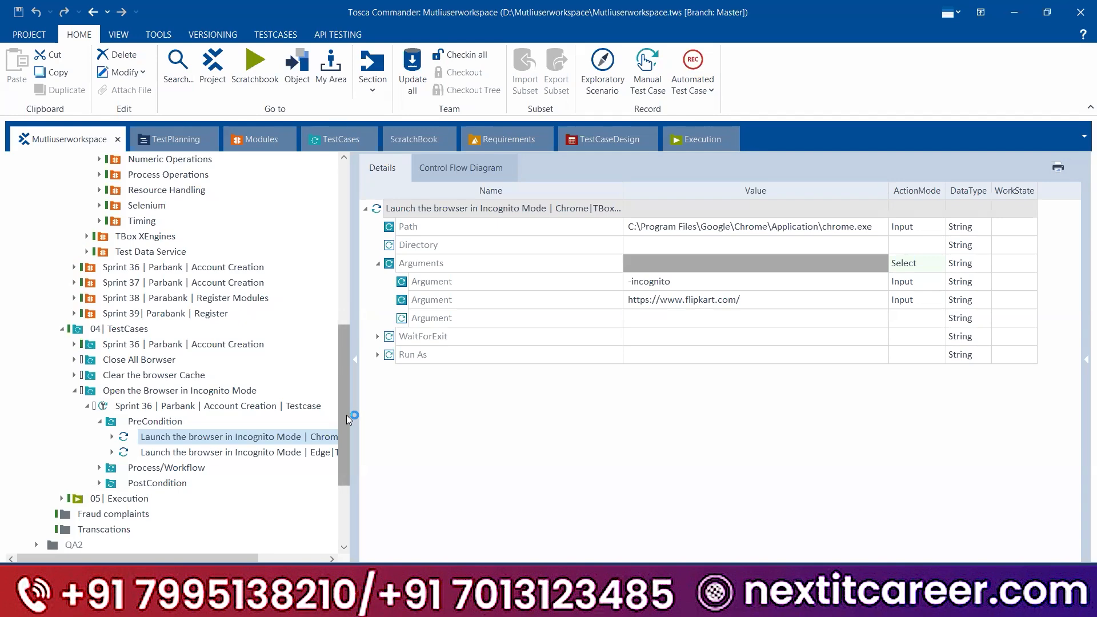
# - Collapse the incognito folder, expand the Clear the browser Cache test case to its Close All Browsers steps, and view its test configuration
pyautogui.click(75, 391)
pyautogui.click(75, 375)
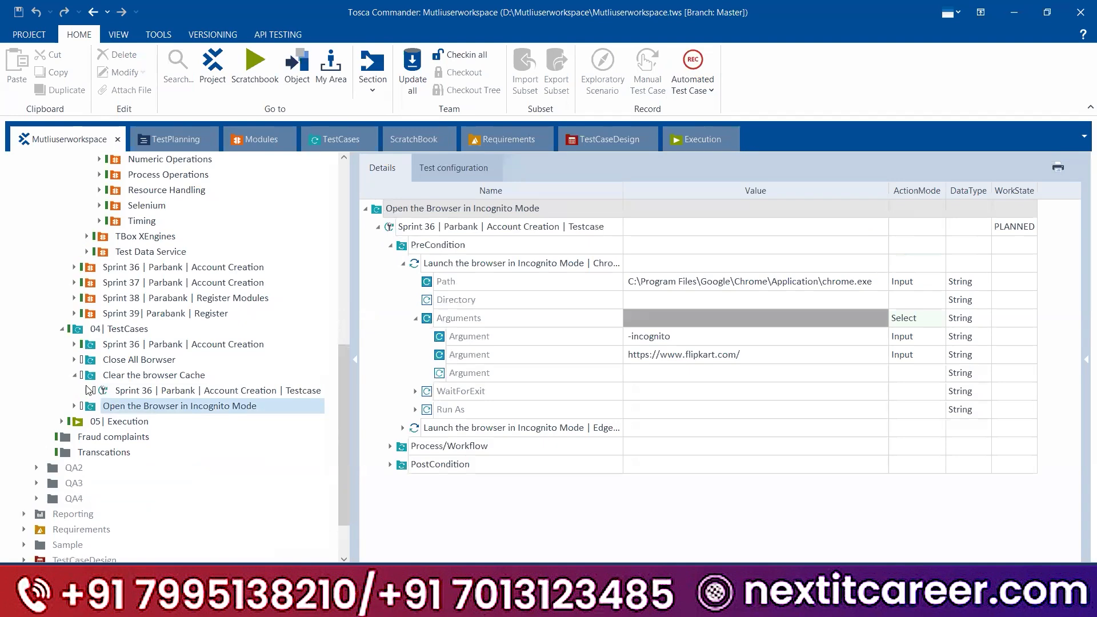
pyautogui.click(88, 391)
pyautogui.click(99, 406)
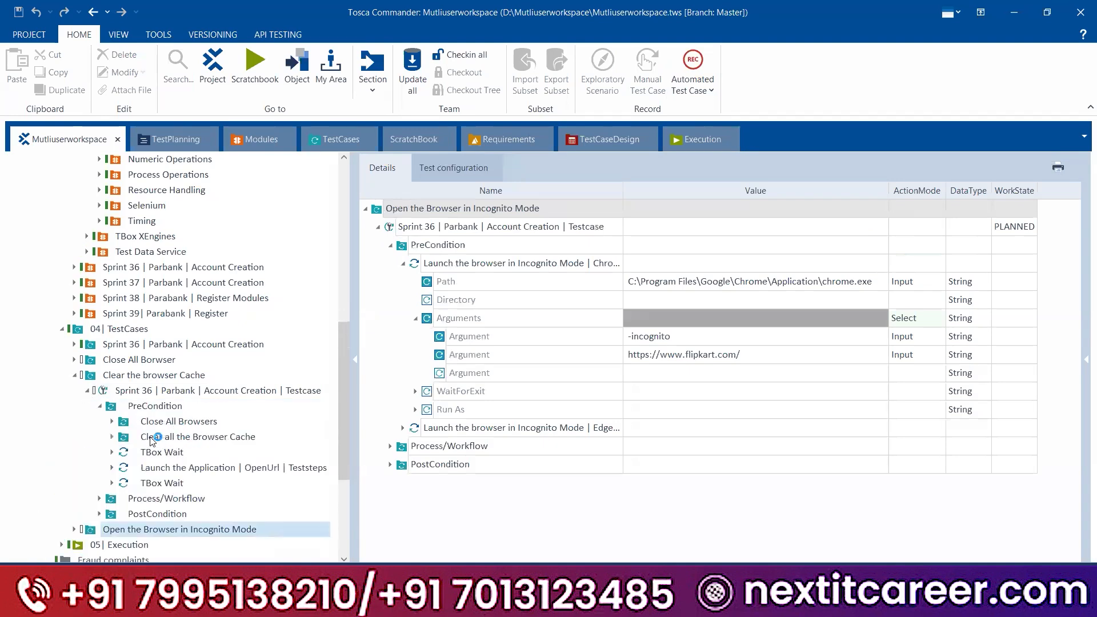
pyautogui.click(113, 422)
pyautogui.click(200, 438)
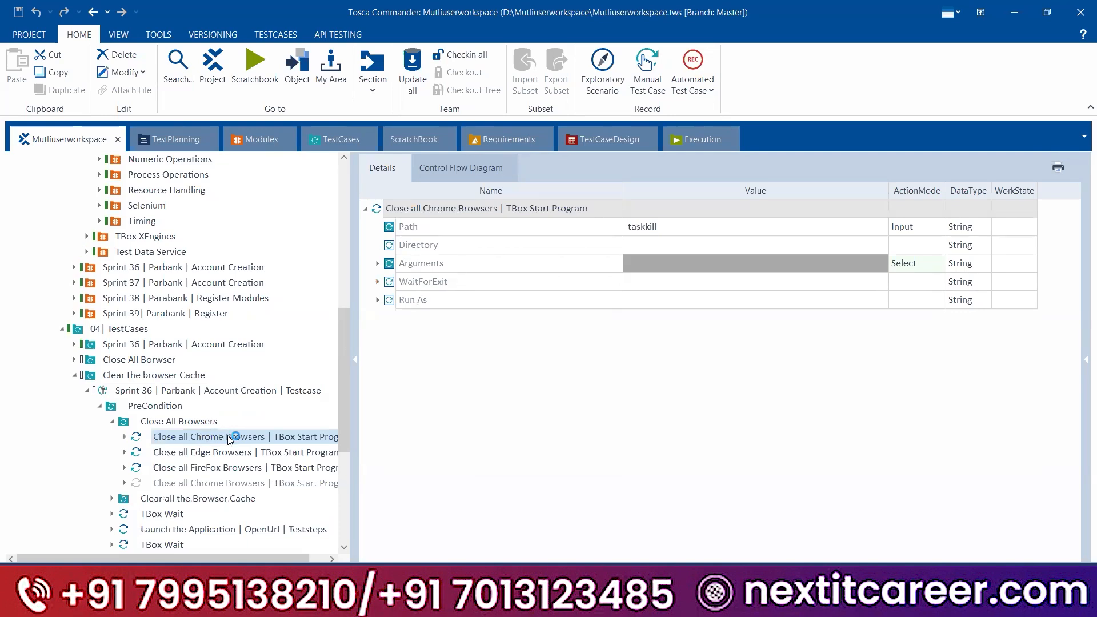
pyautogui.click(169, 391)
pyautogui.click(443, 170)
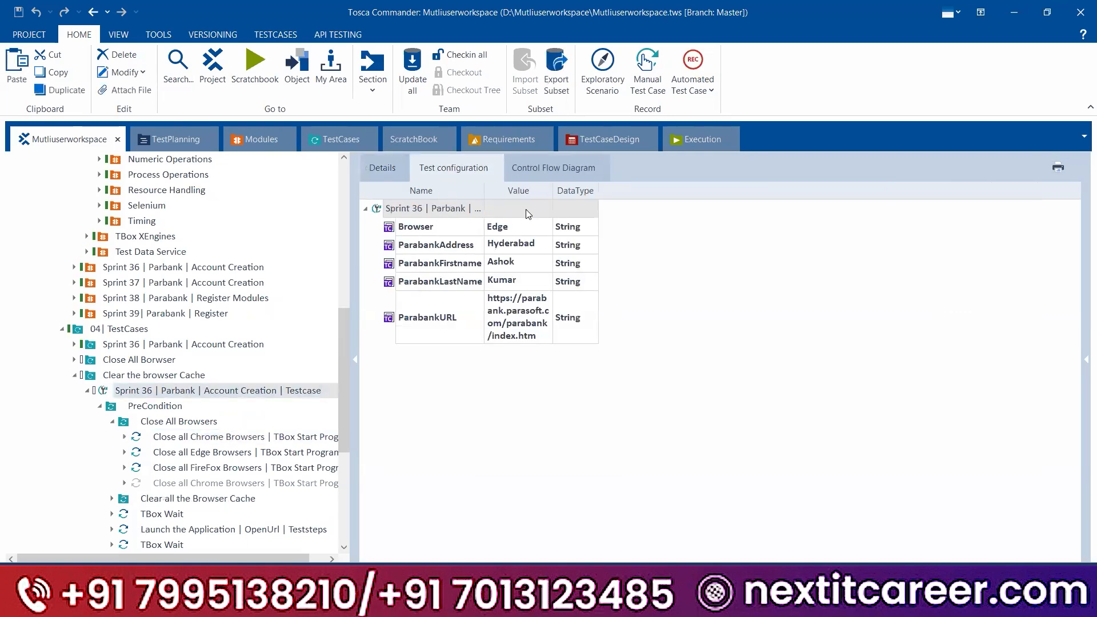
# - Run the Close all Chrome Browsers step in ScratchBook and select its result entry
pyautogui.click(189, 437)
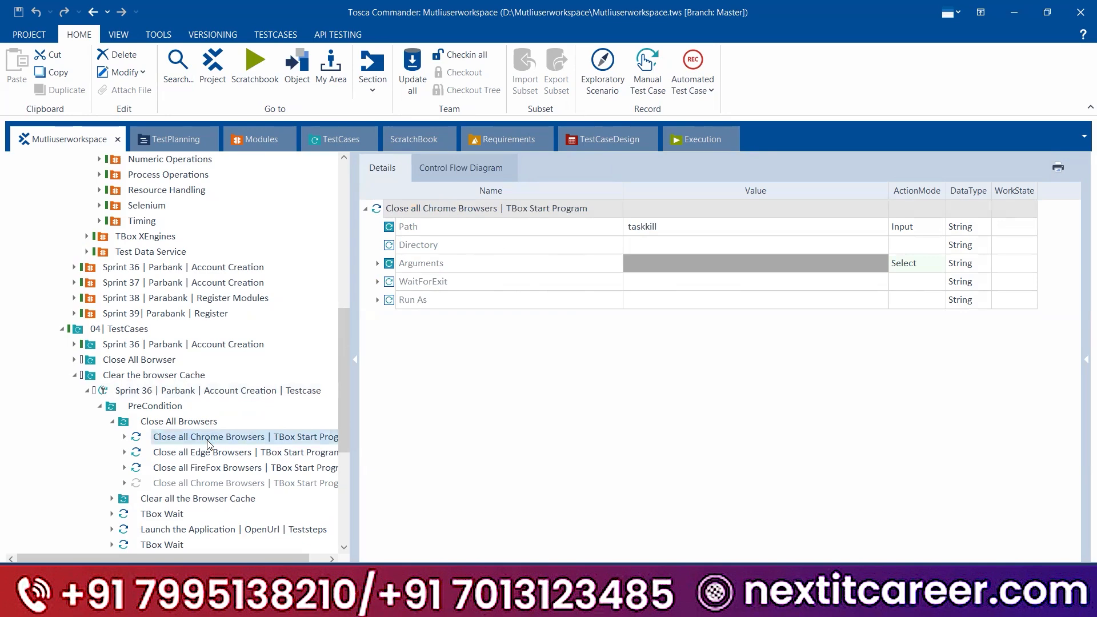
pyautogui.rightClick(197, 437)
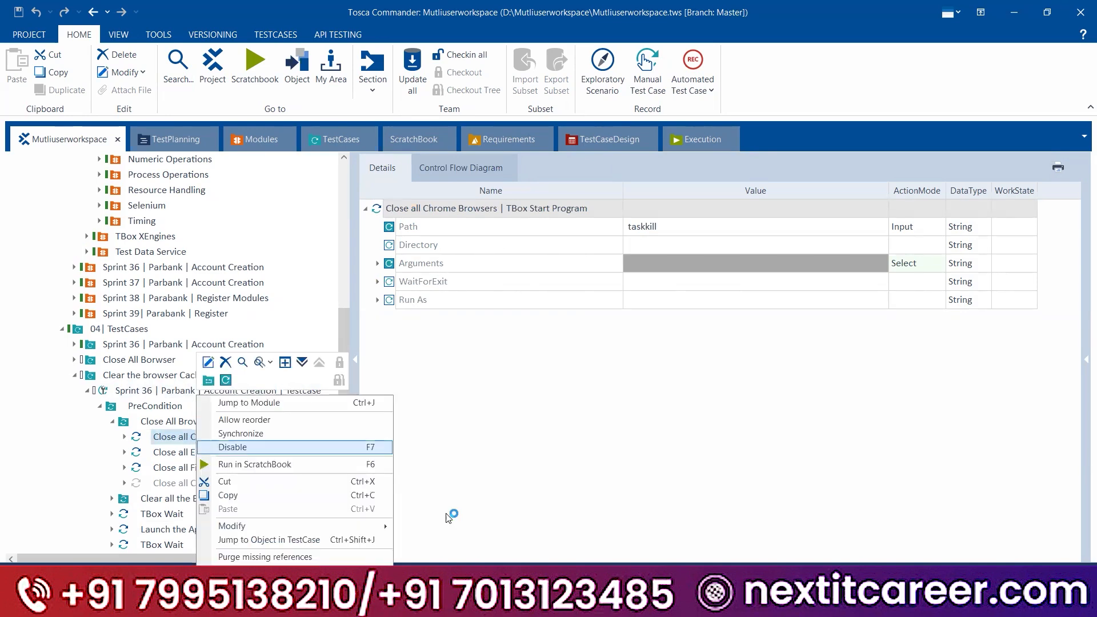
pyautogui.rightClick(177, 436)
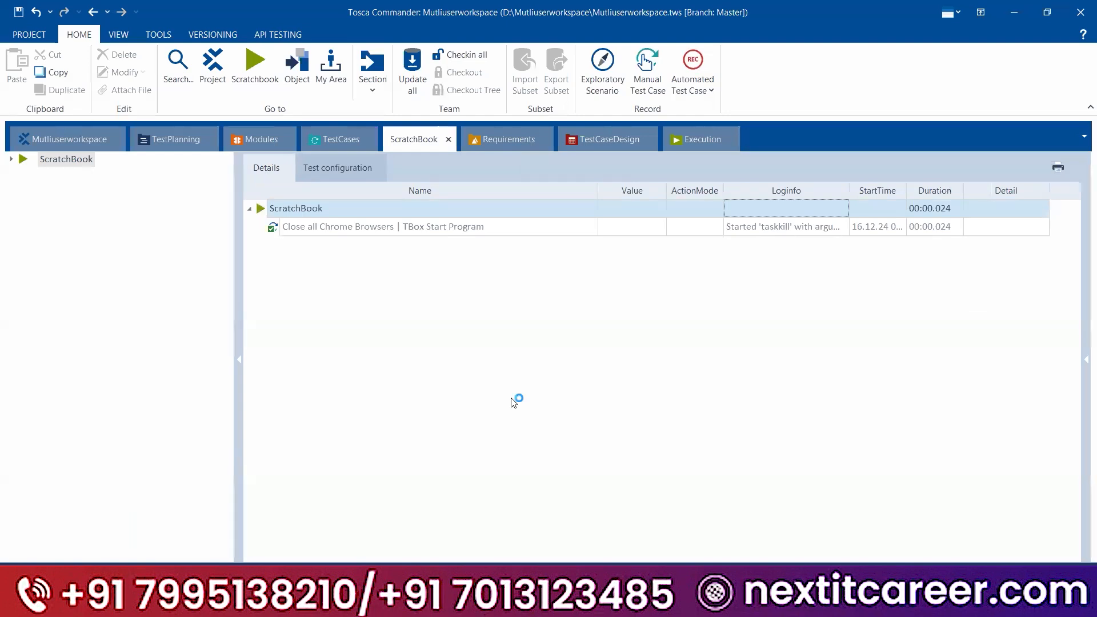
pyautogui.click(396, 232)
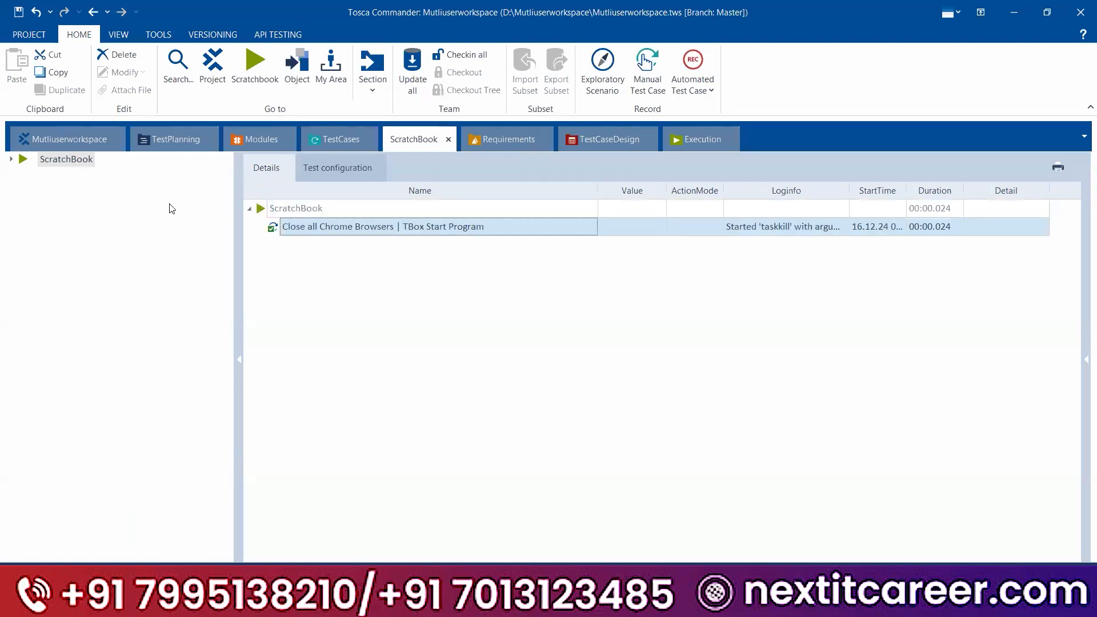
# - Return to the project workspace and compare the details and test configuration of the Clear the browser Cache test case
pyautogui.click(82, 148)
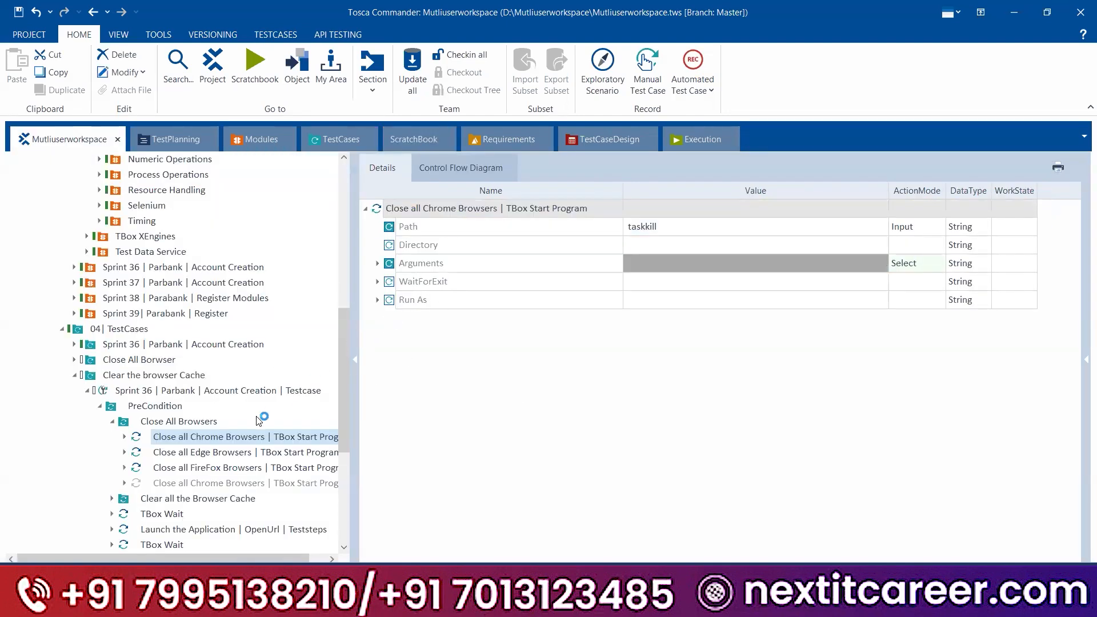
pyautogui.click(139, 392)
pyautogui.click(477, 171)
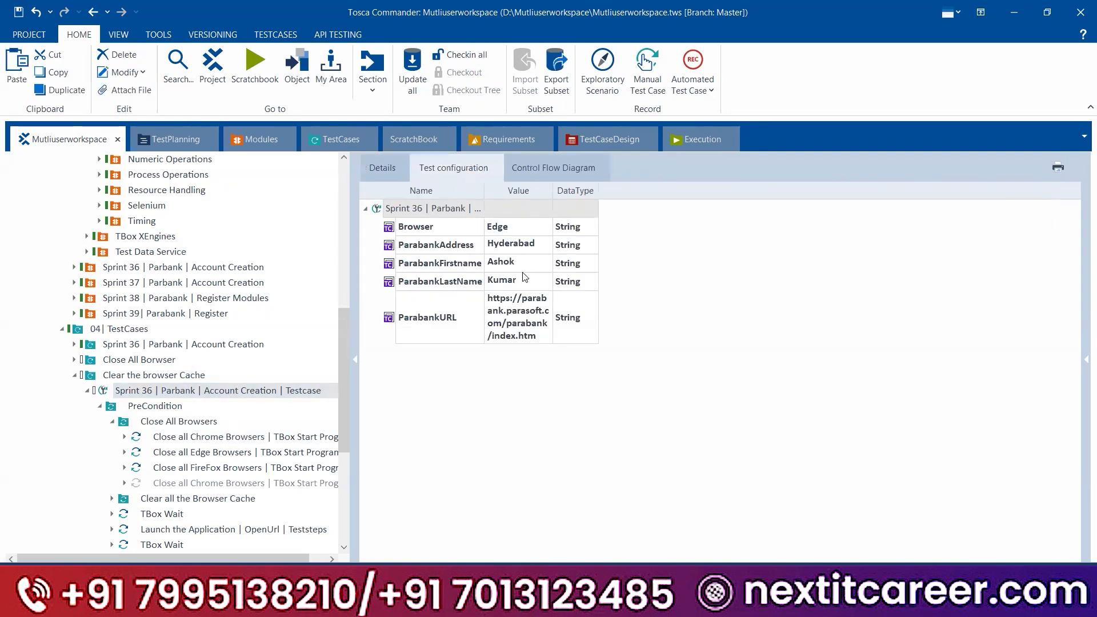
pyautogui.click(380, 169)
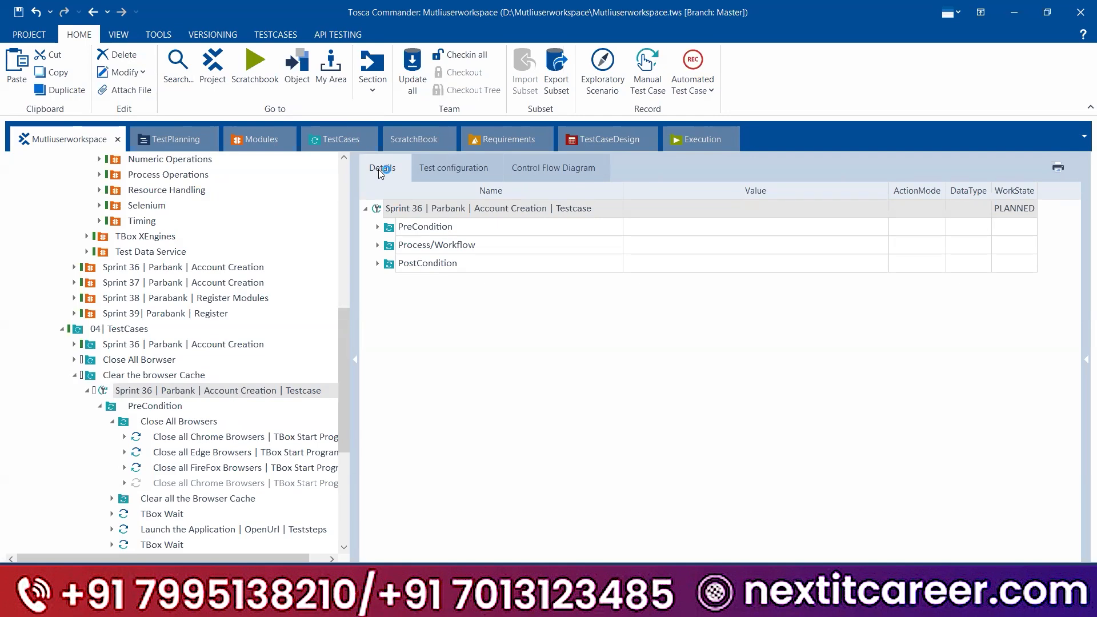
pyautogui.click(453, 167)
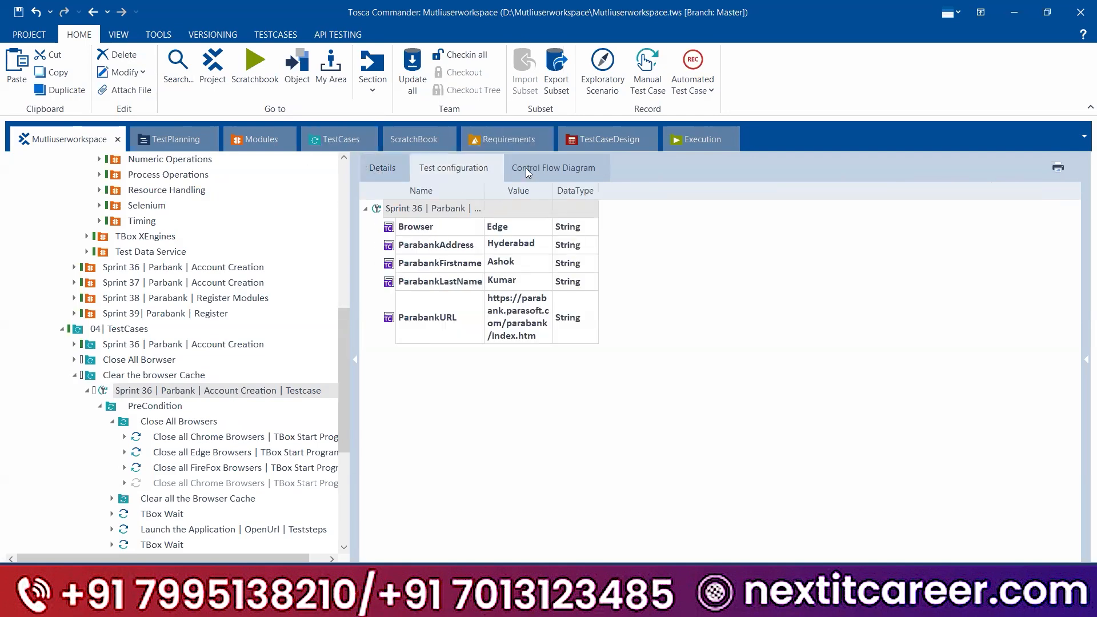
pyautogui.click(382, 167)
# - Show the arguments of the Close all Chrome Browsers step and view the parent test case's test configuration
pyautogui.click(178, 440)
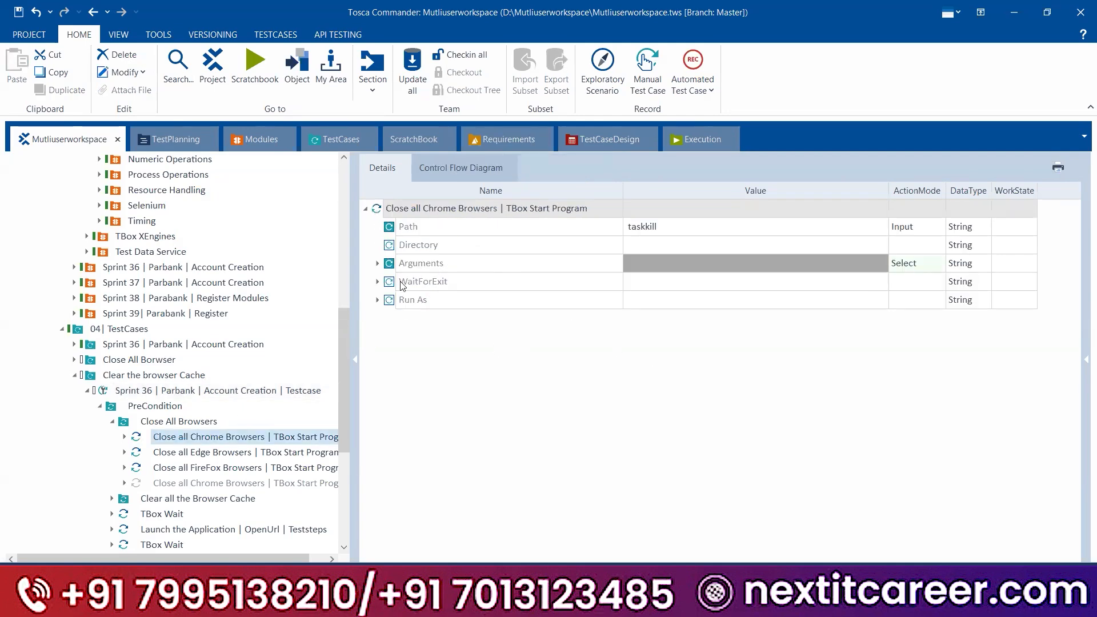
pyautogui.click(377, 263)
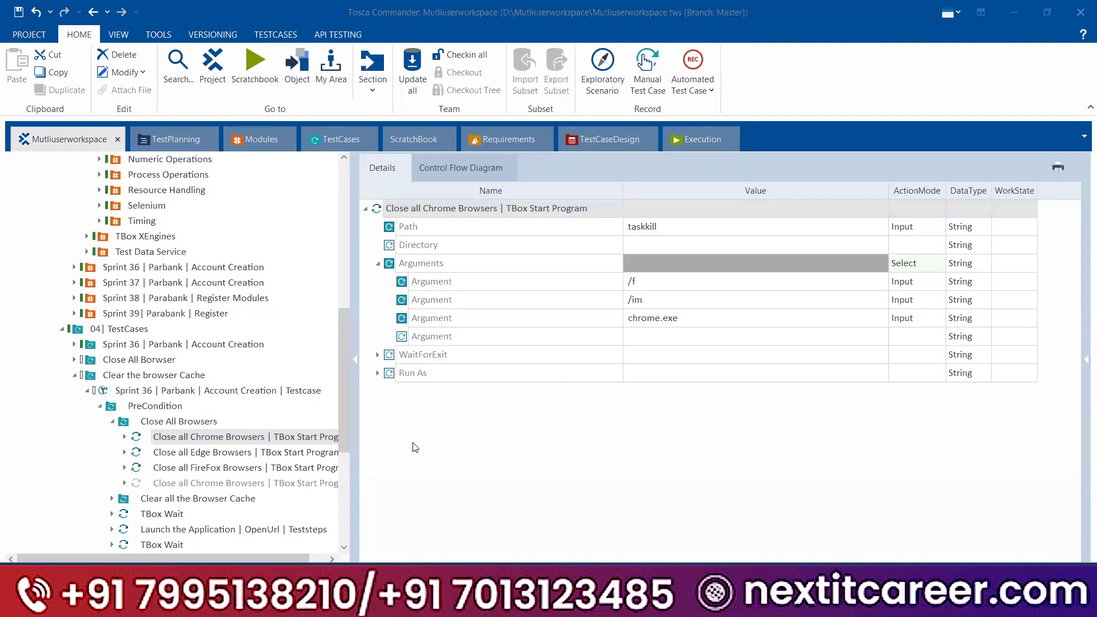
pyautogui.click(162, 390)
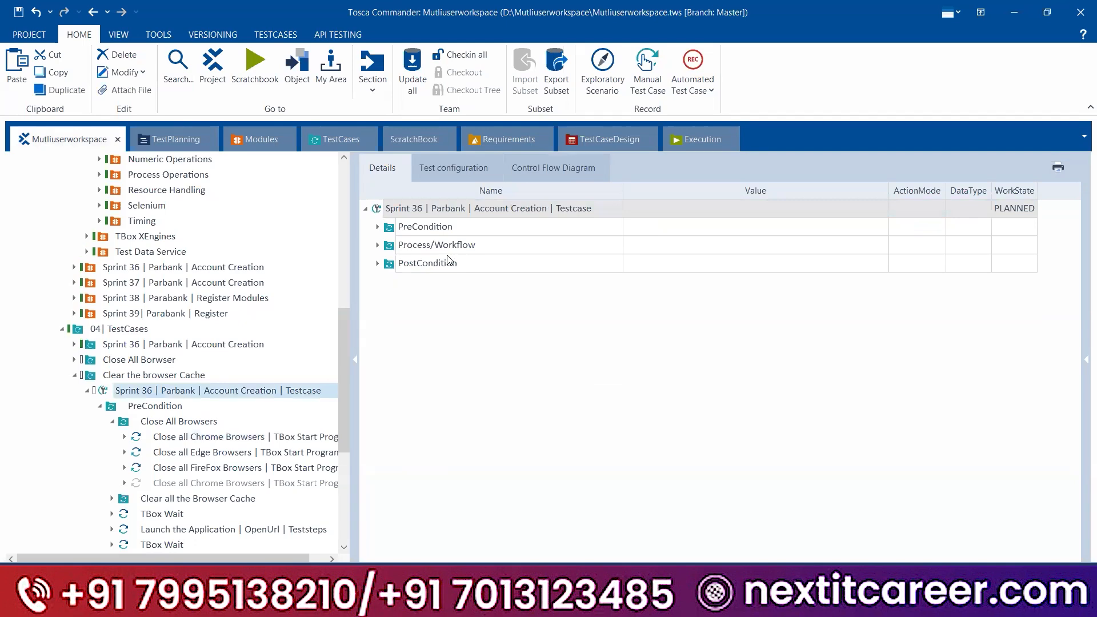
pyautogui.click(448, 171)
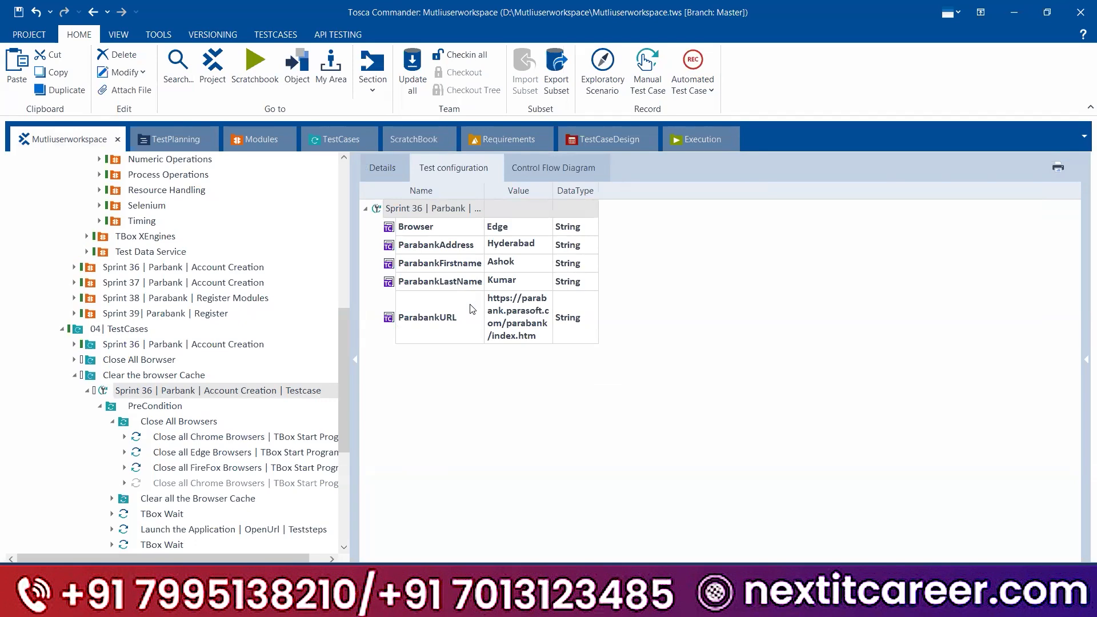
# - Review the instances of the Sprint 35 | Parabank Register 5 Users test sheet in TestCaseDesign and return to the test case details
pyautogui.click(606, 140)
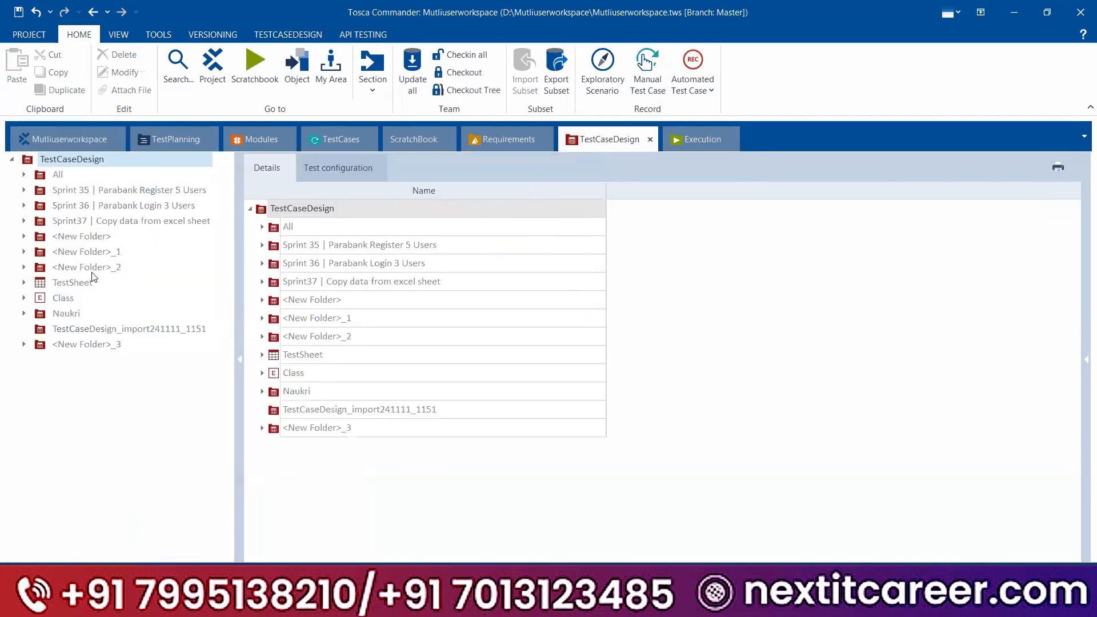
pyautogui.click(24, 190)
pyautogui.click(62, 207)
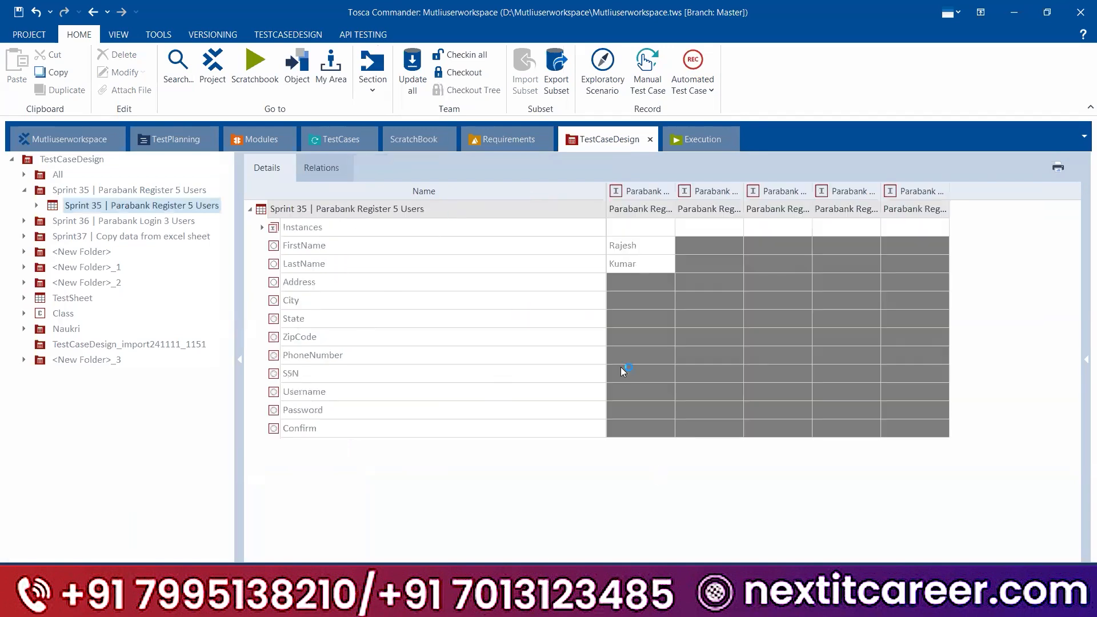
pyautogui.click(262, 228)
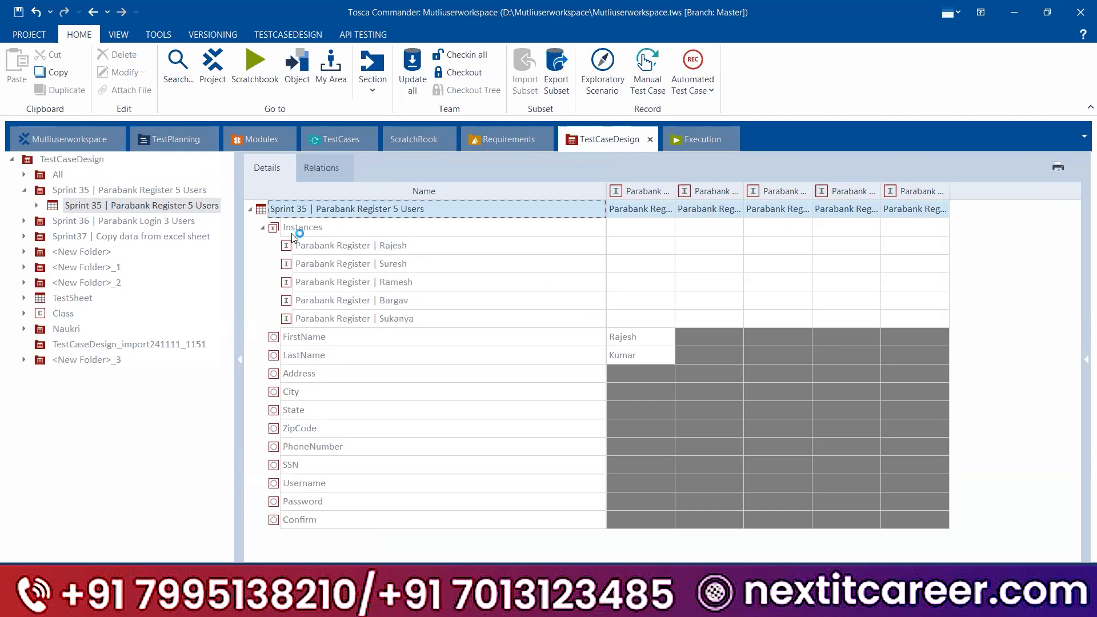
pyautogui.click(250, 209)
pyautogui.click(86, 139)
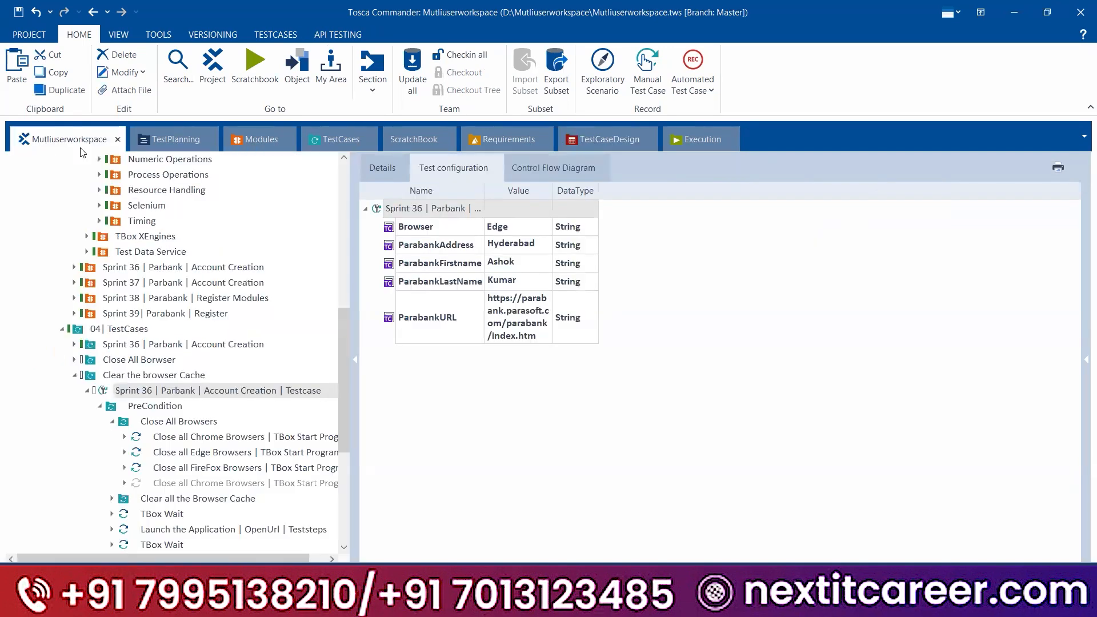
pyautogui.click(382, 171)
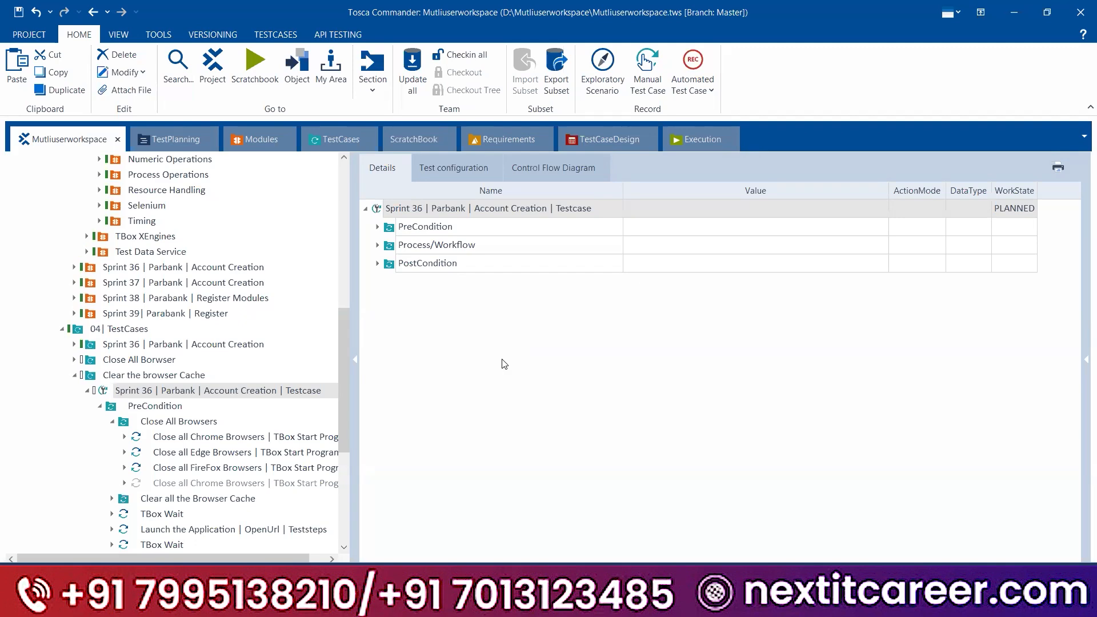
# - Expand the Tosca Batch 27 | 830 Batch folder in the TestCases section and look through its test case folders
pyautogui.click(341, 139)
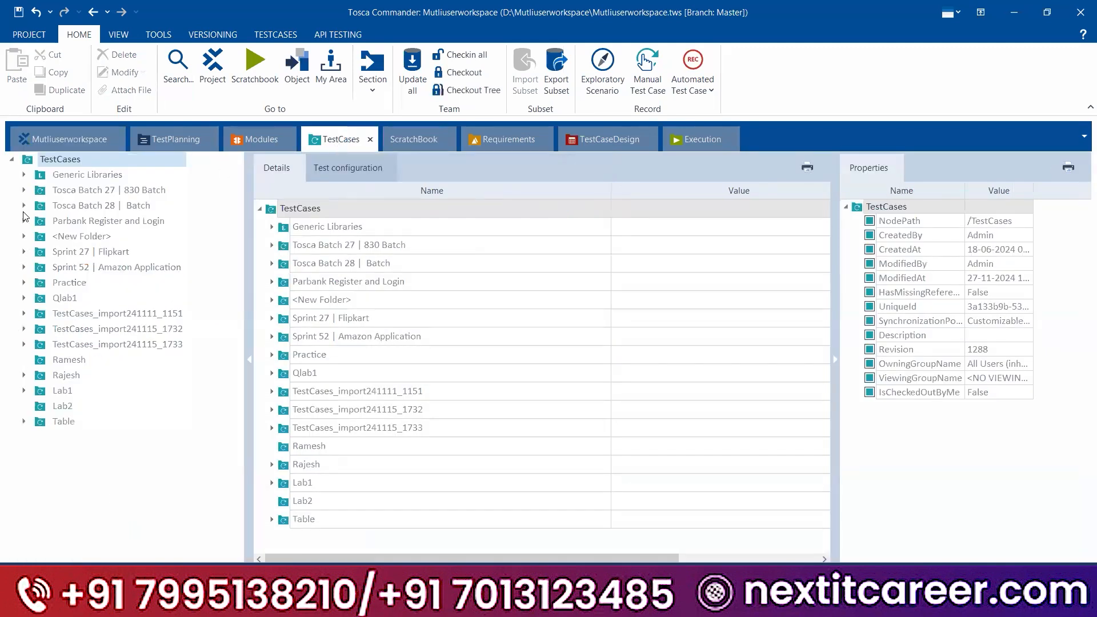
pyautogui.click(24, 190)
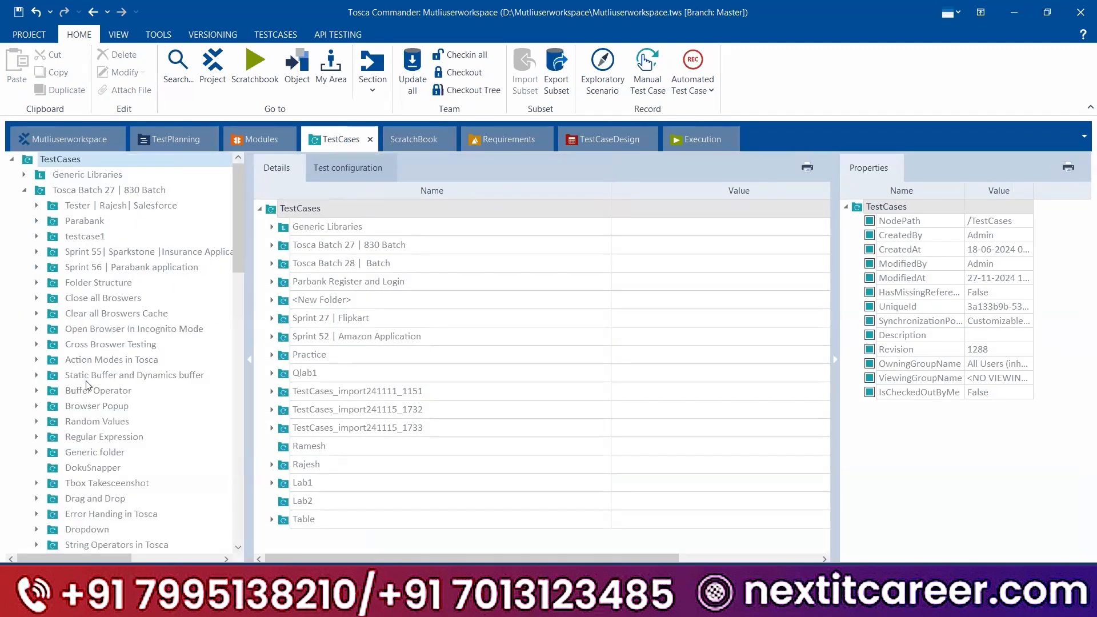
pyautogui.scroll(-5, 160, 395)
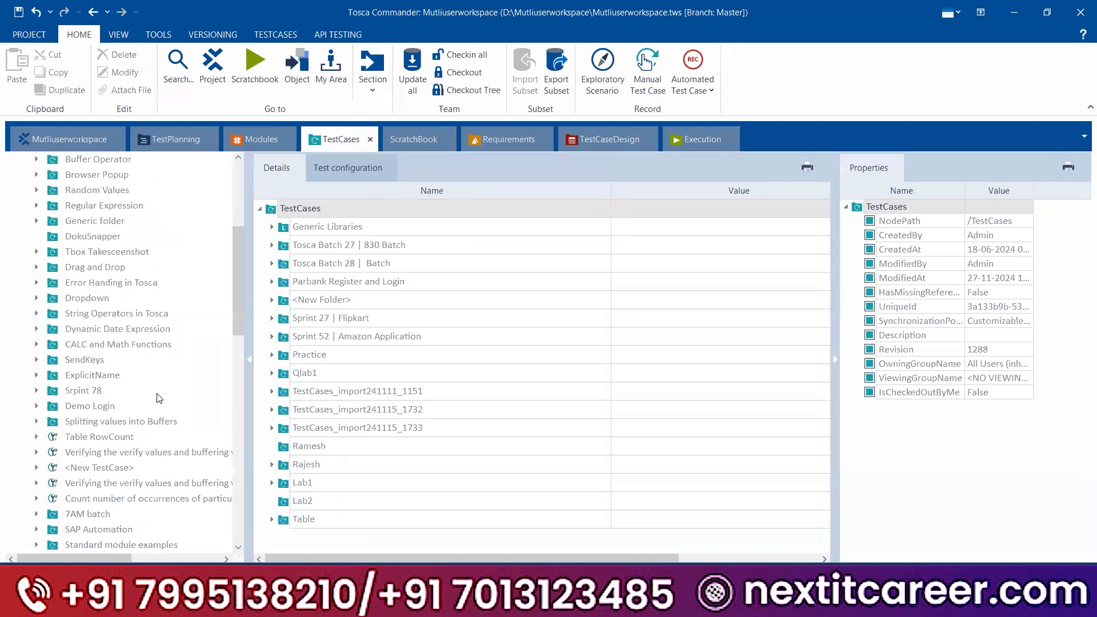
pyautogui.scroll(-4, 160, 399)
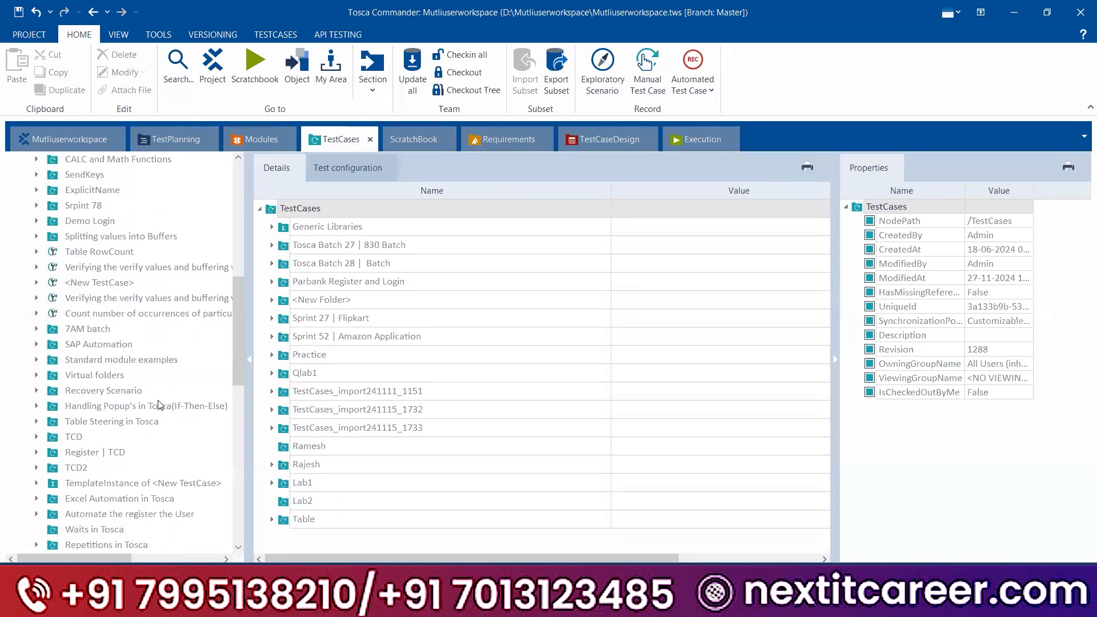
pyautogui.scroll(-1, 139, 371)
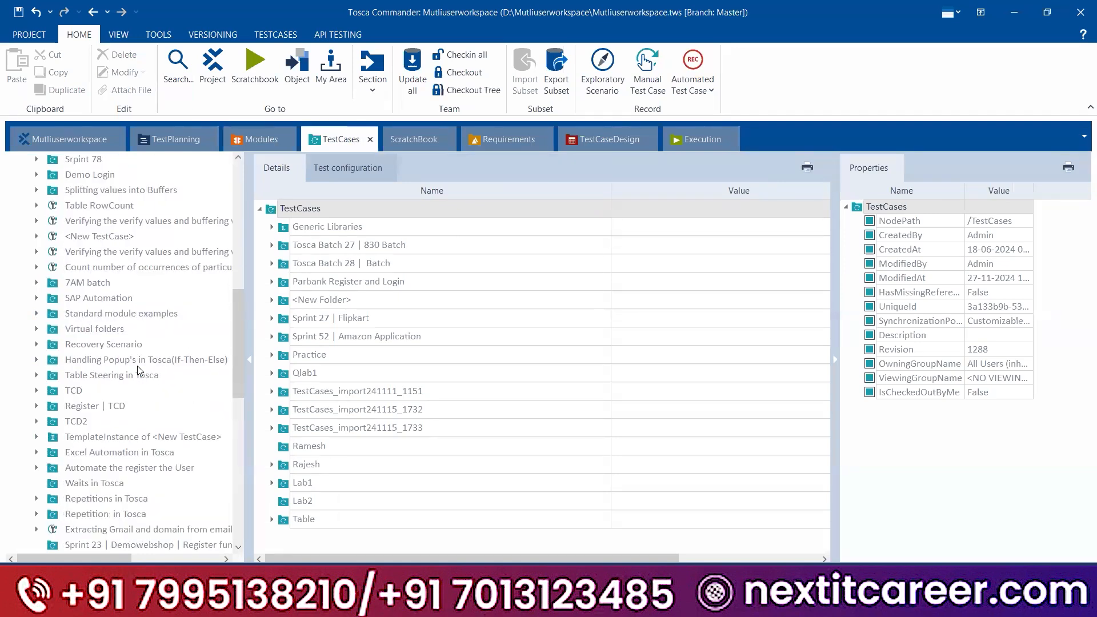
pyautogui.scroll(-3, 139, 371)
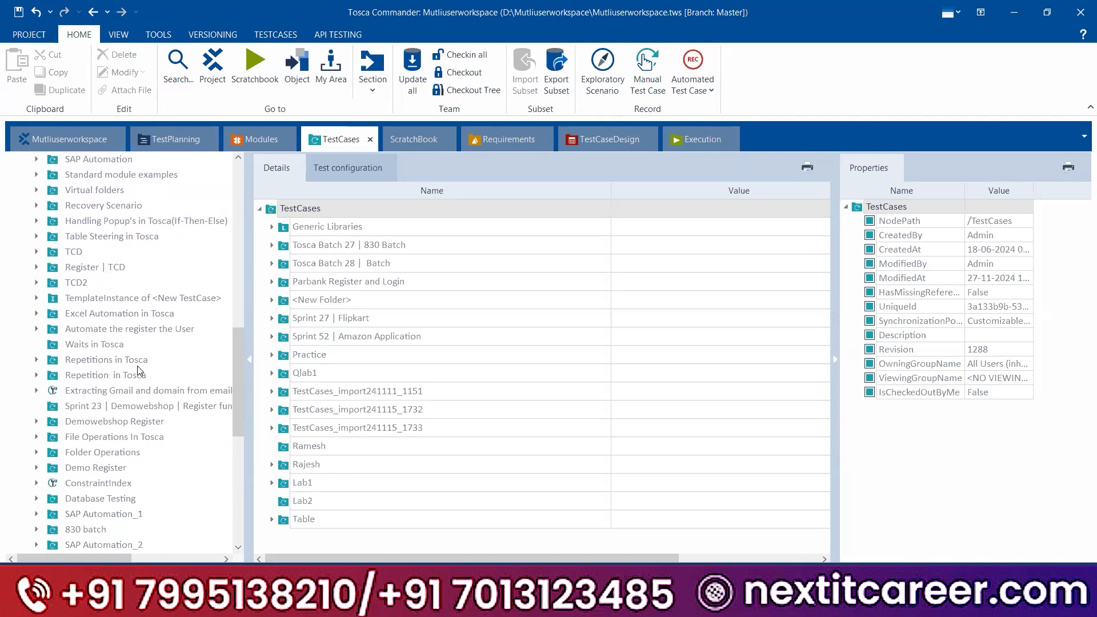
pyautogui.scroll(-2, 162, 421)
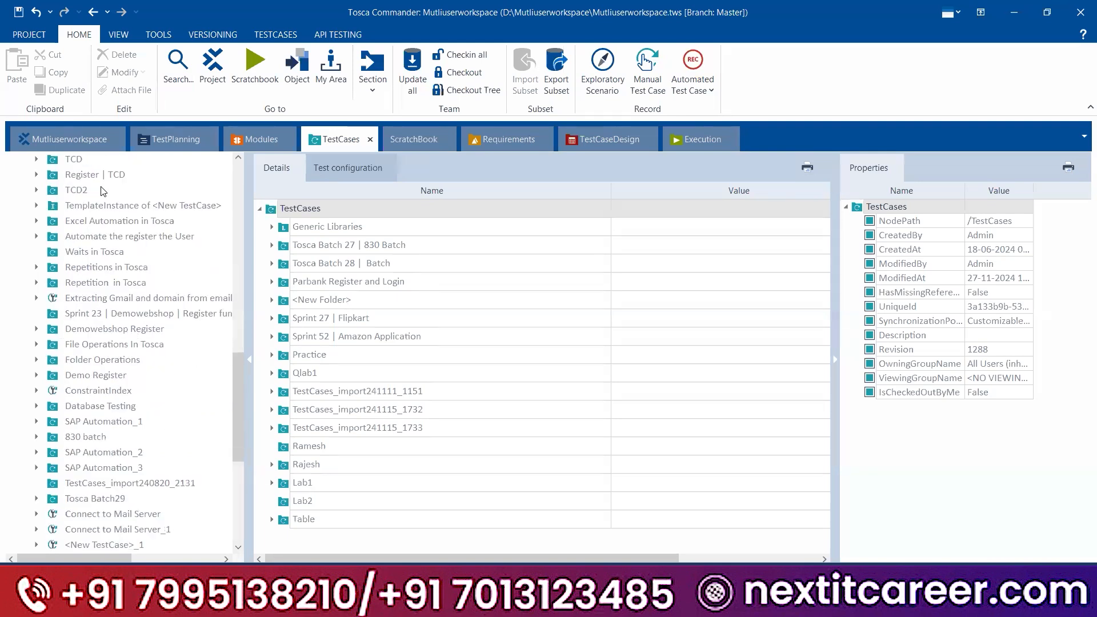
# - Return to the project workspace, expand BOA, Lab1, BOA_Parabank and TestCases, and look through its test case folders
pyautogui.click(69, 139)
pyautogui.scroll(10, 35, 239)
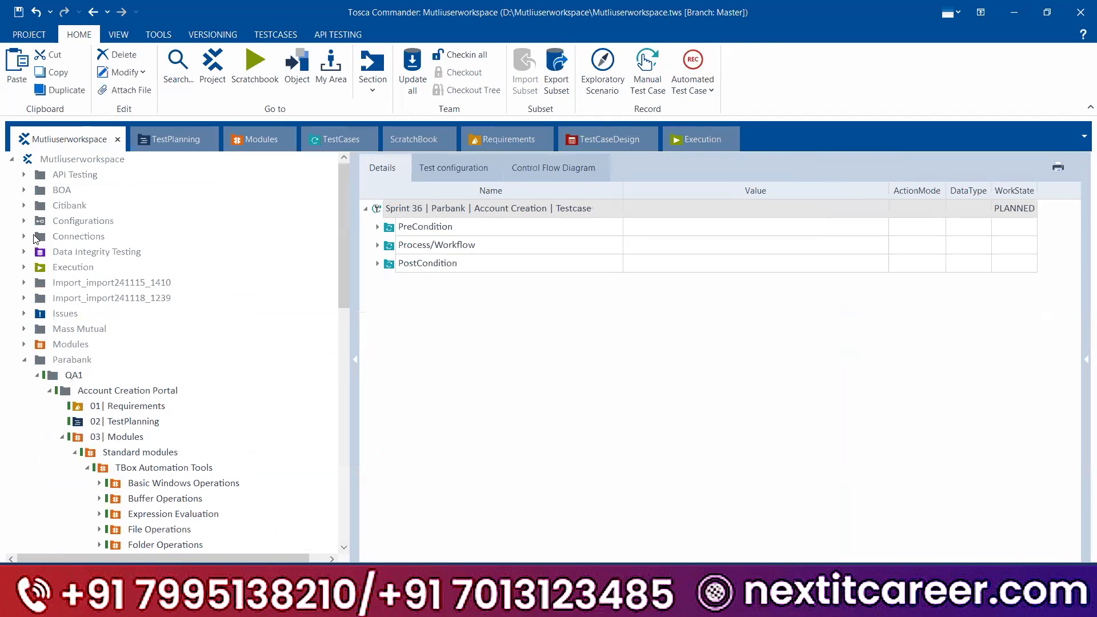
pyautogui.click(24, 190)
pyautogui.click(36, 206)
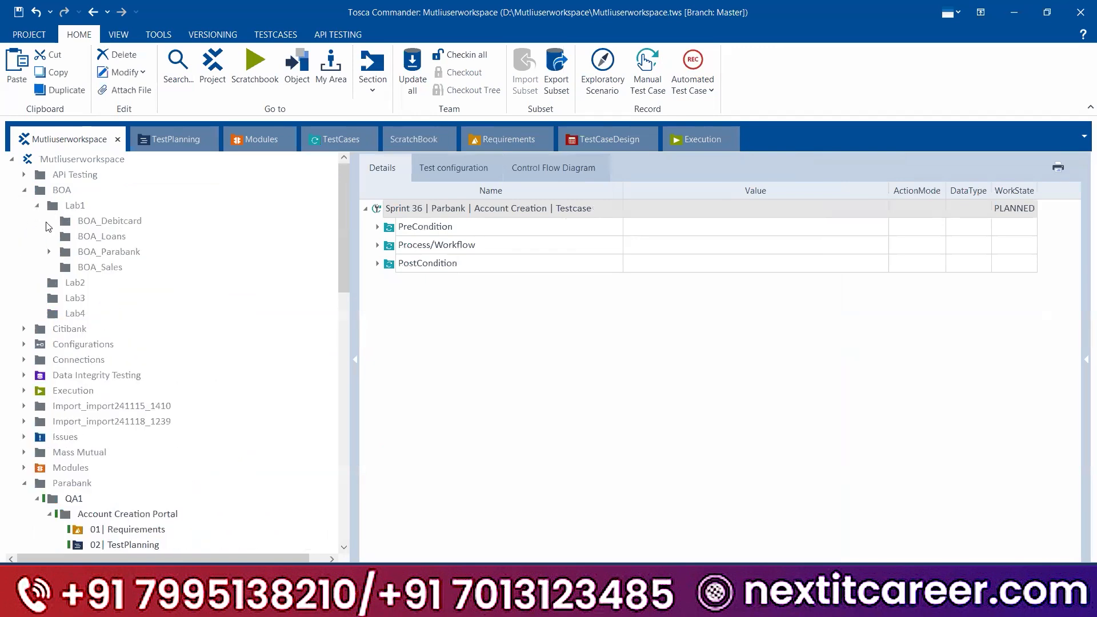
pyautogui.click(49, 252)
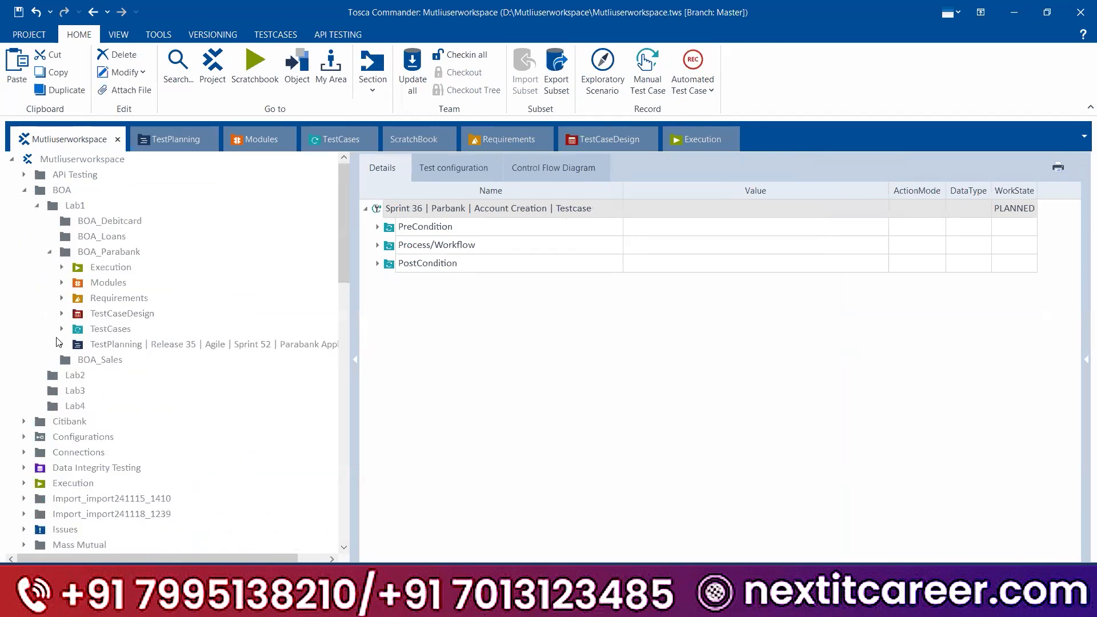
pyautogui.click(62, 329)
pyautogui.scroll(-10, 66, 385)
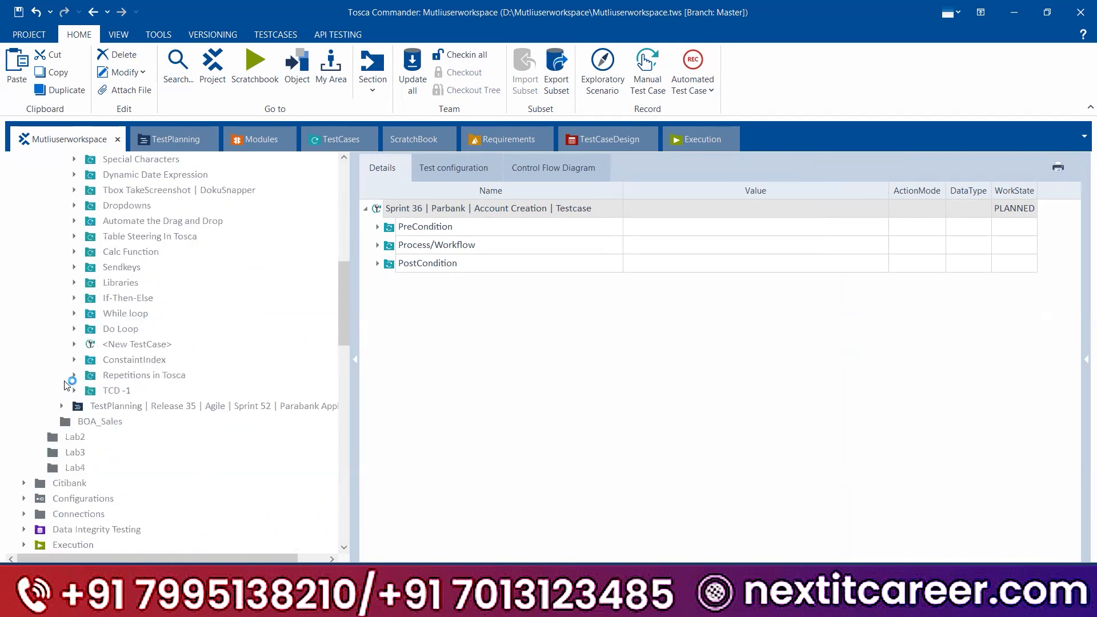
pyautogui.scroll(1, 68, 383)
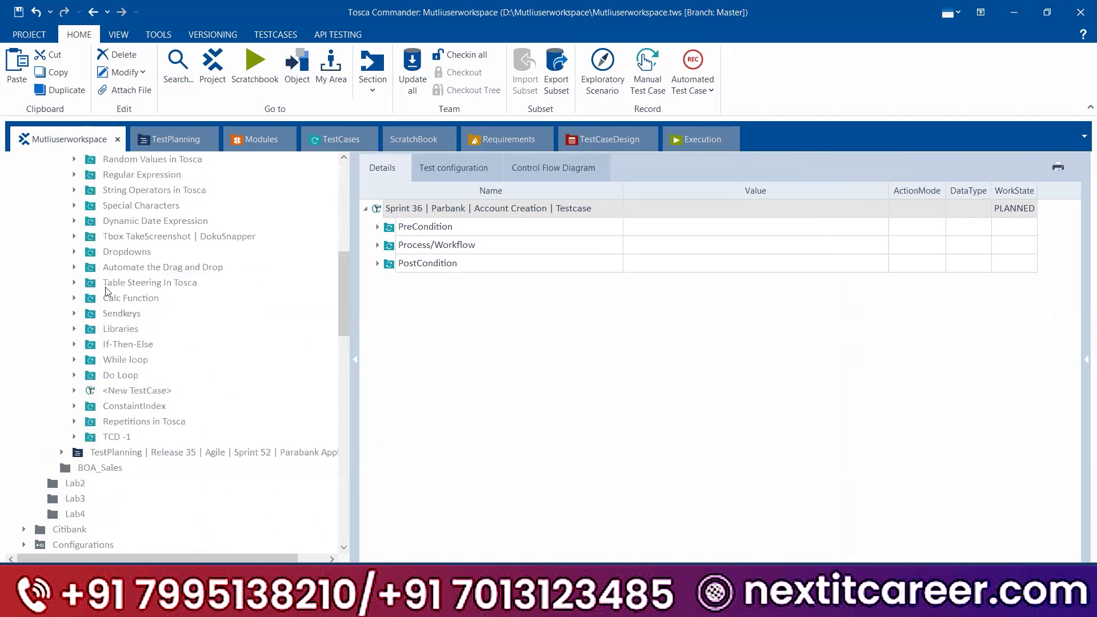
pyautogui.scroll(5, 142, 350)
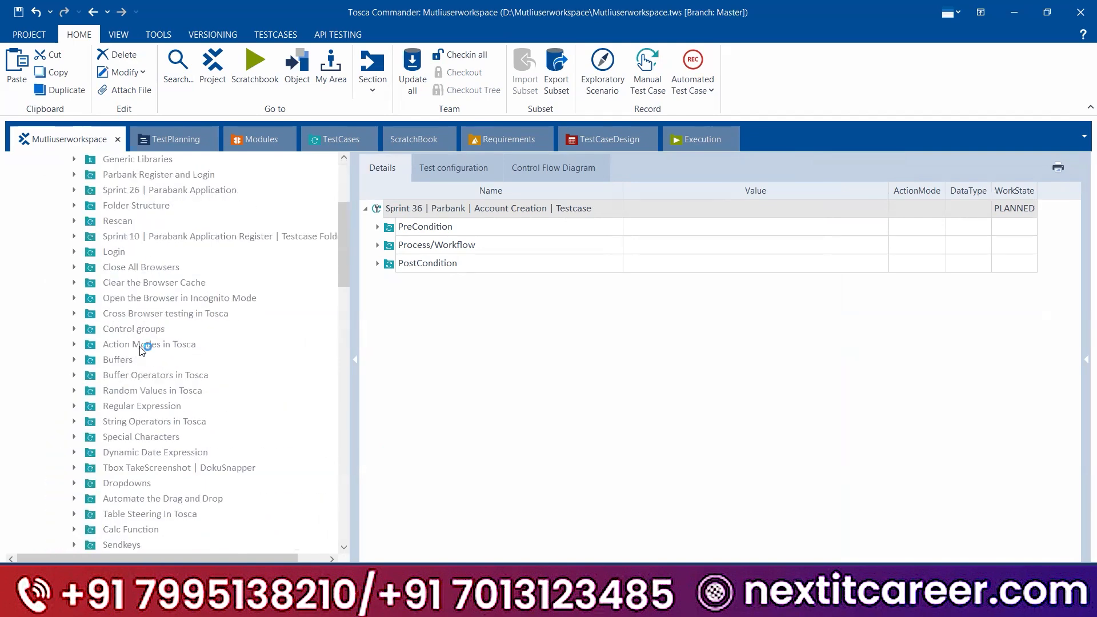
pyautogui.scroll(4, 143, 350)
# - Collapse the BOA folder structure and look through the test cases of Parabank's Account Creation Portal
pyautogui.click(49, 251)
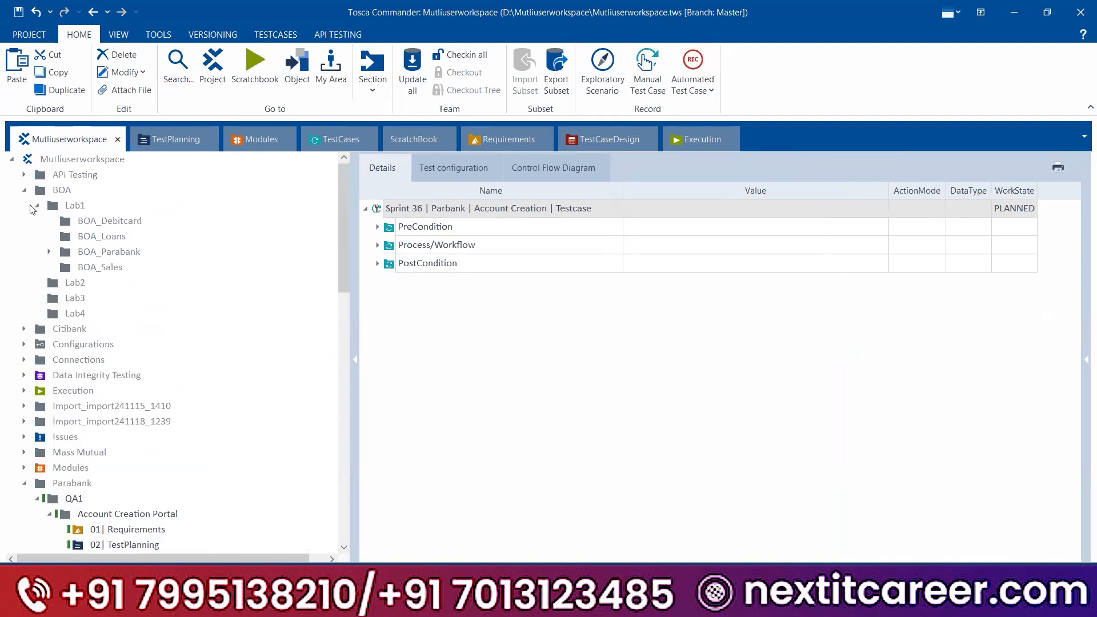
pyautogui.click(36, 206)
pyautogui.click(24, 190)
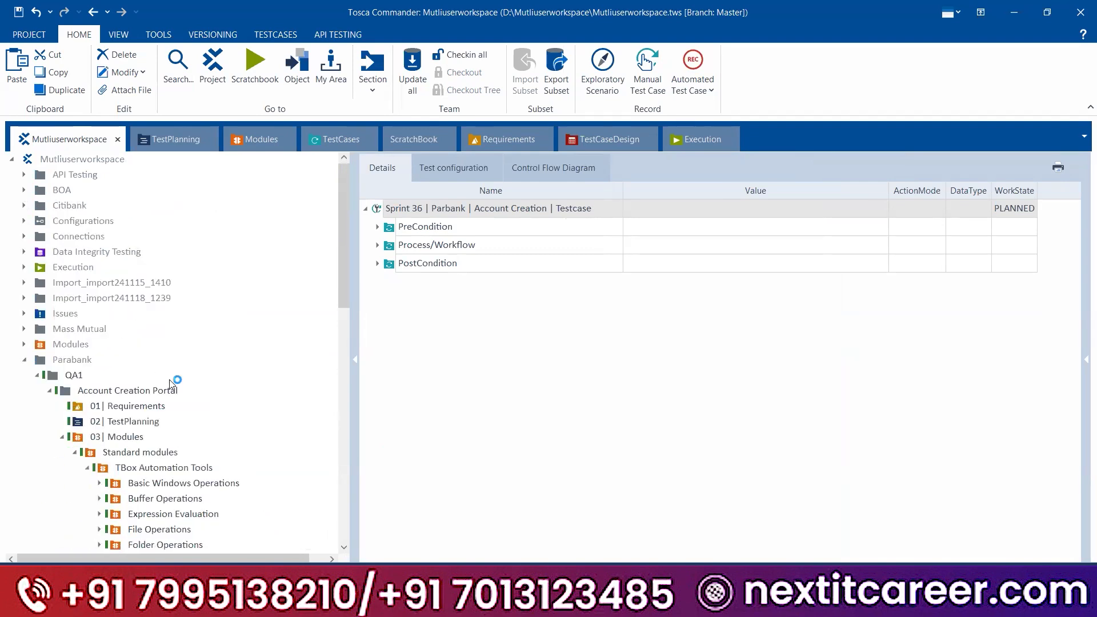
pyautogui.scroll(-9, 170, 384)
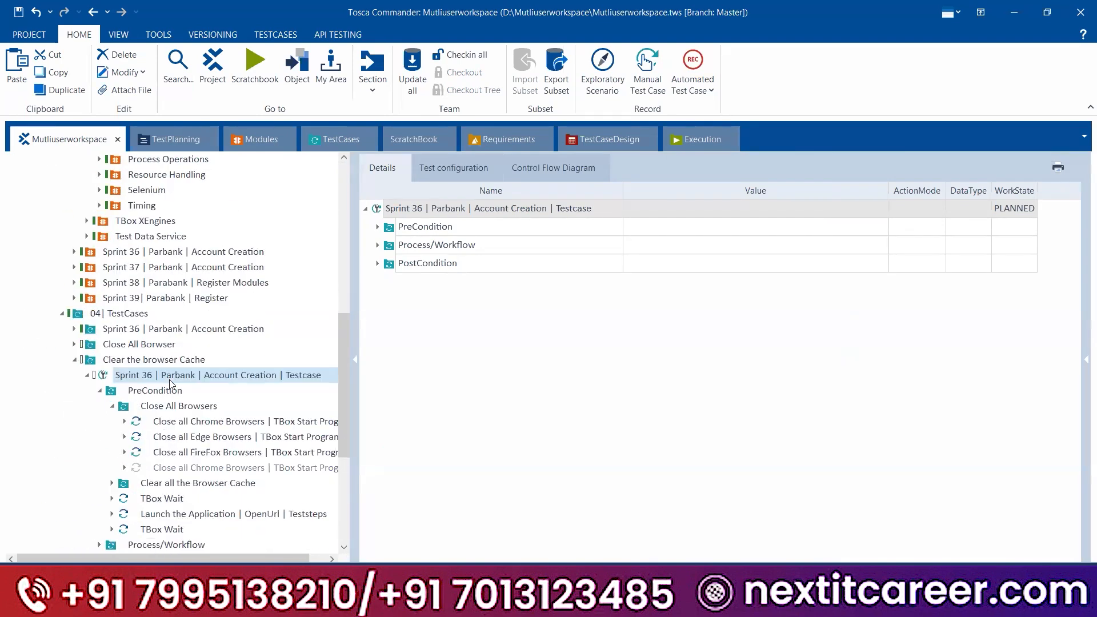
pyautogui.scroll(-4, 170, 384)
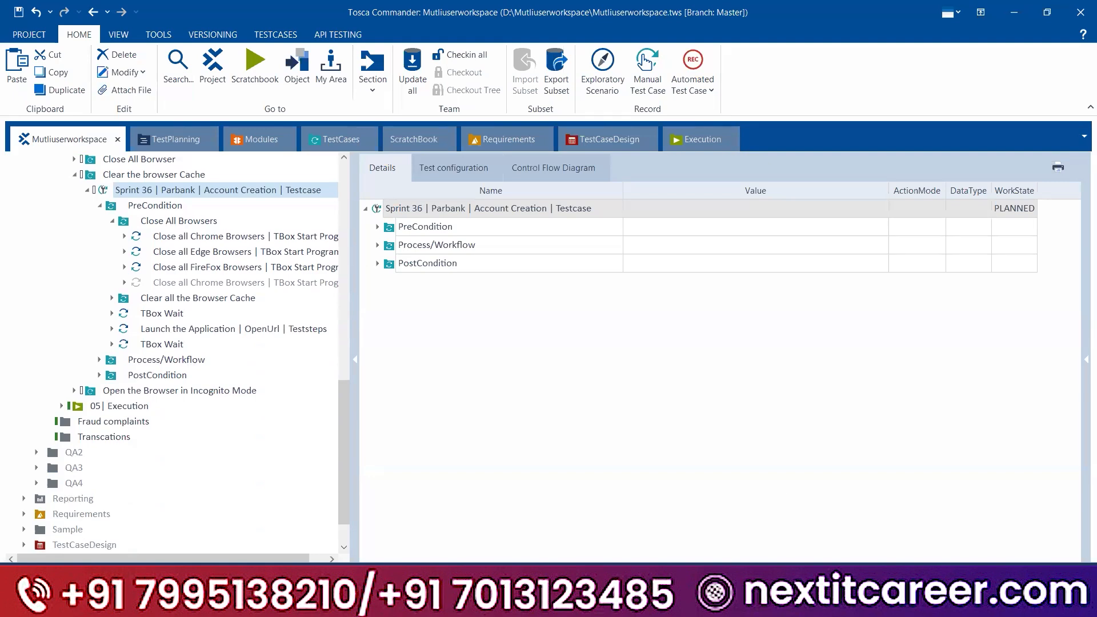
pyautogui.scroll(15, 278, 256)
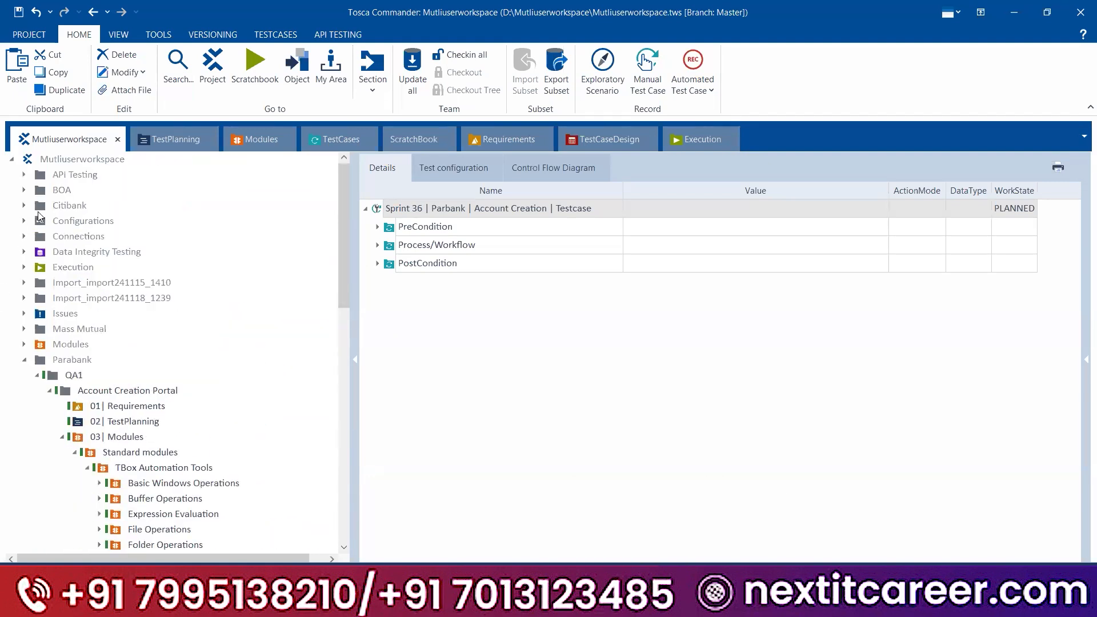
# - Reopen the BOA_Parabank test cases and view the ConstaintIndex folder's details, collapsing its contents
pyautogui.click(24, 190)
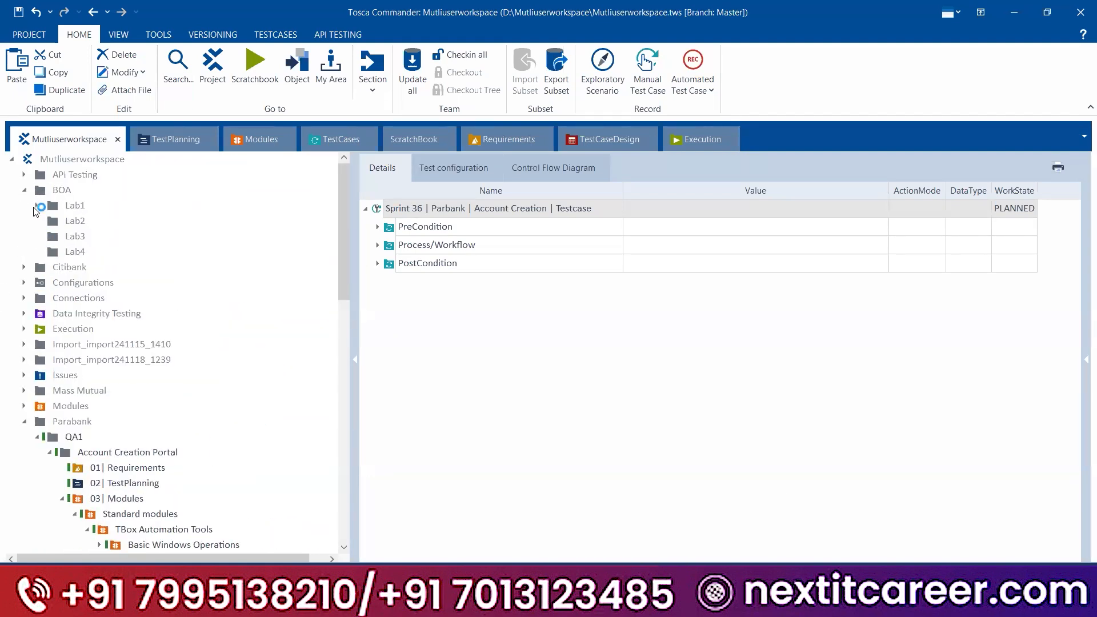
pyautogui.click(51, 251)
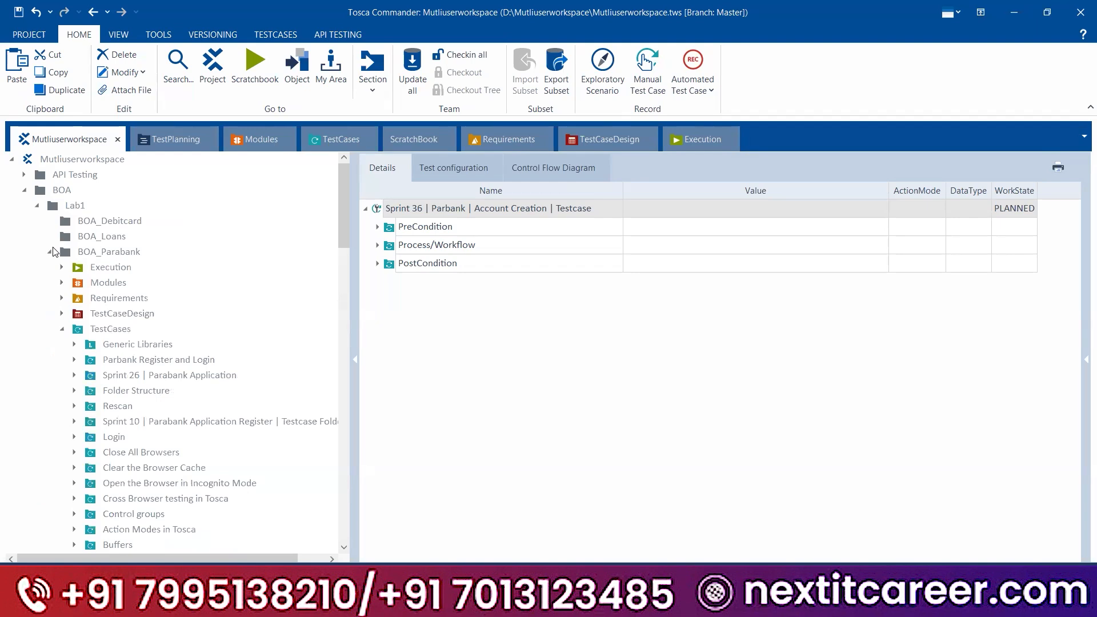
pyautogui.scroll(-11, 69, 349)
pyautogui.click(150, 316)
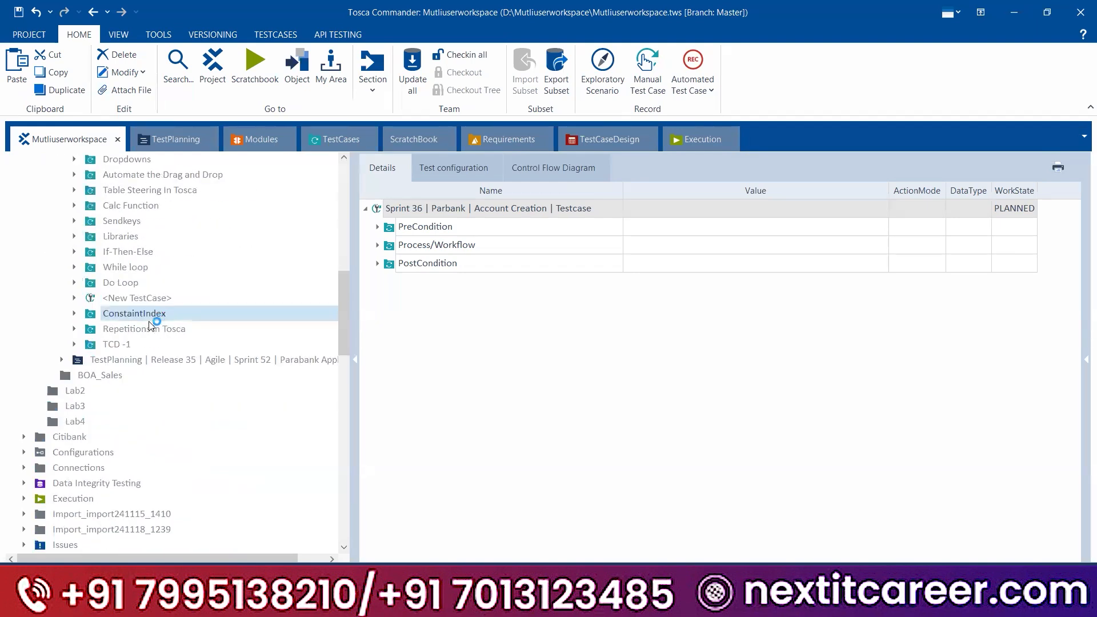
pyautogui.click(380, 227)
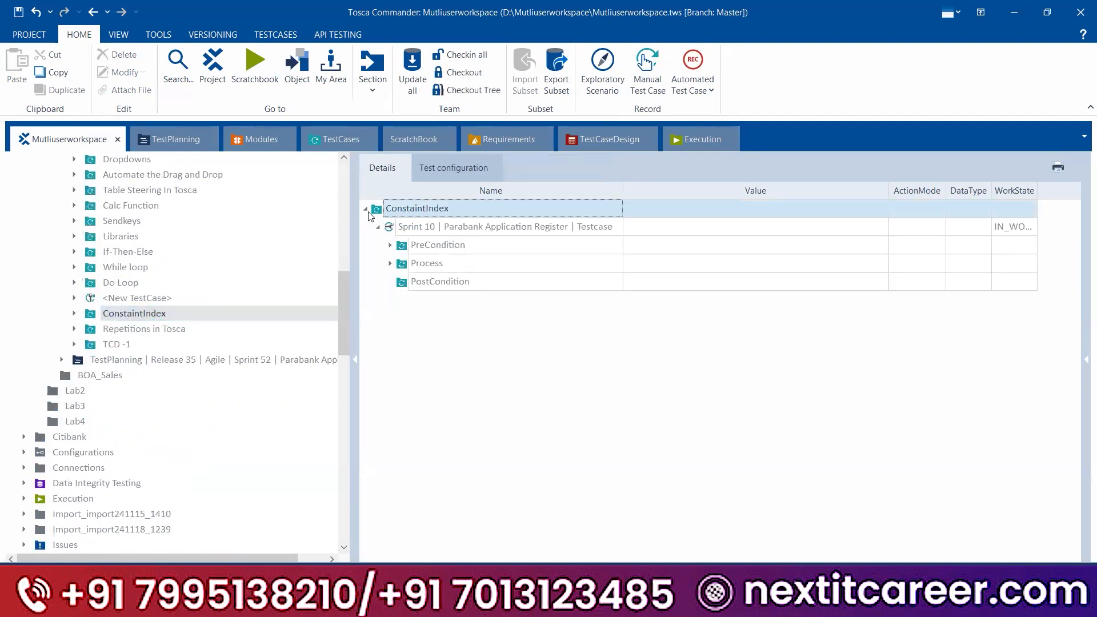
pyautogui.click(365, 208)
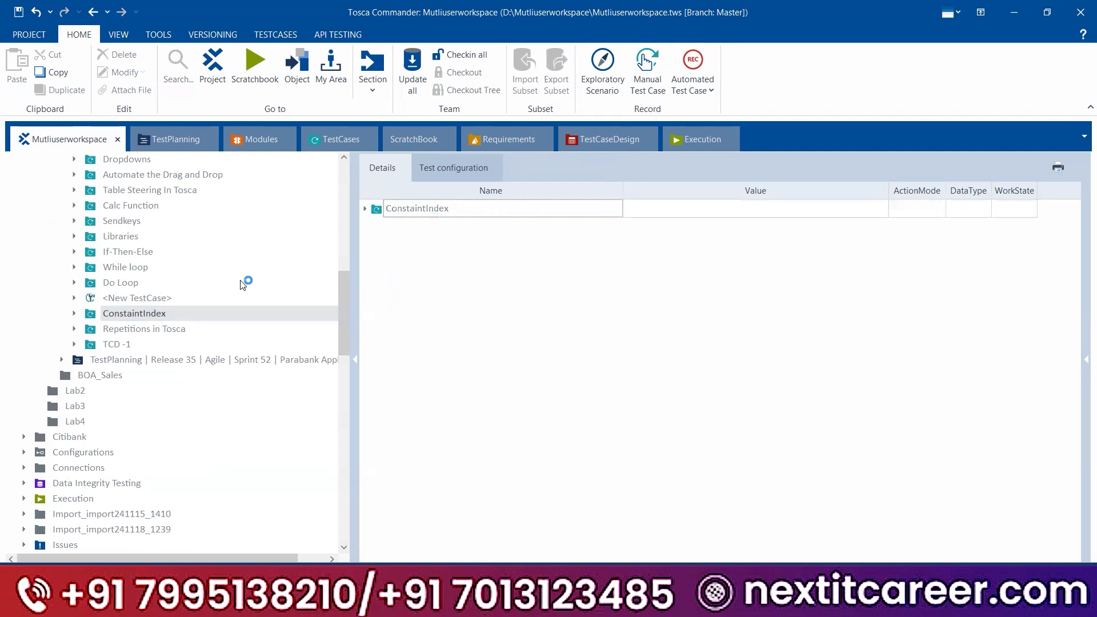
# - Close the BOA folder and review the modules and test cases under the Account Creation Portal
pyautogui.scroll(11, 196, 303)
pyautogui.click(50, 252)
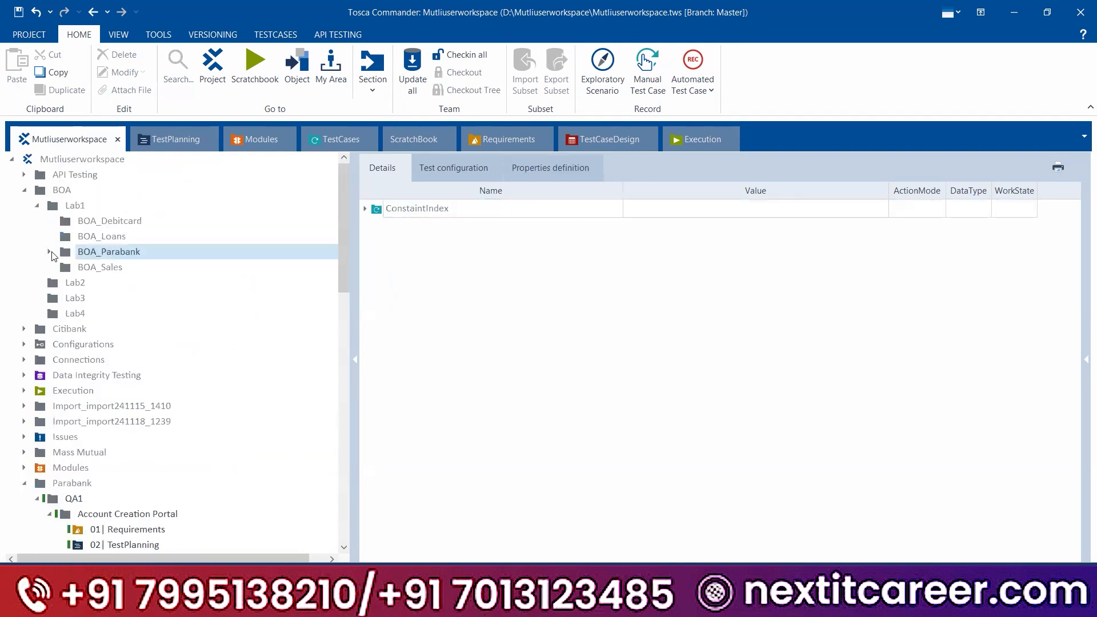
pyautogui.click(38, 206)
pyautogui.click(25, 190)
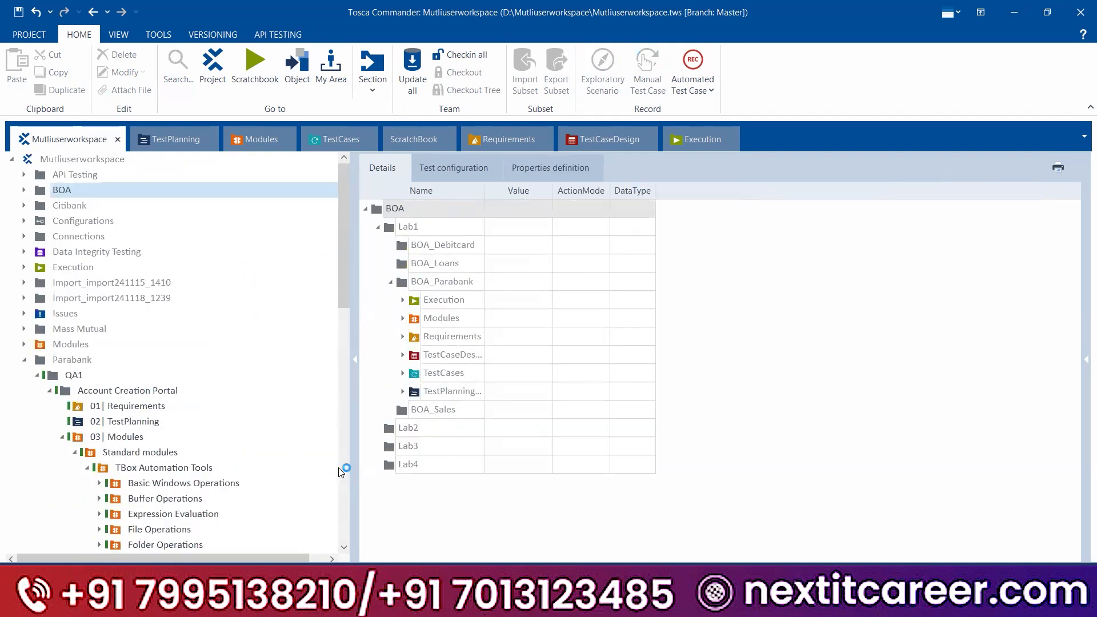
pyautogui.scroll(-6, 284, 417)
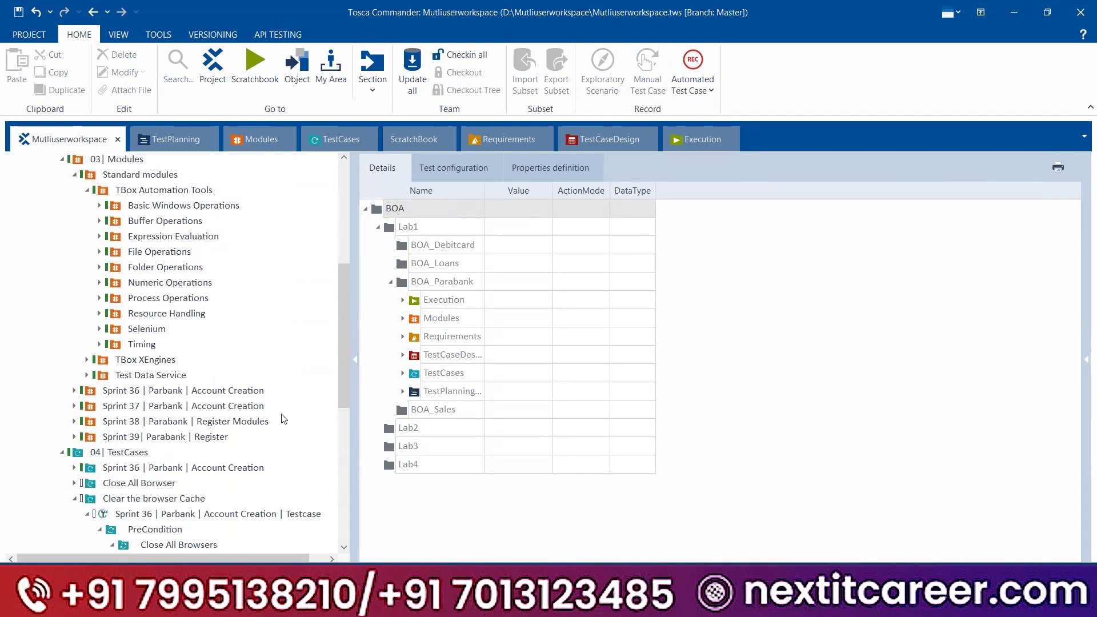
pyautogui.scroll(-2, 284, 419)
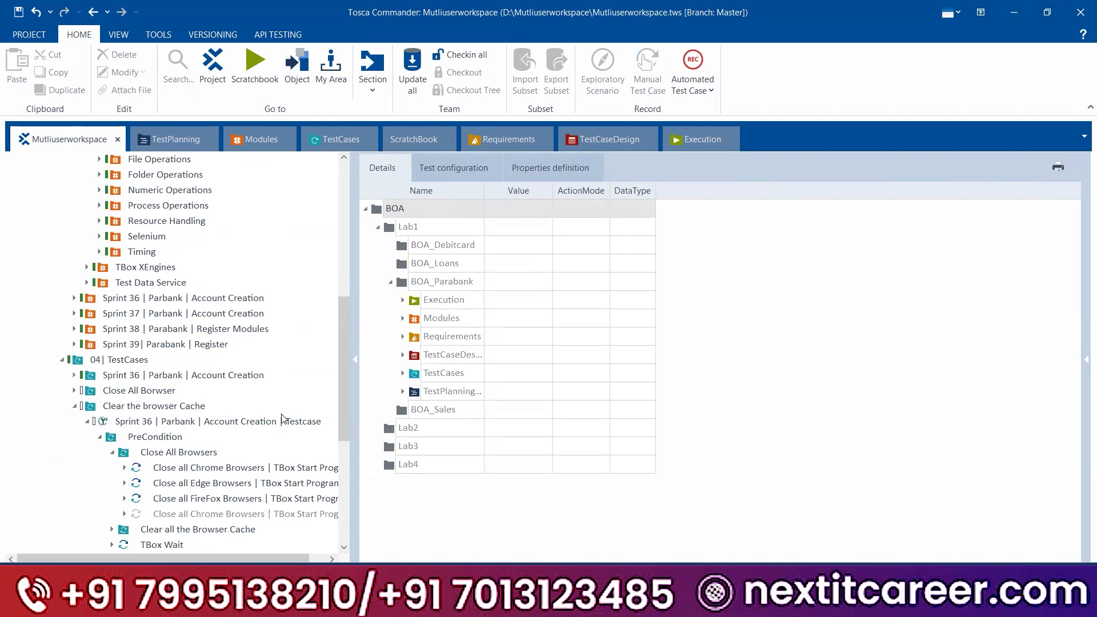
pyautogui.scroll(6, 192, 310)
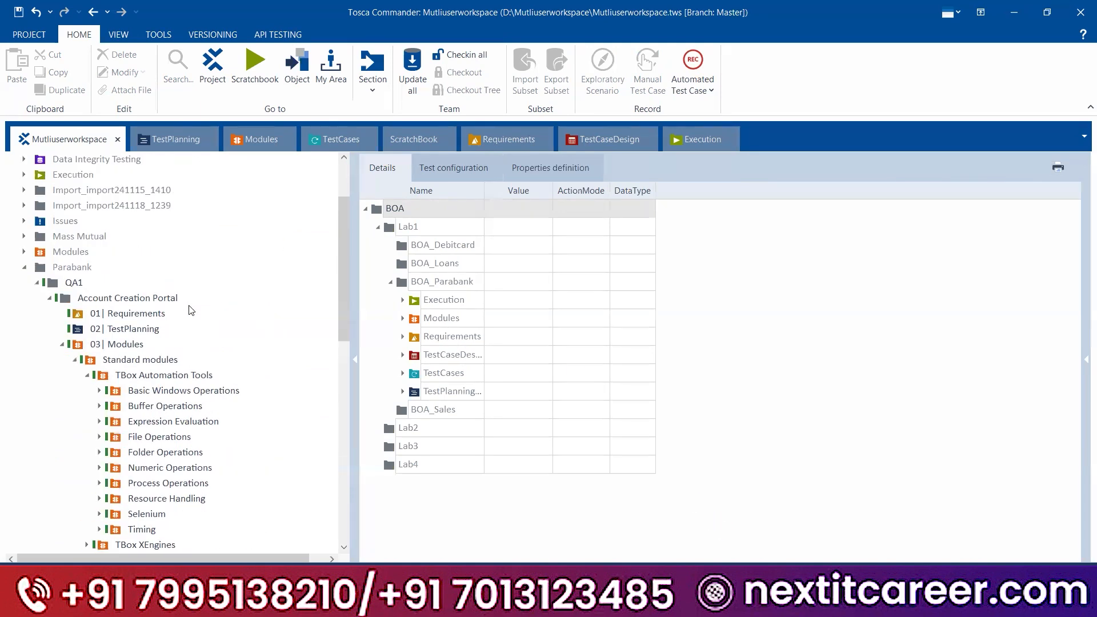
pyautogui.scroll(-12, 191, 310)
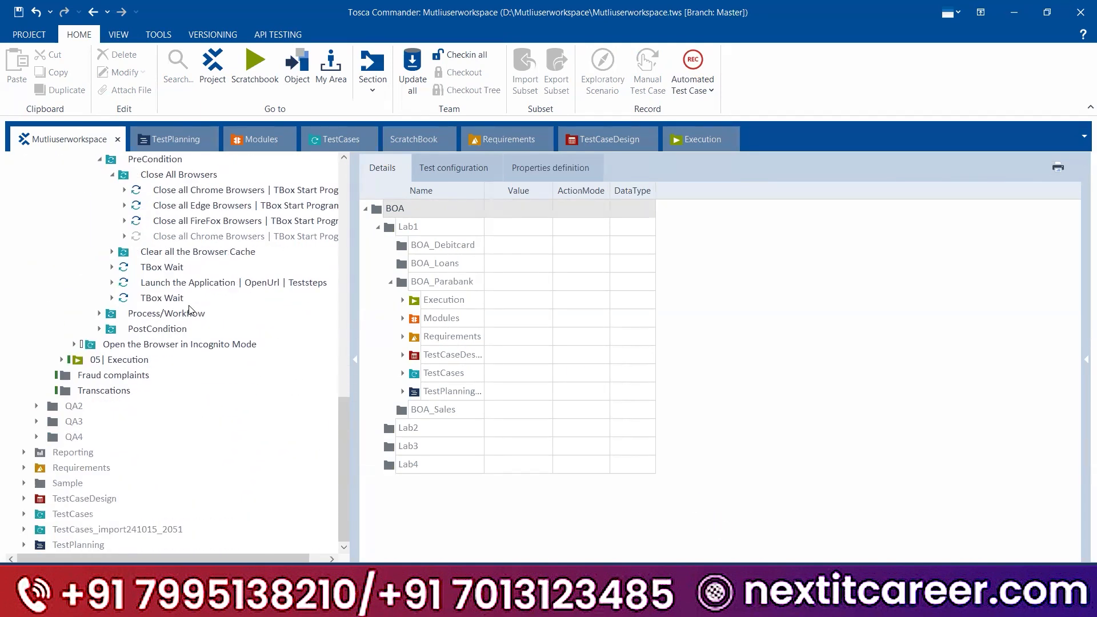
# - Collapse the test case under Clear the browser Cache, save the workspace and show that folder's details
pyautogui.click(112, 175)
pyautogui.click(99, 221)
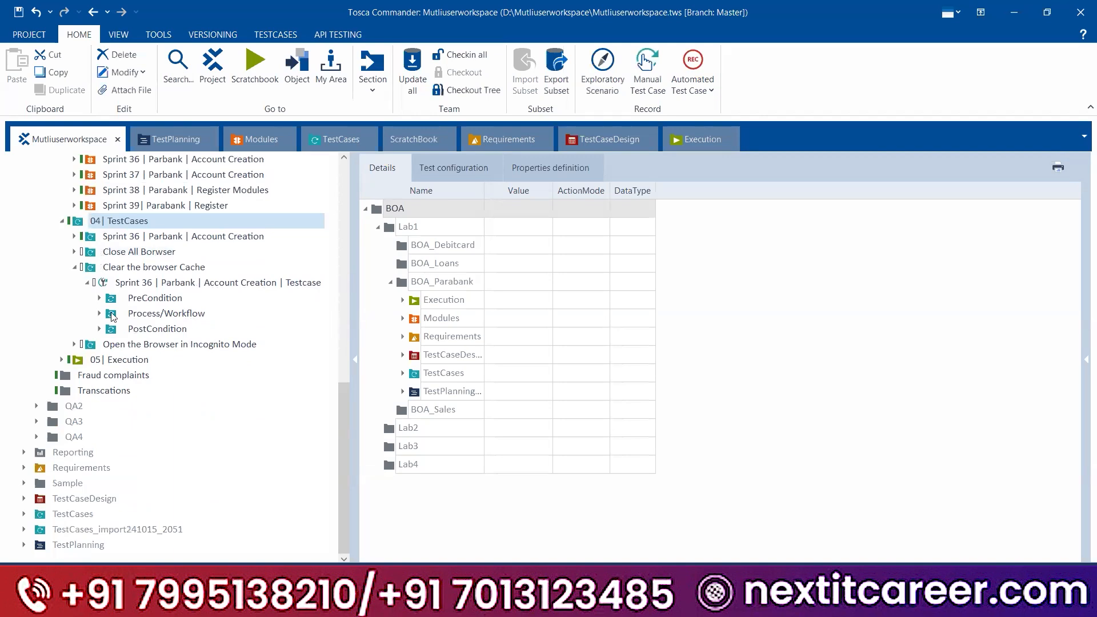
pyautogui.click(87, 282)
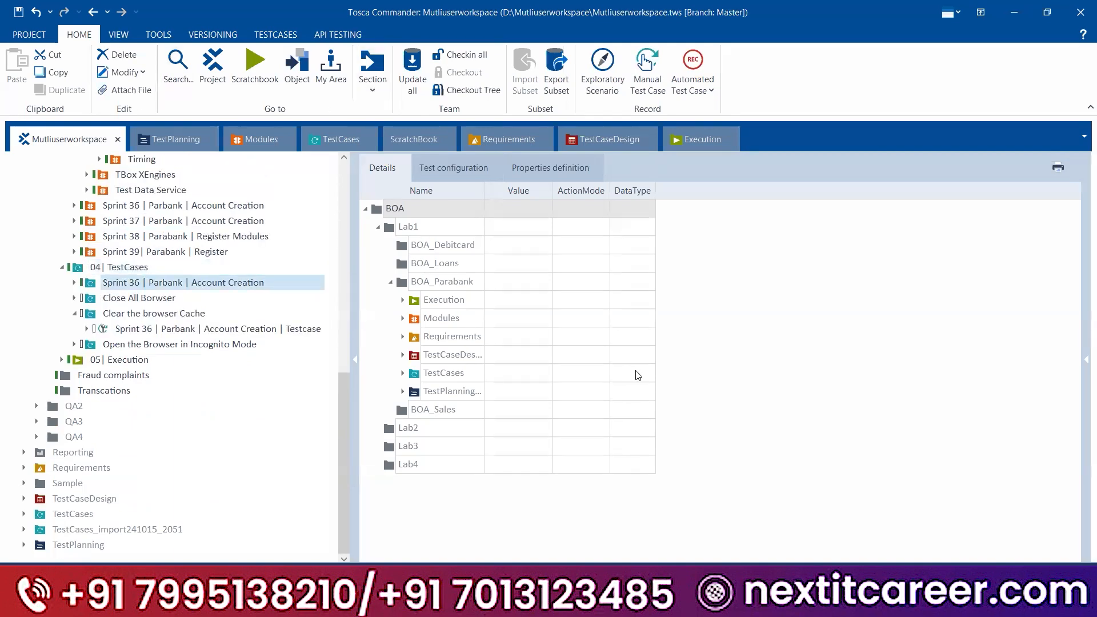
pyautogui.click(21, 13)
pyautogui.click(139, 300)
pyautogui.click(140, 313)
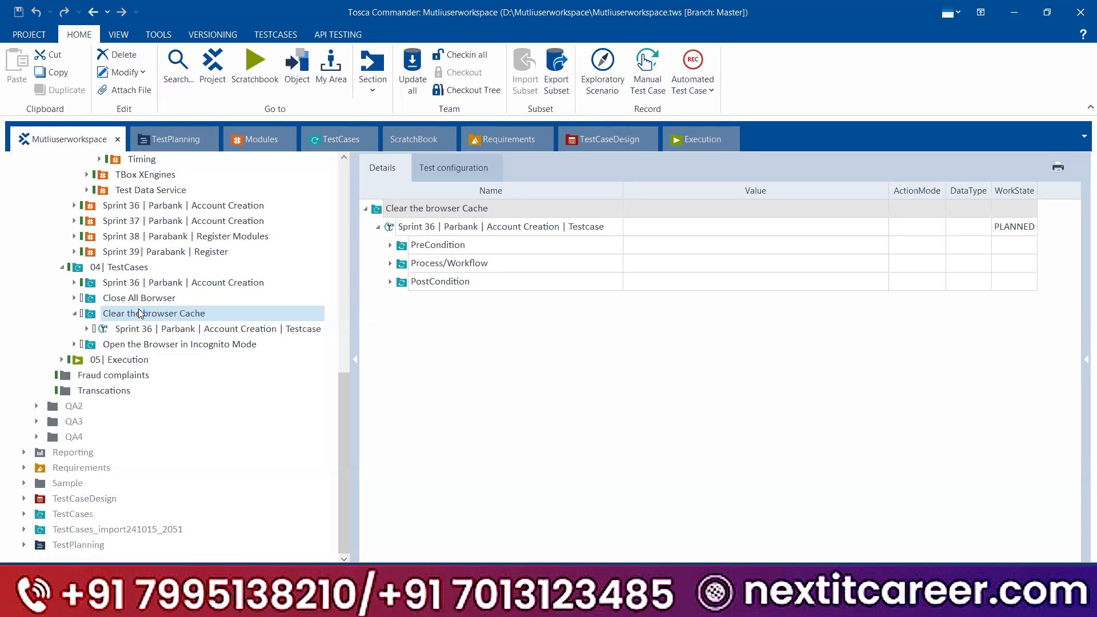
# - Expand Generic Libraries in the BOA_Parabank test cases and review the Chrome Popup, Clear the Browser Cache, Close All browsers and Parabank Login blocks
pyautogui.scroll(10, 139, 313)
pyautogui.click(23, 190)
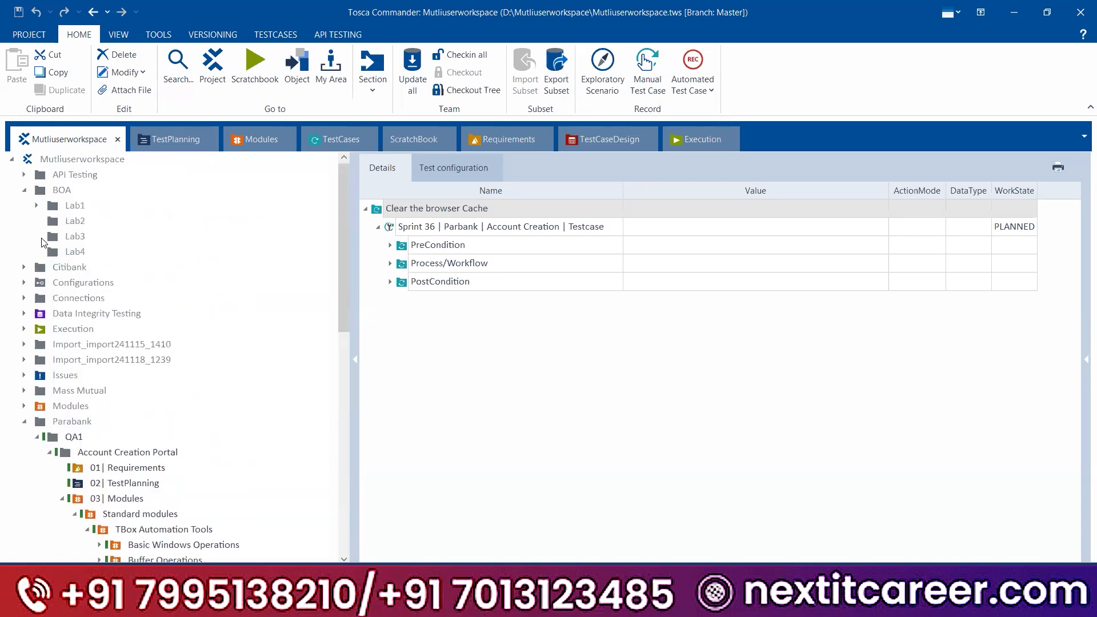
pyautogui.click(37, 205)
pyautogui.click(50, 252)
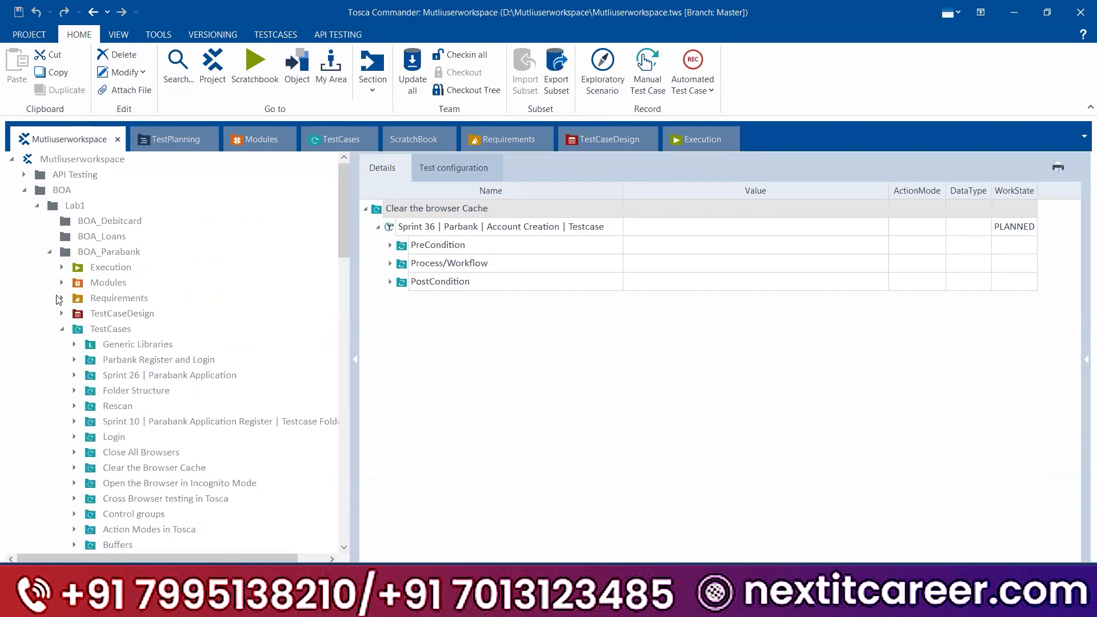
pyautogui.click(139, 345)
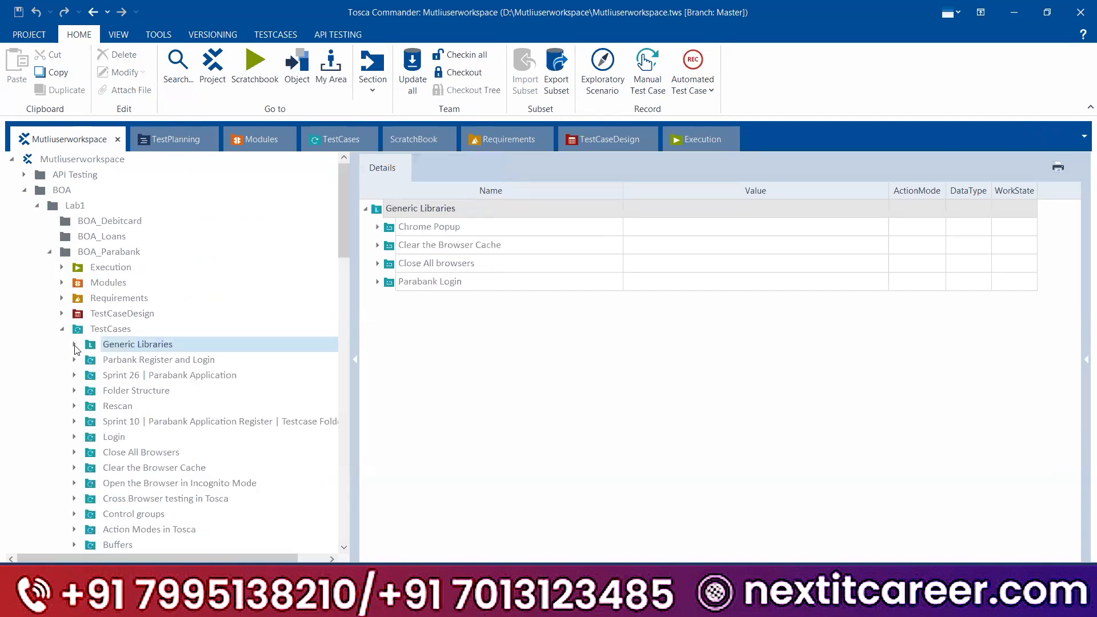
pyautogui.click(74, 344)
pyautogui.click(141, 359)
pyautogui.click(132, 394)
pyautogui.click(136, 407)
pyautogui.click(150, 391)
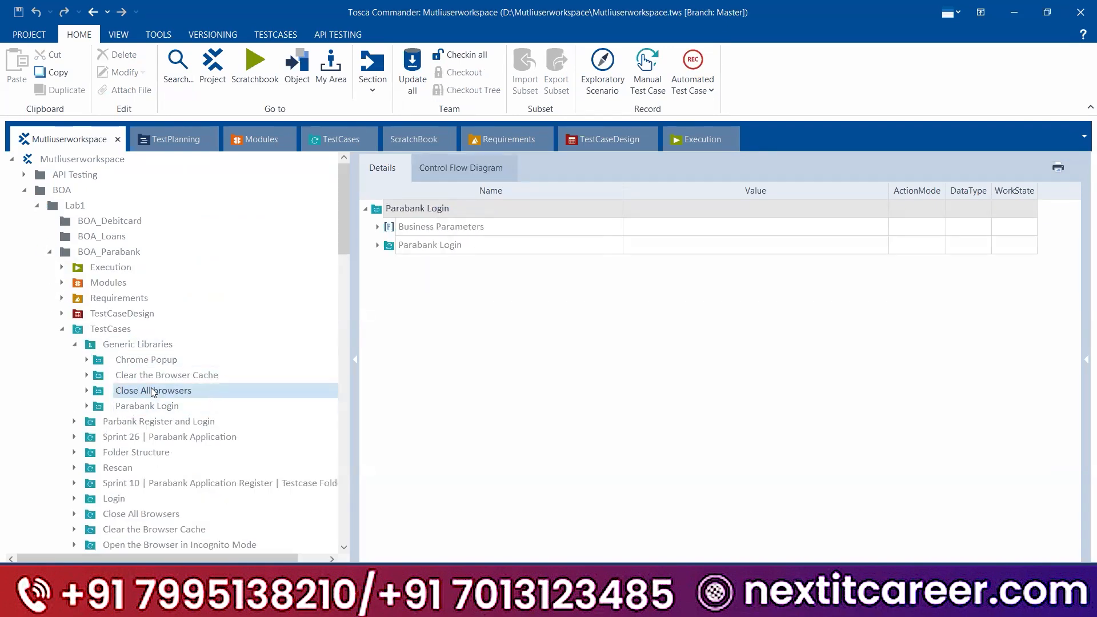
pyautogui.click(157, 377)
pyautogui.click(160, 393)
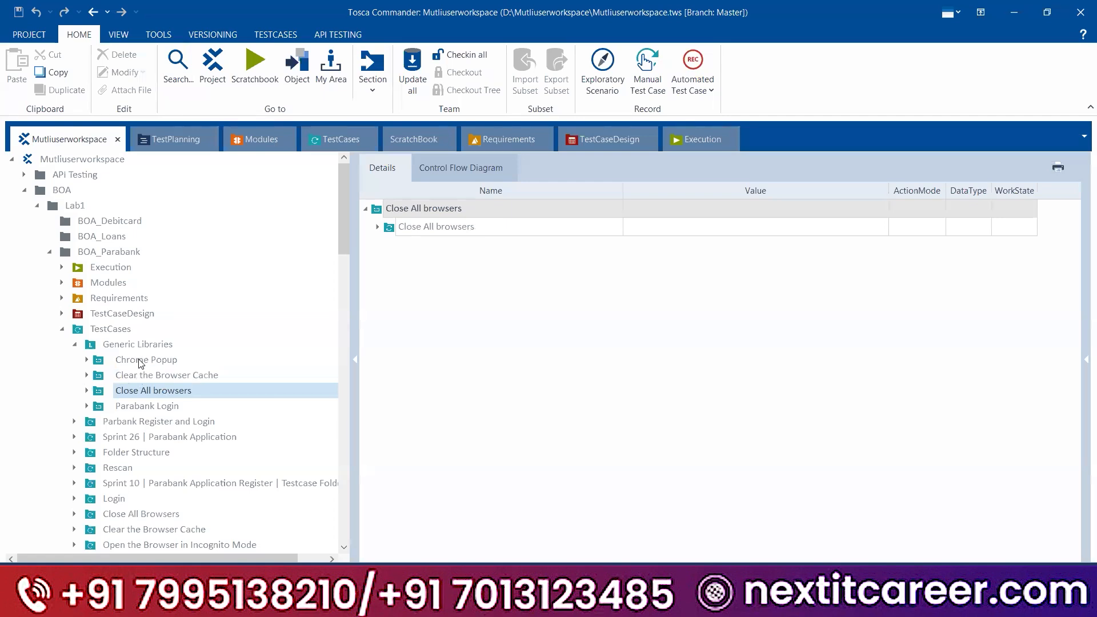
# - Collapse the BOA test cases and return to the details of the Clear the browser Cache folder
pyautogui.click(62, 330)
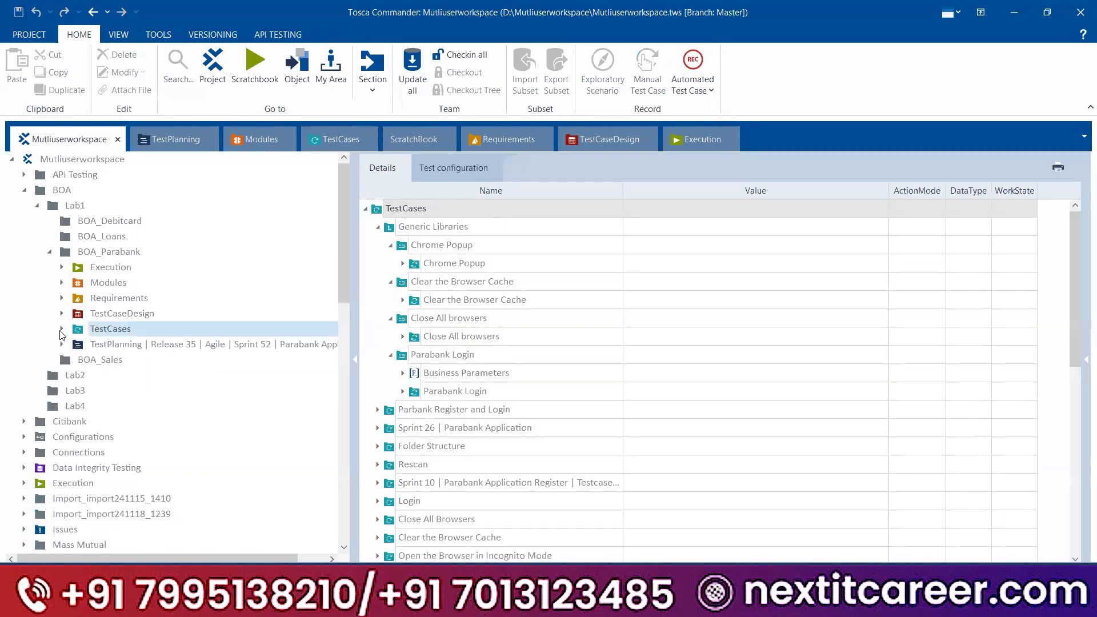
pyautogui.click(37, 205)
pyautogui.click(24, 190)
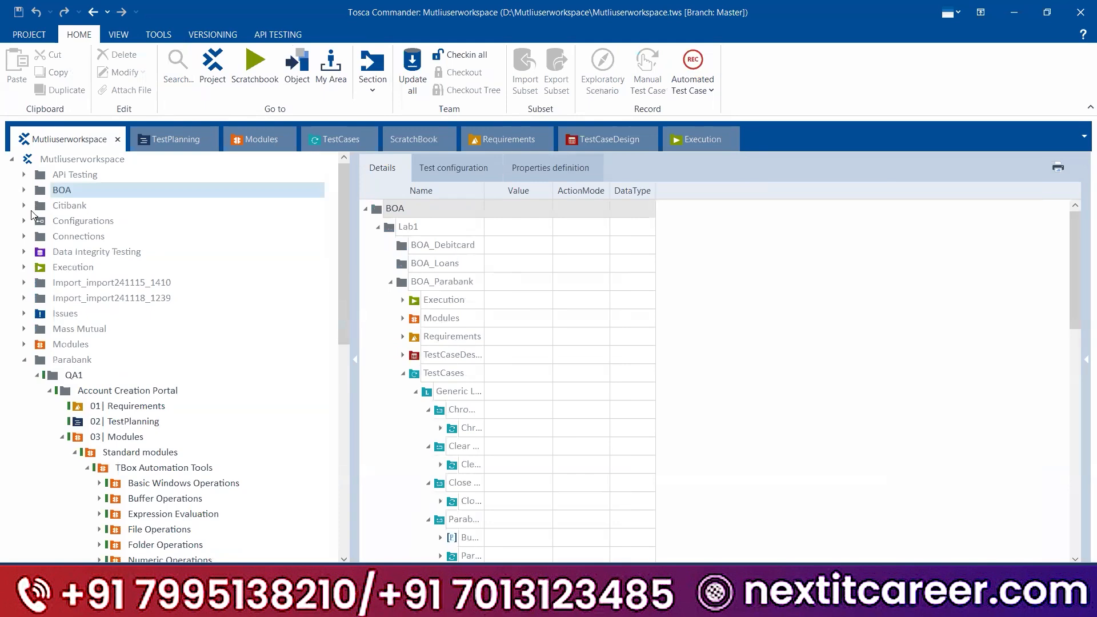
pyautogui.scroll(-10, 167, 320)
pyautogui.click(166, 316)
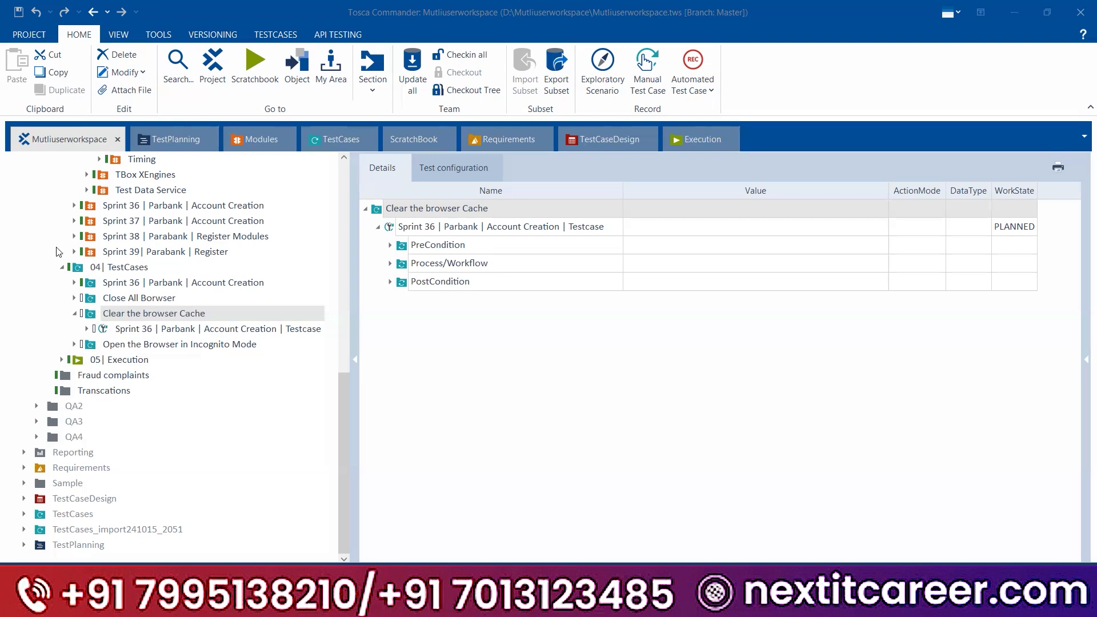
# - Expand the BOA_Parabank test cases under BOA Lab1, collapse Generic Libraries and review the list of topic folders
pyautogui.scroll(10, 57, 251)
pyautogui.click(24, 189)
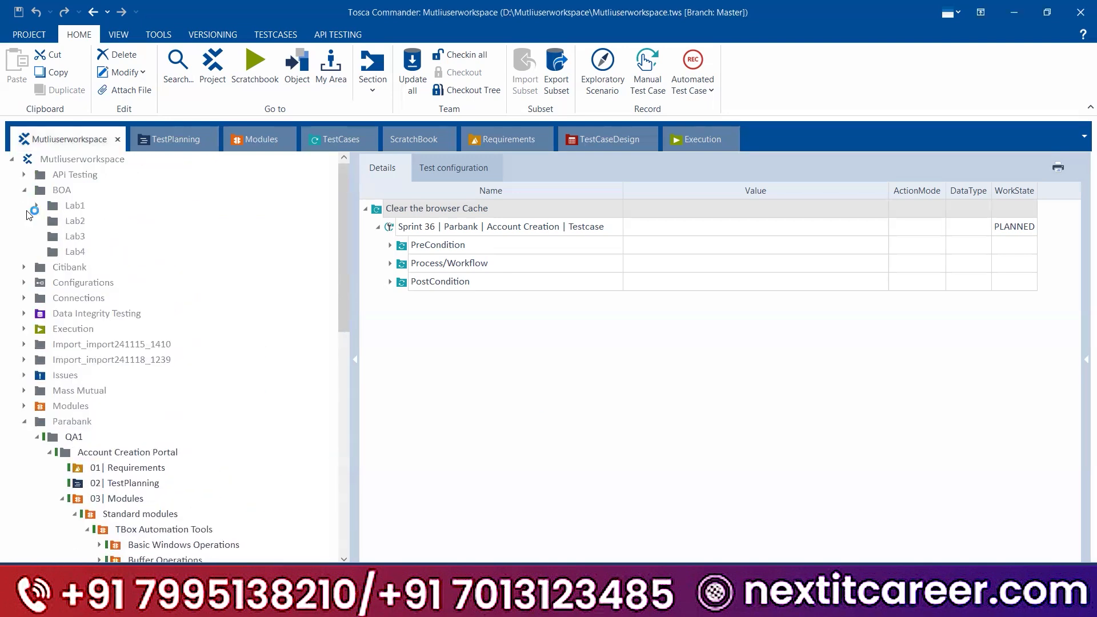
pyautogui.click(37, 205)
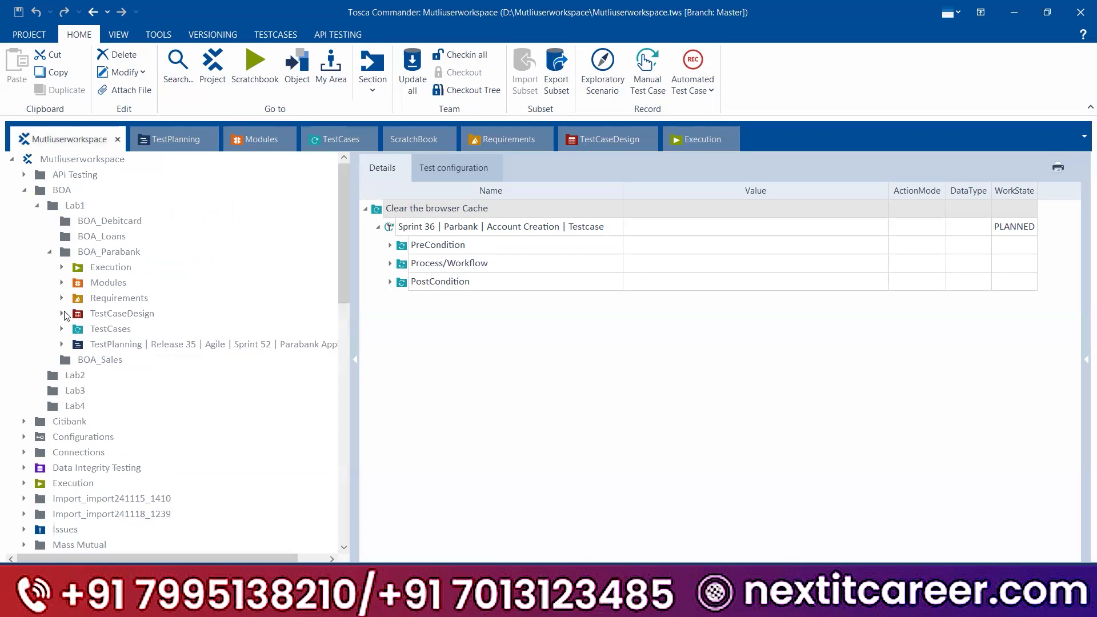
pyautogui.click(61, 328)
pyautogui.scroll(-5, 60, 335)
pyautogui.scroll(3, 60, 334)
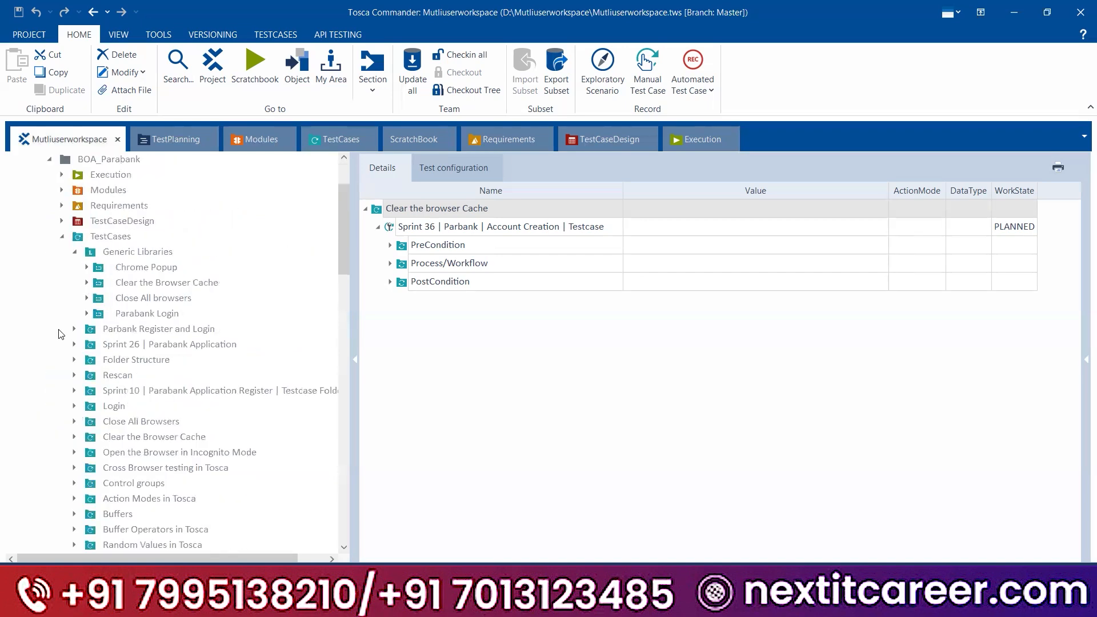
pyautogui.click(74, 251)
pyautogui.scroll(-2, 136, 393)
pyautogui.scroll(-4, 136, 393)
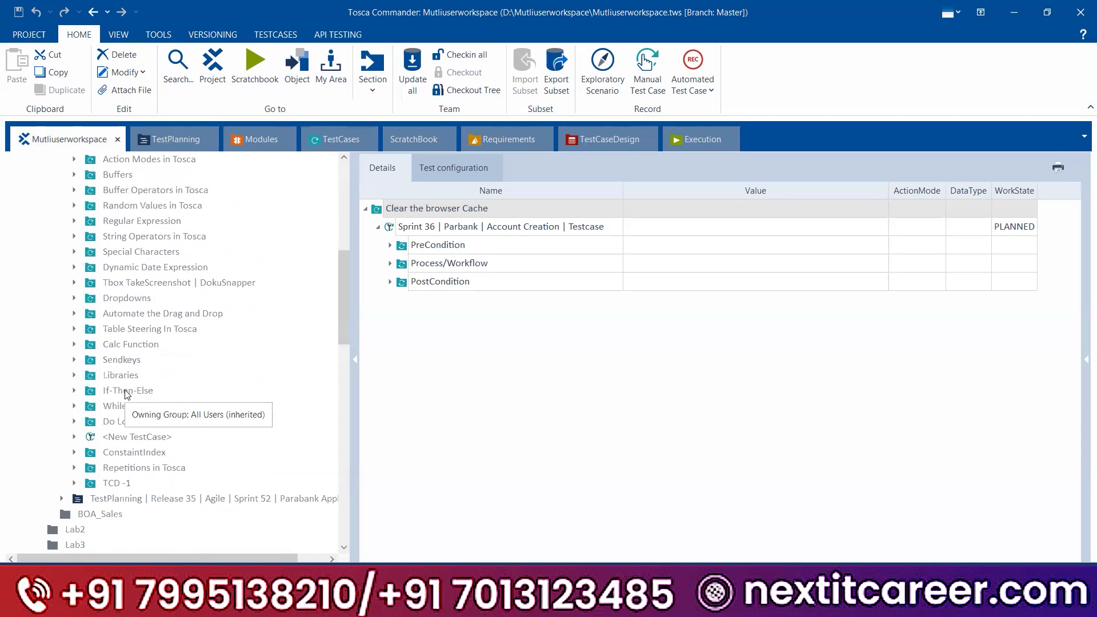
# - In the TestCases section, review the steps of the Browser Popup test case and collapse the Tosca Batch 27 | 830 Batch folder
pyautogui.click(342, 140)
pyautogui.scroll(10, 72, 384)
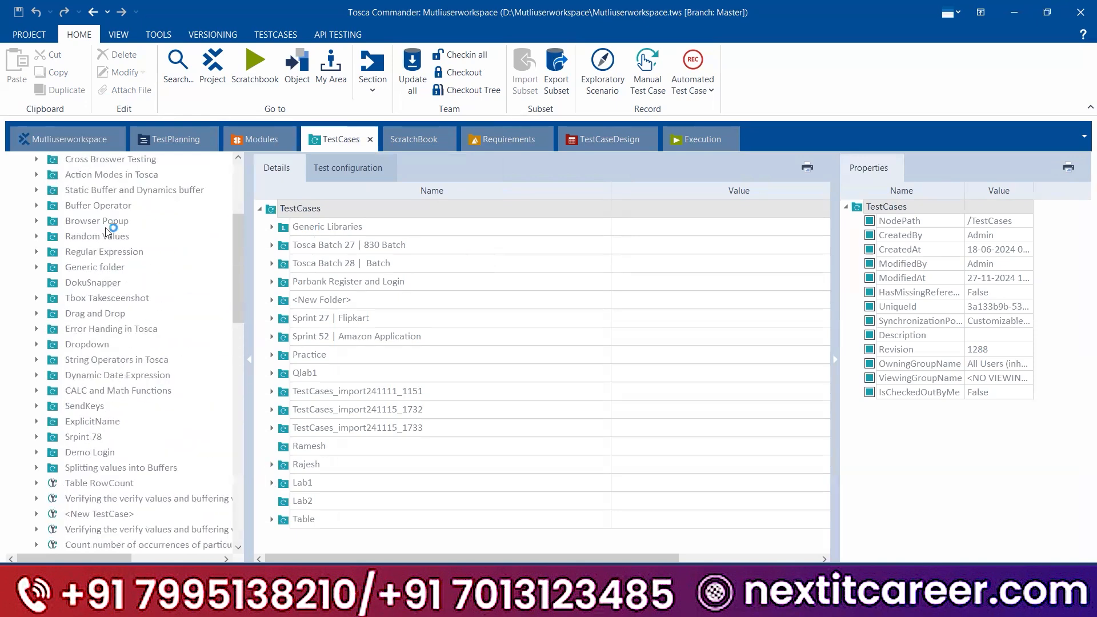
pyautogui.click(101, 221)
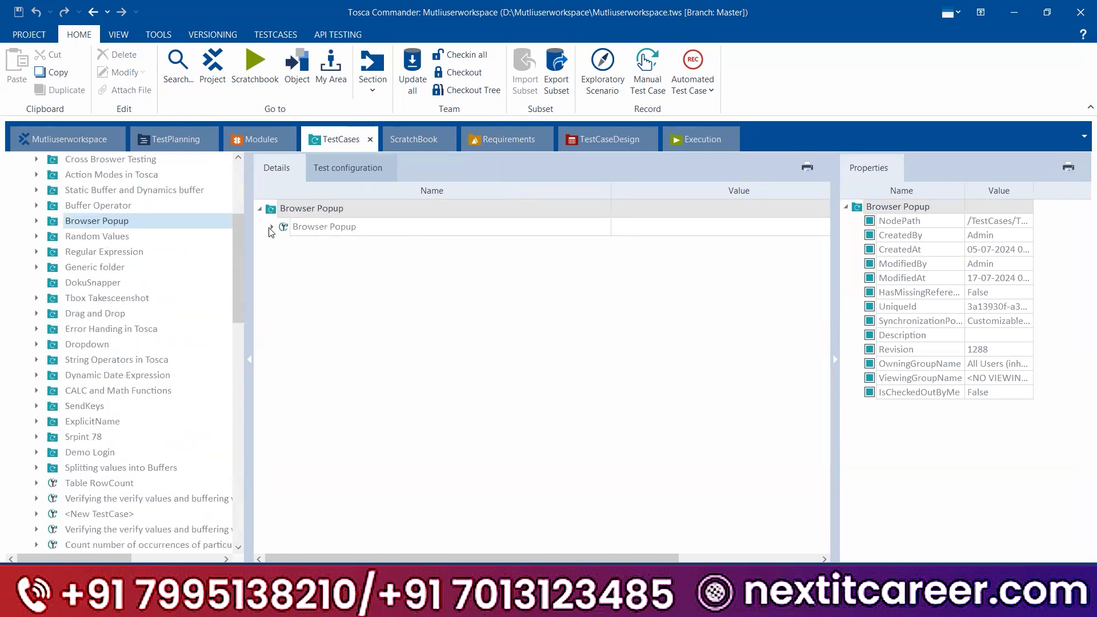
pyautogui.click(272, 228)
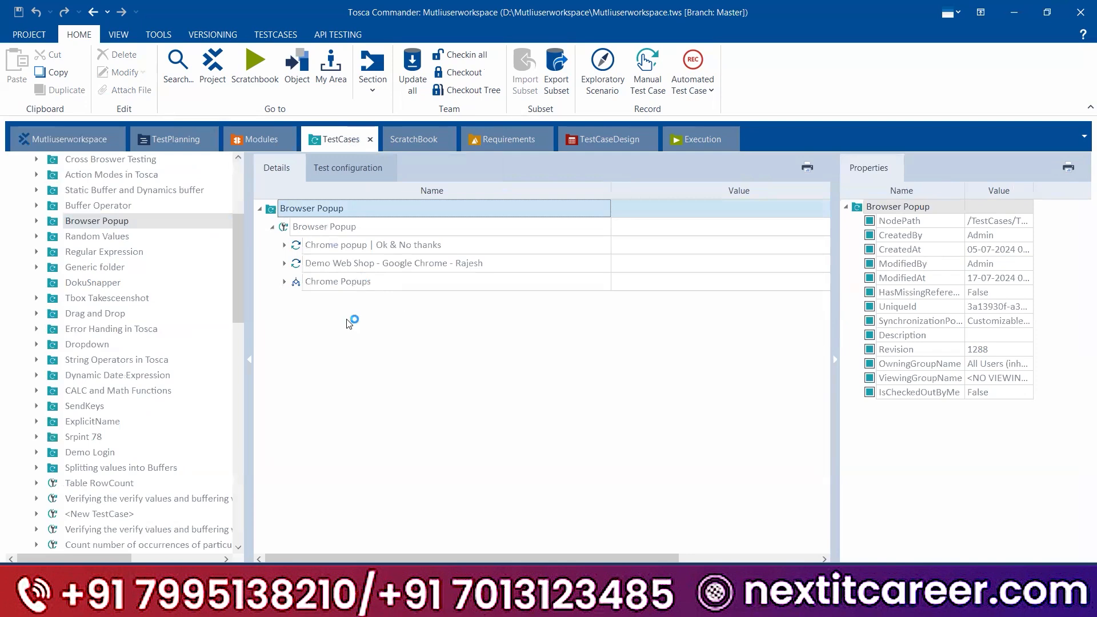
pyautogui.click(259, 209)
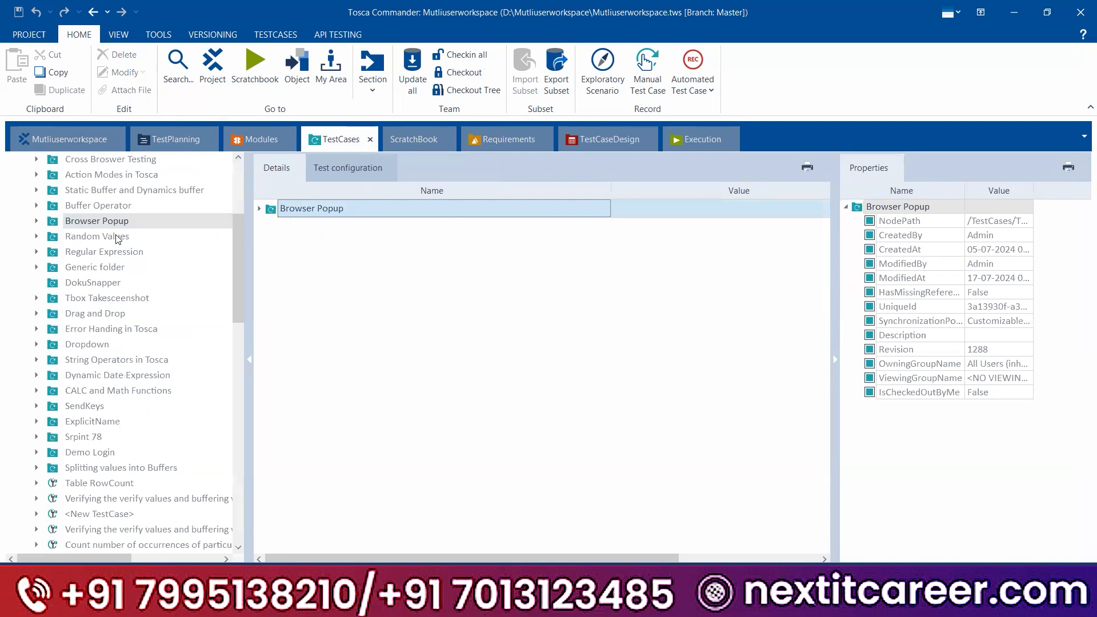
pyautogui.scroll(4, 74, 280)
pyautogui.click(24, 190)
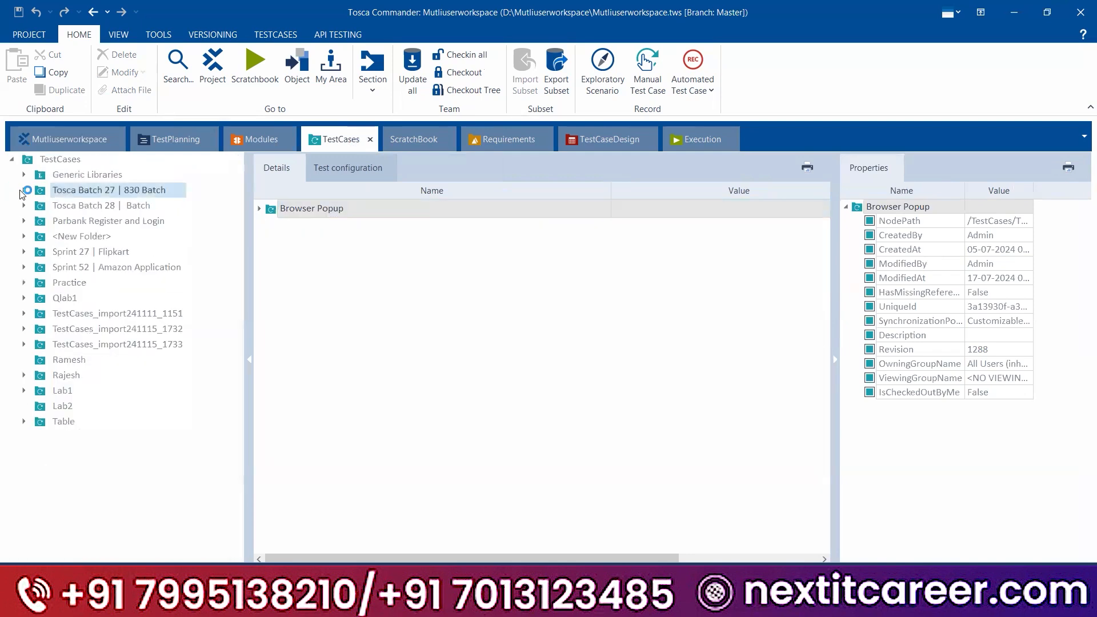
# - Switch to the Notepad notes and add two line breaks after the question "How to open the Browser in Incognito Mode?"
pyautogui.click(1017, 18)
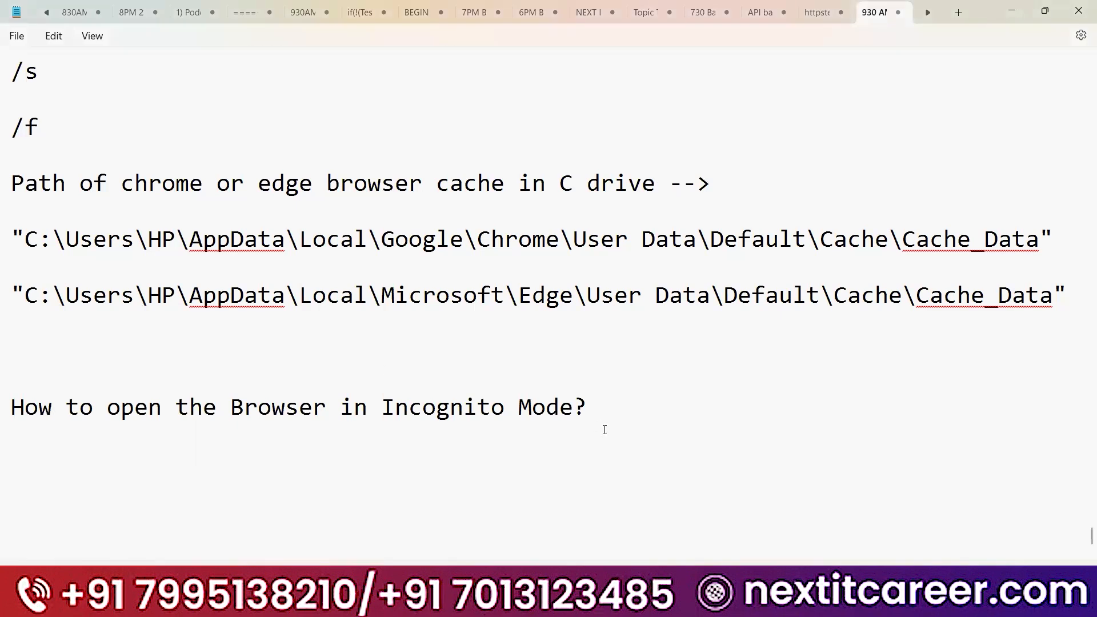
pyautogui.moveTo(588, 407); pyautogui.dragTo(2, 180)
pyautogui.click(406, 373)
pyautogui.click(604, 415)
pyautogui.press('Return')
pyautogui.press('Return')
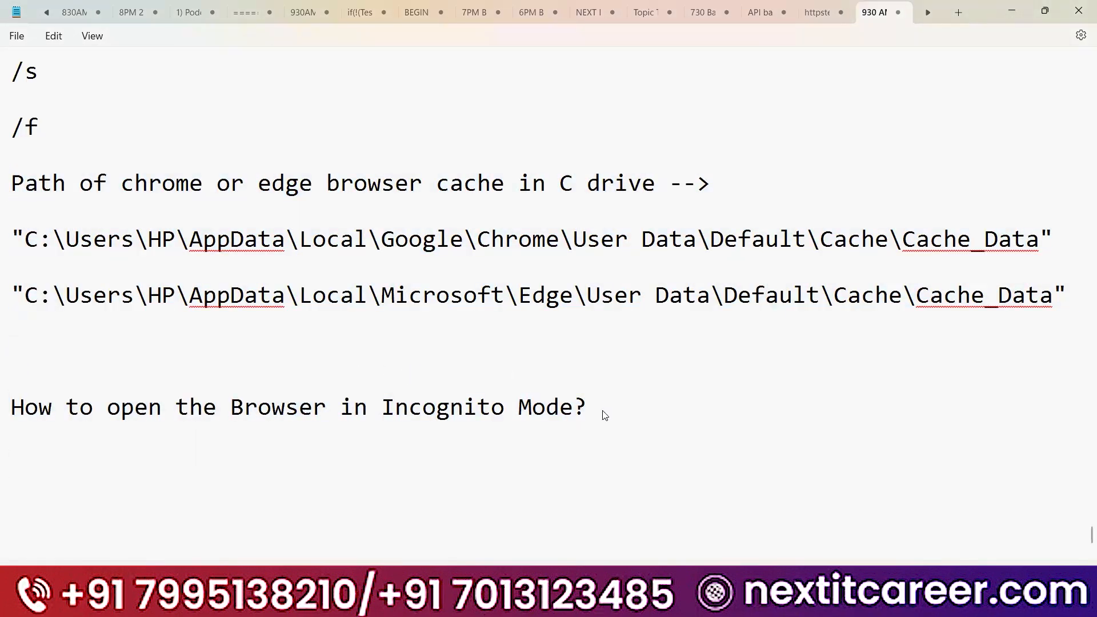